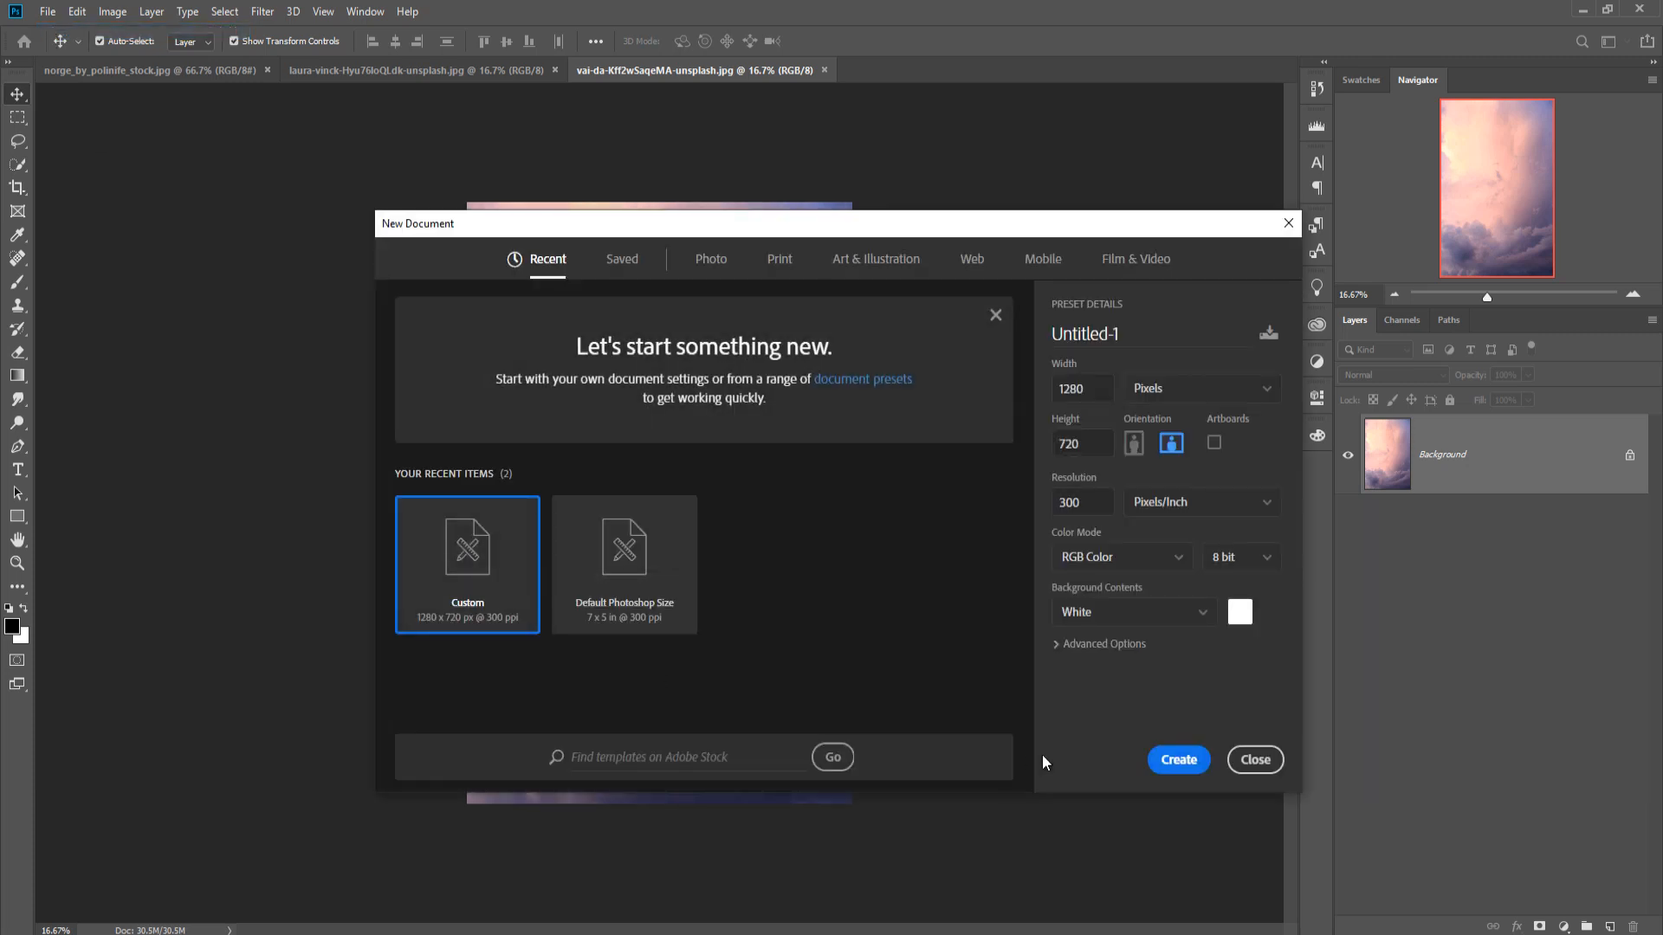
Create a white 1280 × 720 px document at 300 ppi and crop it to a taller portrait canvas.
left_click(1178, 759)
left_click(16, 188)
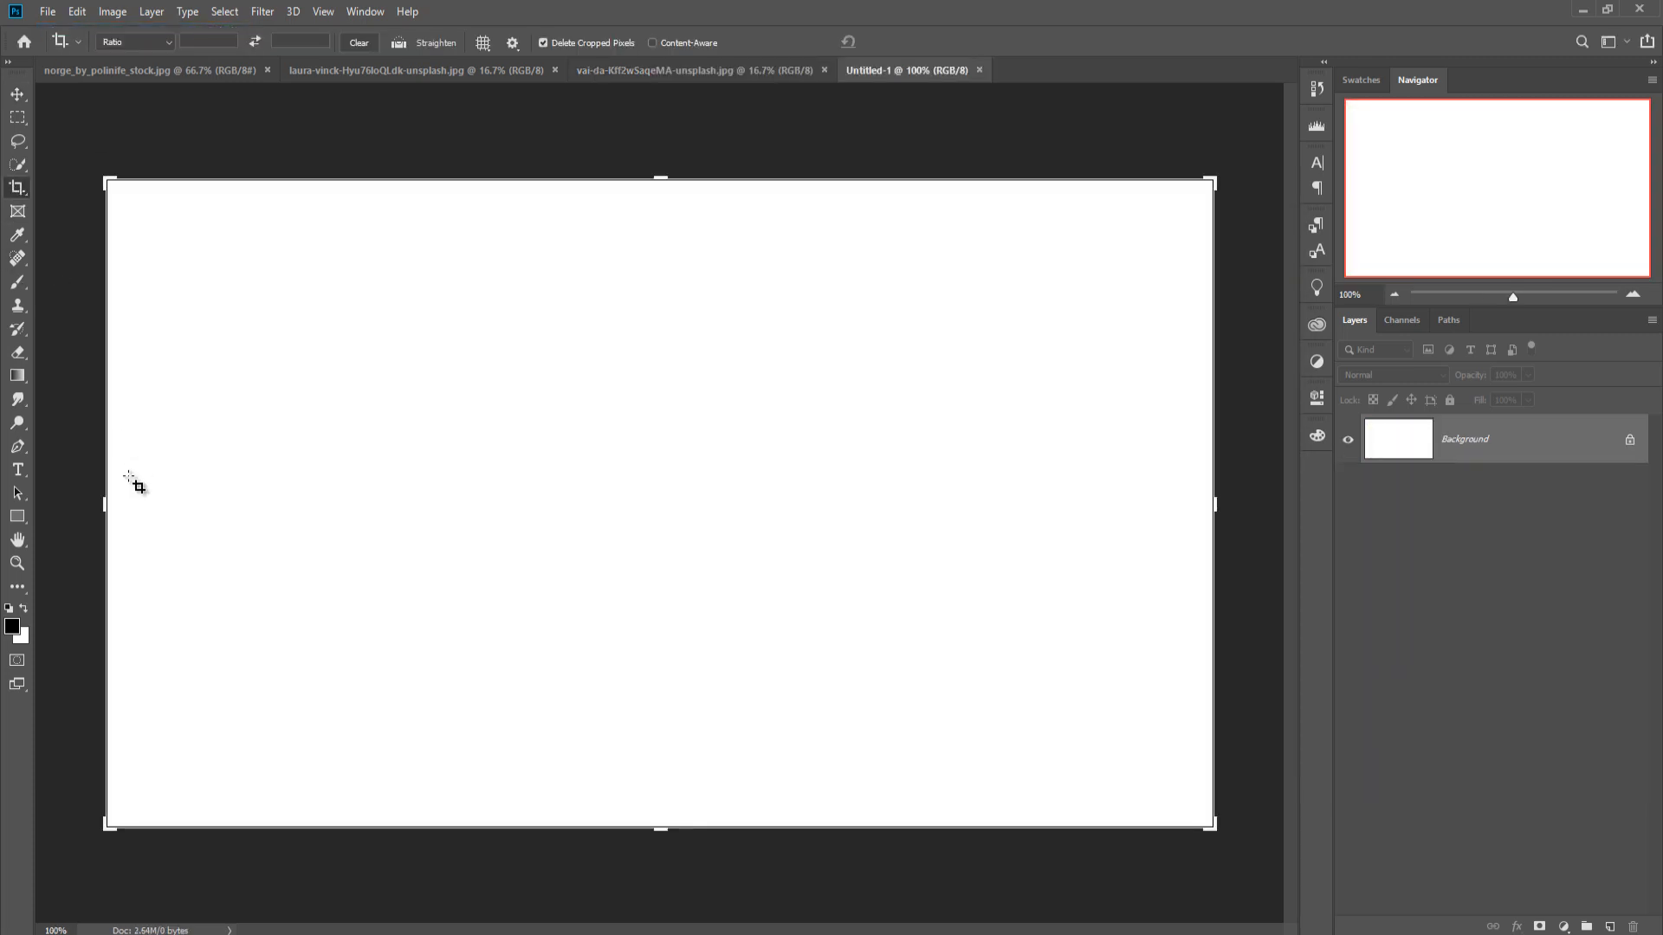
left_click_drag(106, 505, 348, 519)
left_click_drag(665, 179, 660, 141)
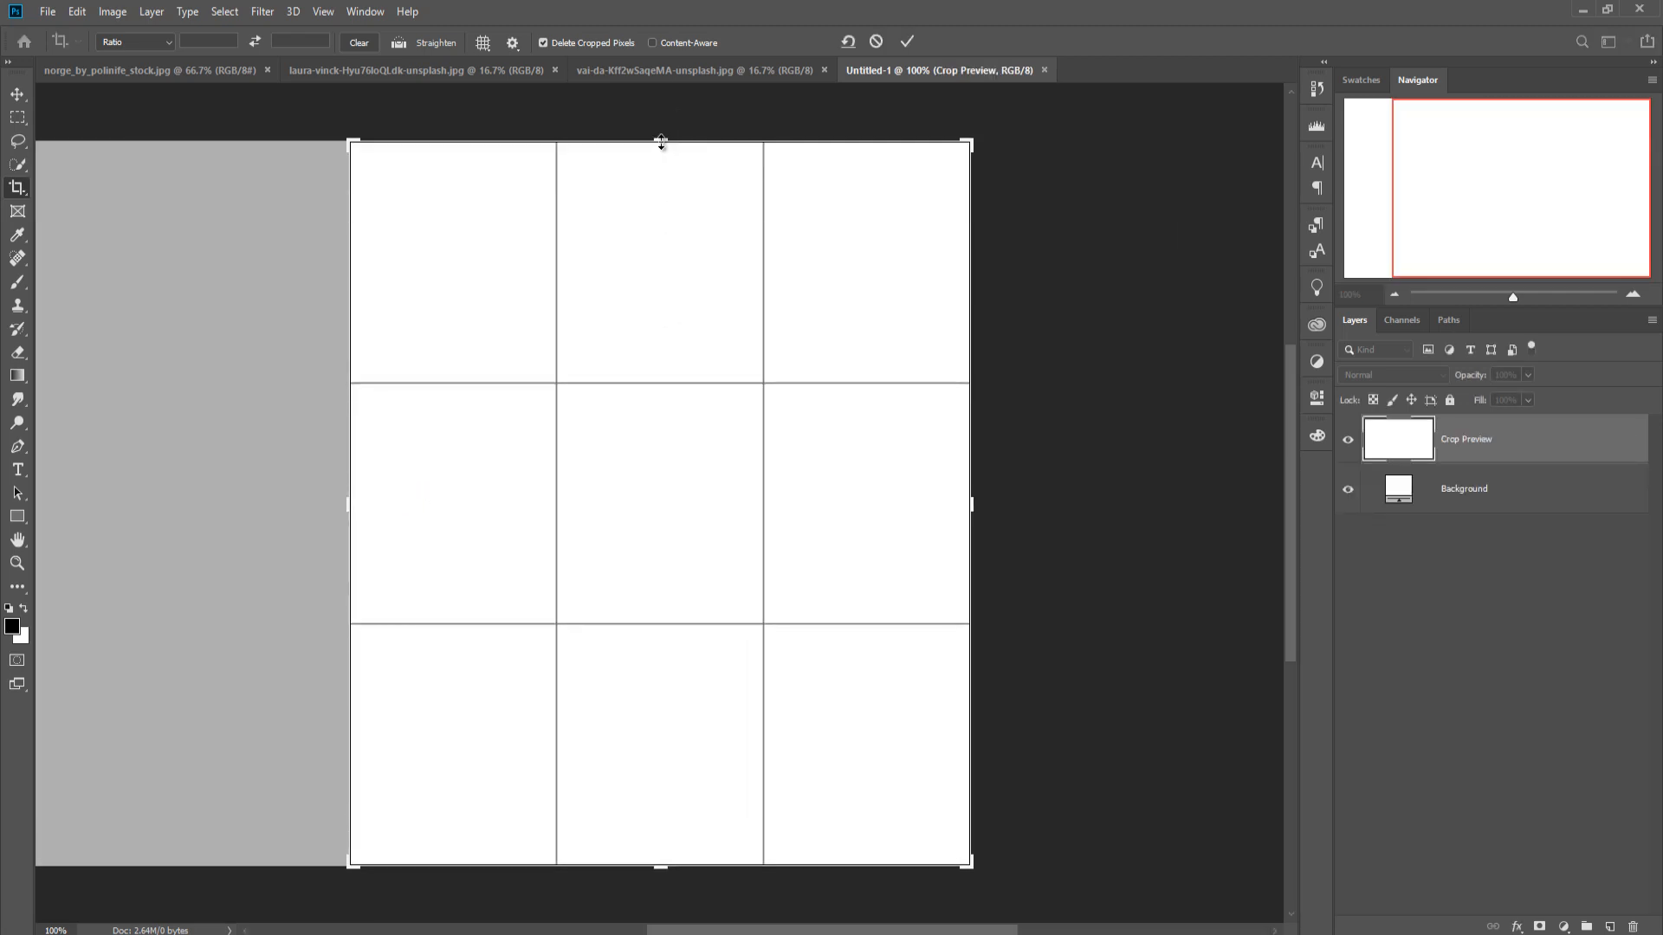
left_click_drag(350, 504, 364, 505)
left_click(907, 41)
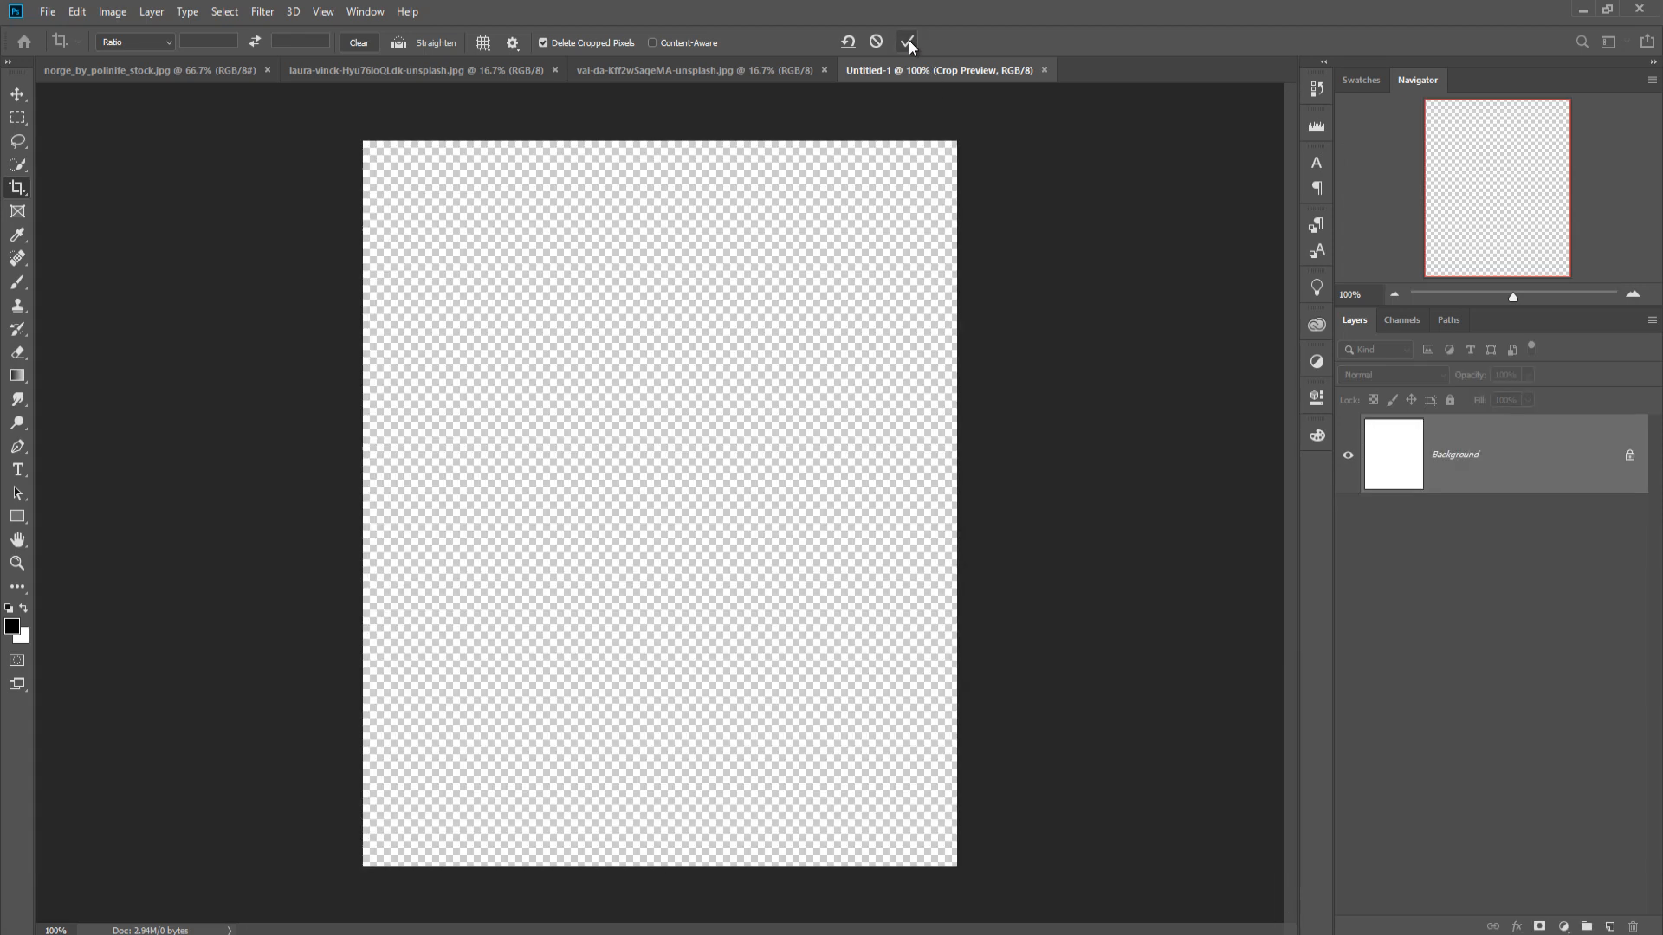
Copy the pink cloudy sky photo into the new portrait document as a layer and minimize its source window.
left_click_drag(626, 70, 1073, 181)
left_click(15, 94)
left_click_drag(1124, 419, 846, 468)
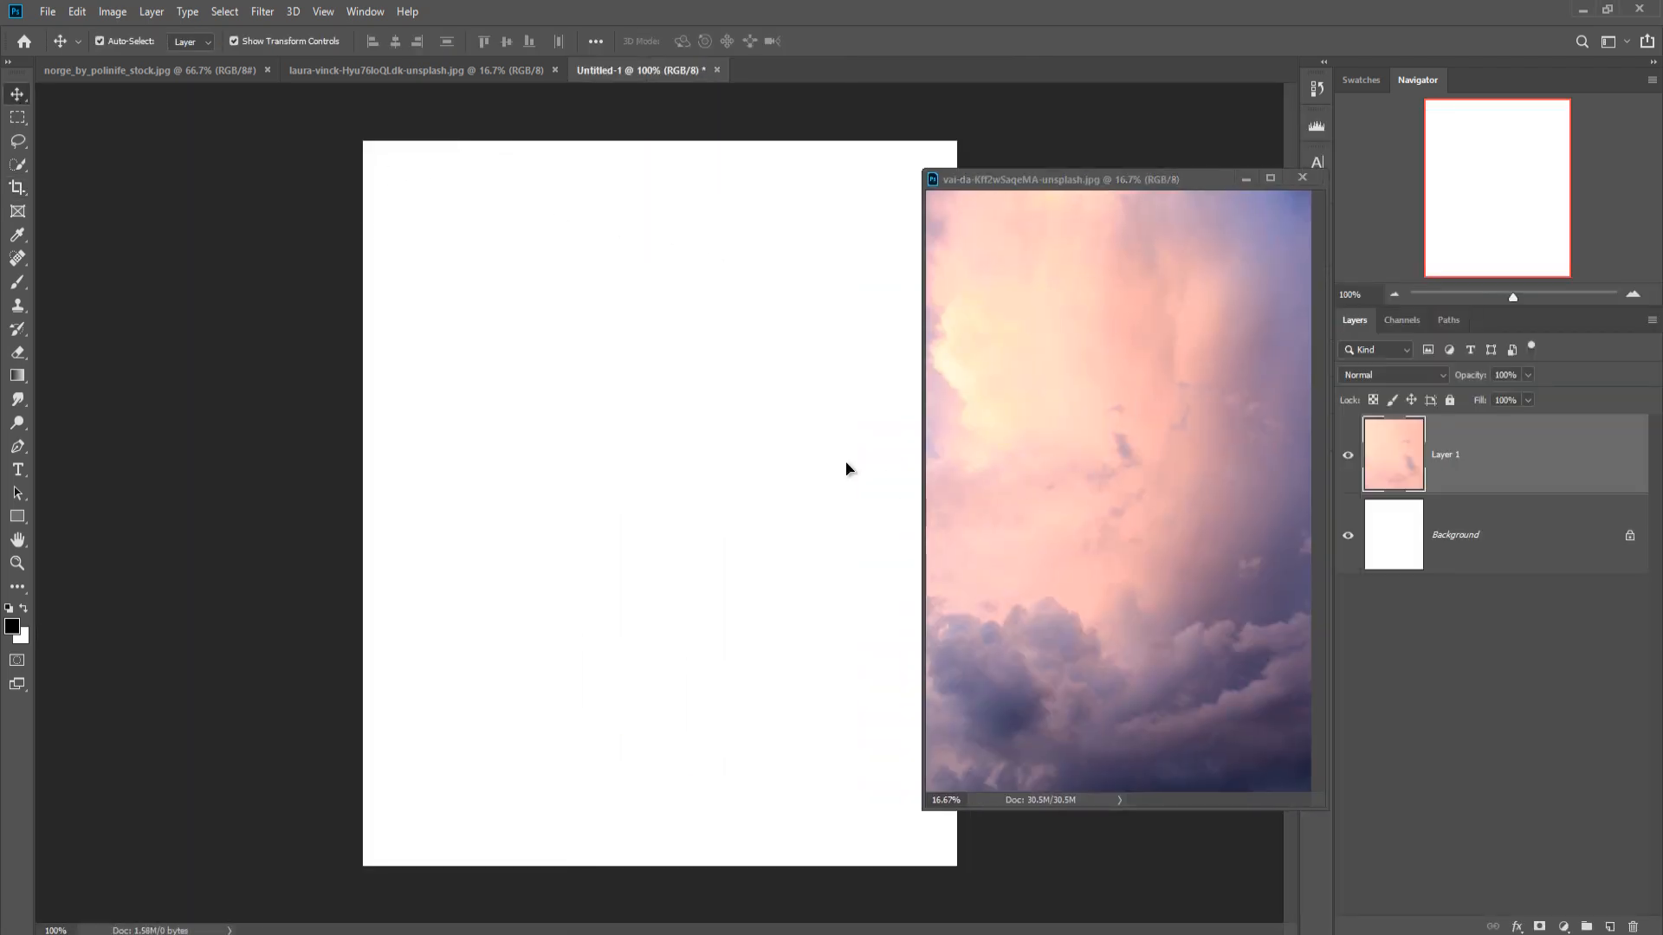
left_click(1248, 177)
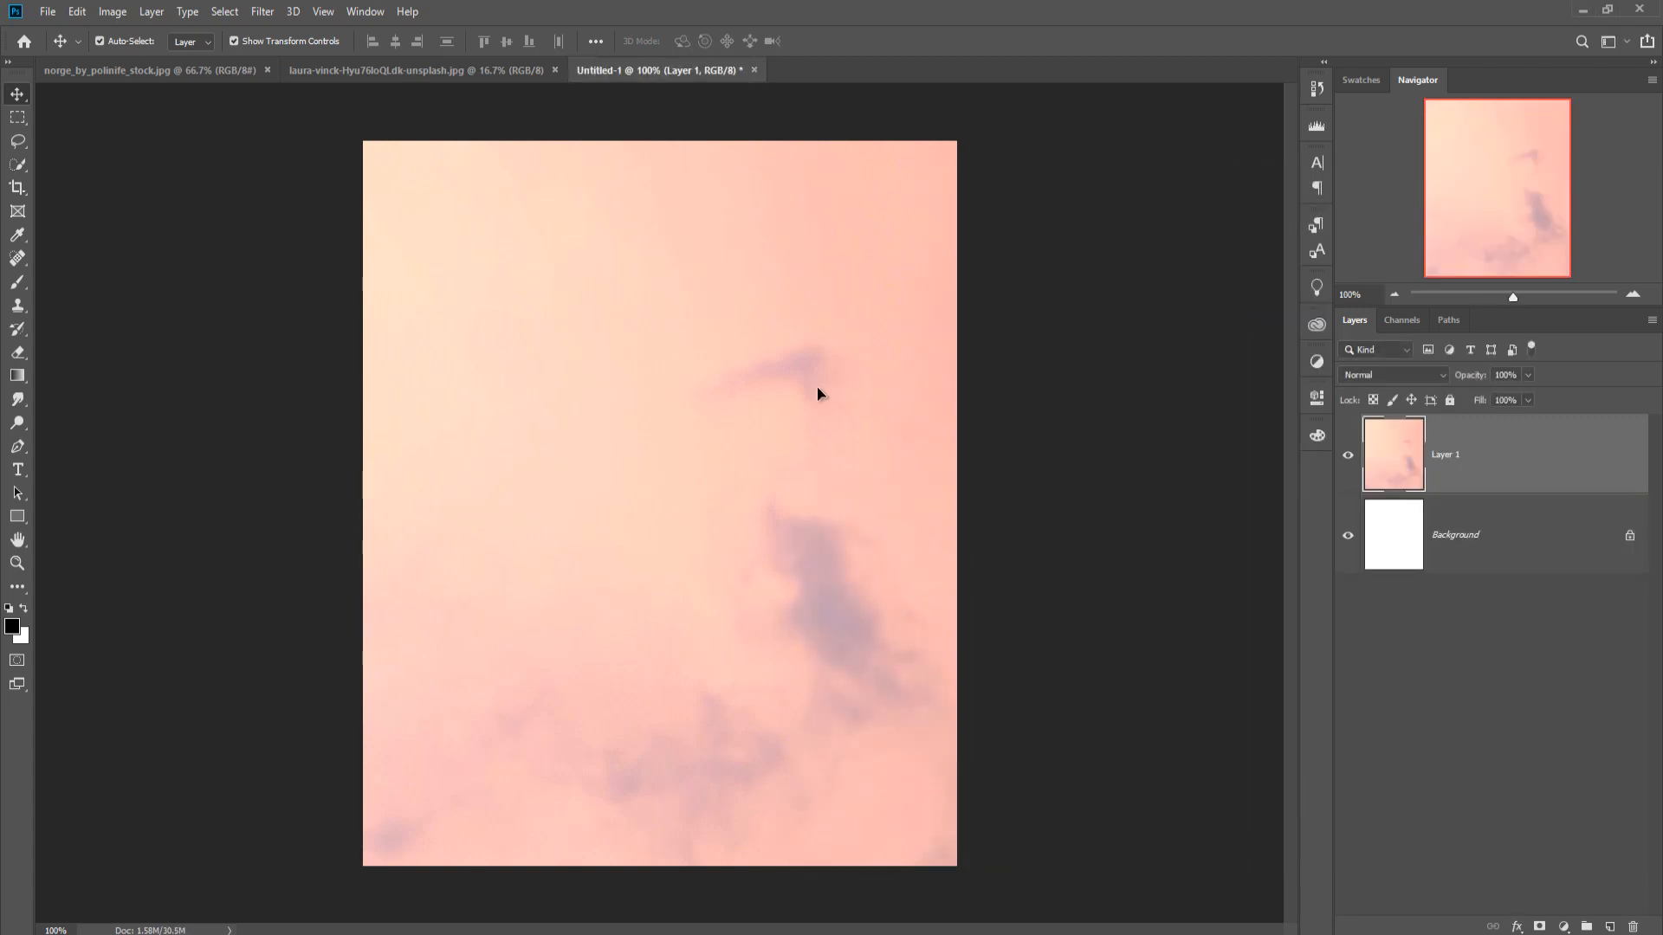
Scale the sky layer to about 25.8% so it spans the canvas width, with its lower edge on the canvas's lower edge.
key("ctrl+minus")
key("ctrl+minus")
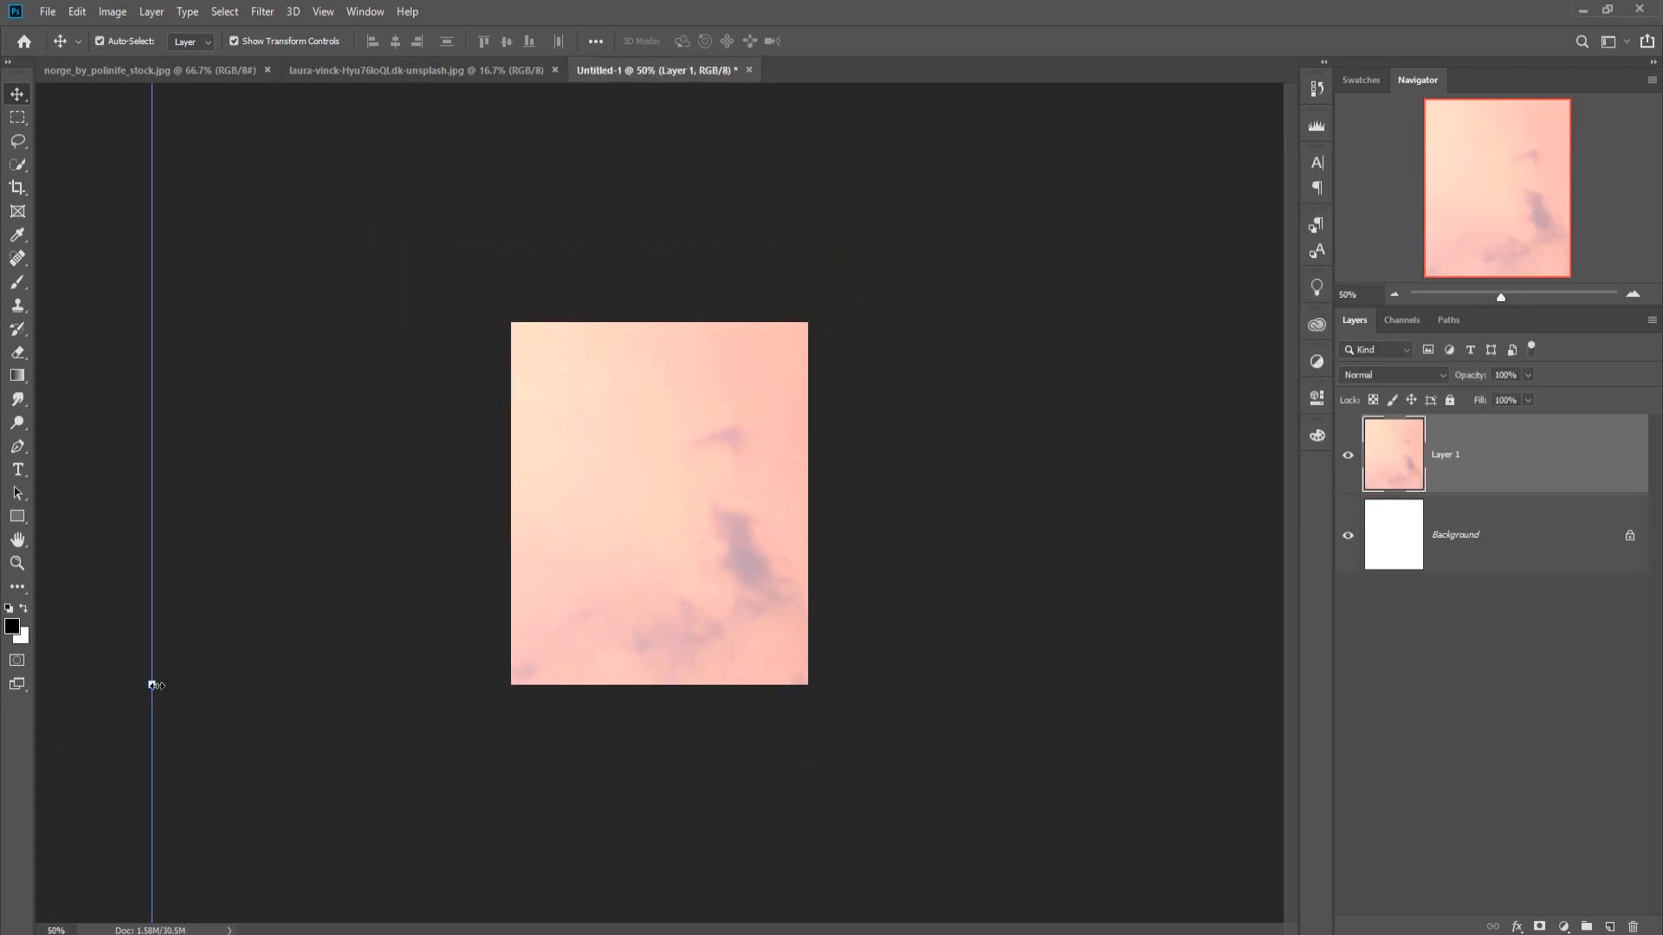
left_click_drag(152, 685, 1039, 684)
left_click_drag(1119, 743, 601, 583)
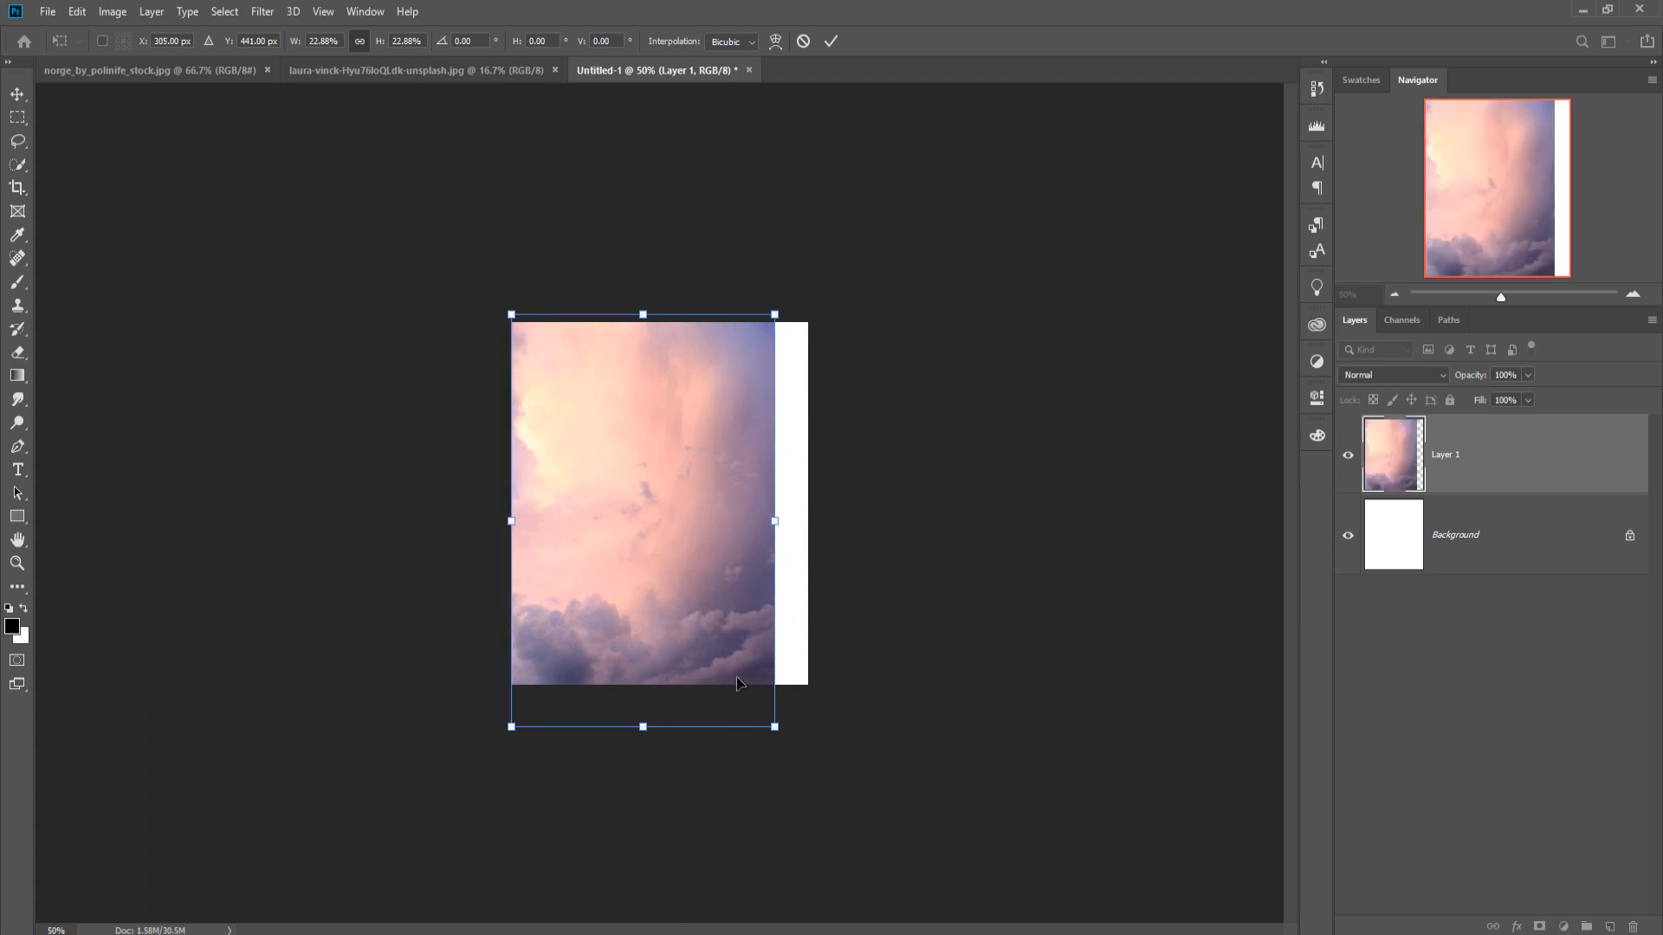
left_click_drag(736, 677, 752, 662)
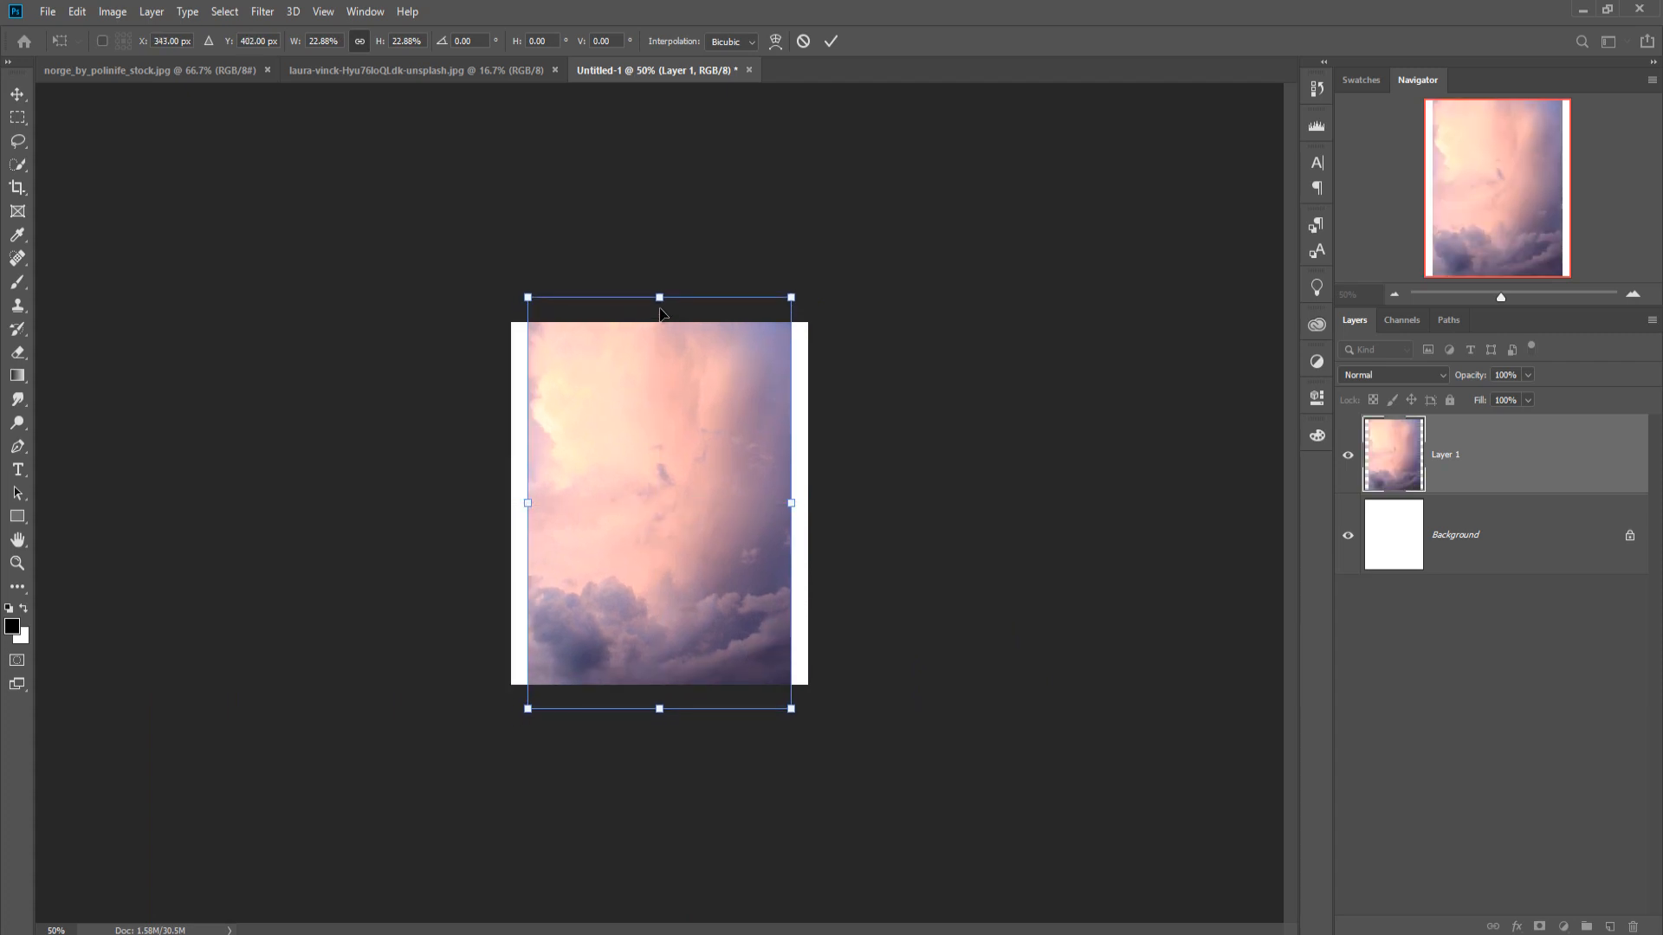
left_click_drag(659, 298, 654, 245)
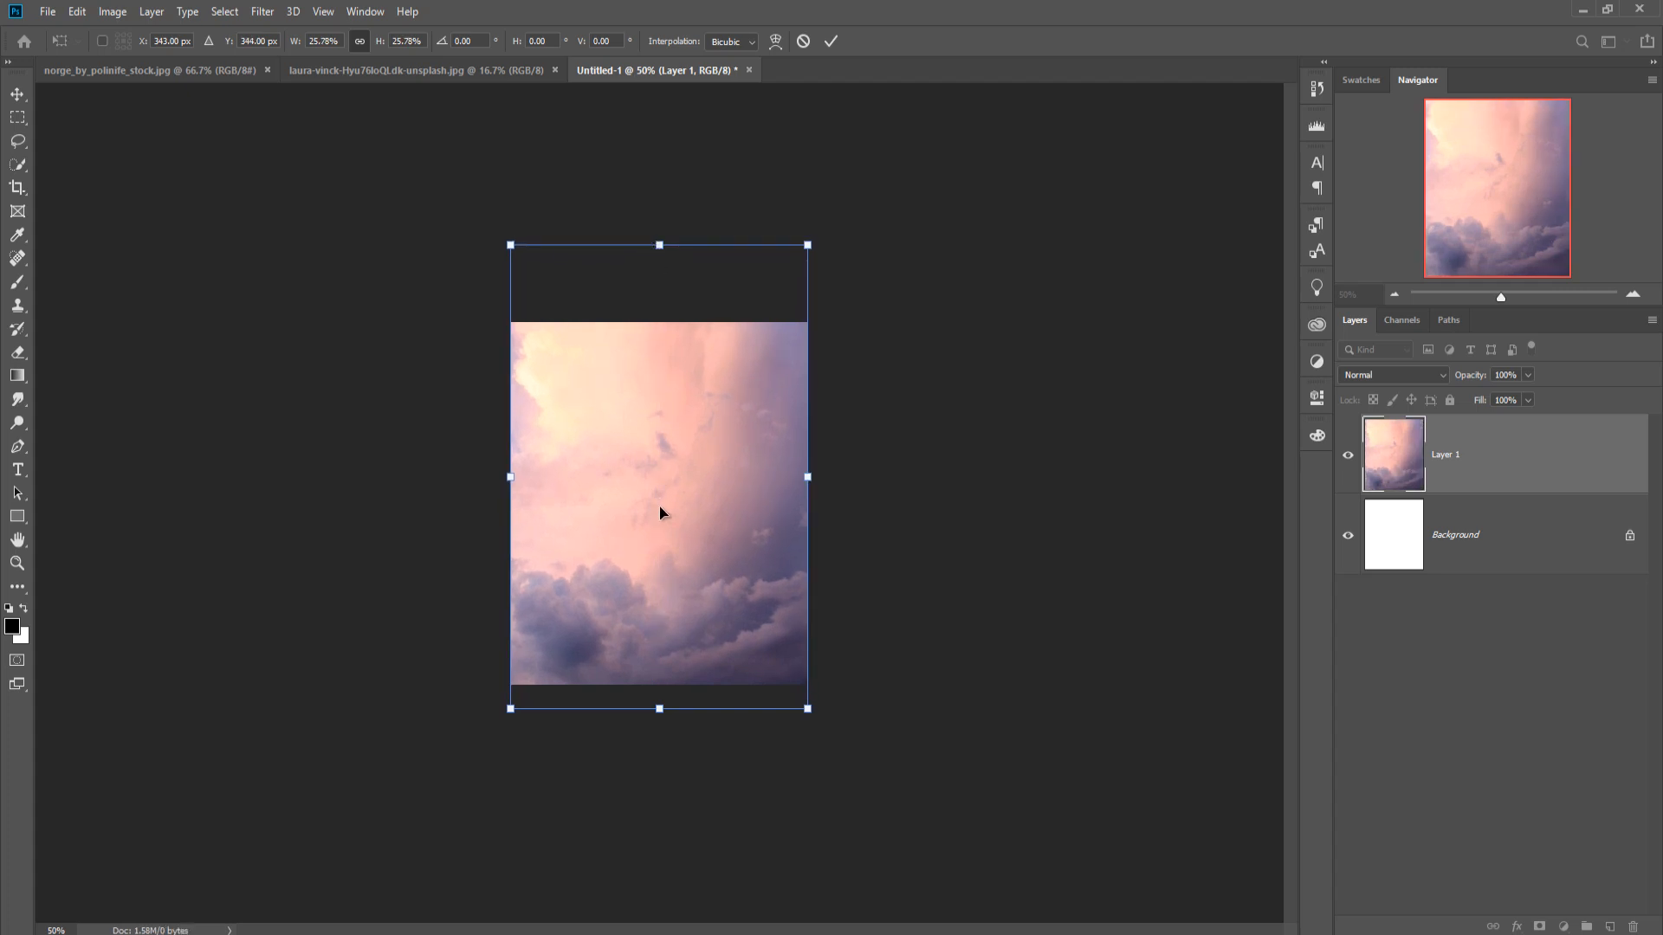
left_click_drag(662, 501, 661, 478)
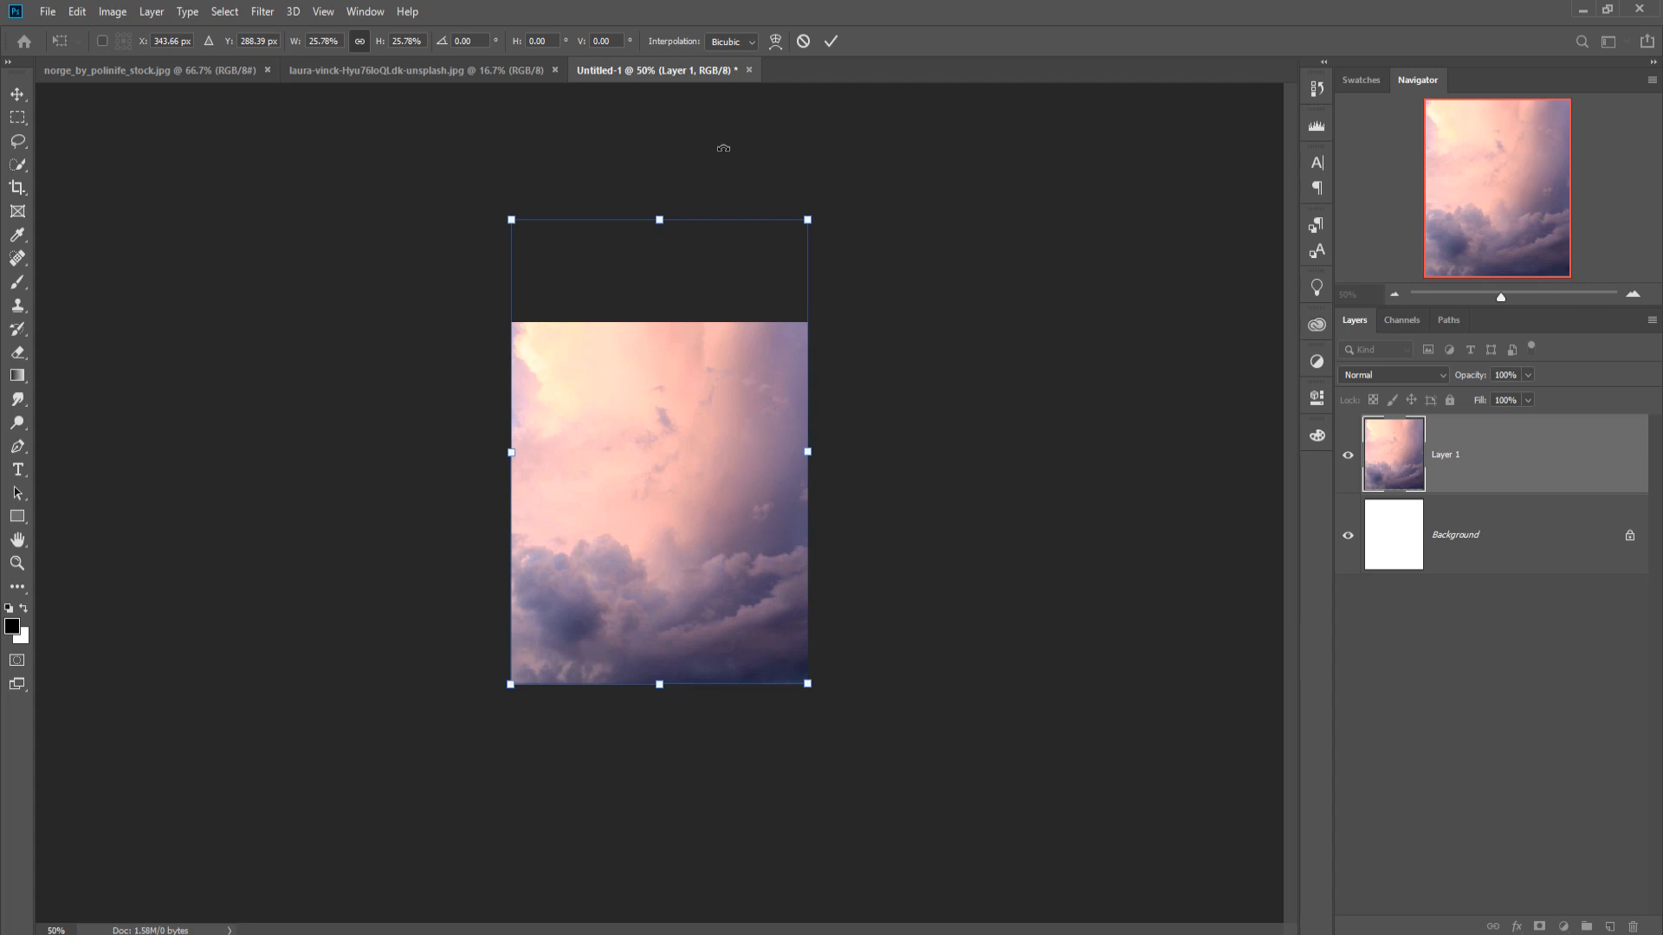
left_click(826, 41)
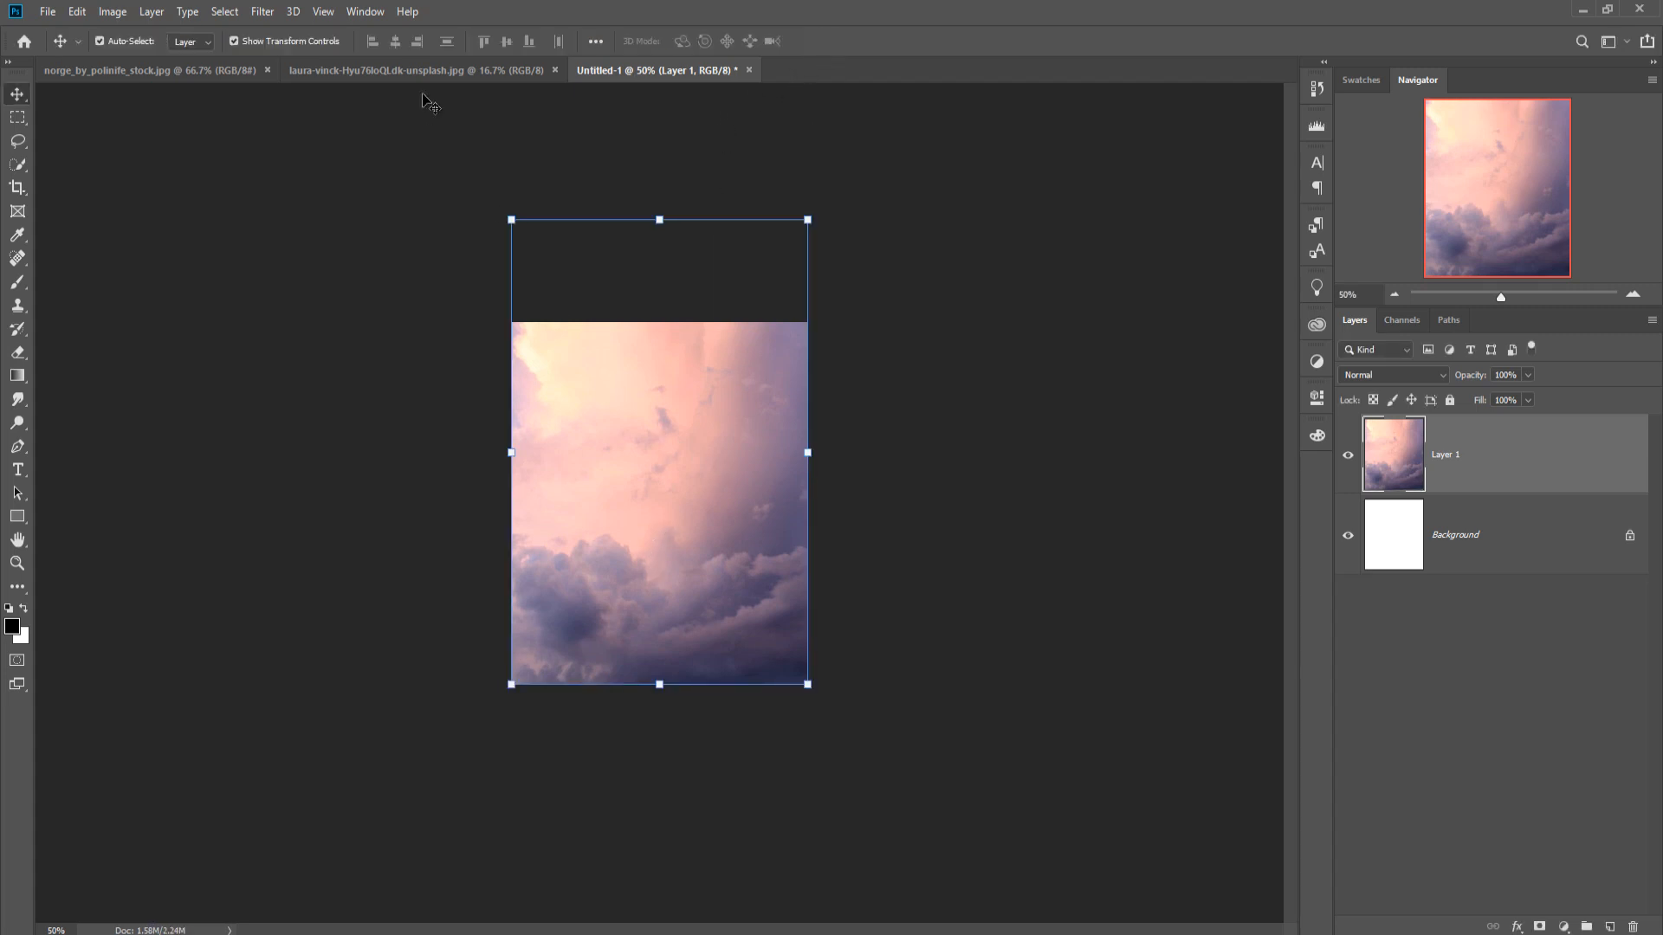
Copy the selected cliff from norge_by_polinife_stock.jpg into the sky composition and minimize its source window.
left_click(390, 73)
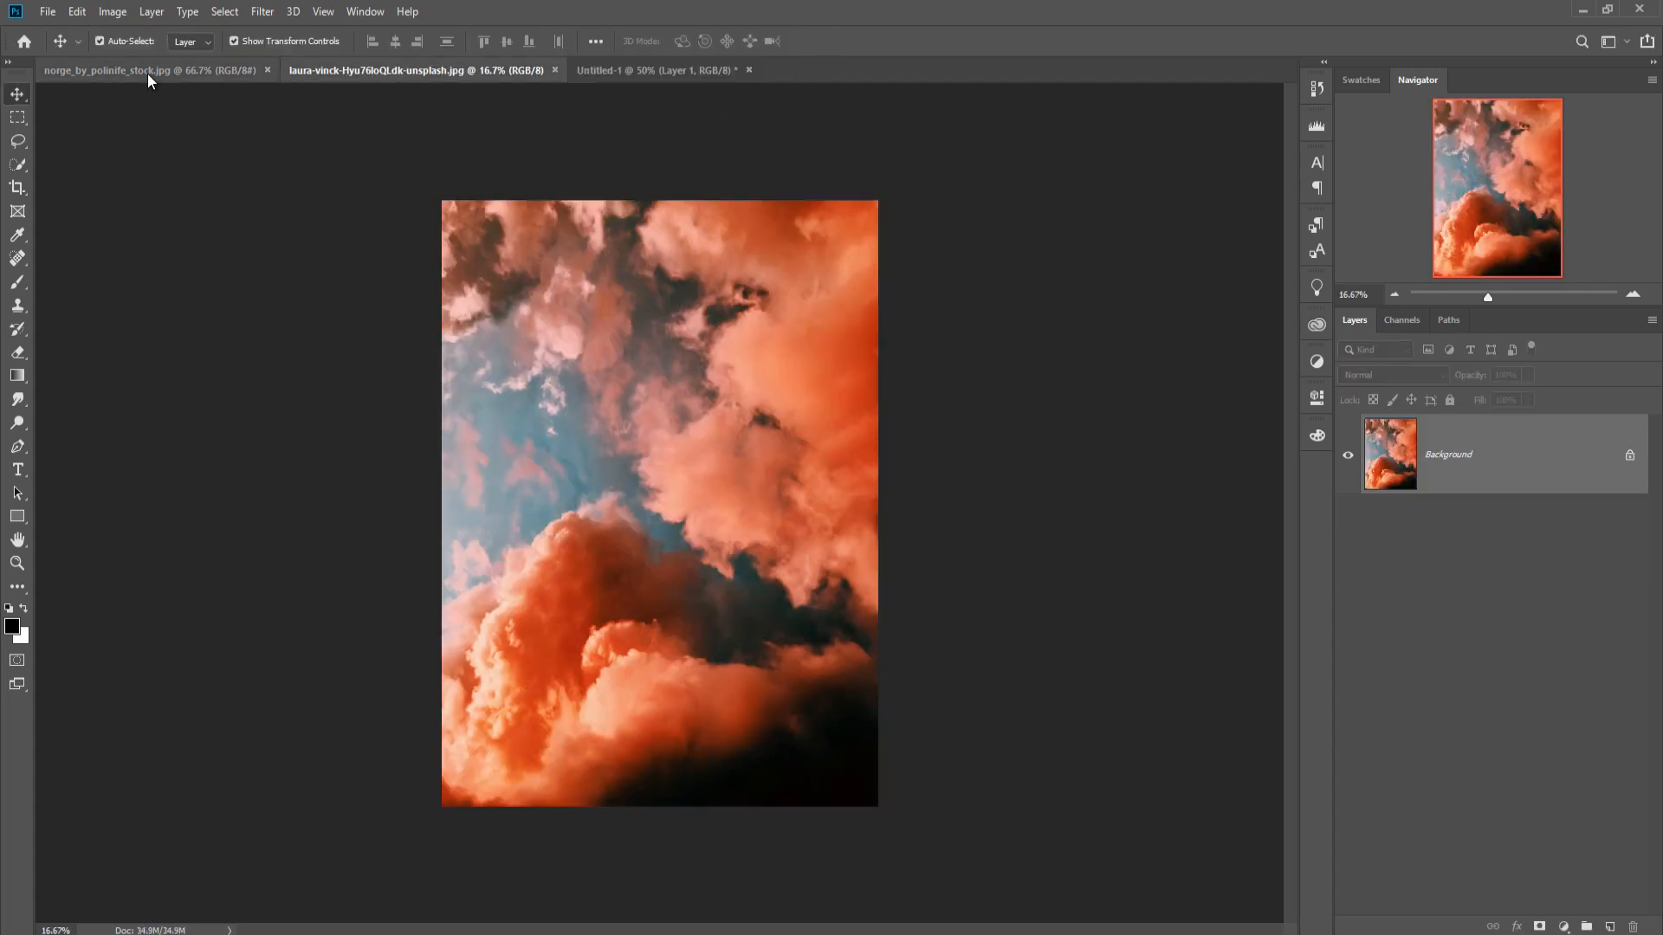
left_click(148, 72)
left_click_drag(146, 73, 958, 213)
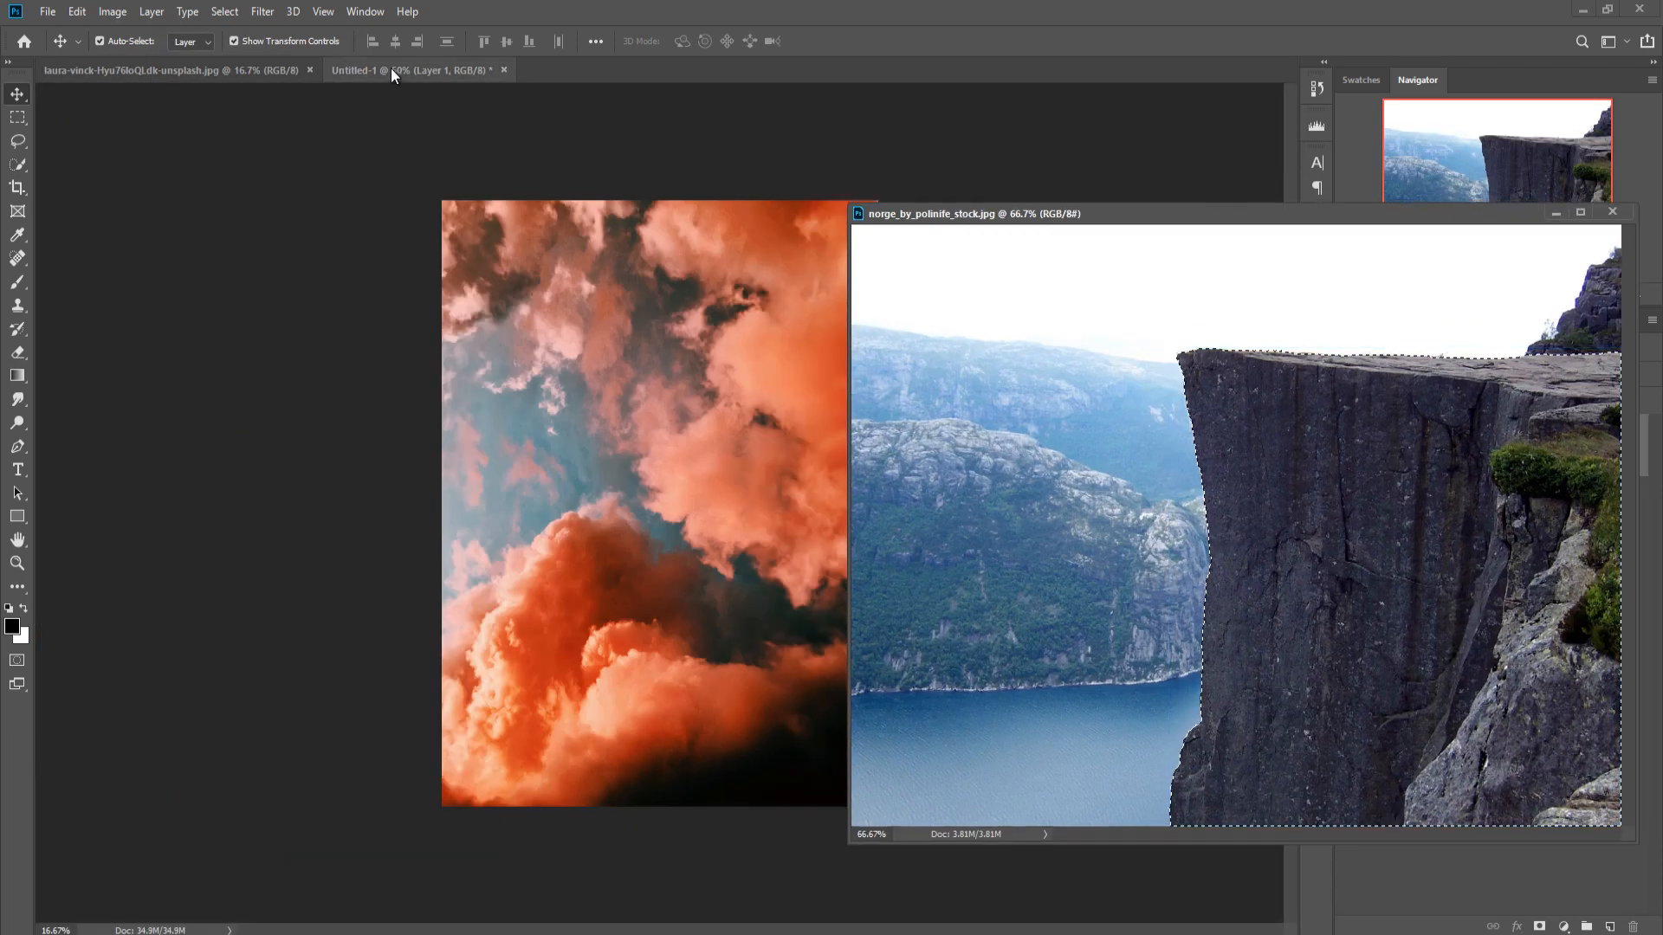
left_click(392, 70)
left_click_drag(1314, 499, 777, 584)
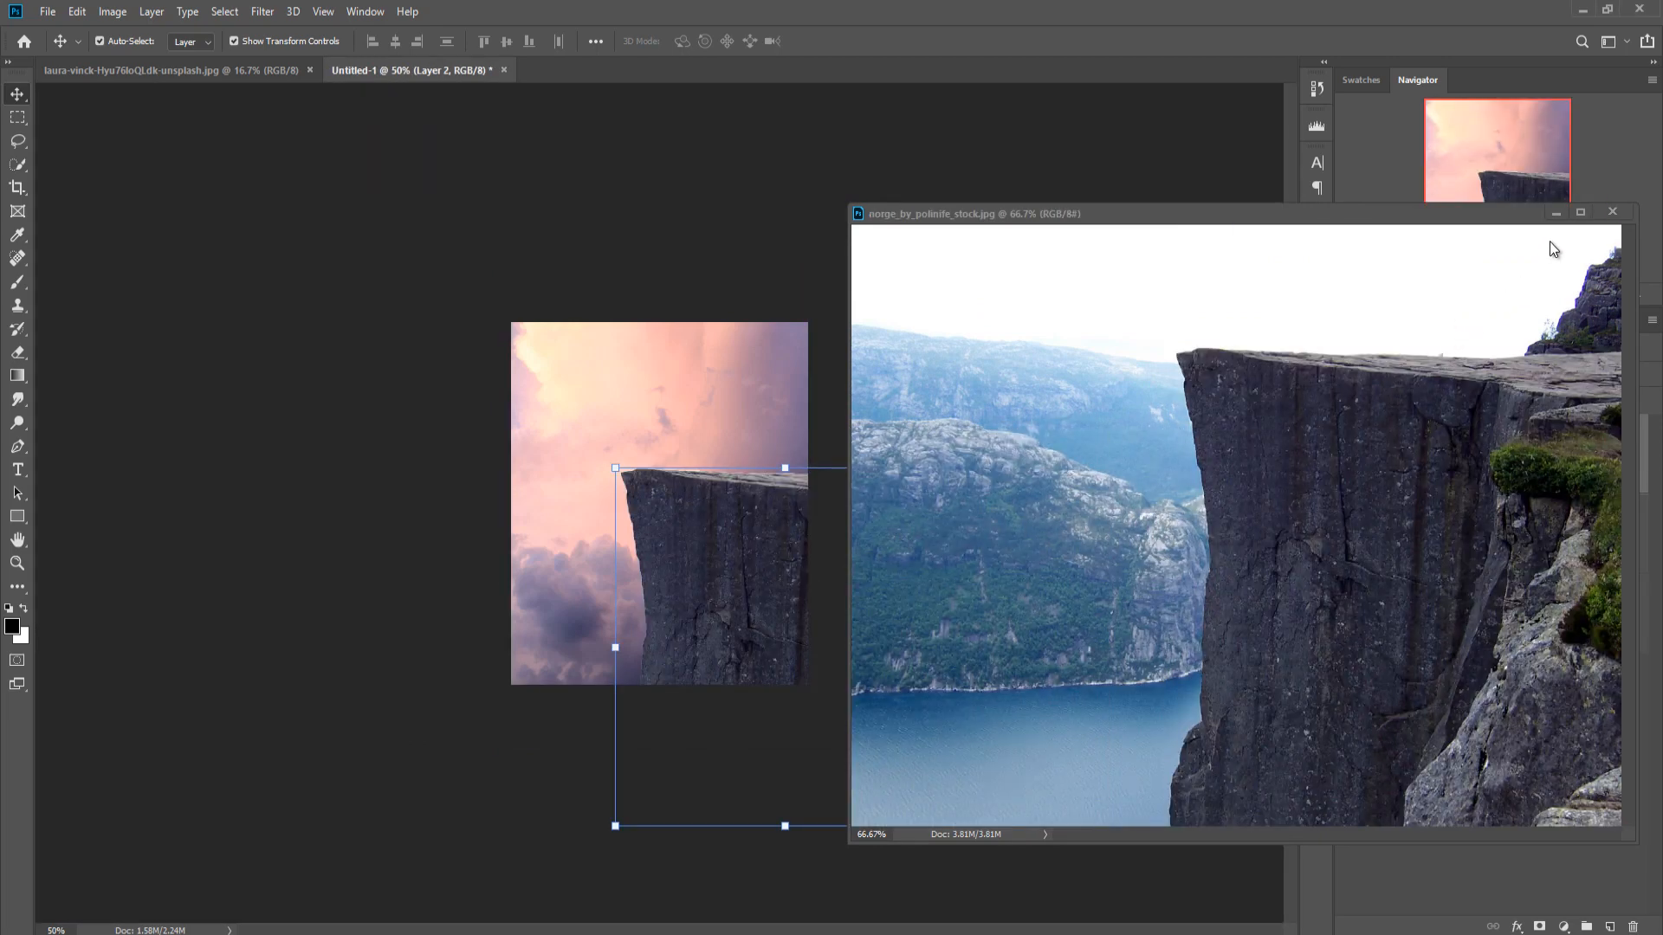
left_click(1557, 213)
Narrow the cliff layer to about 70.5% width and place it in the lower-right part of the canvas.
left_click(743, 574)
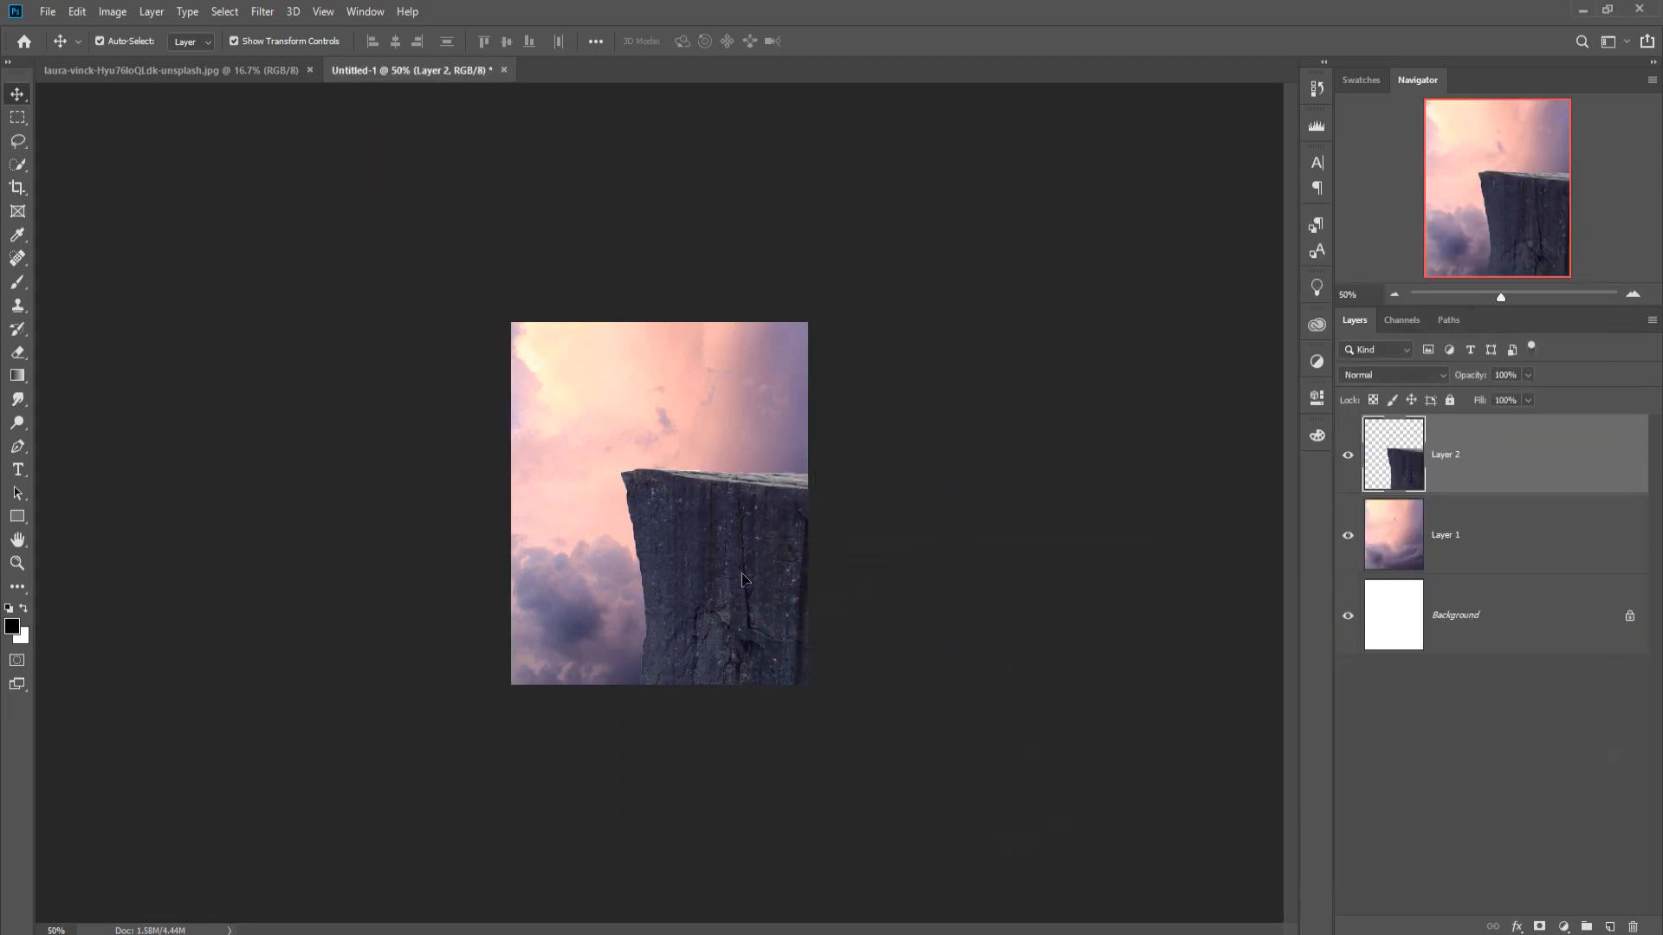
key("ctrl+plus")
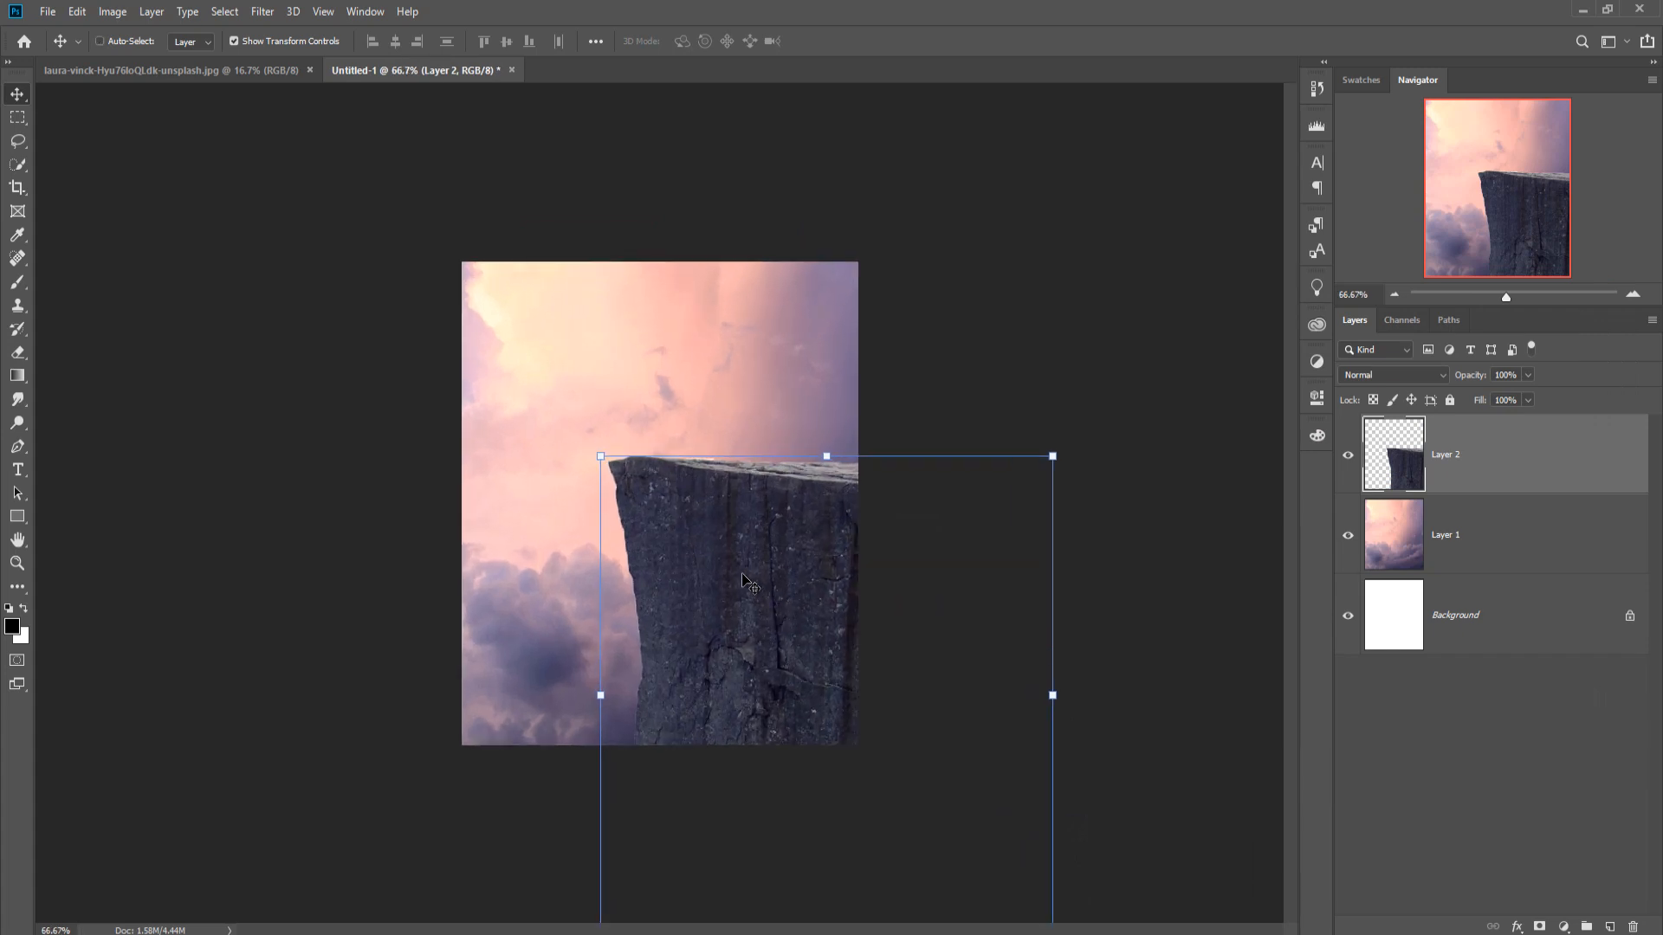
left_click_drag(743, 594, 764, 638)
left_click_drag(1268, 846, 1093, 873)
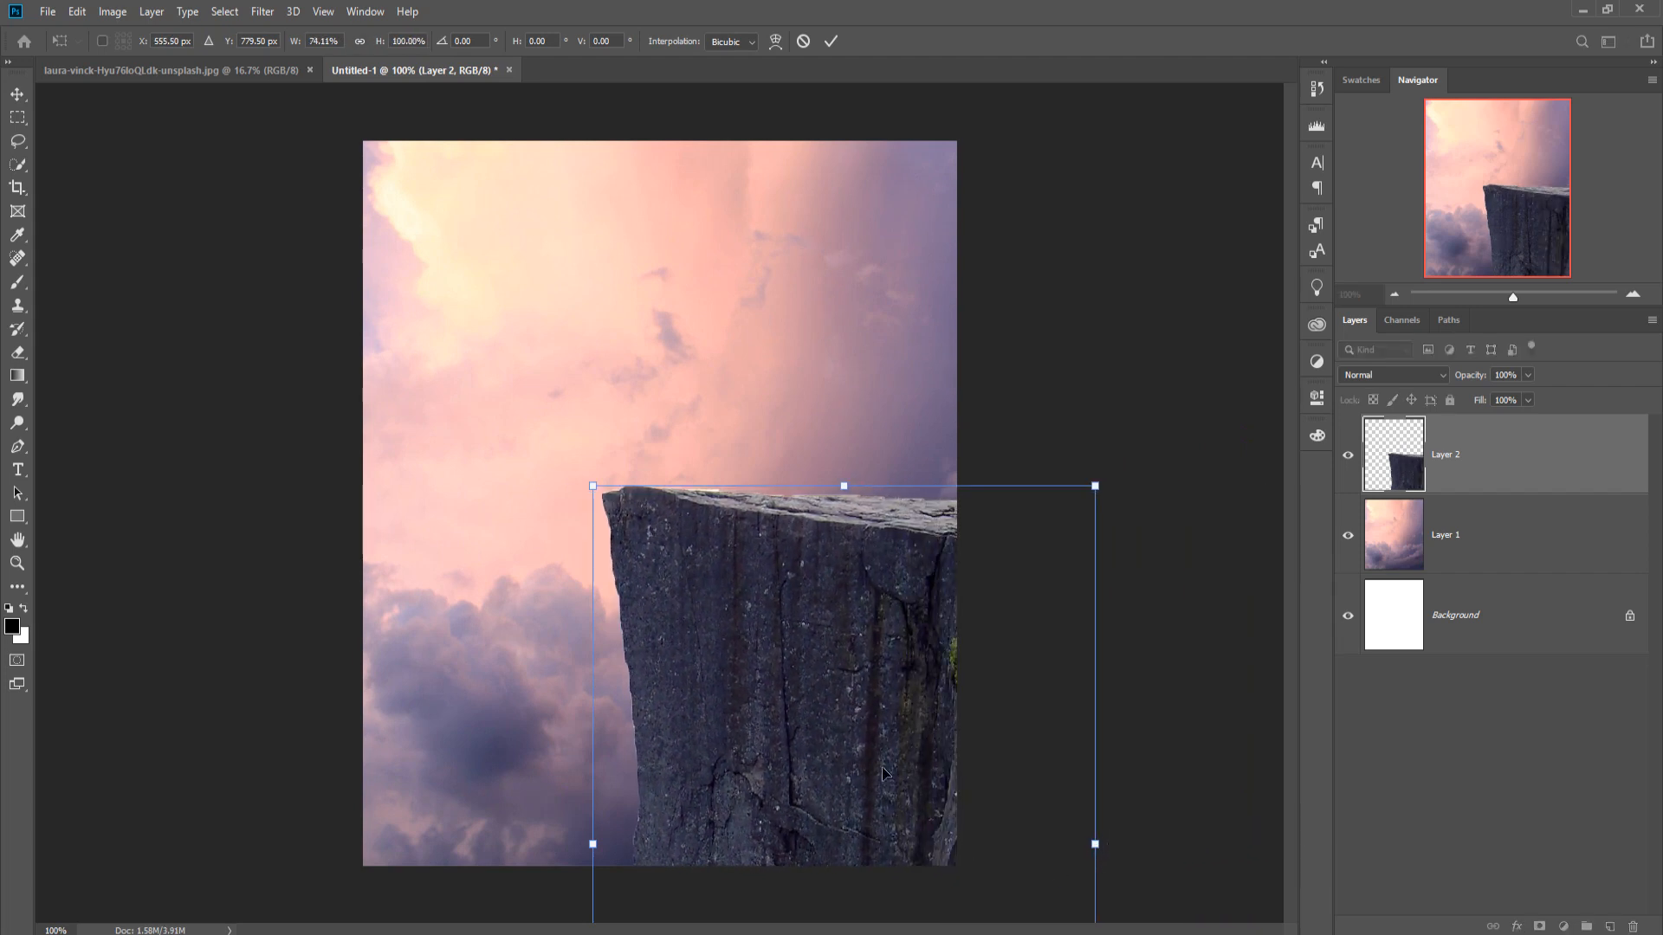
left_click_drag(868, 826, 889, 757)
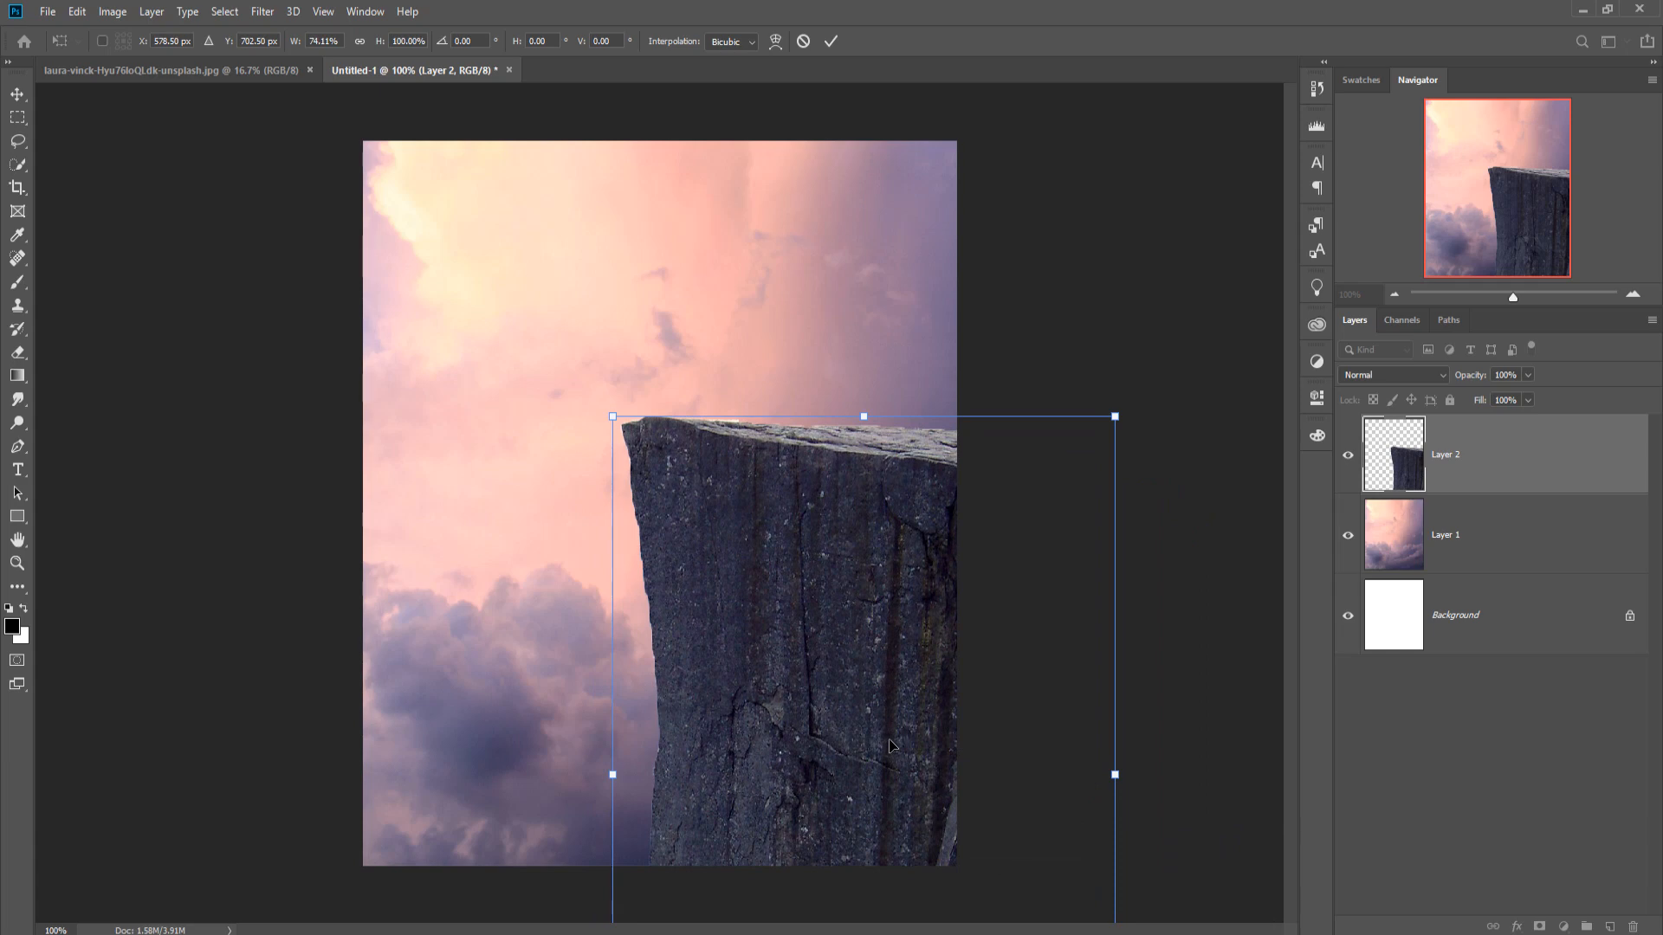
key("ctrl+plus")
key("ctrl+minus")
key("ctrl+minus")
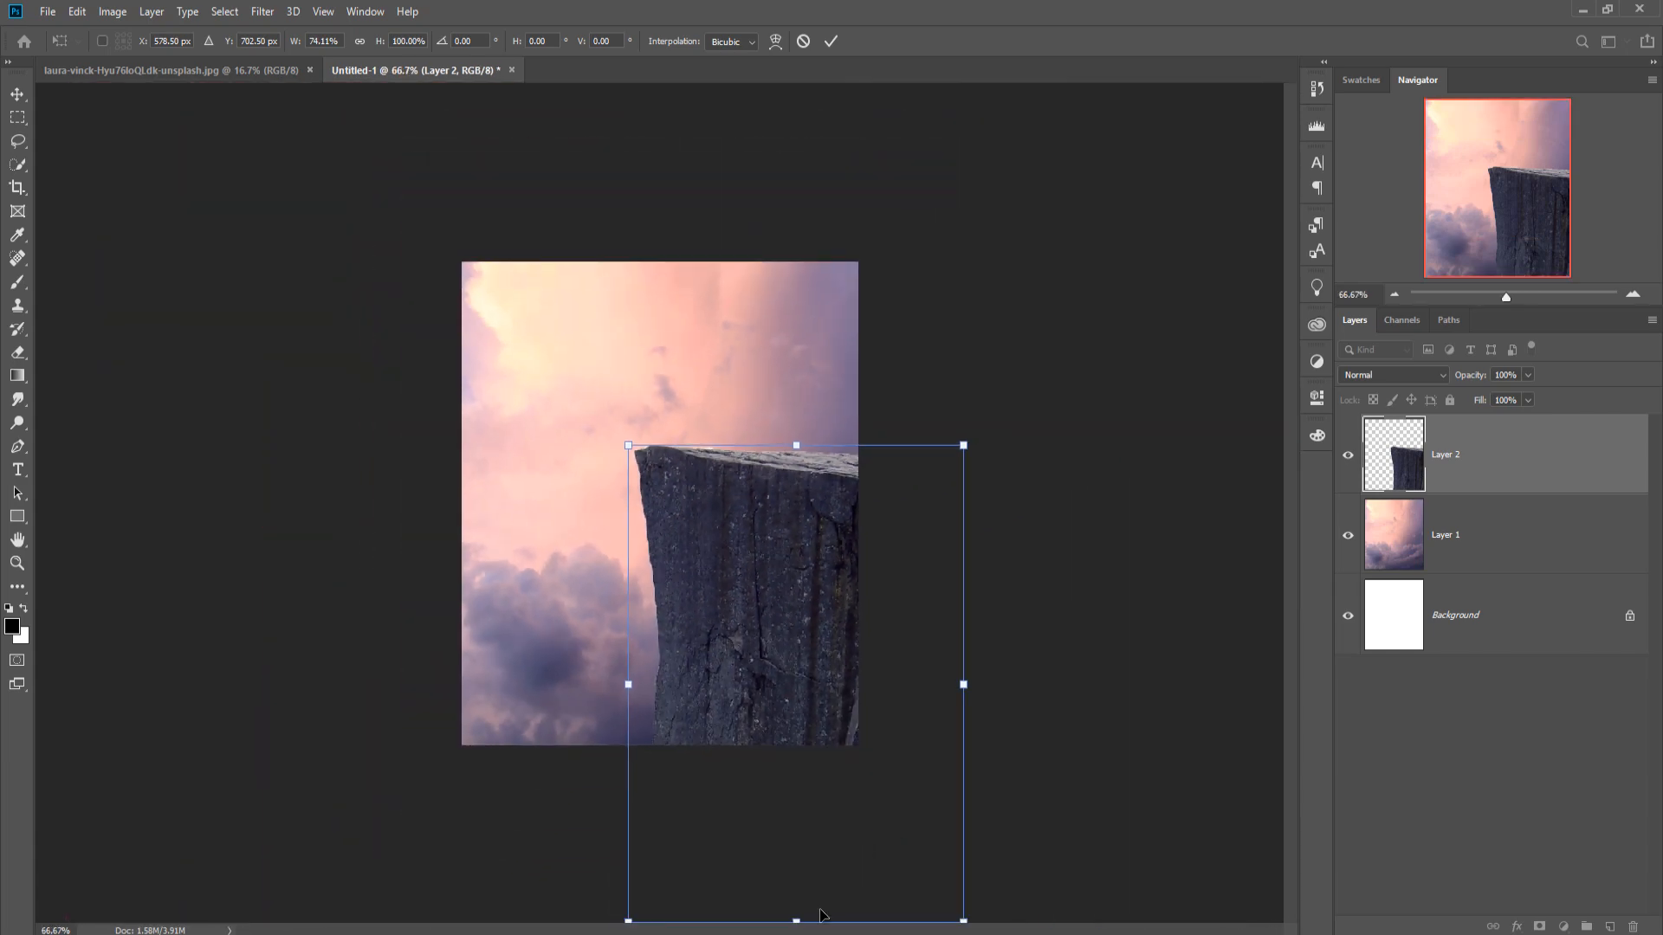
left_click_drag(624, 684, 695, 655)
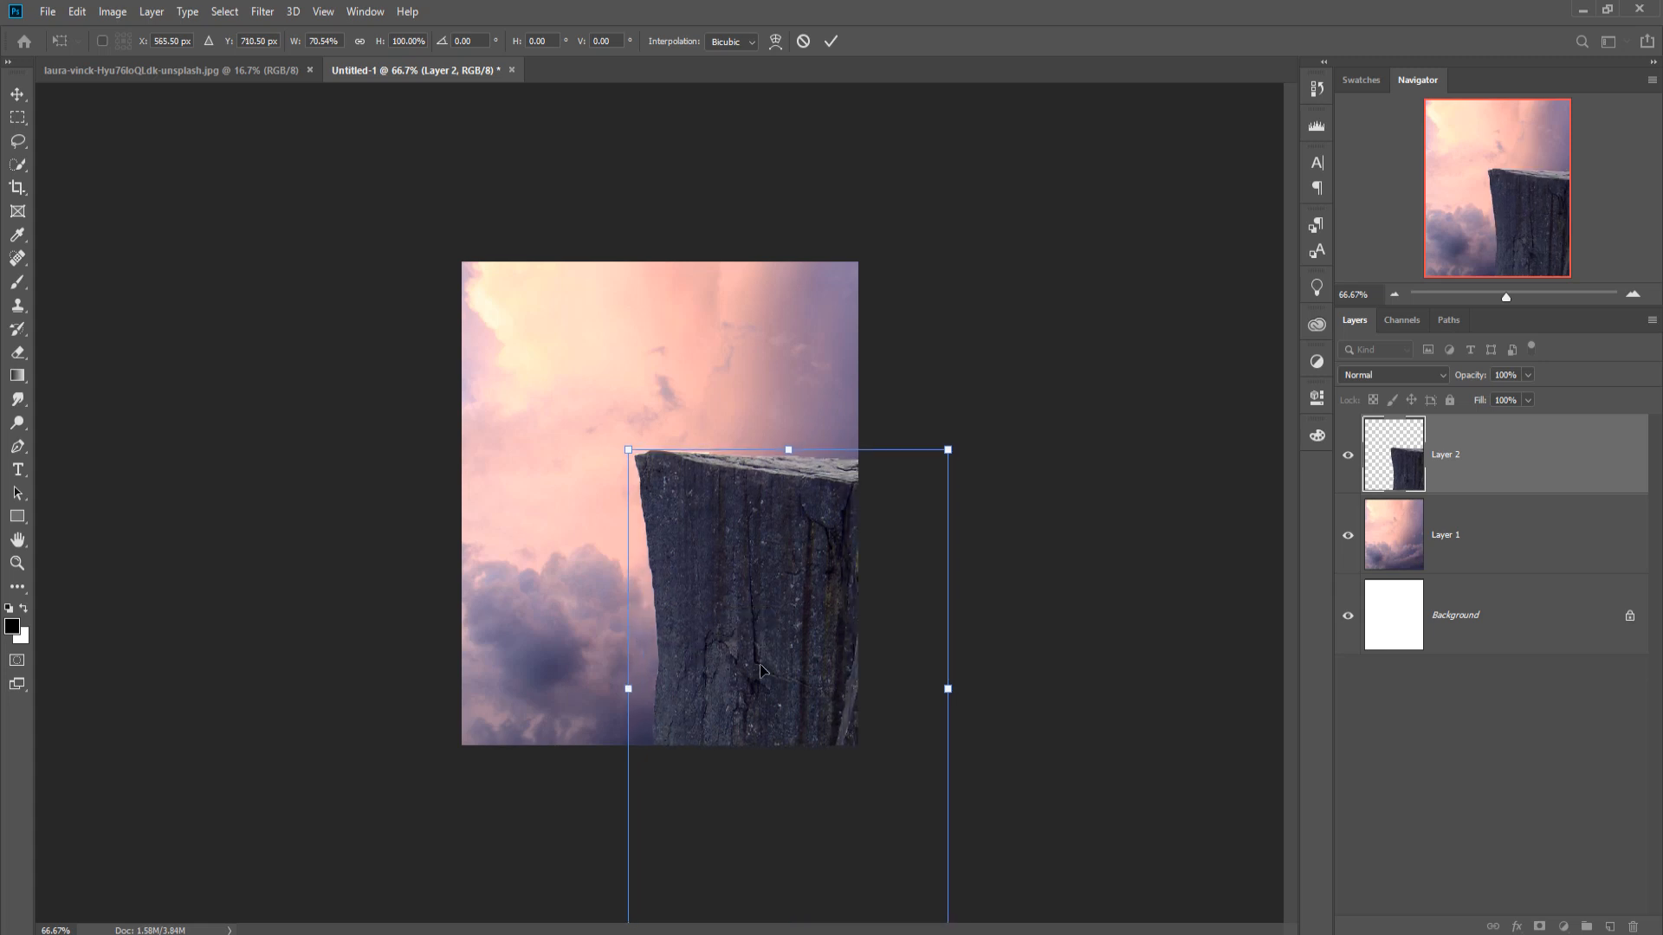
left_click(830, 42)
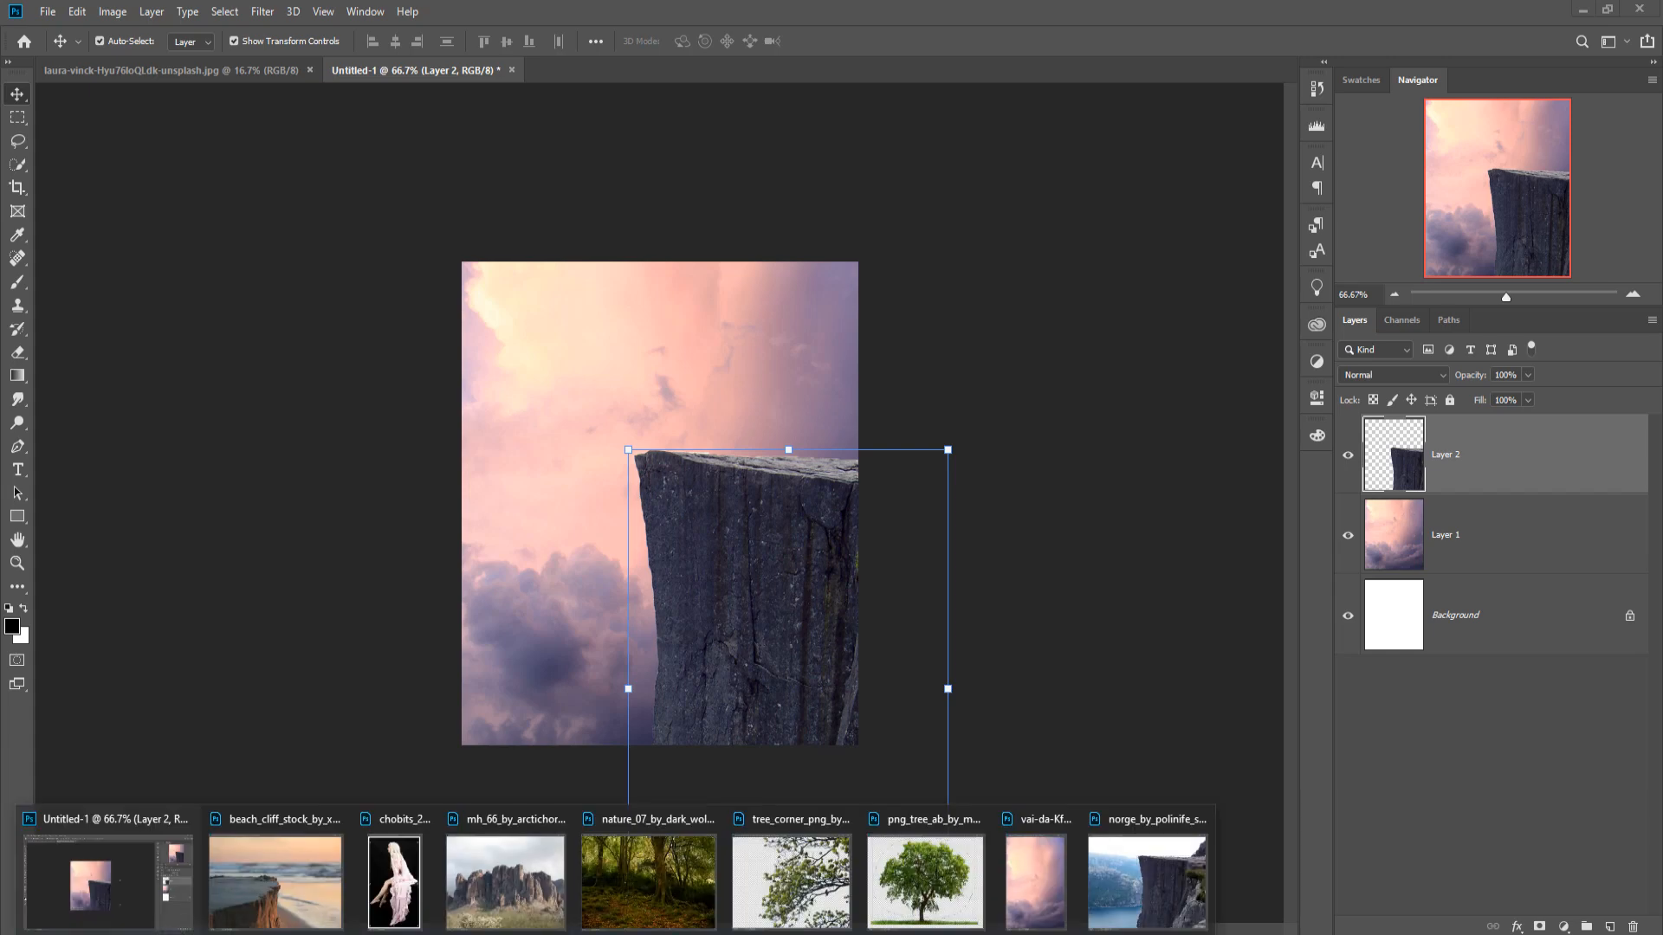
Deselect the selection in the green tree PNG, copy the whole tree into the composition and minimize its source window.
left_click(900, 909)
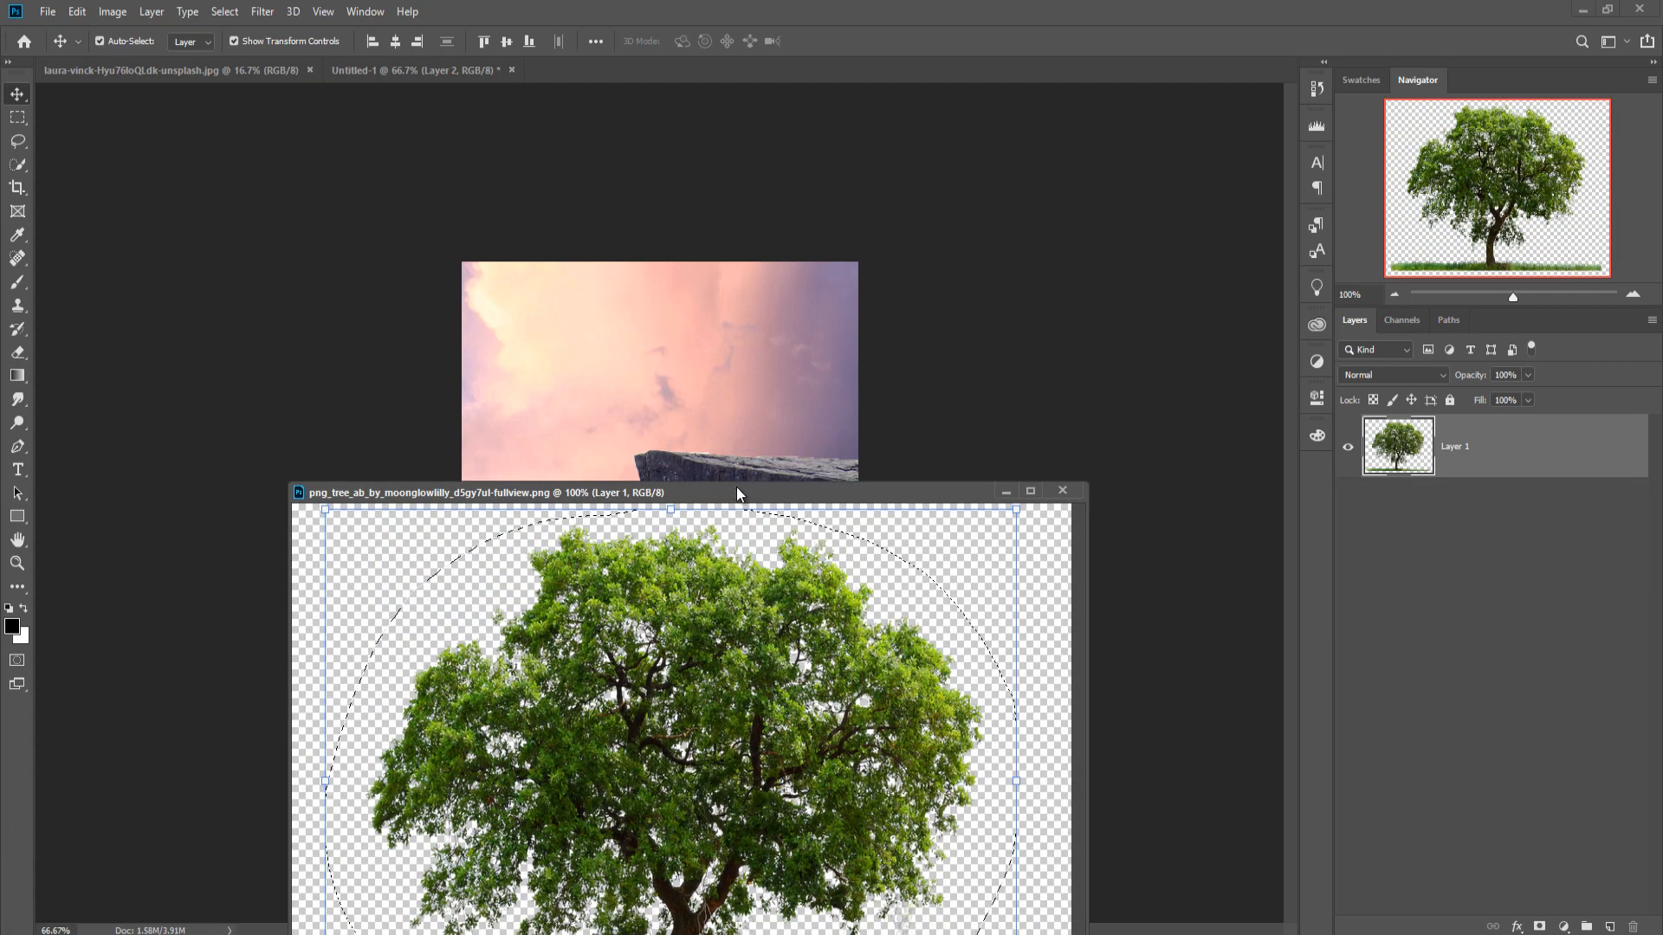
left_click_drag(736, 486, 1198, 236)
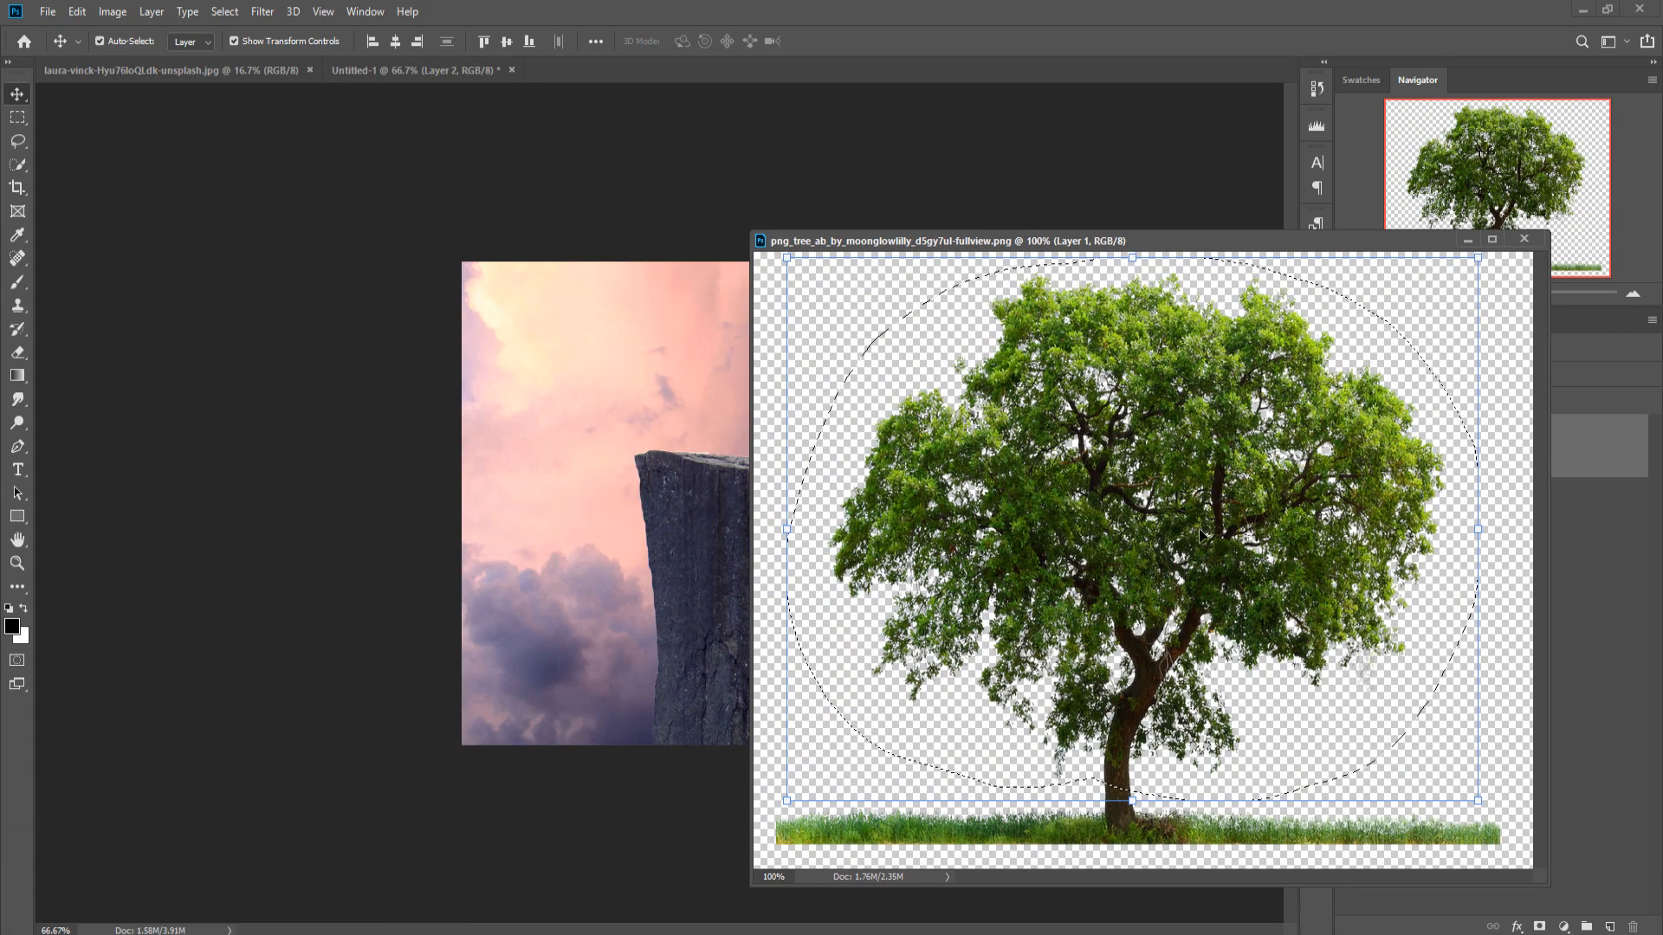
left_click(224, 12)
left_click(227, 48)
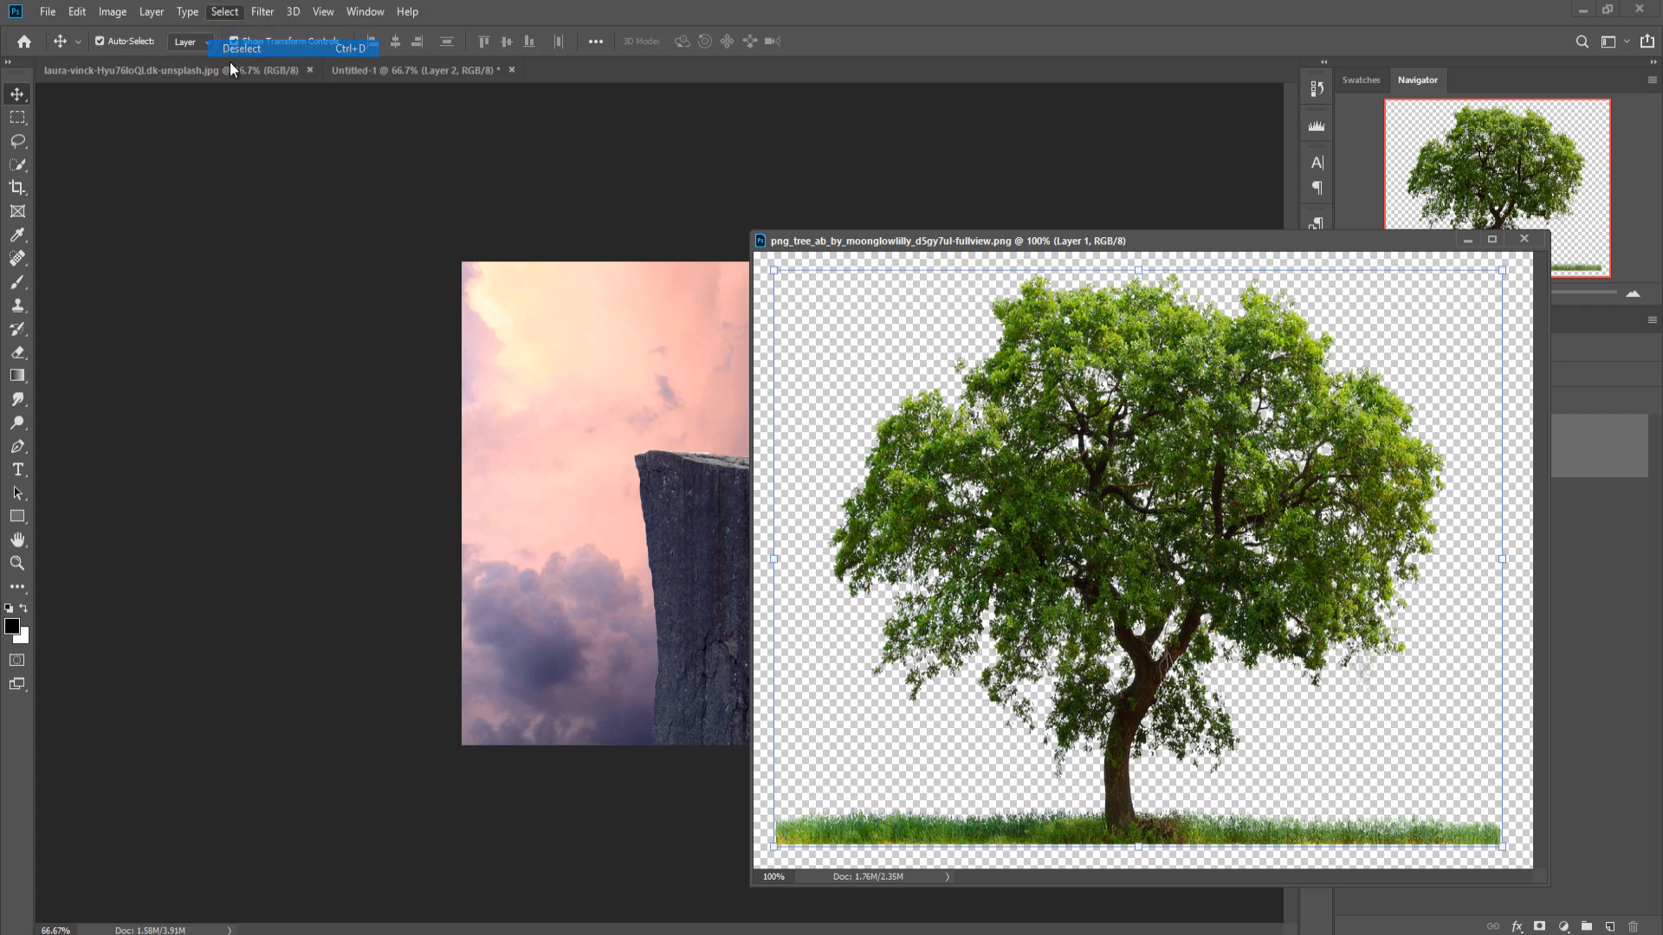
left_click_drag(1151, 424, 722, 331)
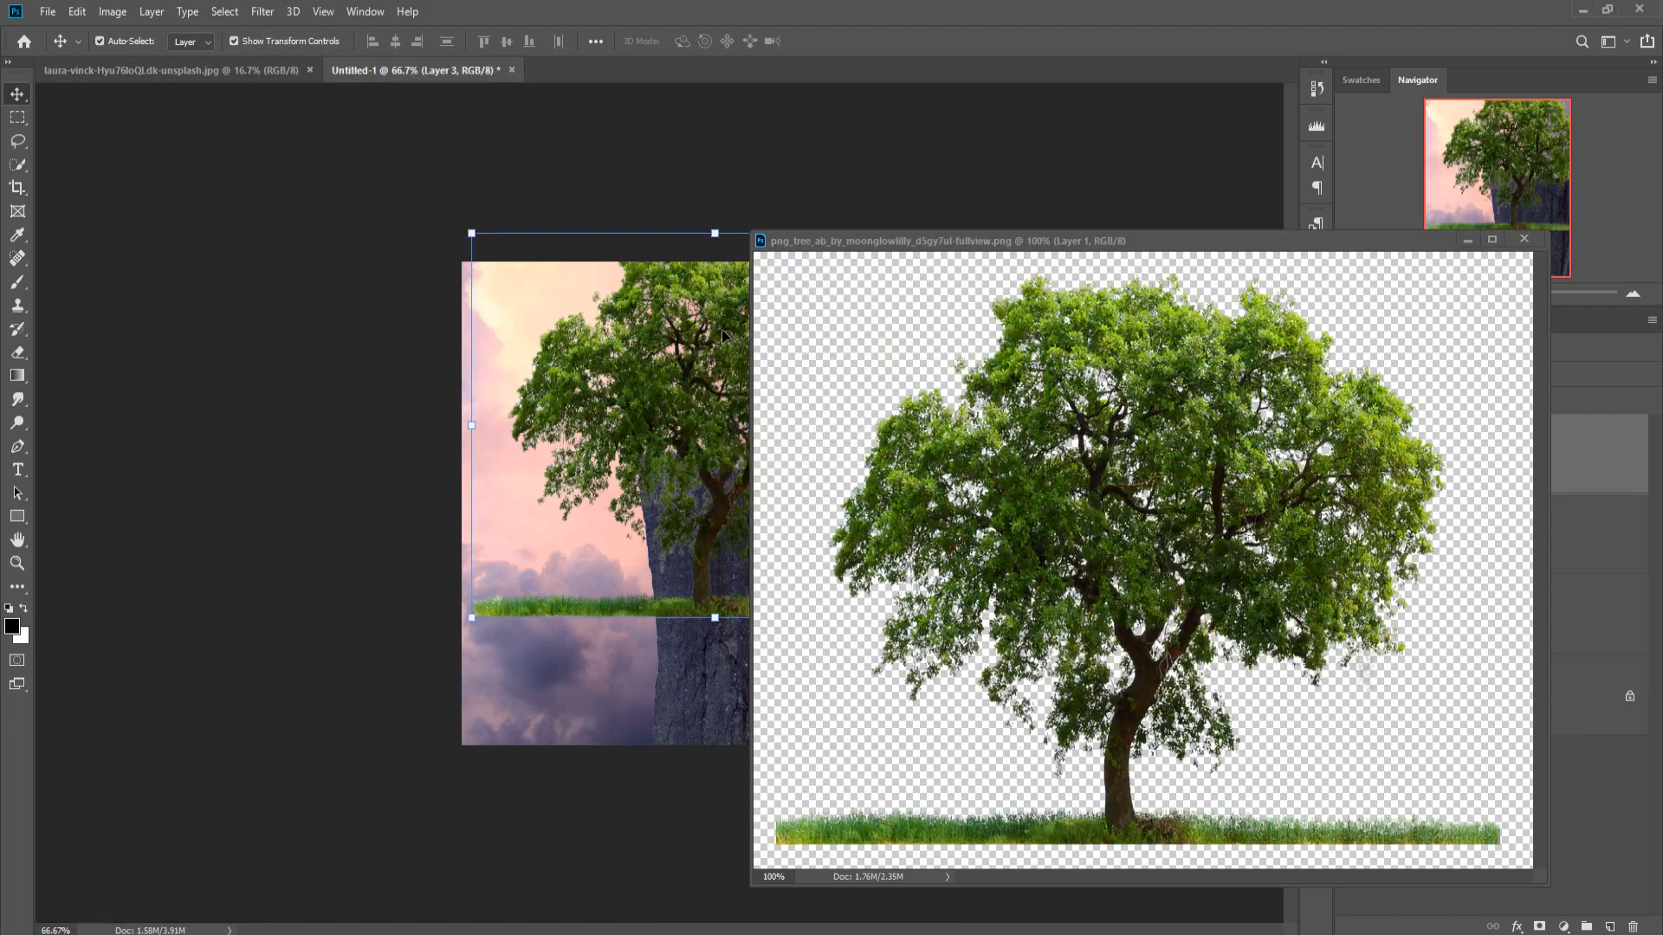
left_click(1468, 240)
Scale the tree layer to about 48.7% width and 41.1% height and place it on top of the cliff.
left_click_drag(956, 233, 715, 424)
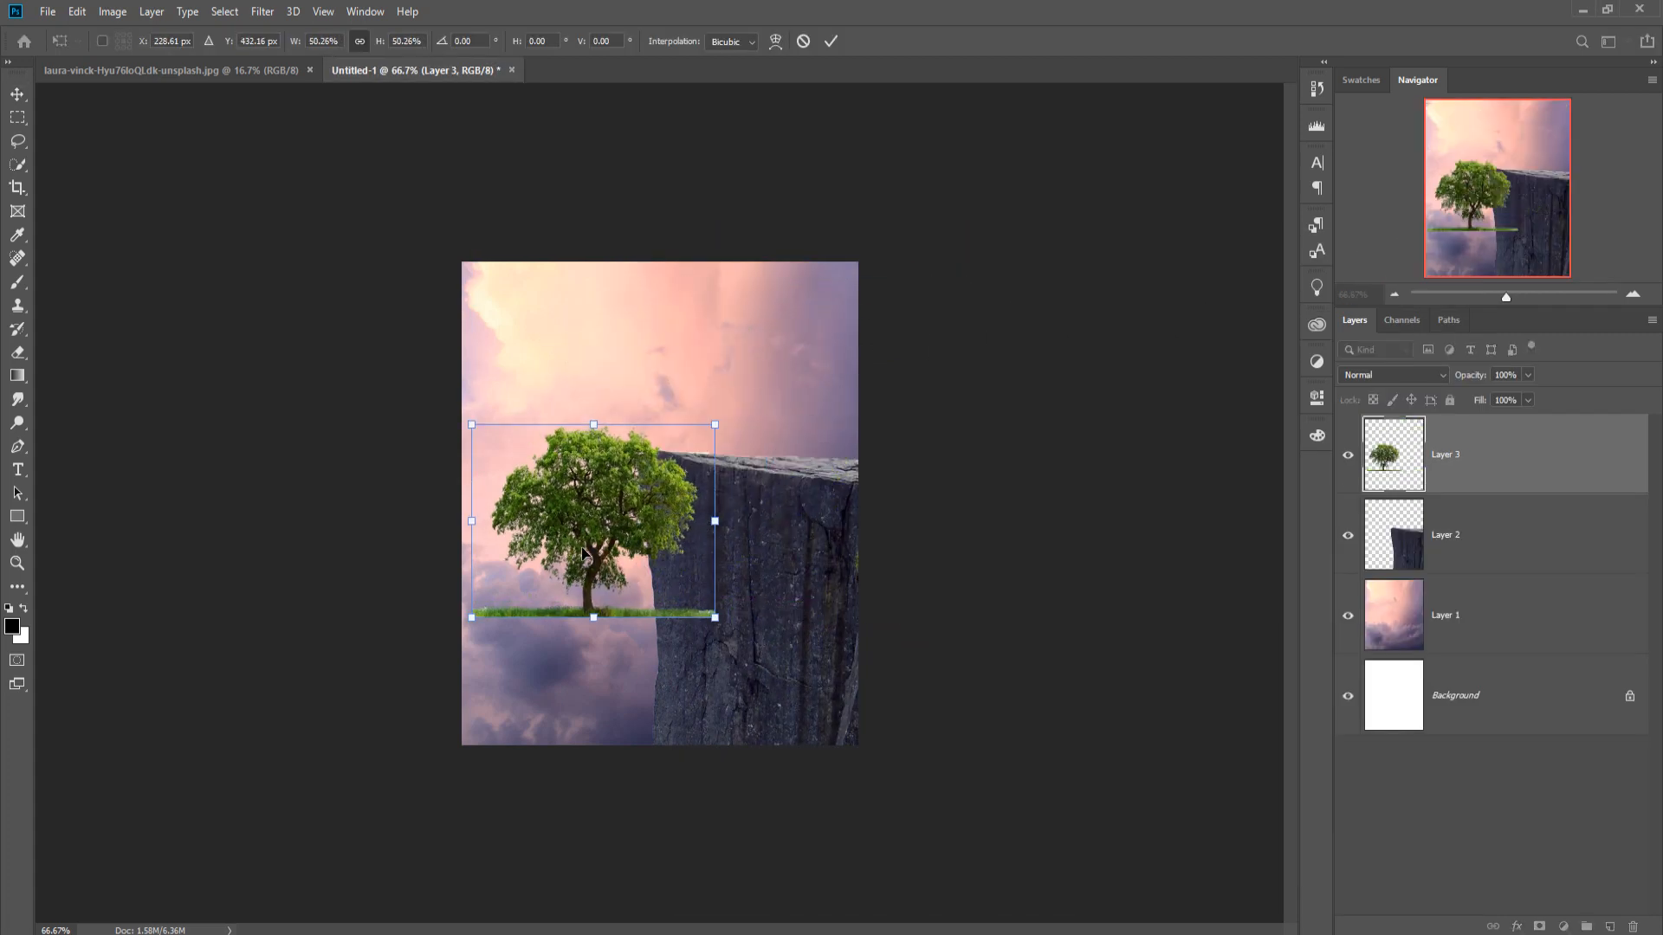
left_click_drag(582, 552, 777, 412)
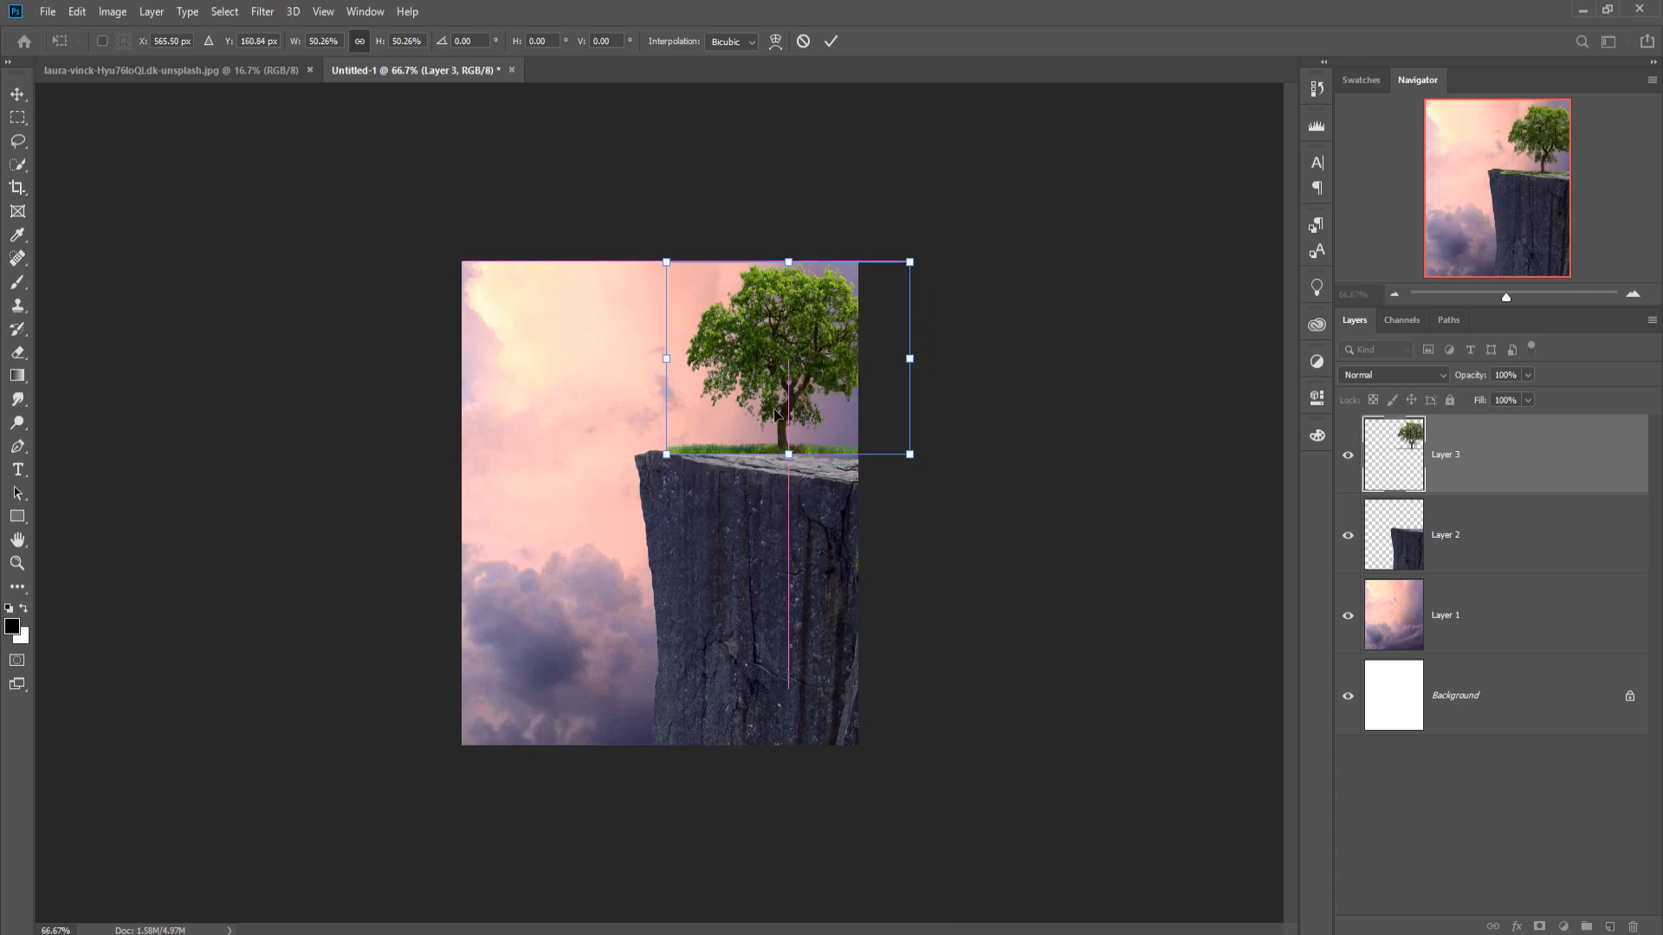
left_click_drag(907, 277, 902, 311)
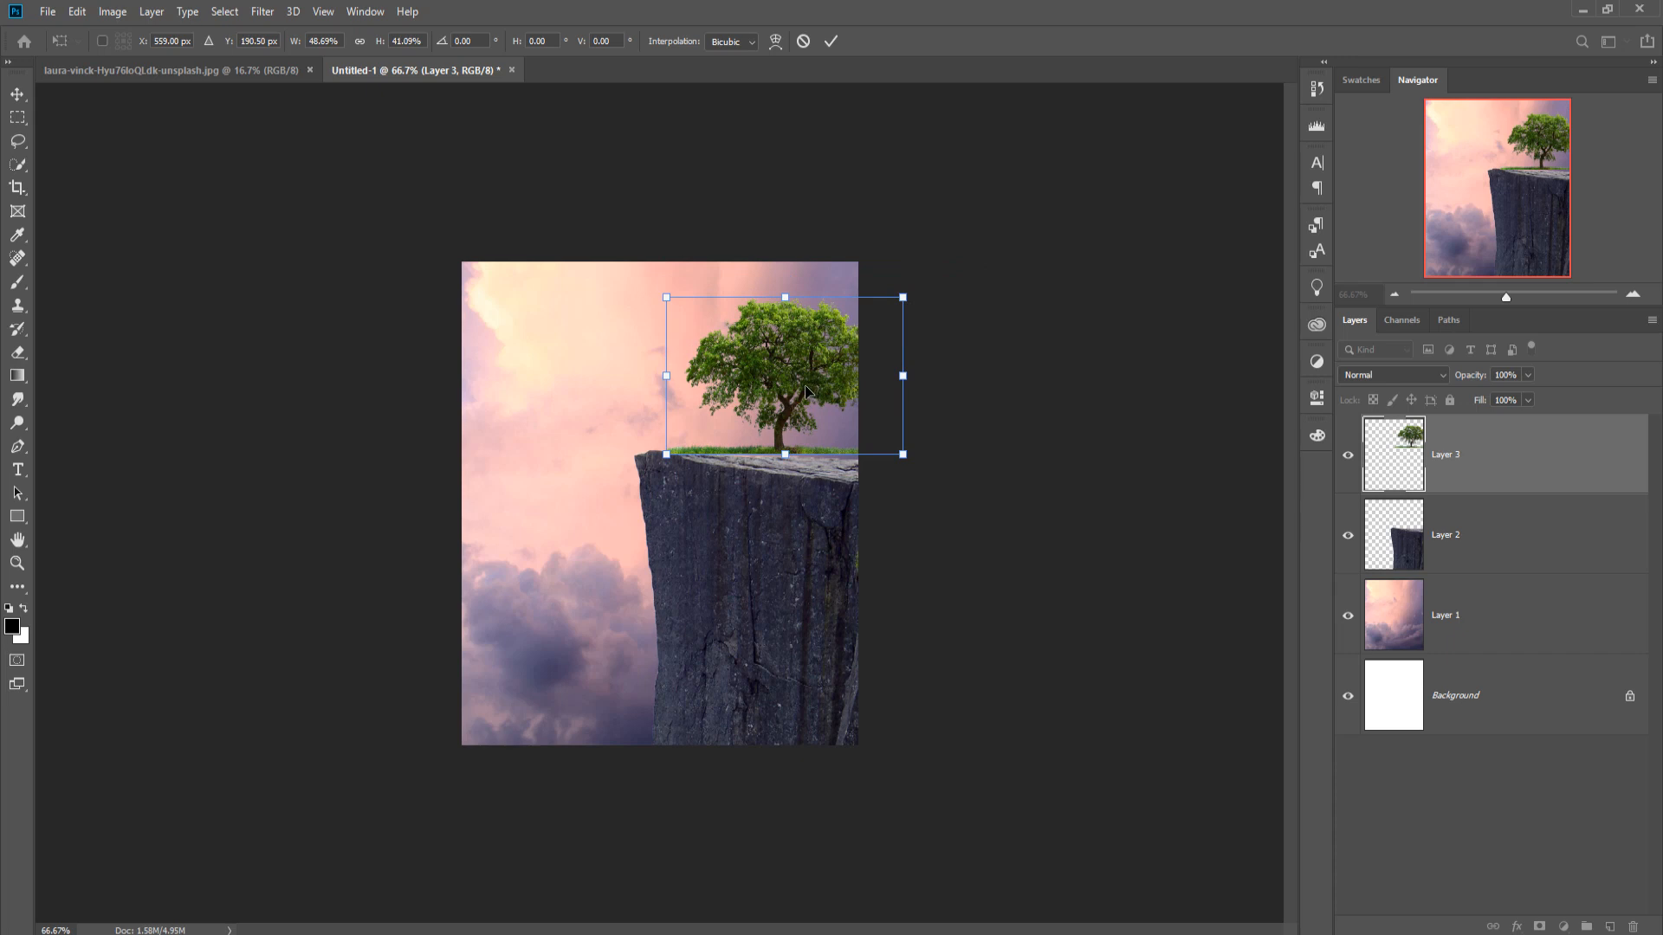
left_click_drag(798, 381, 739, 379)
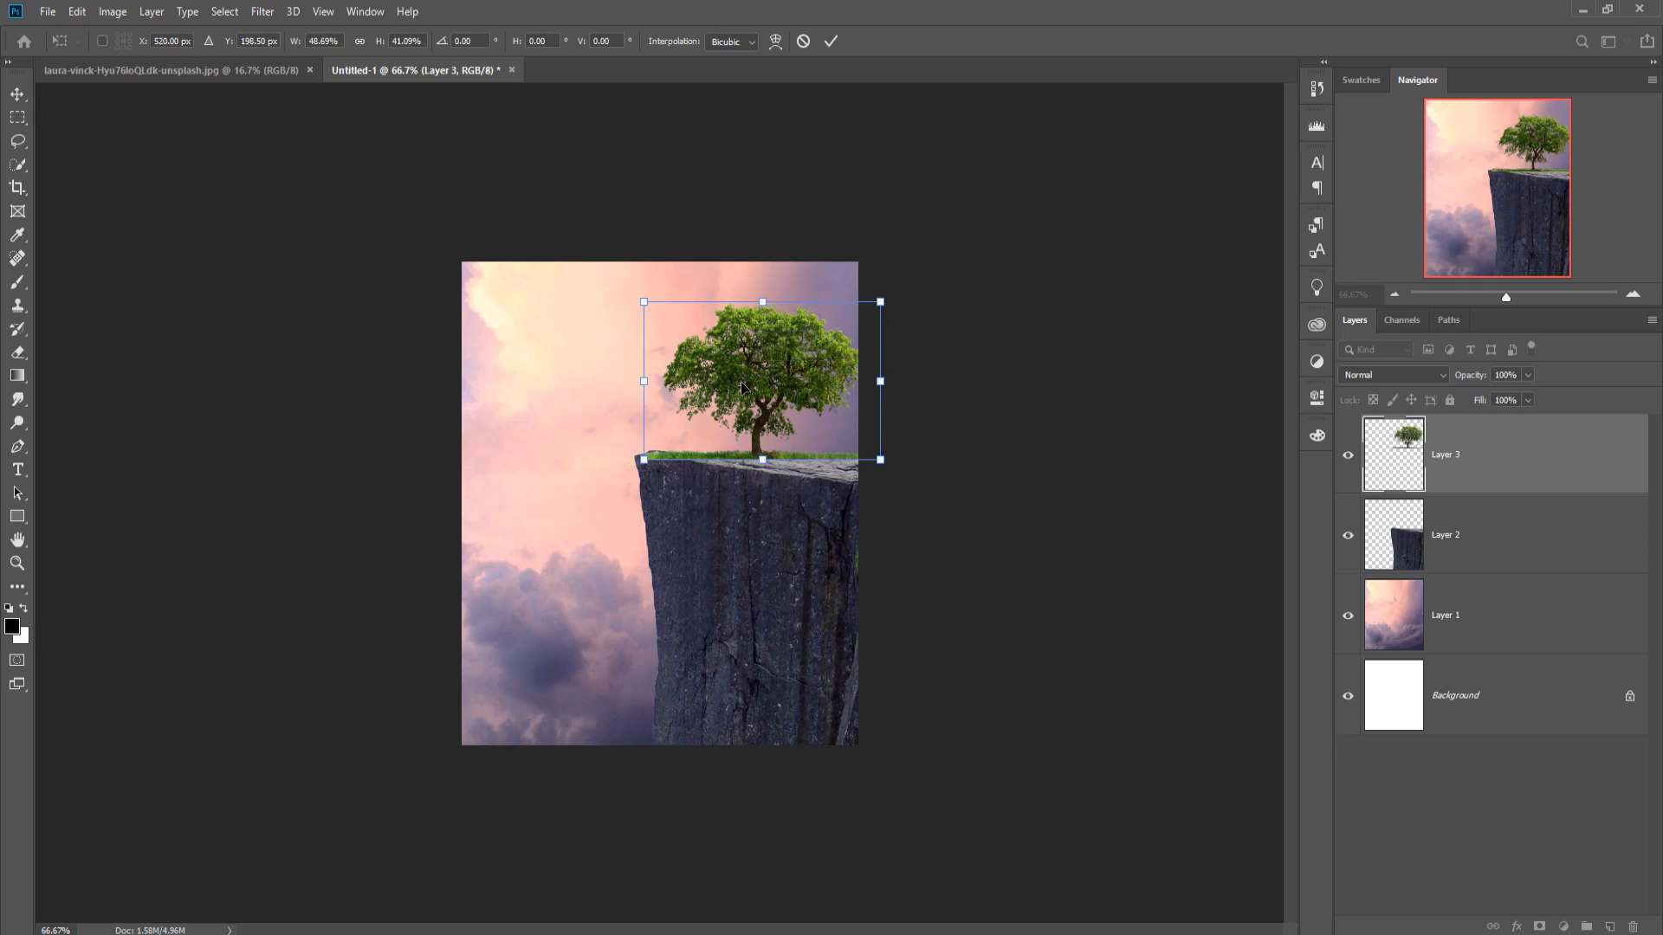
left_click(830, 42)
Nudge the tree layer slightly down so its grass strip sits on the cliff's top surface.
key("Down")
key("Down")
key("Down")
key("Down")
key("Down")
key("Down")
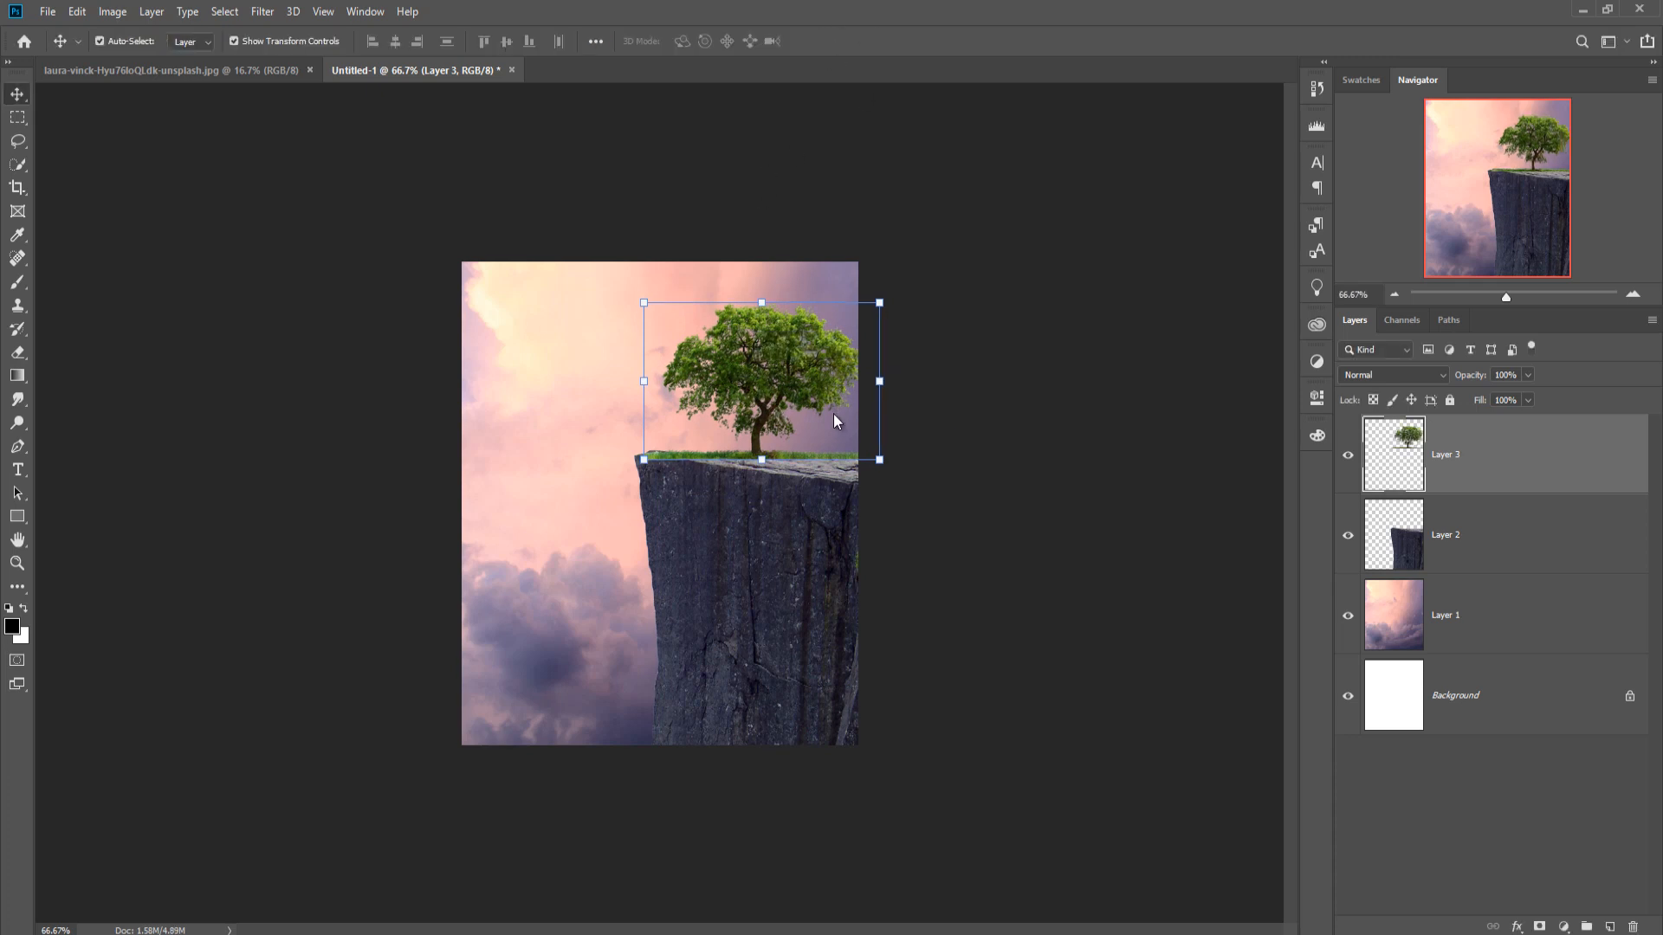
key("Down")
key("Down")
key("Down")
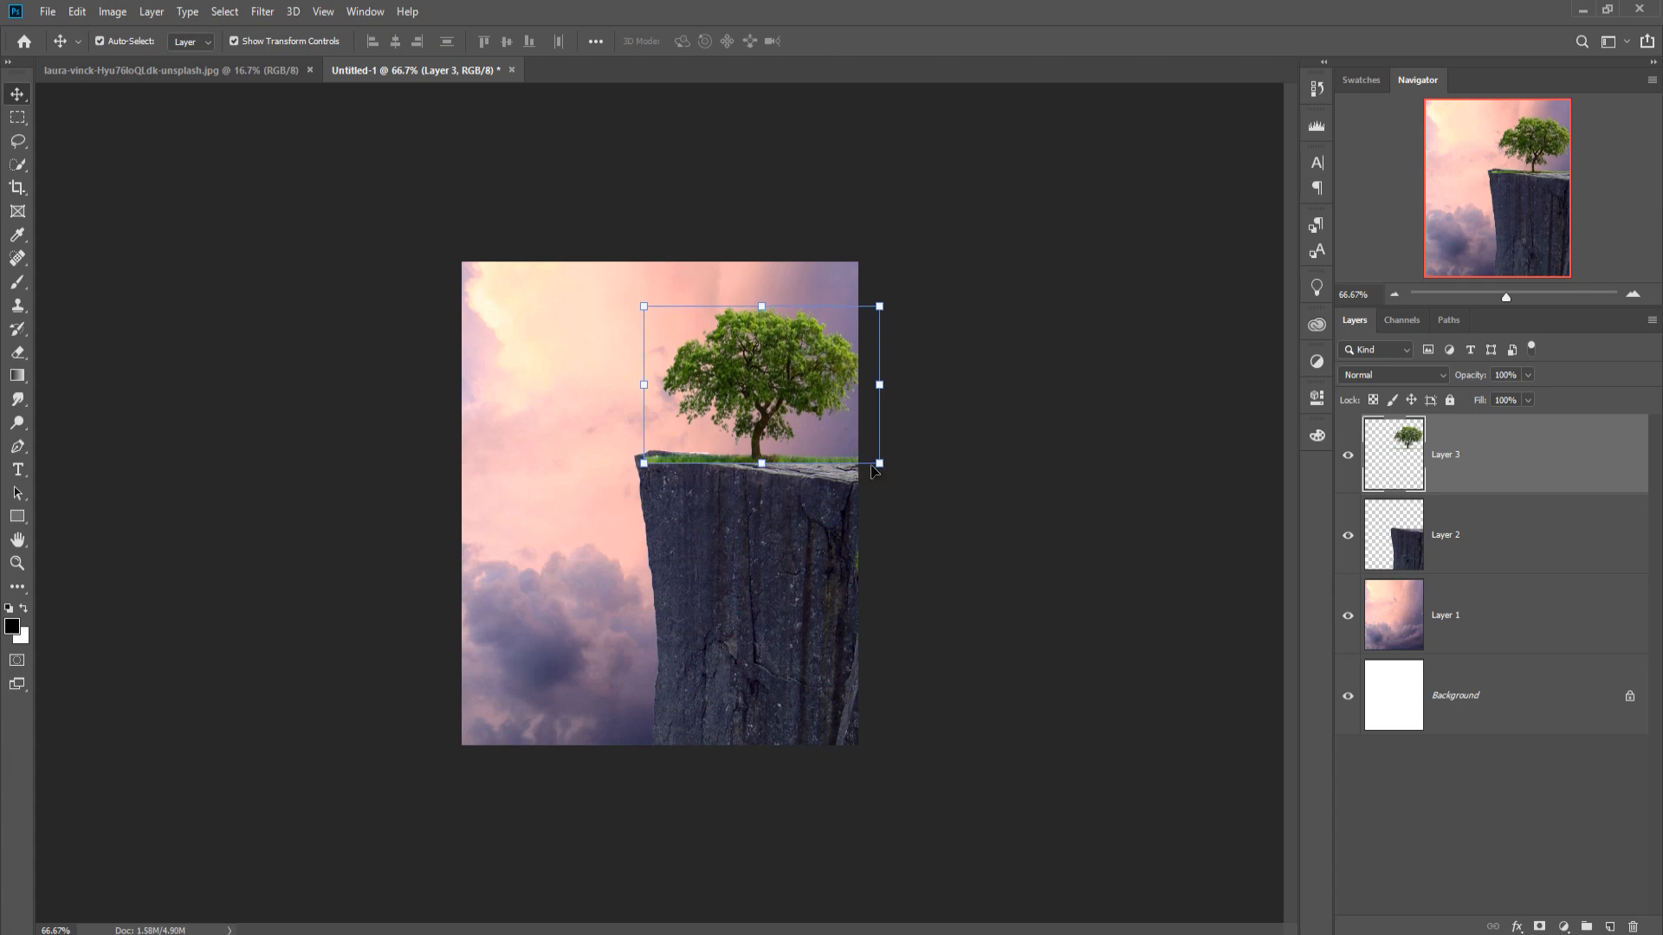
Add a layer mask to the tree layer and hide the grass strip along the cliff edge with a 100 px black brush at 30% opacity.
left_click(1546, 926)
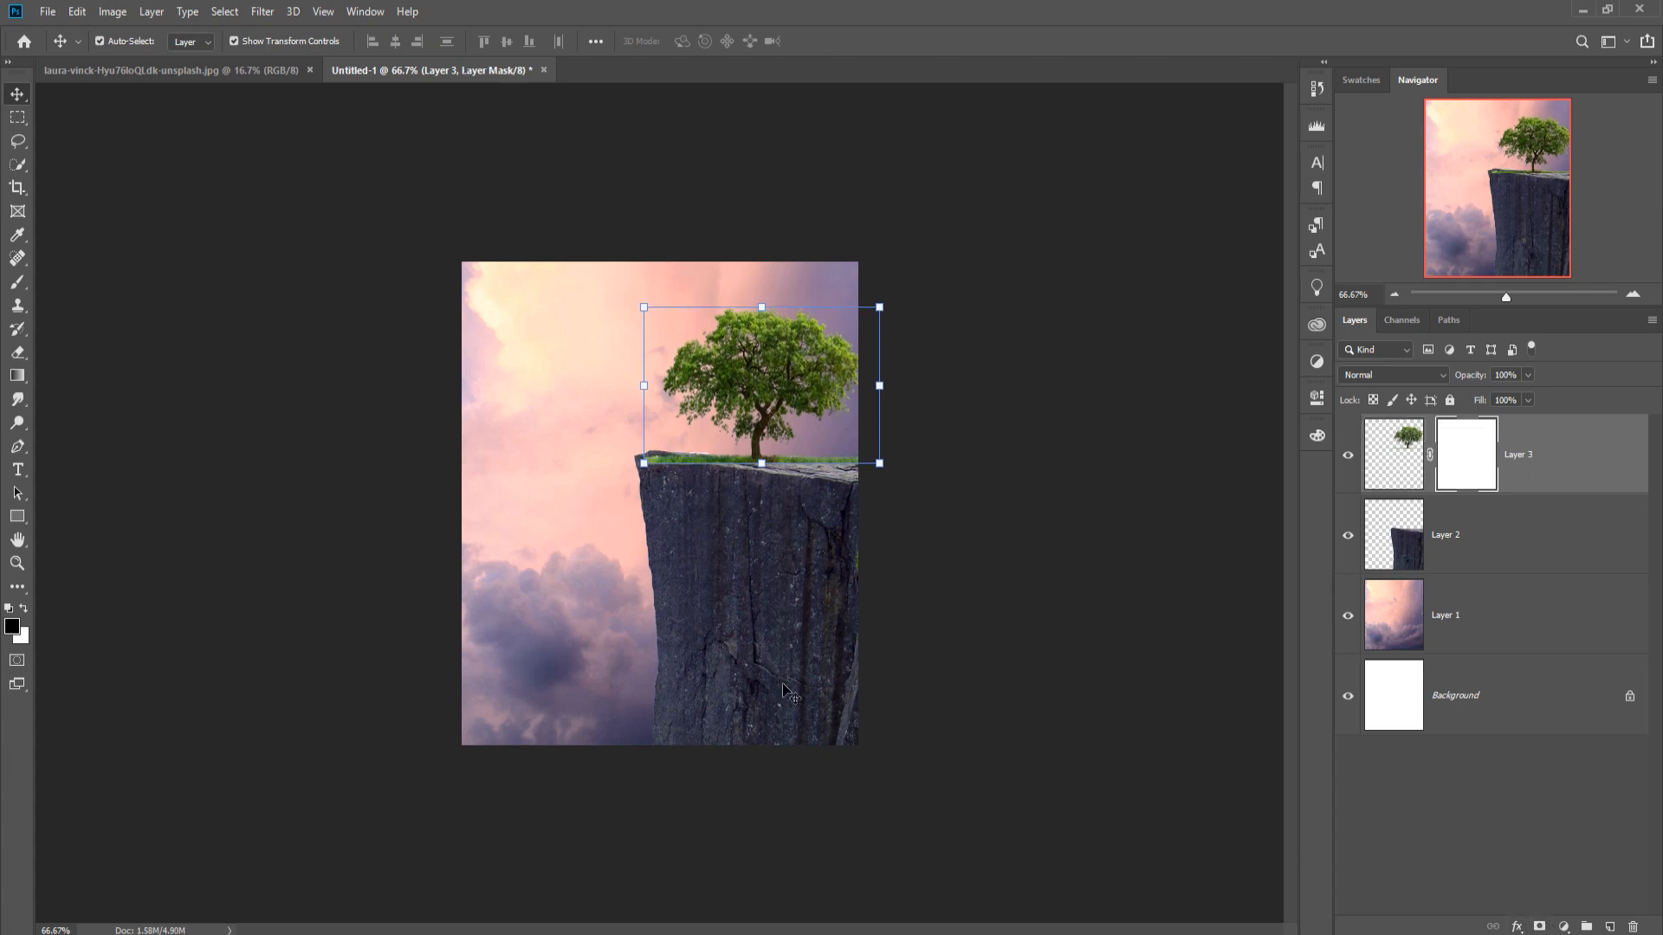
left_click(18, 282)
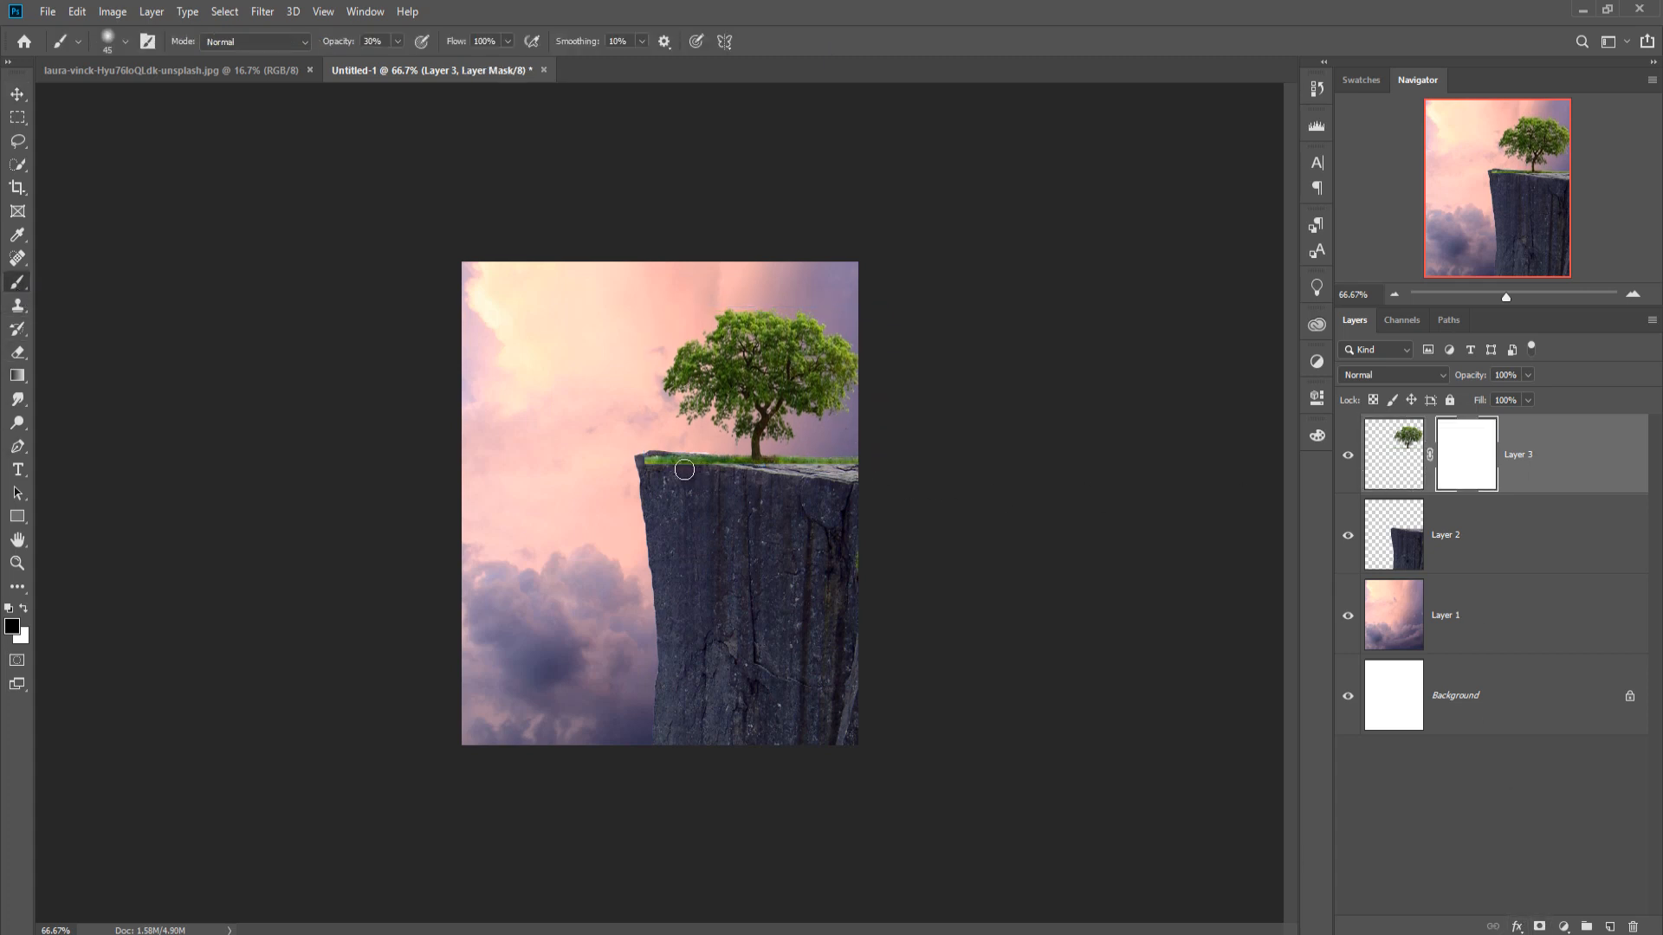
key("bracketright")
key("bracketright")
key("bracketright")
key("bracketright")
left_click(656, 478)
mouse_move(658, 478)
left_mouse_down()
mouse_move(838, 476)
mouse_move(806, 496)
mouse_move(851, 471)
mouse_move(796, 493)
mouse_move(739, 482)
mouse_move(776, 495)
left_mouse_up()
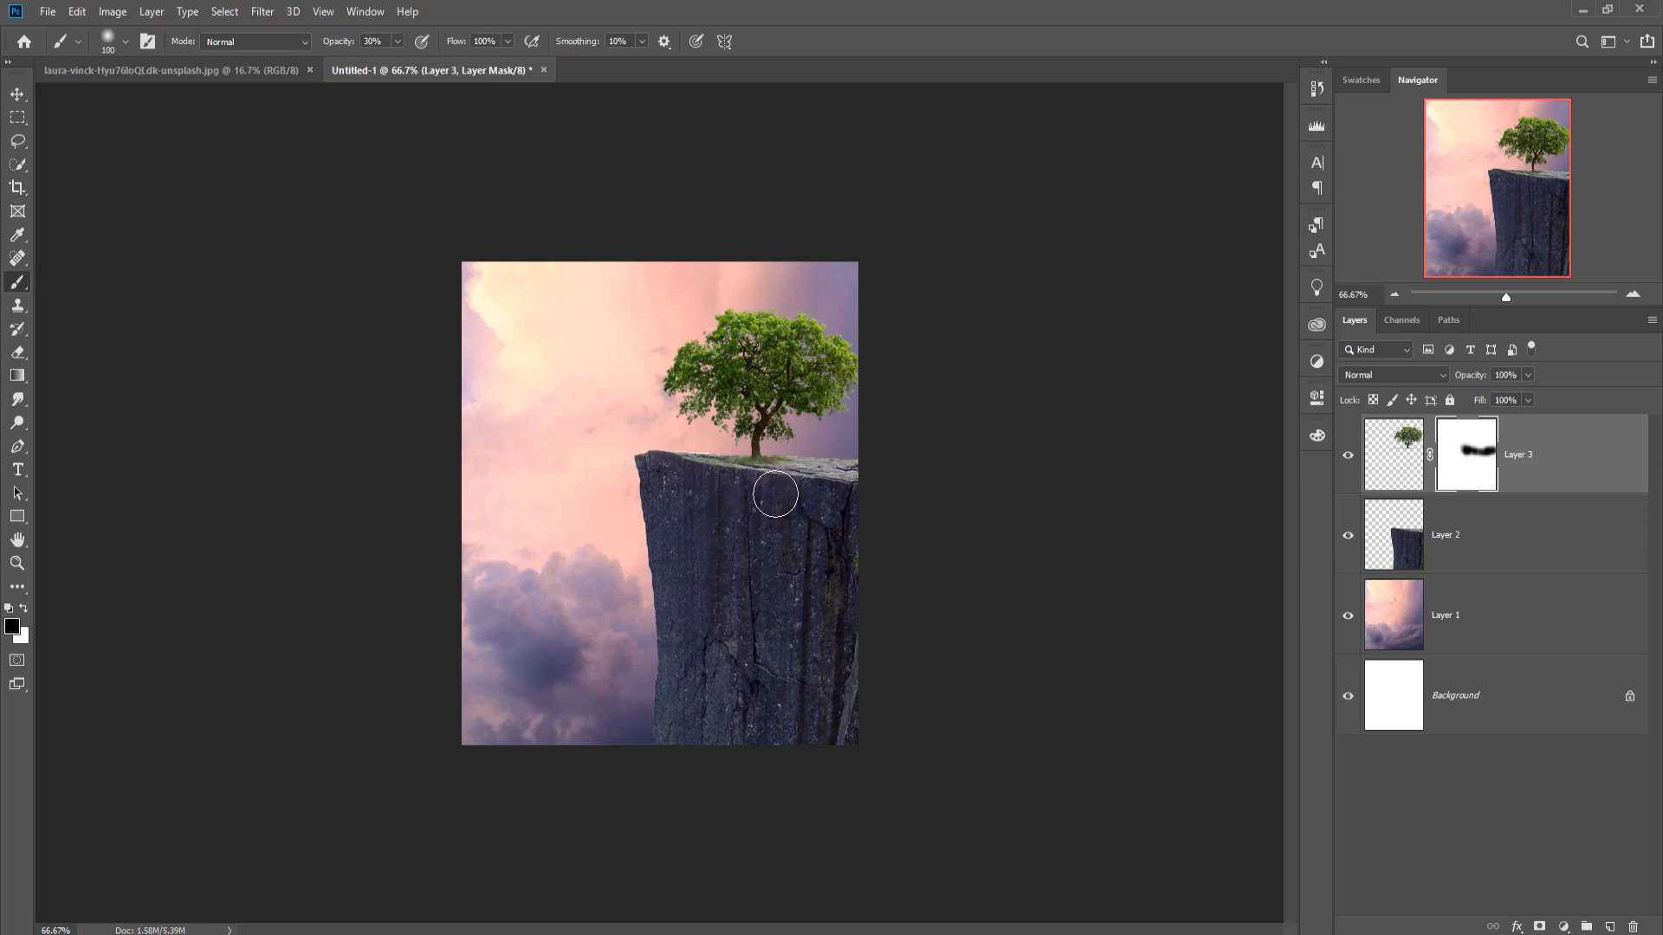
left_click(17, 93)
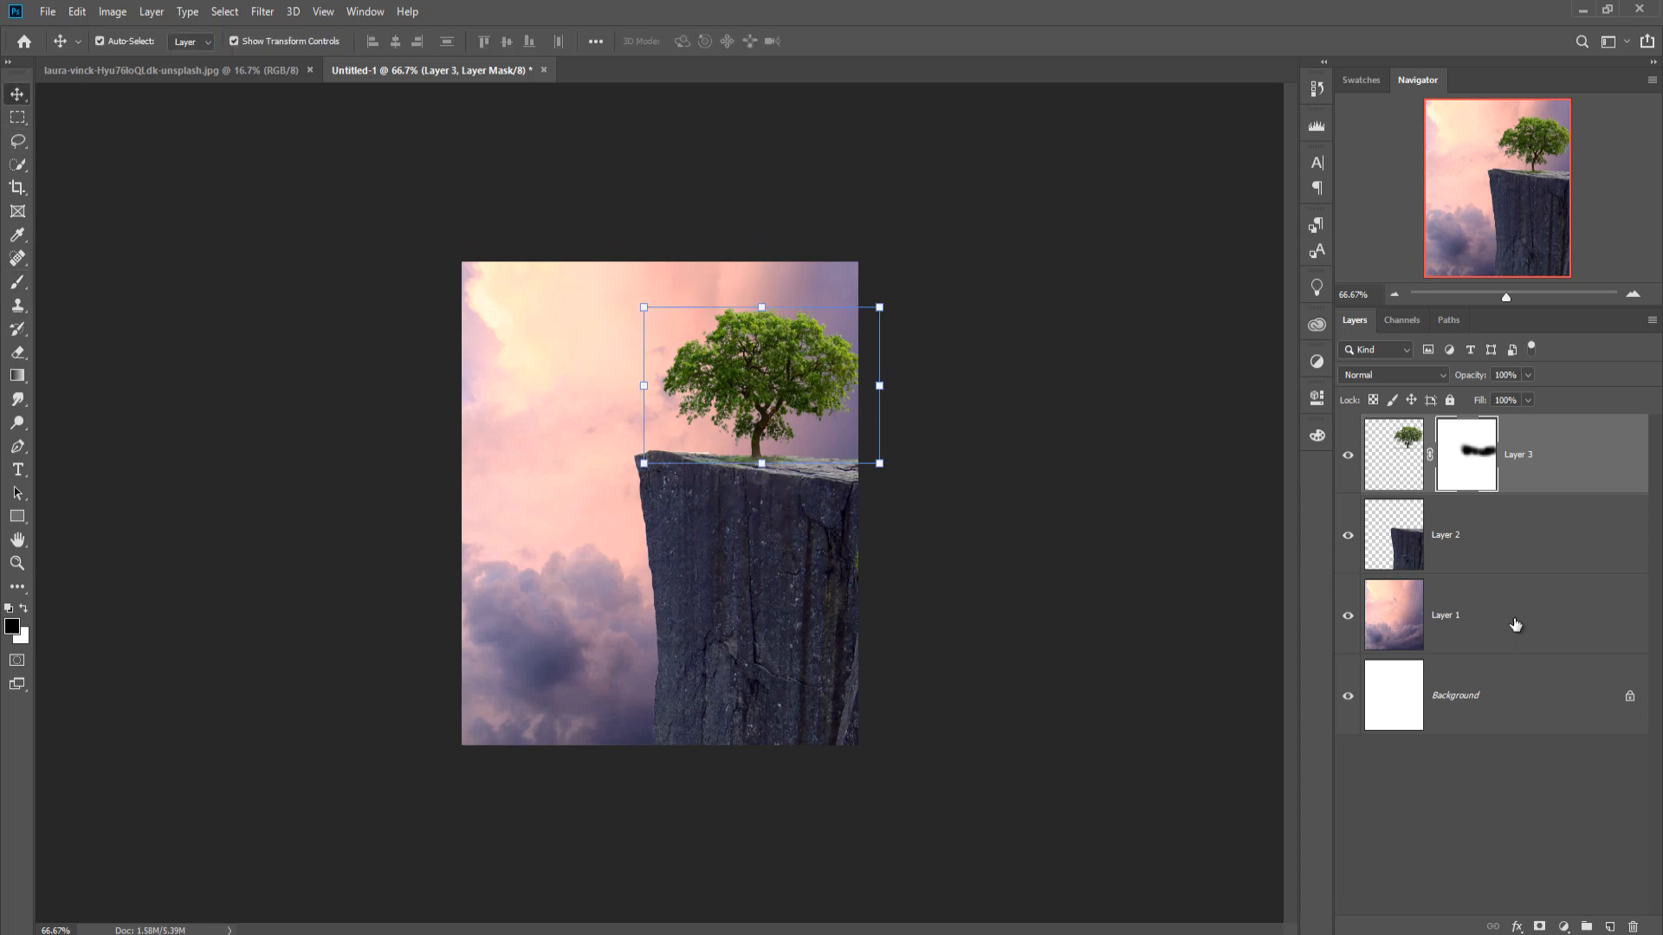
Add a Curves adjustment above the sky layer, pulling the RGB midtones down and adding two upper points to deepen the clouds' contrast.
left_click(1478, 615)
left_click(1562, 923)
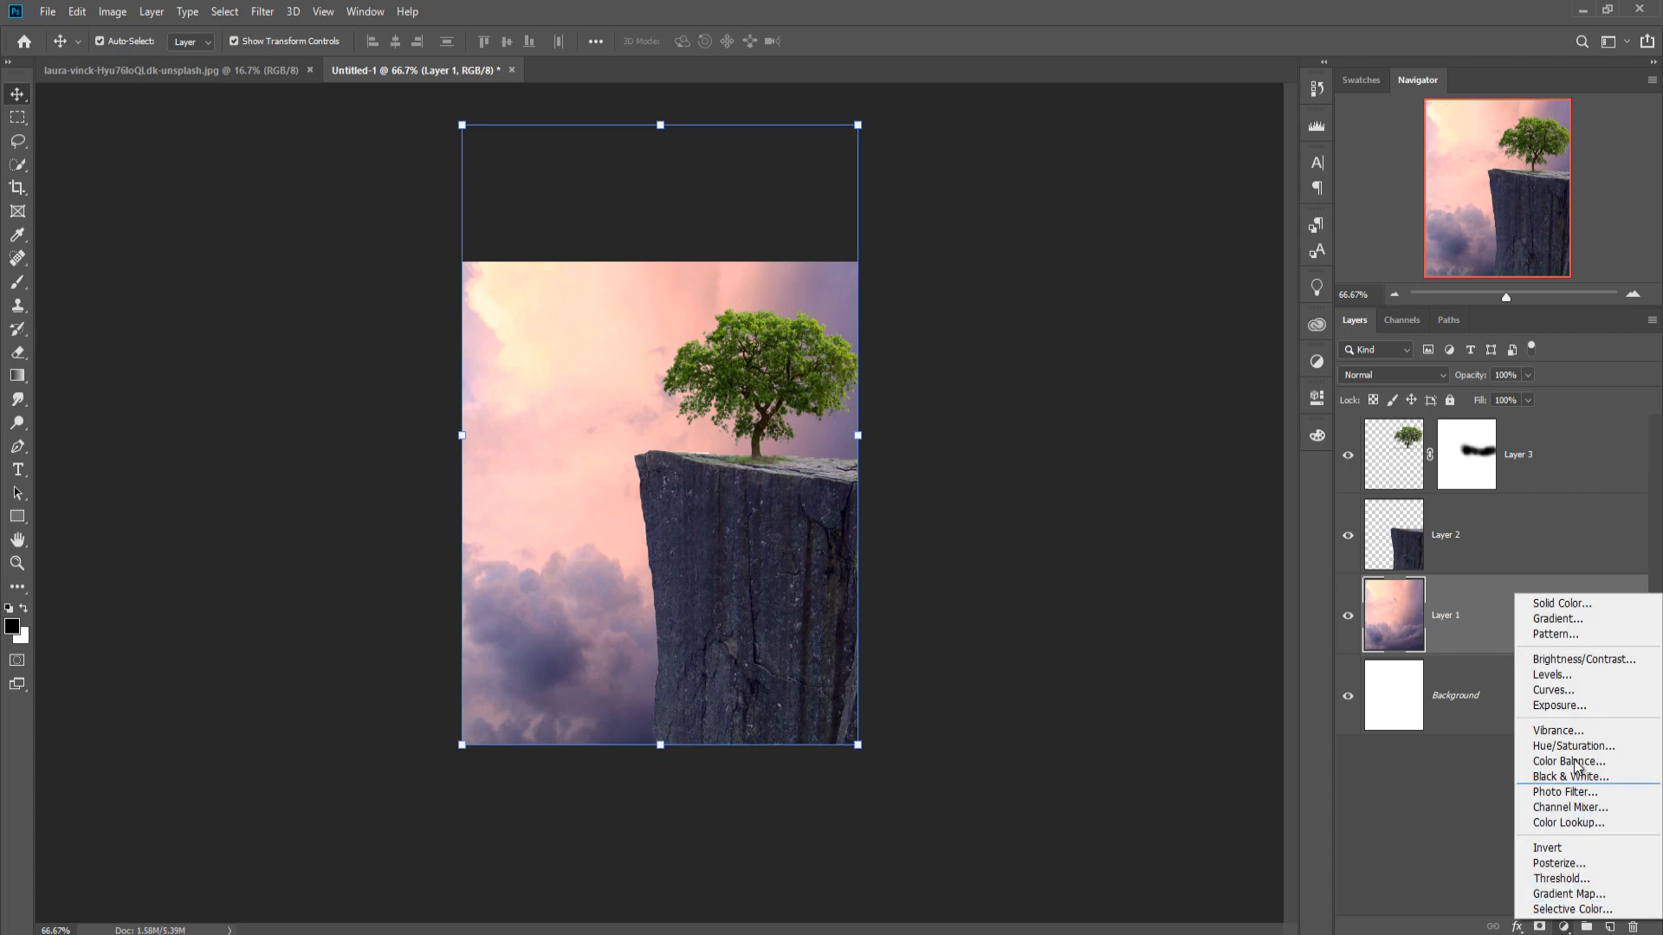
left_click(1574, 693)
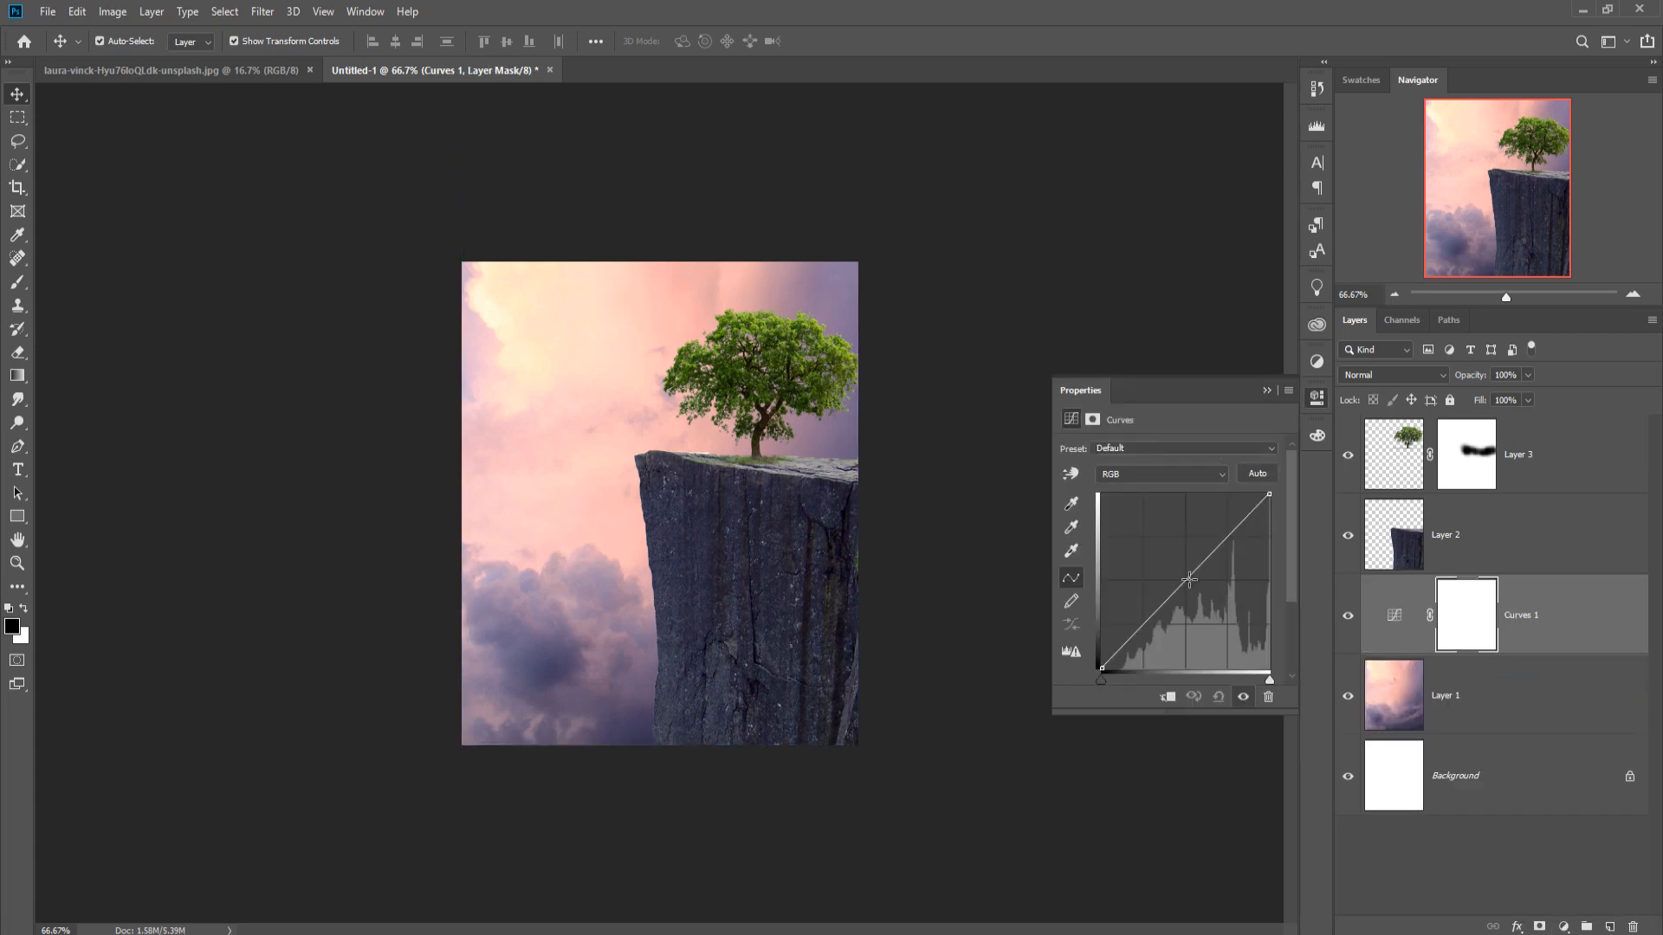
mouse_move(1189, 580)
left_mouse_down()
mouse_move(1206, 588)
mouse_move(1193, 605)
left_mouse_up()
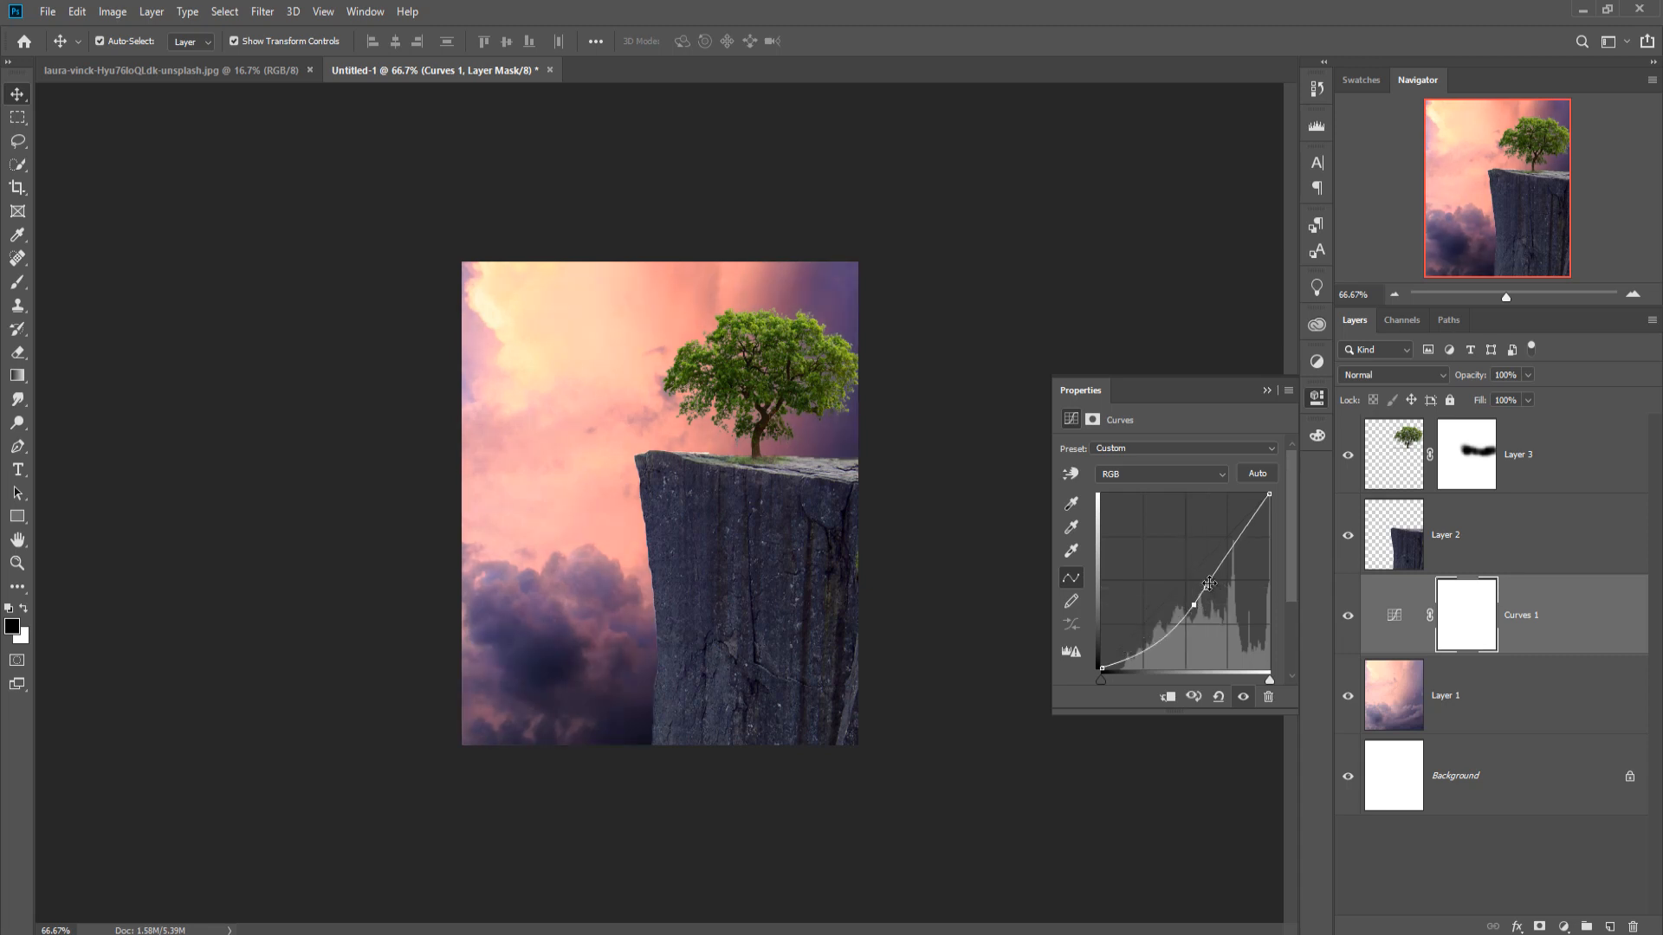
left_click_drag(1228, 549, 1239, 551)
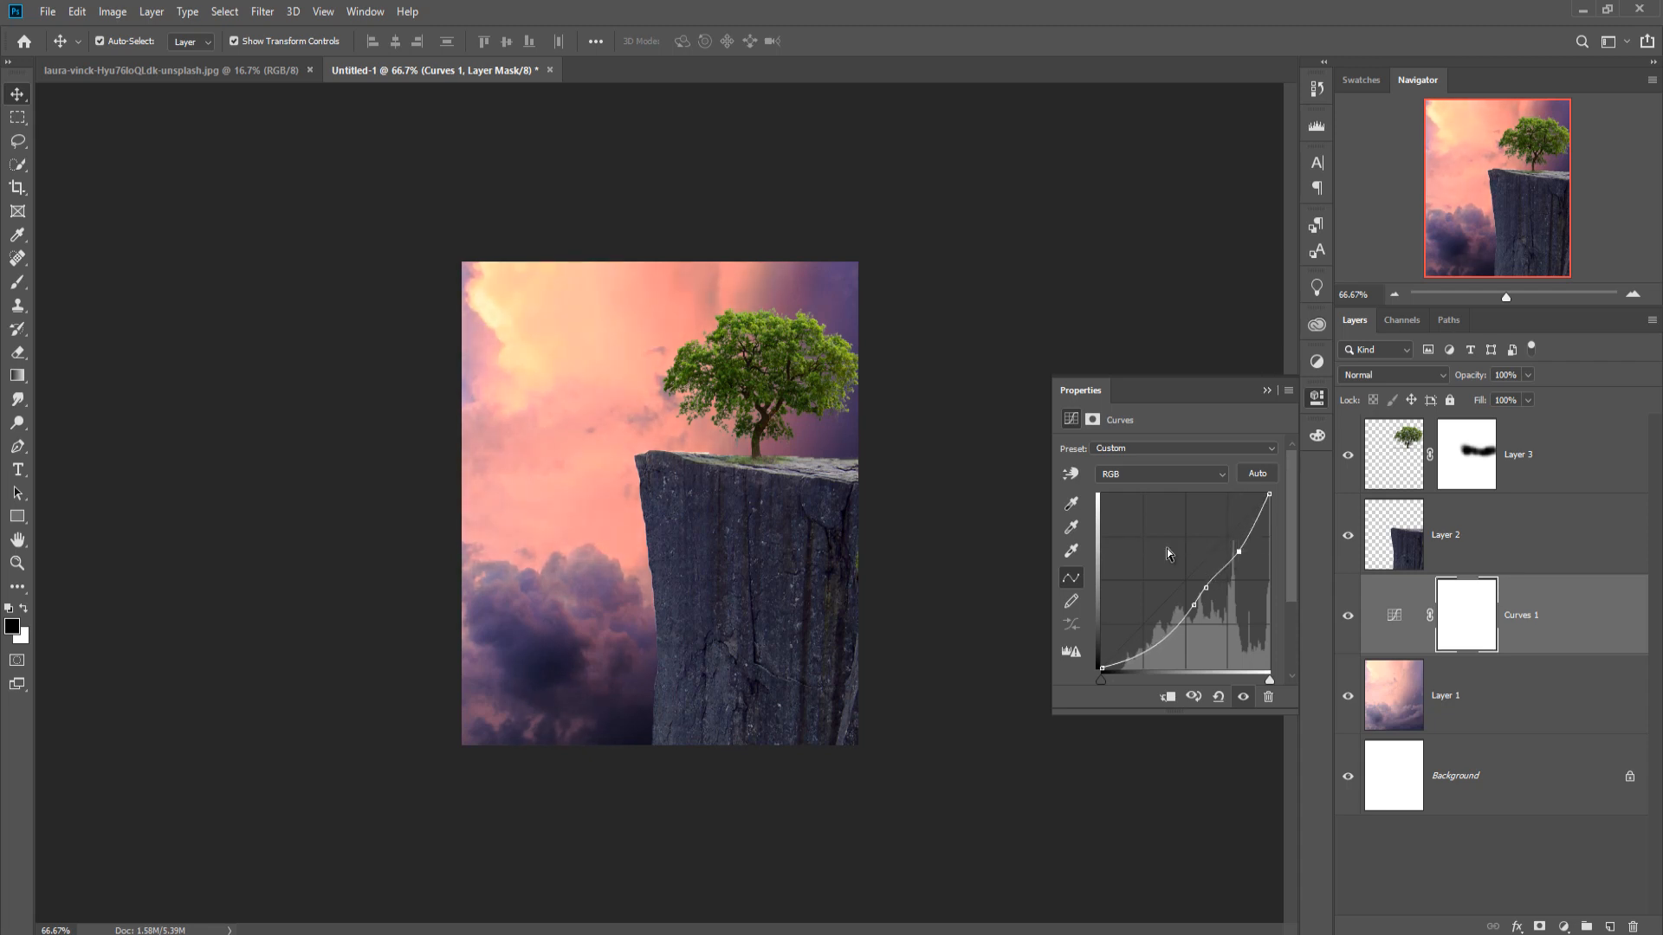
left_click(1269, 390)
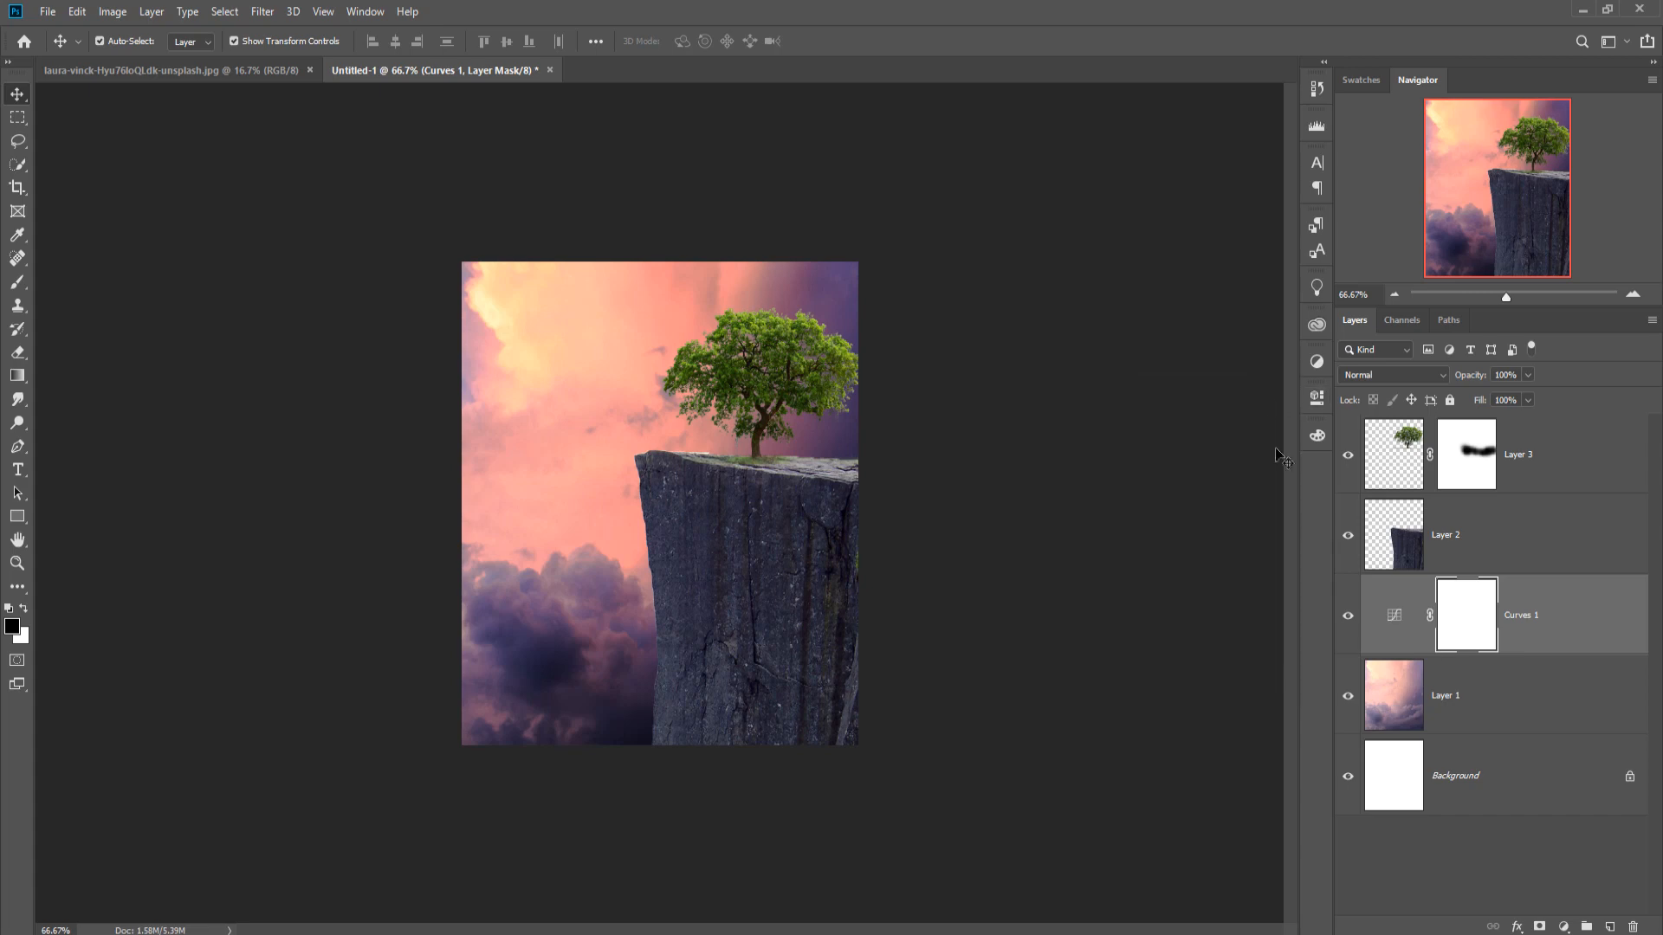
Darken the cliff layer with the Camera Raw Filter: Exposure -0.70, Blacks -33, Clarity -28 and Saturation -16.
left_click(1413, 559)
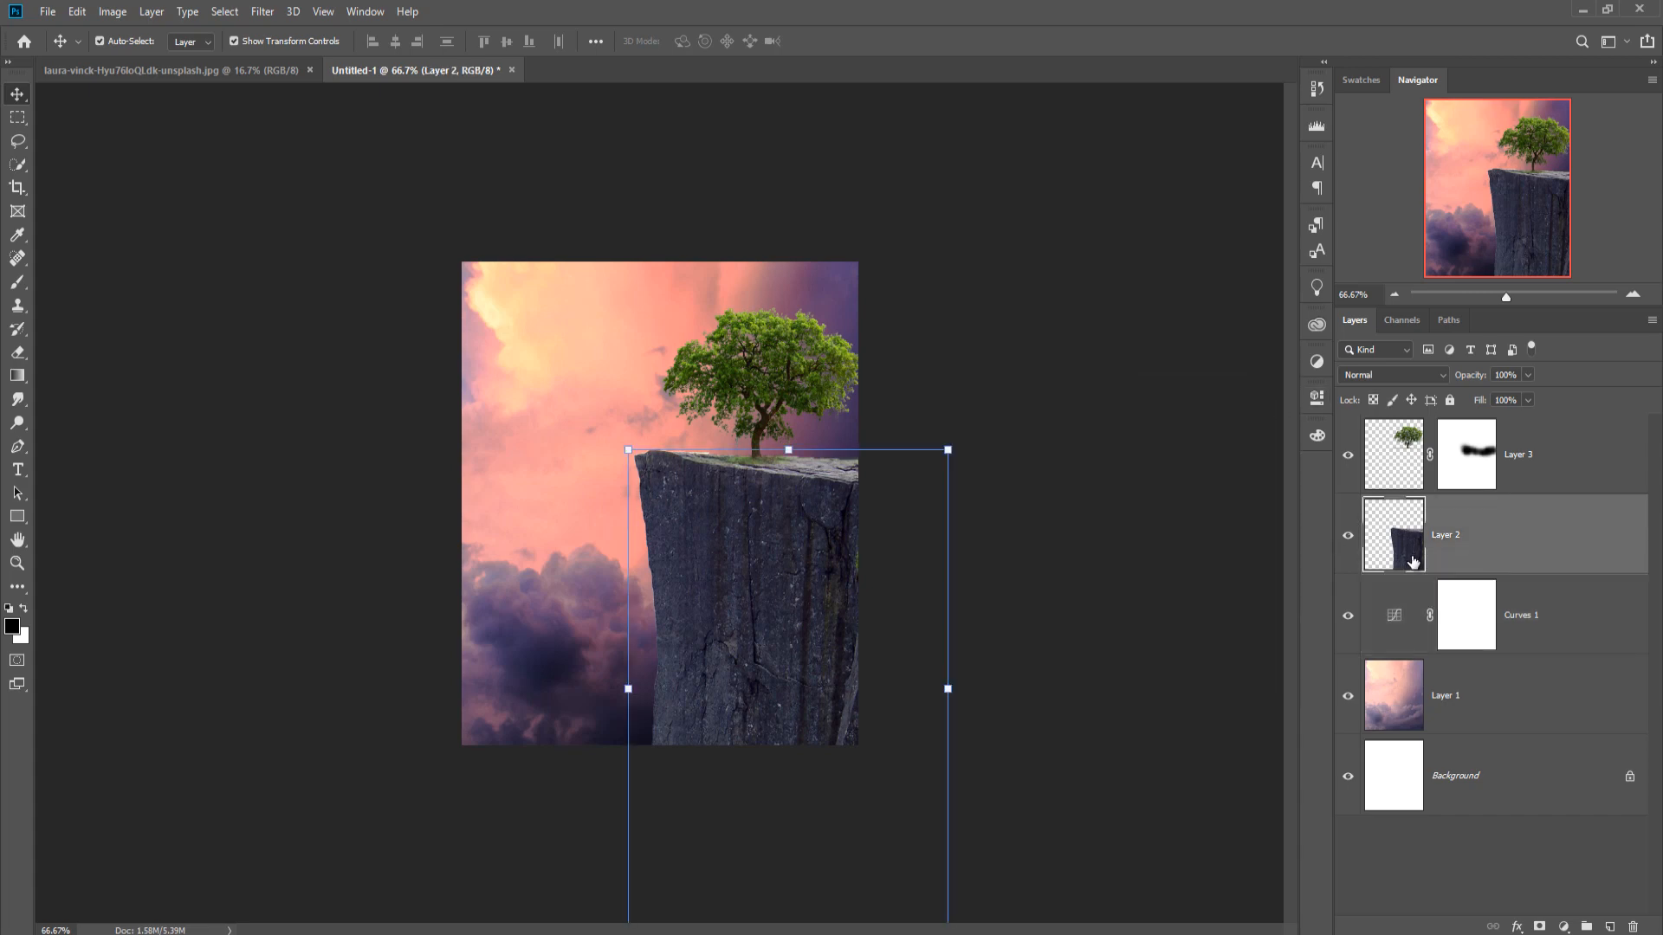
left_click(262, 11)
left_click(295, 127)
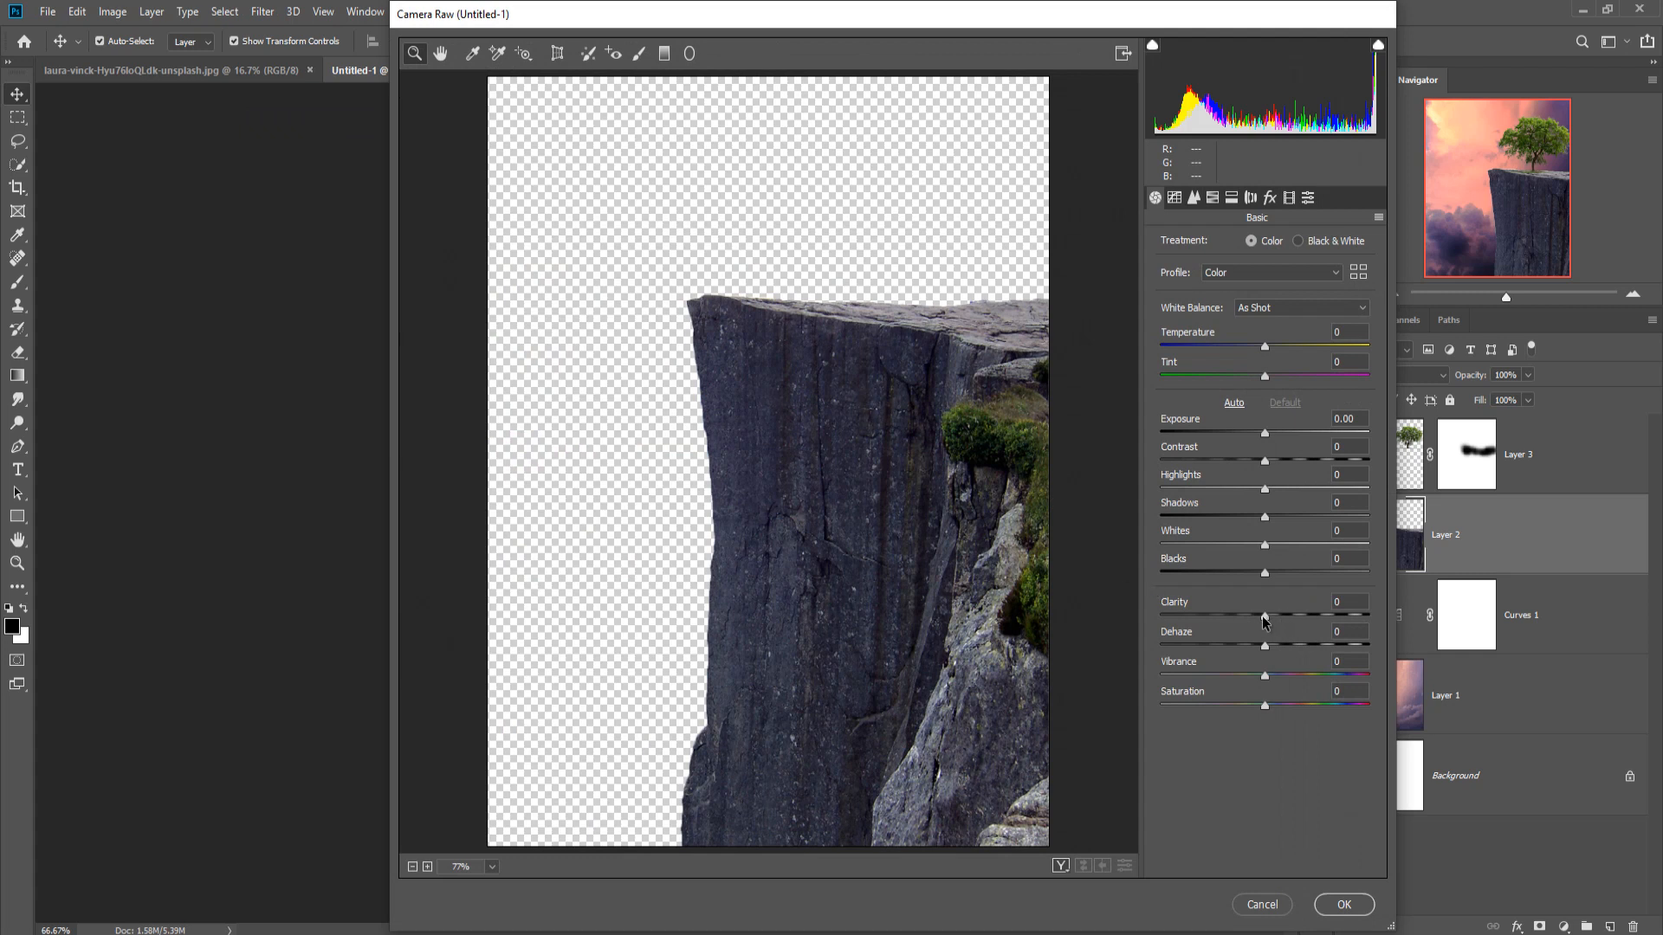
left_click_drag(1261, 616, 1229, 590)
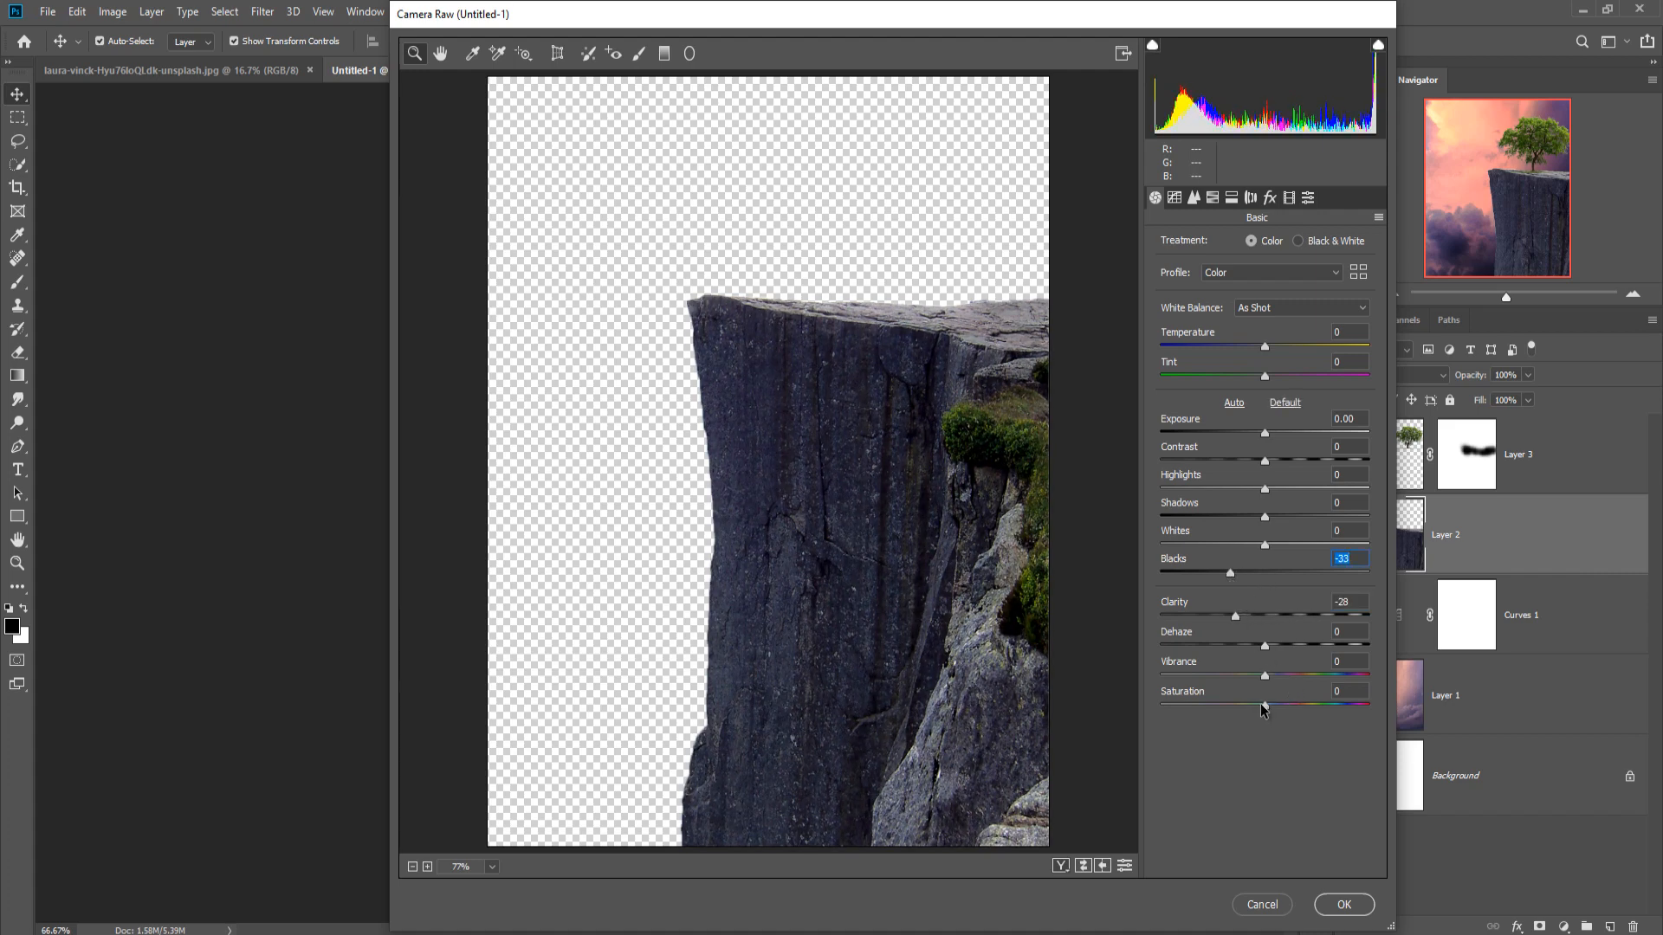
left_click_drag(1263, 705, 1247, 704)
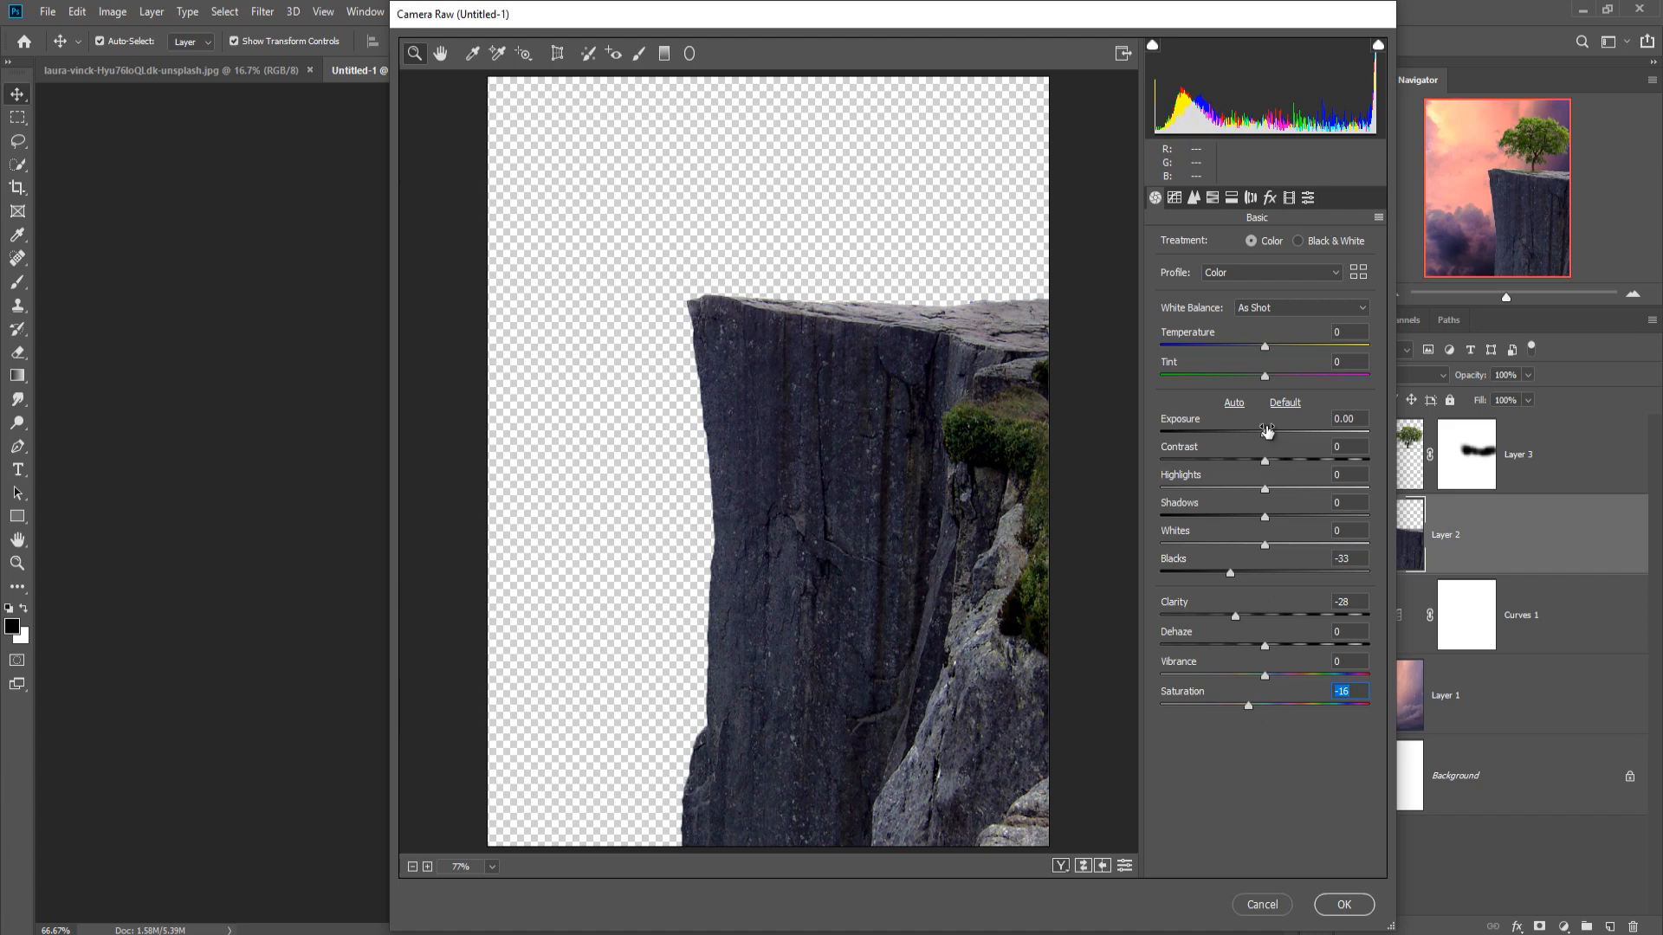
left_click_drag(1265, 433, 1249, 435)
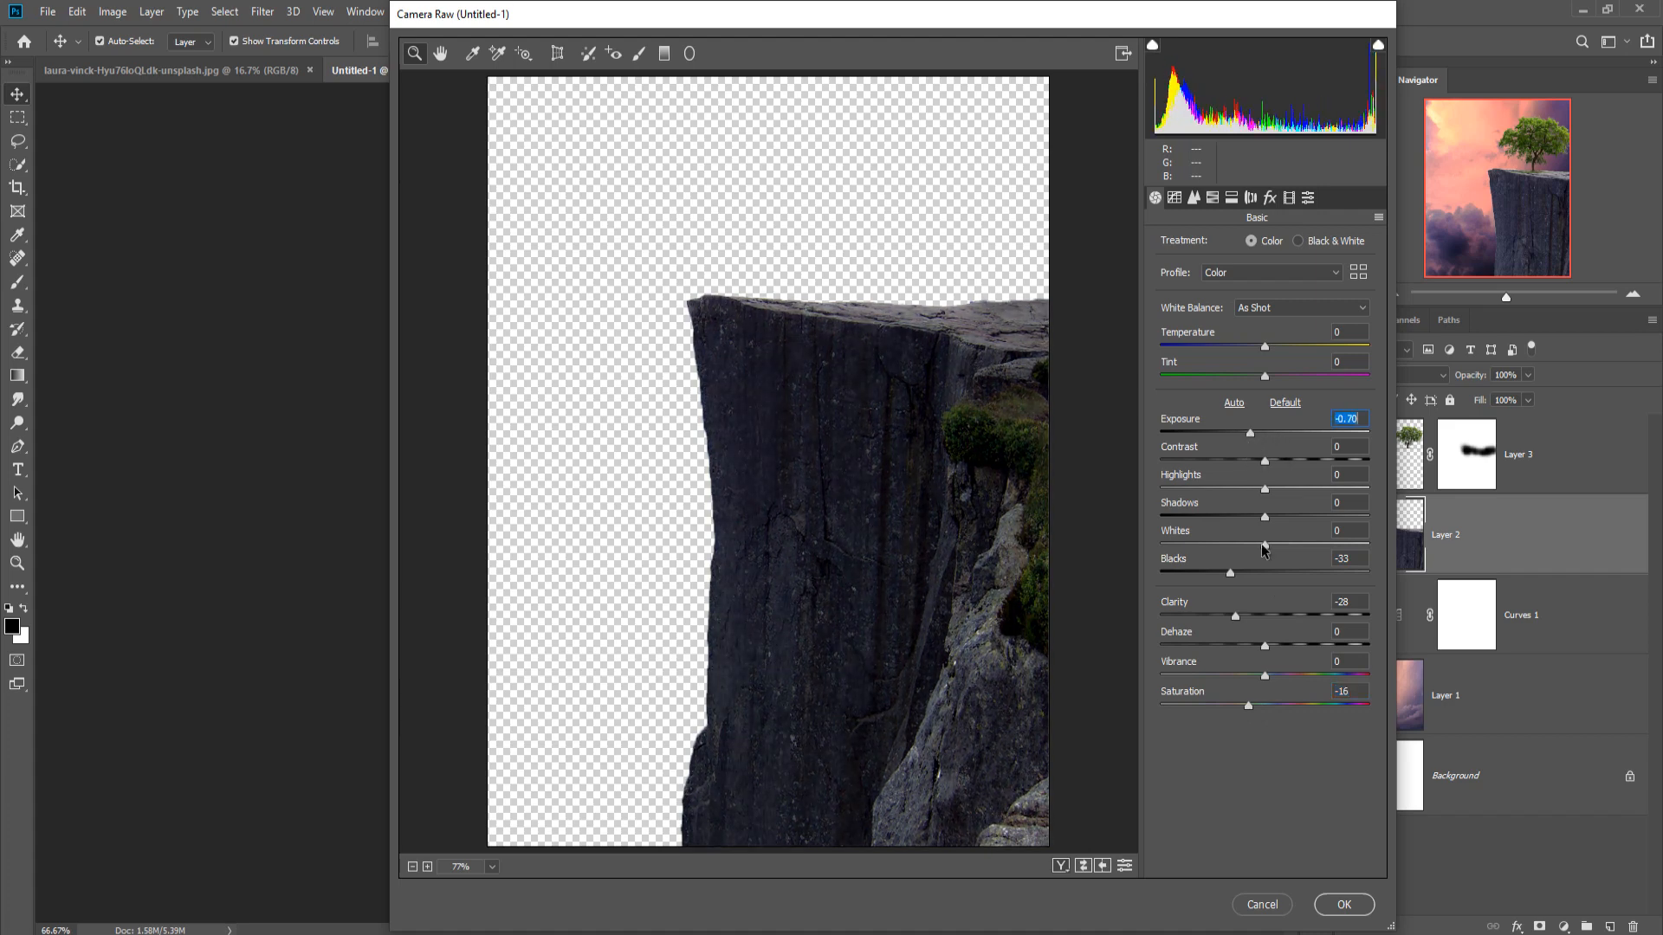
left_click(1332, 912)
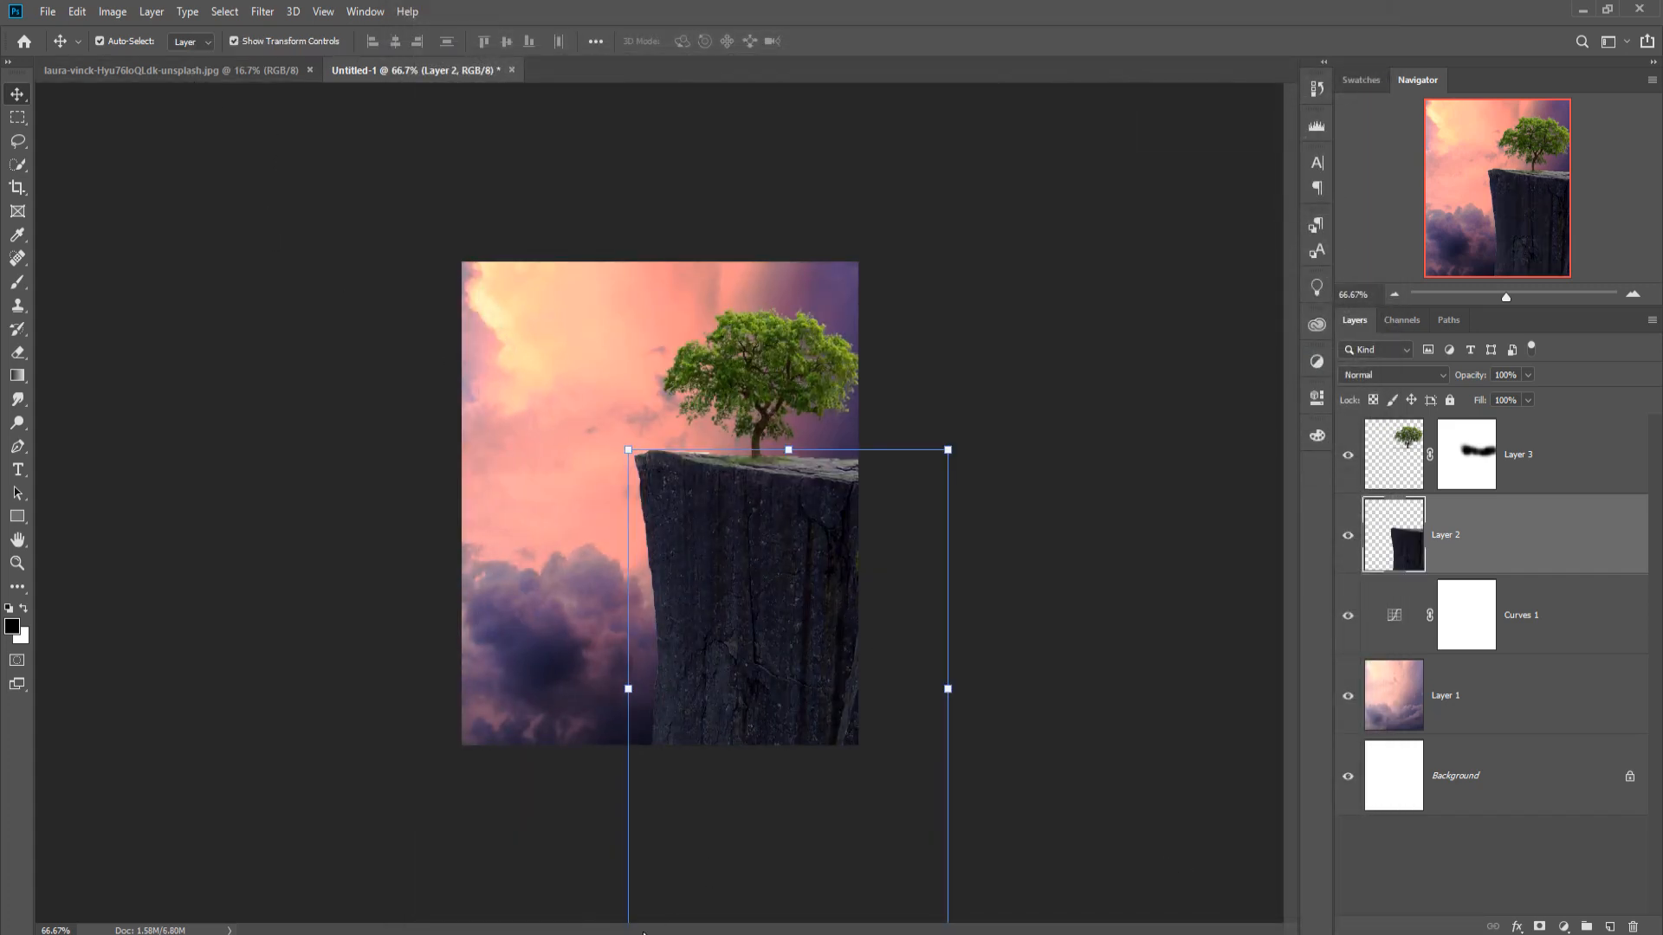
Copy the selected seated woman from her stock photo into the composition and minimize the source window.
left_click(395, 877)
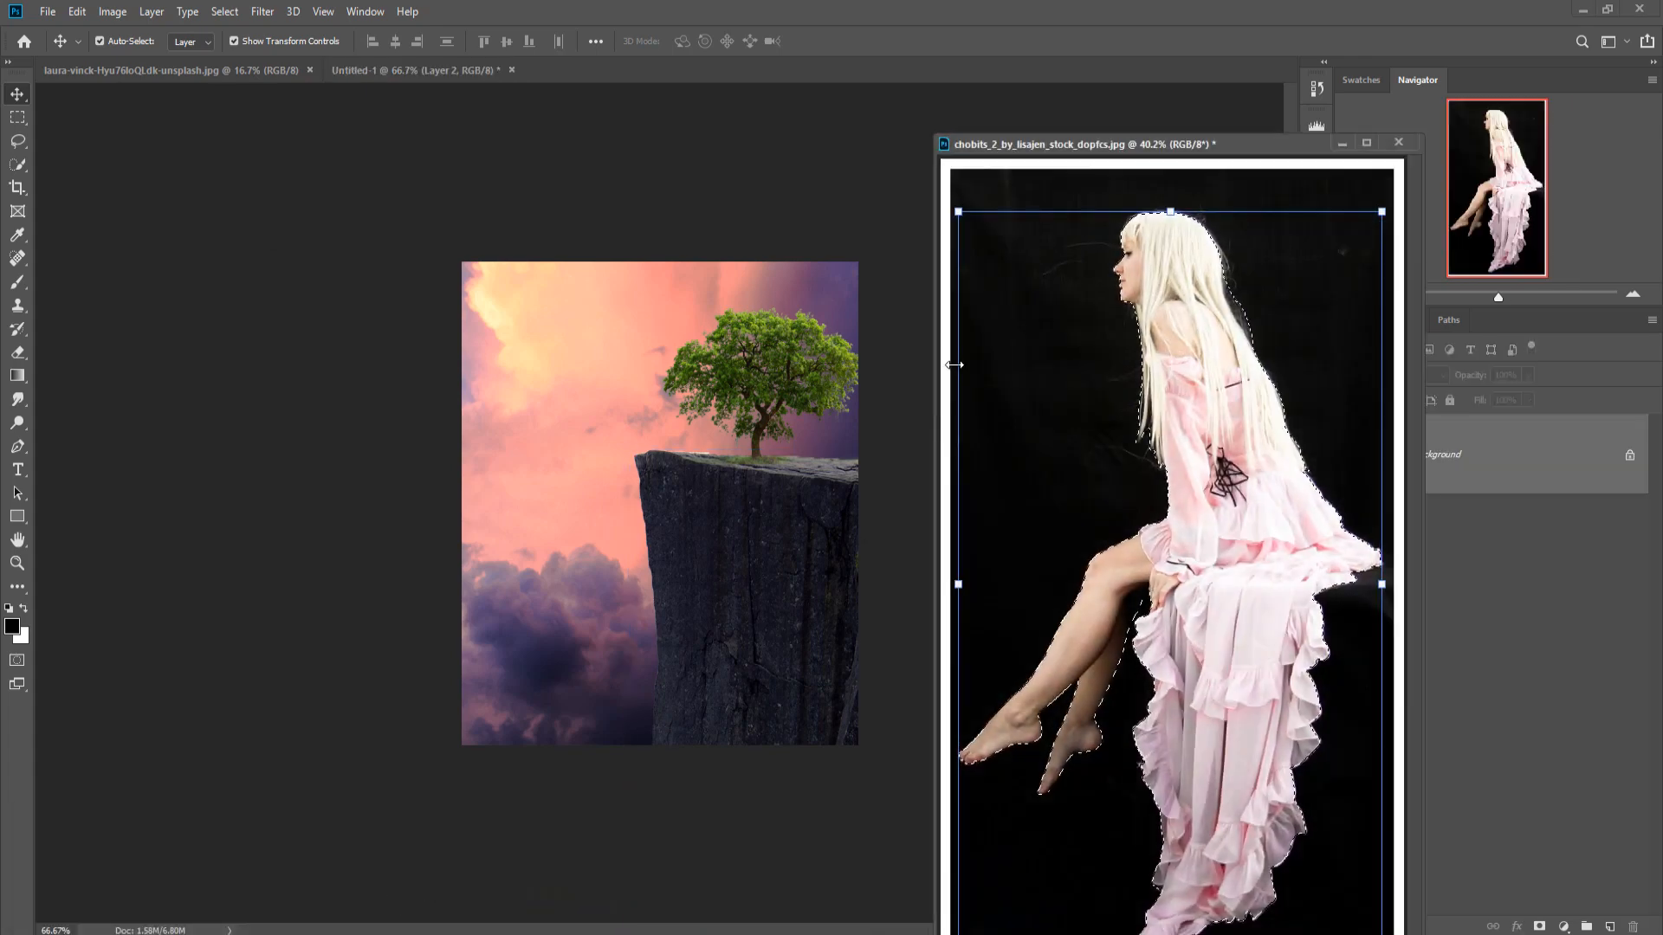
left_click_drag(1219, 423, 862, 414)
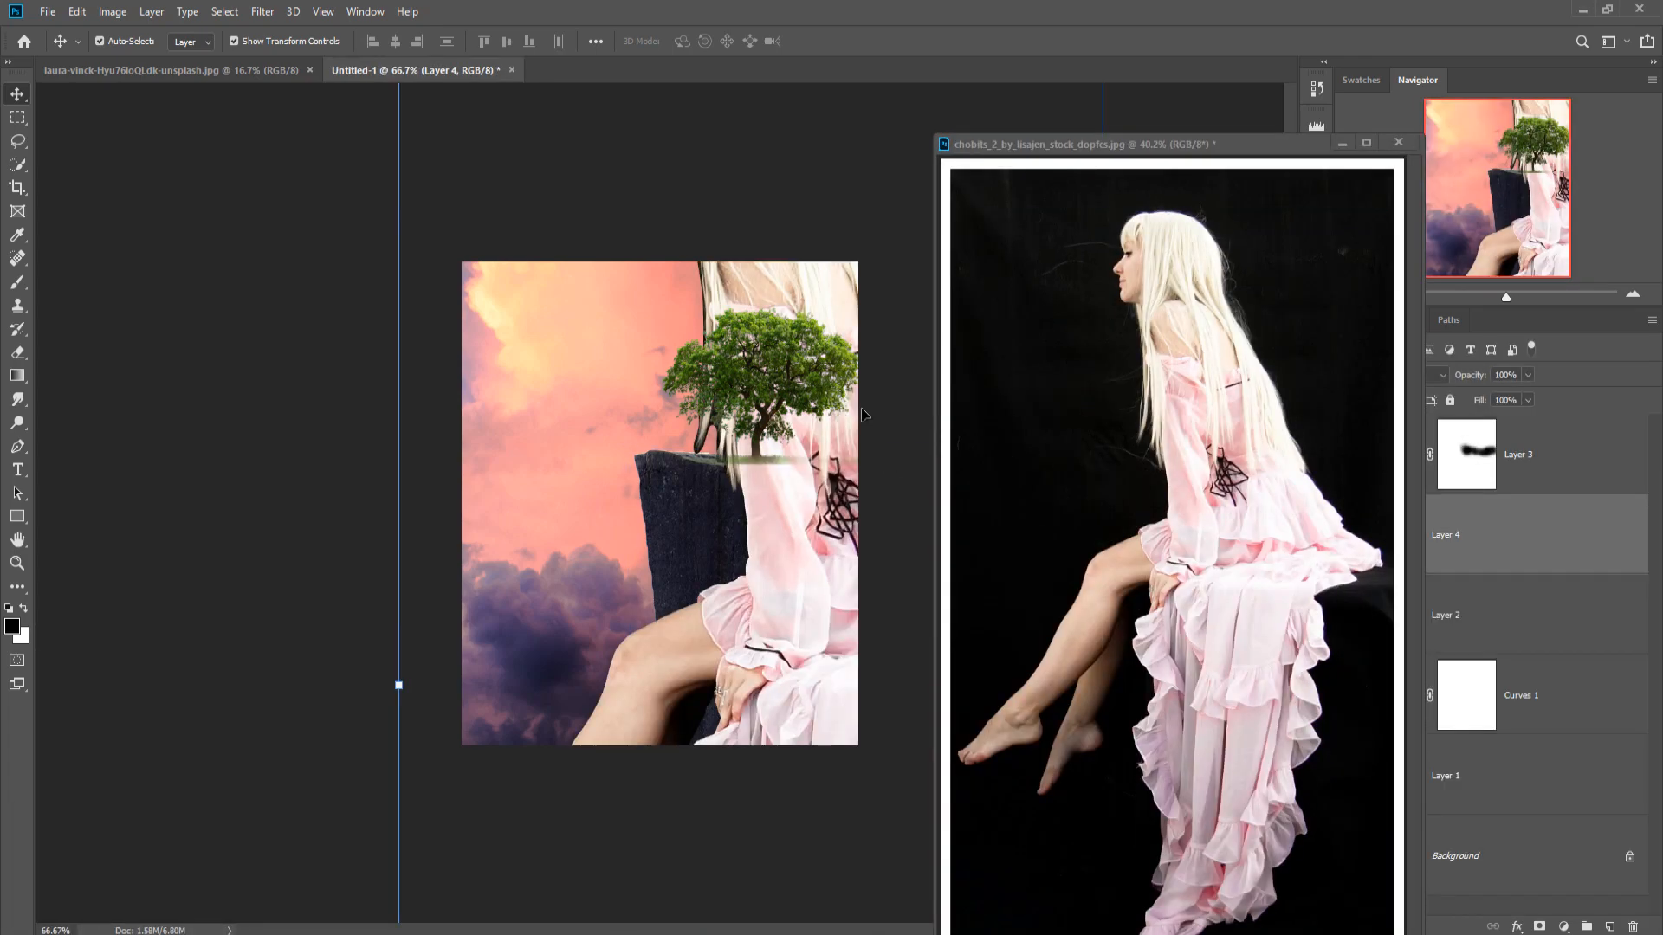
left_click(1343, 156)
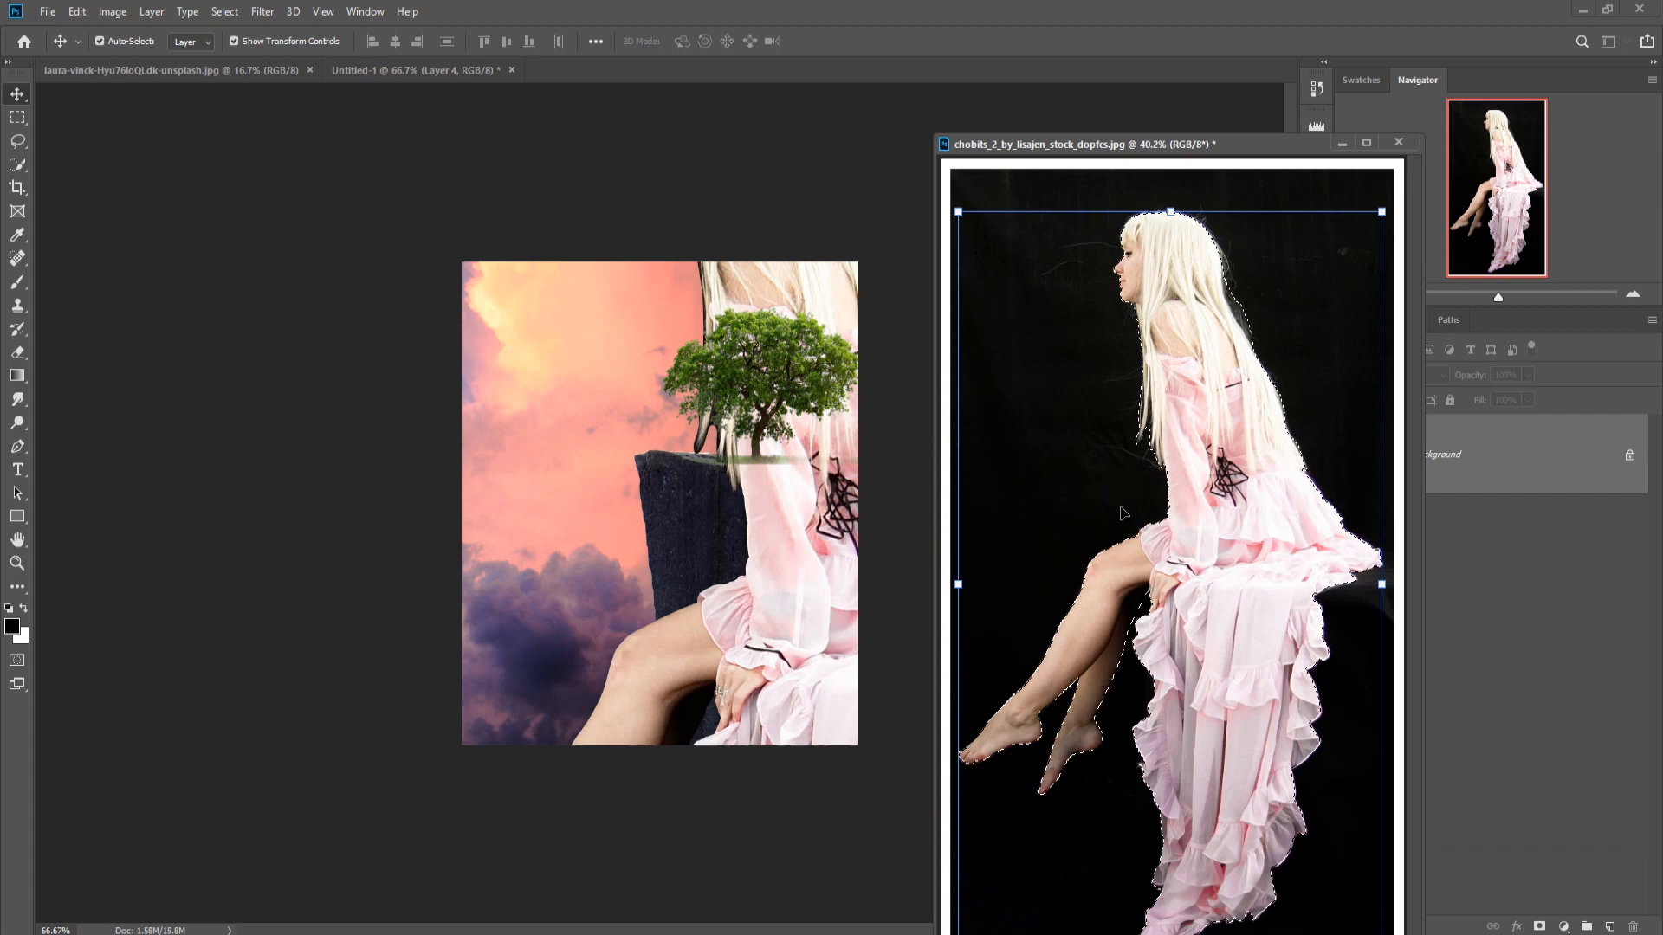
left_click(1341, 143)
Scale the woman layer to about 5.12% and place her seated on the cliff's upper corner above the clouds.
left_click_drag(1102, 683, 637, 466)
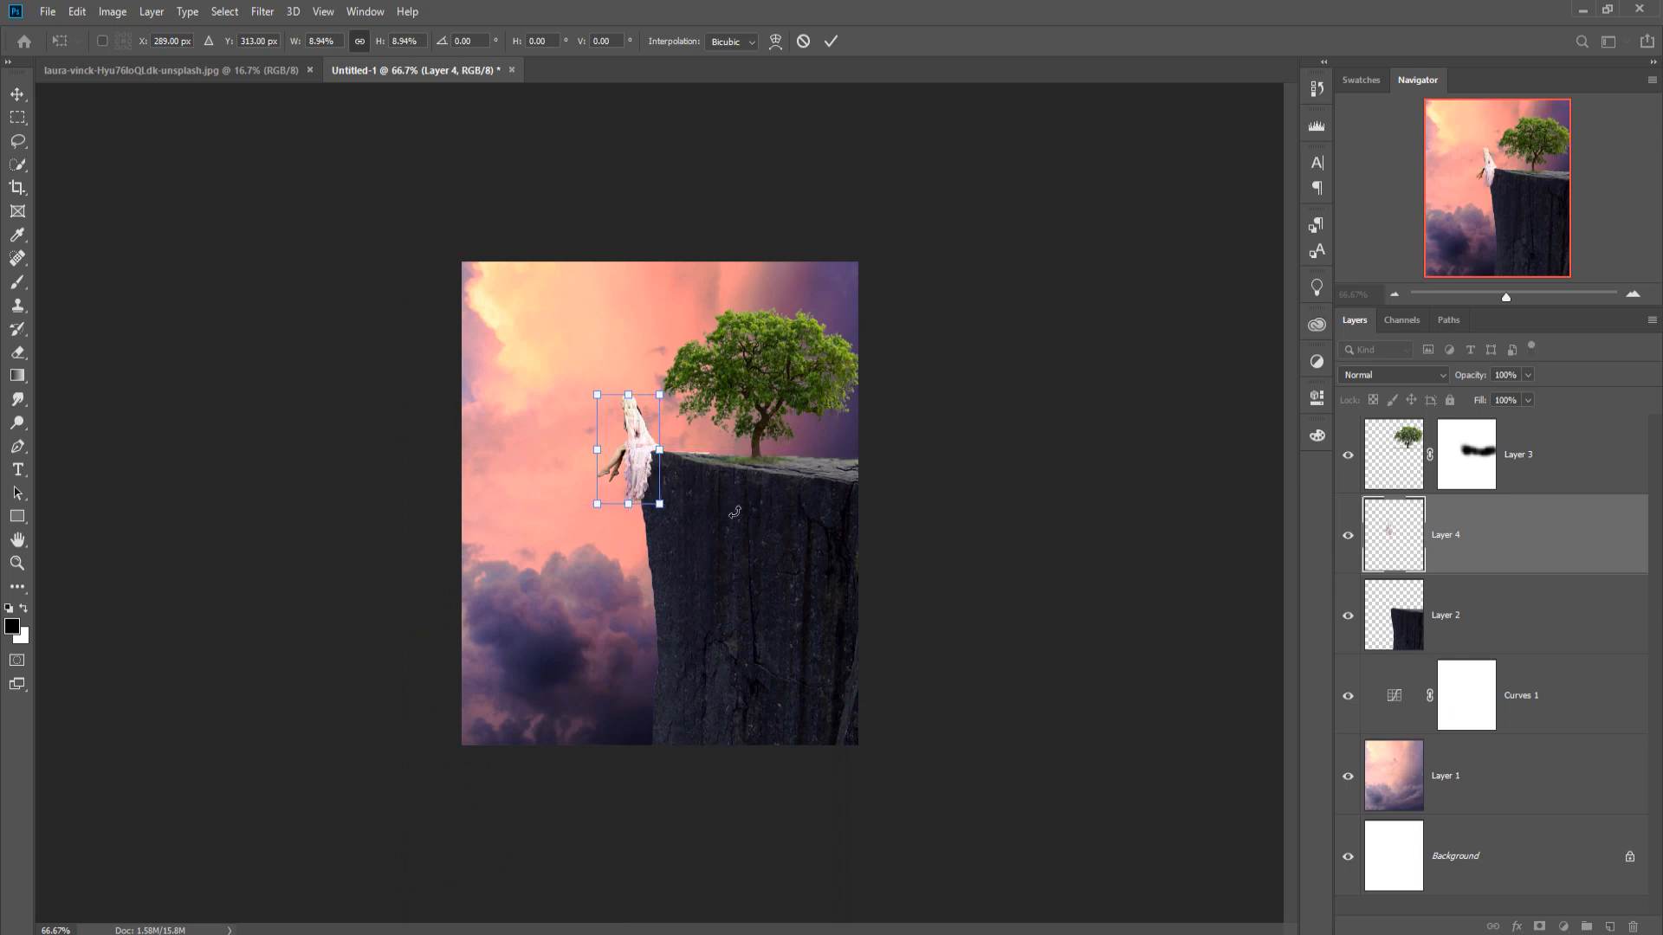
left_click_drag(655, 393, 650, 447)
key("Left")
key("Left")
key("Left")
key("Left")
key("Left")
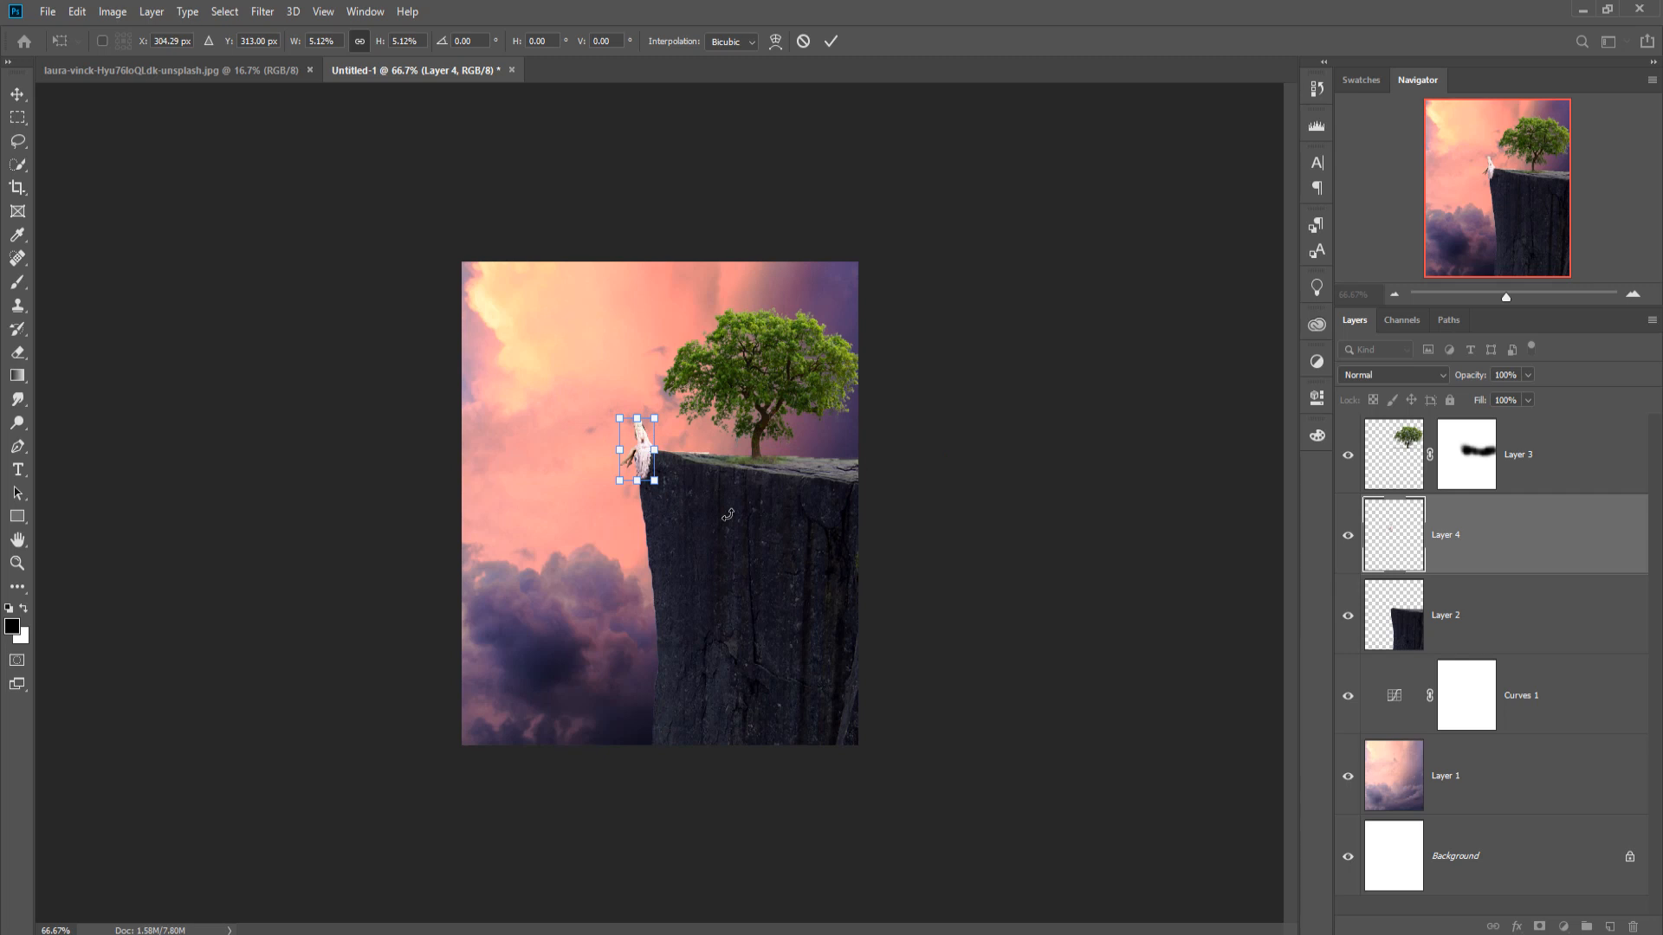
left_click(830, 42)
left_click(571, 331)
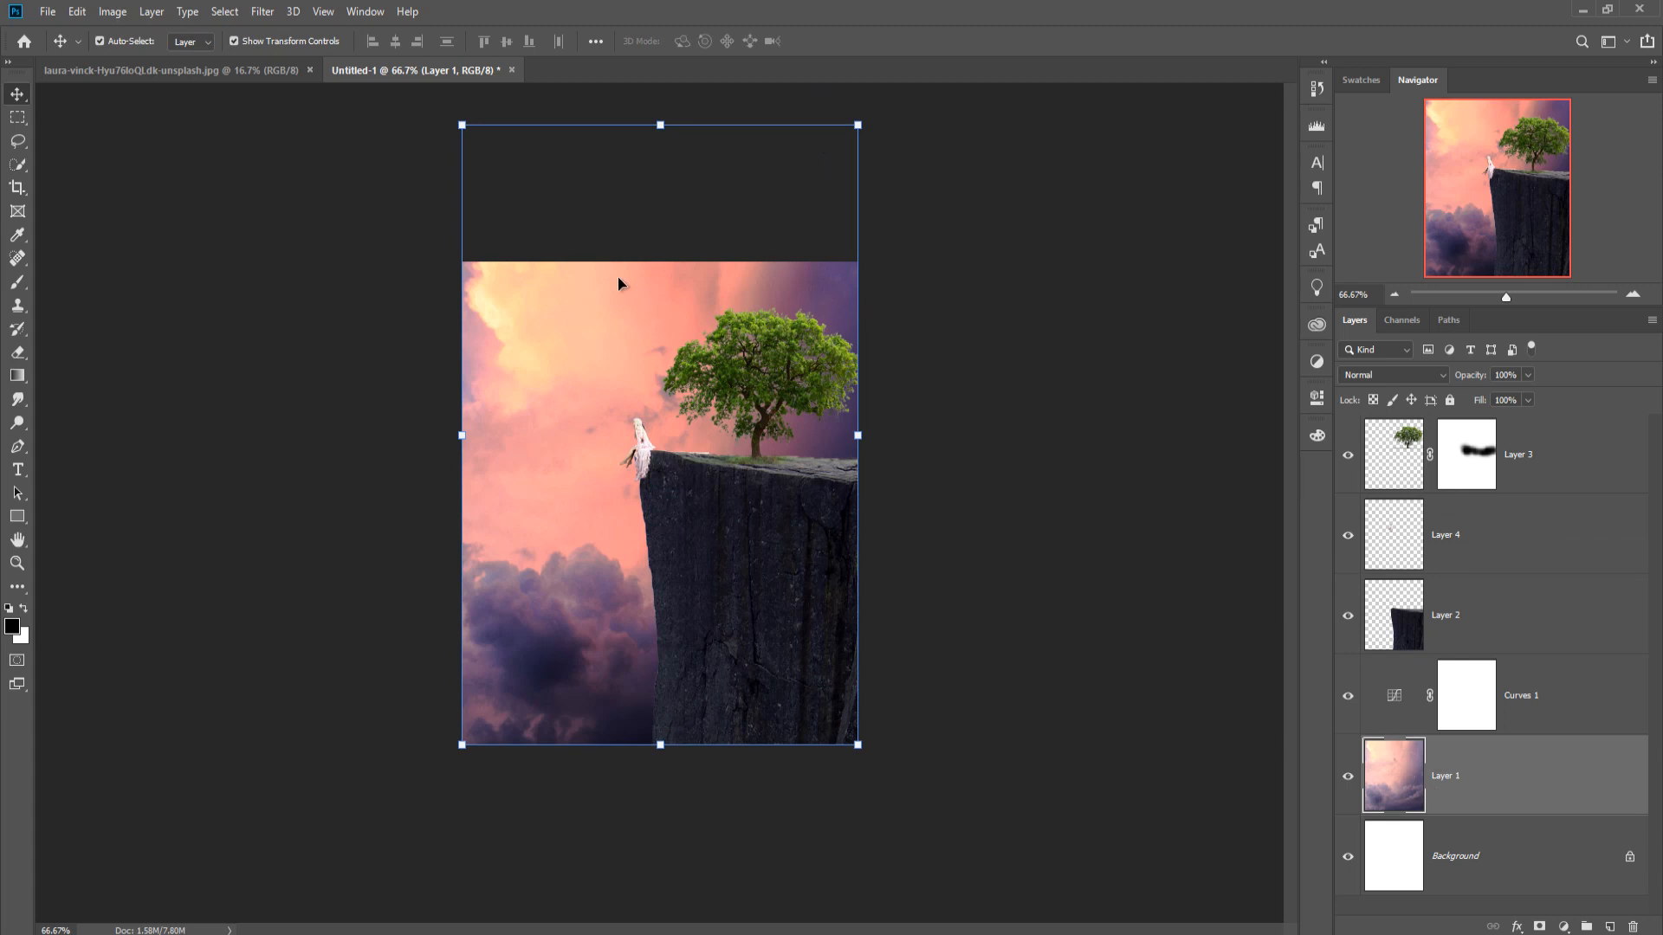
Set the woman layer's Exposure to -1.65 and Saturation to +57 with the Camera Raw Filter, and nudge her slightly right.
left_click(1395, 542)
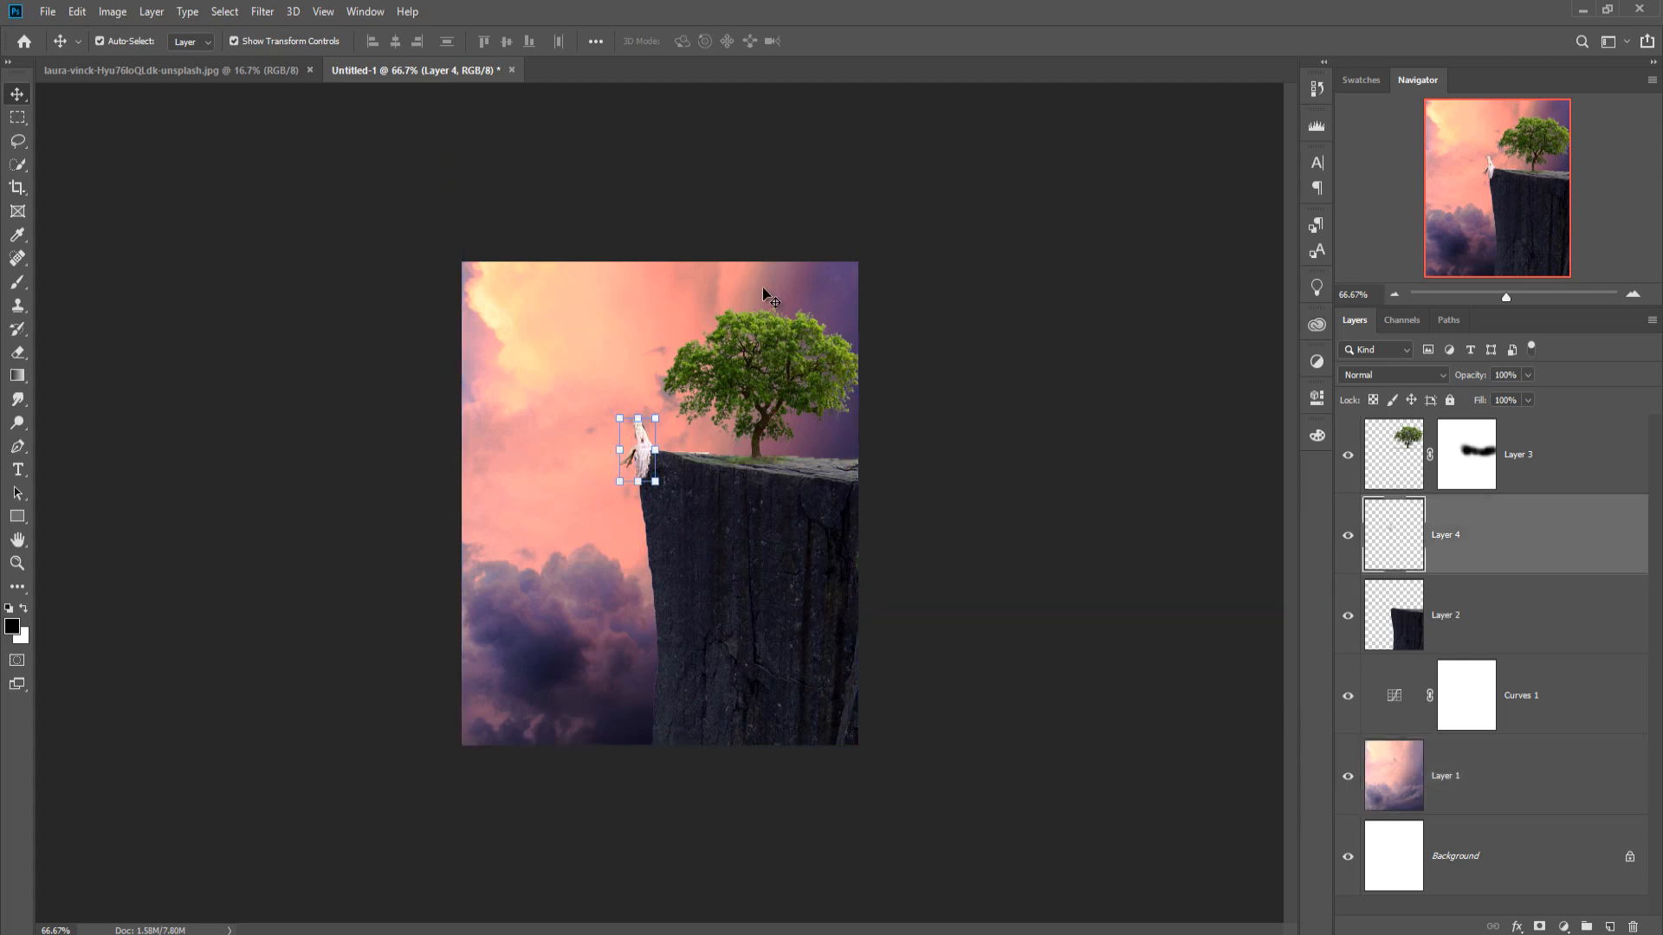
left_click(264, 12)
left_click(303, 119)
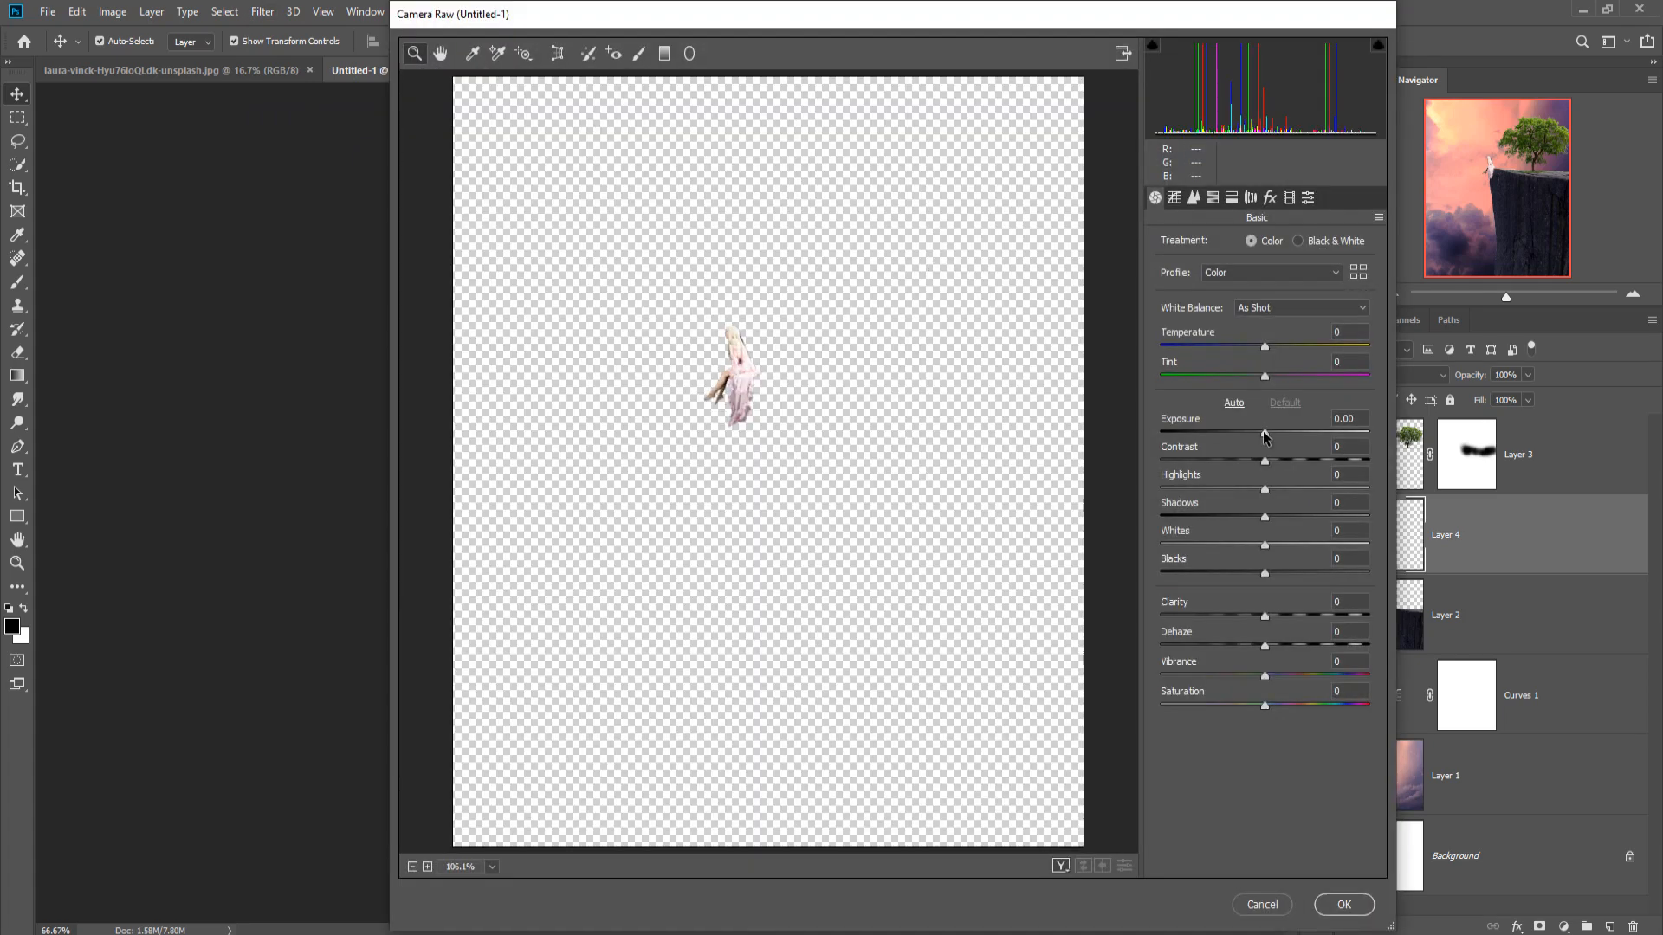
left_click_drag(1264, 433, 1229, 433)
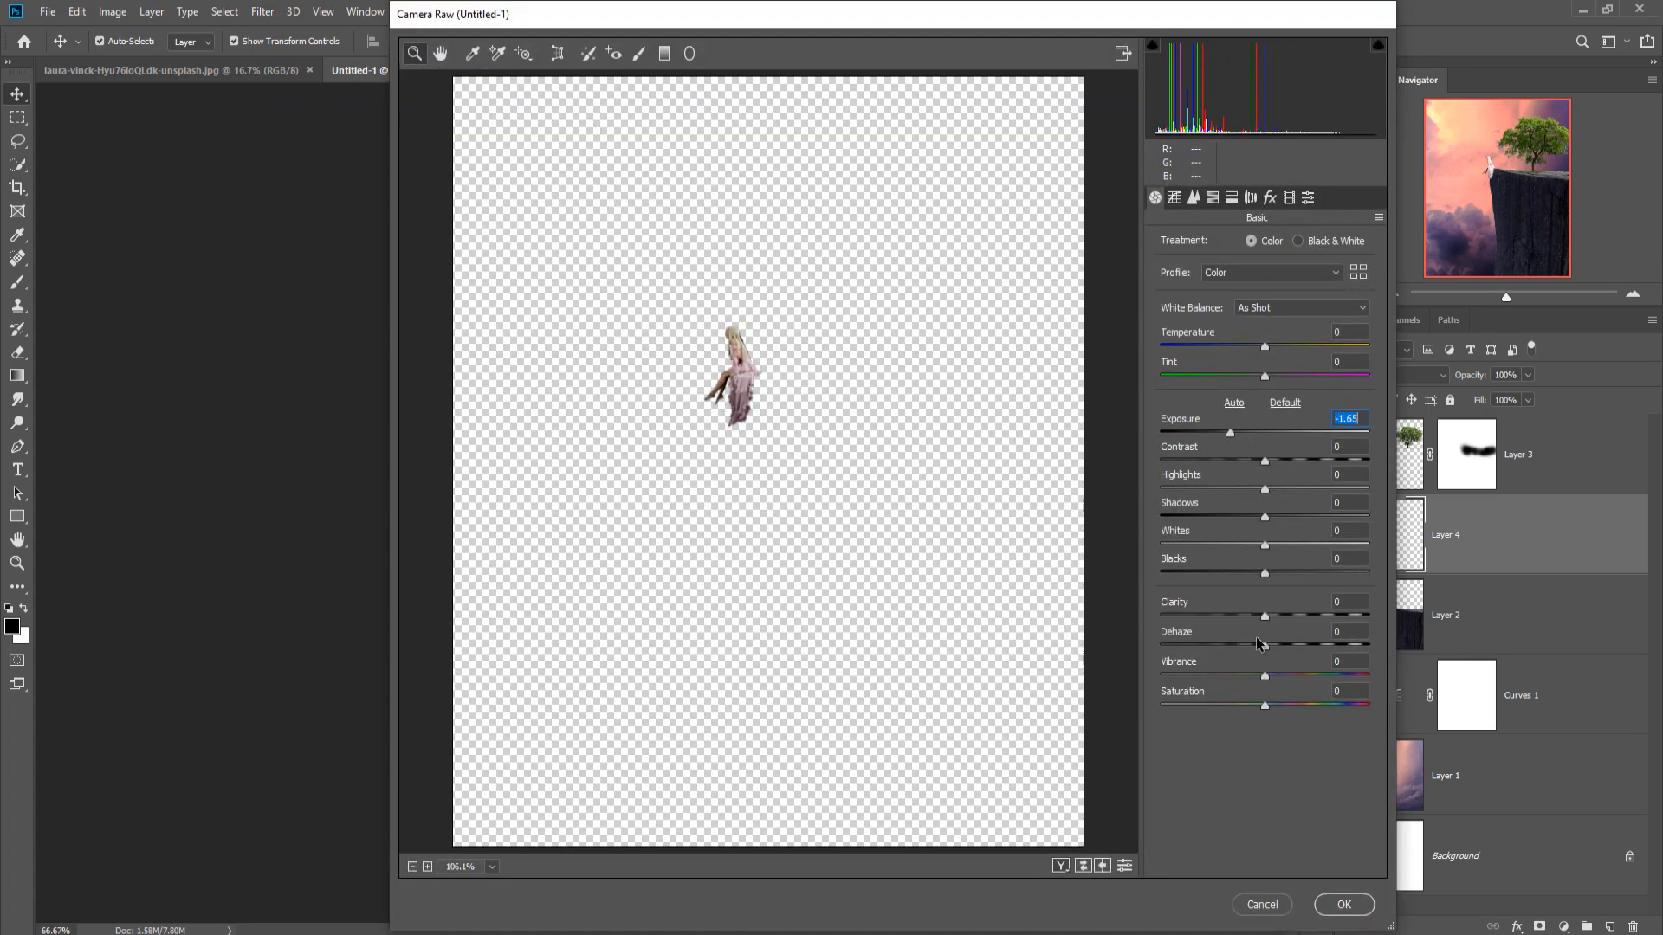
left_click_drag(1264, 706, 1325, 703)
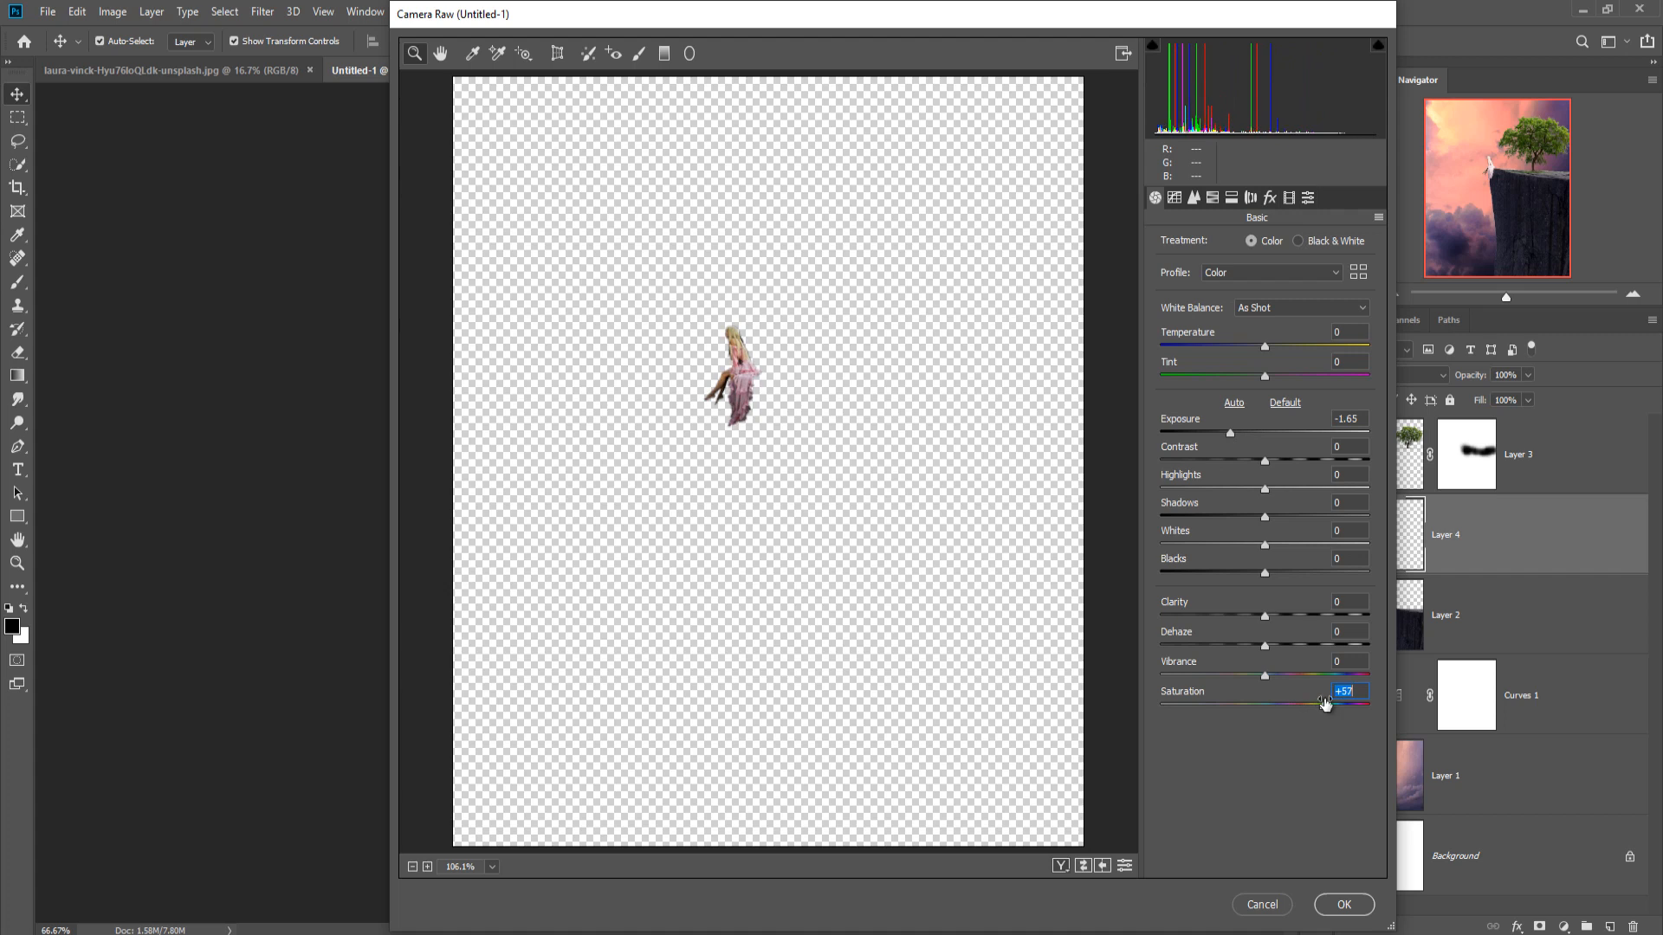
left_click(1347, 906)
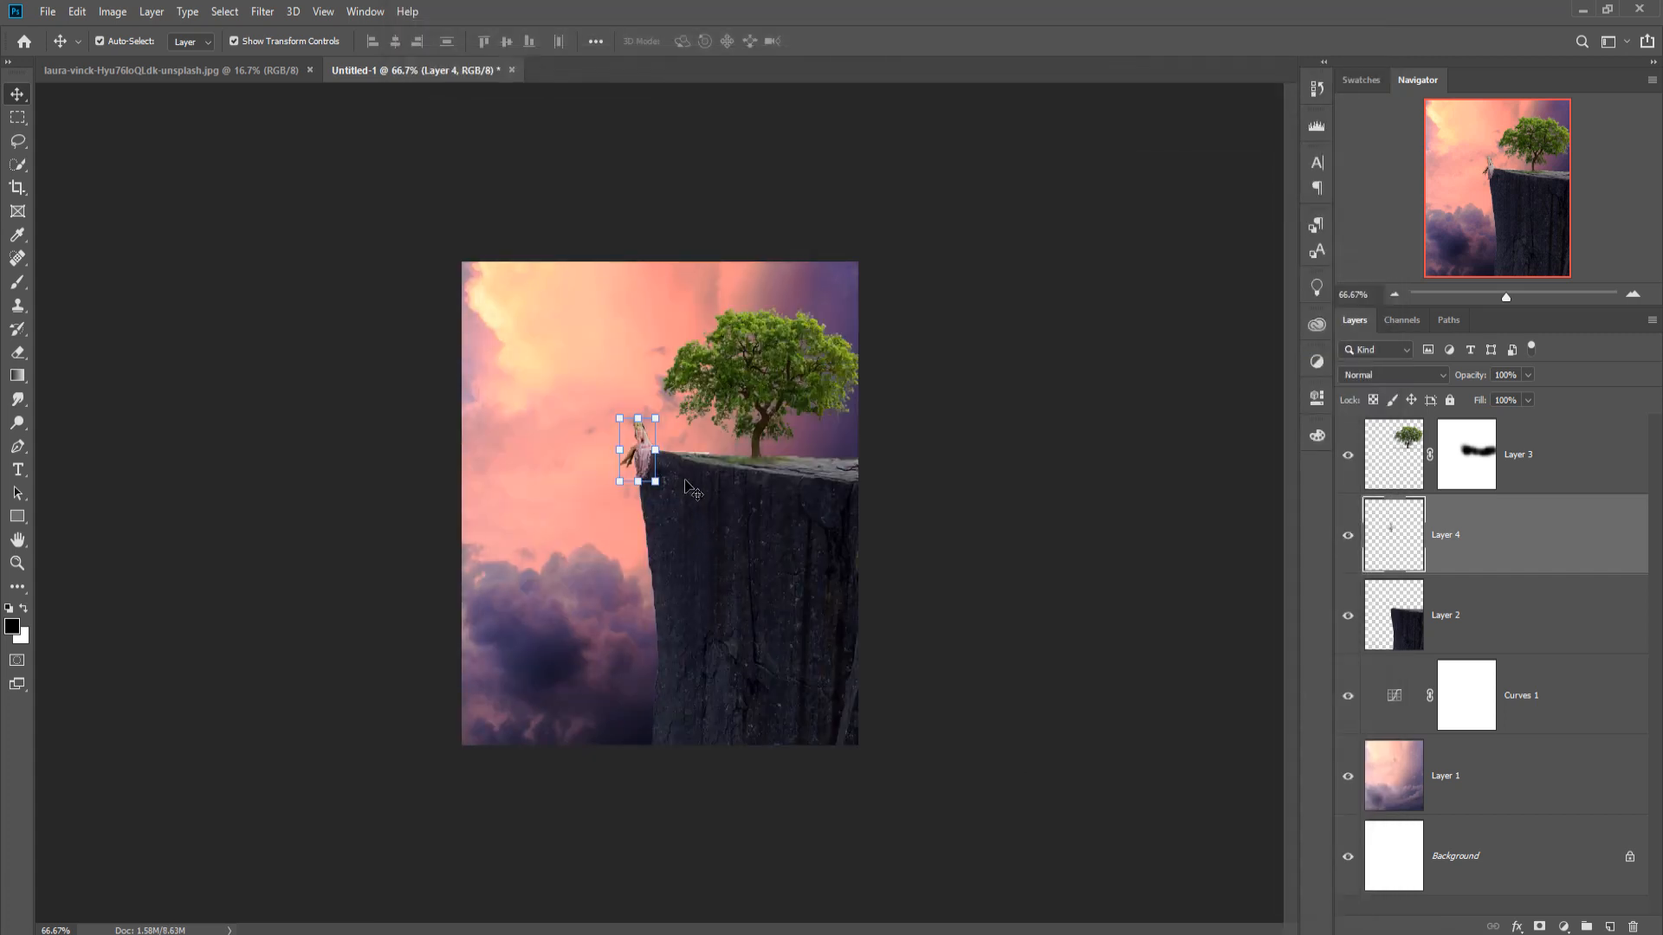
key("Right")
key("Right")
Float the orange cloud photo, copy it into the composition as a new layer and minimize its source window.
left_click(218, 75)
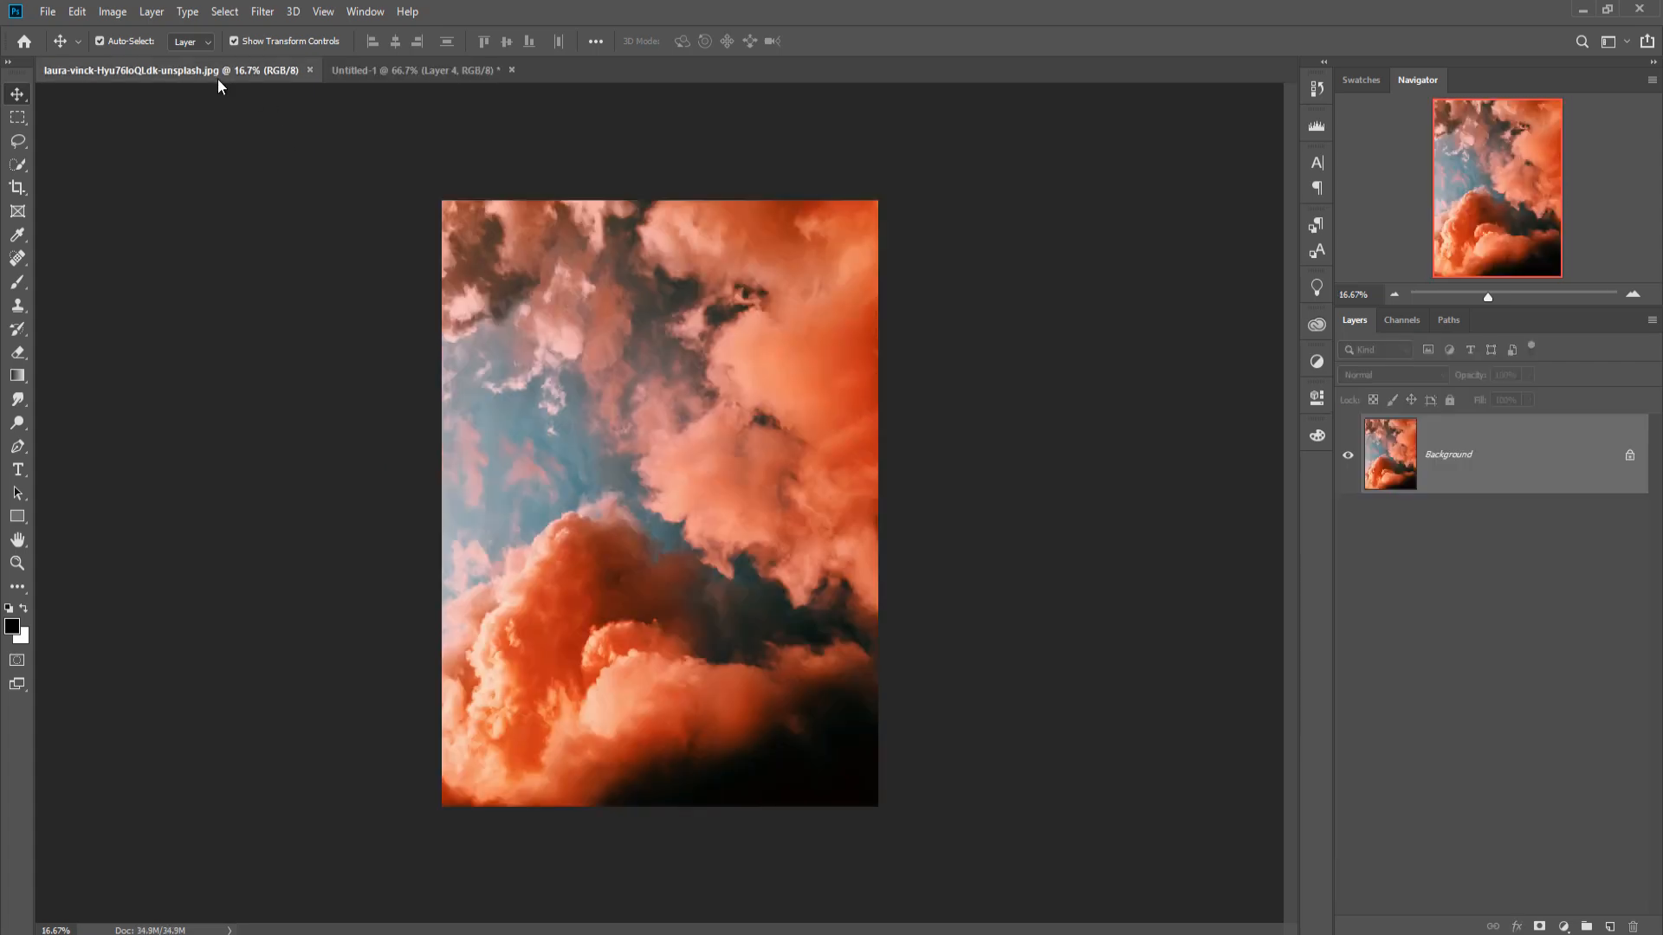
left_click_drag(214, 71, 1049, 170)
left_click_drag(586, 368, 586, 366)
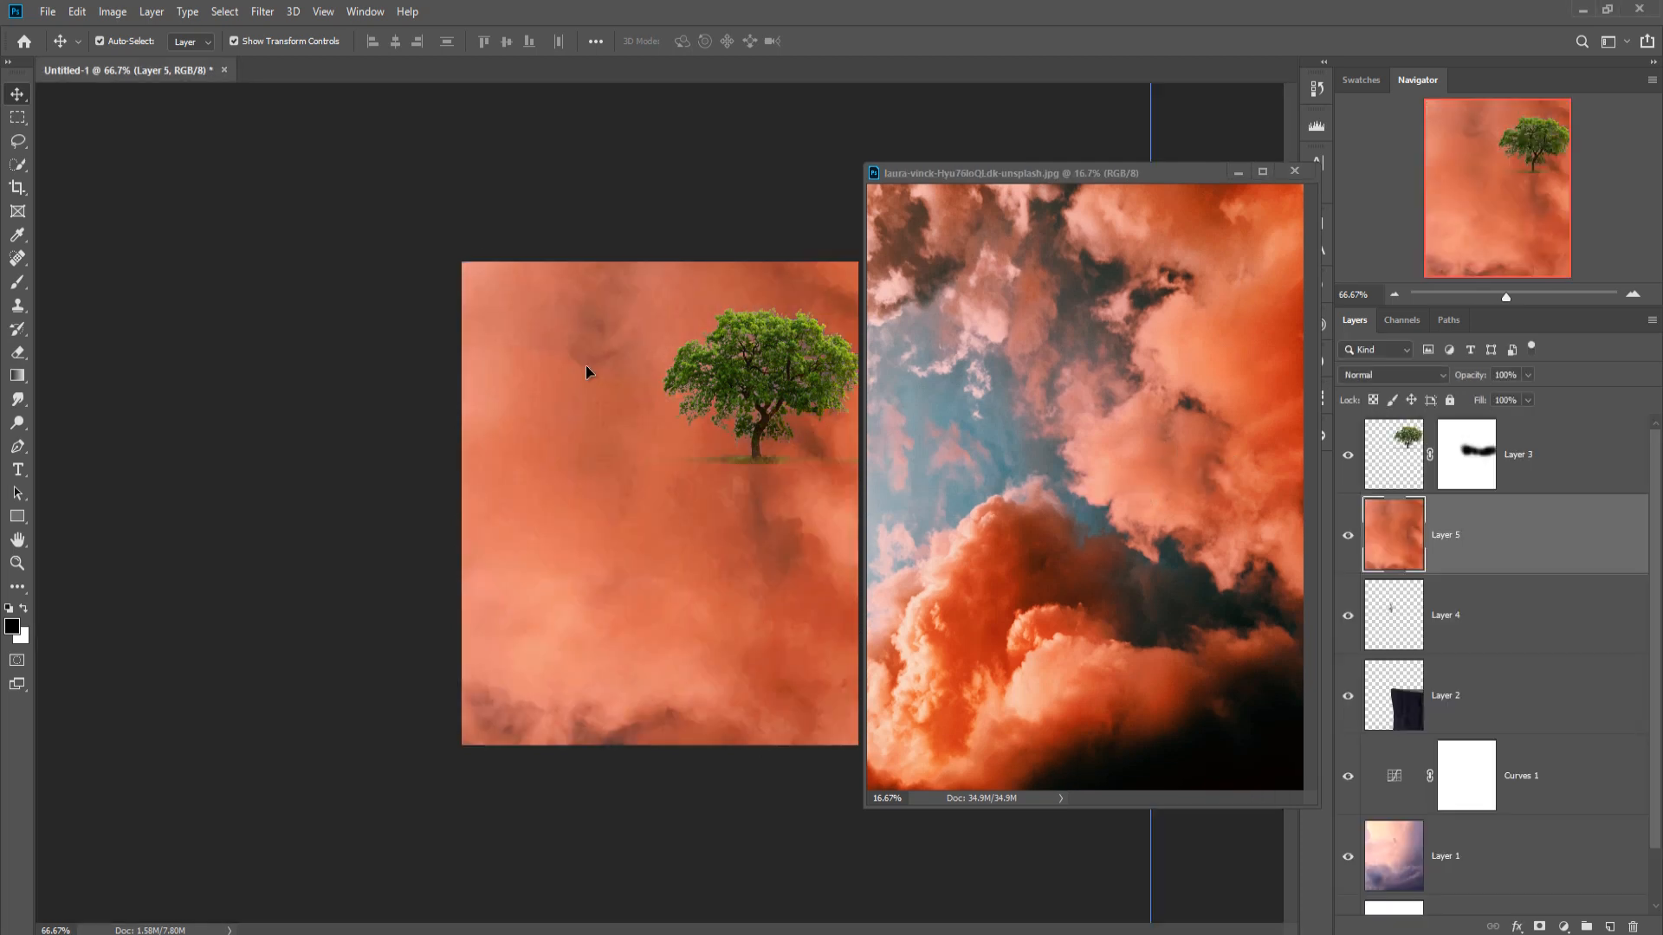
left_click(1242, 172)
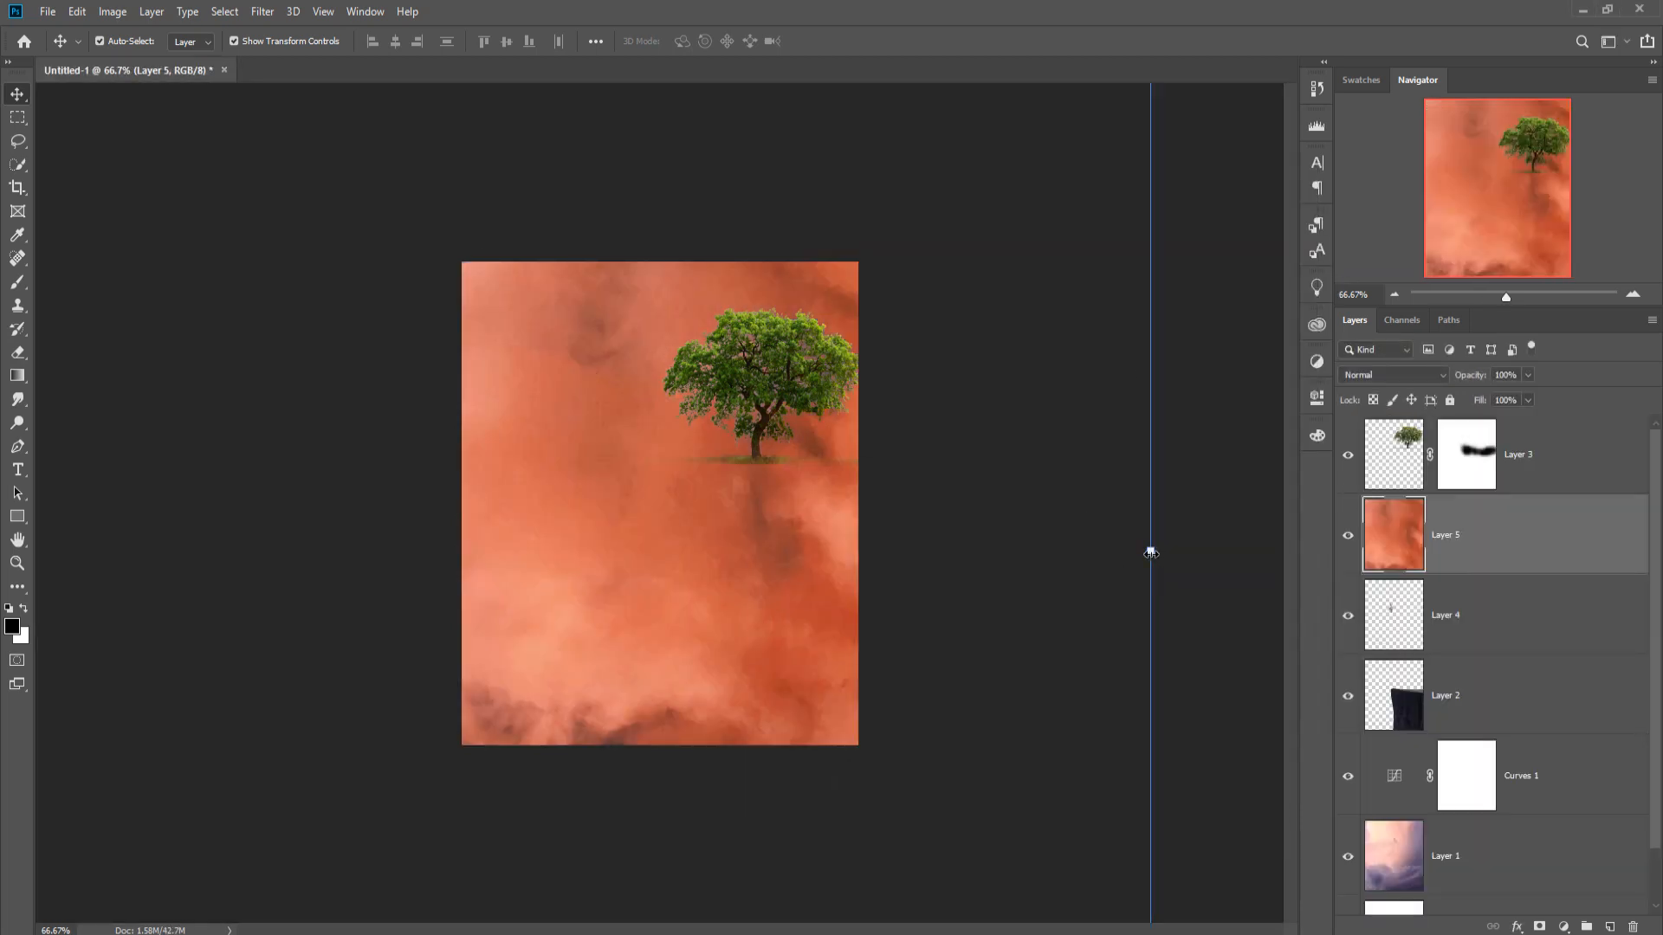
Resize the orange cloud layer, rotate it about 147° and place it over the upper sky beside the tree.
left_click_drag(1150, 552, 762, 419)
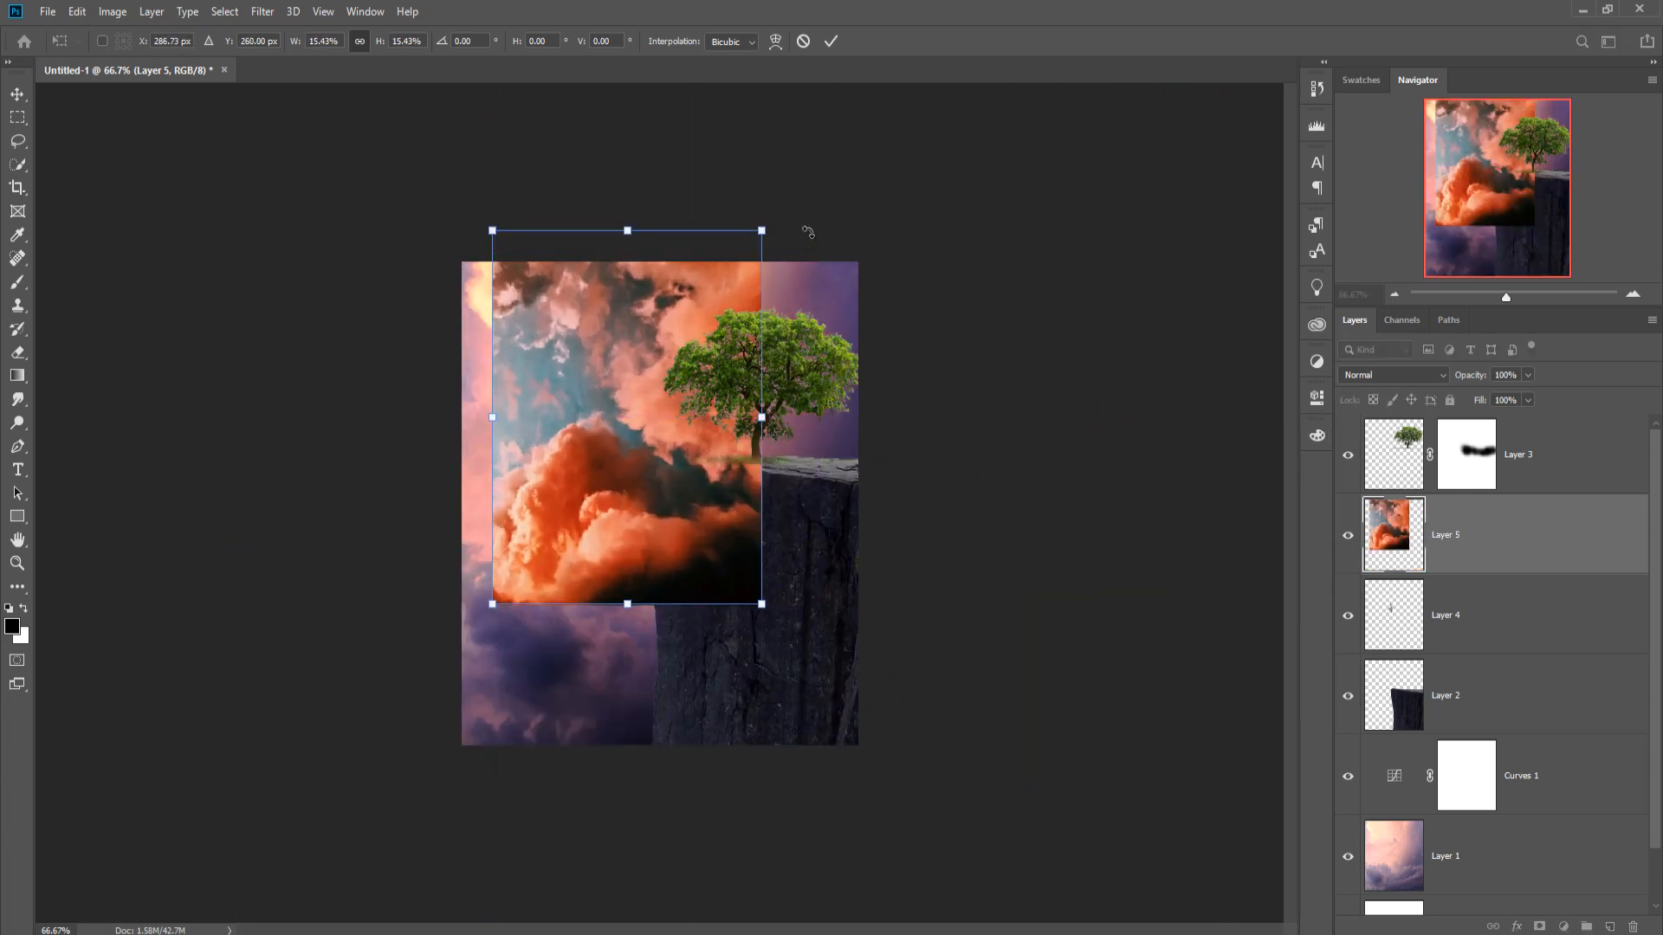
left_click_drag(831, 254, 587, 768)
left_click_drag(645, 492, 521, 412)
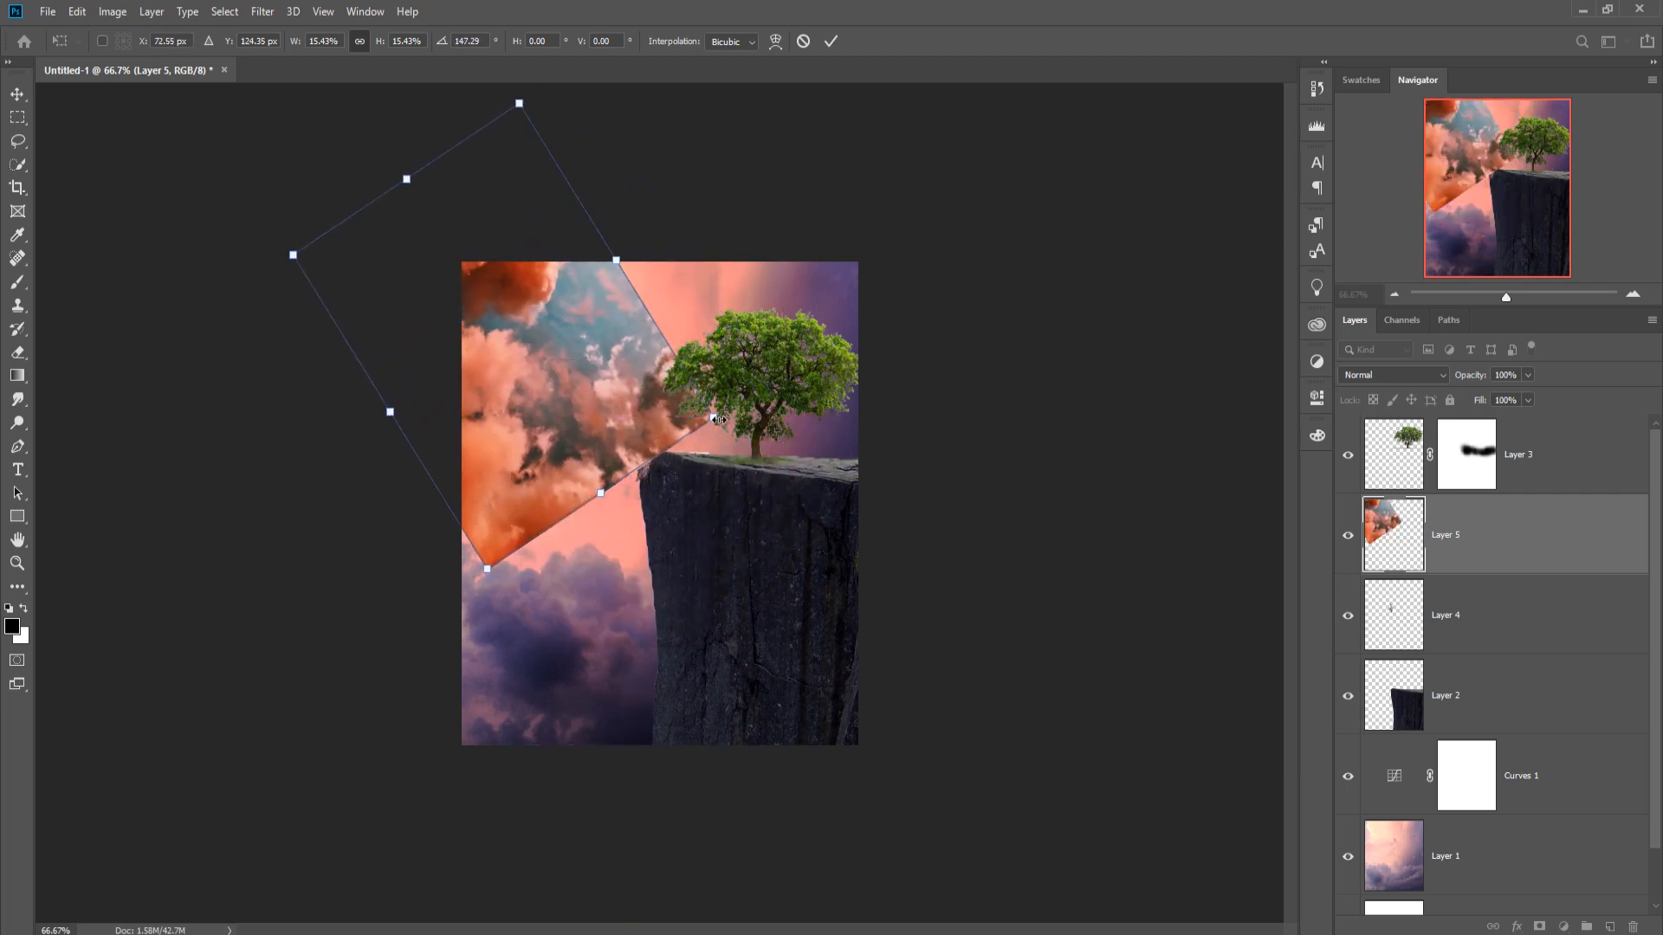
left_click_drag(717, 419, 861, 471)
left_click_drag(650, 456, 582, 416)
left_click(830, 41)
Set the orange cloud layer's blend mode to Dissolve and move it below the cliff layer.
left_click(1429, 376)
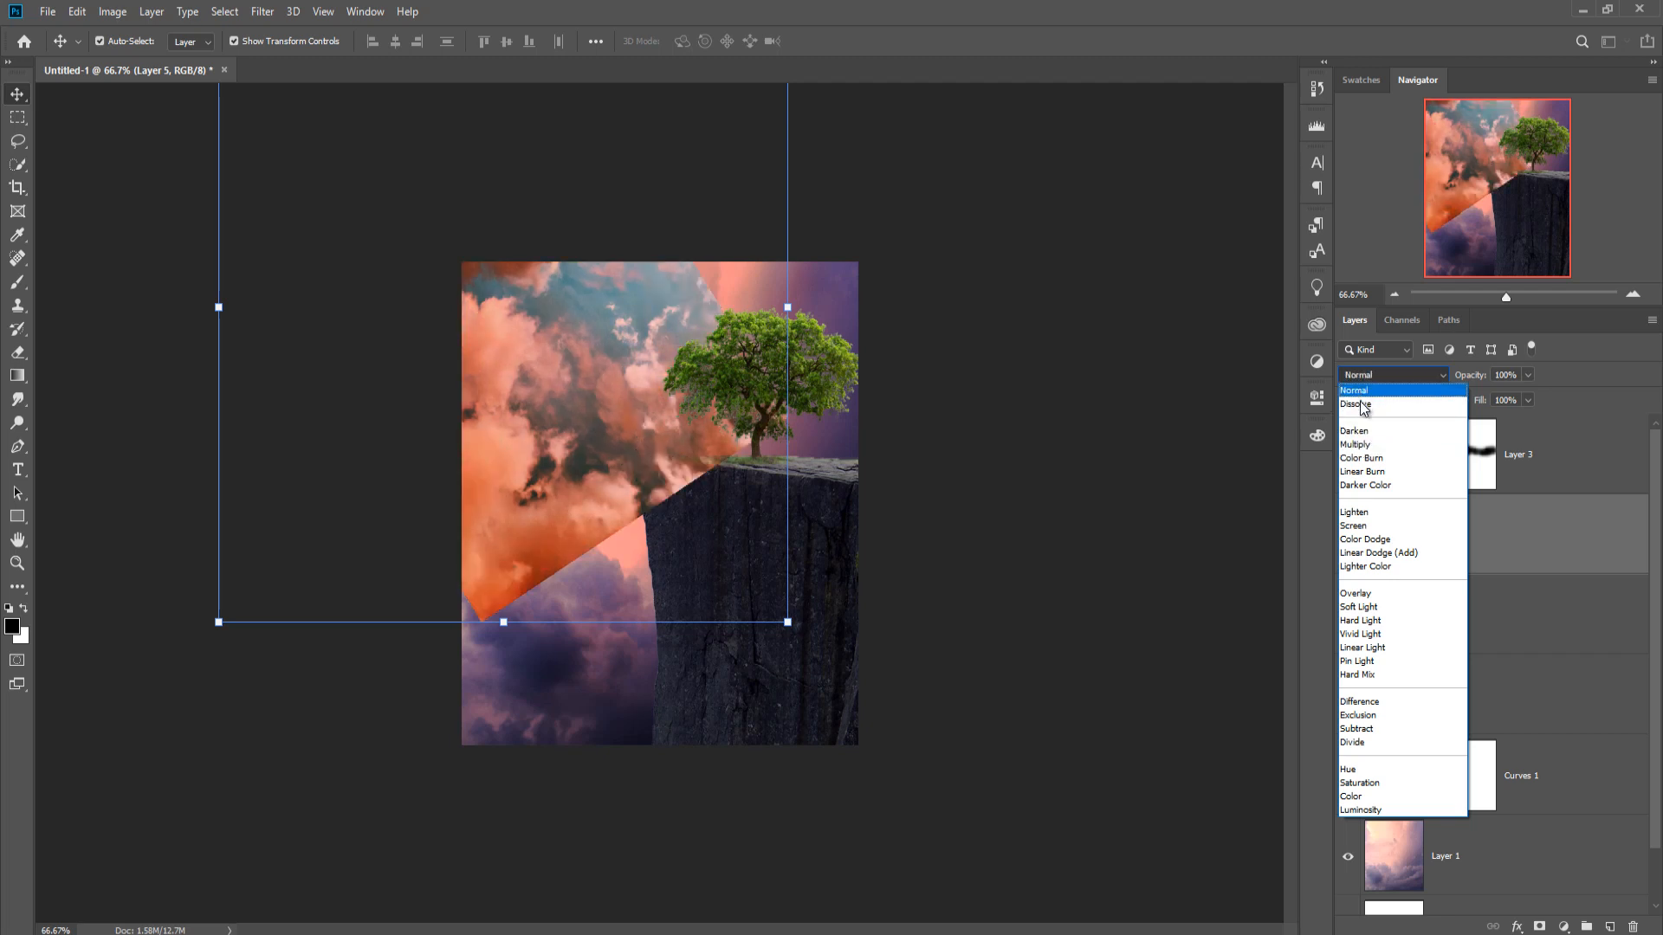
left_click(1364, 404)
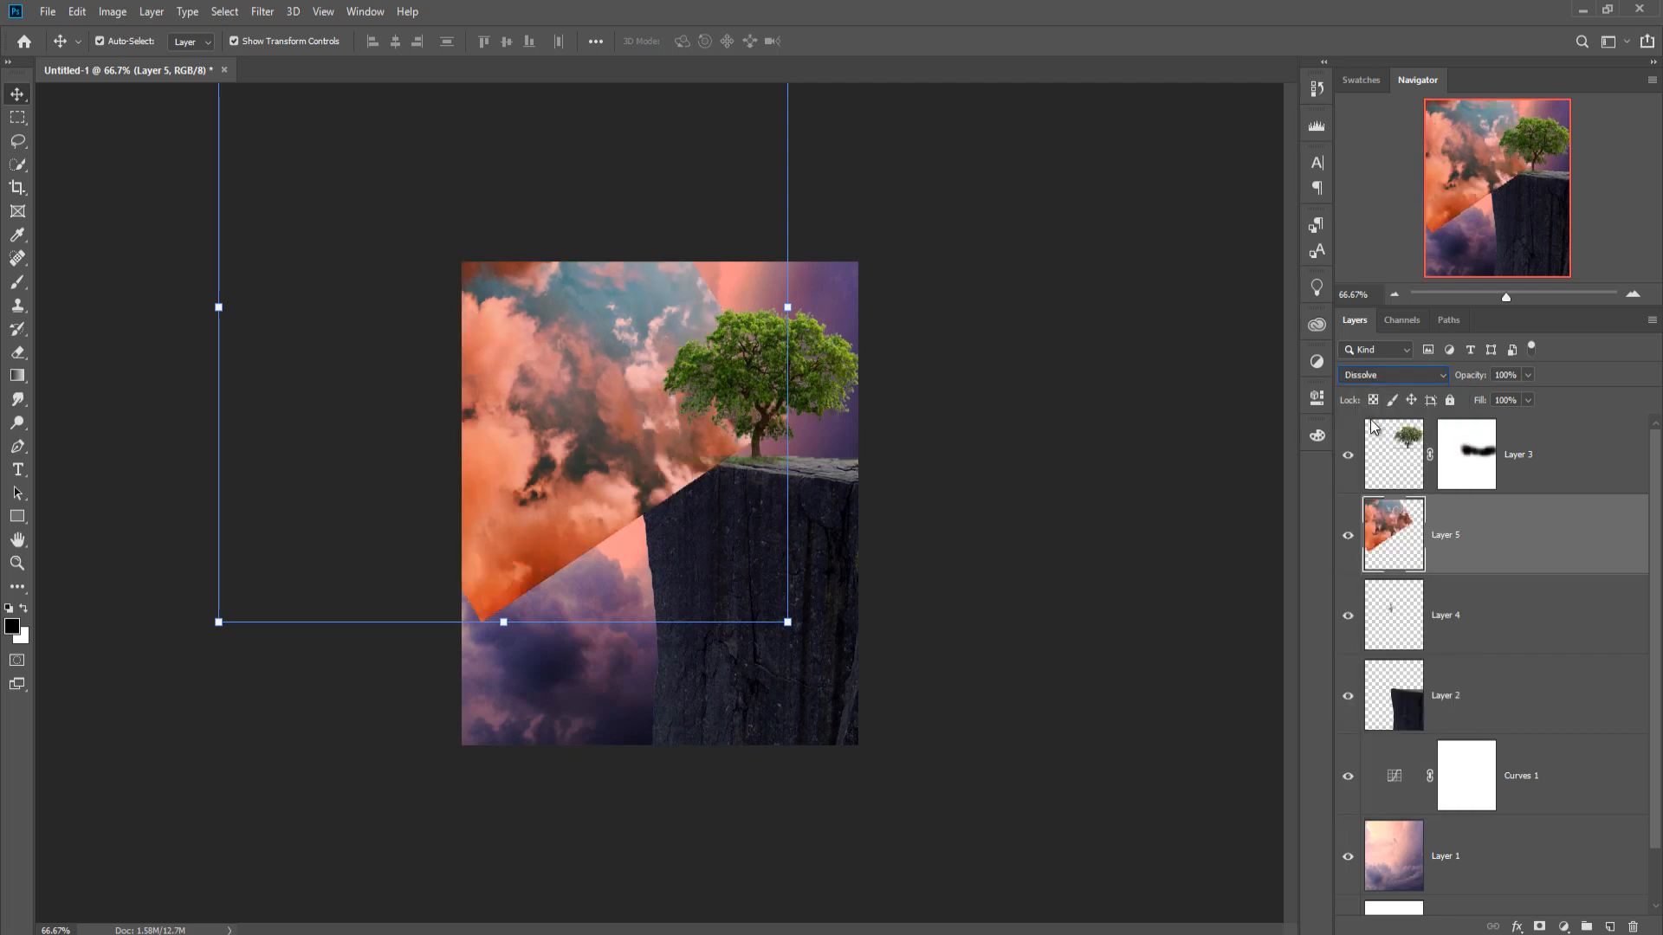
left_click_drag(1493, 572, 1507, 715)
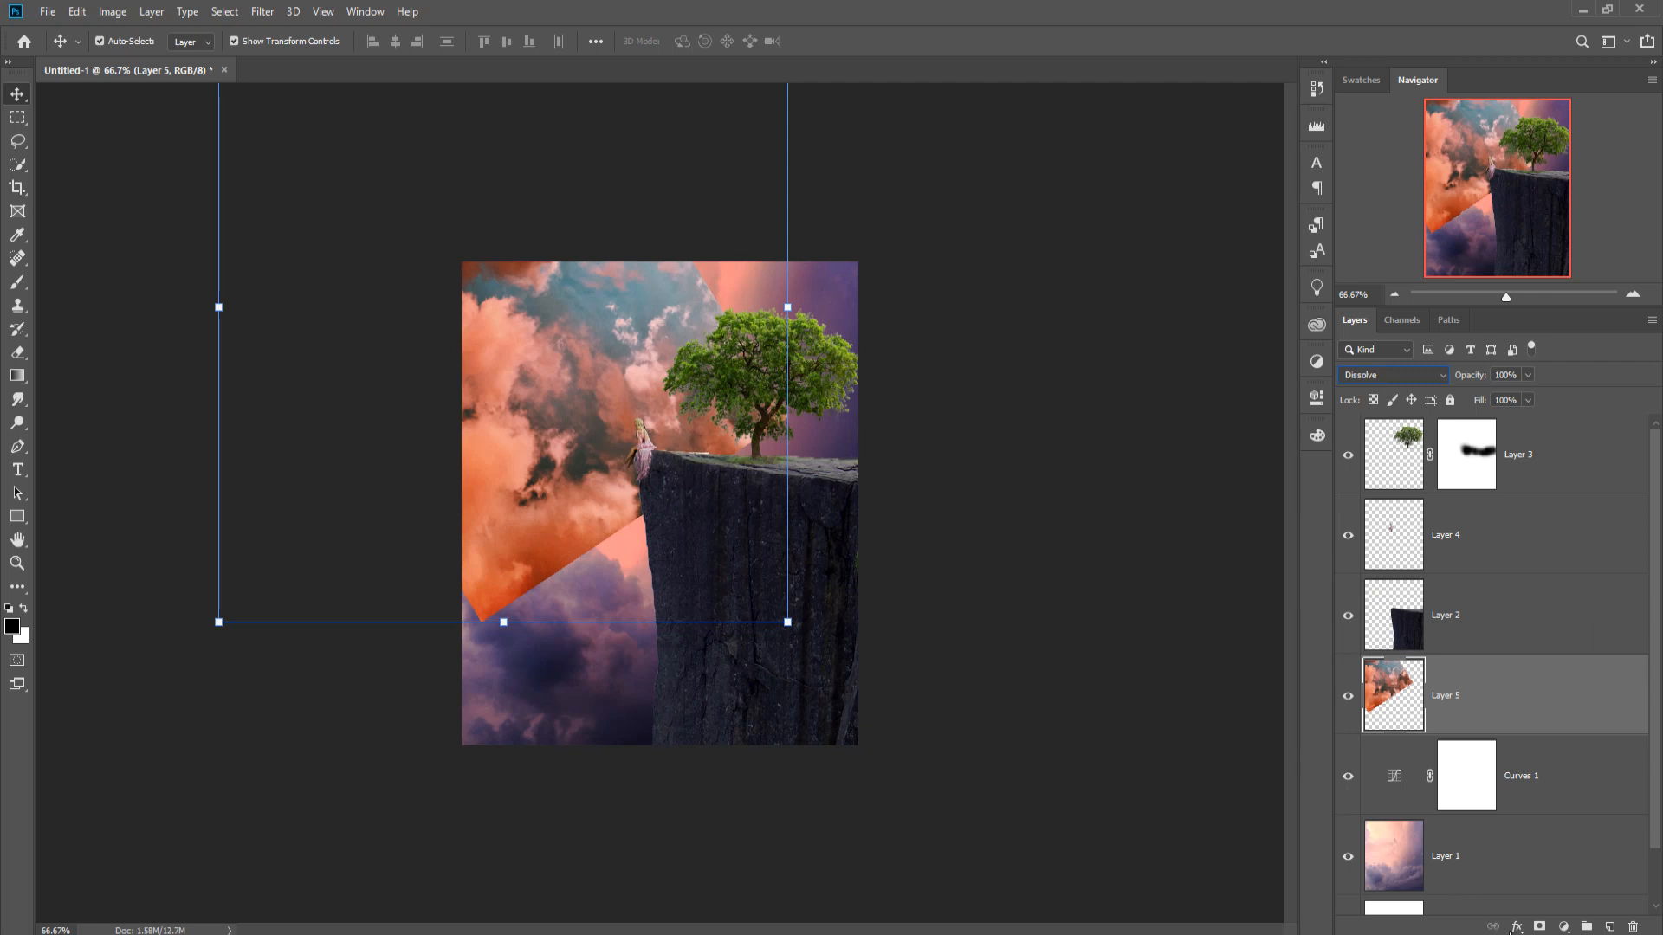
left_click(1516, 927)
key("Escape")
Add a layer mask to the orange cloud layer and try a 500 px brush stroke at 30% opacity over its upper edge.
left_click(17, 283)
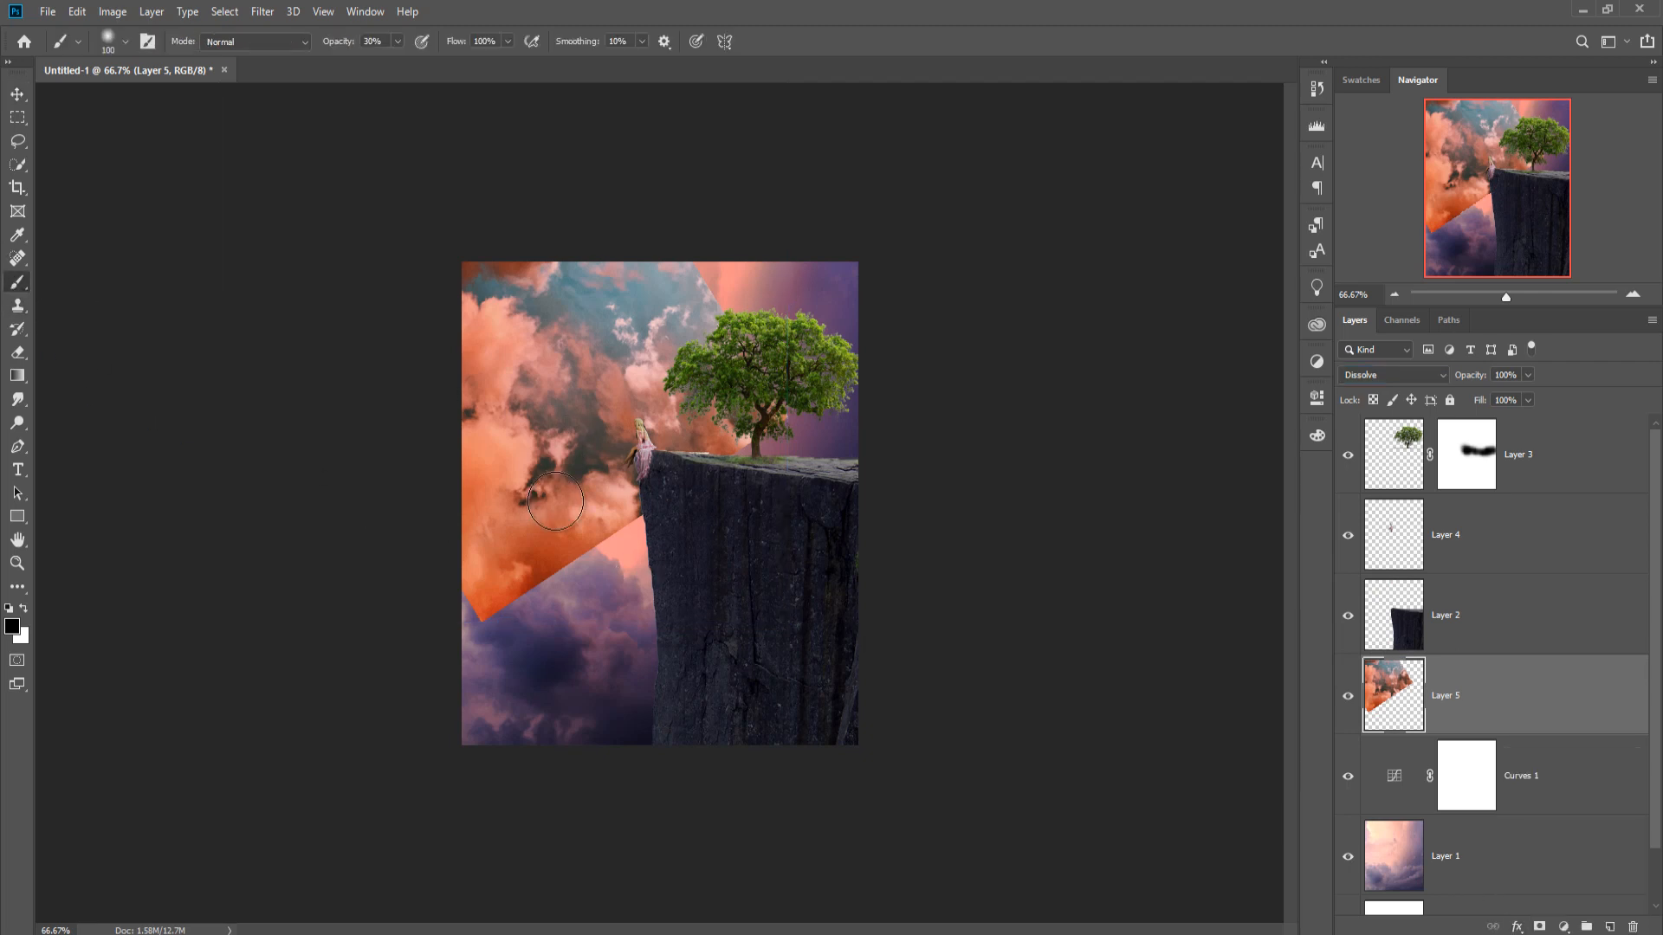
key("bracketright")
key("bracketright")
key("bracketright")
key("bracketright")
key("bracketright")
key("bracketright")
key("bracketright")
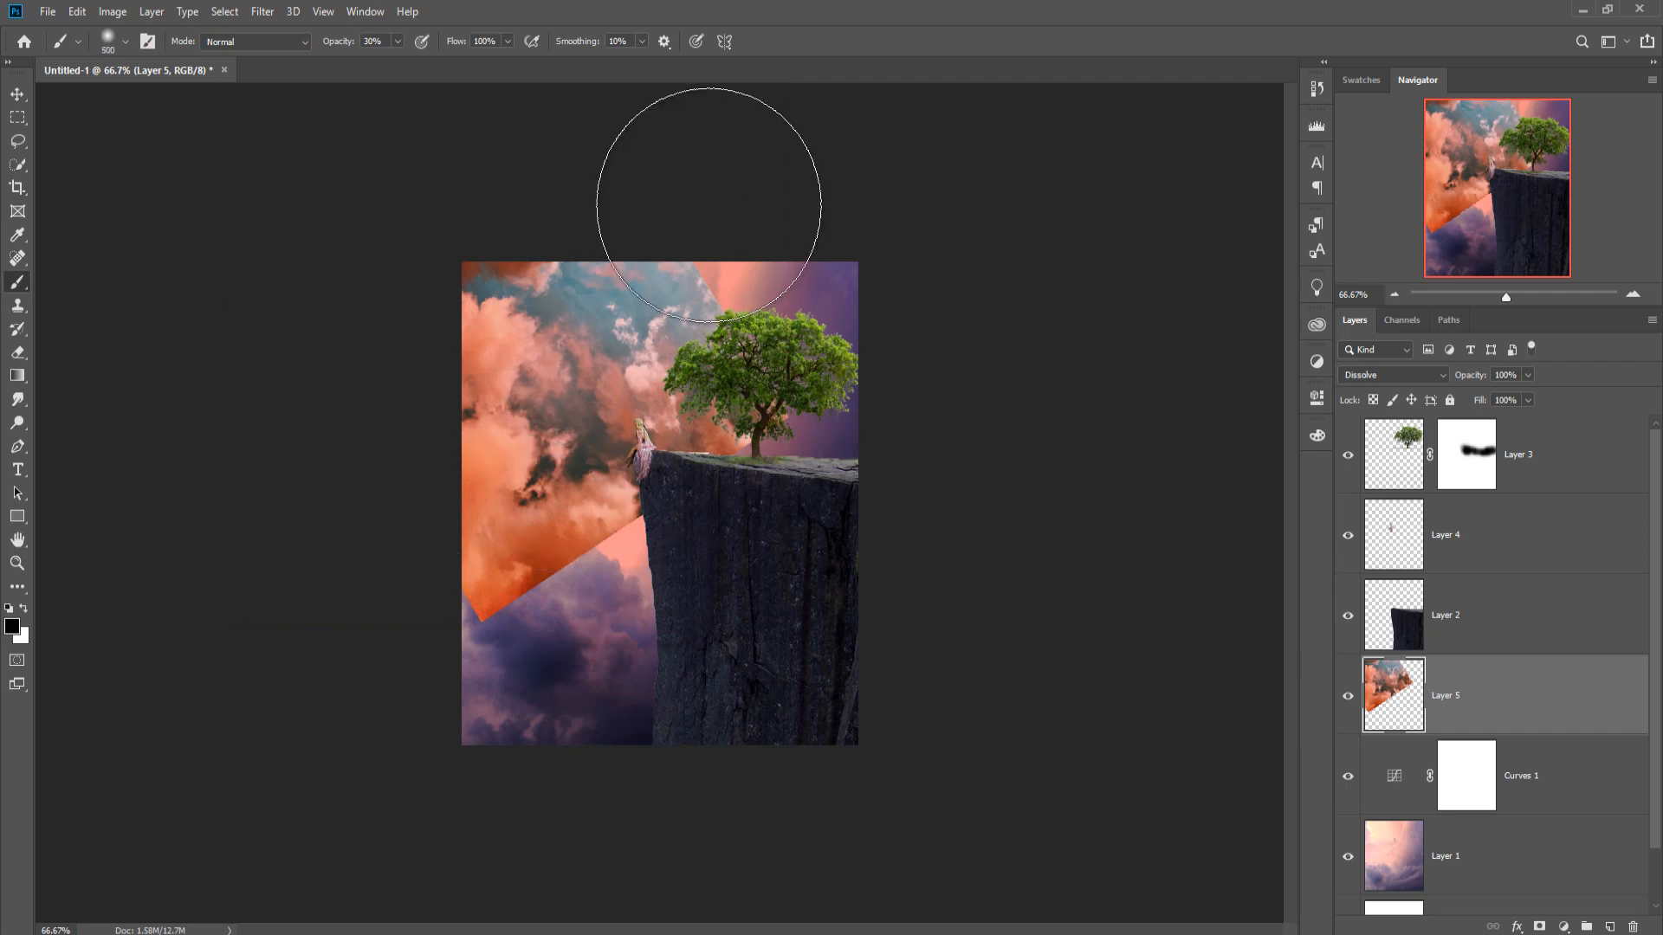
left_click(706, 221)
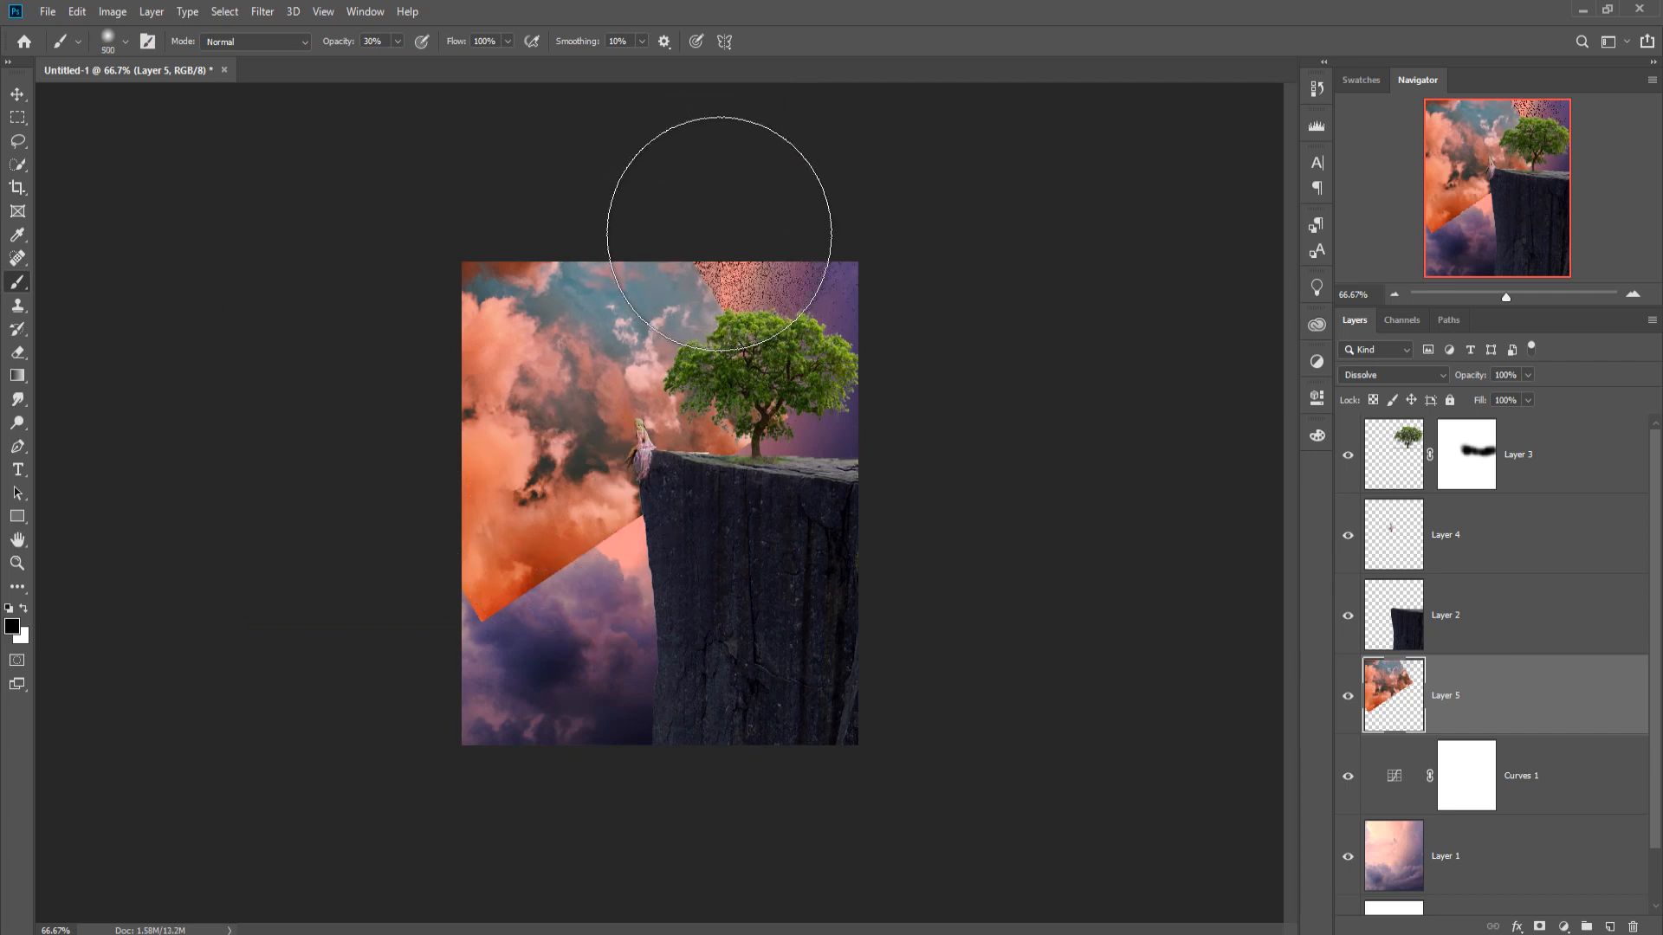
key("ctrl+z")
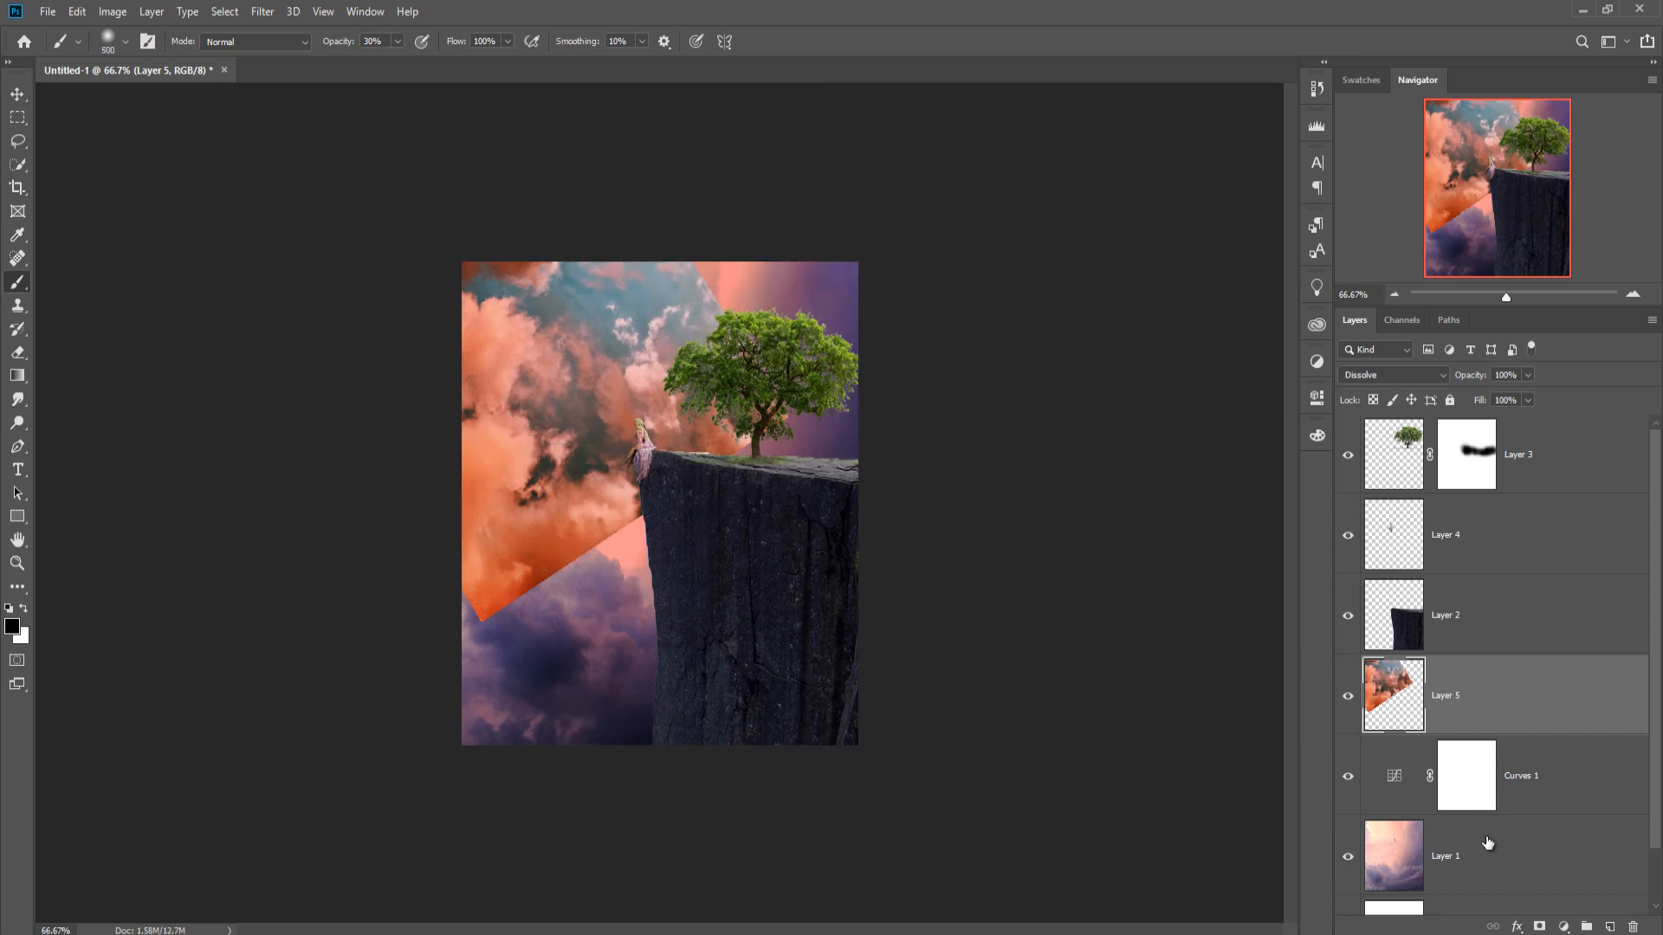
left_click(1540, 927)
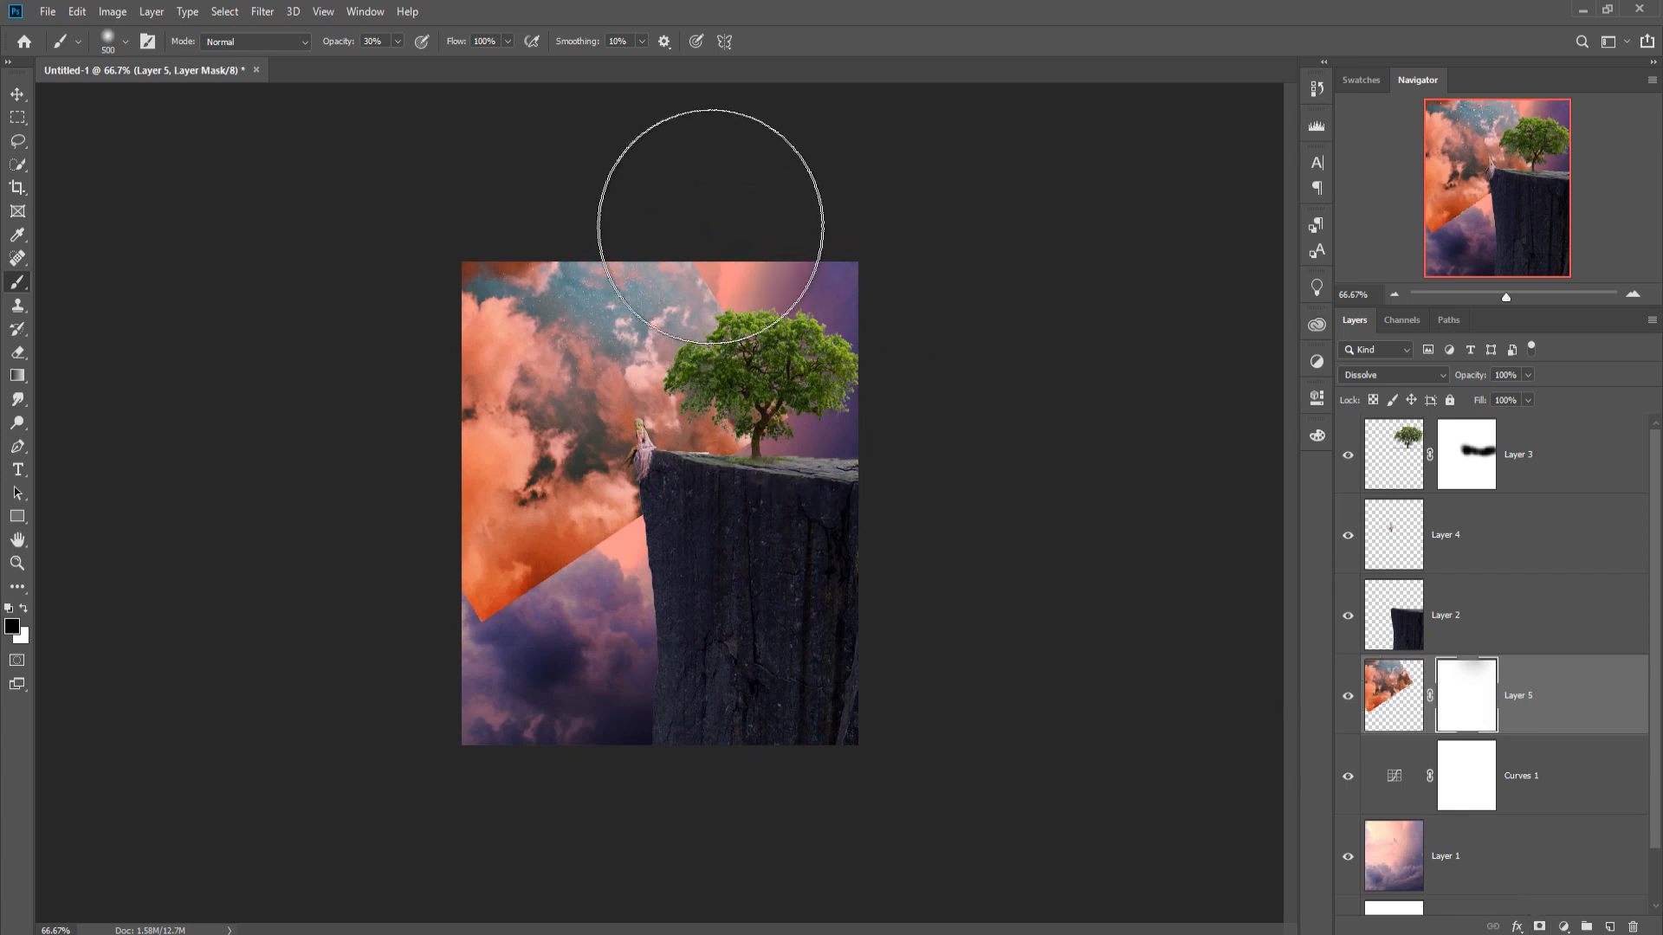
mouse_move(713, 225)
left_mouse_down()
mouse_move(735, 193)
mouse_move(776, 204)
mouse_move(1017, 382)
left_mouse_up()
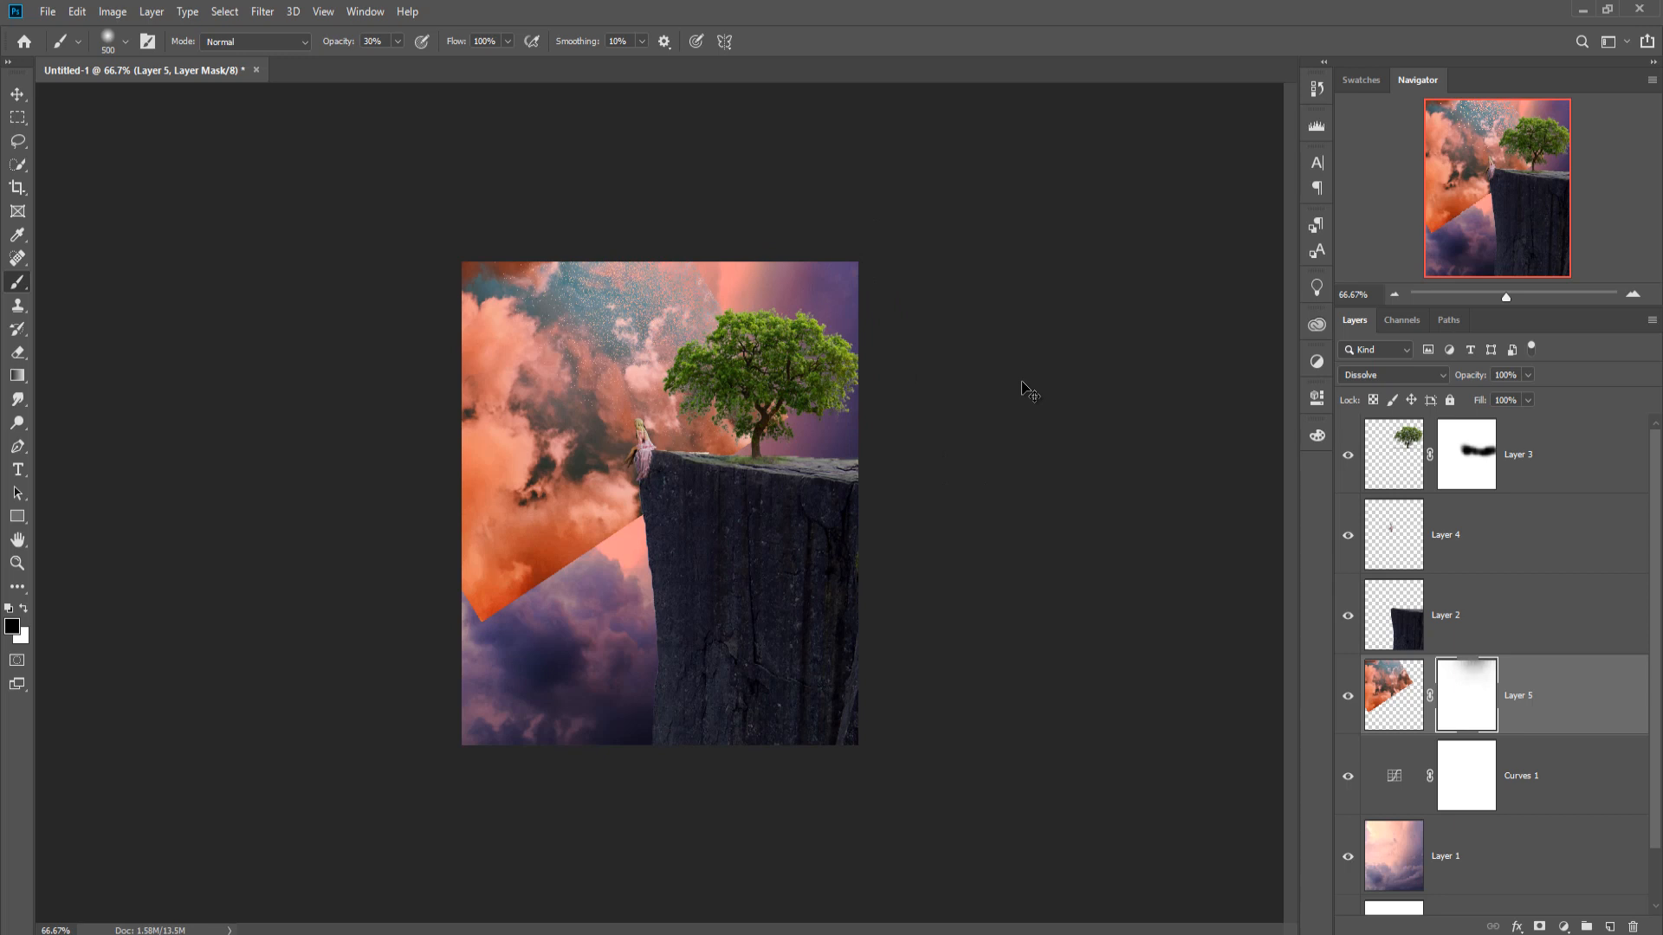
Set up the Smudge tool at 400 px and 72% strength for the orange cloud layer's mask.
left_click(124, 47)
left_click(94, 182)
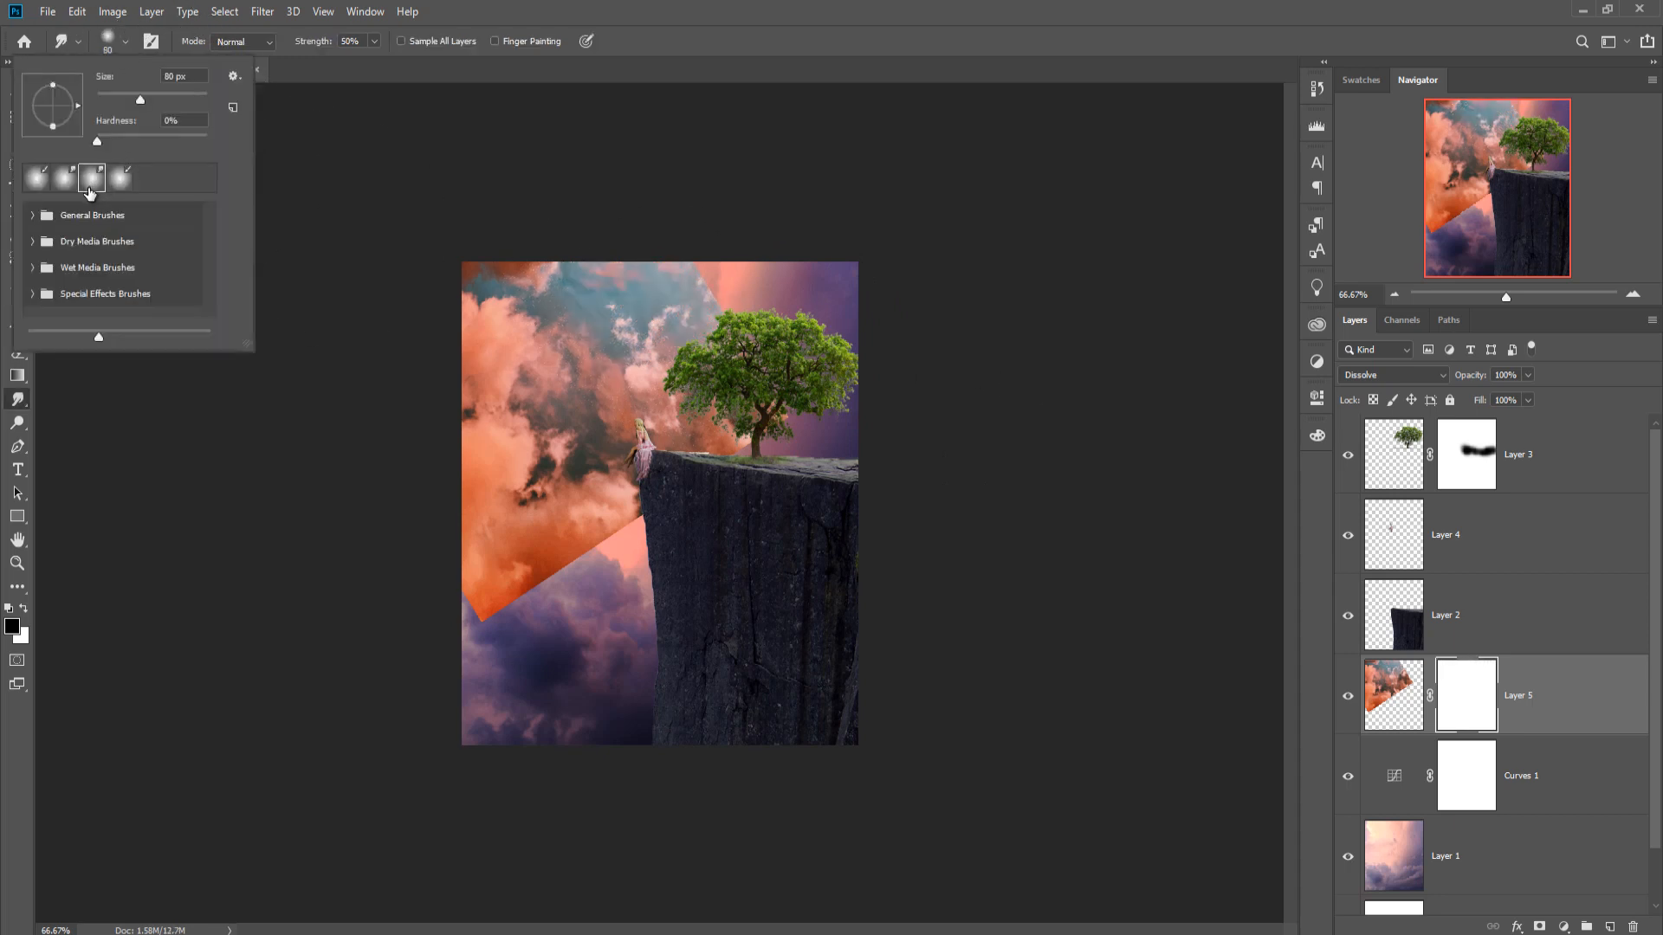
left_click(694, 278)
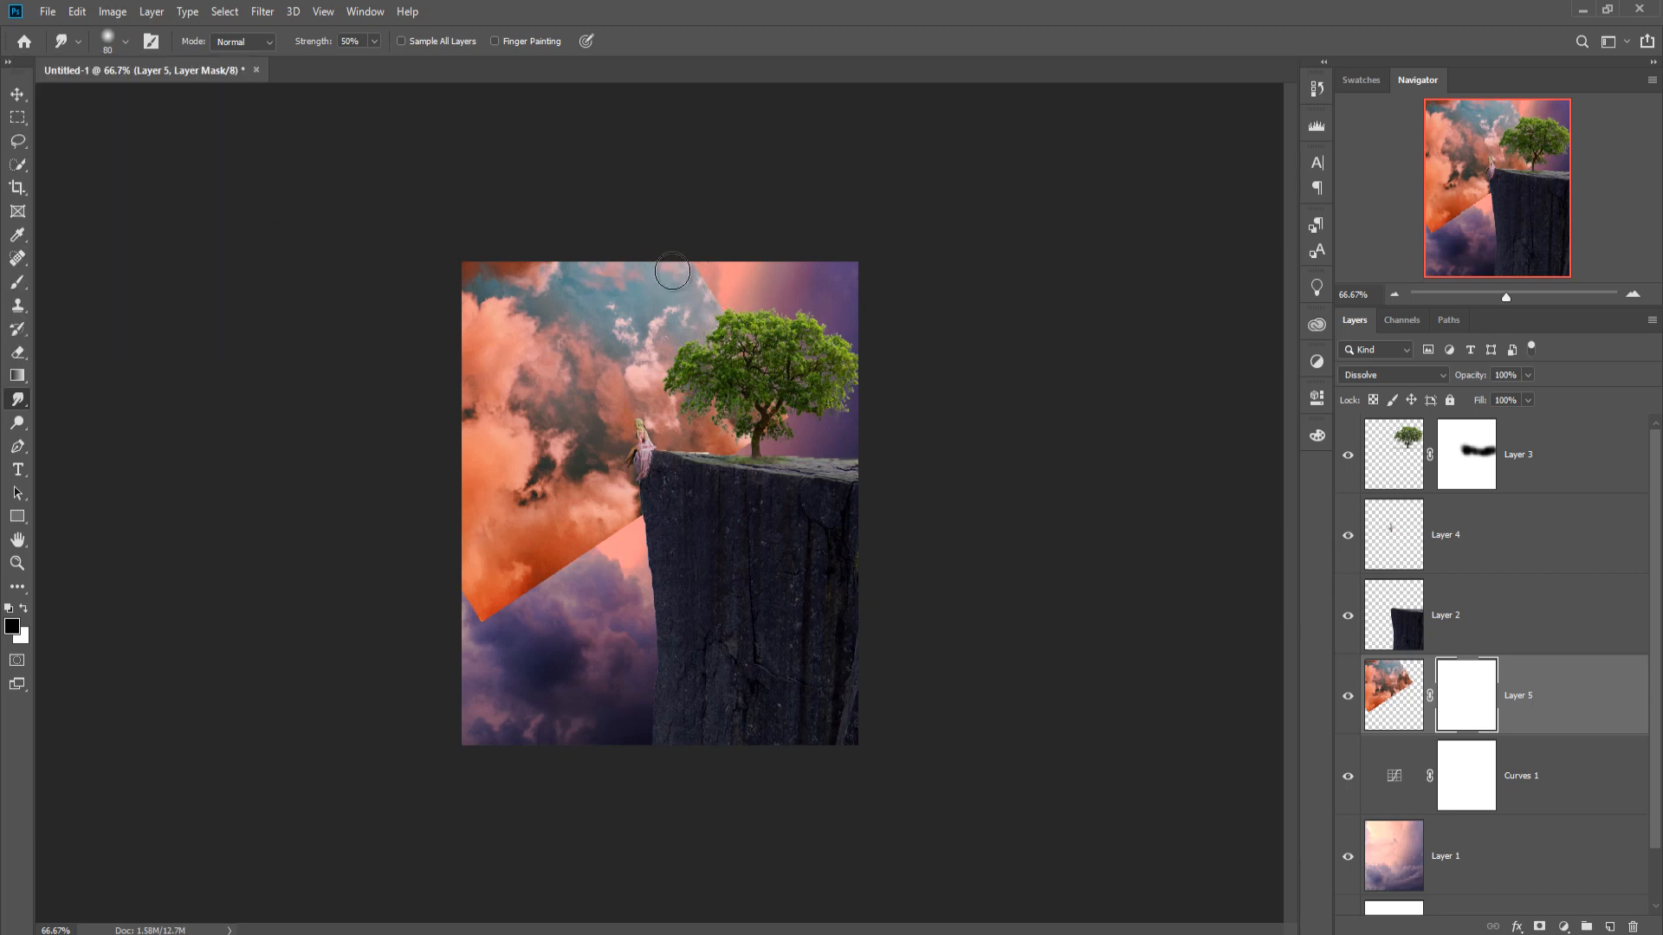
left_click(373, 43)
left_click_drag(377, 62, 394, 63)
left_click(708, 295)
key("]")
key("]")
key("]")
key("]")
key("]")
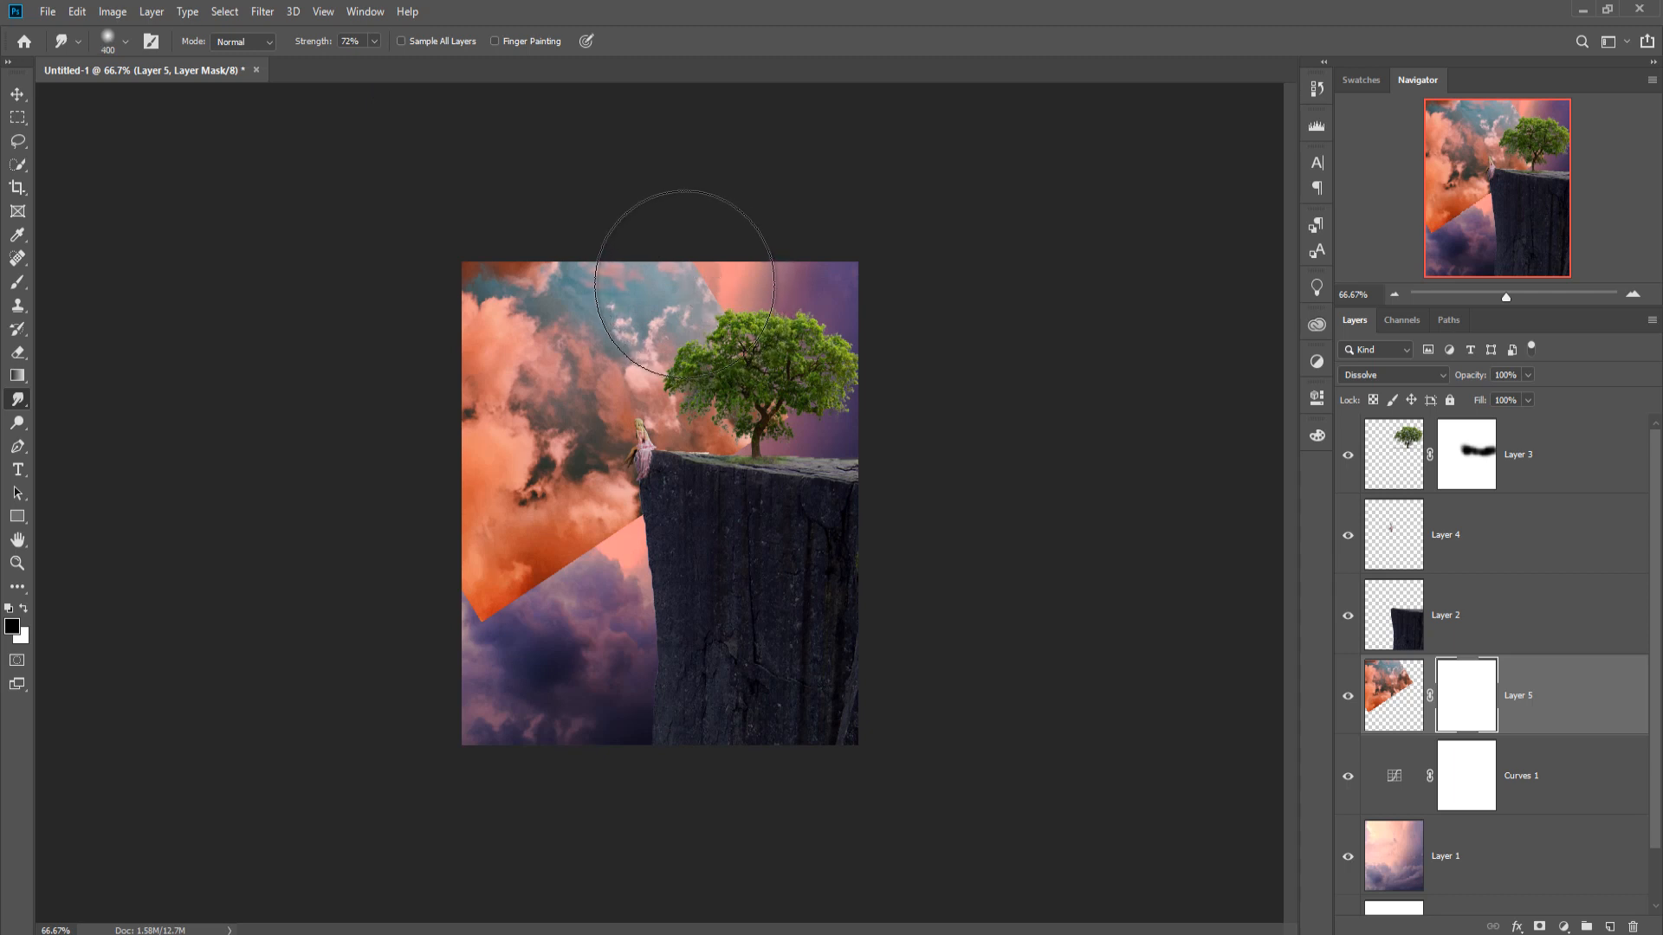
Set the orange cloud layer's blend mode to Normal and mask out its hard edges with 500 and 400 px brushes at 30% opacity.
left_click(1442, 379)
left_click(1441, 385)
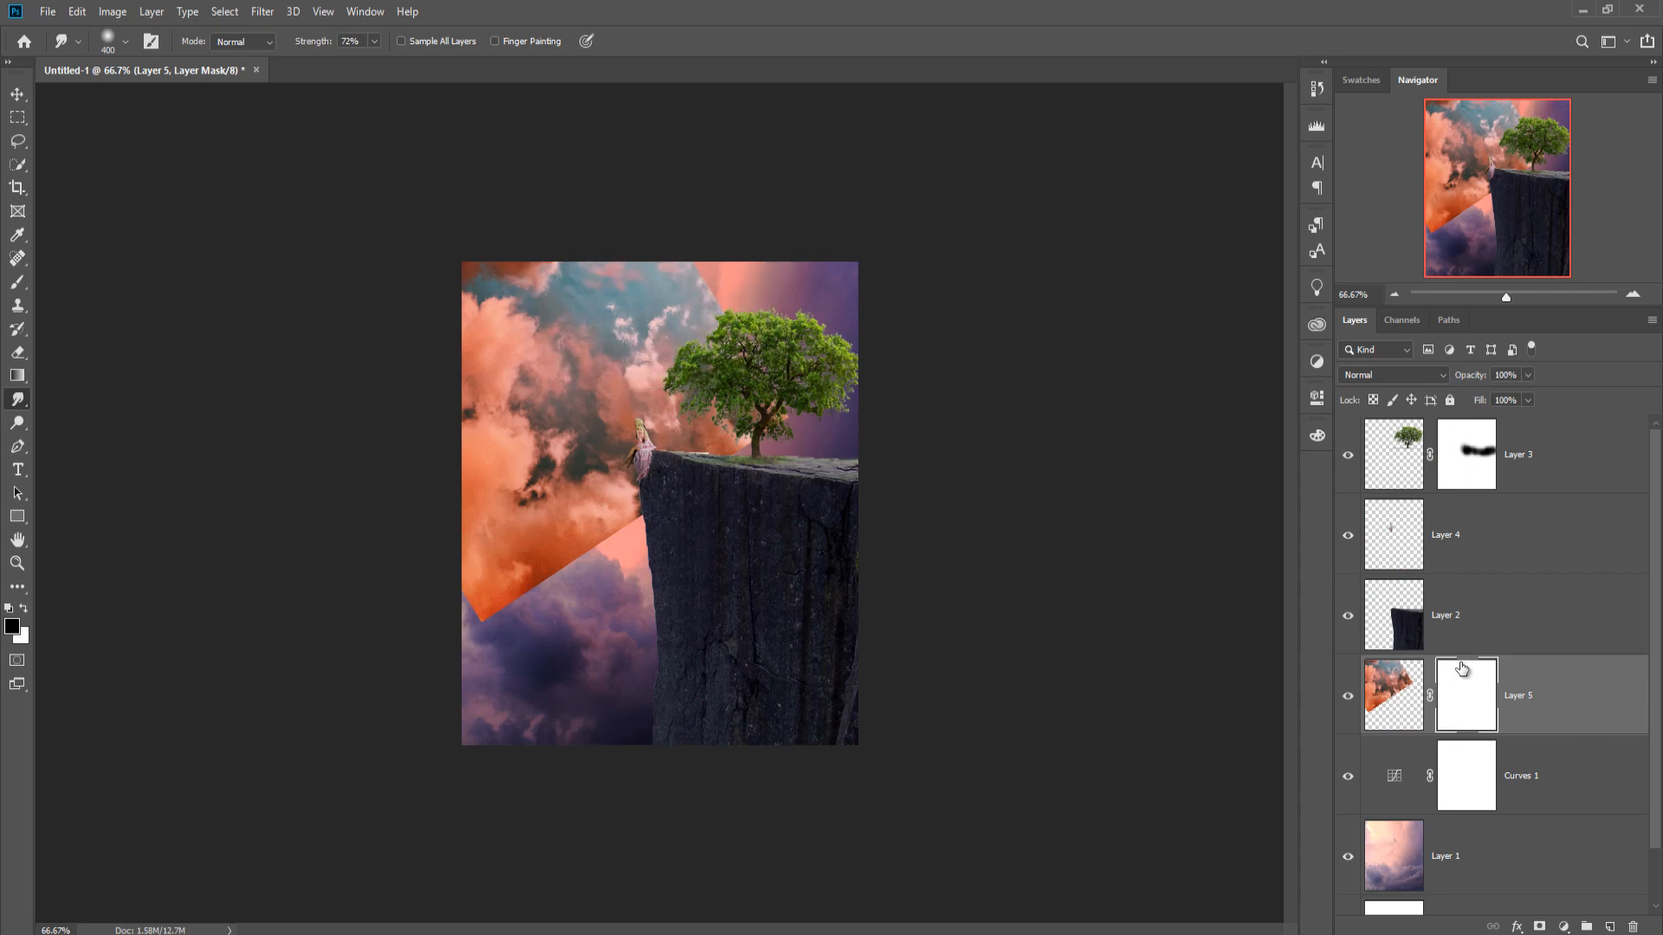
left_click(375, 42)
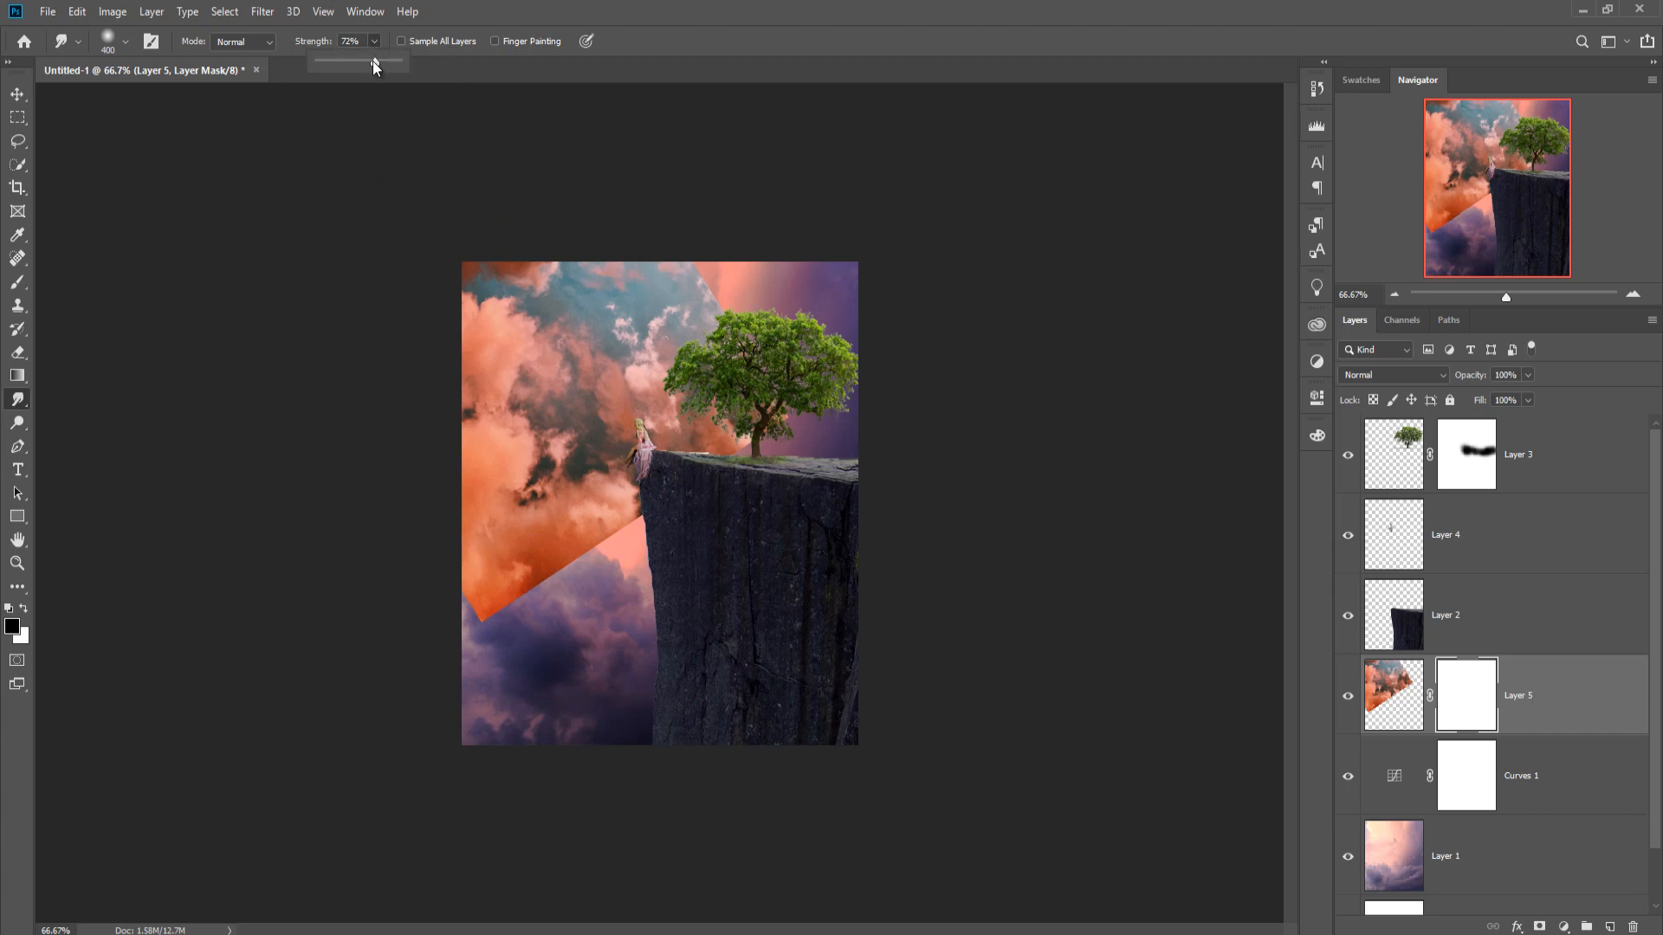
left_click_drag(374, 62, 411, 78)
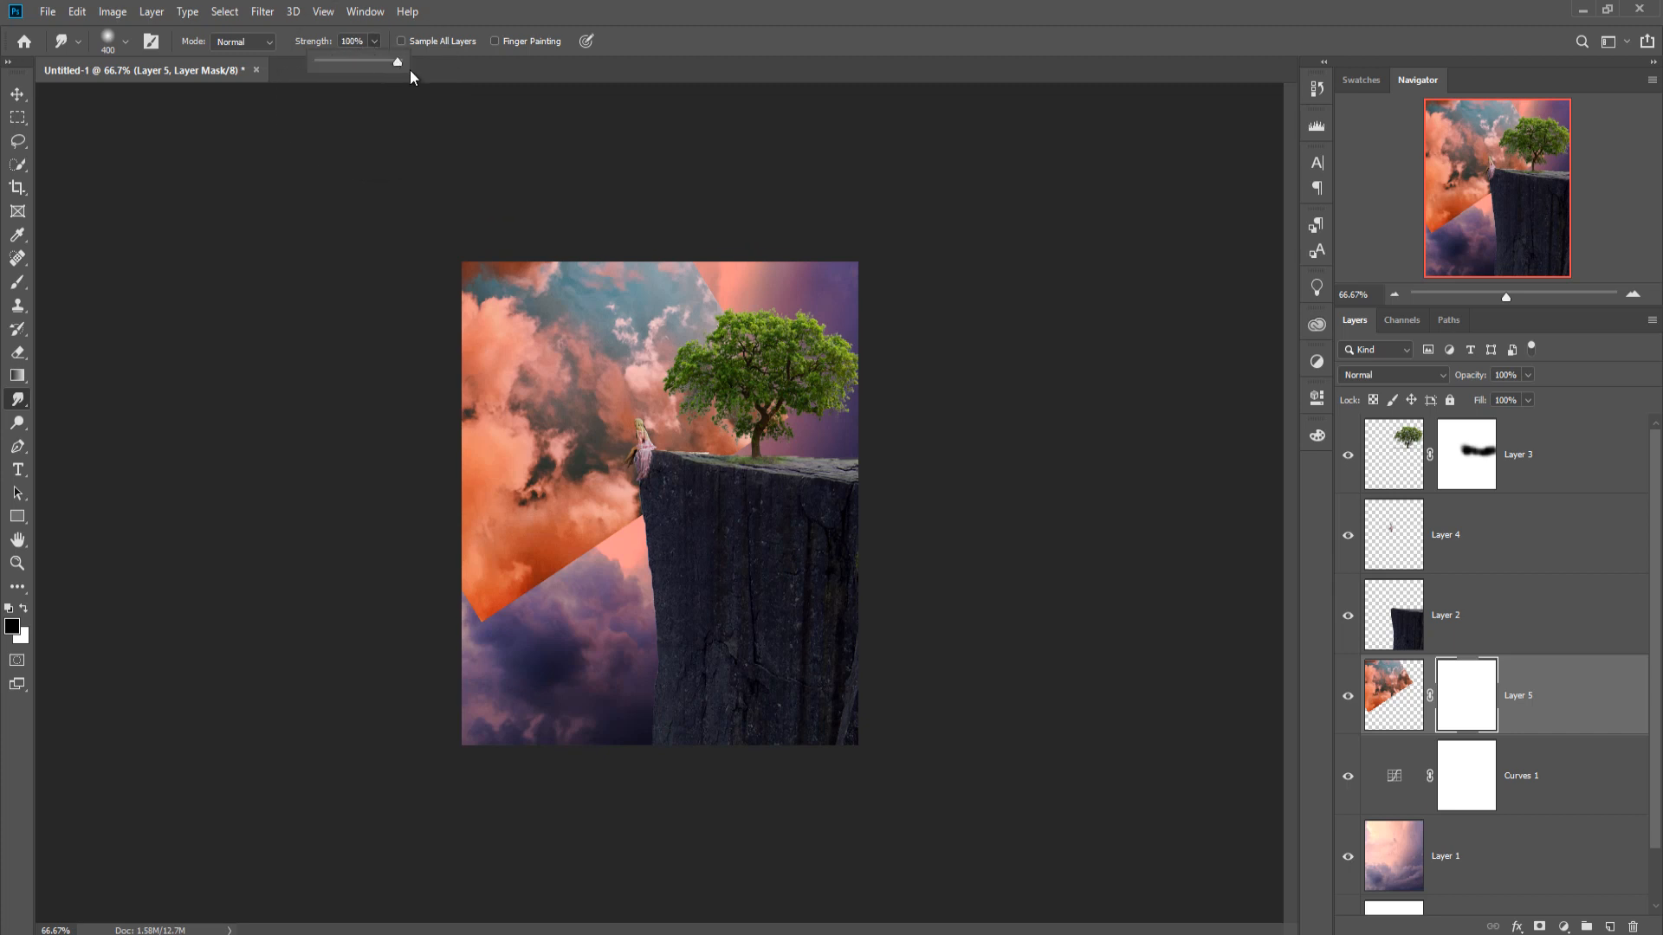
left_click(18, 282)
mouse_move(672, 261)
left_mouse_down()
mouse_move(583, 236)
mouse_move(864, 290)
mouse_move(856, 559)
mouse_move(560, 606)
mouse_move(682, 610)
mouse_move(448, 577)
mouse_move(601, 637)
mouse_move(492, 611)
mouse_move(539, 593)
mouse_move(448, 567)
mouse_move(414, 535)
mouse_move(489, 574)
mouse_move(618, 567)
mouse_move(754, 529)
mouse_move(841, 540)
mouse_move(627, 584)
mouse_move(443, 581)
mouse_move(628, 613)
mouse_move(720, 604)
mouse_move(849, 556)
left_mouse_up()
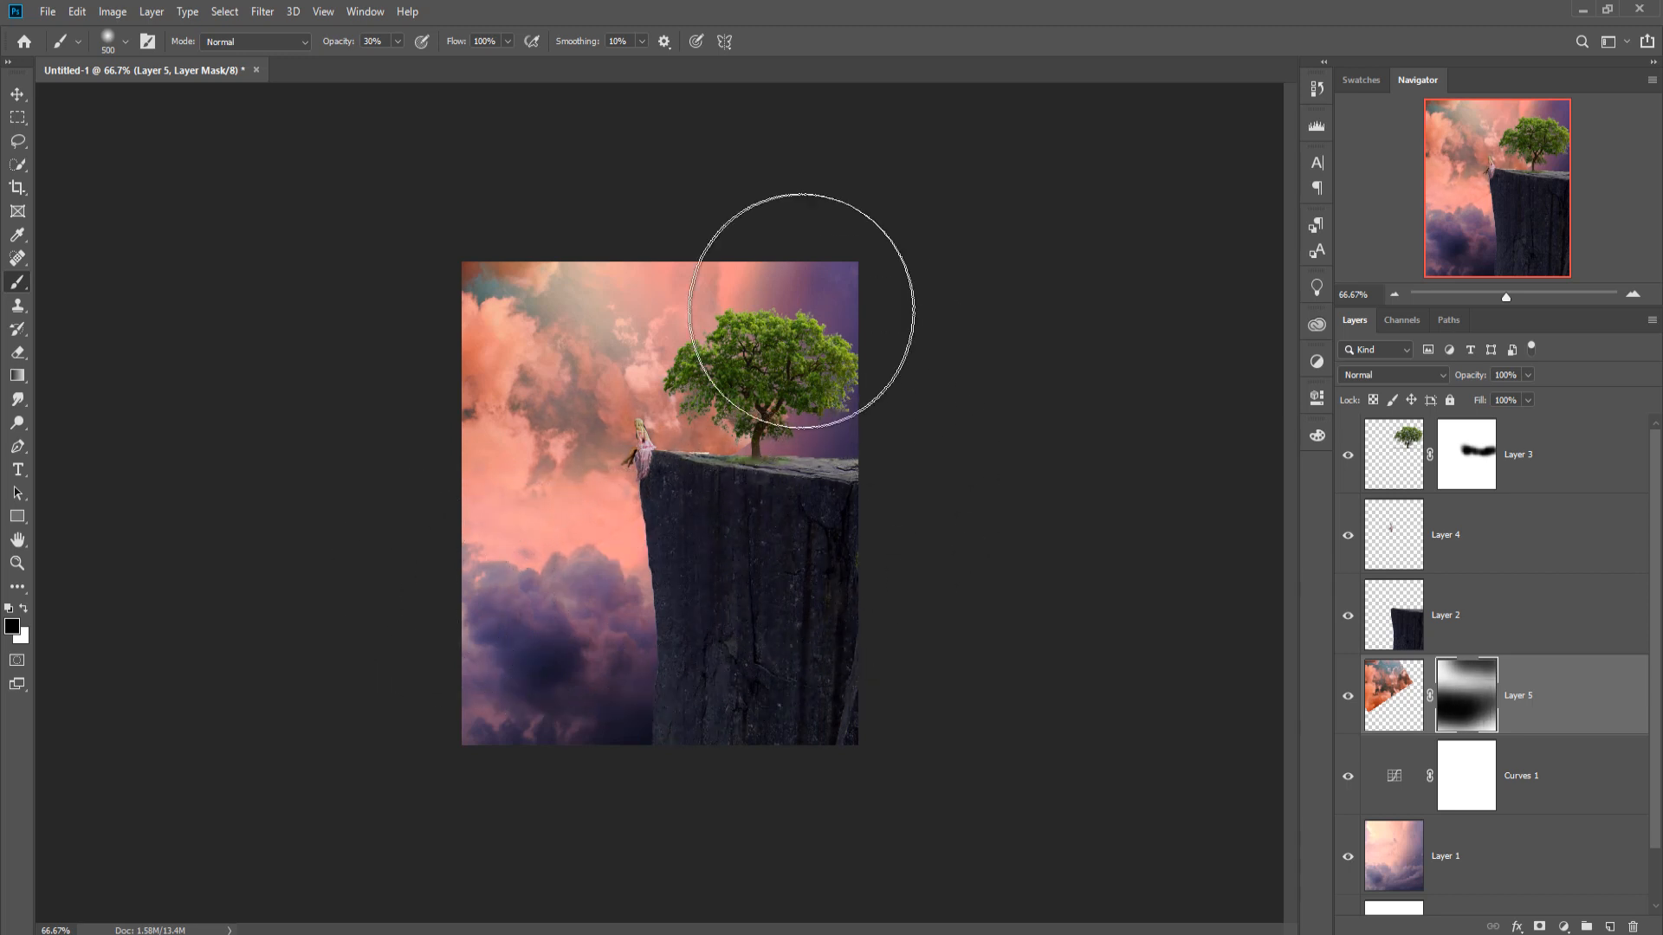
key("bracketleft")
mouse_move(583, 263)
left_mouse_down()
mouse_move(834, 276)
mouse_move(598, 320)
left_mouse_up()
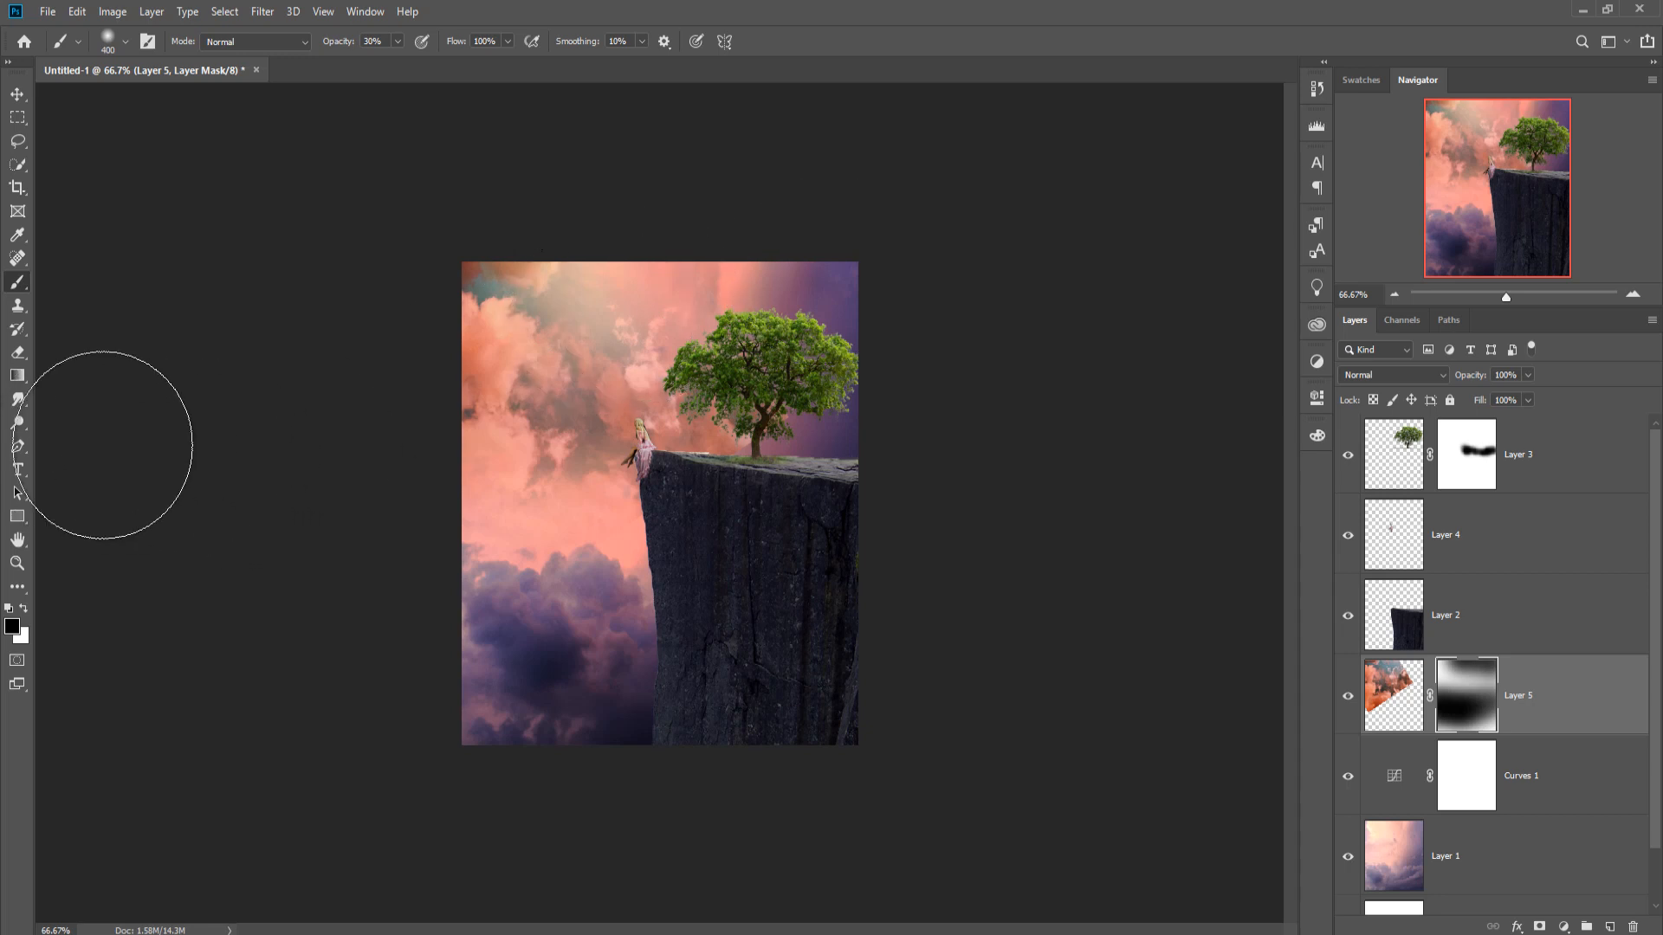
Clip a Hue/Saturation adjustment to the tree layer with Colorize on, Hue 306 and Saturation 82.
left_click(17, 93)
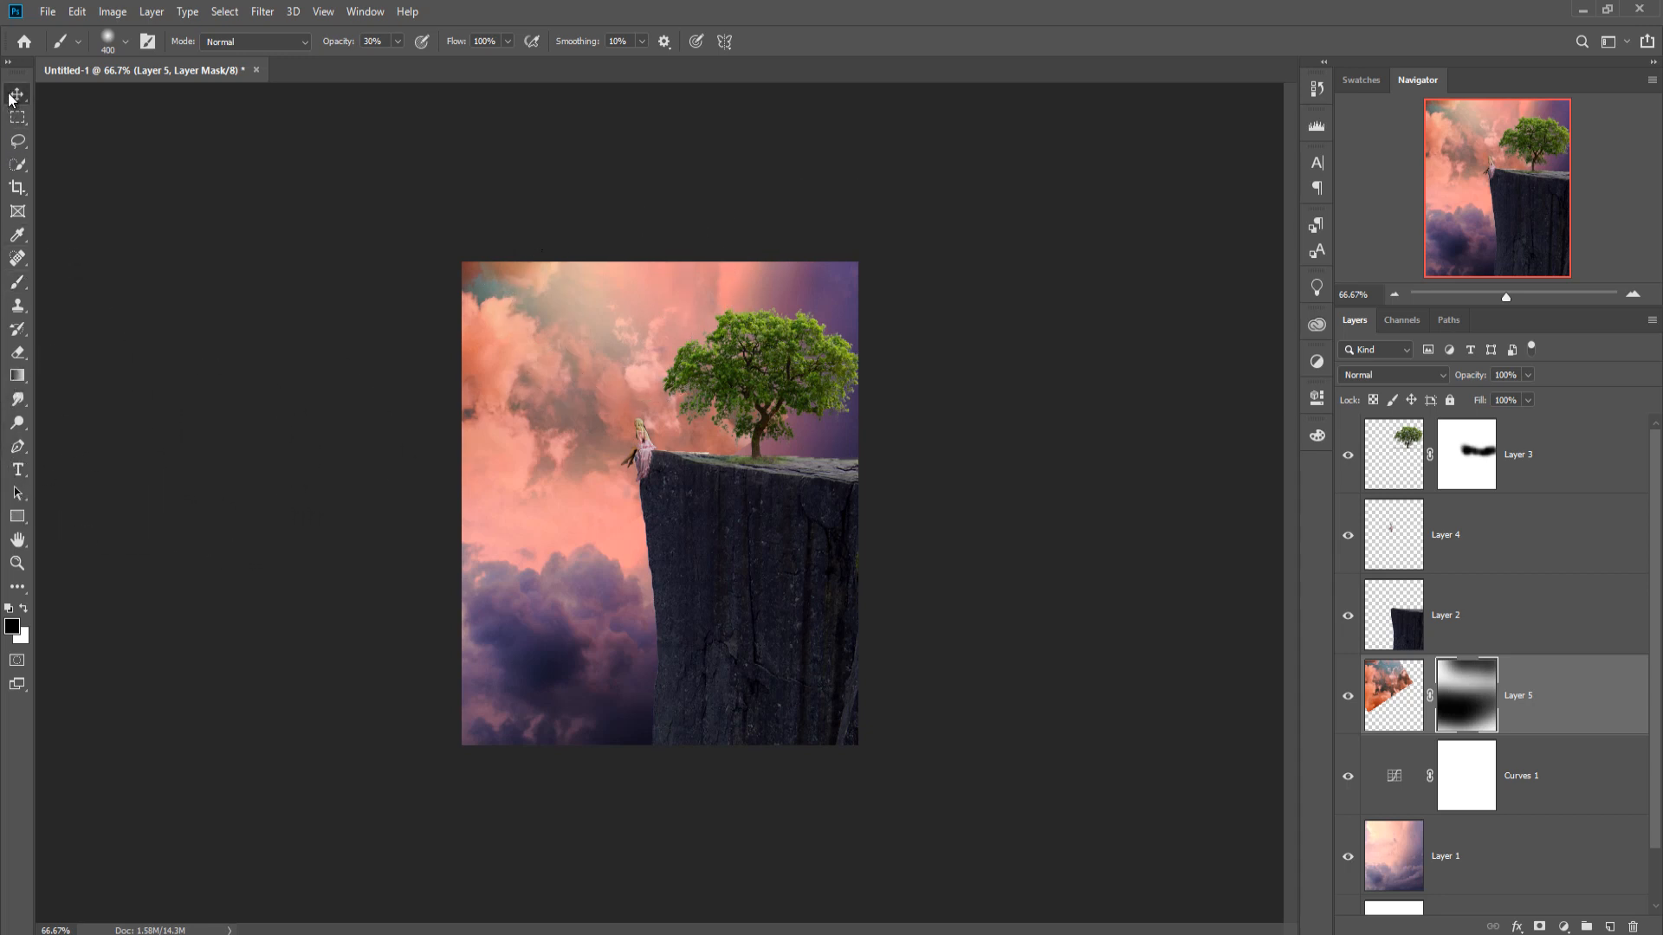
left_click(1407, 455)
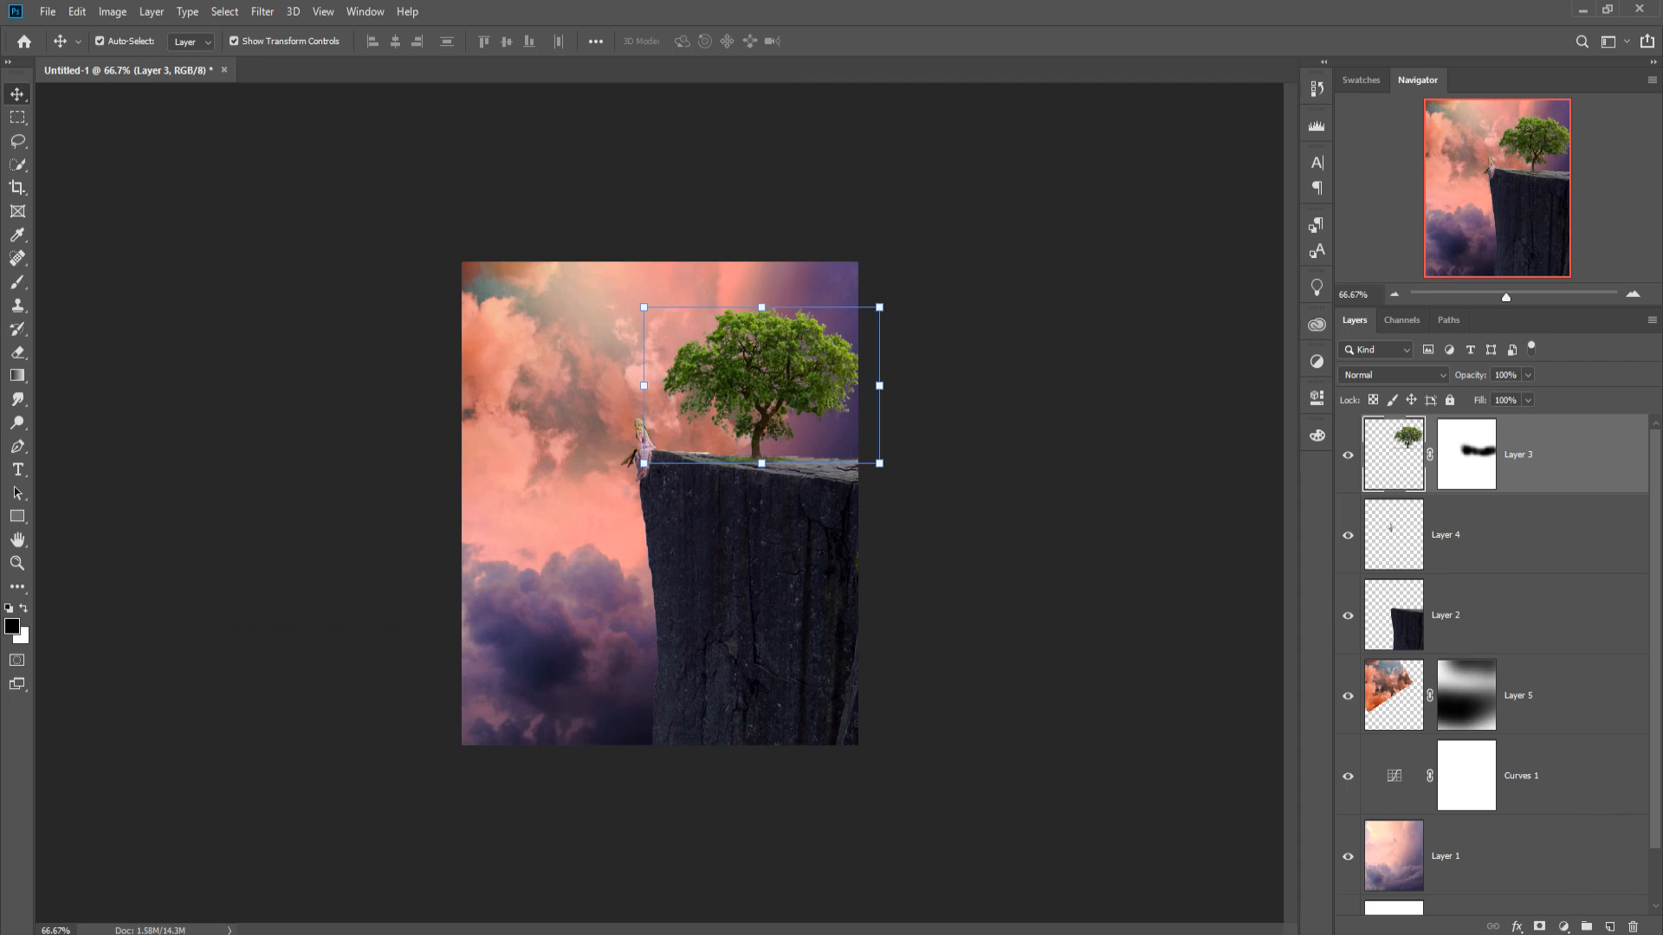
left_click(1563, 926)
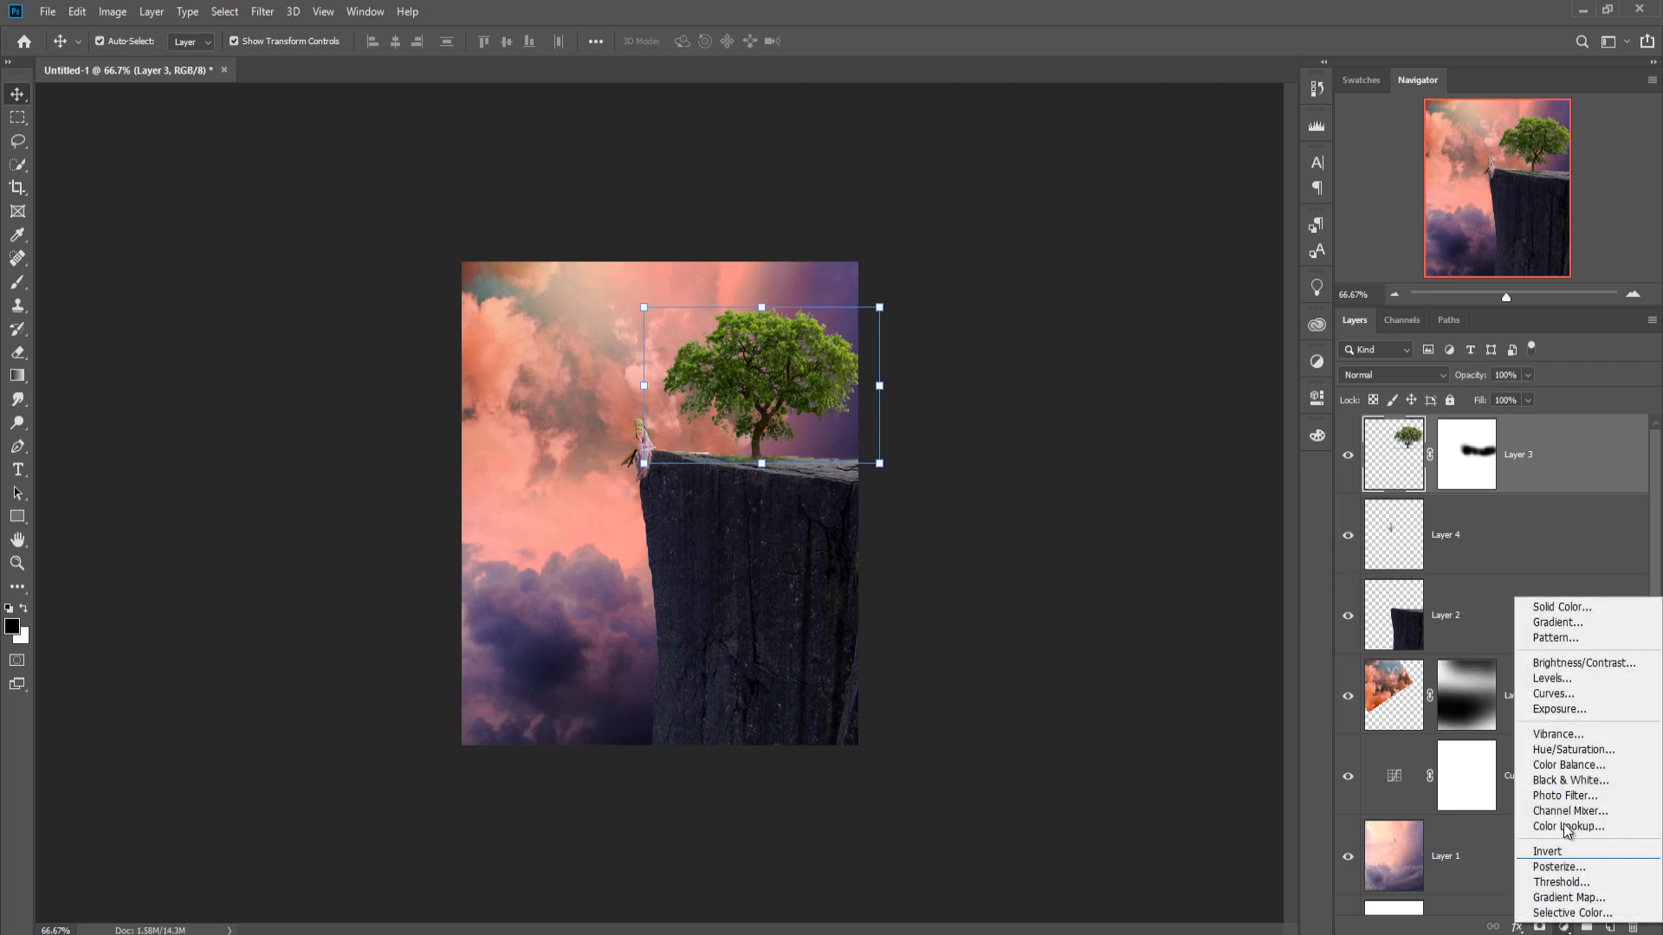
left_click(1570, 752)
left_click(1168, 697)
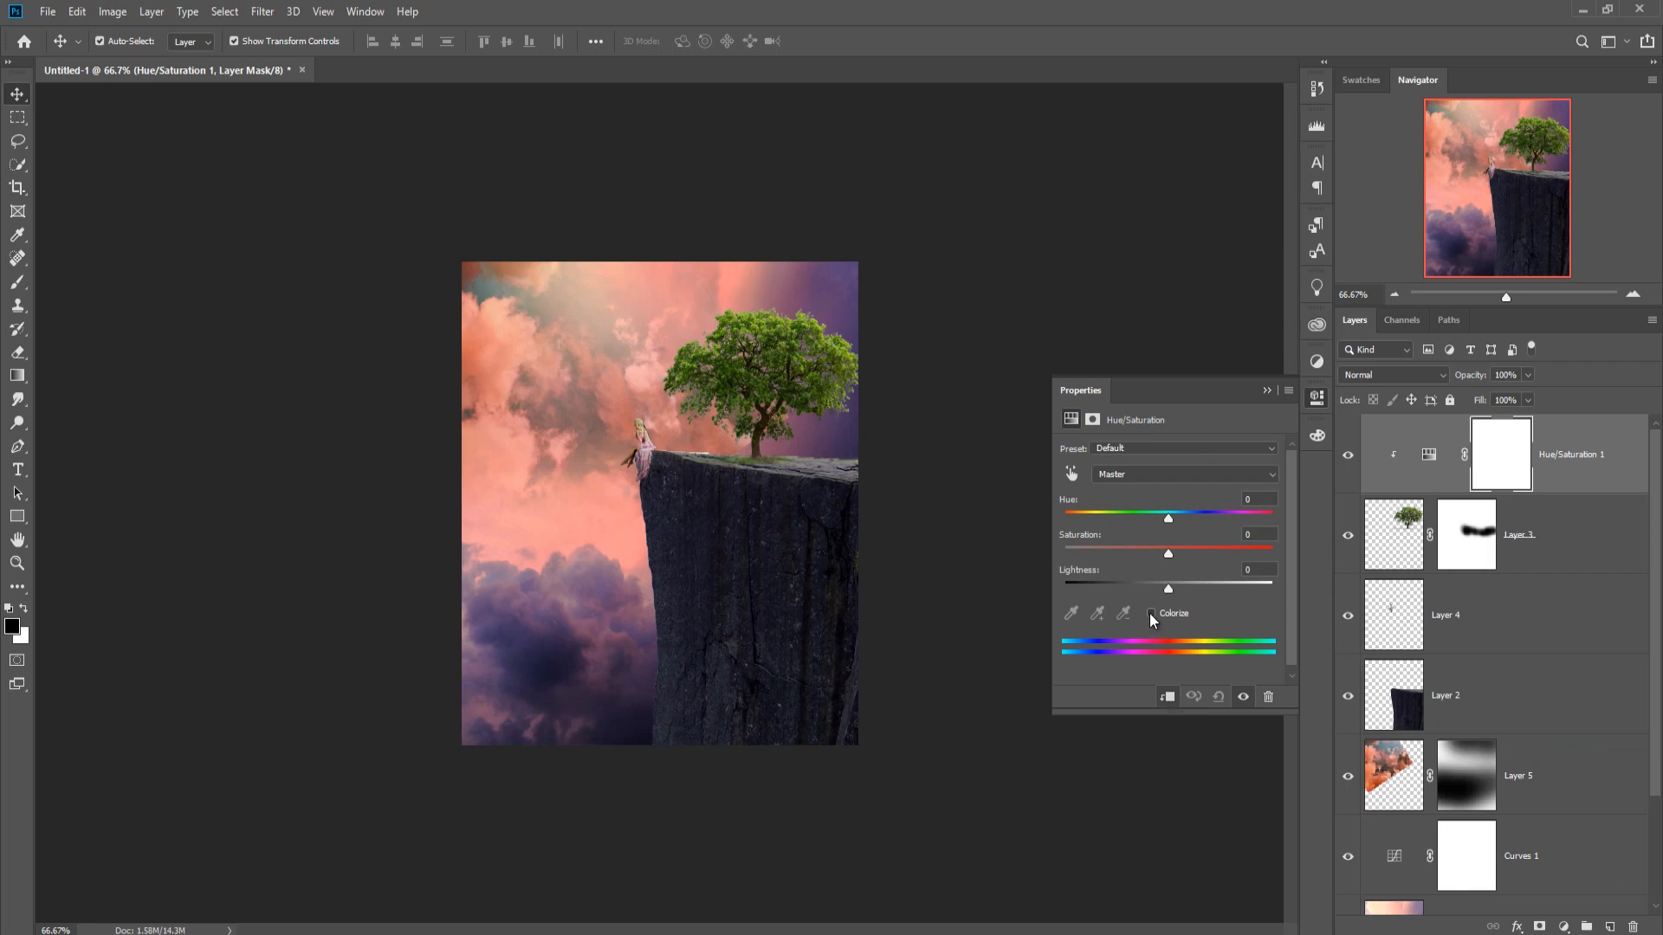
left_click(1151, 613)
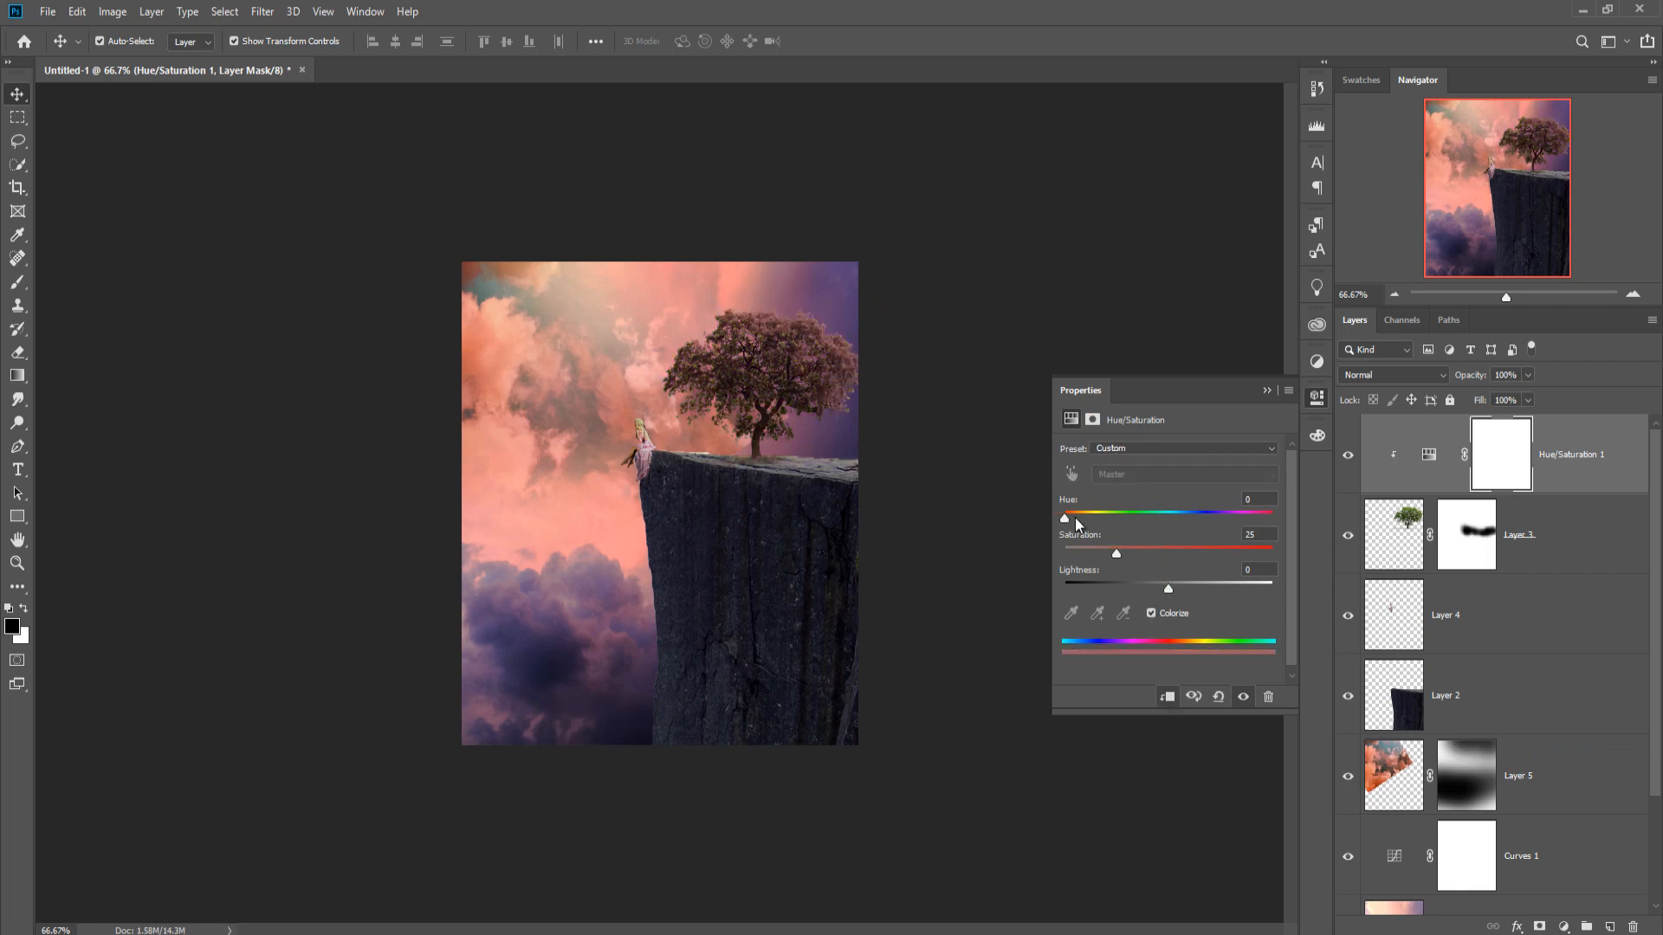
left_click_drag(1065, 518, 1244, 524)
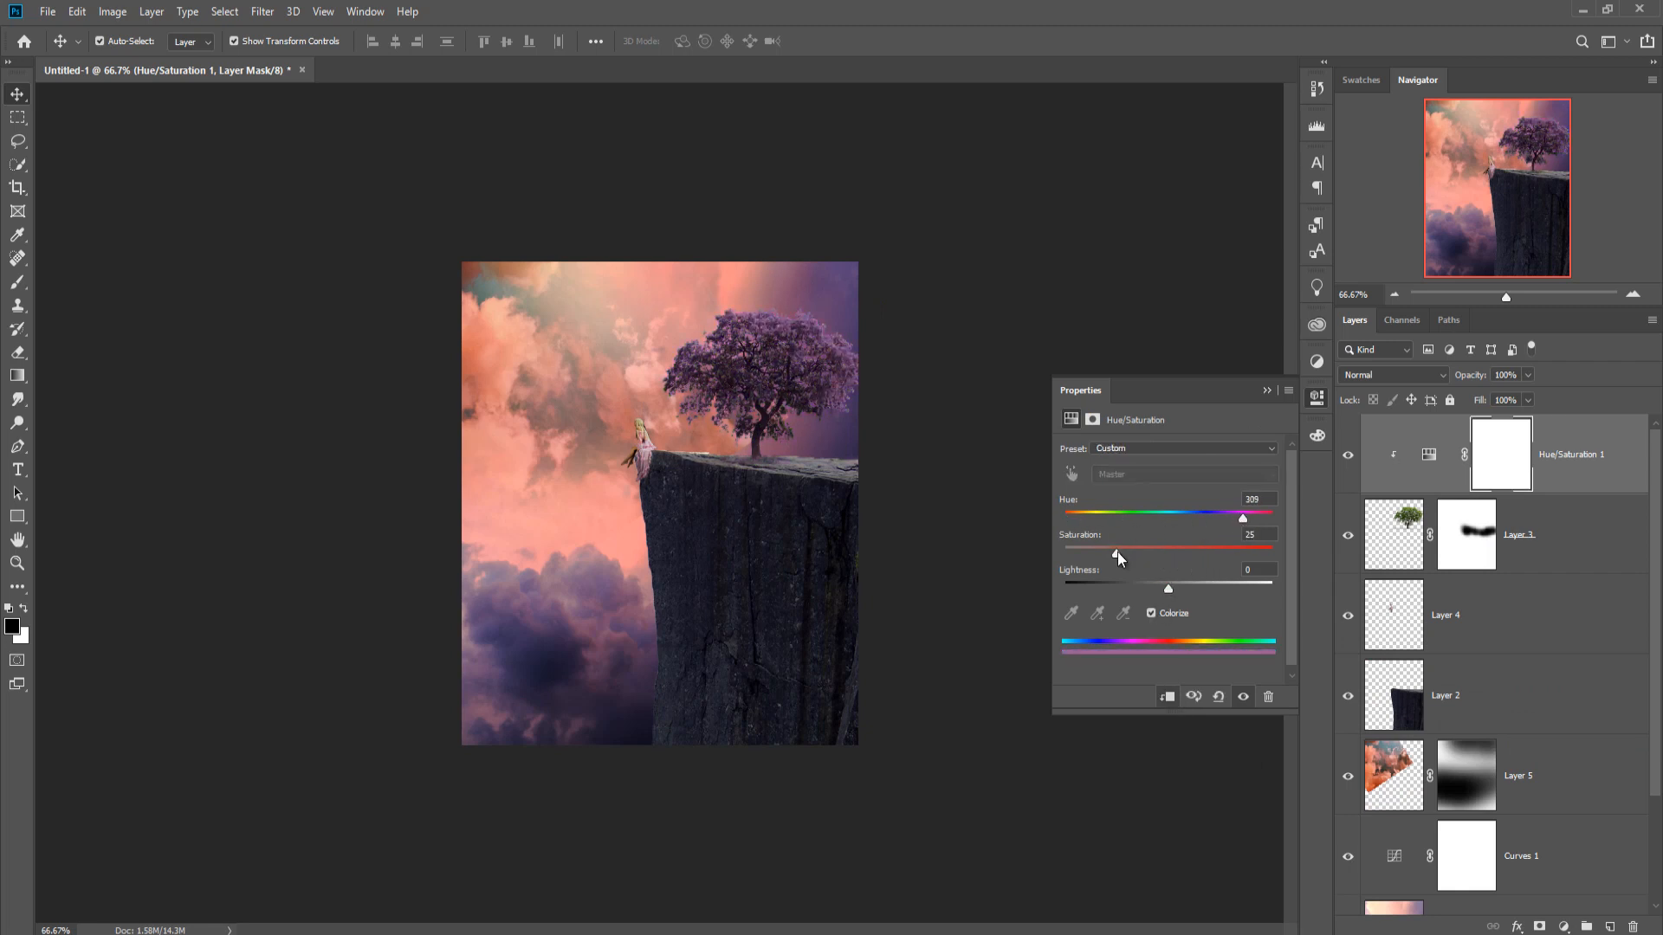
left_click_drag(1117, 554, 1220, 559)
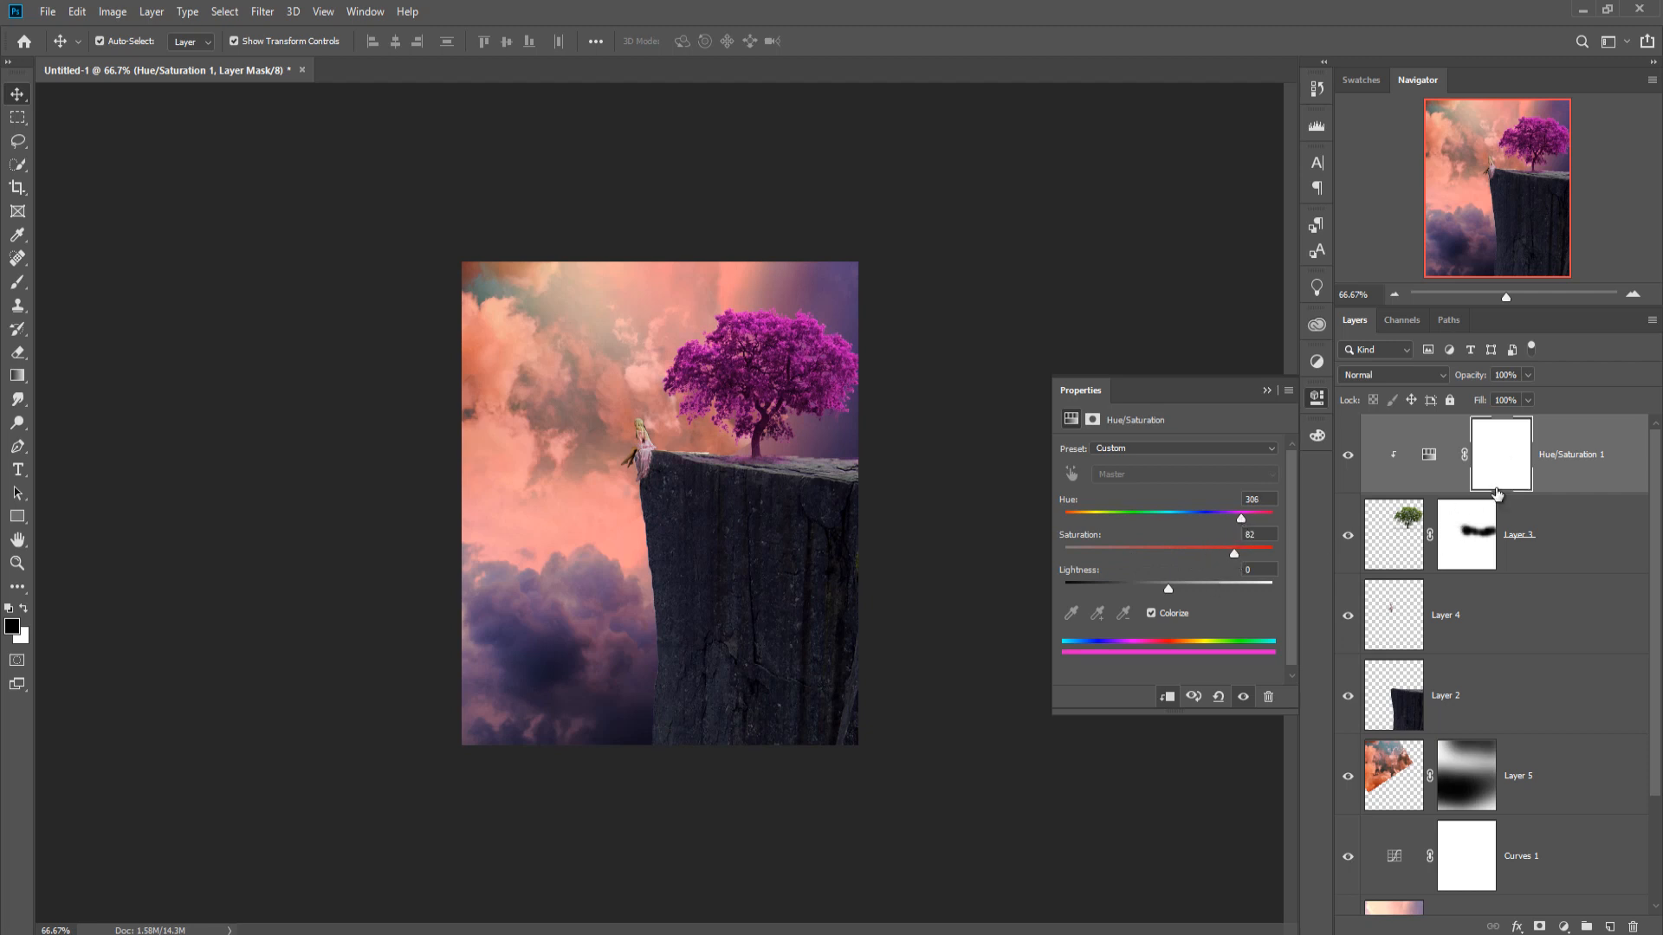
Mask the tree's trunk and main branches out of the Hue/Saturation adjustment with a small black brush at 100% opacity.
left_click(1472, 542)
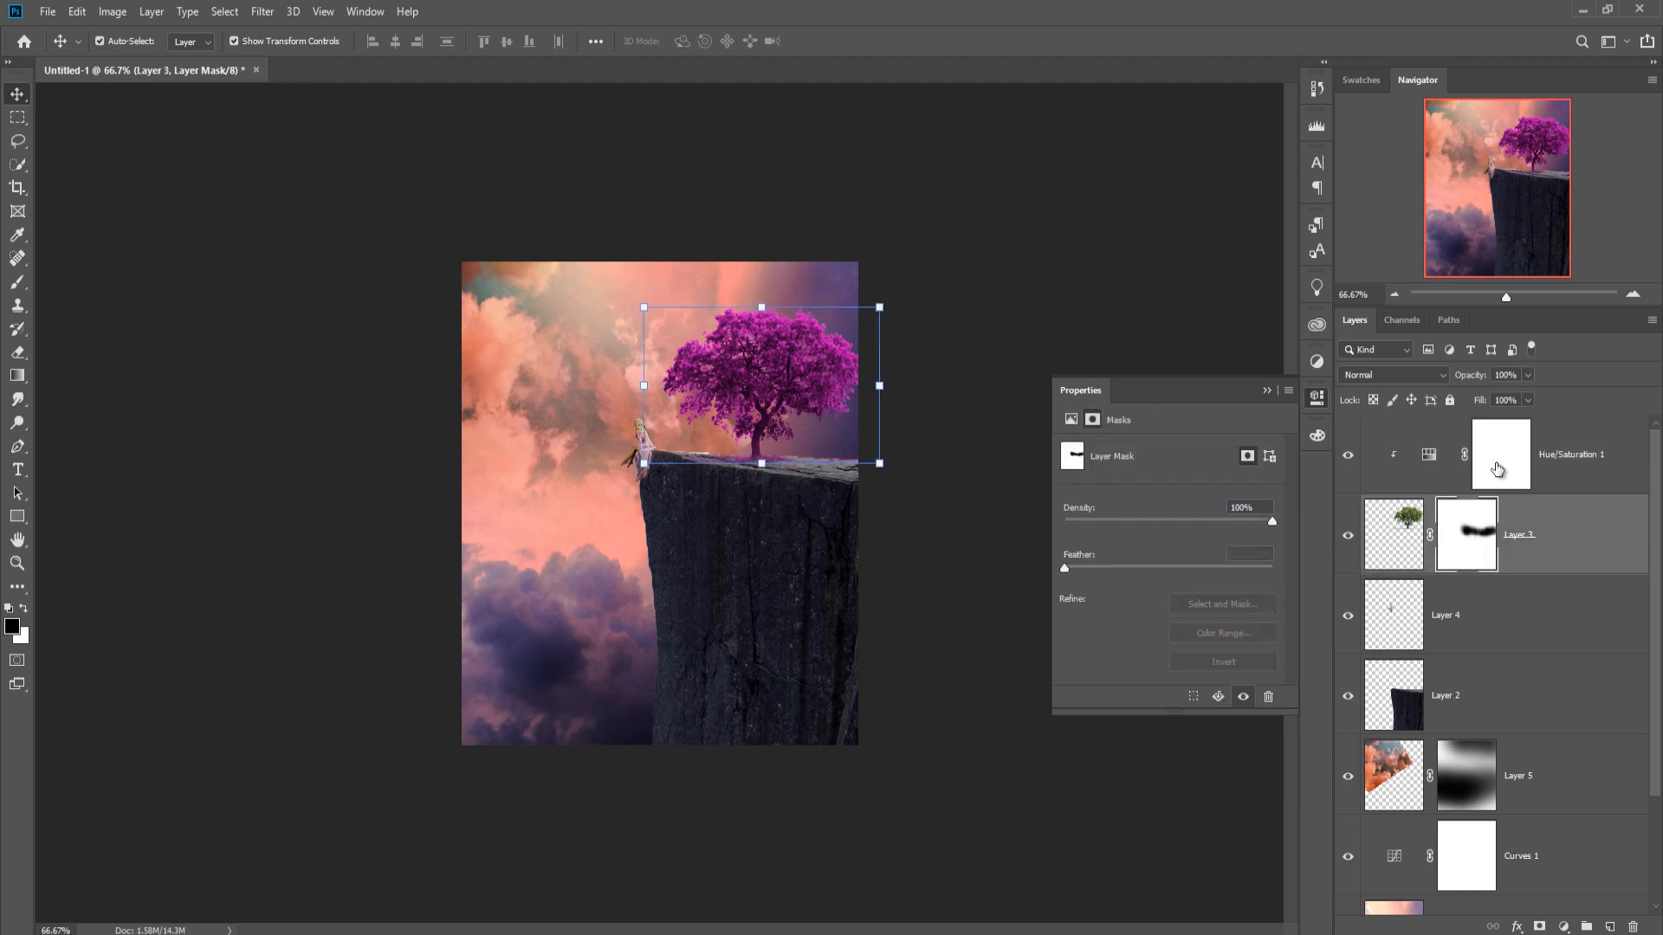
left_click(1501, 454)
key("b")
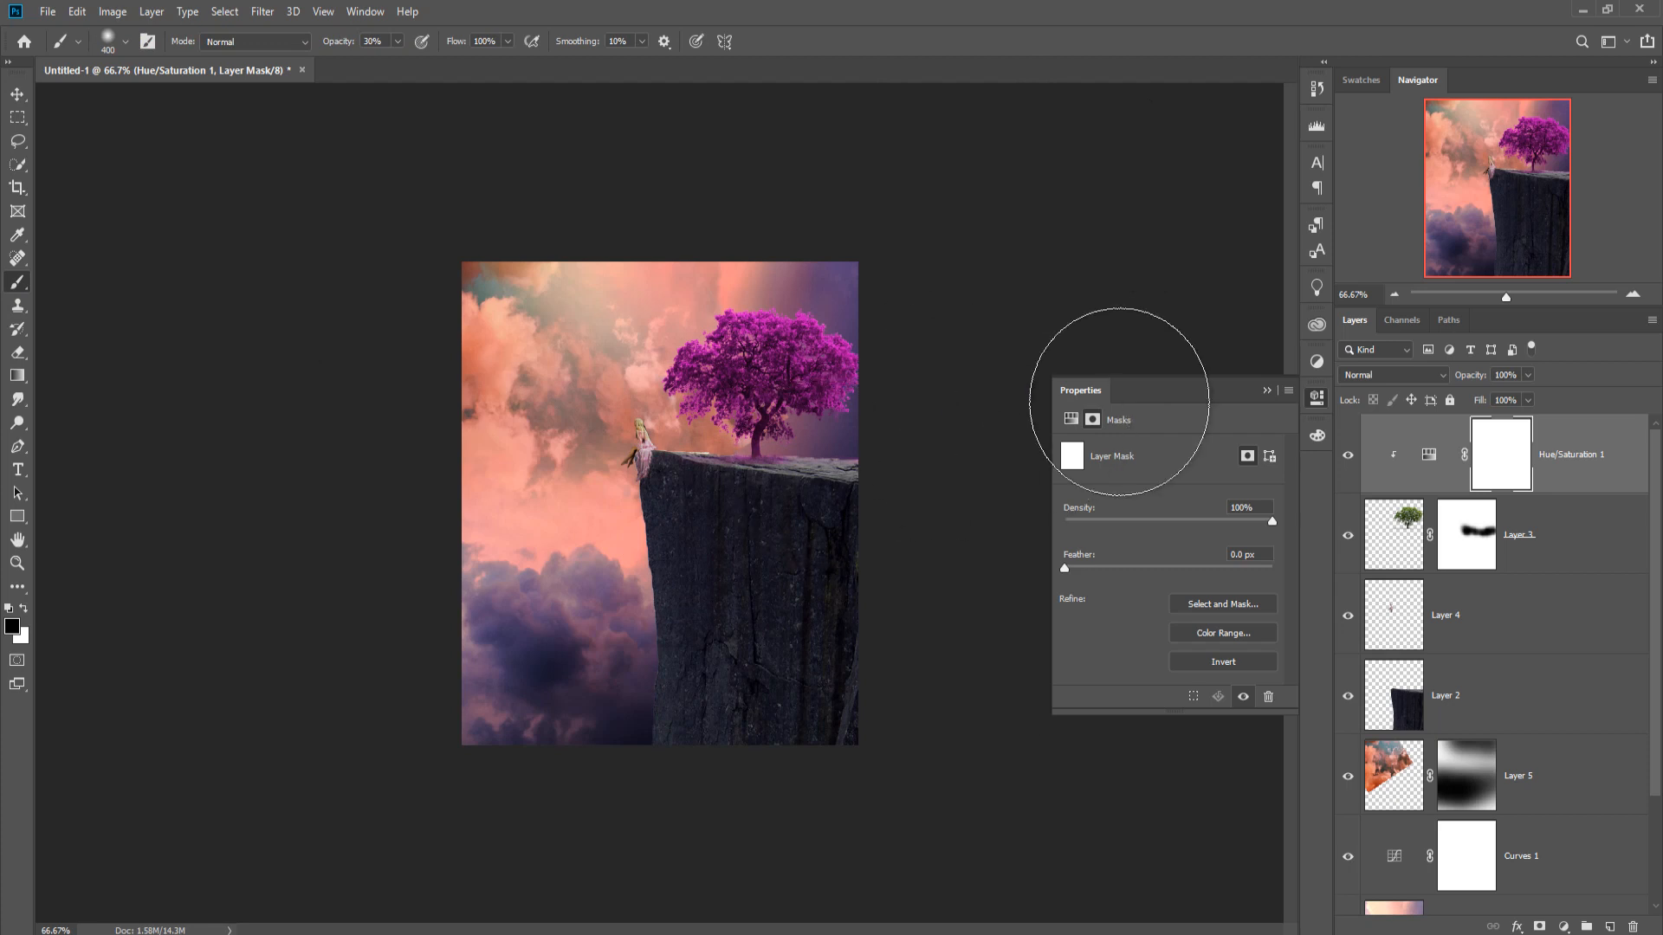
left_click(1267, 390)
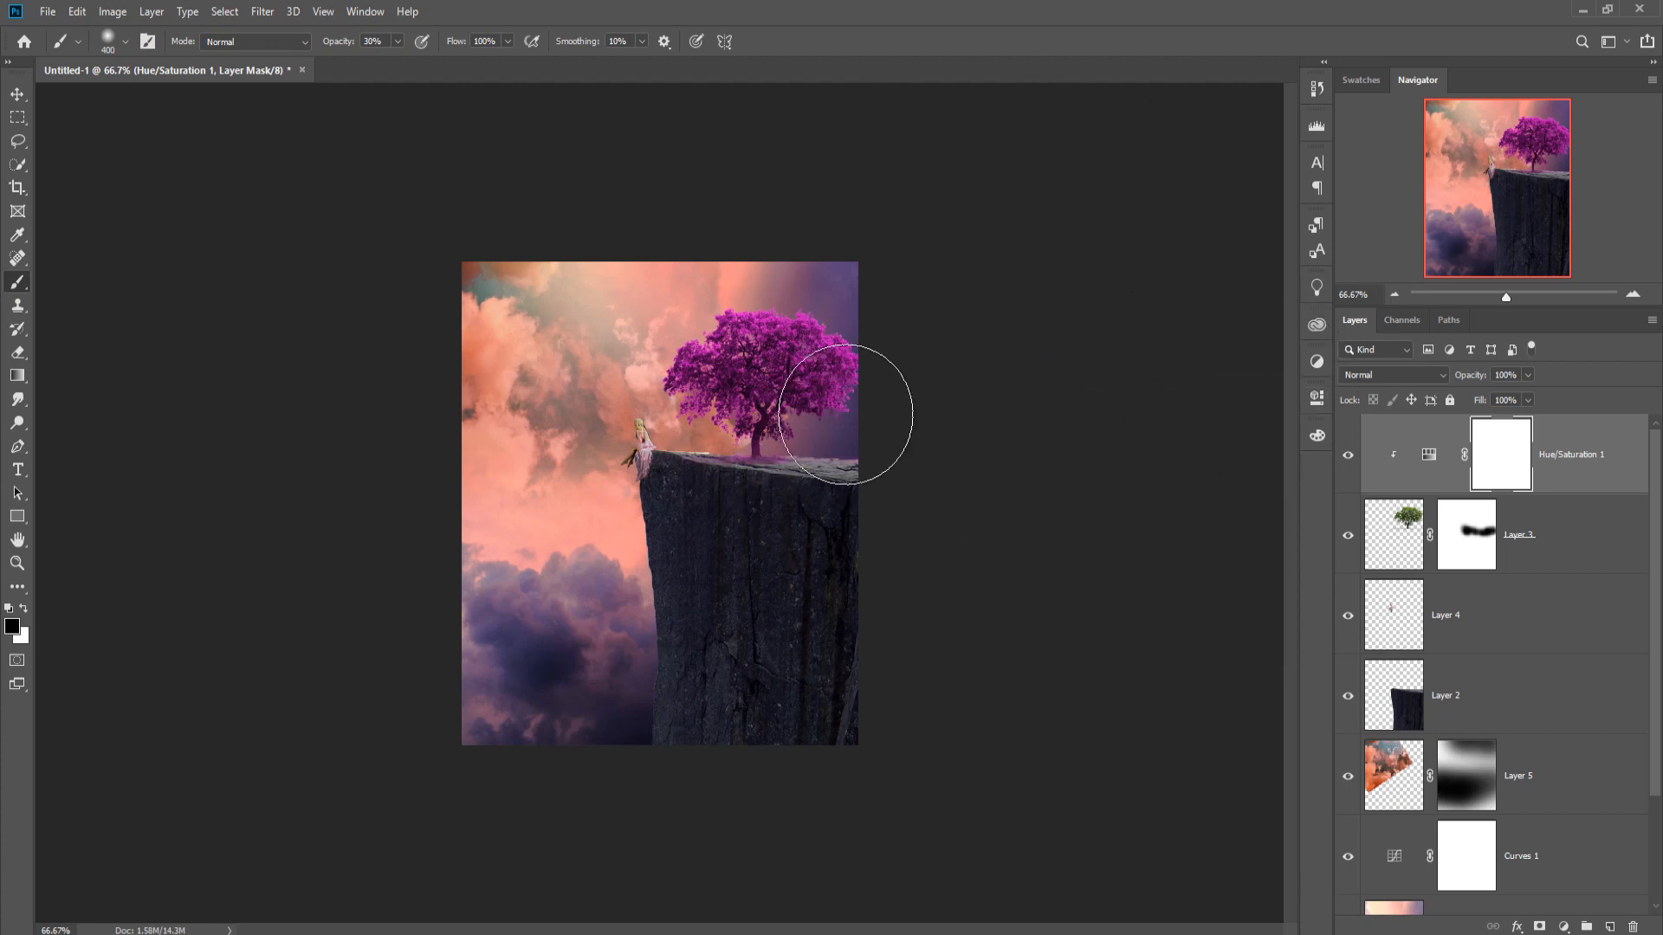
key("bracketleft")
key("bracketleft")
key("bracketleft")
key("bracketleft")
key("bracketleft")
key("bracketleft")
key("bracketleft")
key("bracketleft")
key("bracketleft")
left_click(398, 41)
left_click_drag(395, 61, 483, 72)
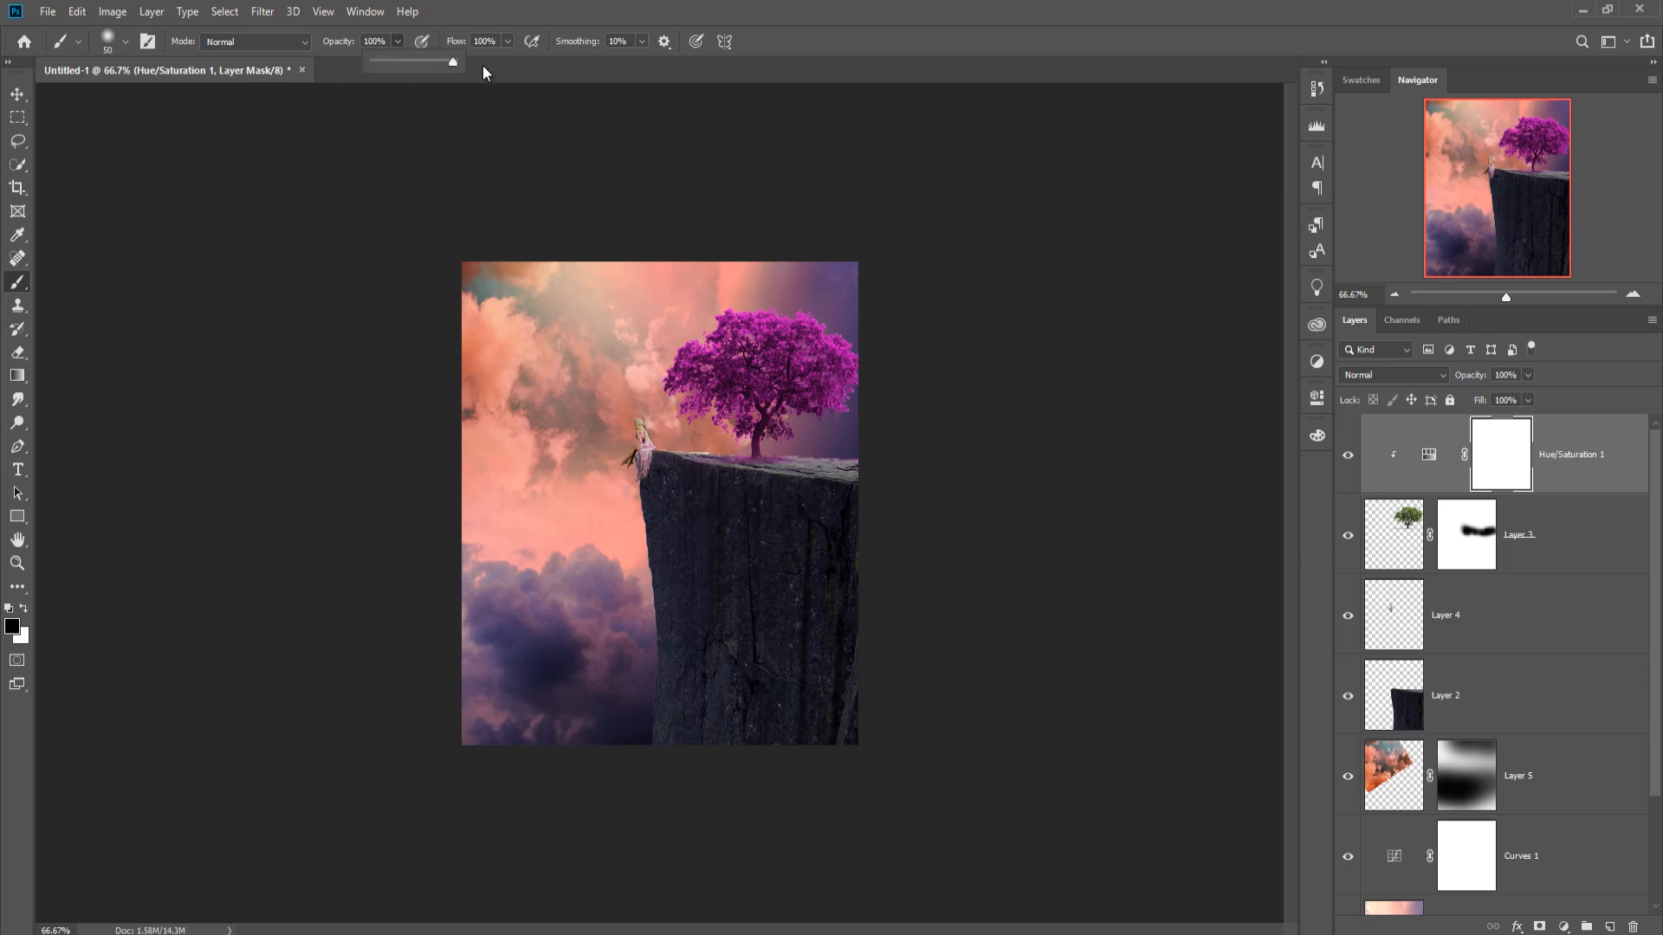
key("ctrl+plus")
key("ctrl+plus")
key("ctrl+plus")
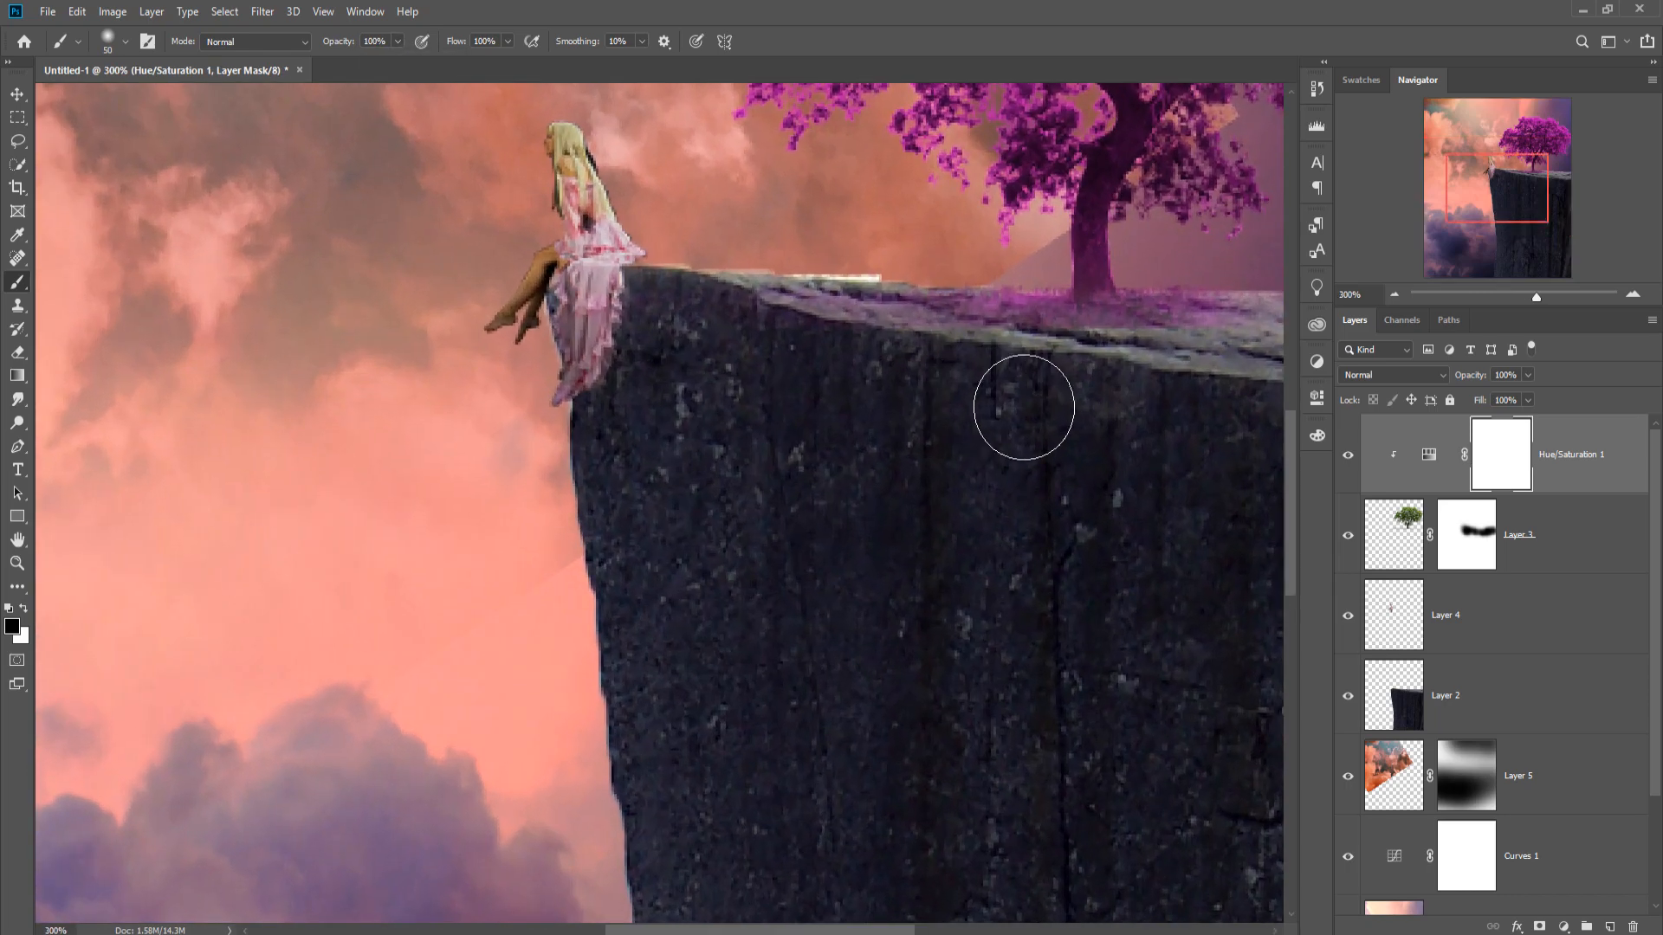
left_click_drag(1032, 431, 639, 795)
key("bracketleft")
key("bracketleft")
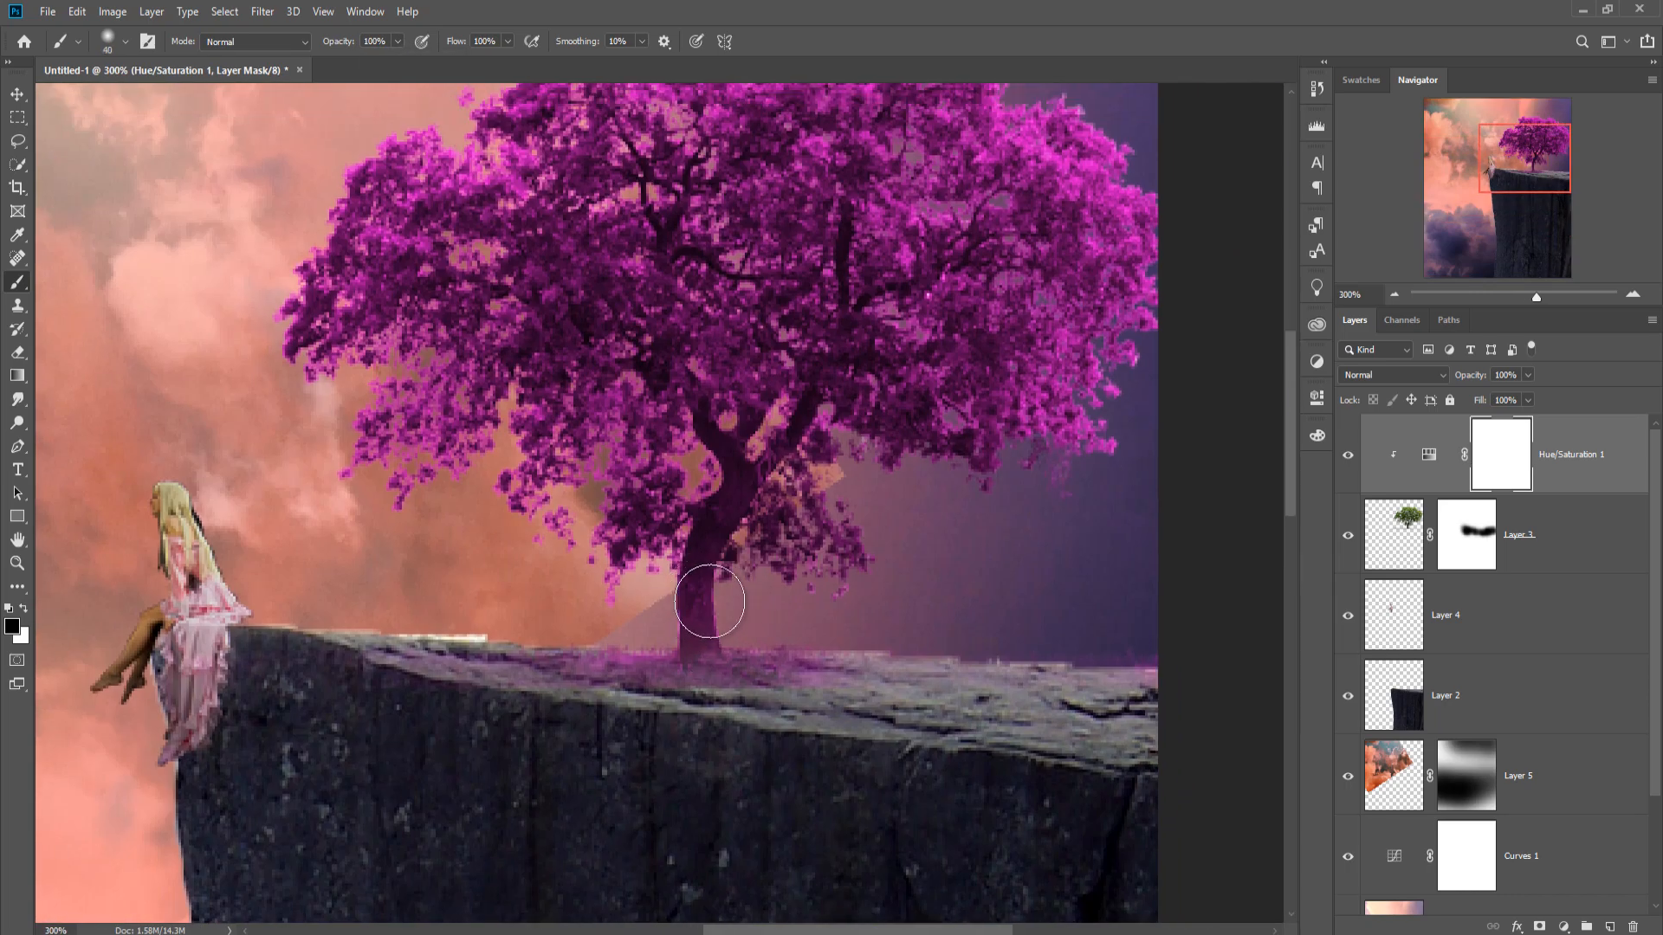
key("bracketleft")
mouse_move(703, 606)
left_mouse_down()
mouse_move(700, 537)
mouse_move(688, 605)
mouse_move(700, 518)
mouse_move(730, 492)
left_mouse_up()
key("bracketleft")
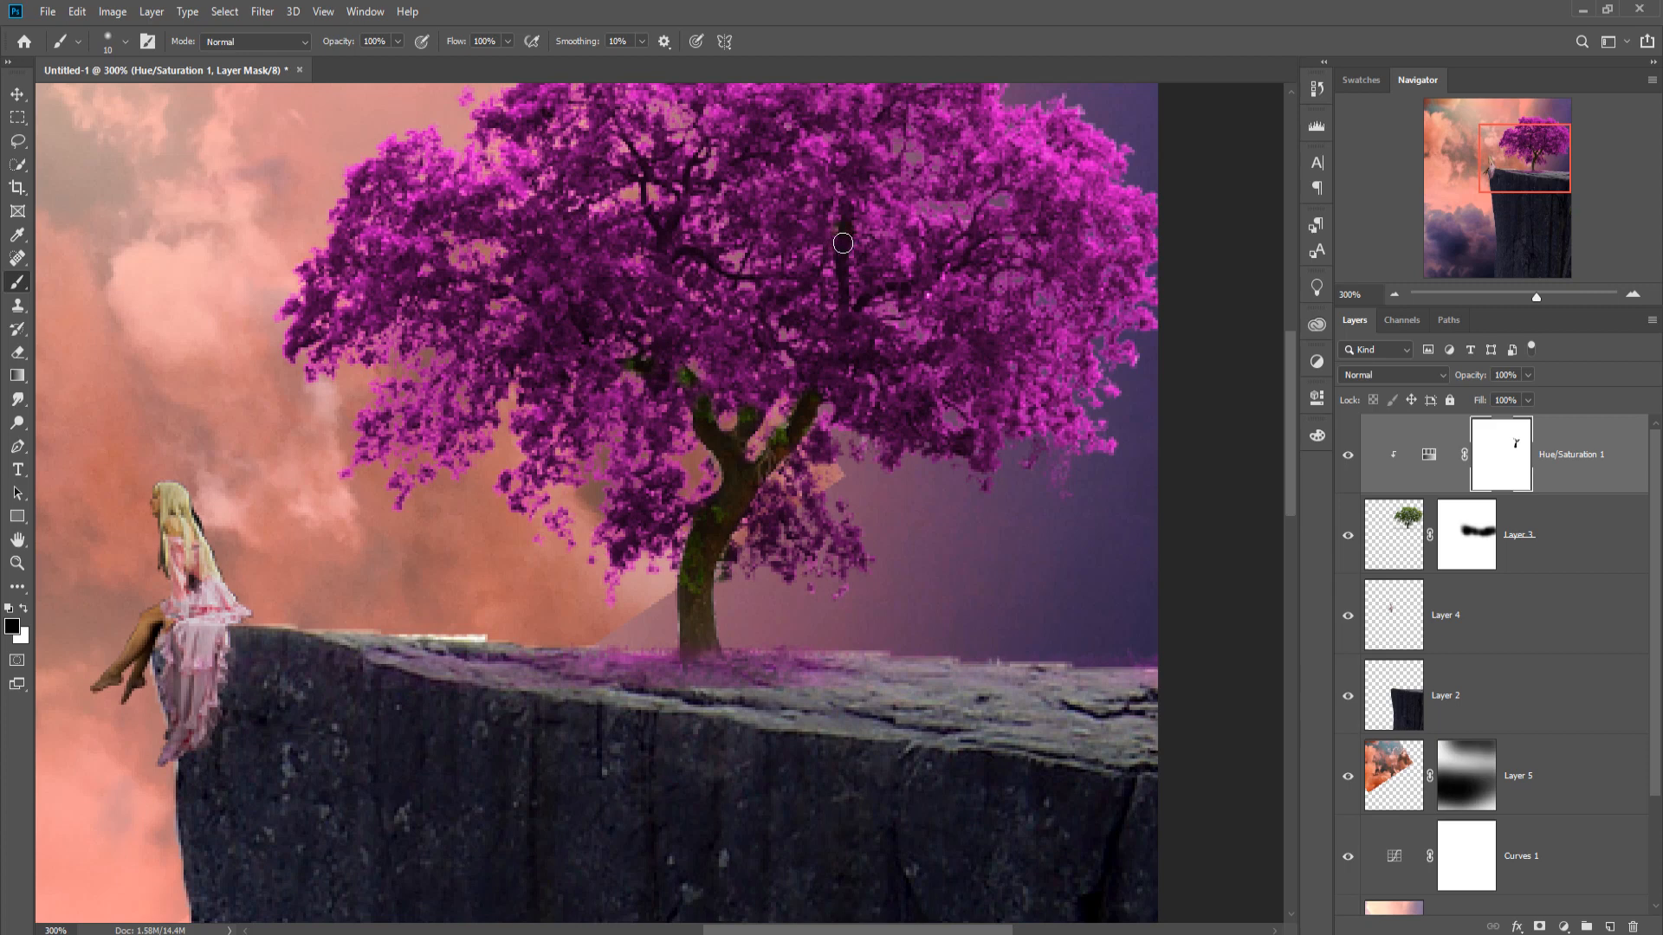
left_click_drag(843, 244, 841, 287)
Select the woman on her layer with the Quick Selection tool and open the selection in Select and Mask.
left_click(14, 101)
key("ctrl+minus")
key("ctrl+minus")
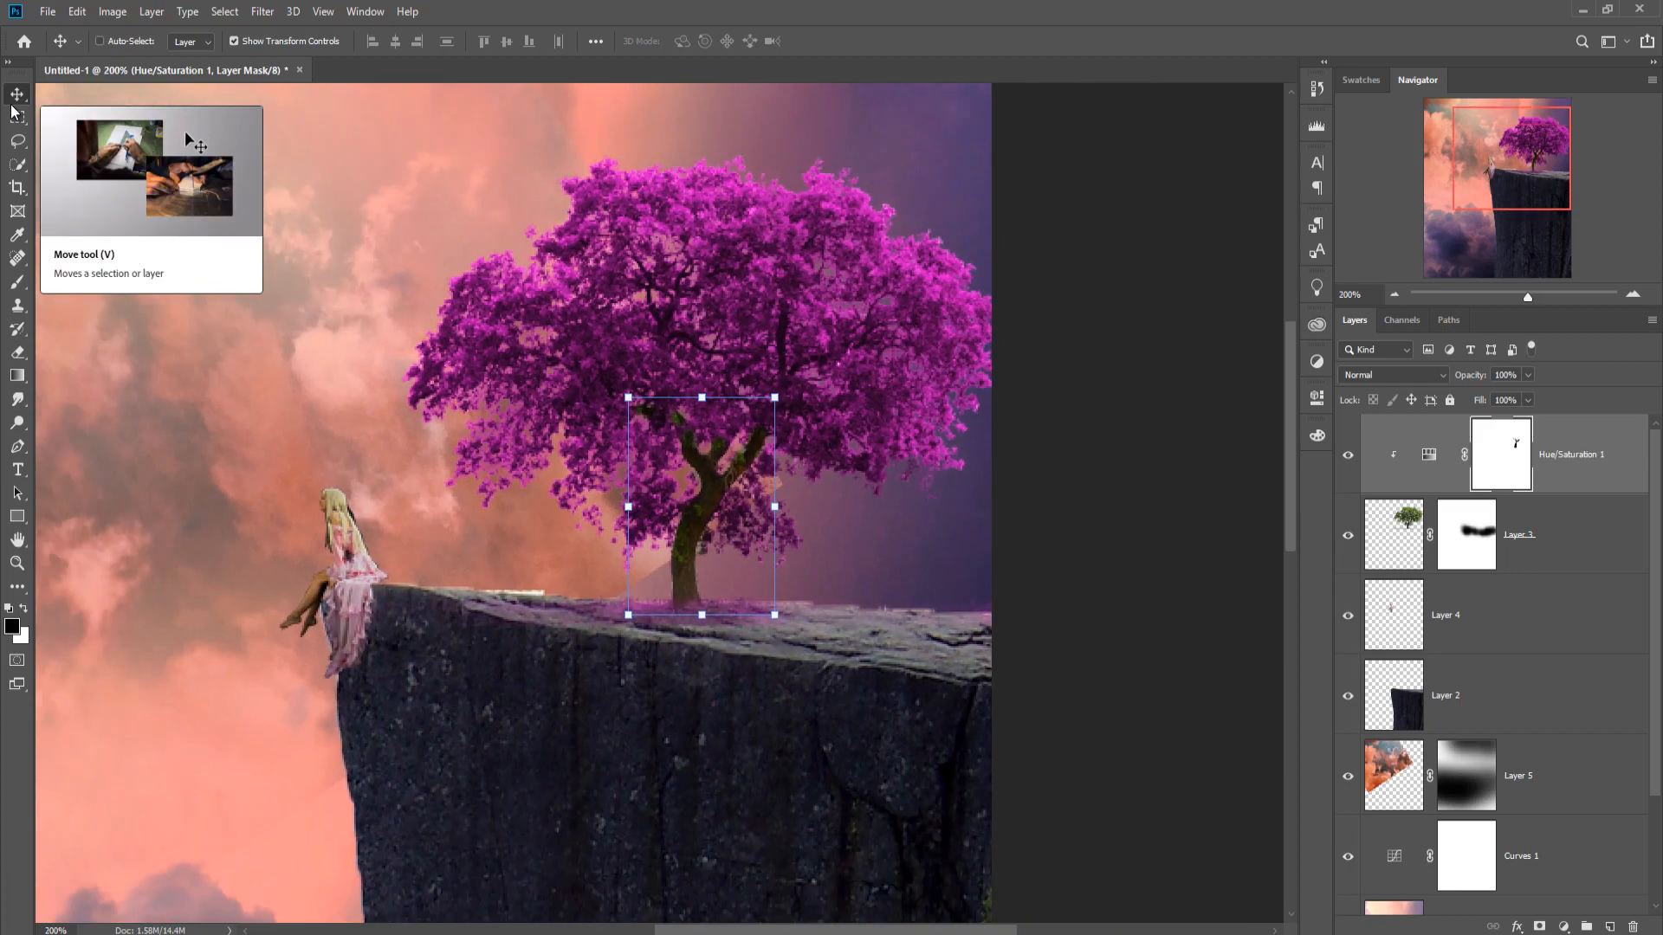
left_click(1408, 616)
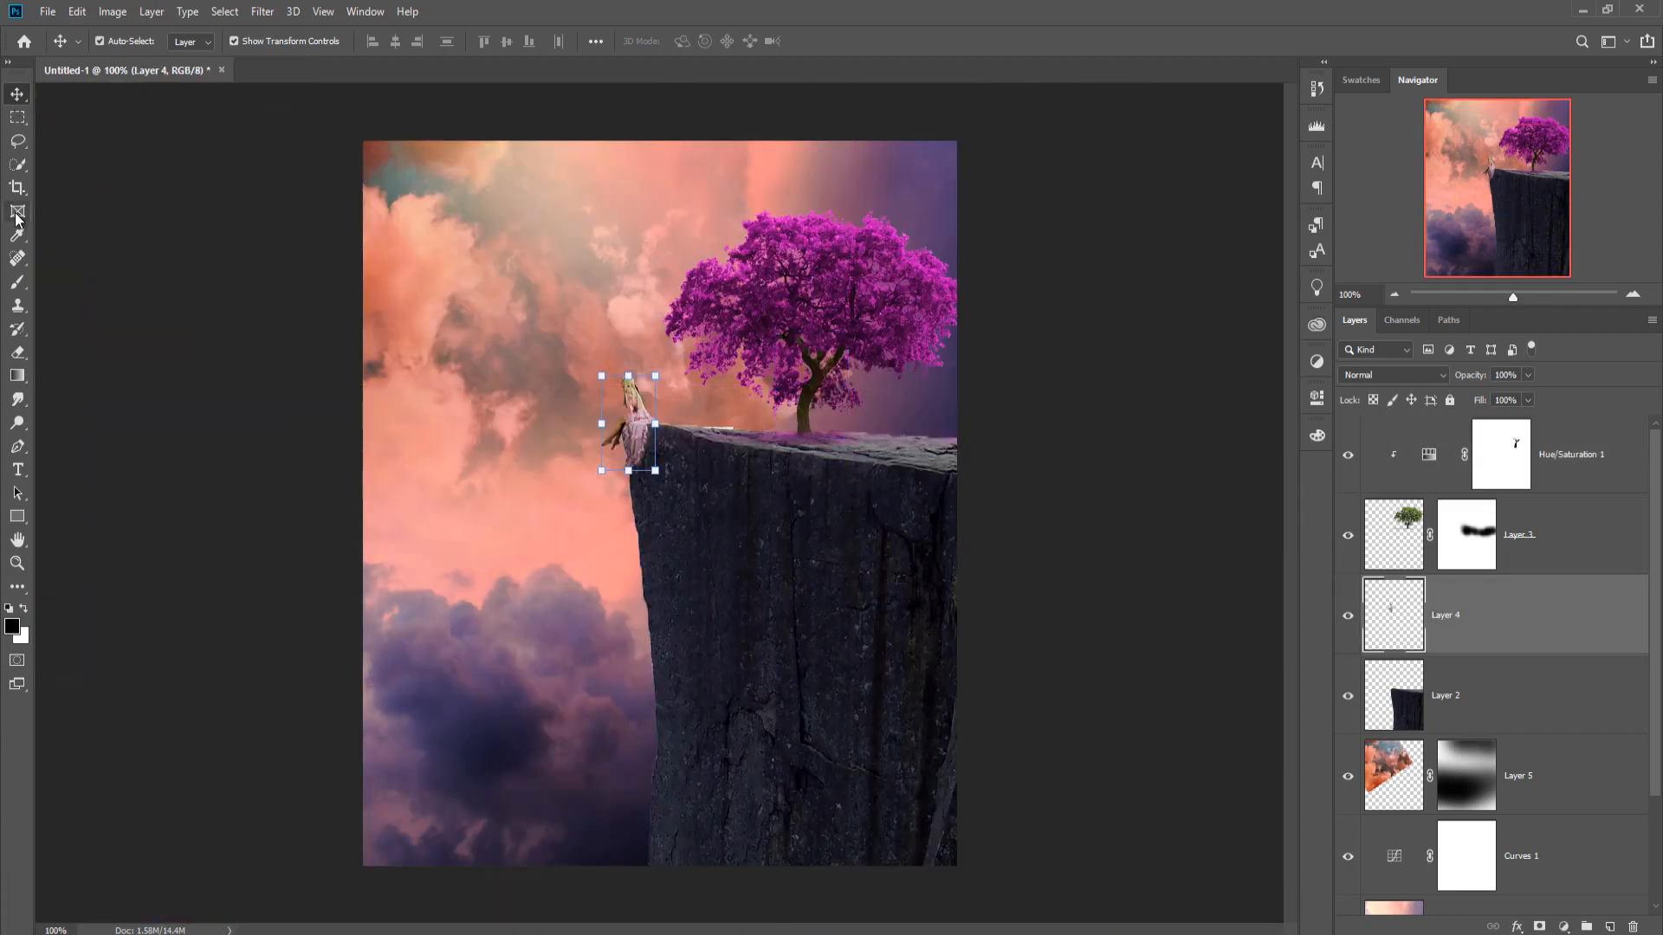
left_click(18, 163)
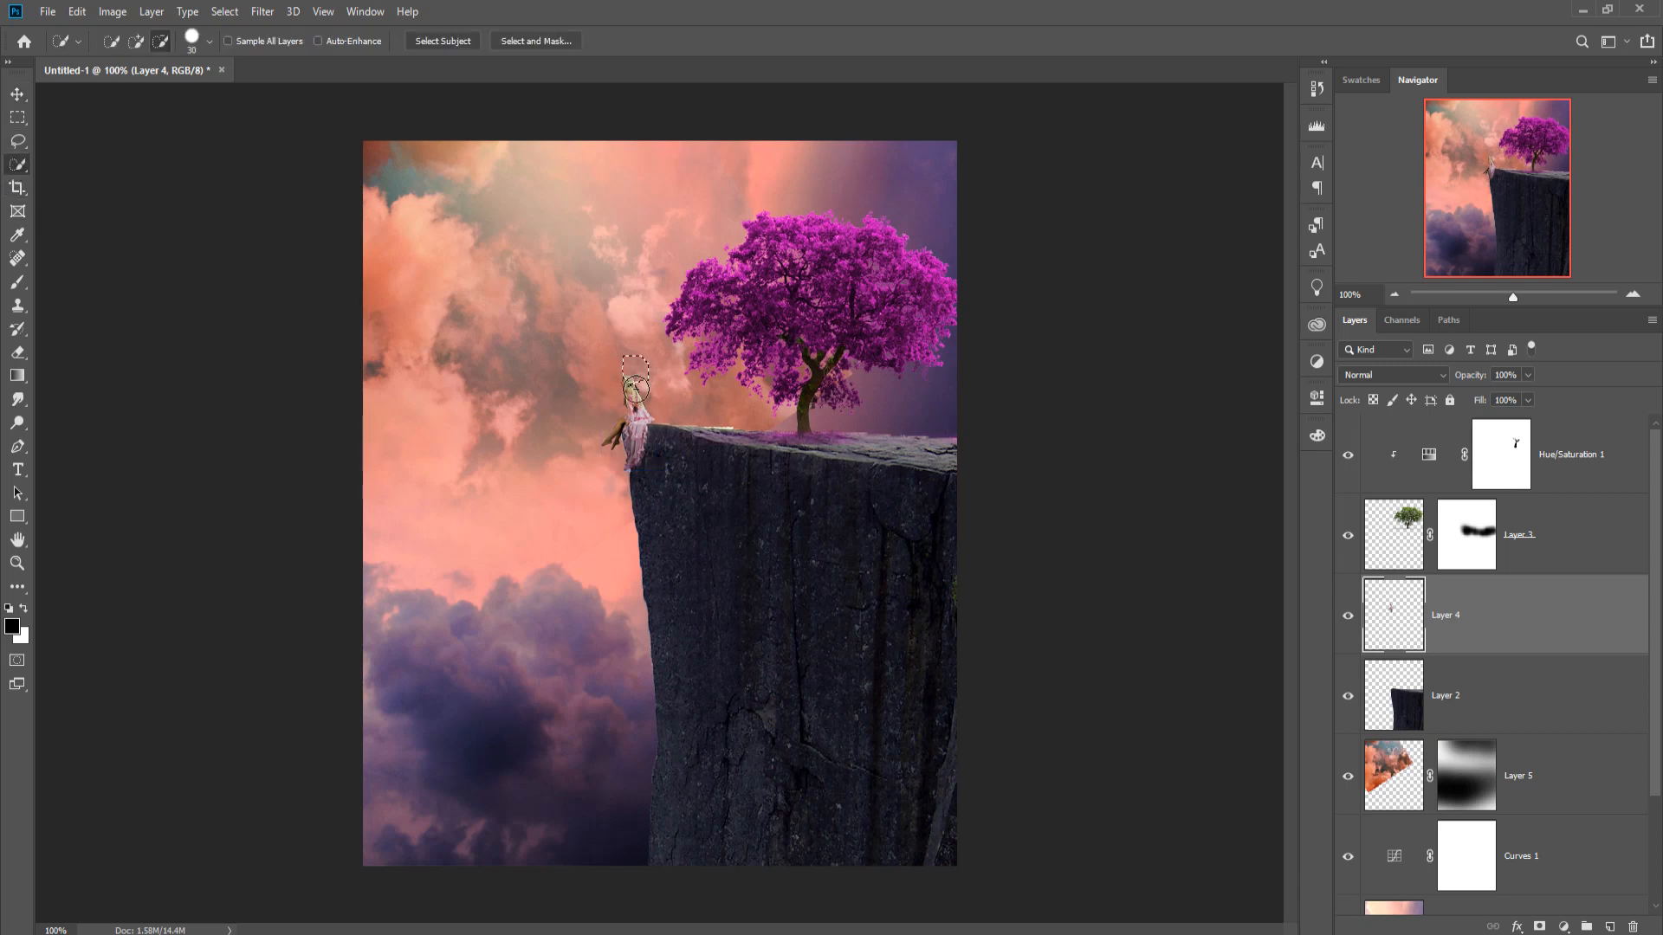
mouse_move(637, 381)
left_mouse_down()
mouse_move(611, 449)
mouse_move(634, 428)
left_mouse_up()
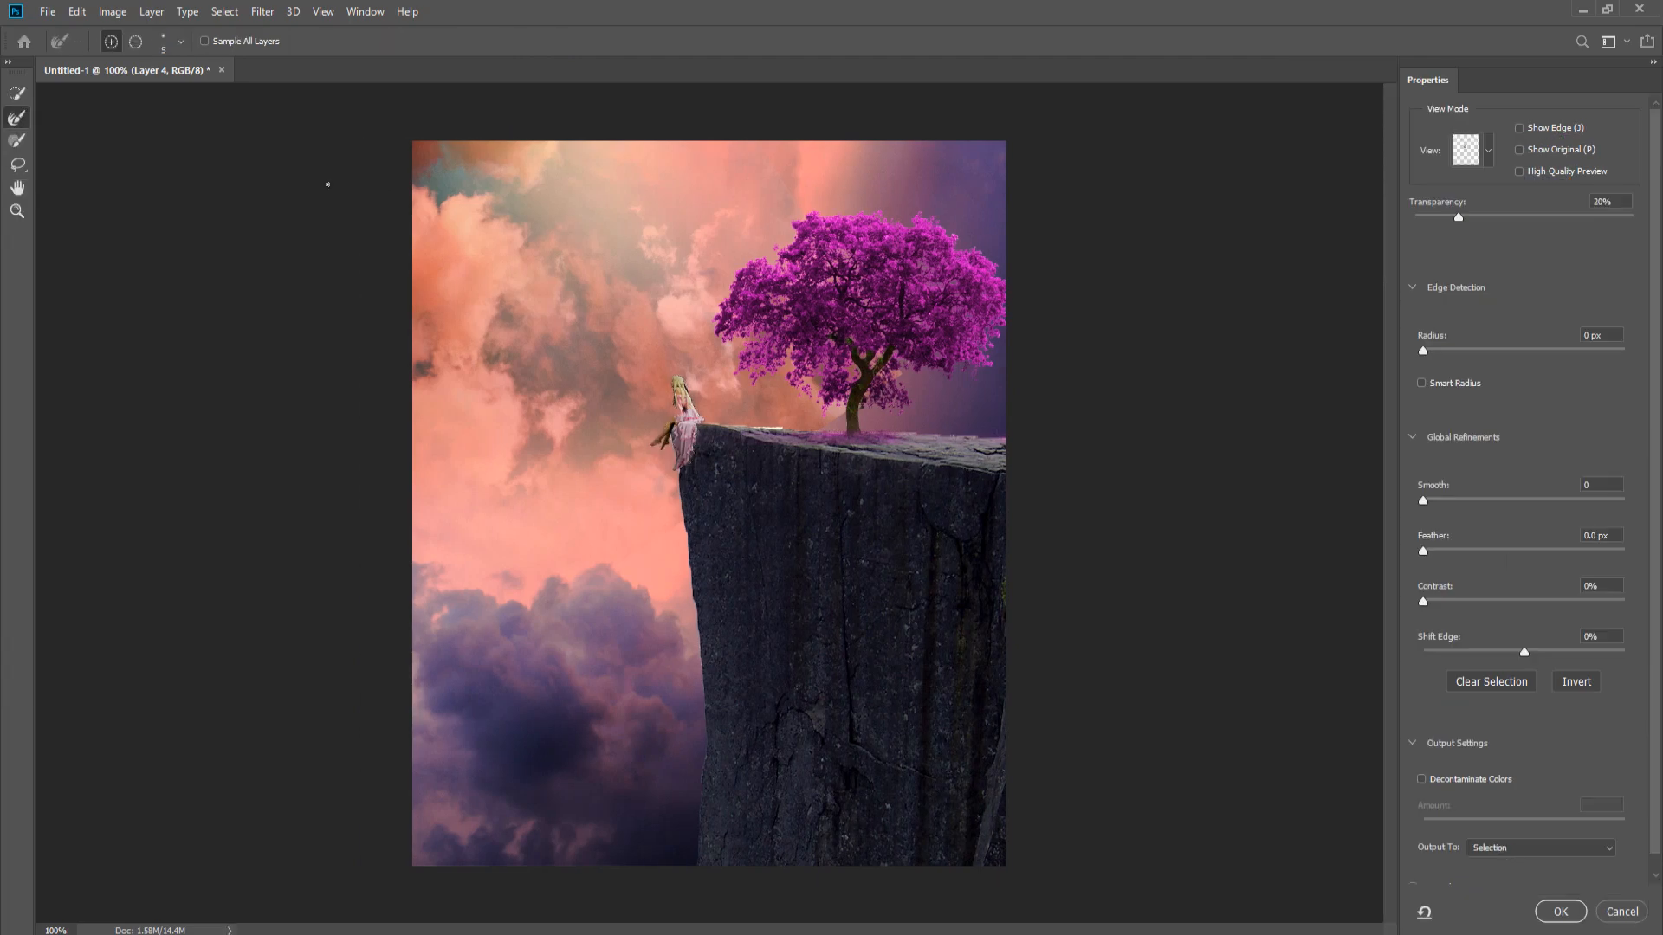
Output the woman's refined selection to a new layer with Decontaminate Colors enabled at 100%.
key("ctrl+equal")
key("ctrl+equal")
key("ctrl+equal")
key("ctrl+equal")
key("ctrl+equal")
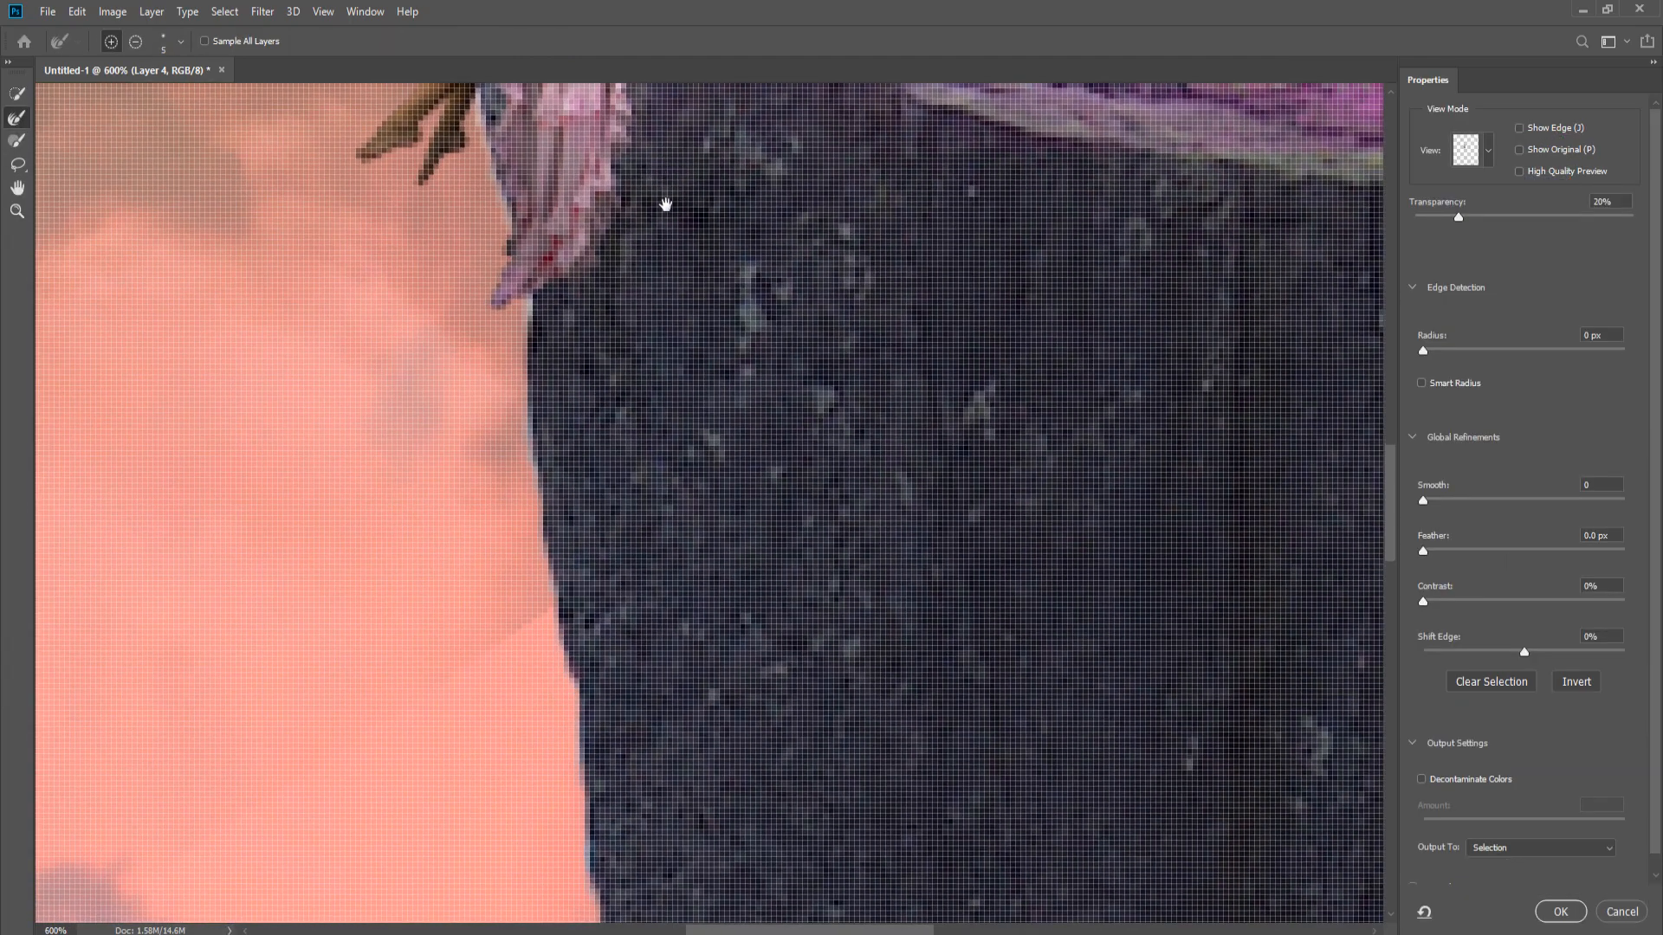
left_click_drag(665, 204, 667, 574)
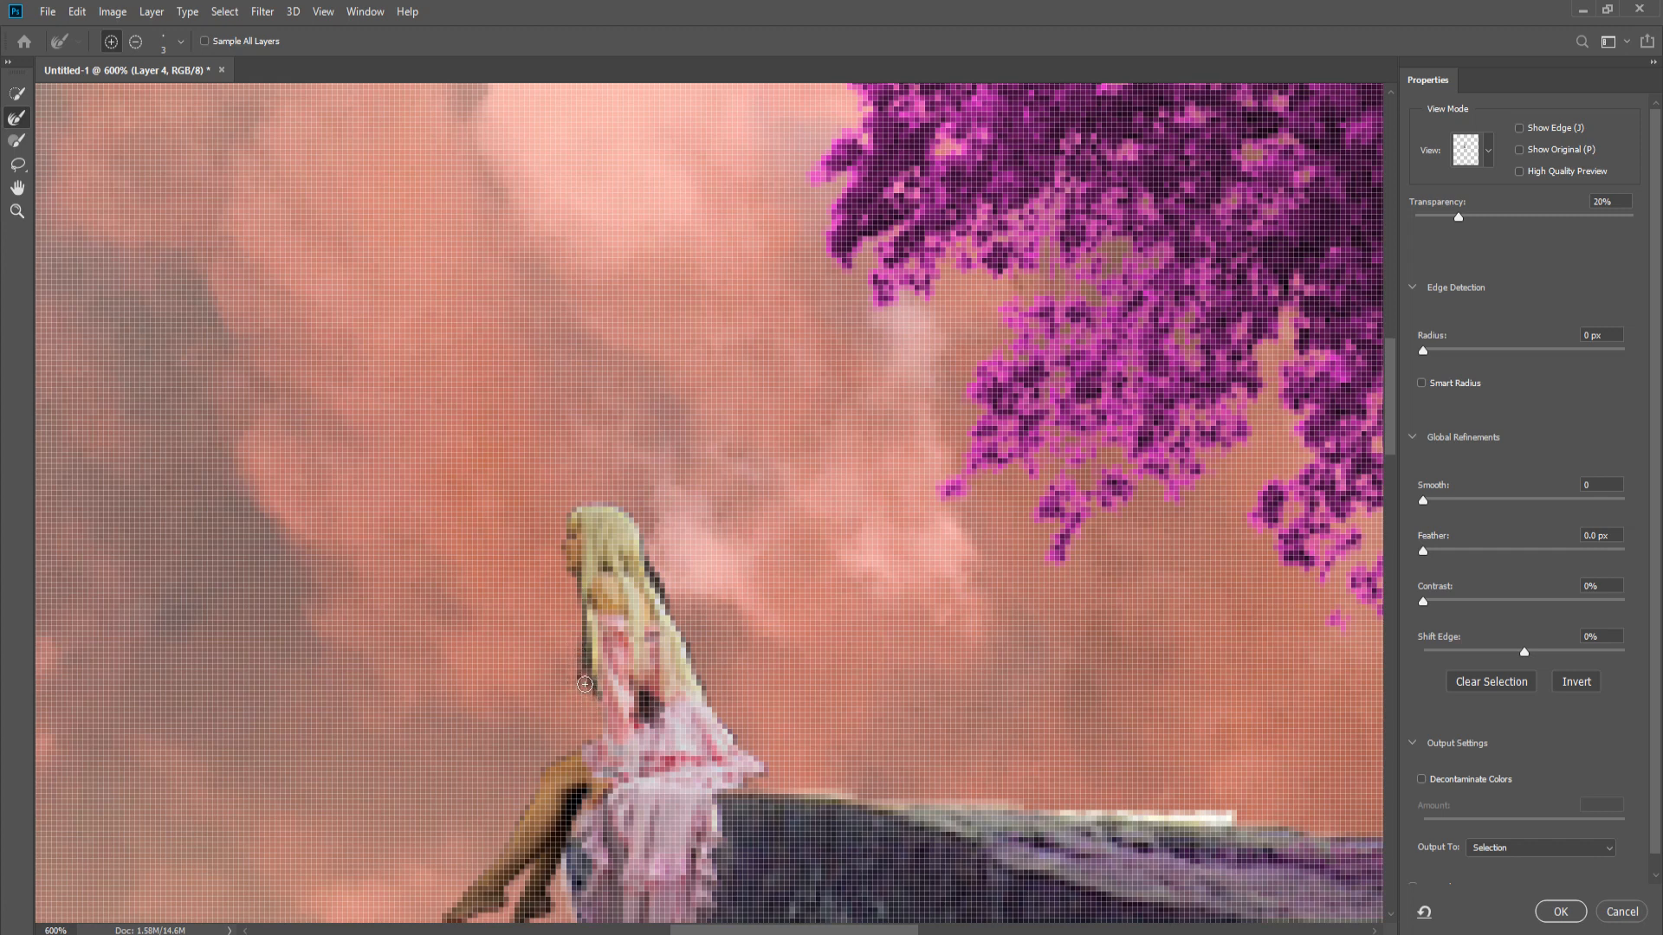
left_click(1422, 779)
left_click(1493, 847)
left_click(1501, 890)
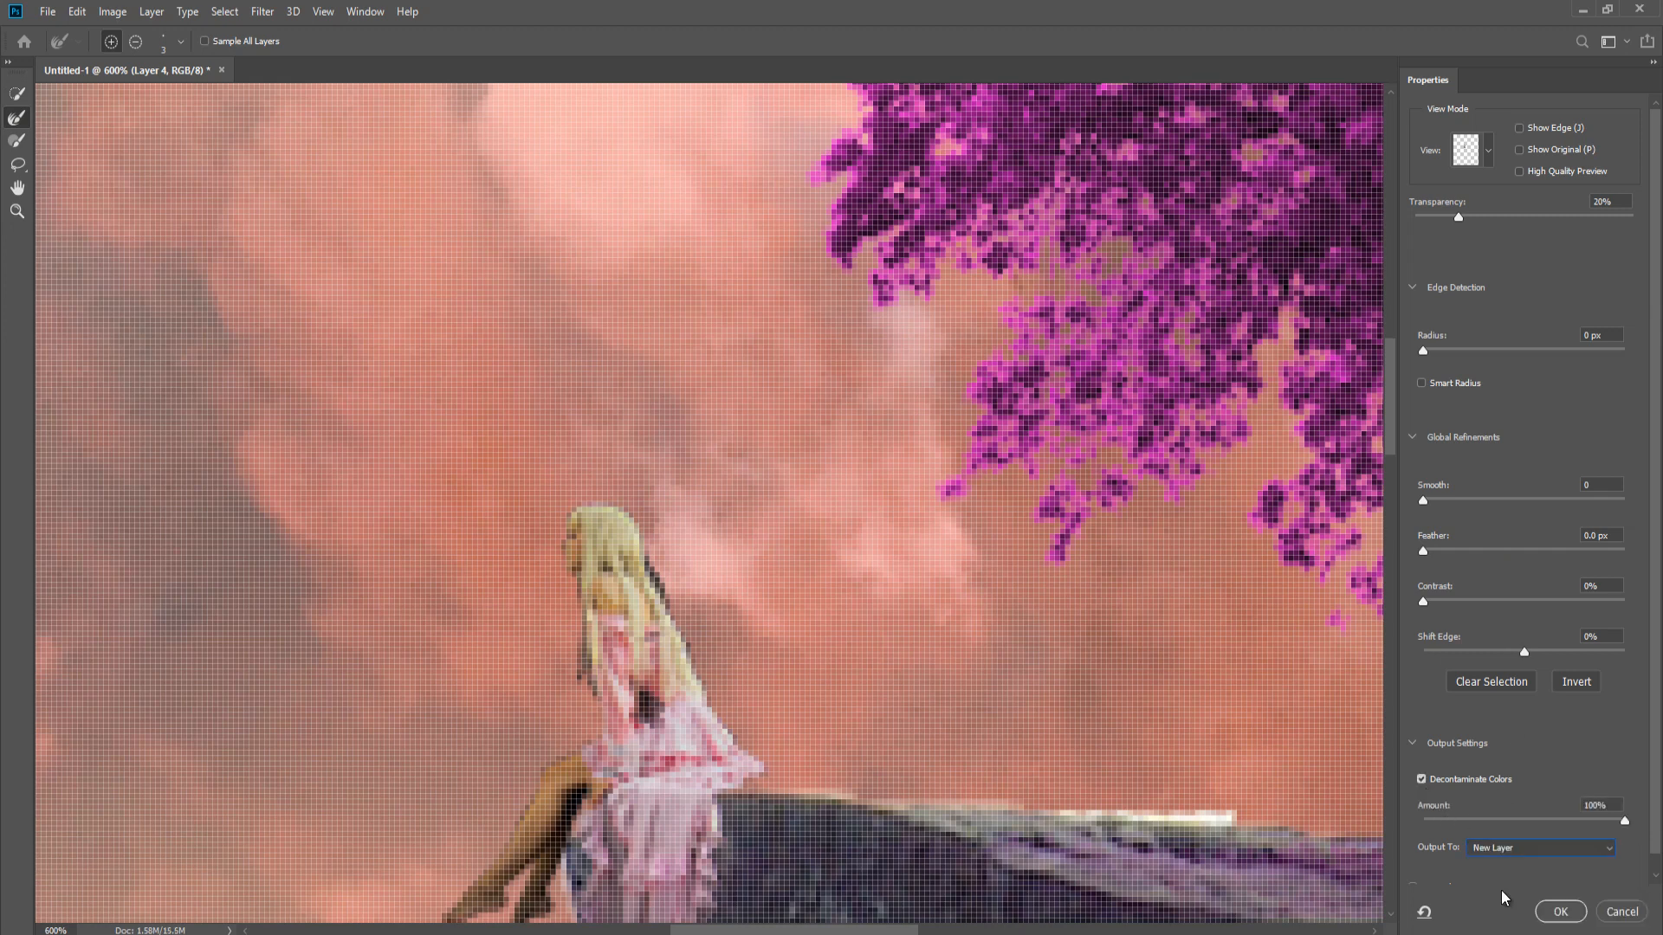
left_click(1561, 912)
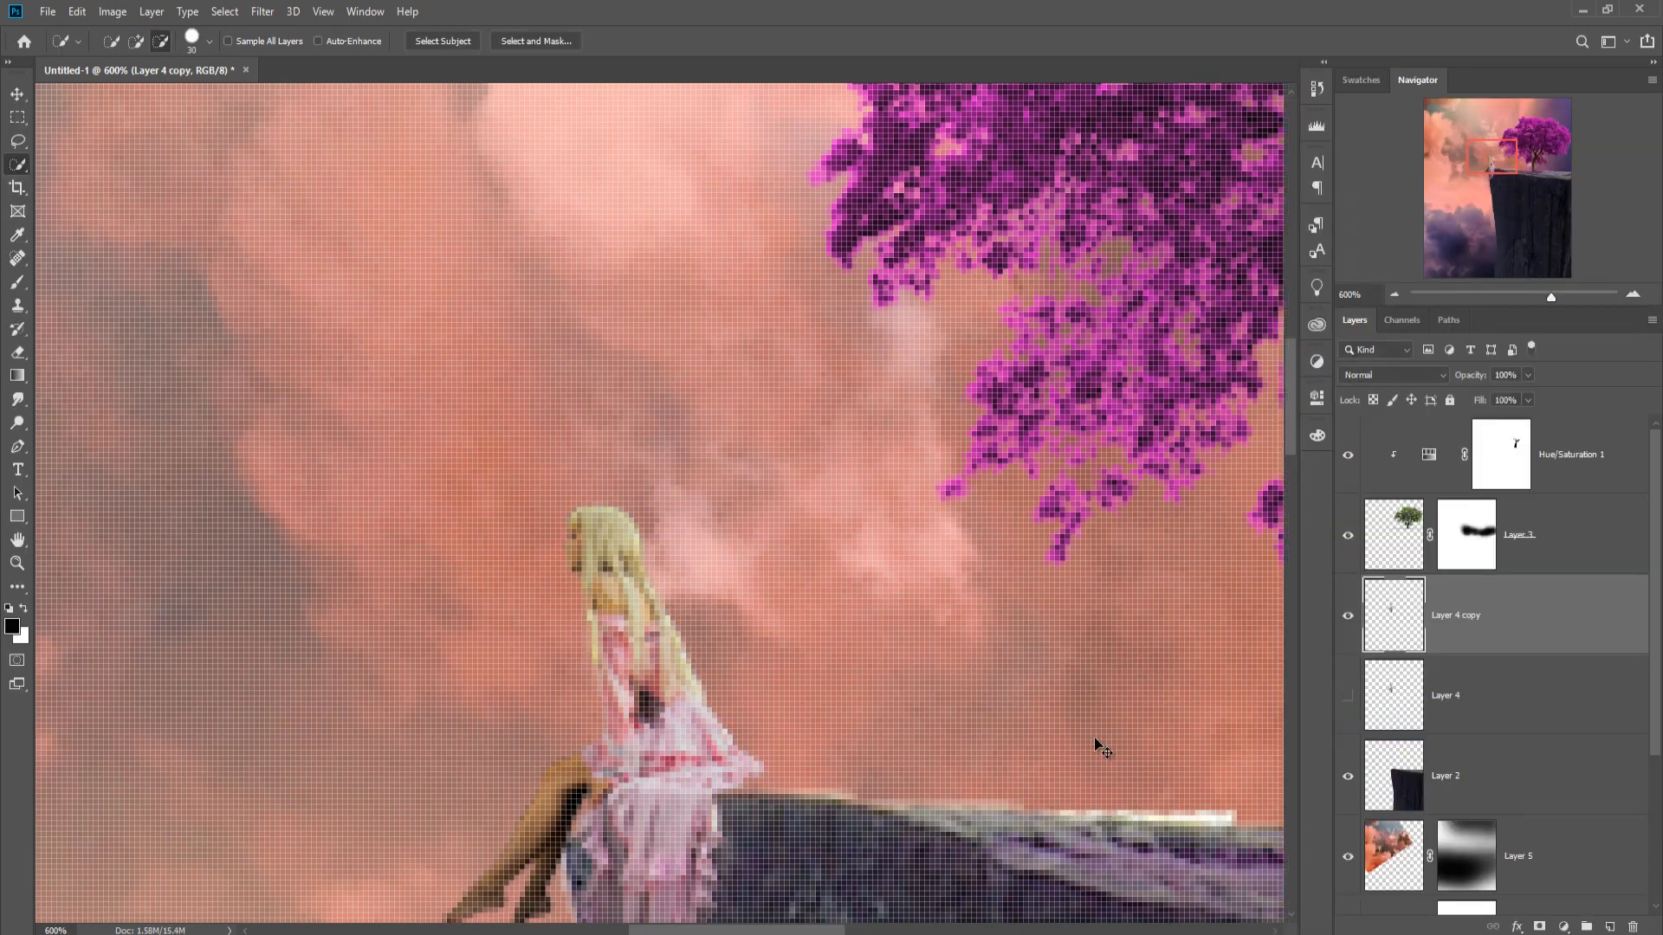
Add an empty layer above the Hue/Saturation adjustment at the top of the layer stack.
key("ctrl+minus")
key("ctrl+minus")
key("ctrl+minus")
key("ctrl+minus")
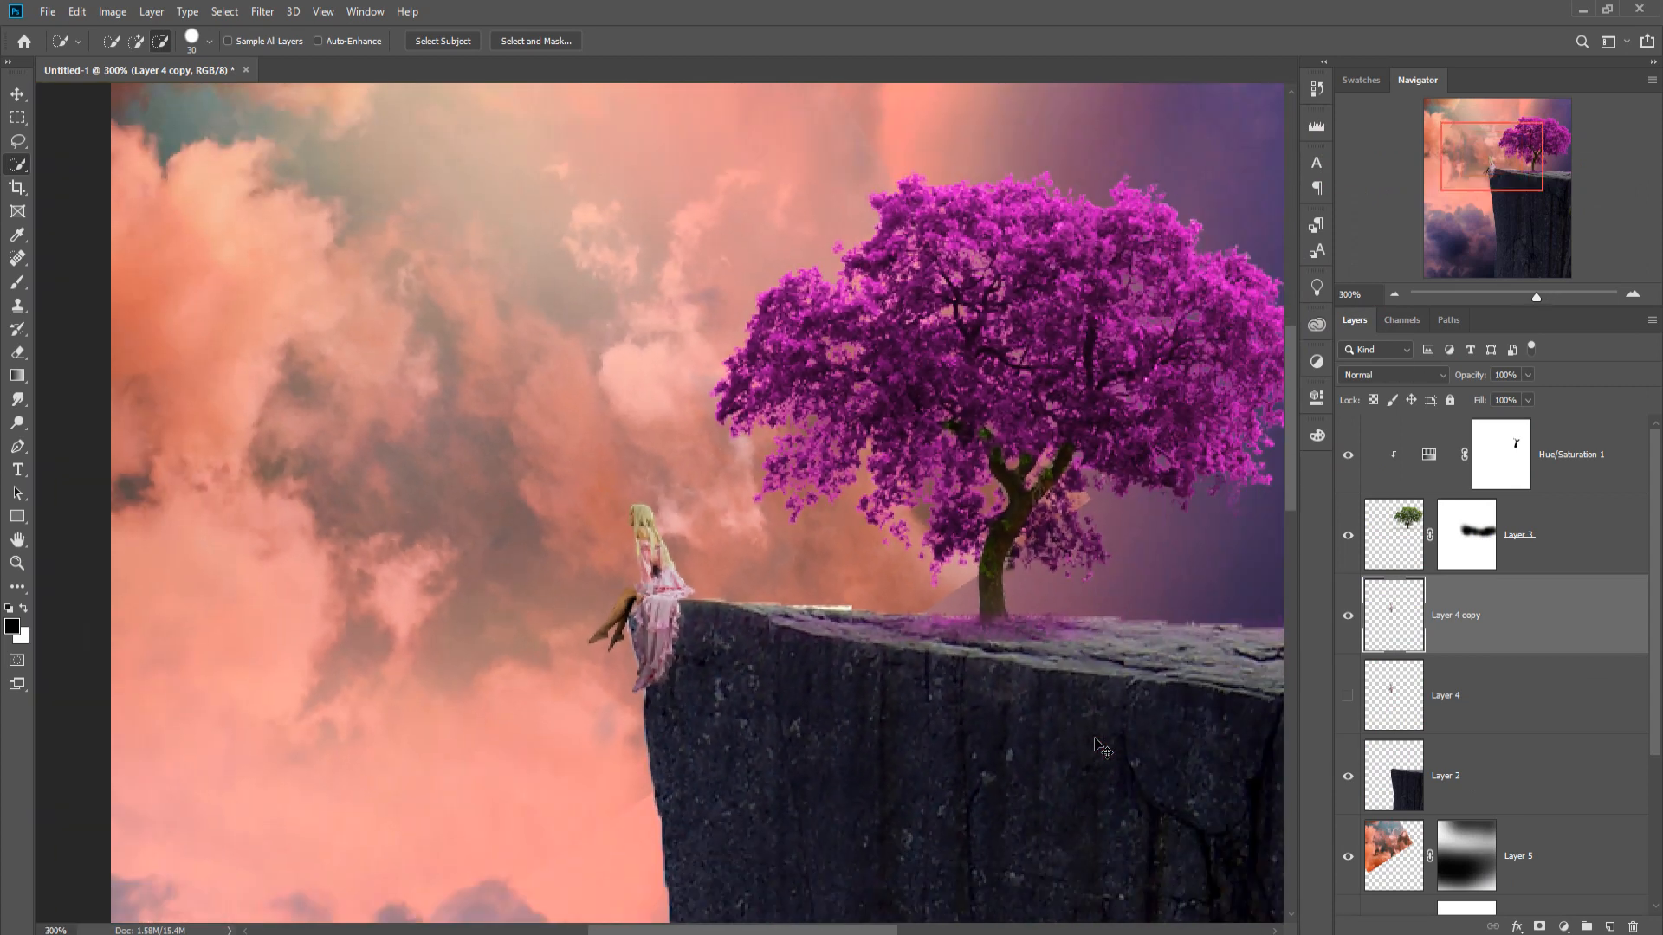
key("ctrl+minus")
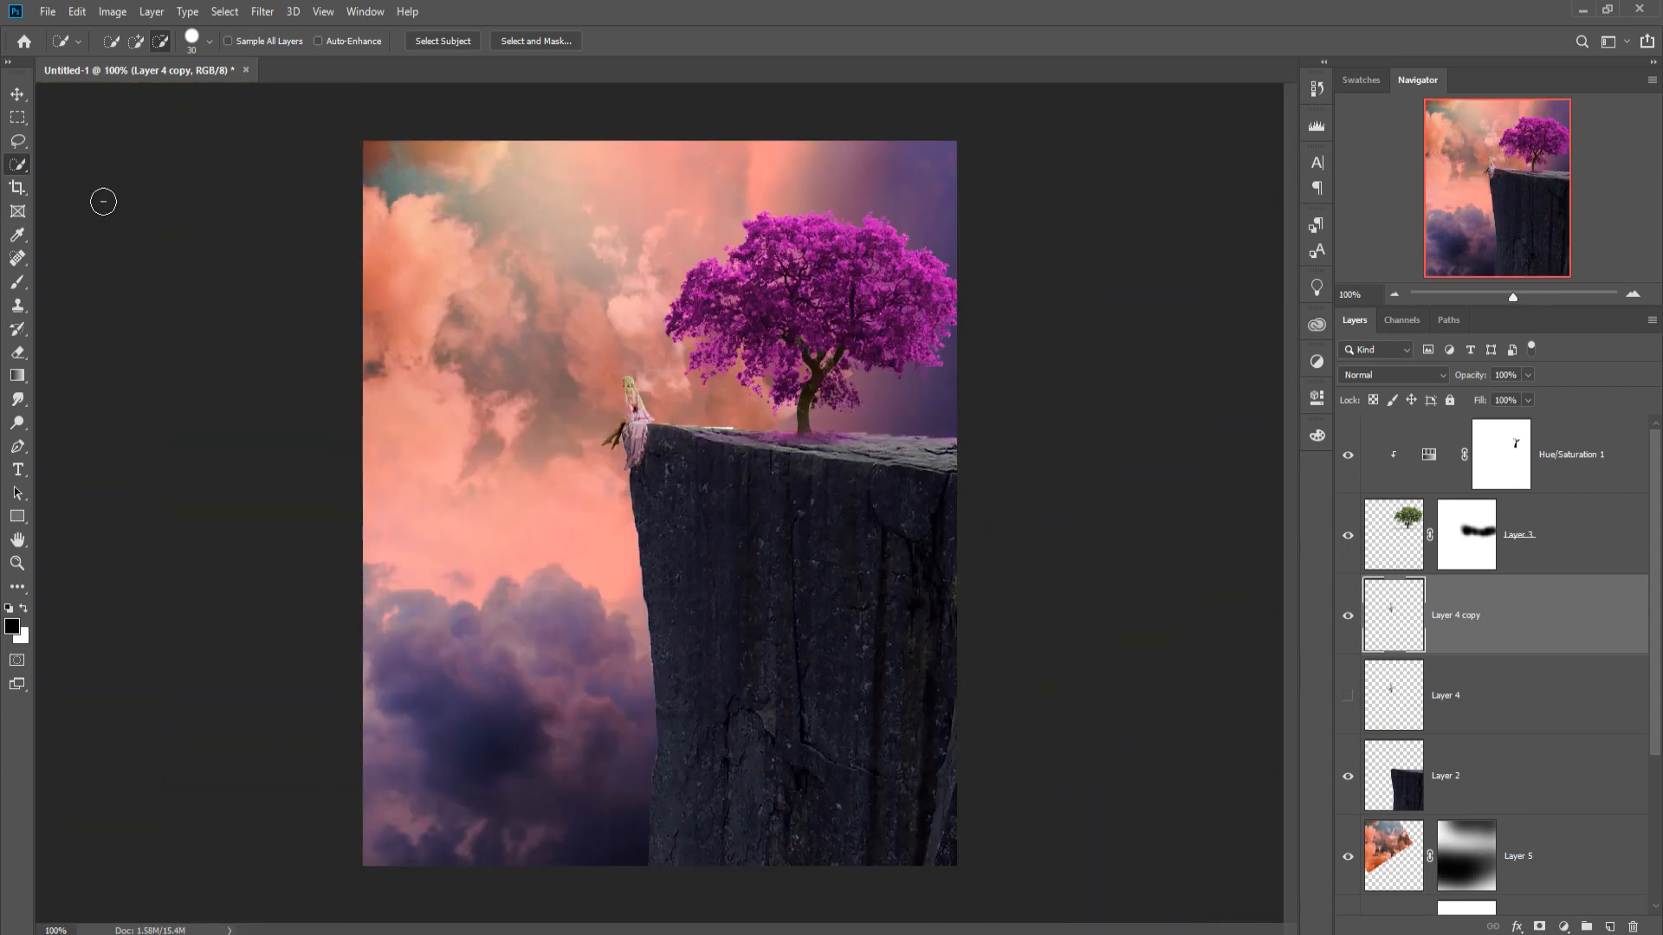
left_click(17, 94)
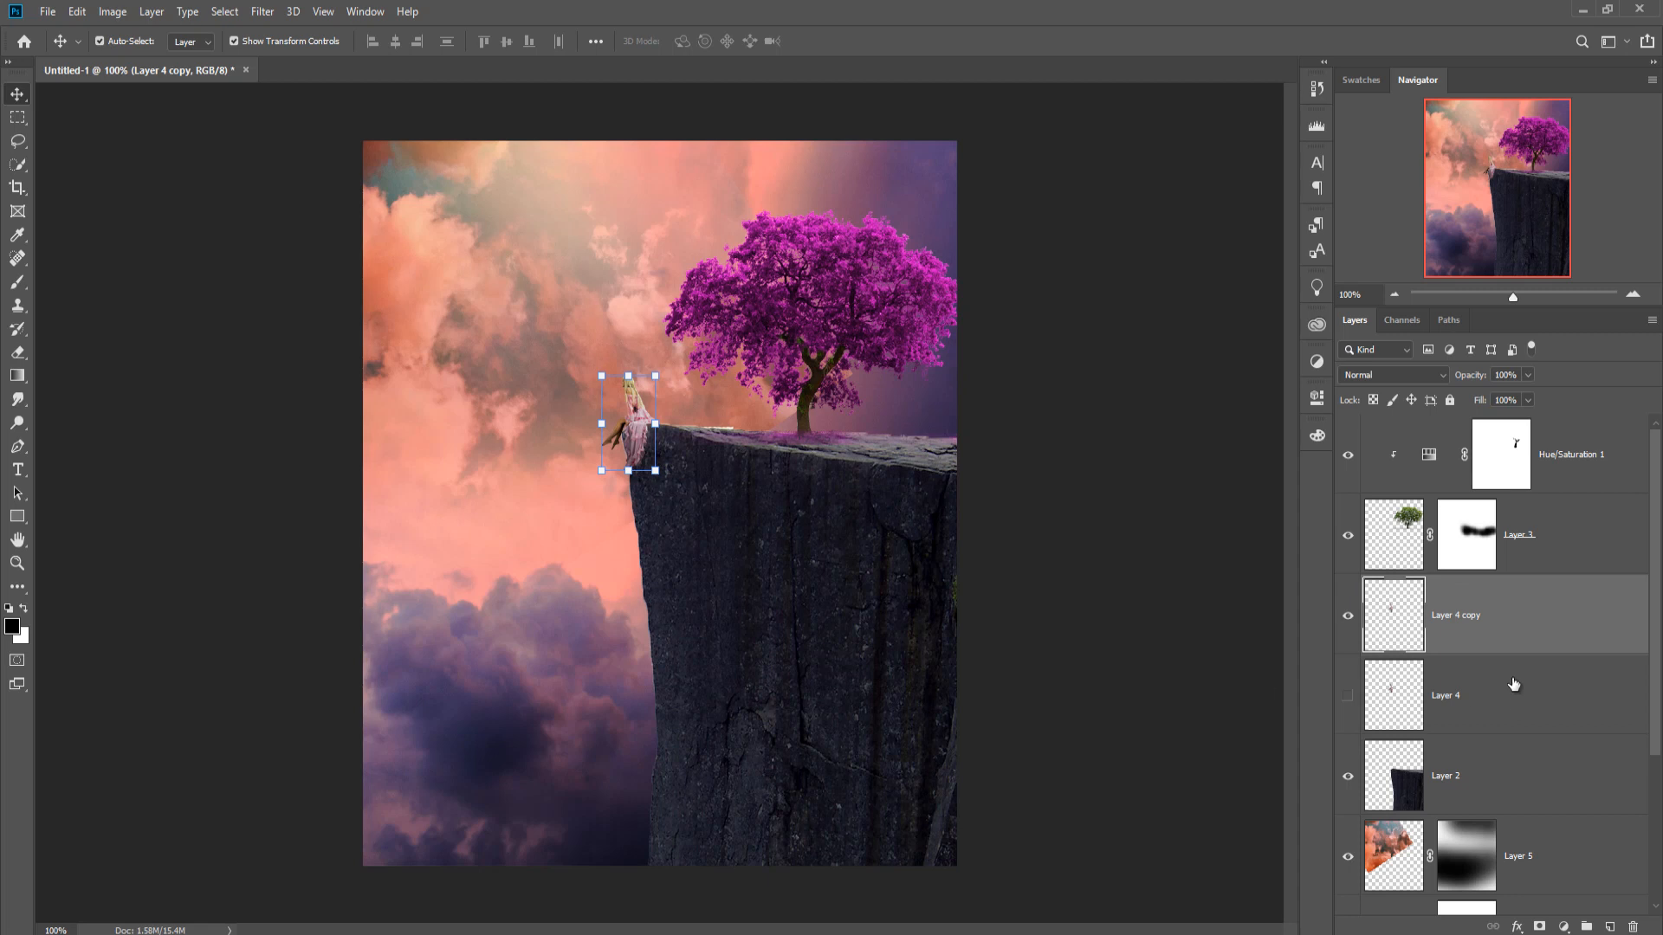
left_click(1580, 470)
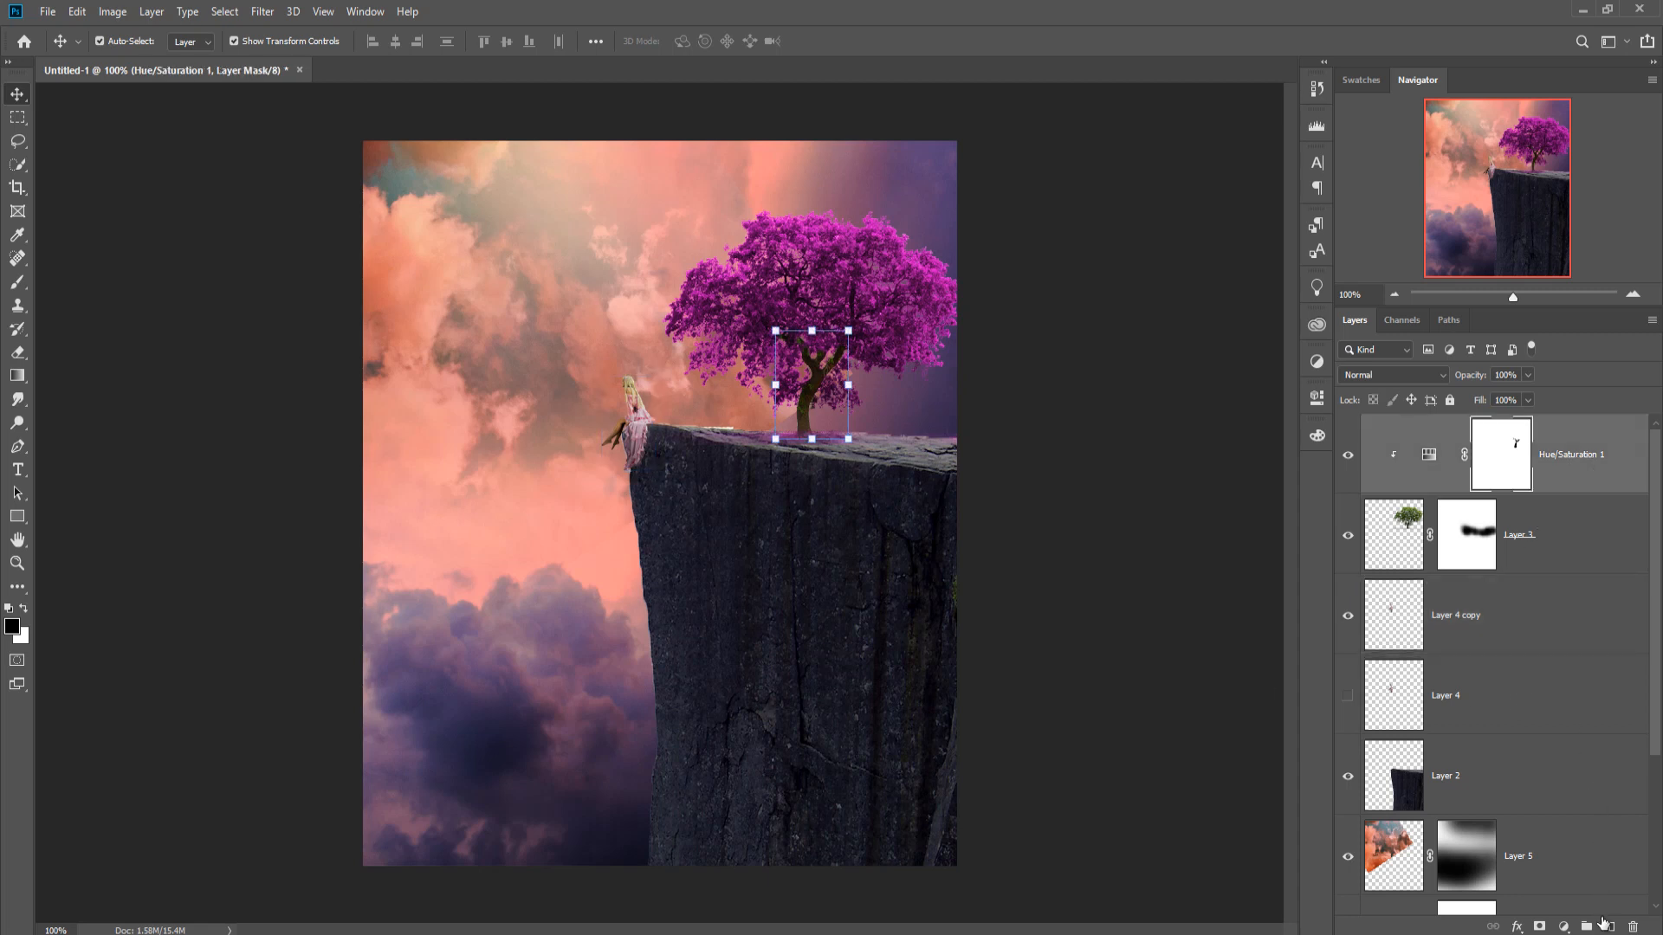
left_click(1606, 925)
Darken the cliff, lower clouds and sky on the new layer with a soft black 500 px brush at 8% opacity.
left_click(17, 283)
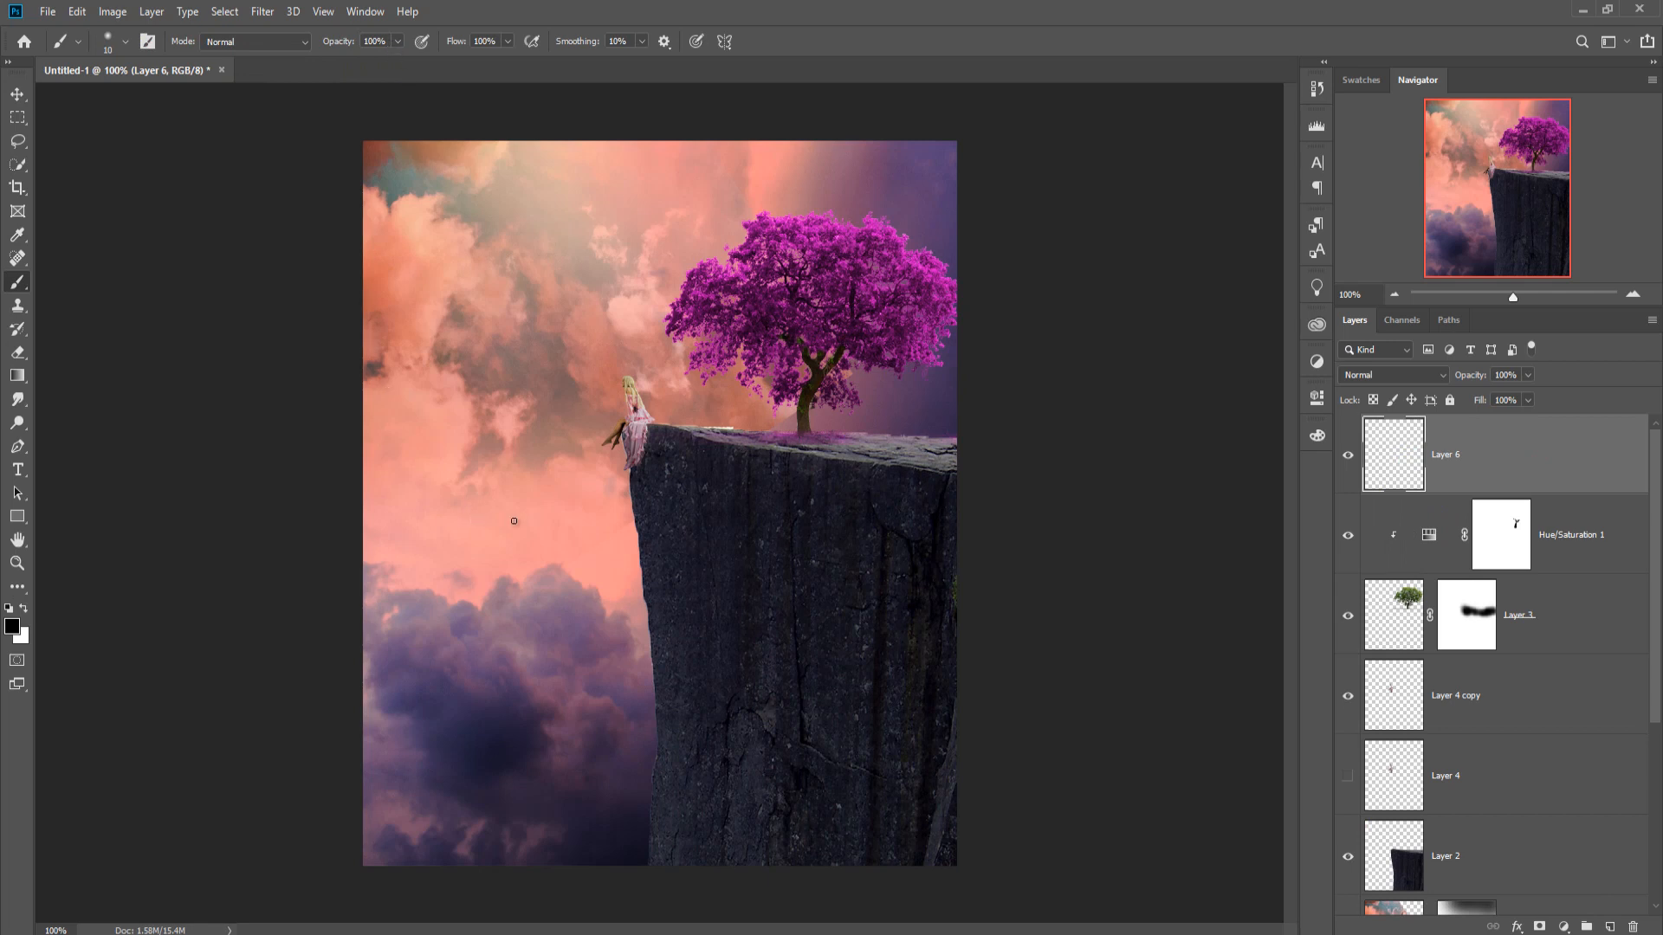
key("bracketright")
key("bracketright")
key("bracketright")
key("bracketright")
key("bracketright")
key("bracketright")
key("bracketright")
key("bracketright")
key("bracketright")
key("bracketright")
key("bracketright")
key("bracketright")
key("bracketright")
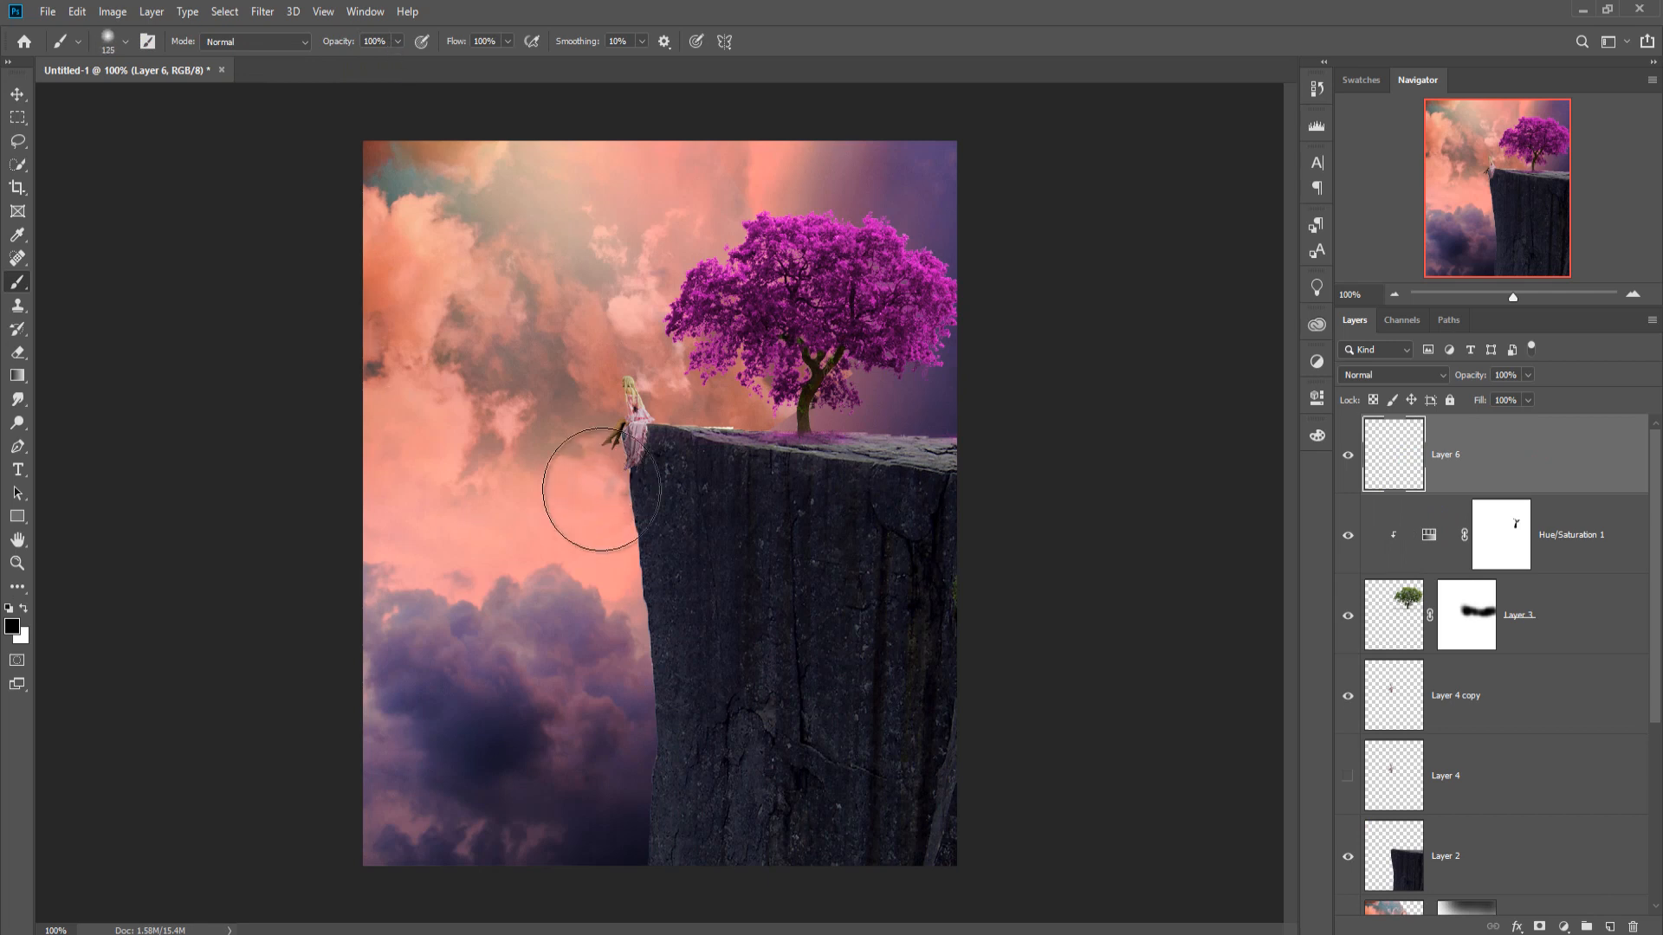
key("bracketright")
key("ctrl+minus")
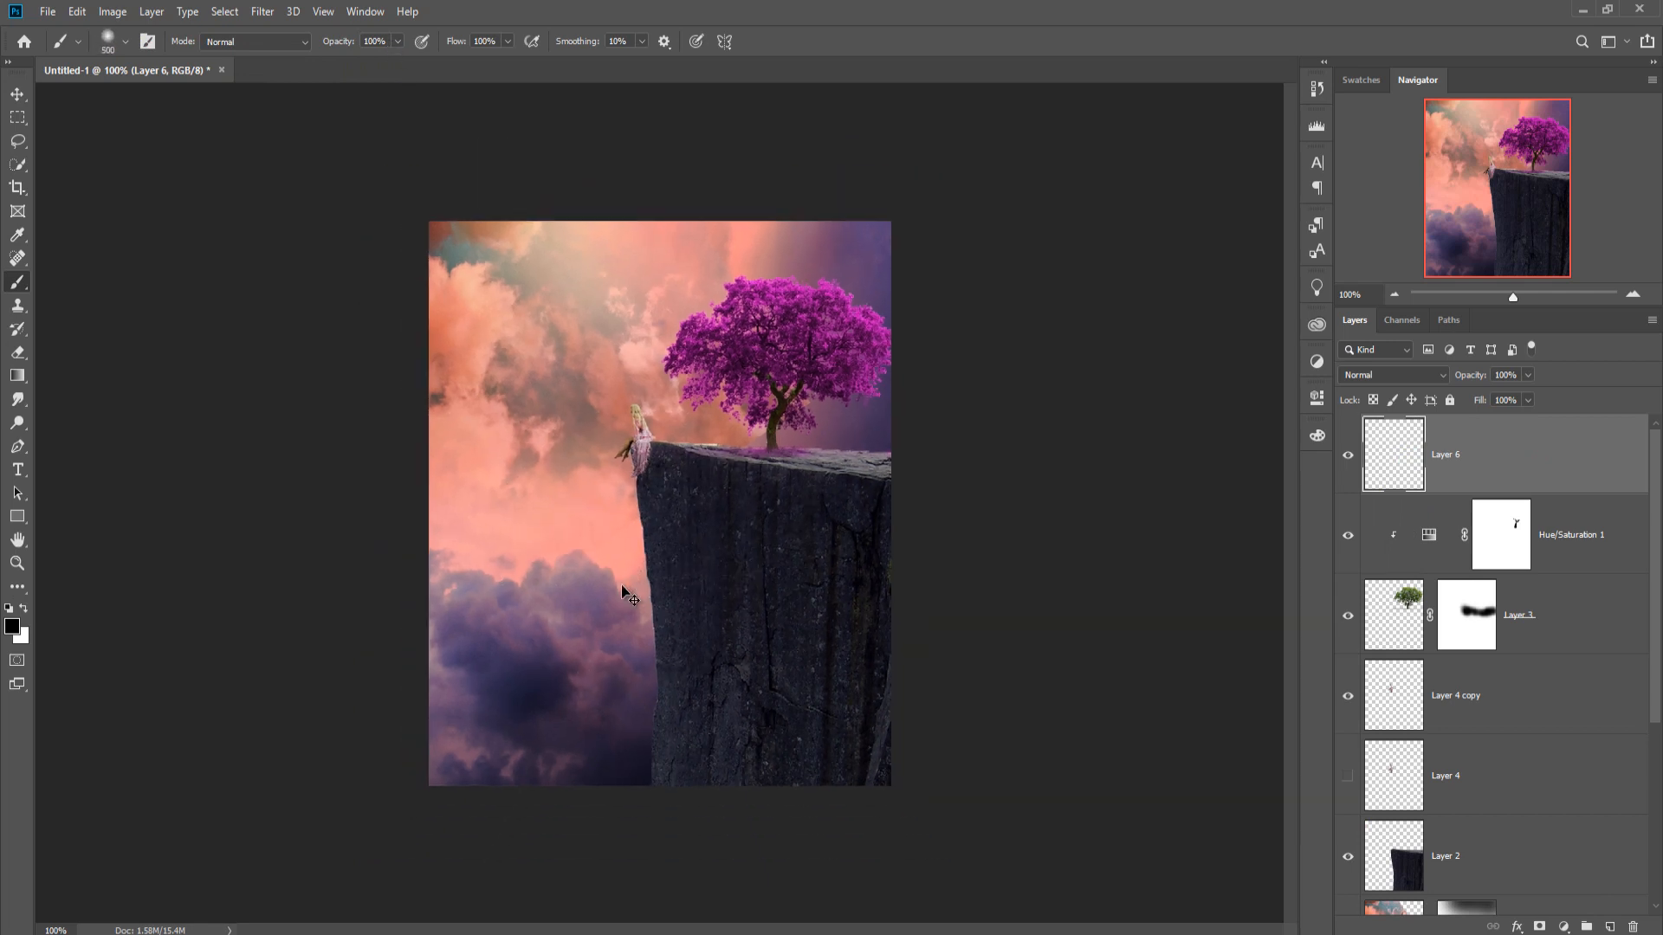
left_click(397, 42)
left_click_drag(400, 62, 322, 78)
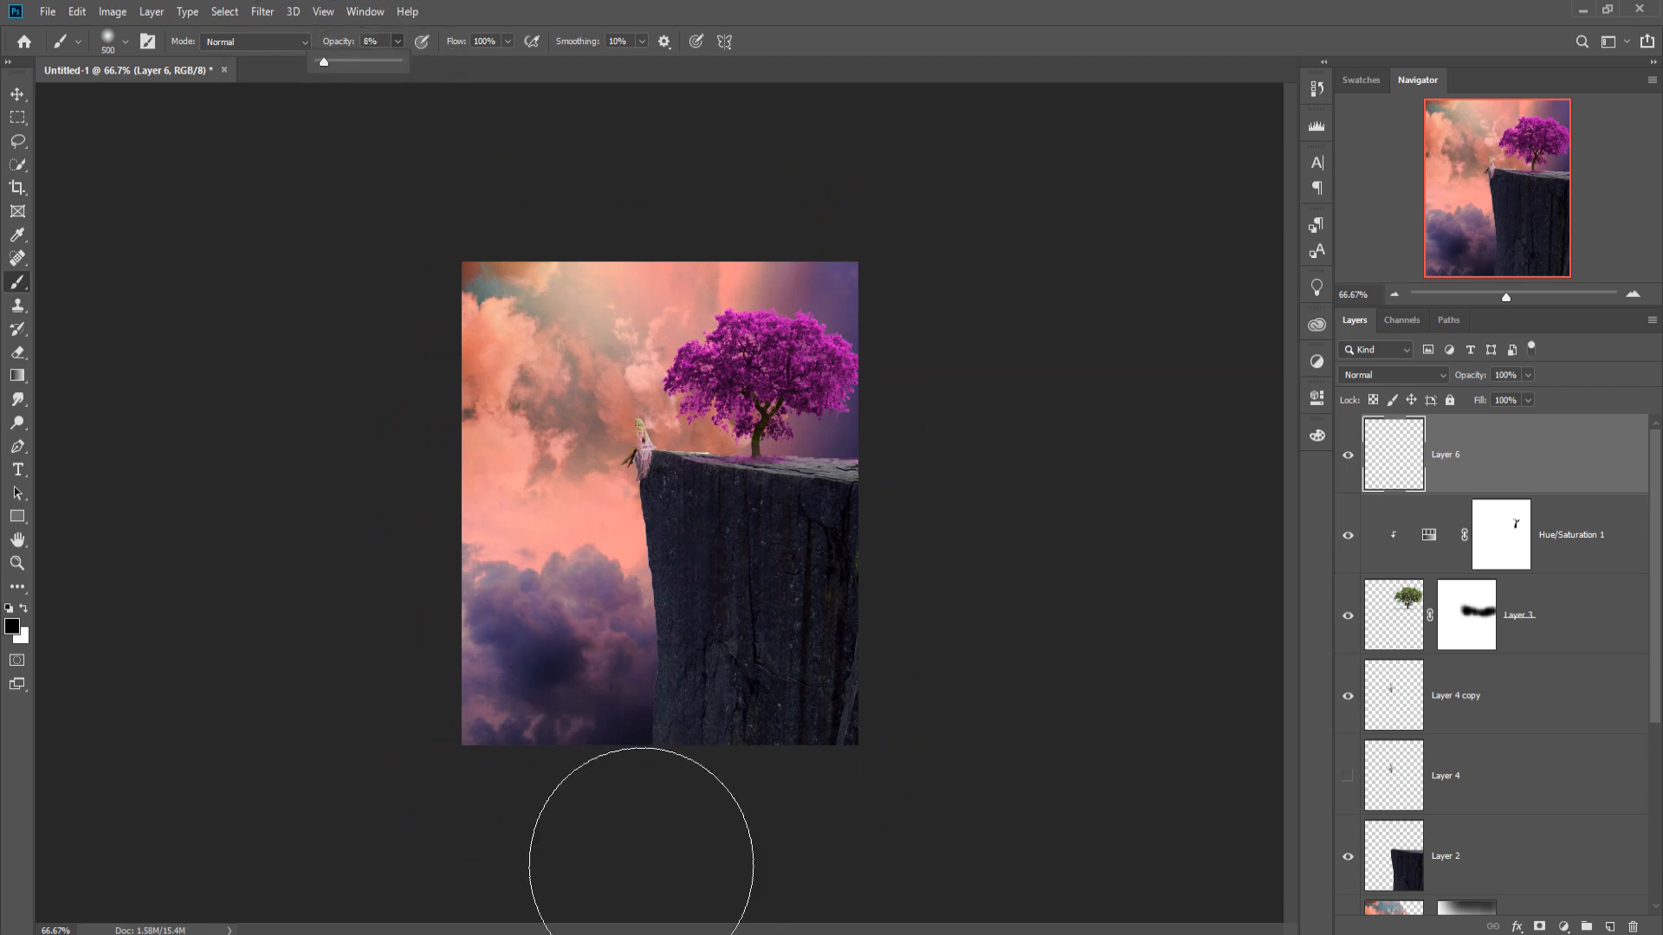
left_click(698, 691)
mouse_move(692, 700)
left_mouse_down()
mouse_move(683, 666)
mouse_move(709, 609)
mouse_move(680, 699)
mouse_move(750, 629)
mouse_move(637, 748)
mouse_move(741, 627)
mouse_move(660, 696)
mouse_move(608, 697)
mouse_move(482, 779)
mouse_move(618, 670)
mouse_move(626, 698)
mouse_move(723, 646)
mouse_move(770, 653)
mouse_move(788, 687)
mouse_move(775, 665)
mouse_move(842, 636)
mouse_move(781, 731)
mouse_move(790, 798)
mouse_move(823, 803)
mouse_move(918, 715)
mouse_move(972, 631)
mouse_move(931, 696)
mouse_move(841, 729)
mouse_move(680, 708)
mouse_move(581, 770)
mouse_move(522, 746)
mouse_move(402, 813)
mouse_move(499, 735)
mouse_move(403, 731)
mouse_move(571, 778)
mouse_move(709, 770)
mouse_move(786, 735)
mouse_move(802, 755)
mouse_move(870, 725)
mouse_move(980, 647)
mouse_move(951, 570)
mouse_move(860, 785)
mouse_move(939, 599)
mouse_move(903, 807)
mouse_move(501, 800)
mouse_move(442, 717)
mouse_move(411, 809)
mouse_move(423, 623)
mouse_move(376, 773)
mouse_move(397, 656)
mouse_move(424, 672)
mouse_move(433, 636)
mouse_move(428, 257)
mouse_move(461, 463)
mouse_move(460, 341)
mouse_move(516, 616)
mouse_move(497, 469)
mouse_move(507, 671)
mouse_move(551, 635)
mouse_move(569, 309)
mouse_move(533, 430)
mouse_move(542, 364)
mouse_move(580, 618)
mouse_move(649, 445)
mouse_move(742, 557)
mouse_move(838, 482)
left_mouse_up()
mouse_move(563, 408)
left_mouse_down()
mouse_move(750, 453)
mouse_move(718, 559)
mouse_move(993, 484)
left_mouse_up()
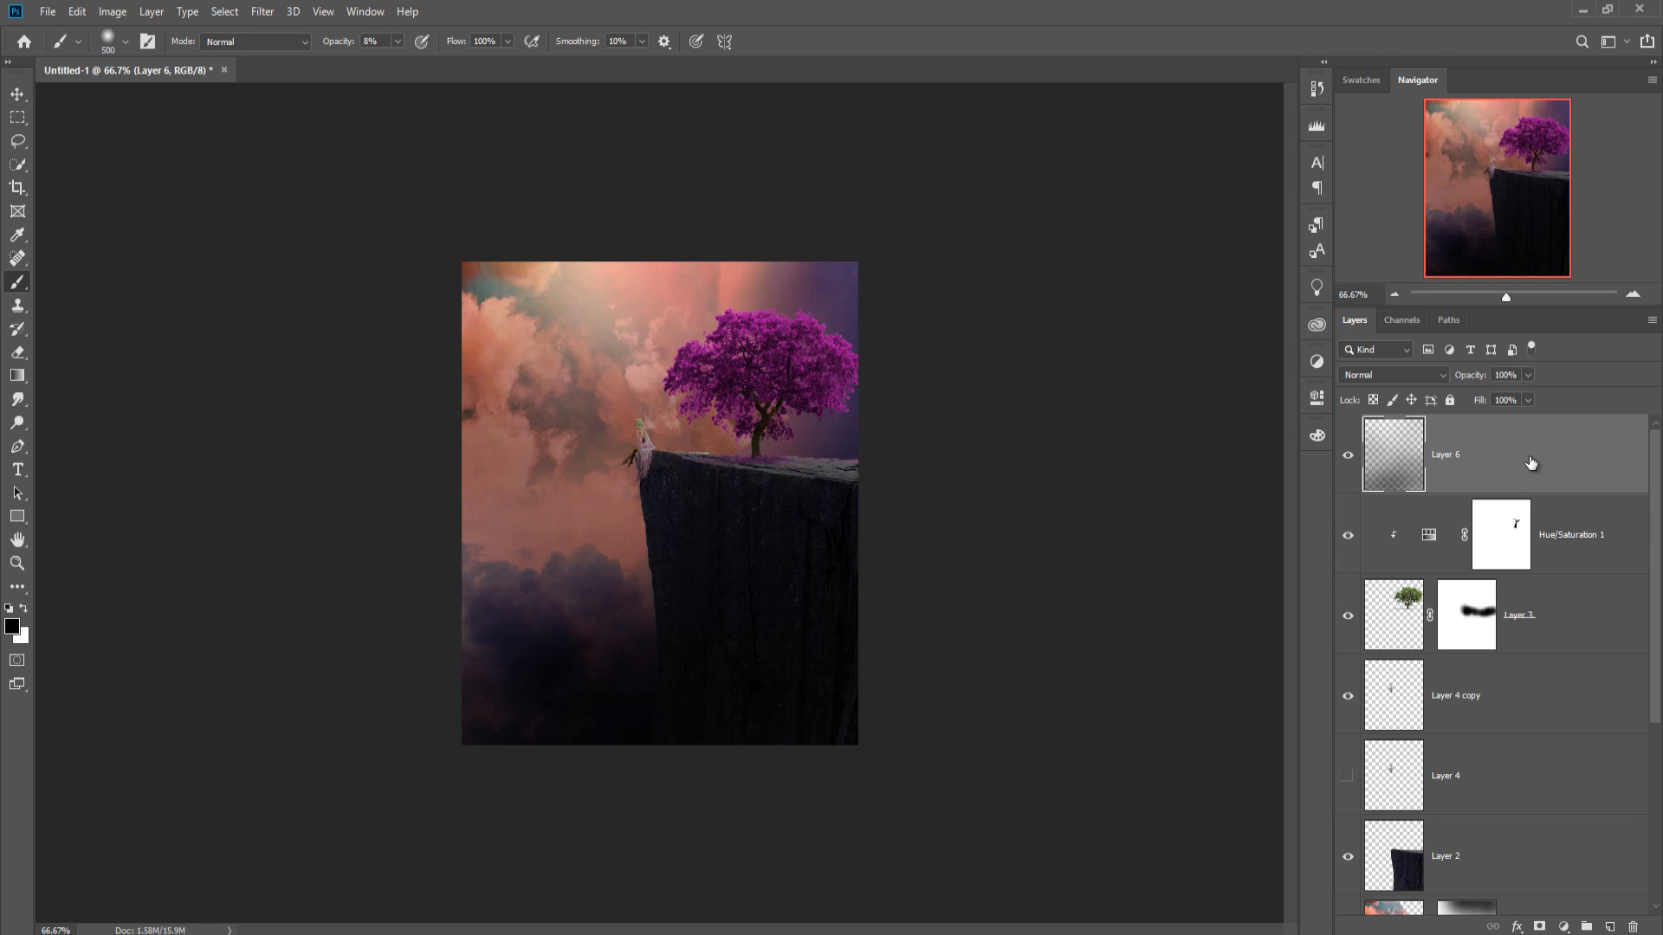
Mask the dark shading off the sky, tree and upper cliff with a black 500 px brush at 100% opacity.
left_click(1540, 924)
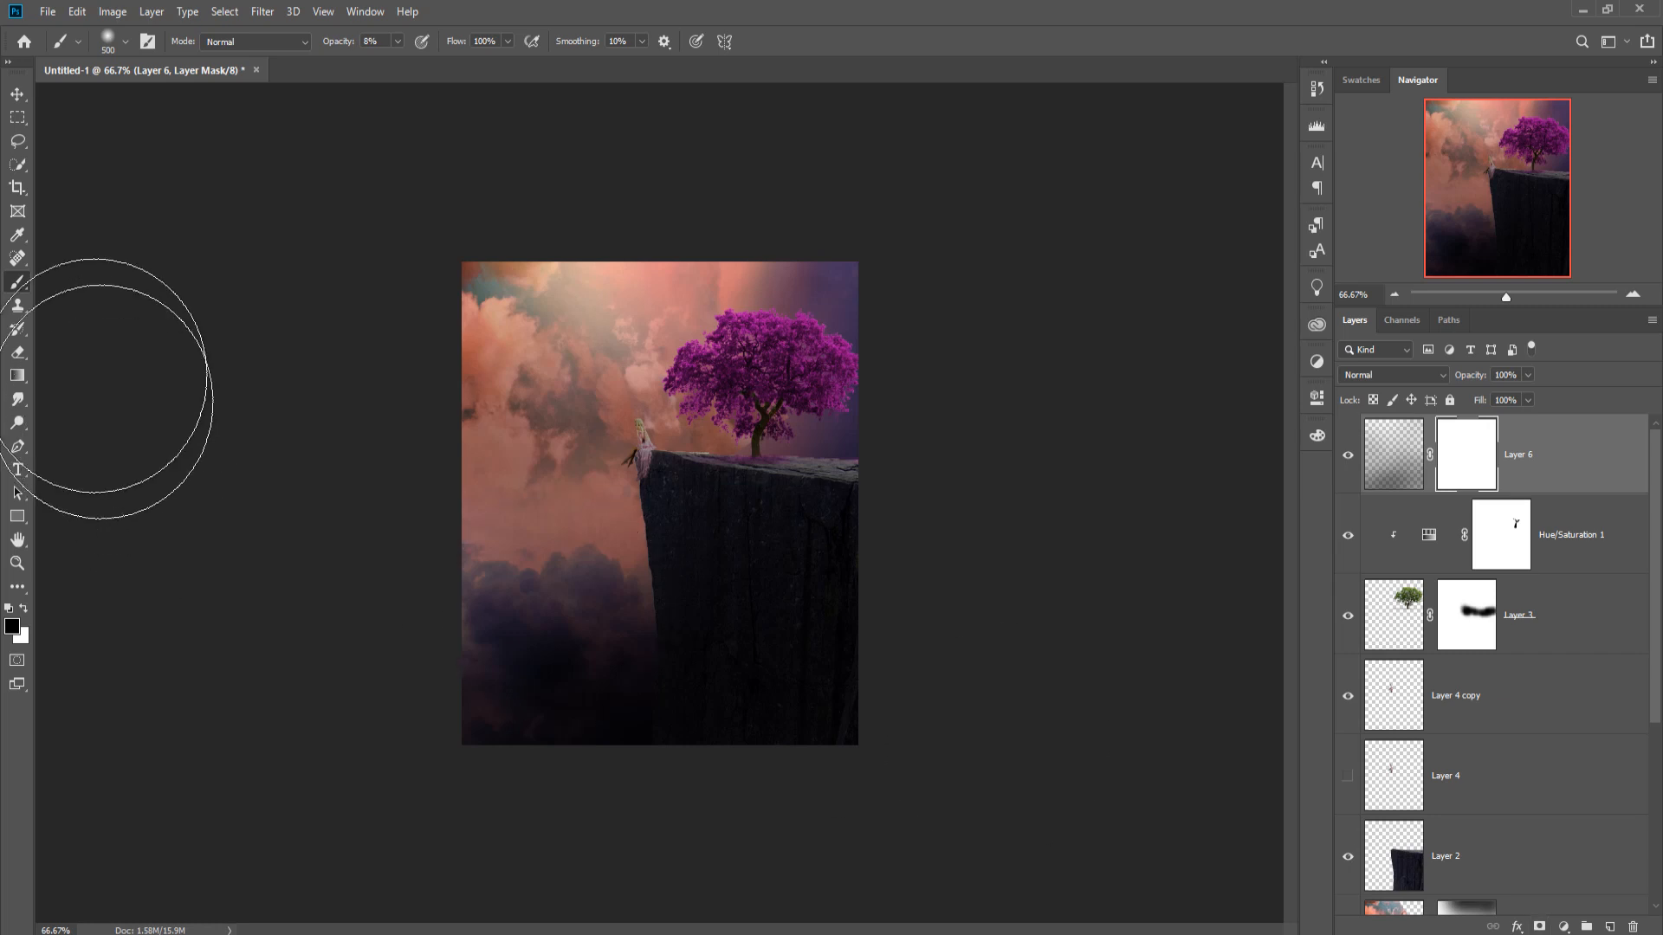
mouse_move(382, 267)
left_mouse_down()
mouse_move(575, 267)
mouse_move(364, 352)
left_mouse_up()
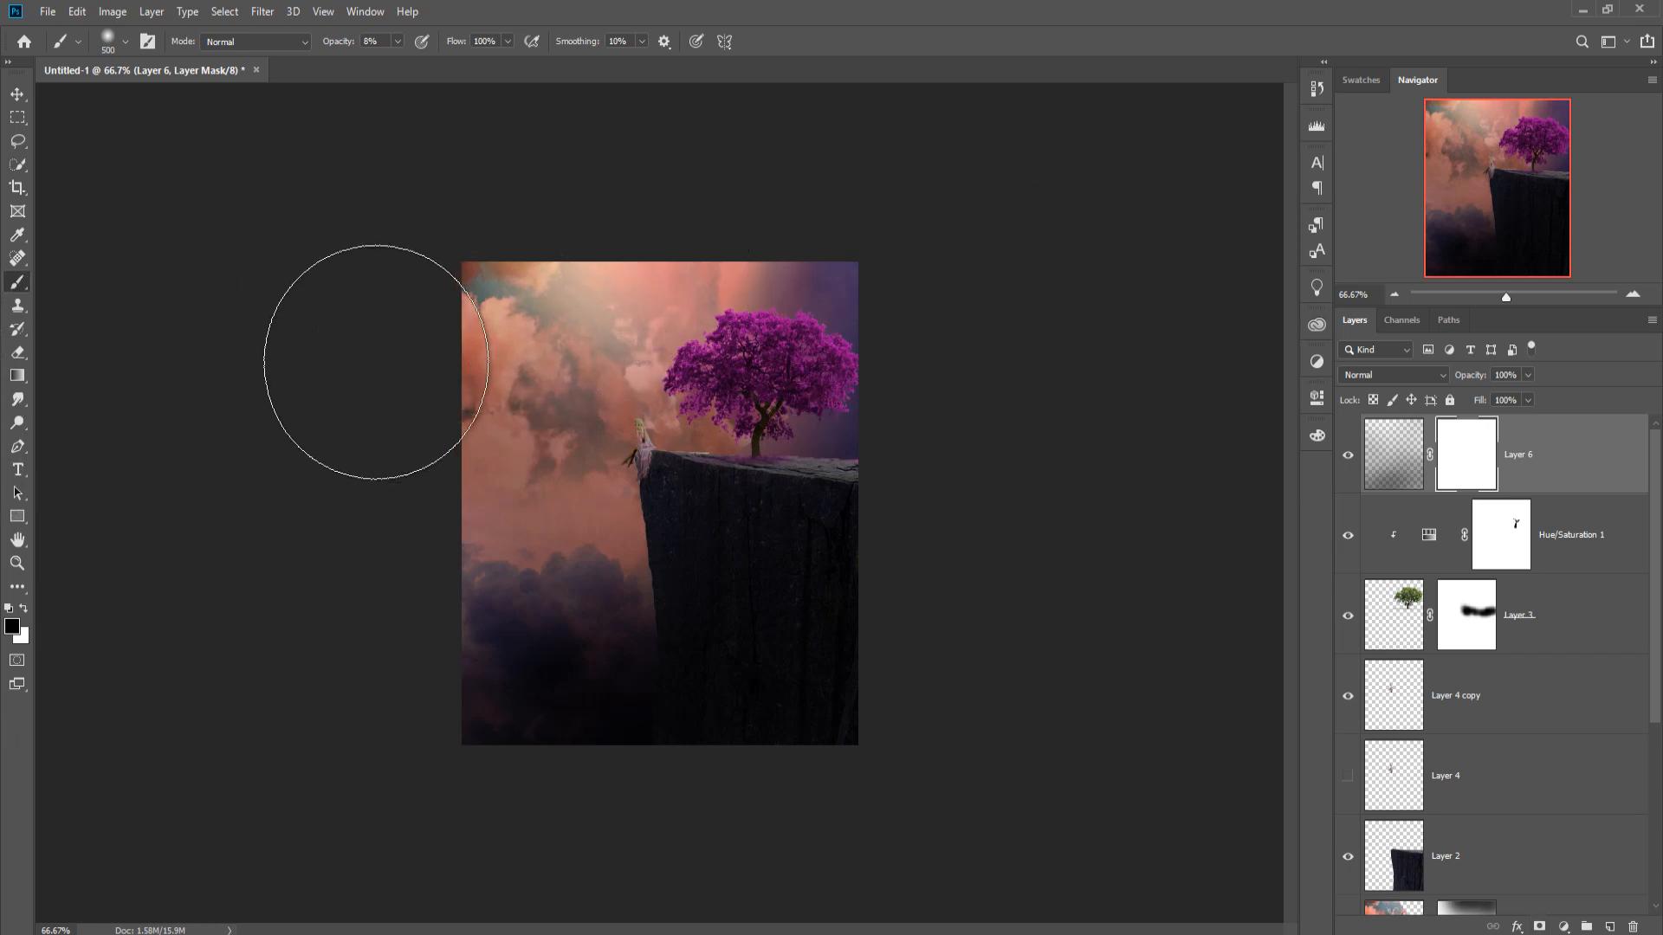
left_click(399, 41)
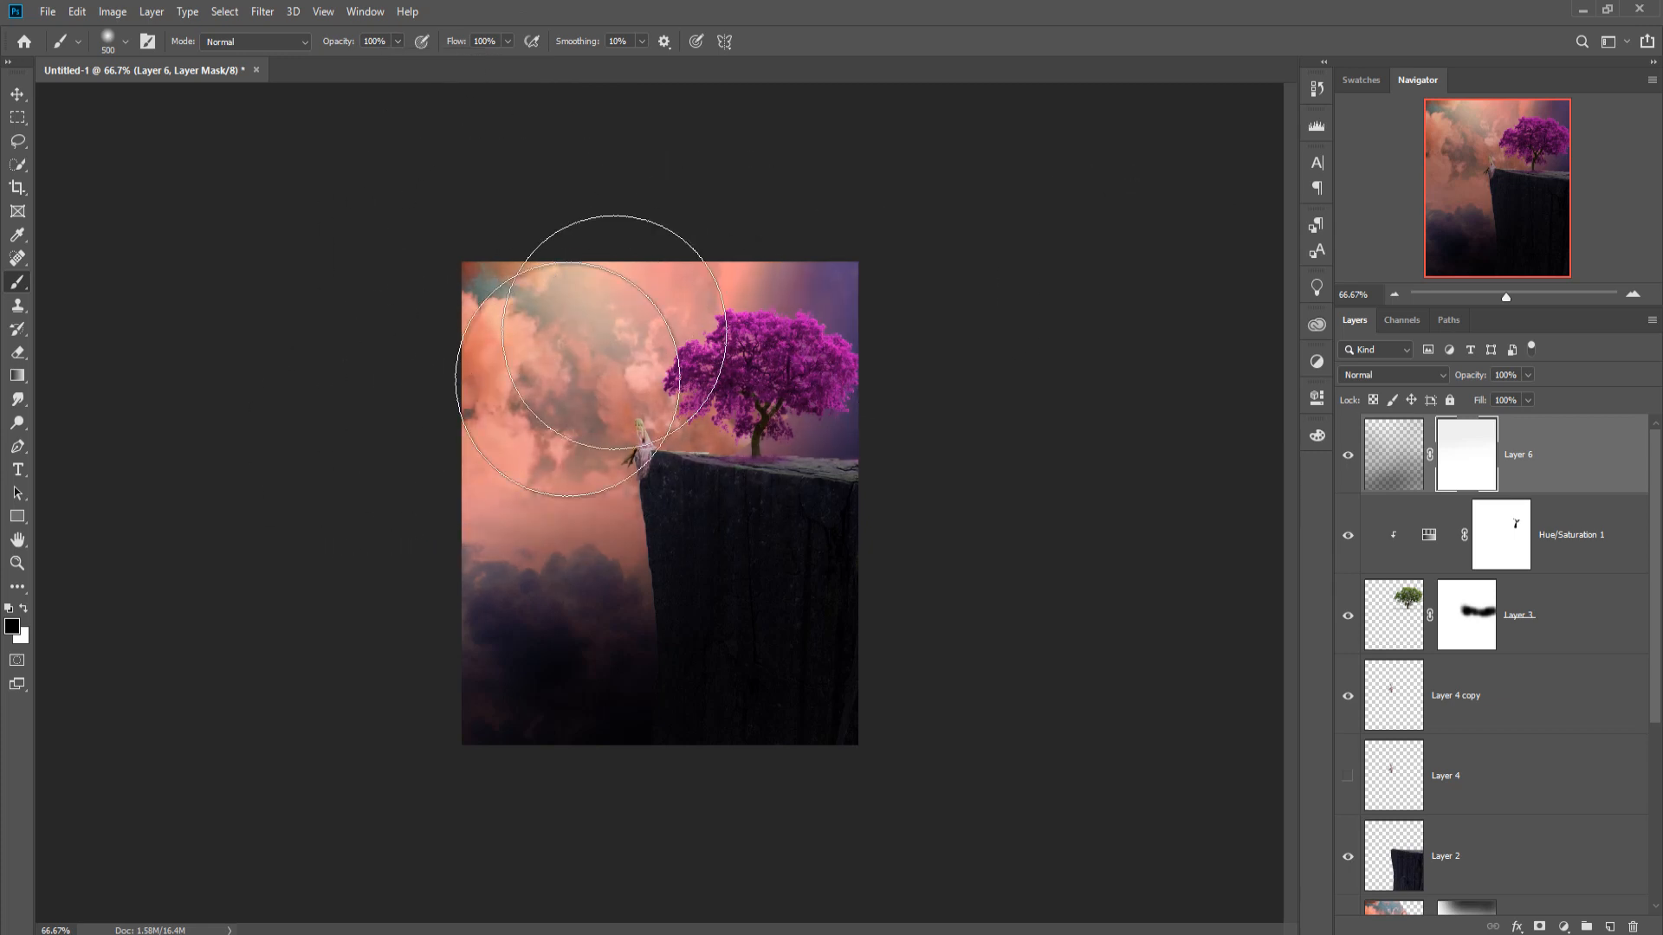
left_click_drag(551, 424, 595, 427)
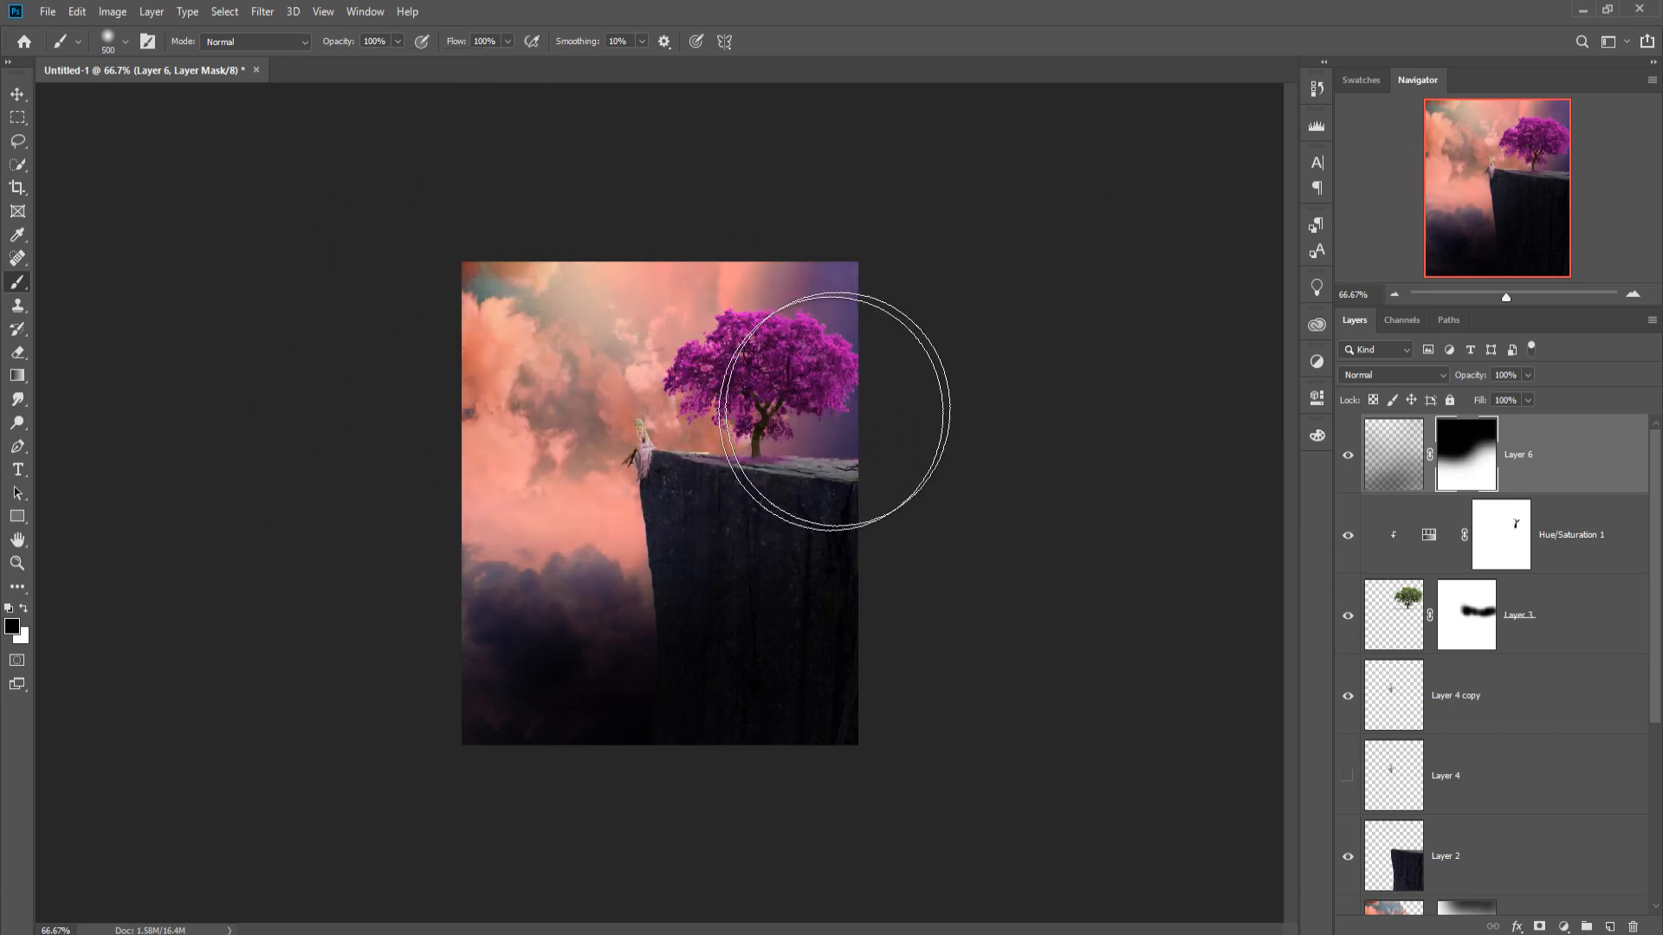
mouse_move(683, 473)
left_mouse_down()
mouse_move(603, 541)
mouse_move(600, 527)
mouse_move(406, 574)
left_mouse_up()
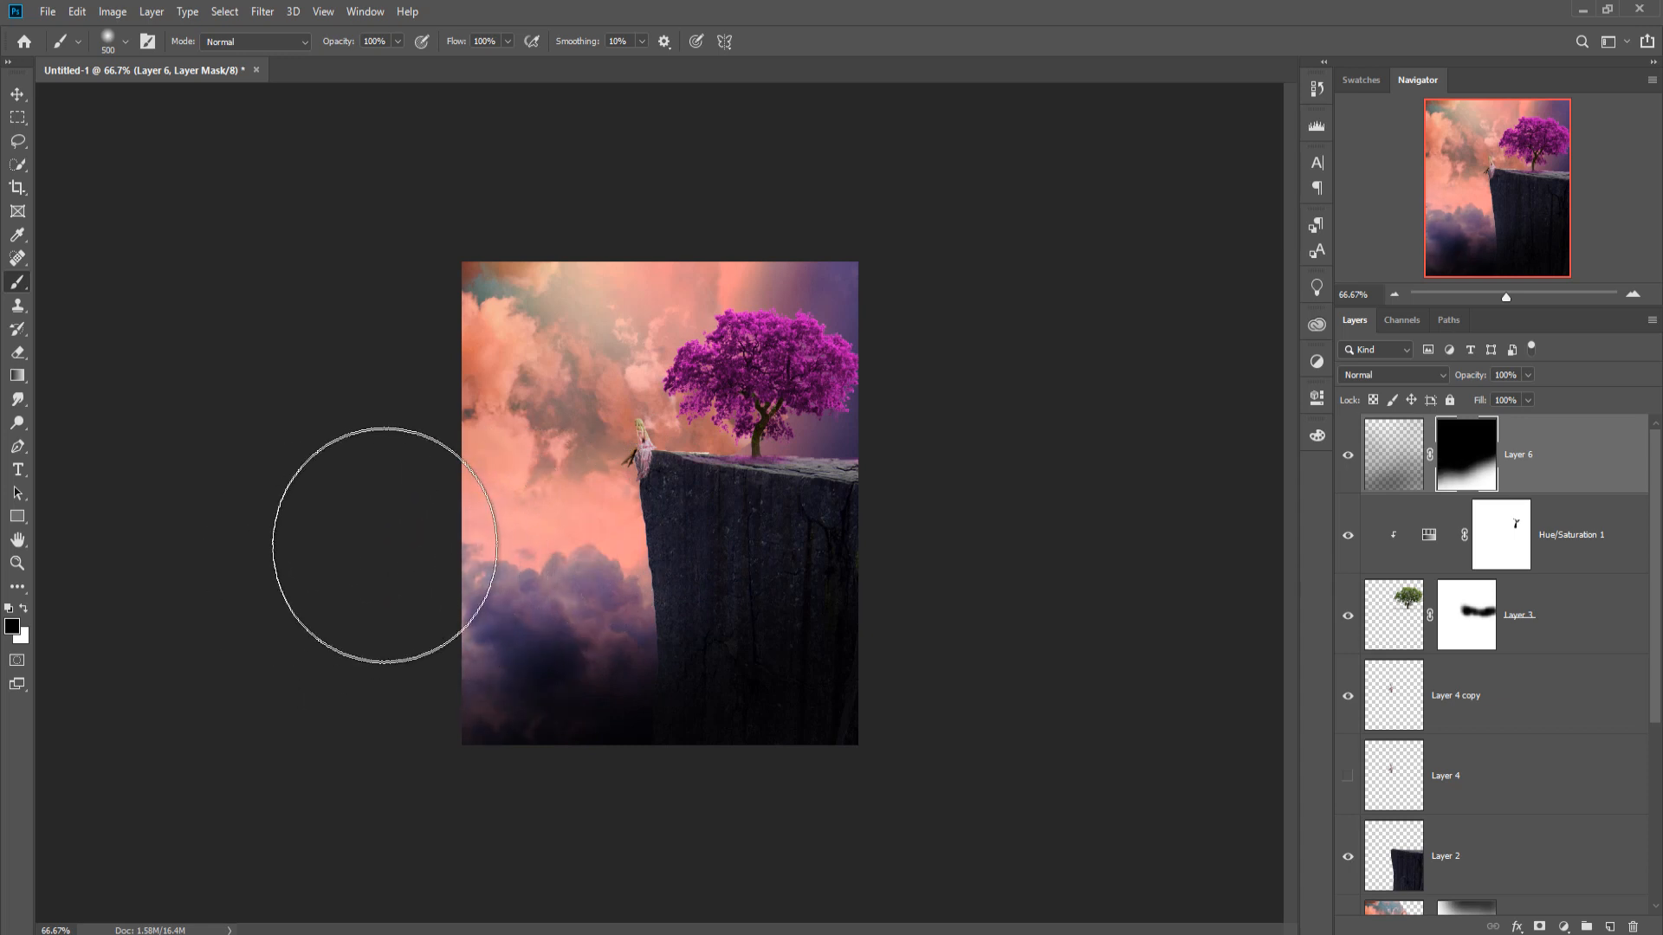
Add an empty layer directly above the orange cloud layer, Layer 5.
key("v")
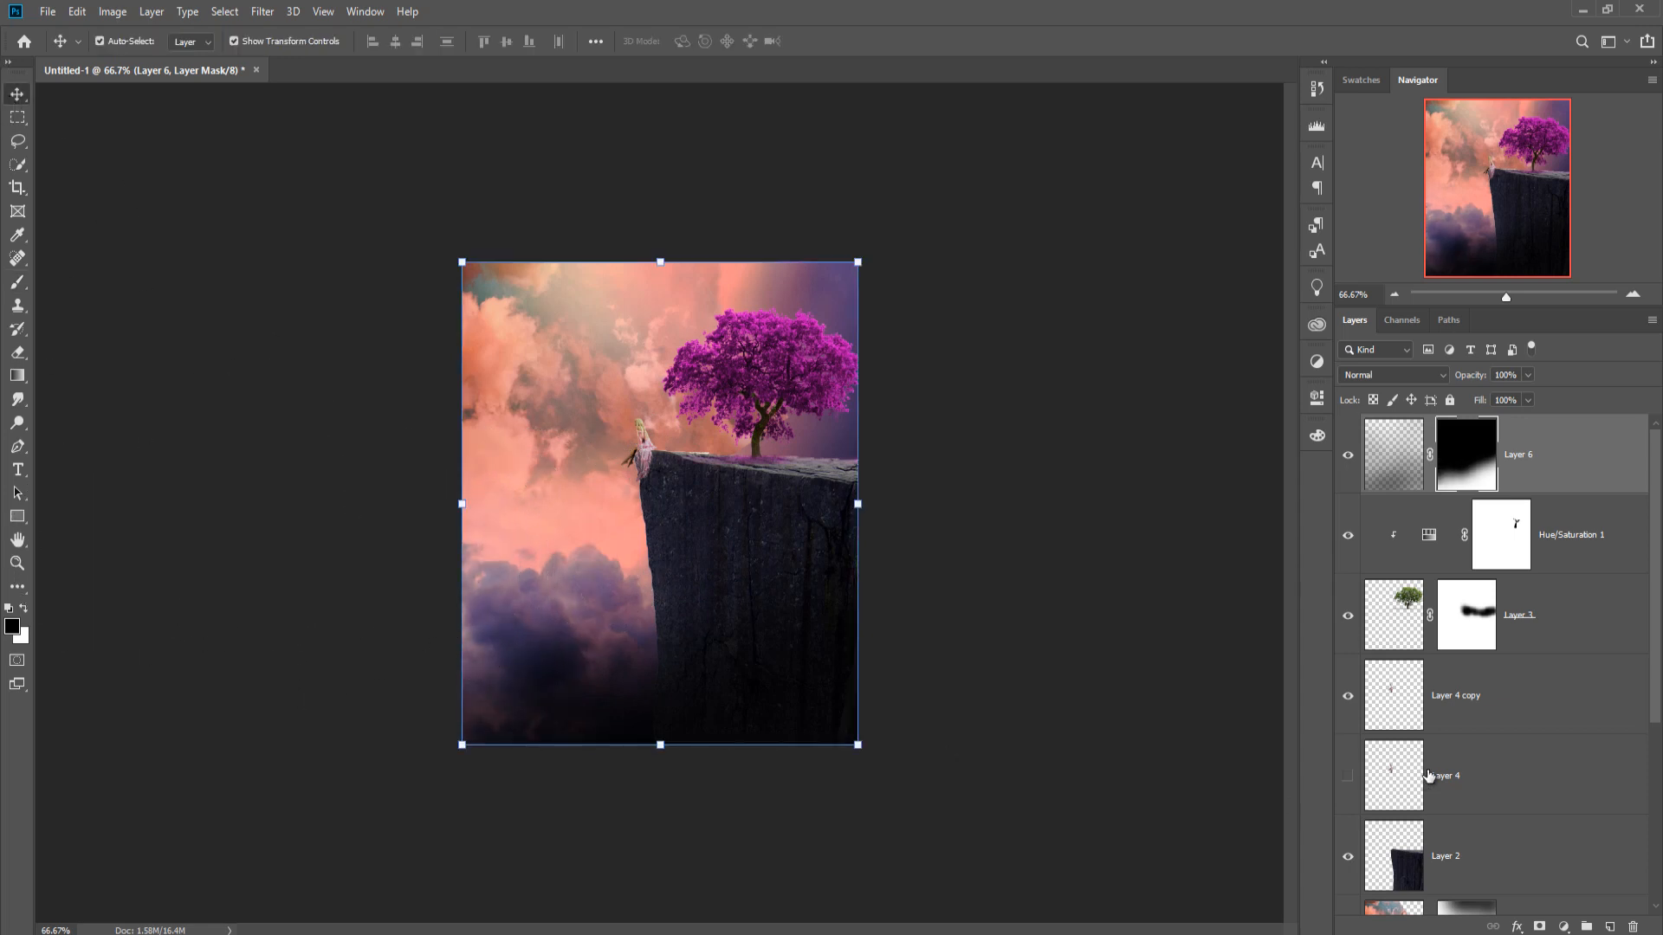
scroll(1428, 775, "down", 3)
left_click(1554, 653)
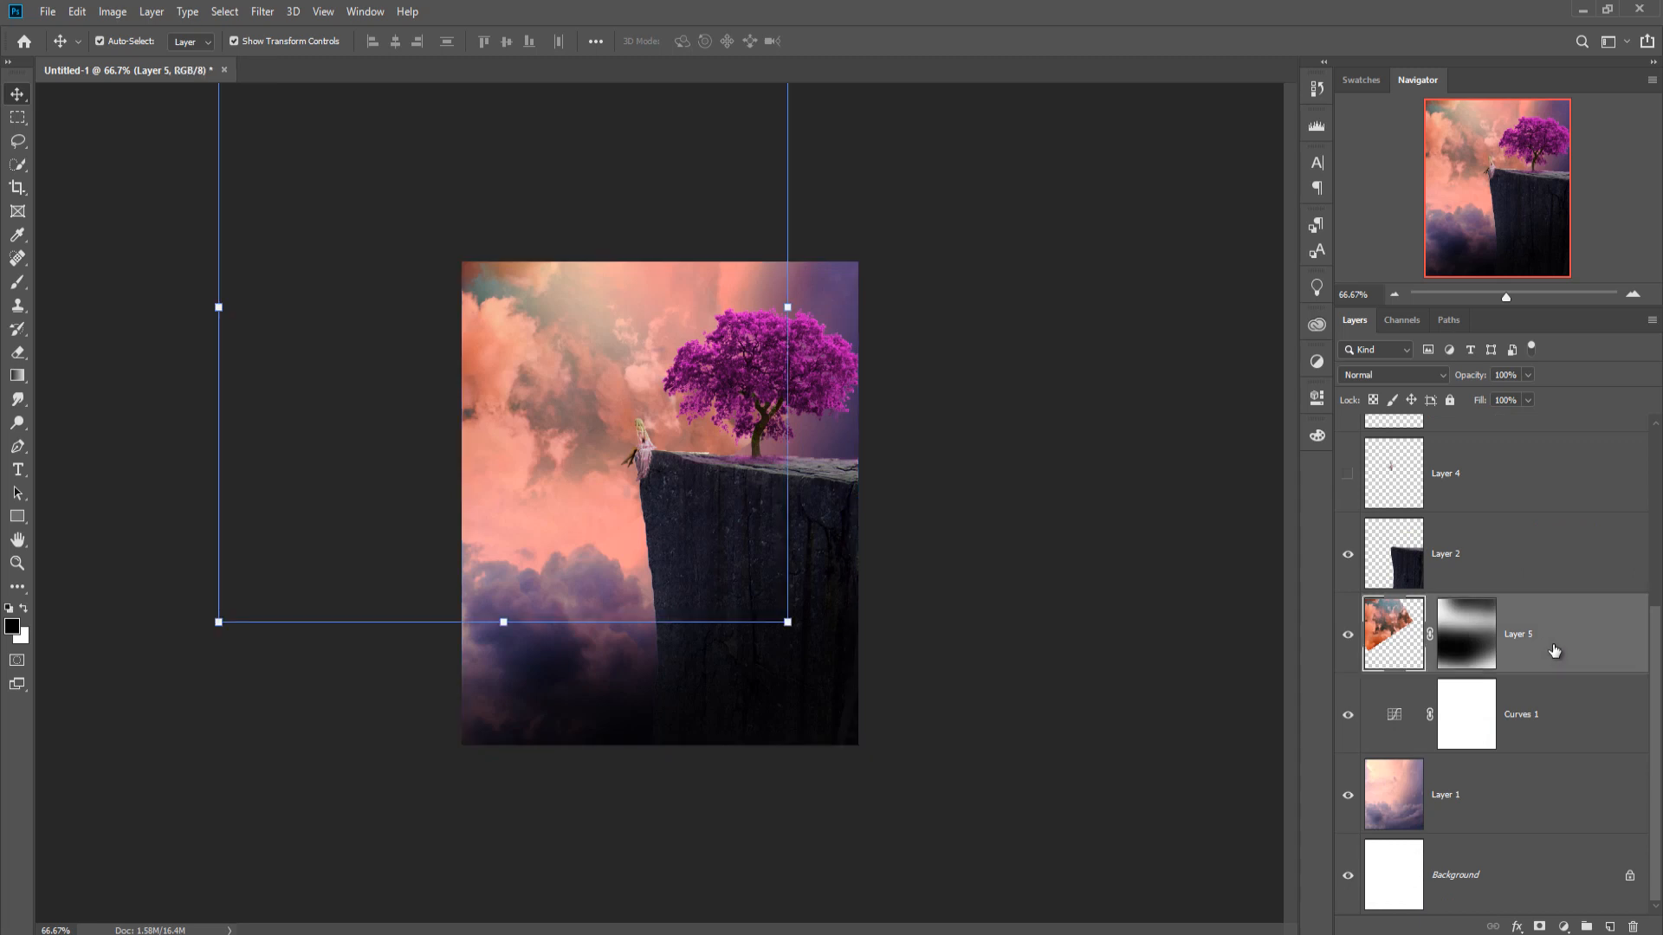
left_click(1609, 928)
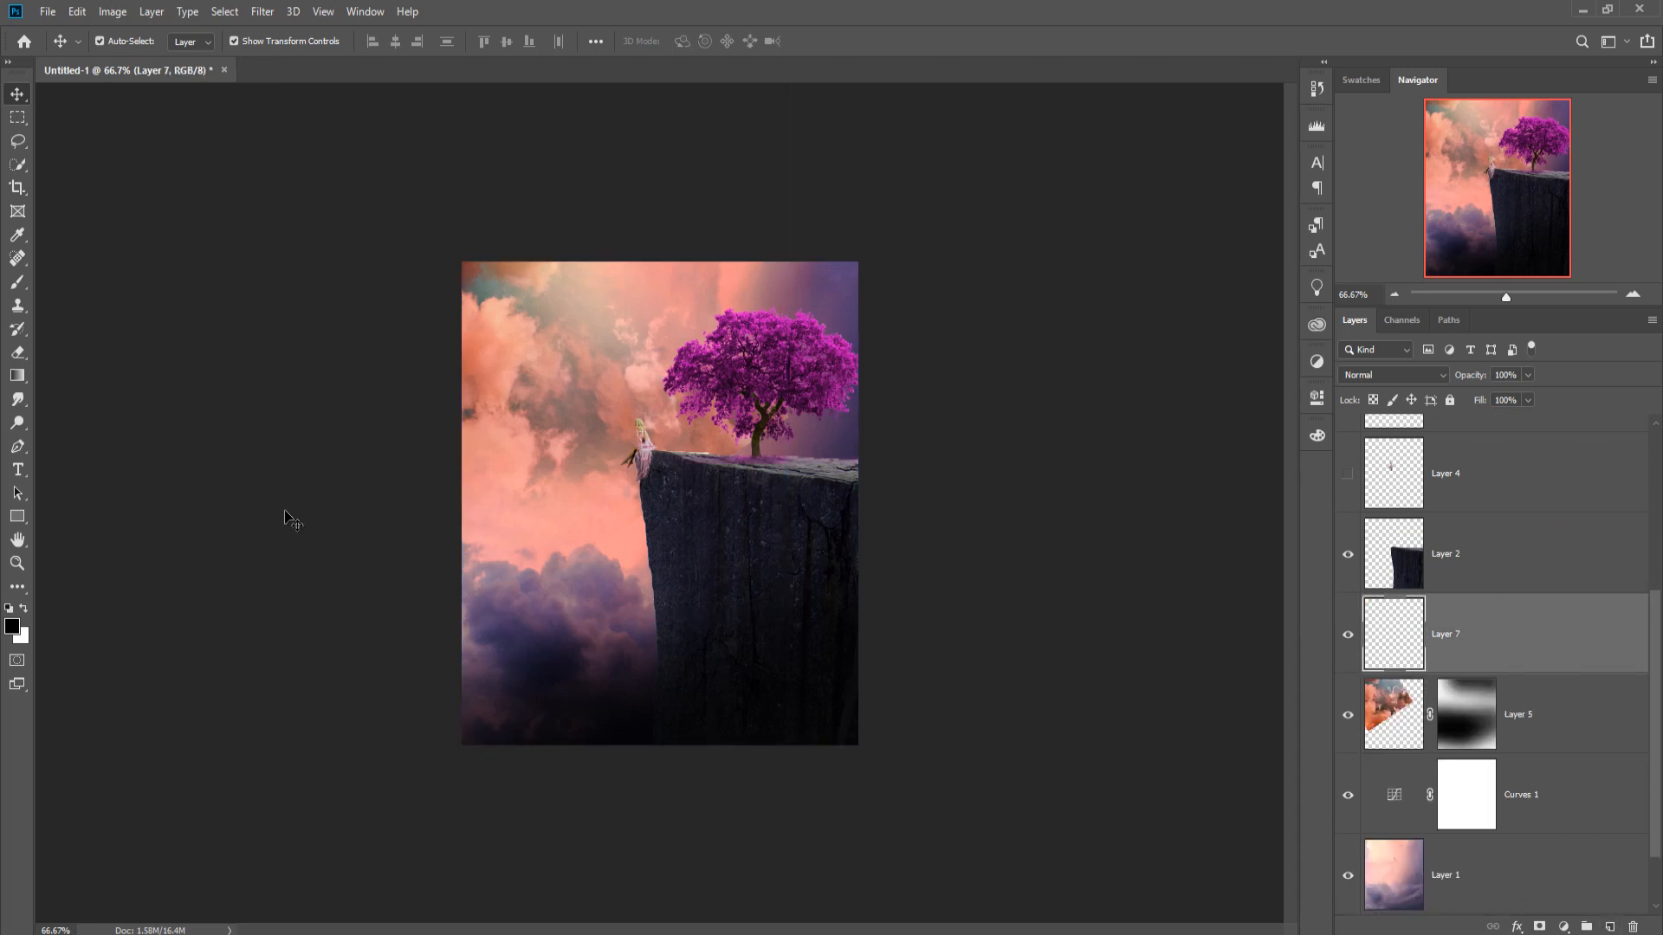
Try a soft black 500 px brush dab behind the woman and tree on the new layer, and undo it.
left_click(17, 283)
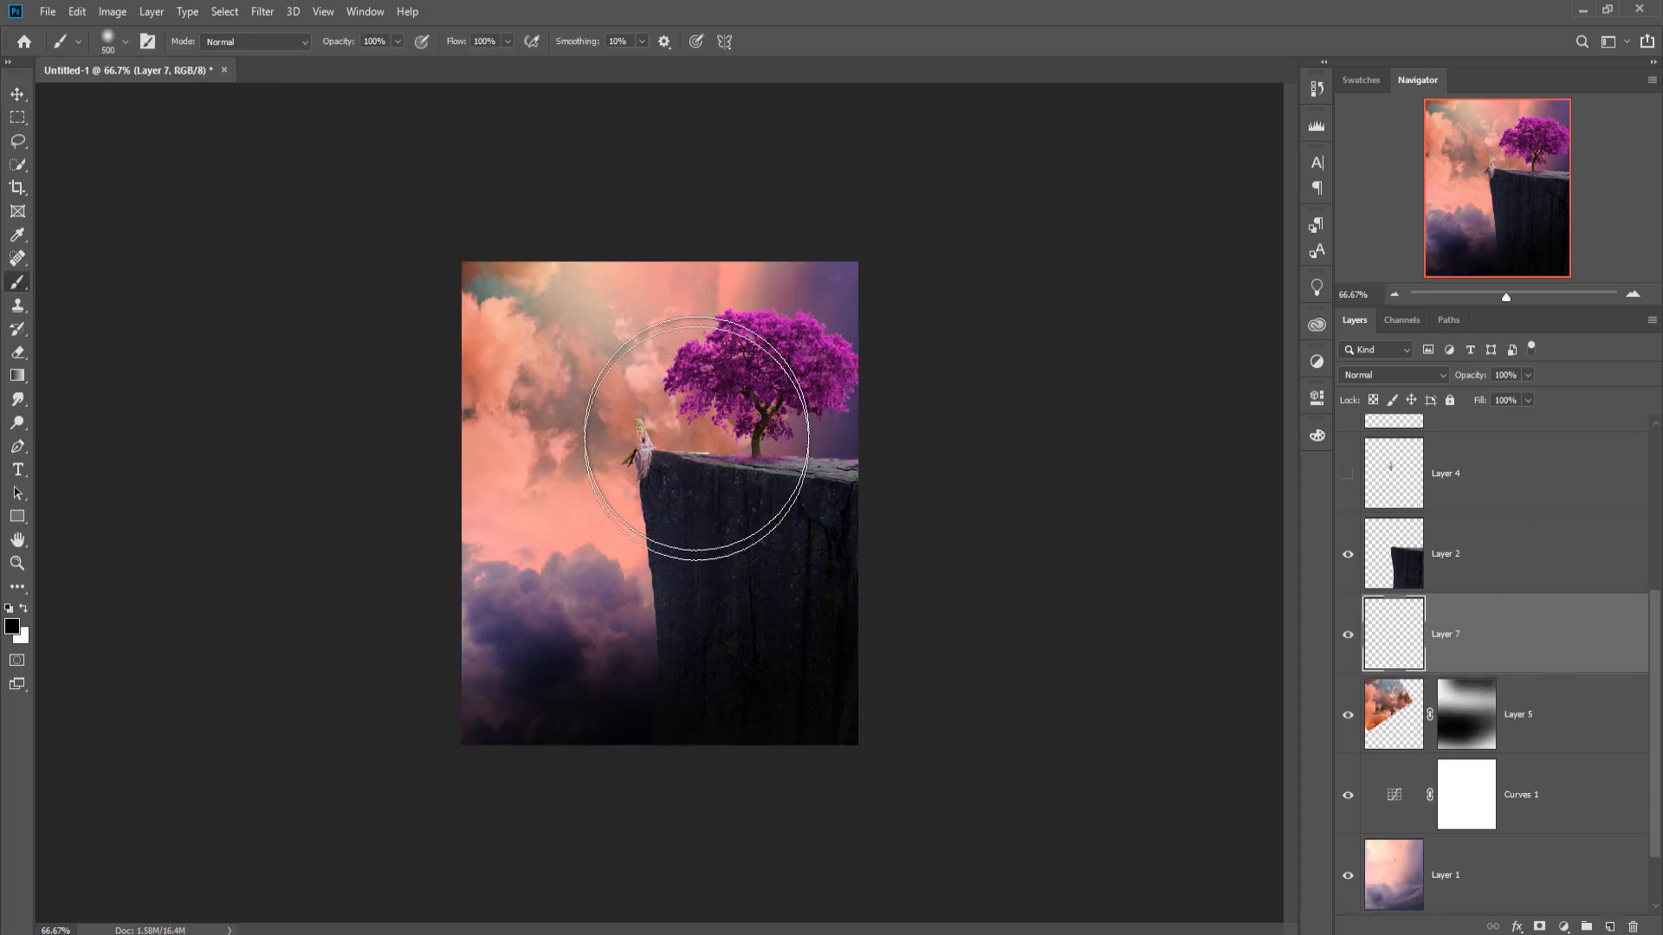
left_click(676, 433)
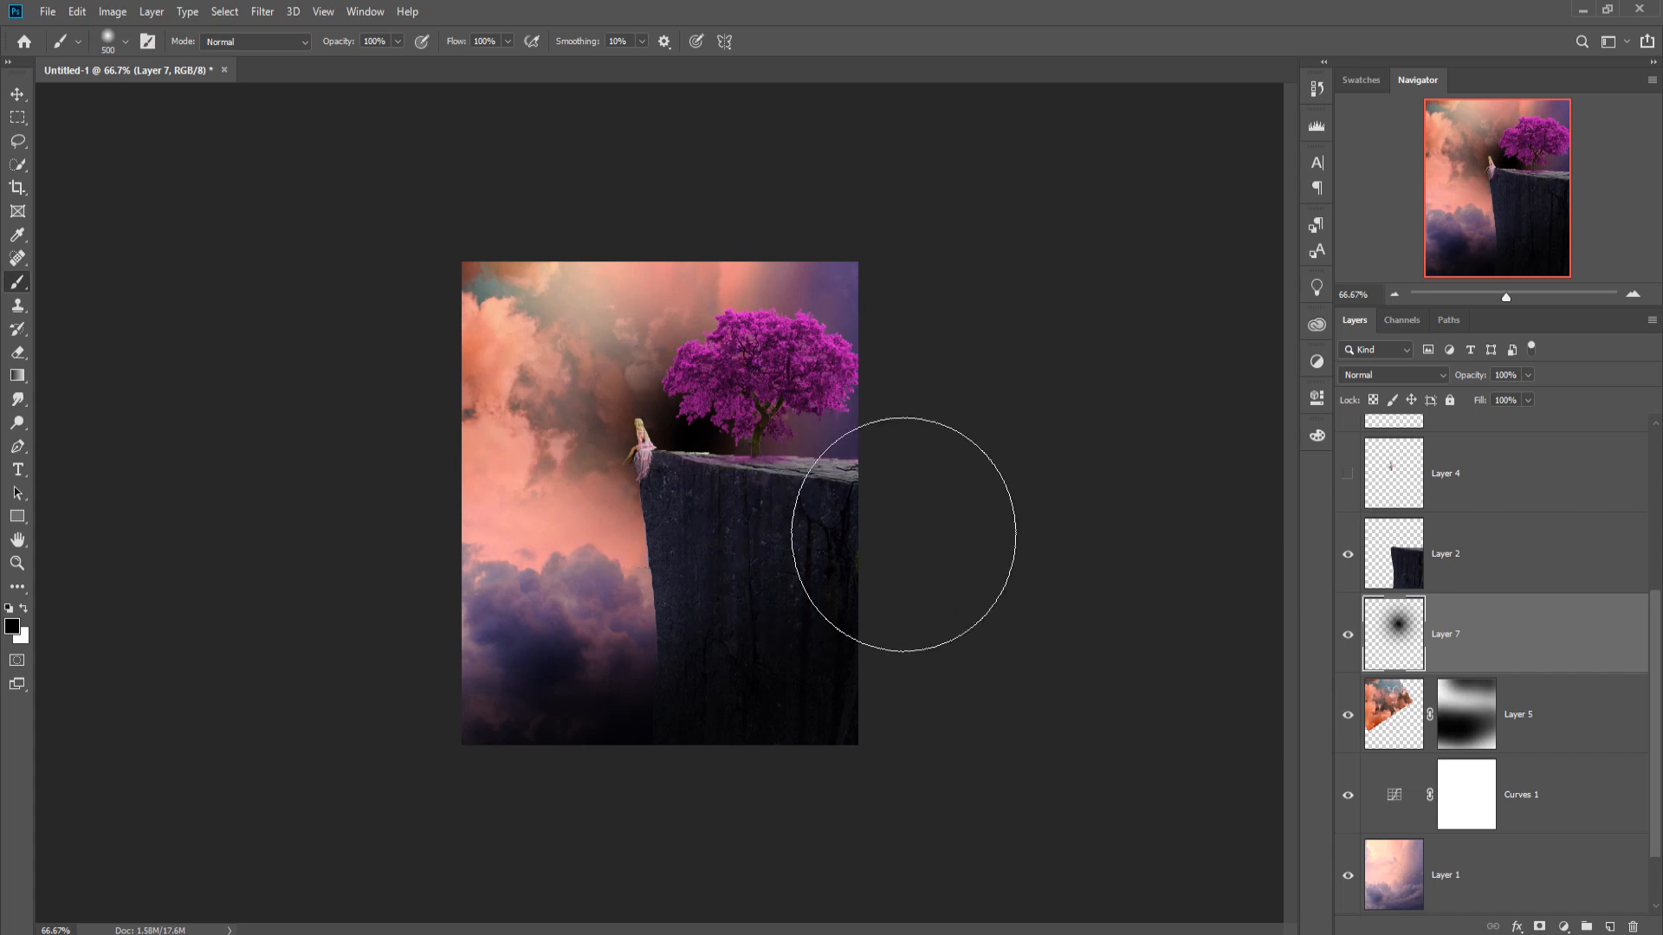
key("ctrl+z")
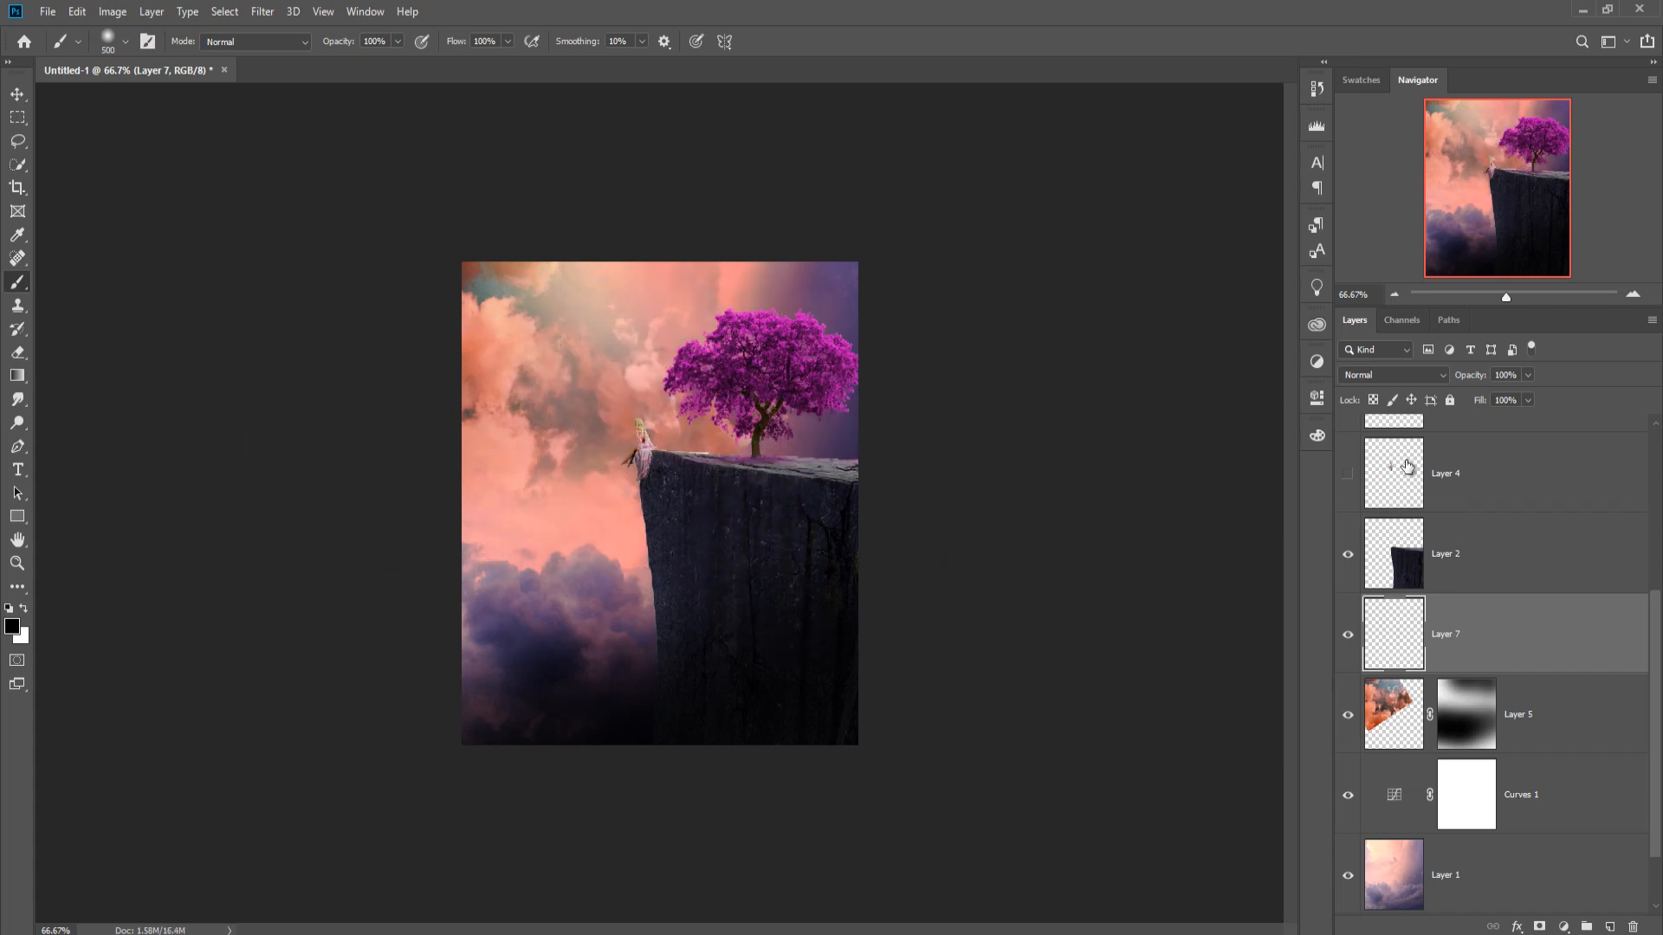
left_click(1407, 469)
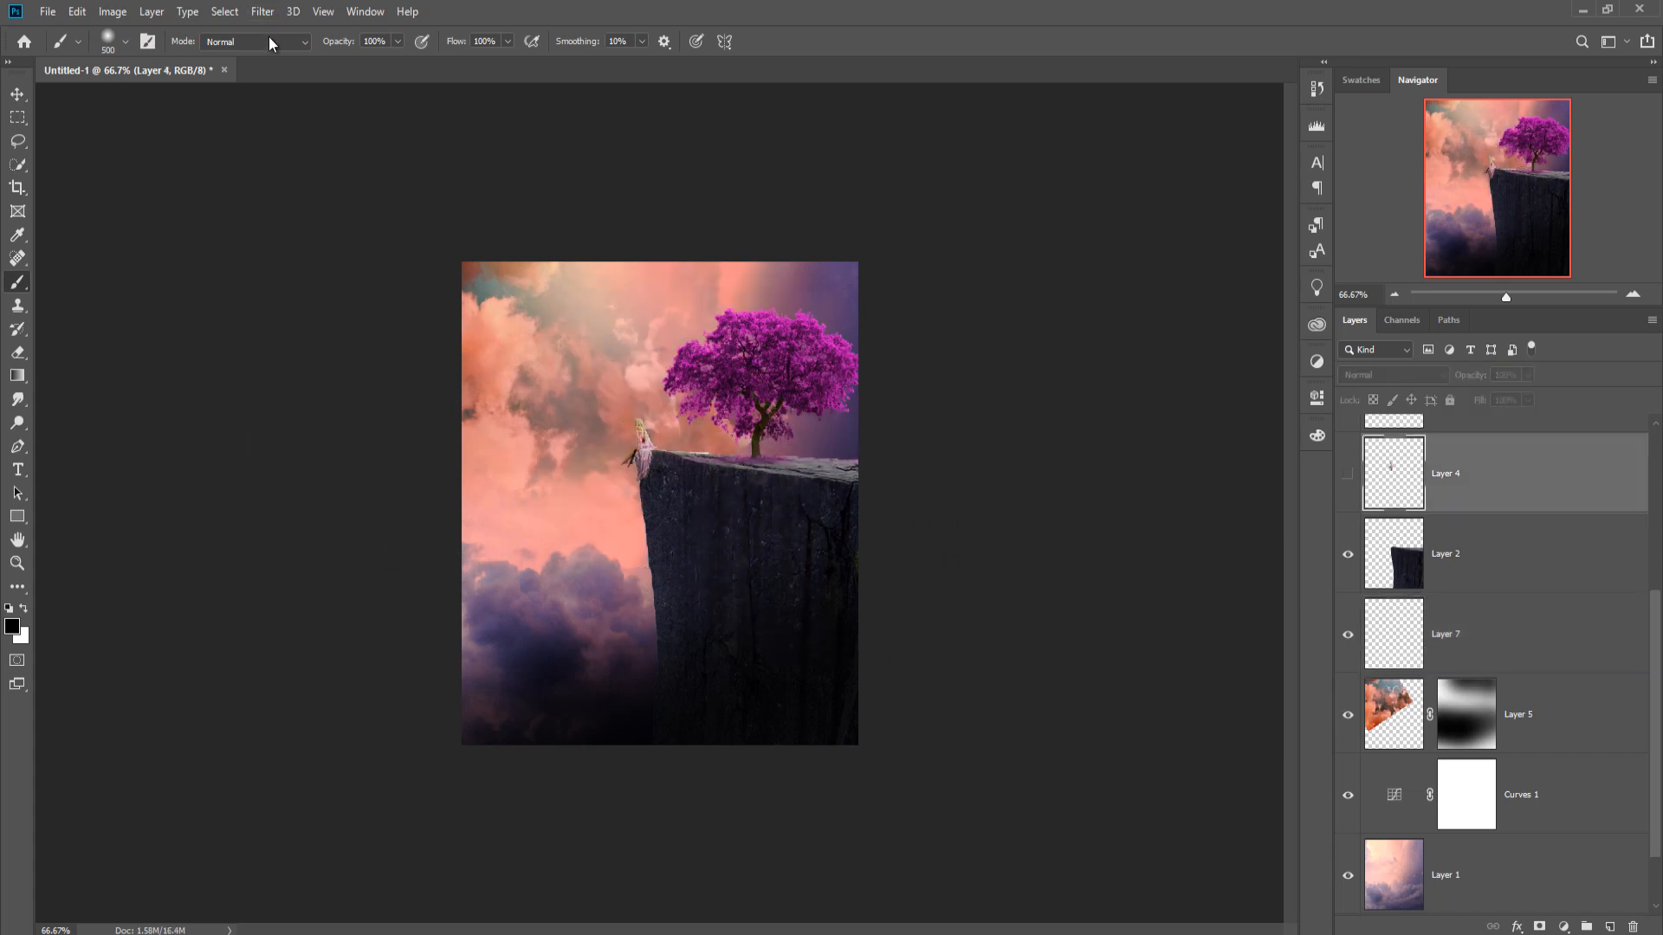
left_click(260, 12)
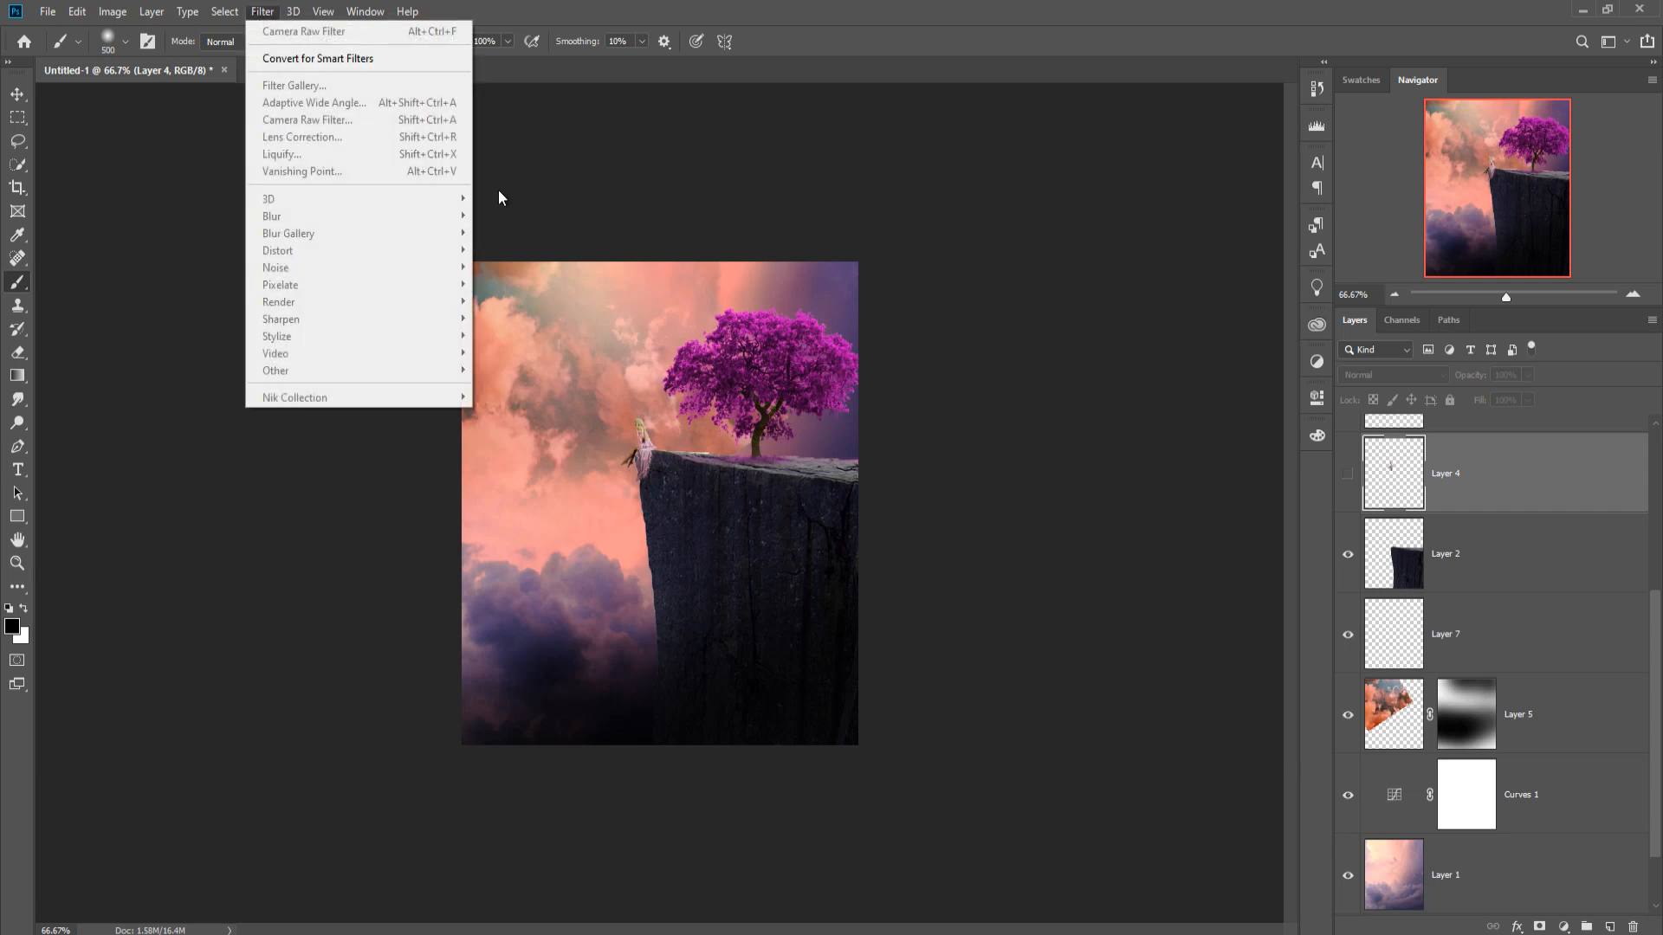
left_click(1405, 474)
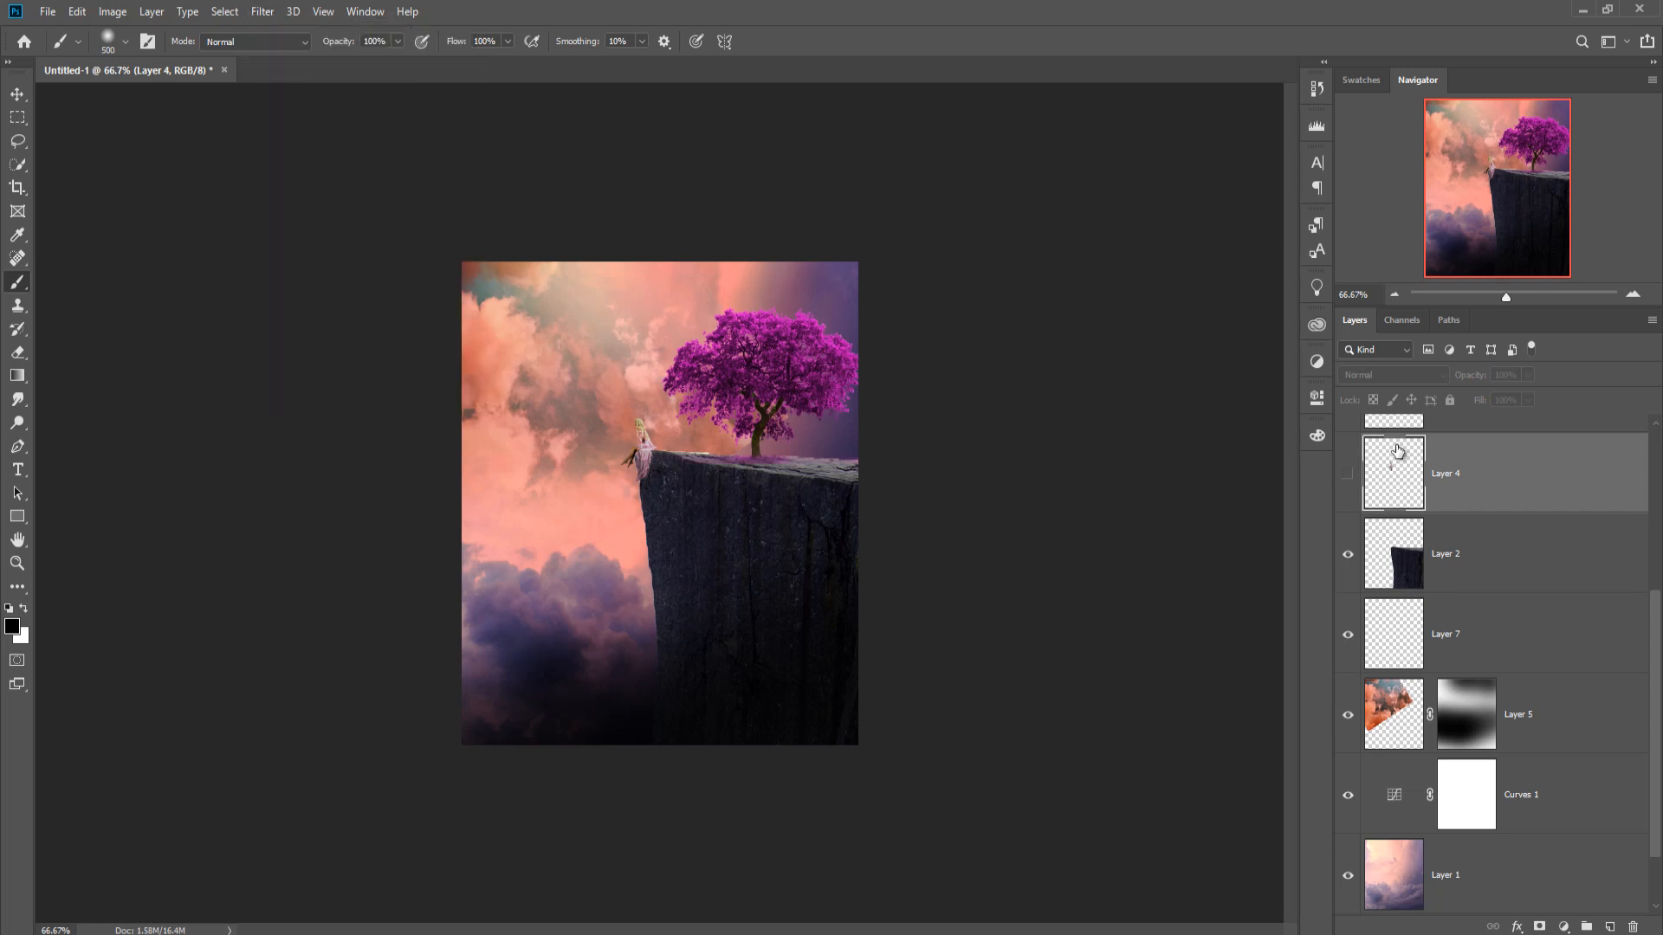
Darken the cut-out woman on Layer 4 copy with the Camera Raw Filter, setting Exposure to -0.80.
scroll(1394, 502, "up", 2)
left_click(1373, 561)
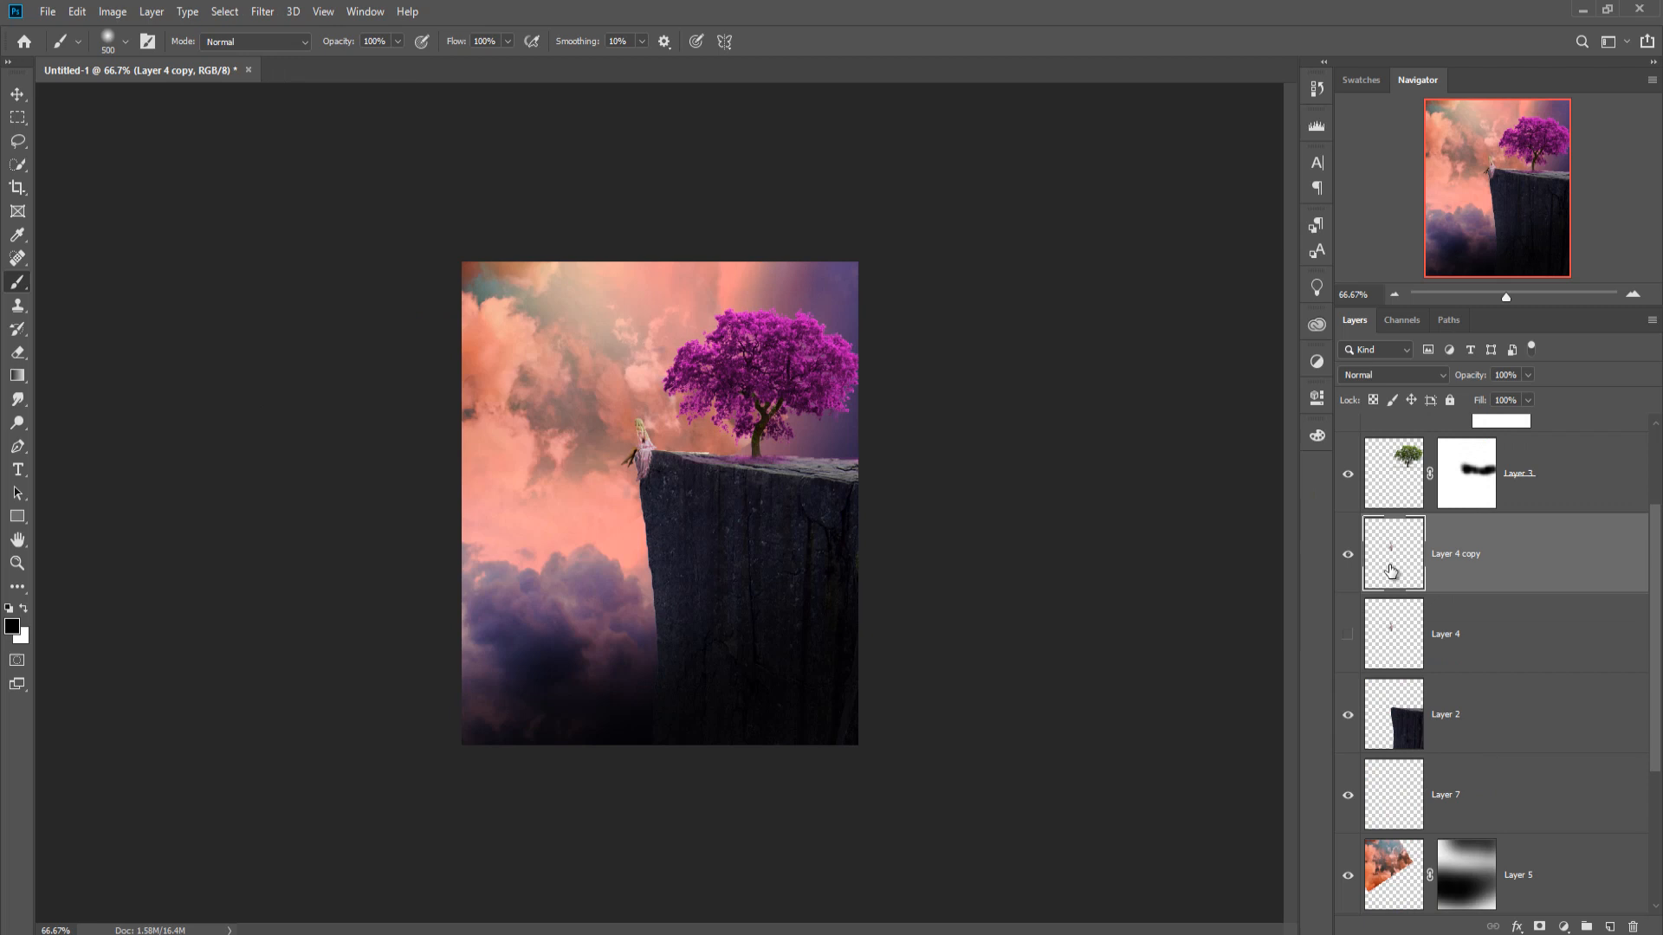
left_click(257, 13)
left_click(280, 122)
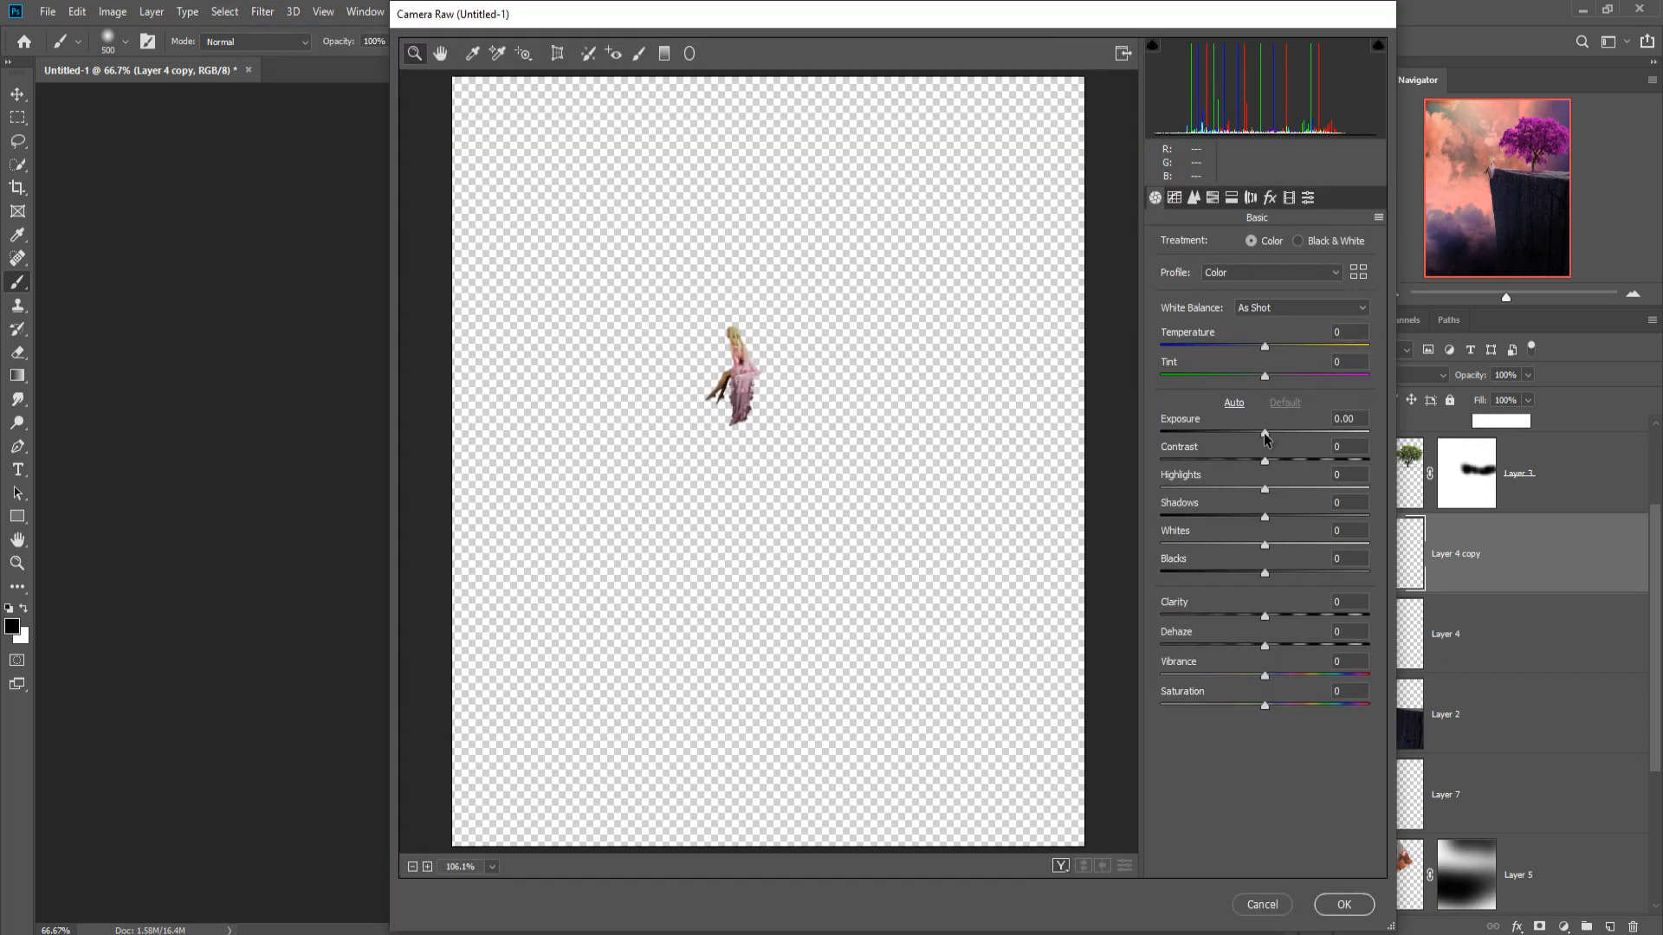
left_click_drag(1265, 438, 1248, 437)
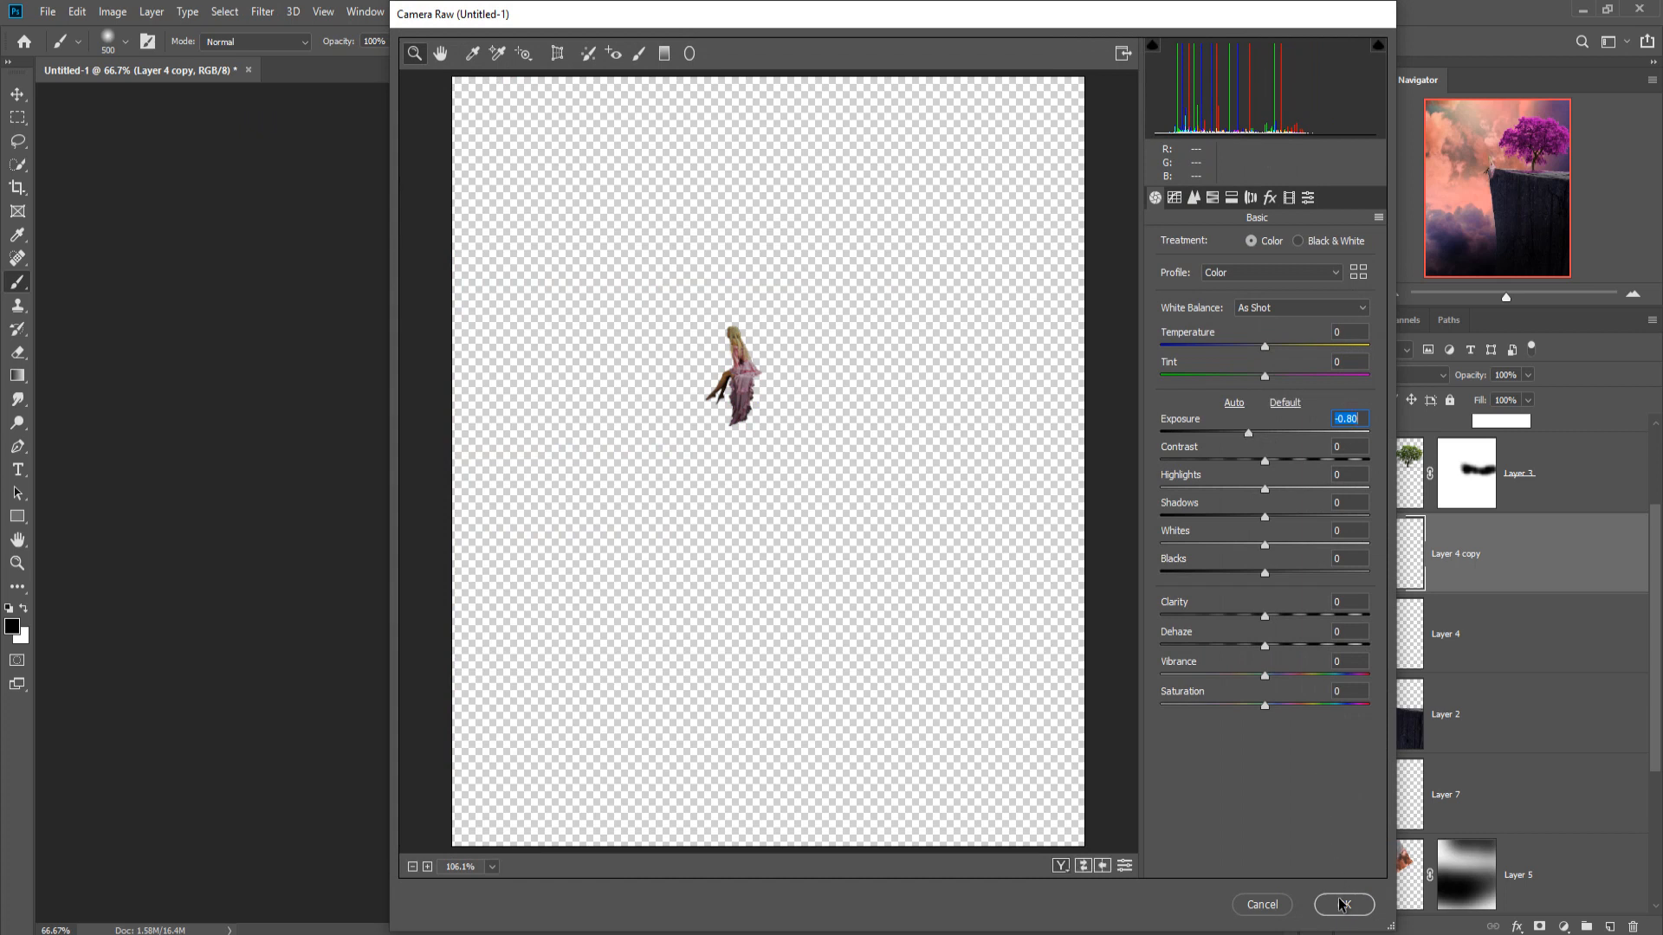
left_click(1341, 904)
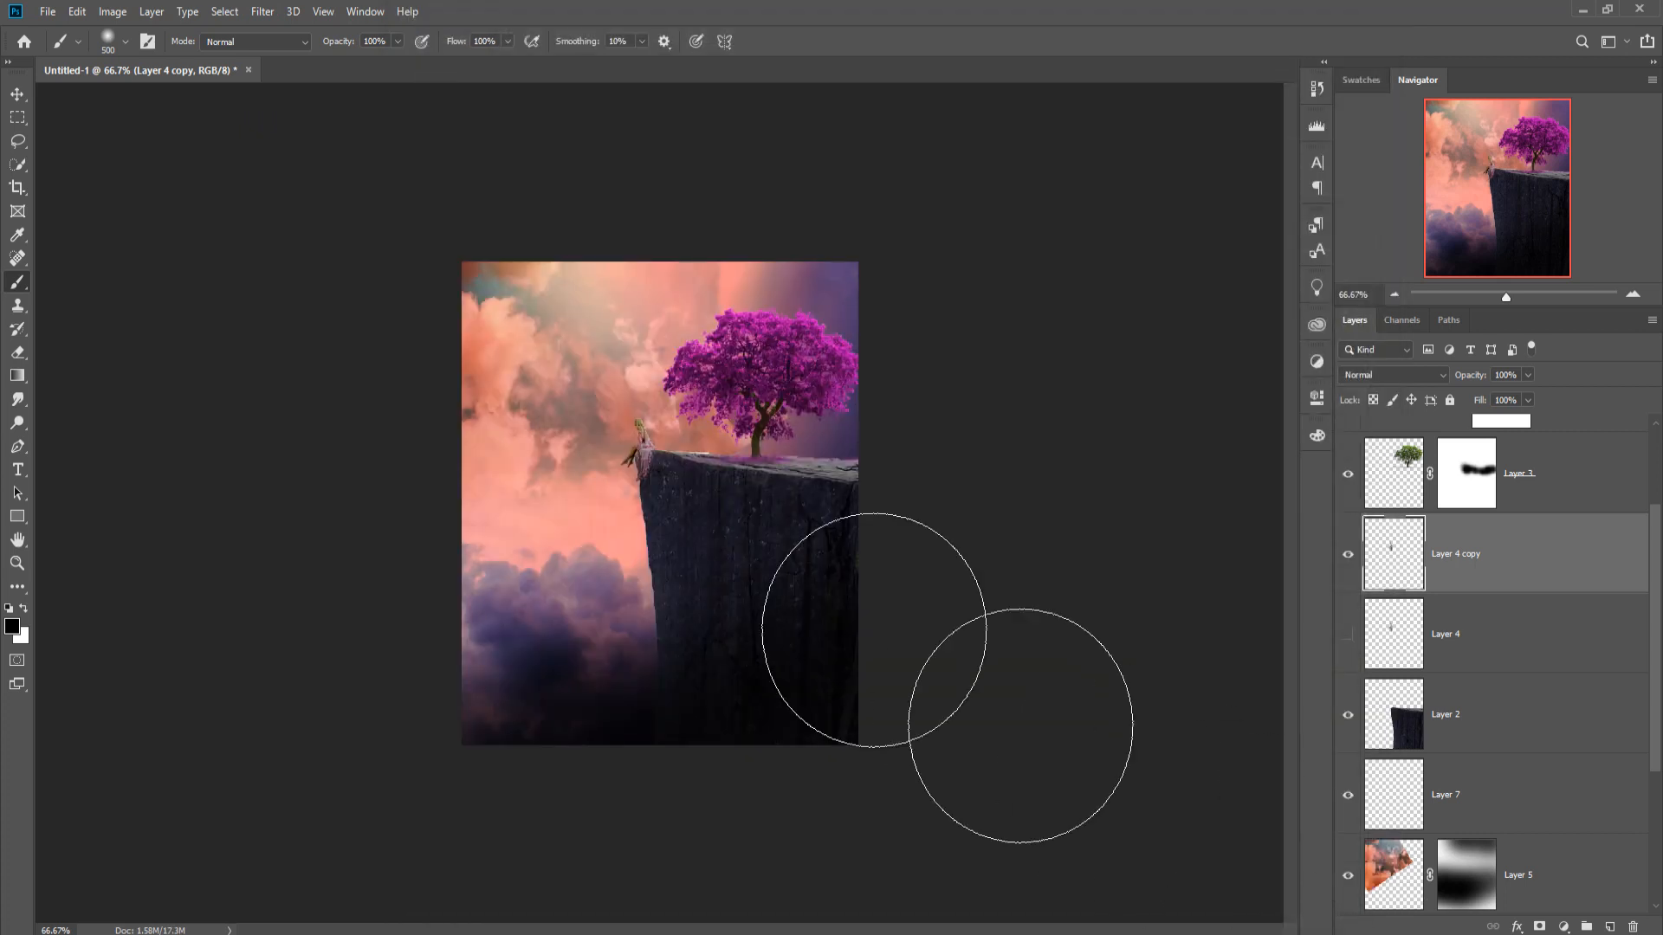
Nudge the cut-out woman slightly to the left on the cliff edge.
key("v")
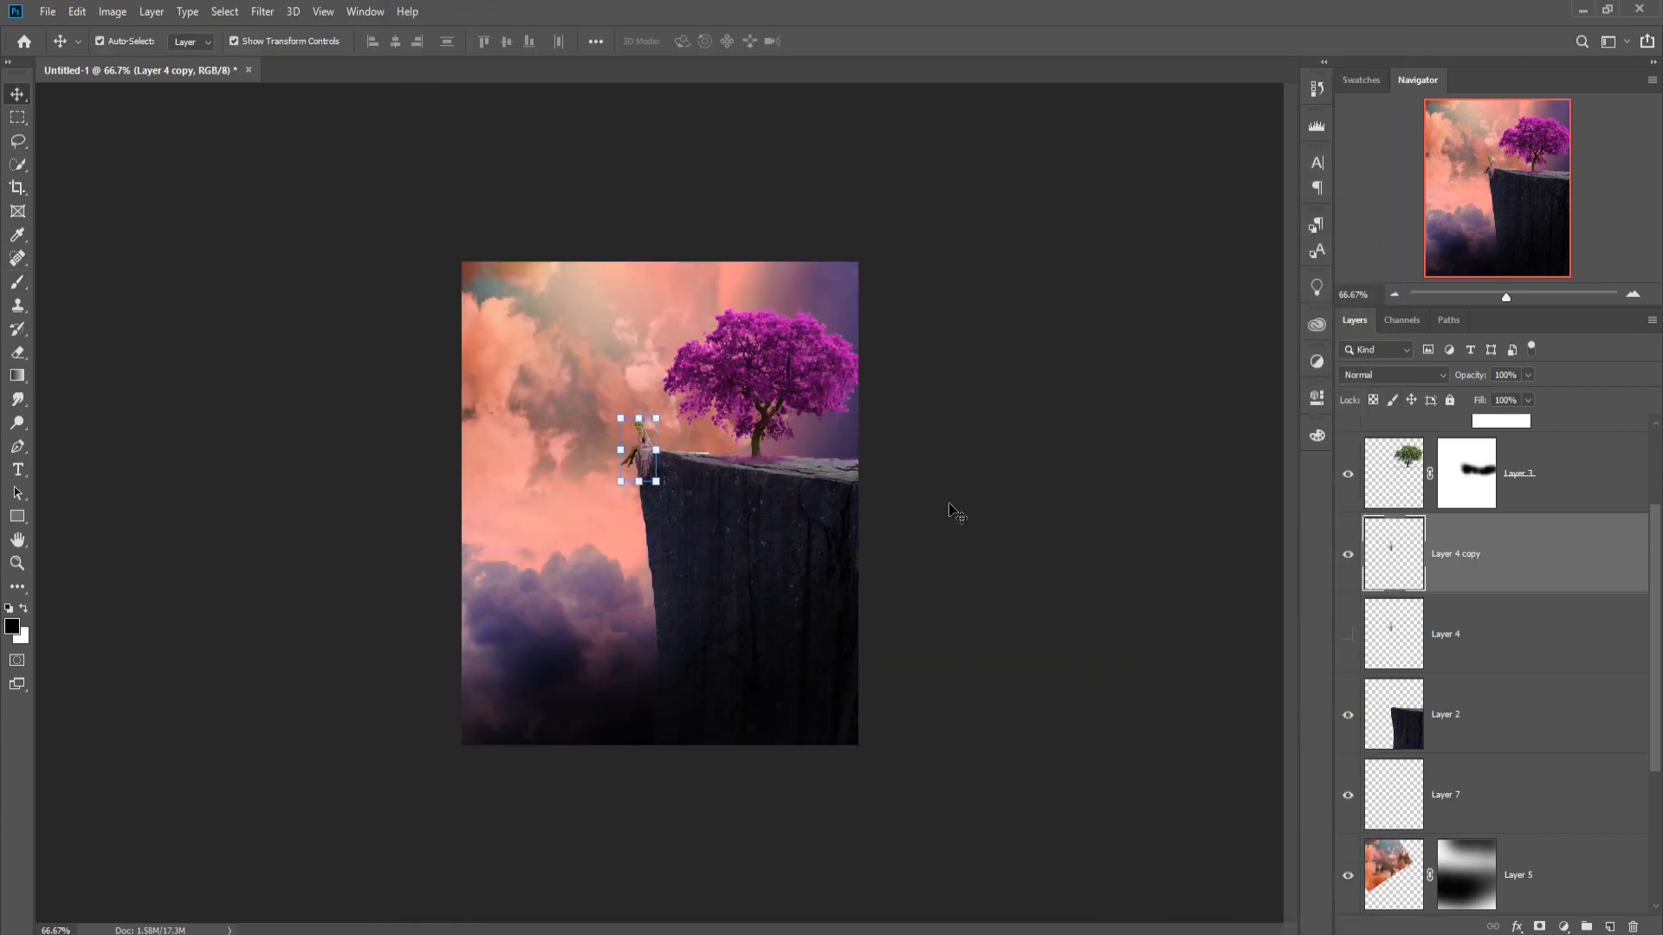
key("ctrl+plus")
key("ctrl+plus")
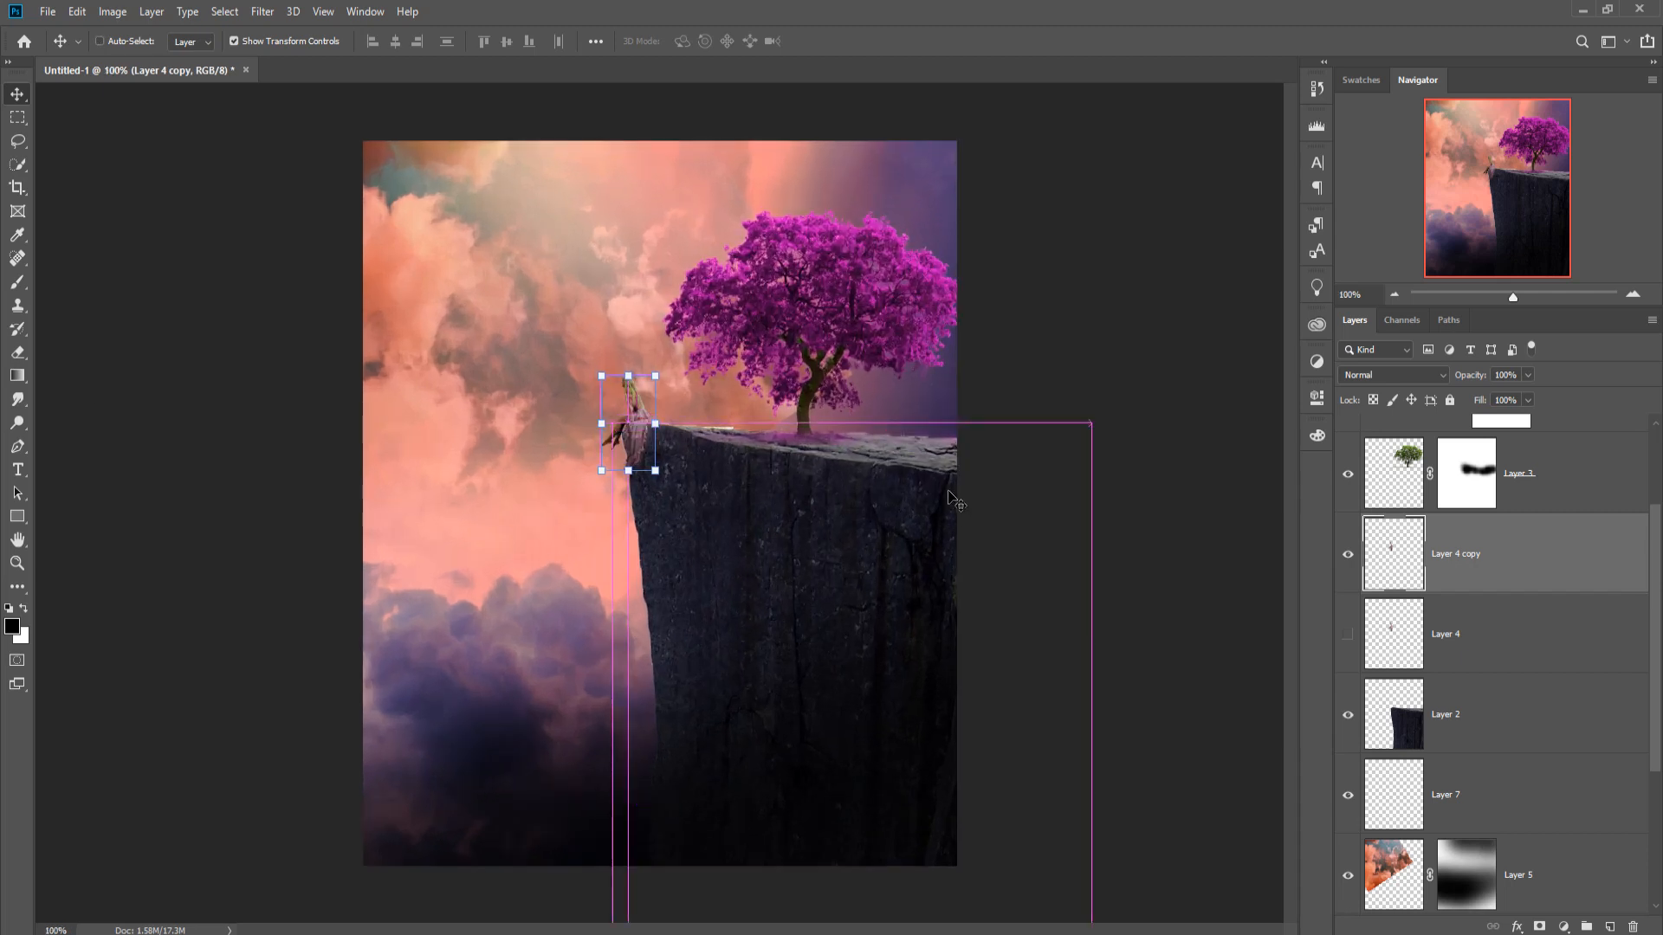
key("ctrl+minus")
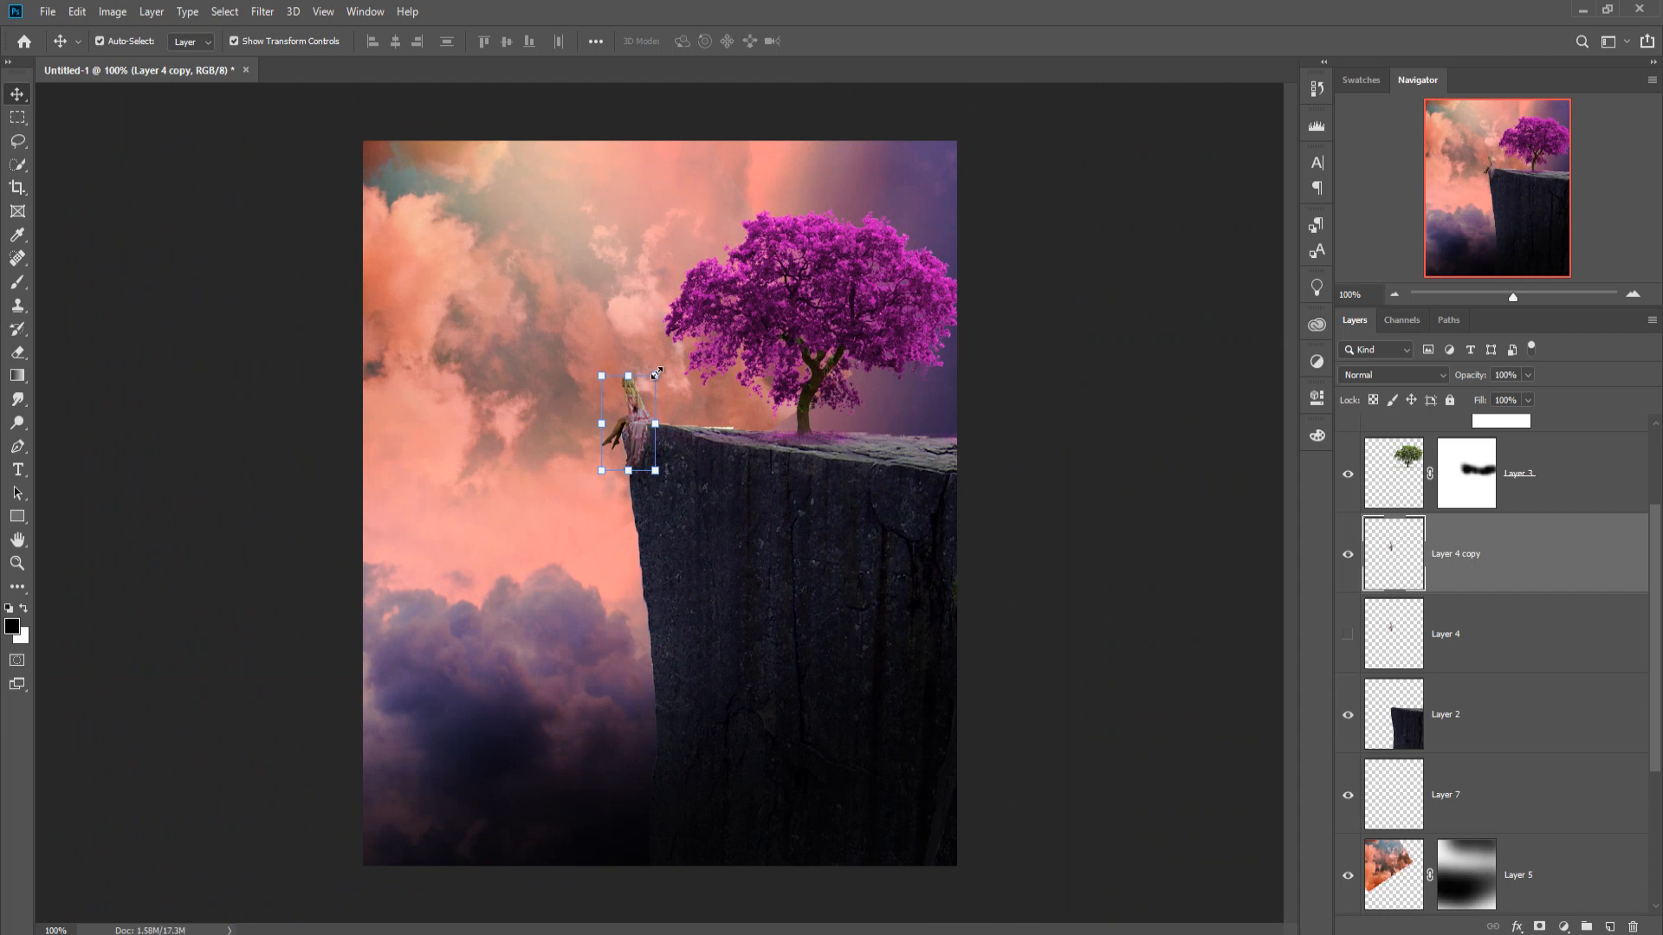
key("Left")
key("Left")
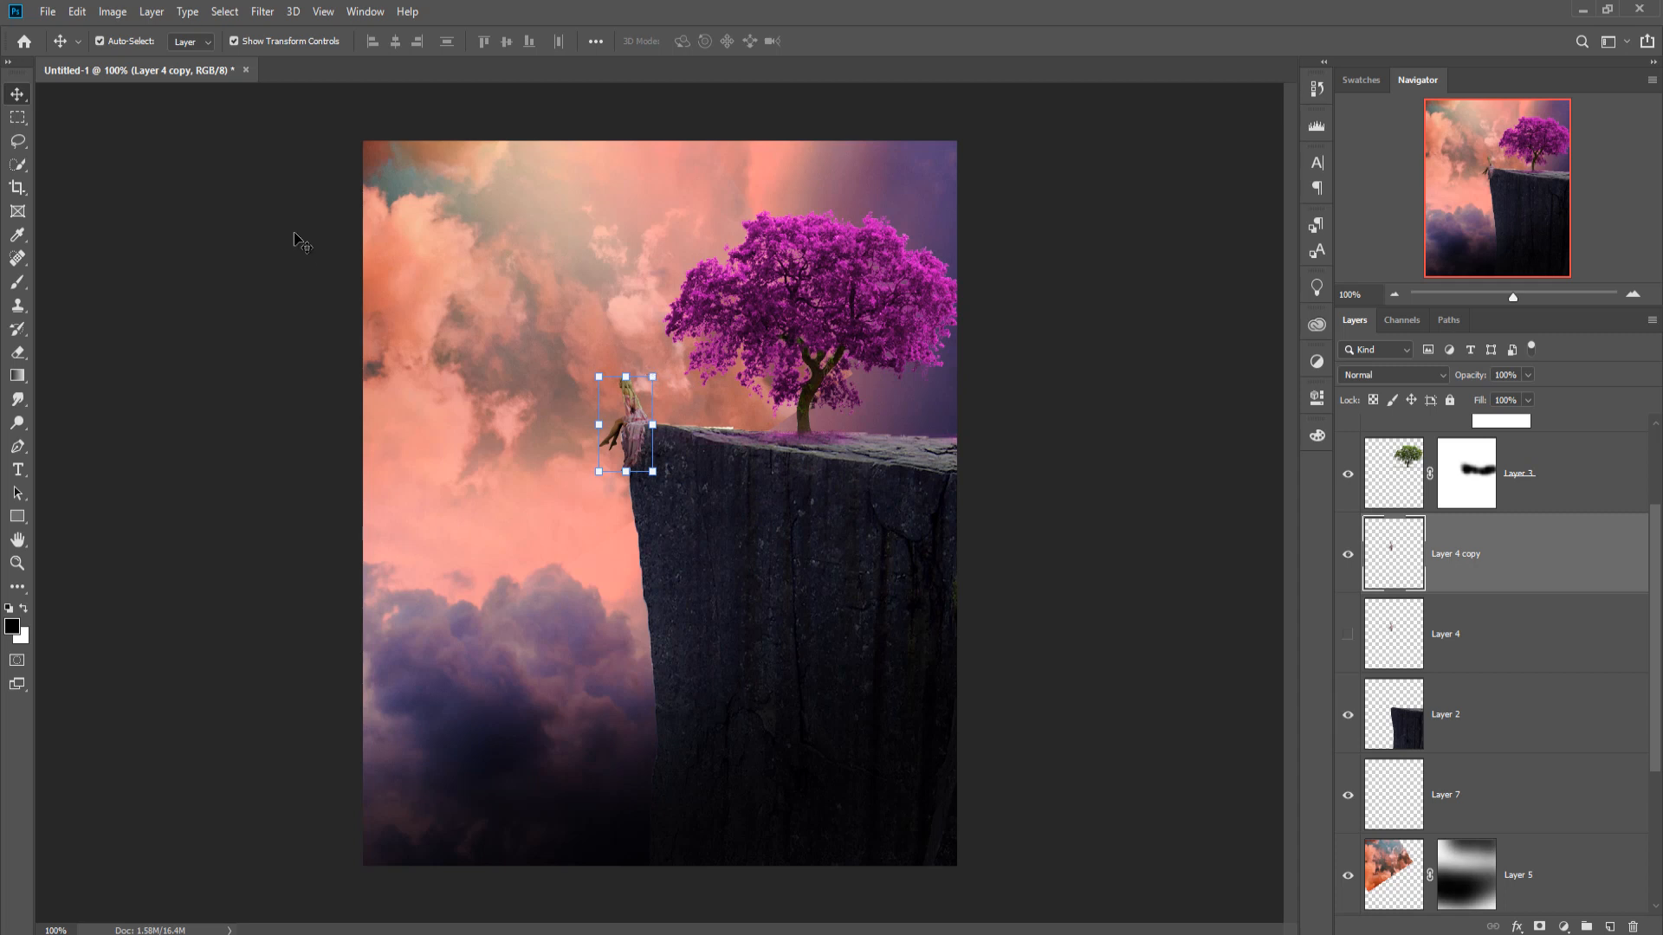
Enlarge the magenta tree together with its Hue/Saturation 1 adjustment to about 117%, keeping its base on the cliff.
scroll(1584, 589, "up", 2)
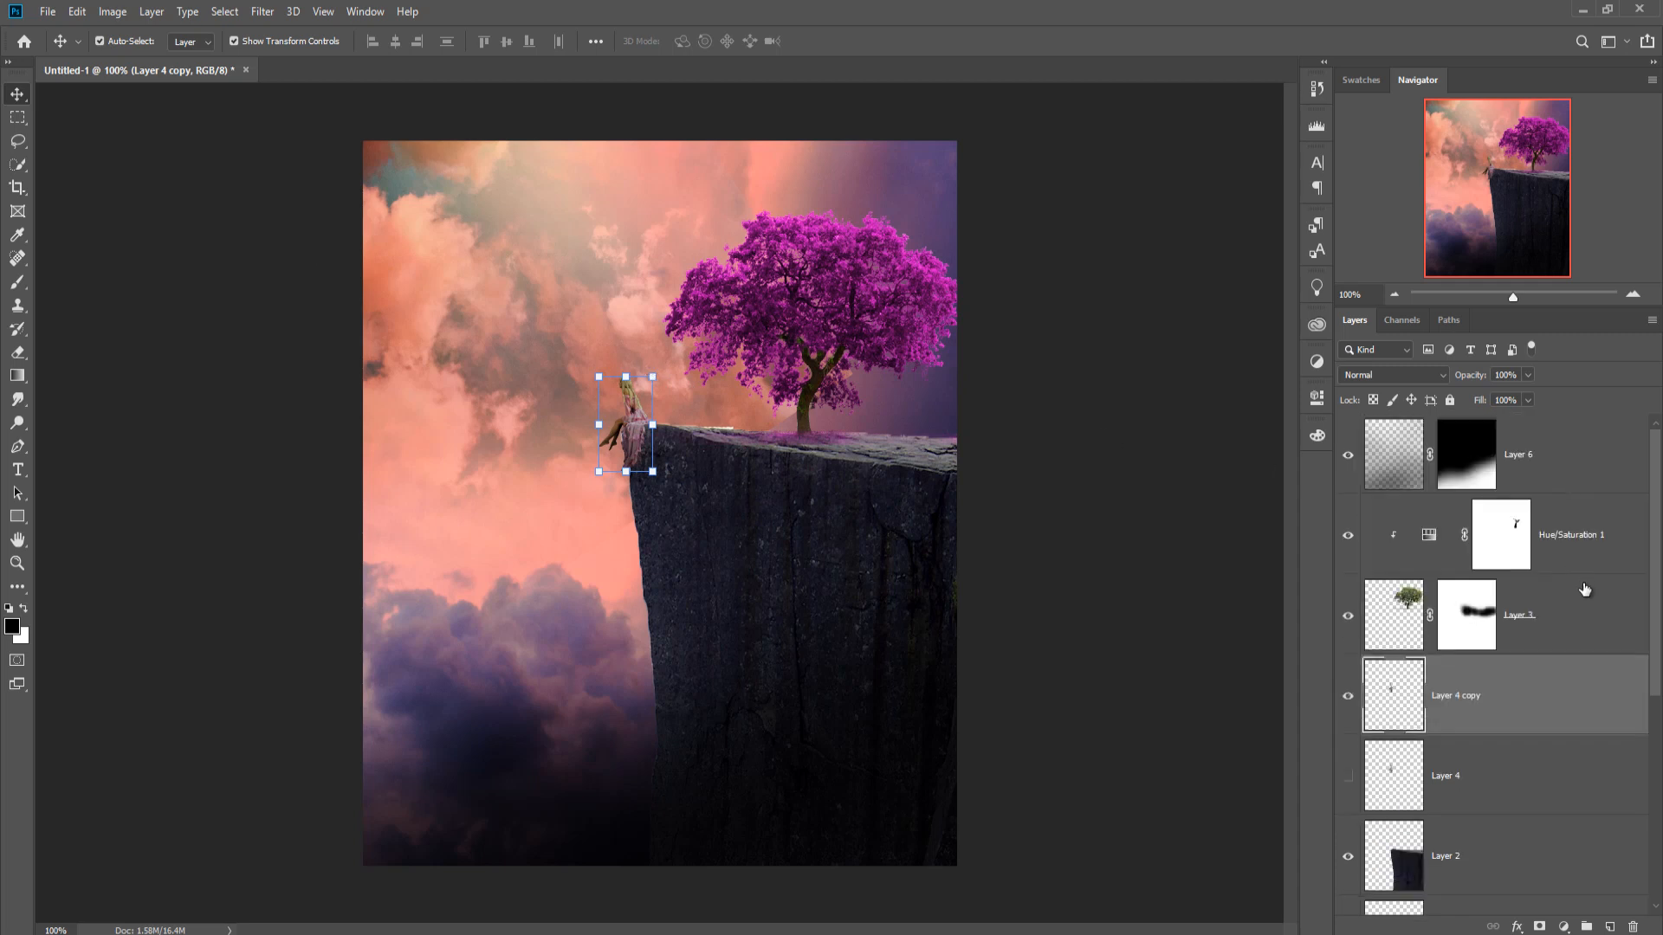
left_click(1578, 530)
left_click(1576, 615, "shift")
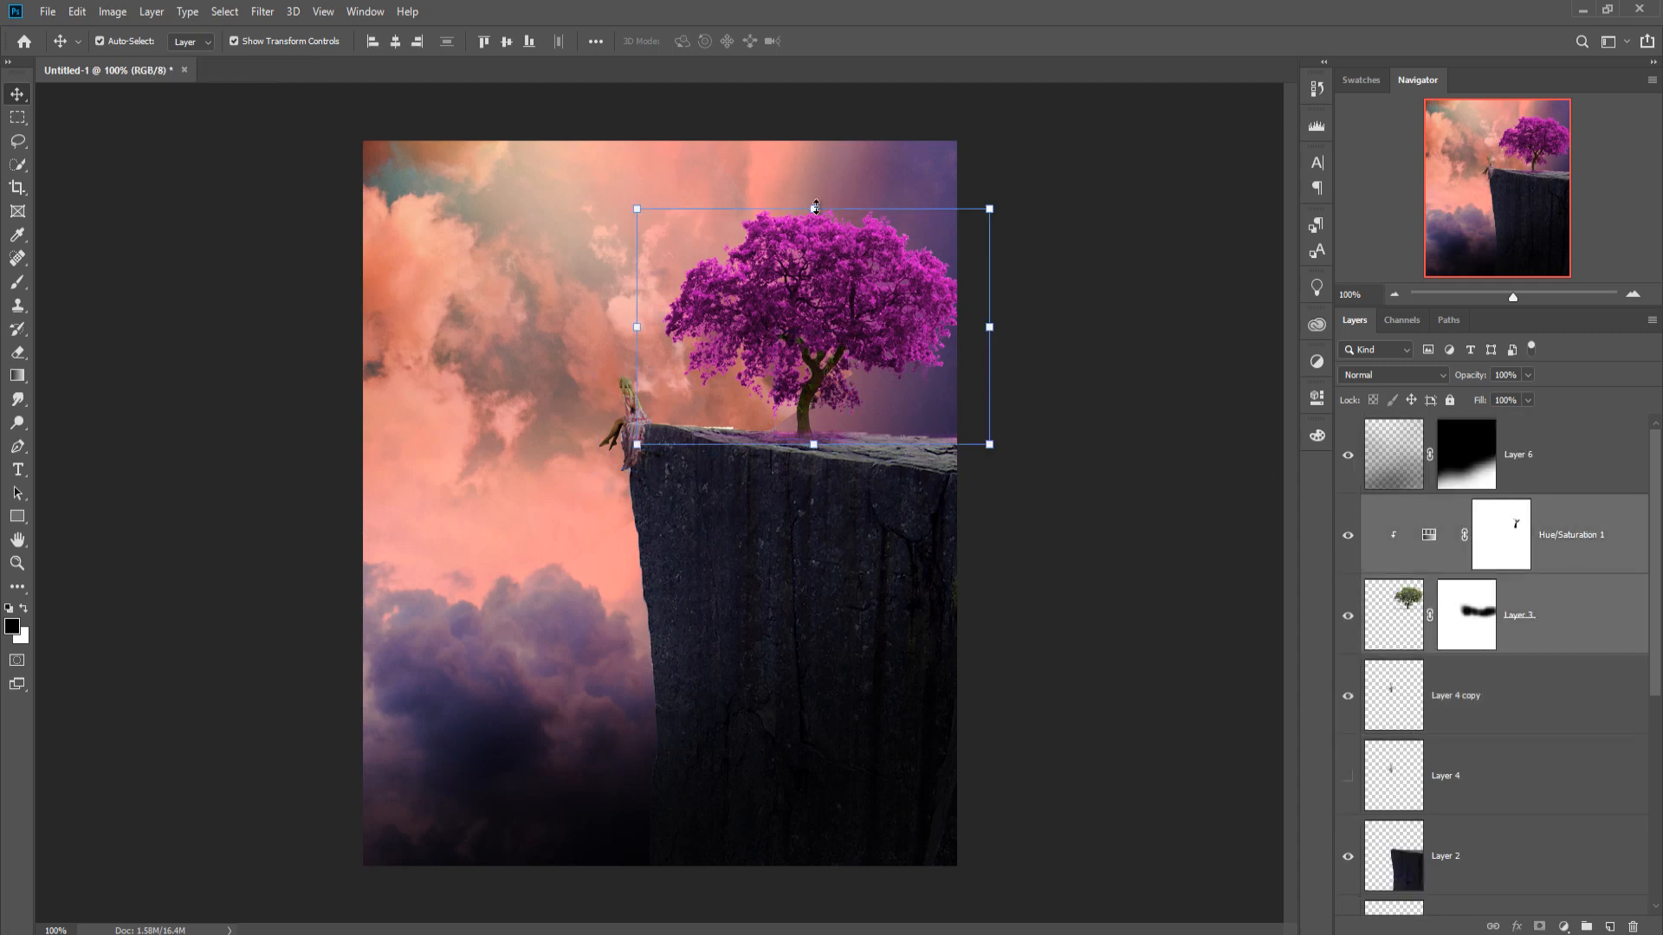
left_click_drag(815, 208, 818, 169)
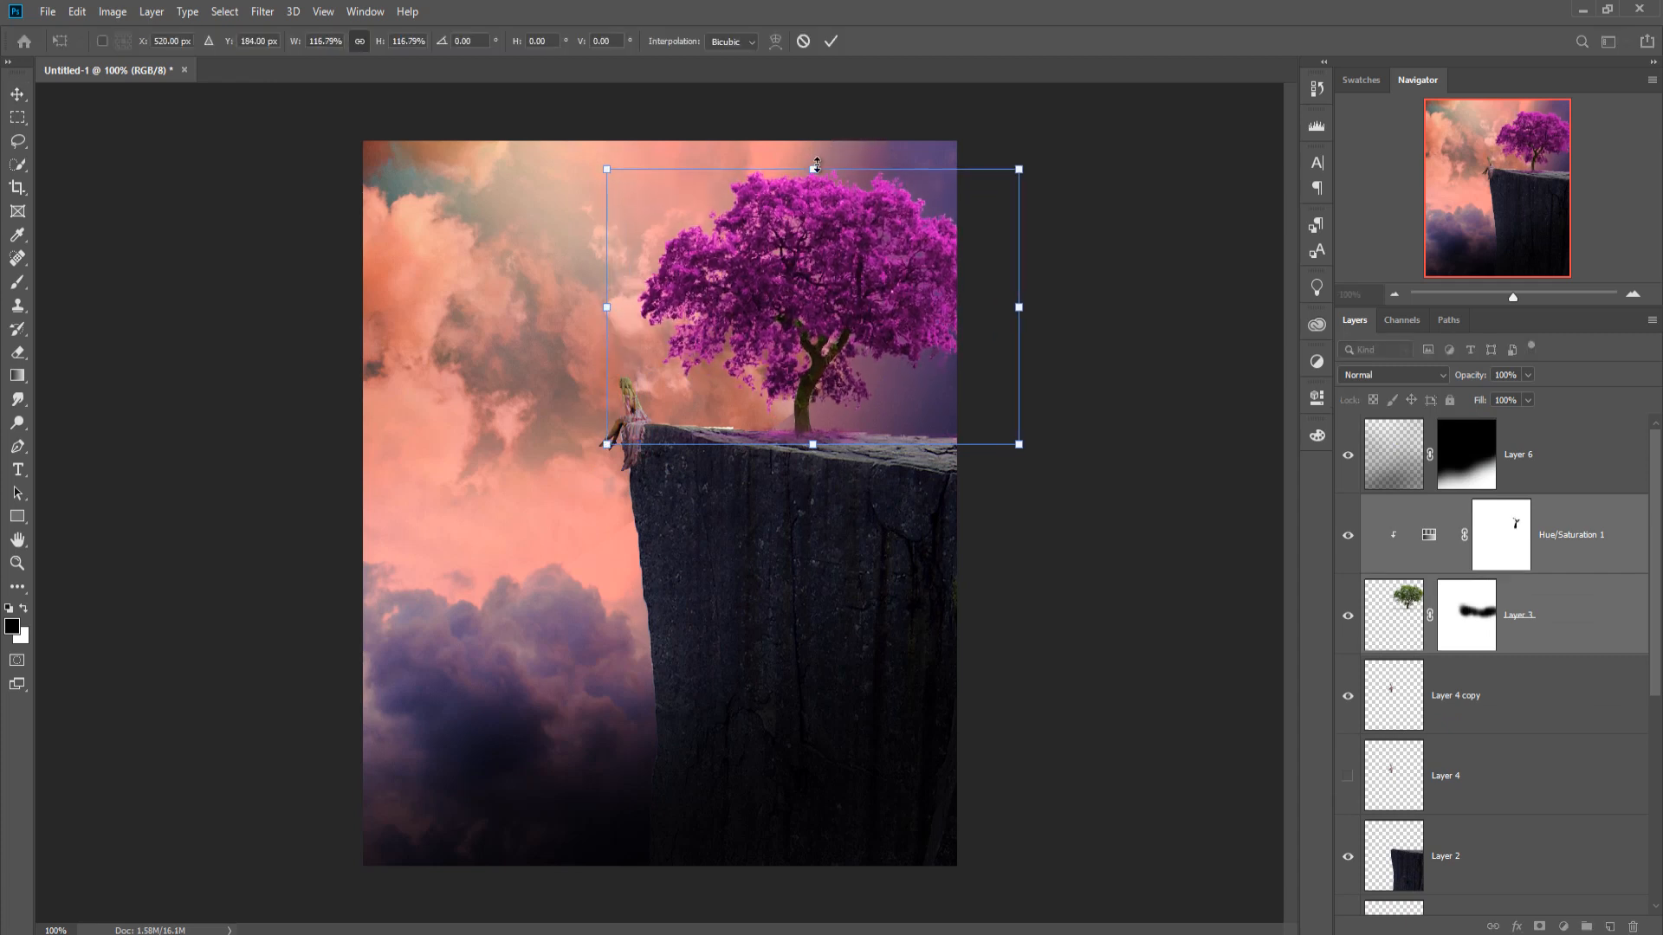
left_click(832, 40)
Bring the blonde hair strand from hair stocks.psd into the composite directly above Layer 4 copy and minimize the source document.
left_click(1389, 707)
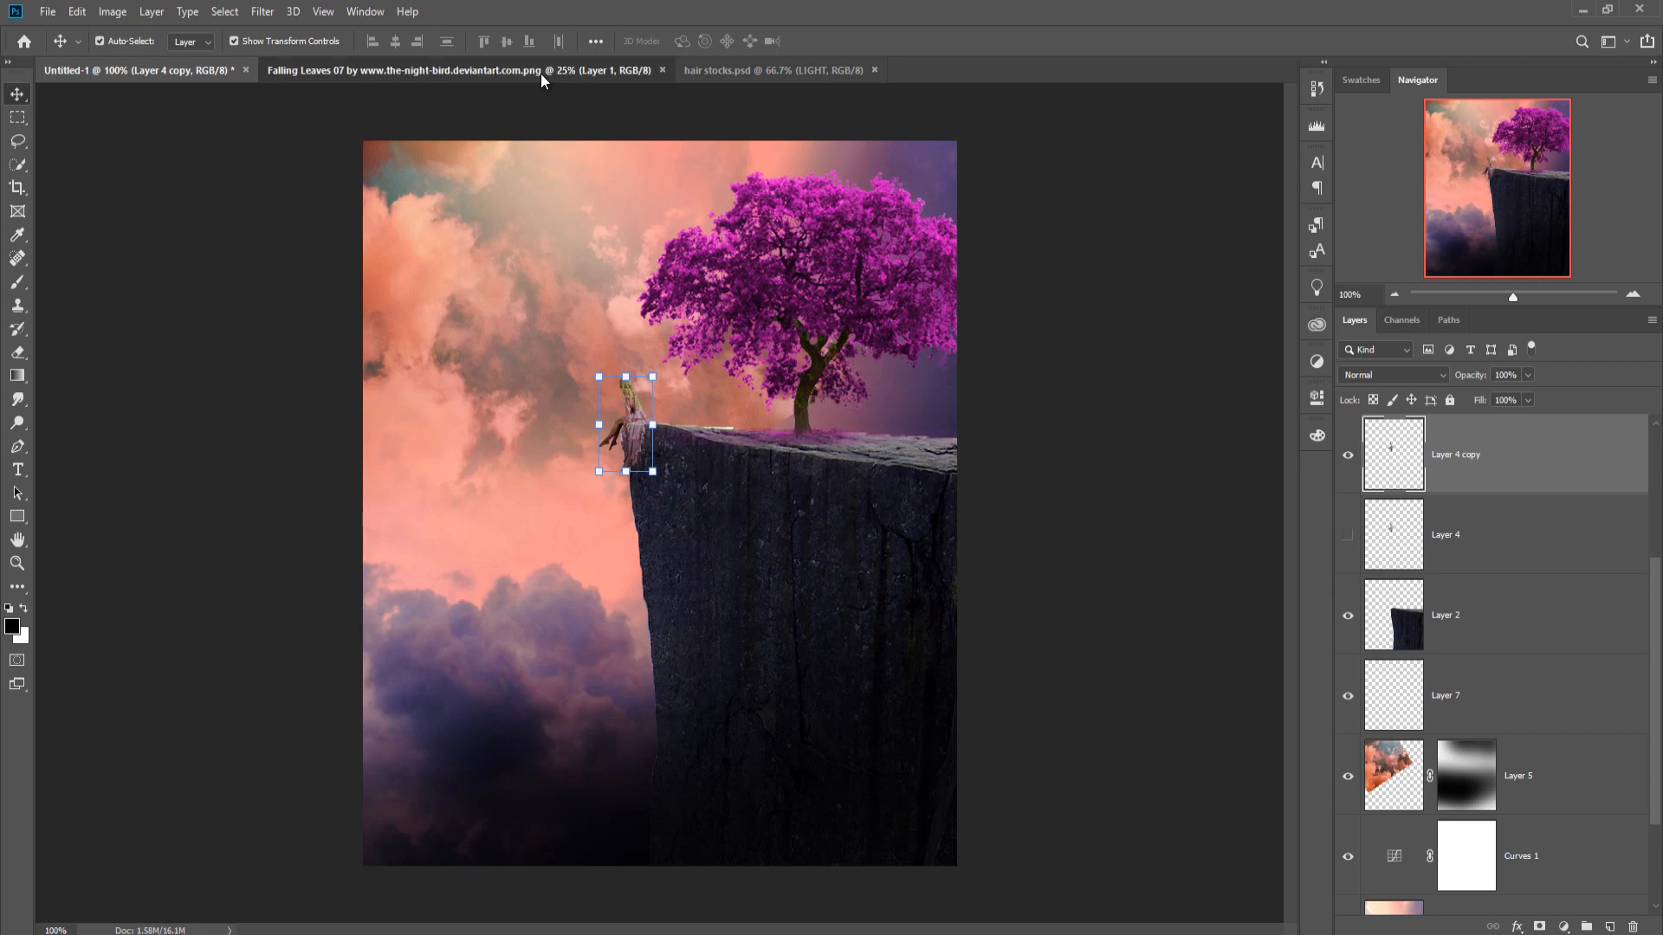
left_click(539, 75)
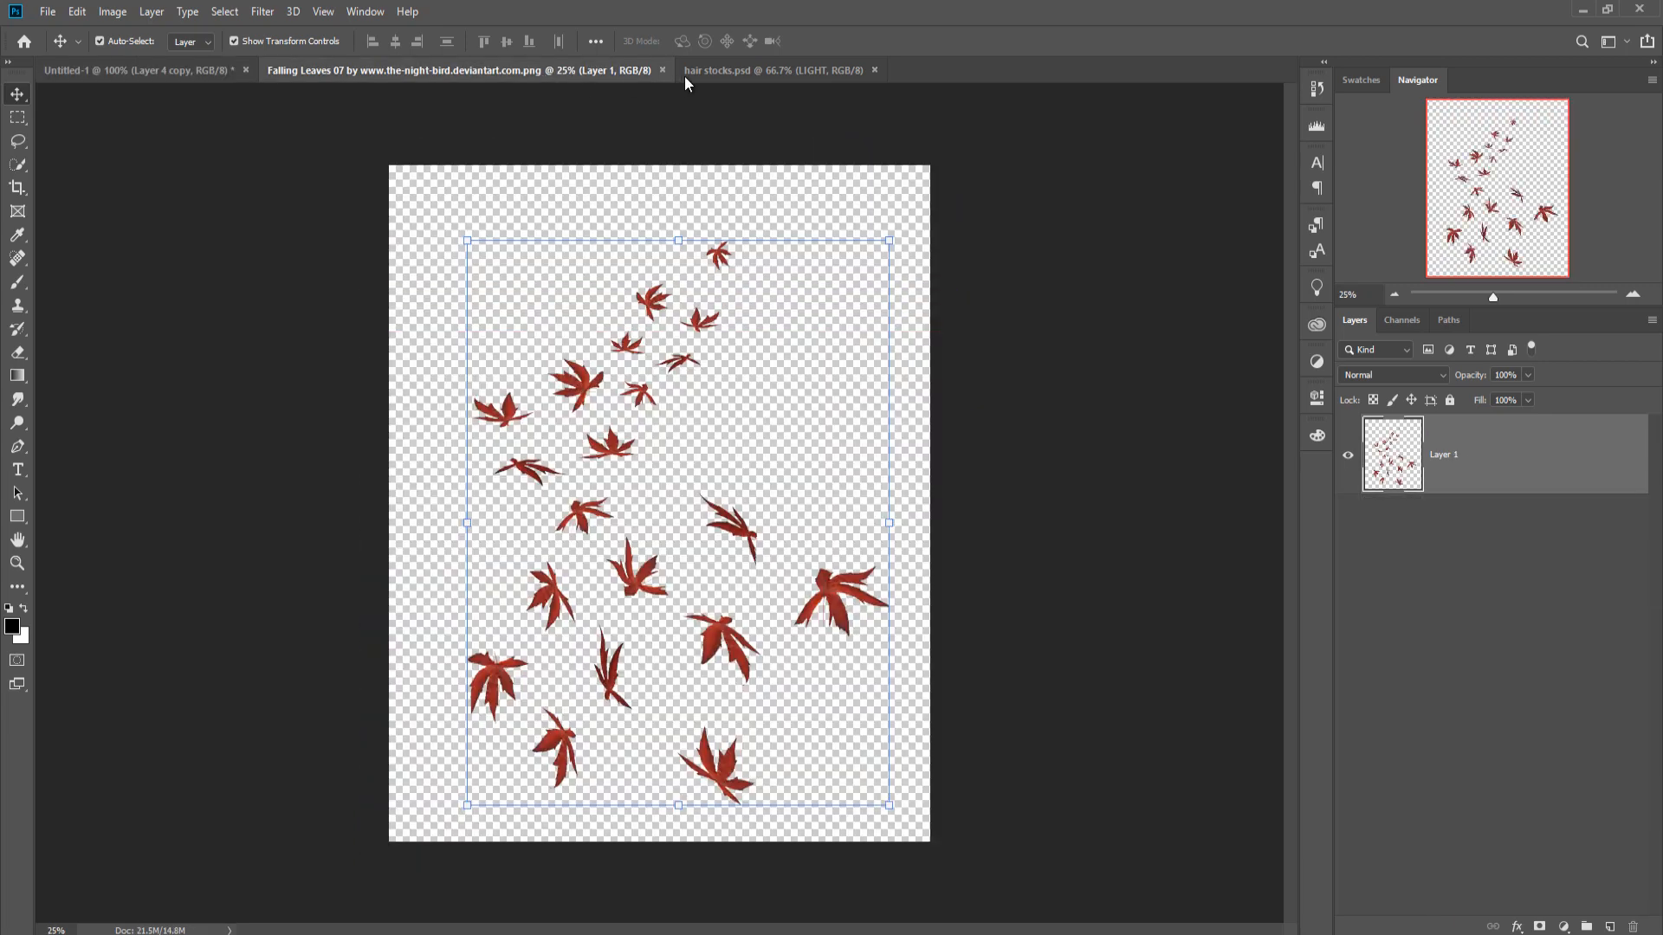
left_click(745, 70)
left_click_drag(798, 82, 819, 181)
left_click(149, 76)
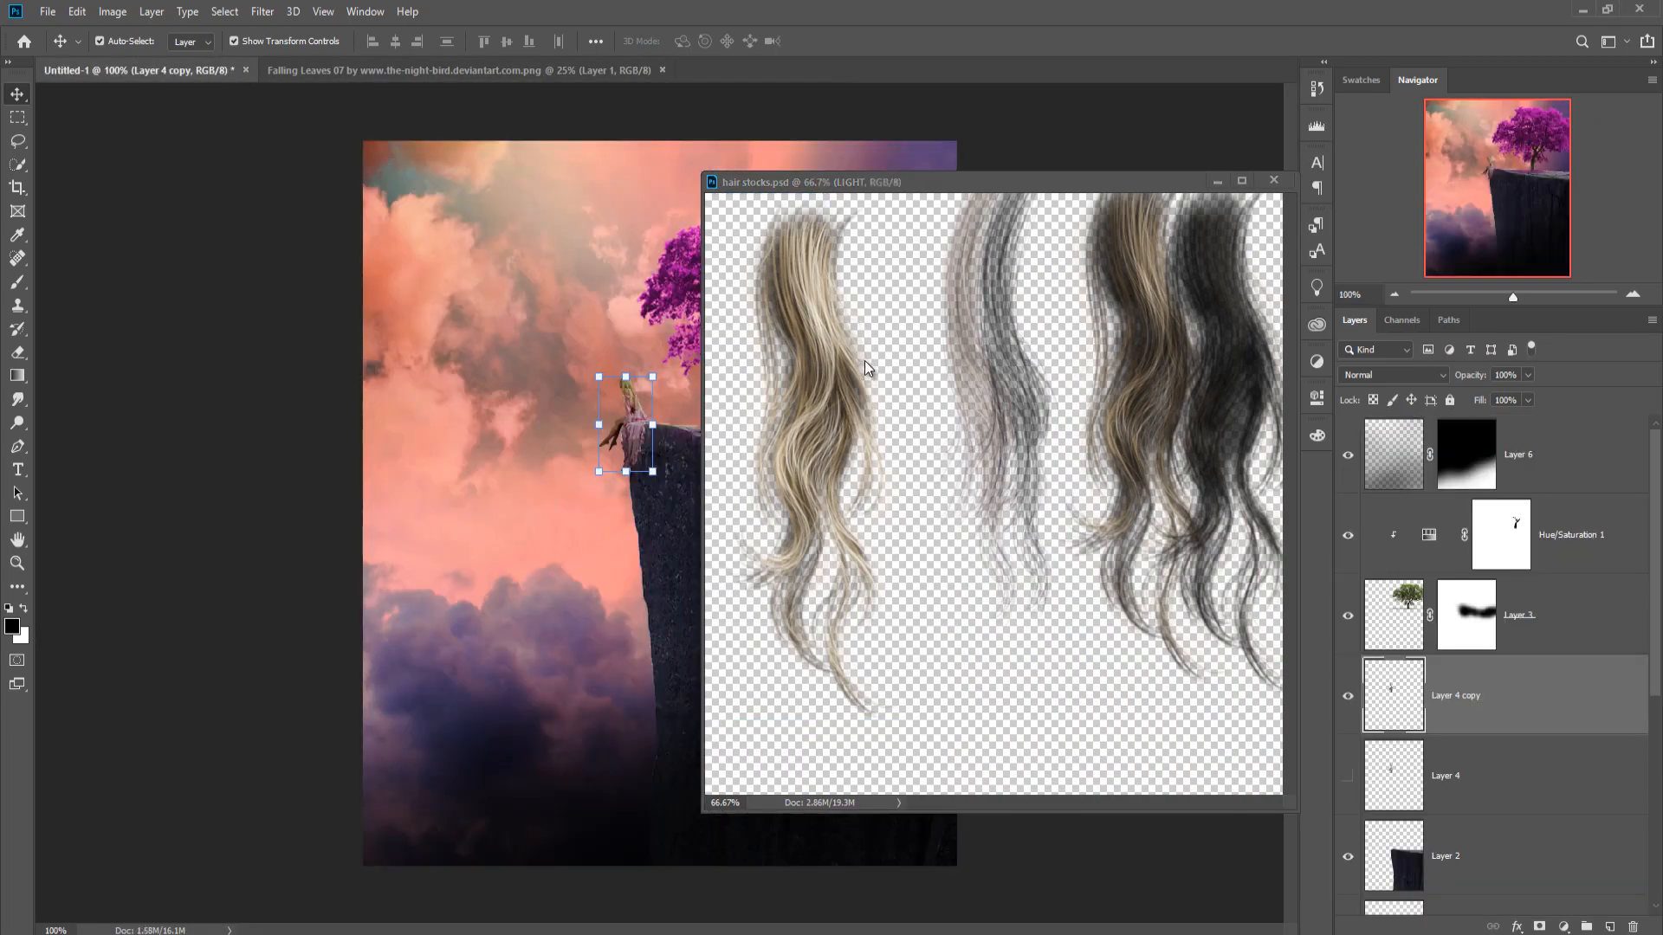
left_click_drag(814, 298, 574, 412)
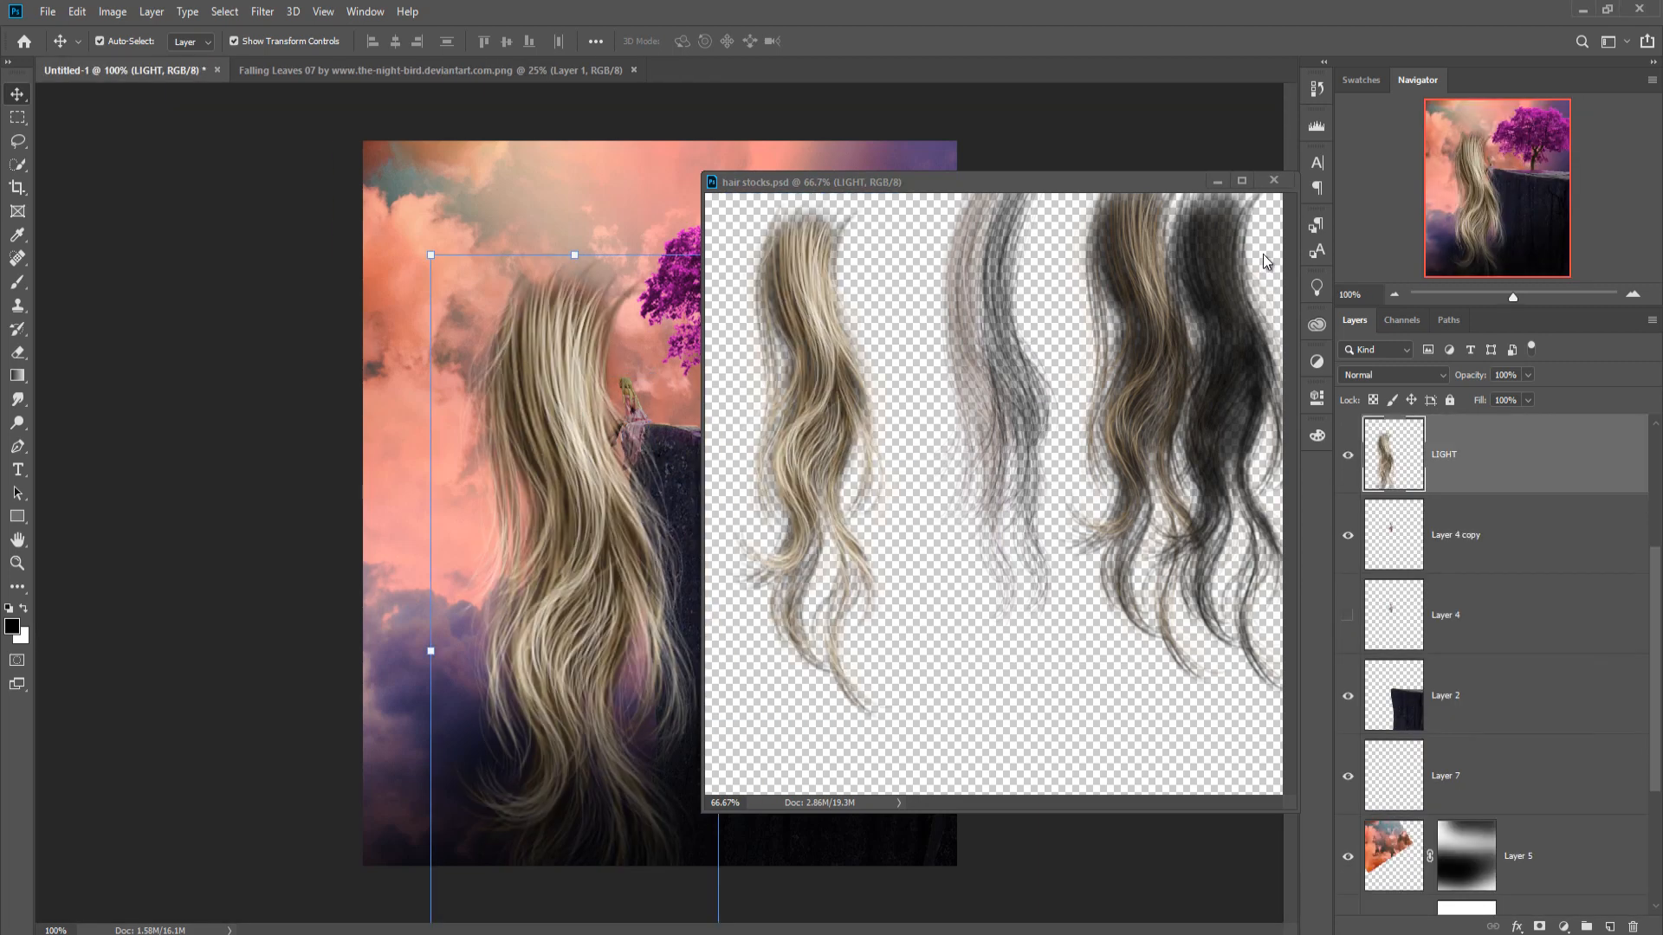
left_click(1218, 181)
Shrink the blonde hair strand to suit the small woman, and rotate it about 45° at her head.
left_click_drag(718, 254, 541, 728)
left_click_drag(572, 558, 574, 555)
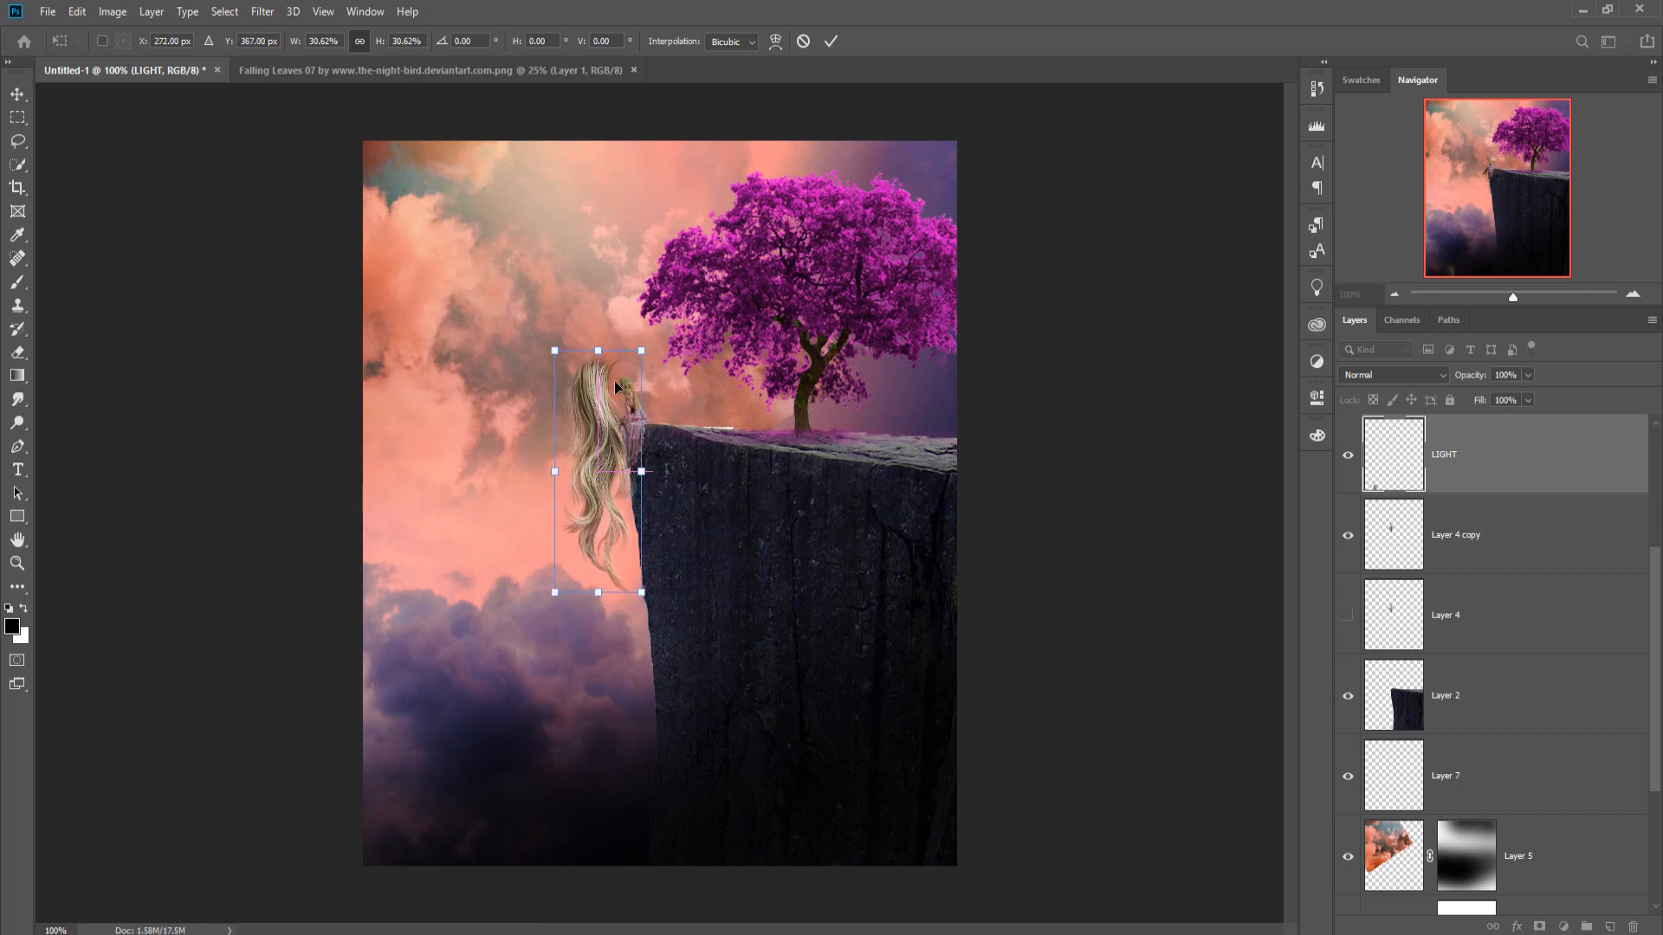
left_click_drag(642, 351, 653, 476)
left_click(831, 41)
left_click_drag(578, 521, 581, 438)
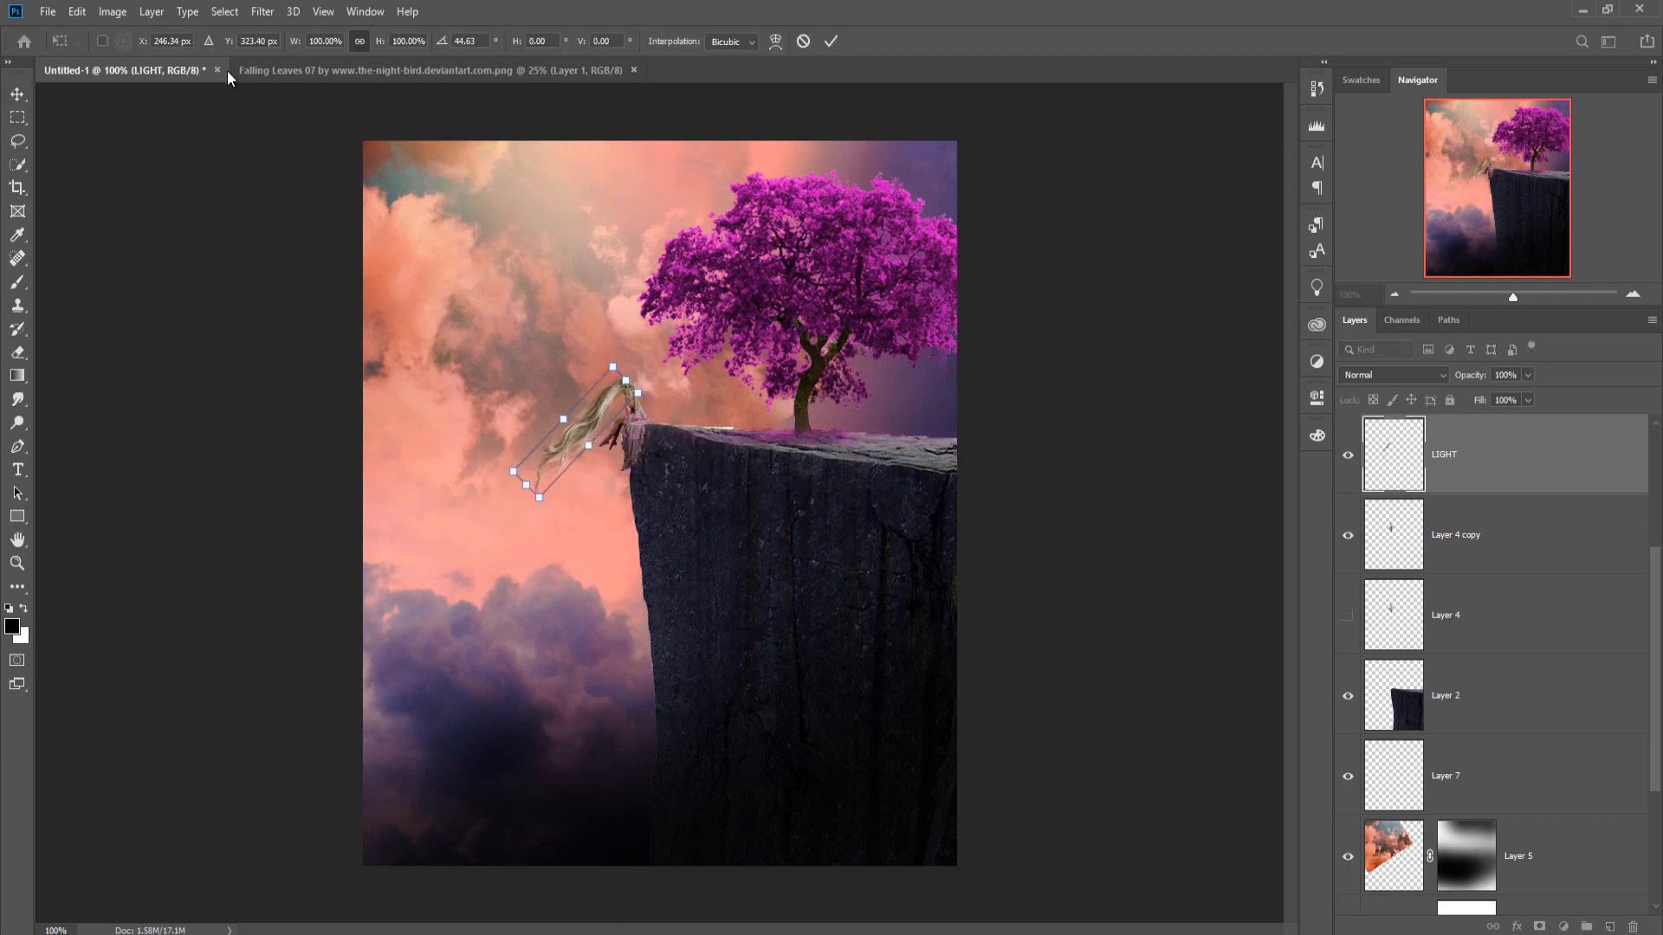
Flip the hair strand horizontally, flip it again, and rotate it to stream leftward from the woman's head.
left_click(77, 11)
mouse_move(105, 429)
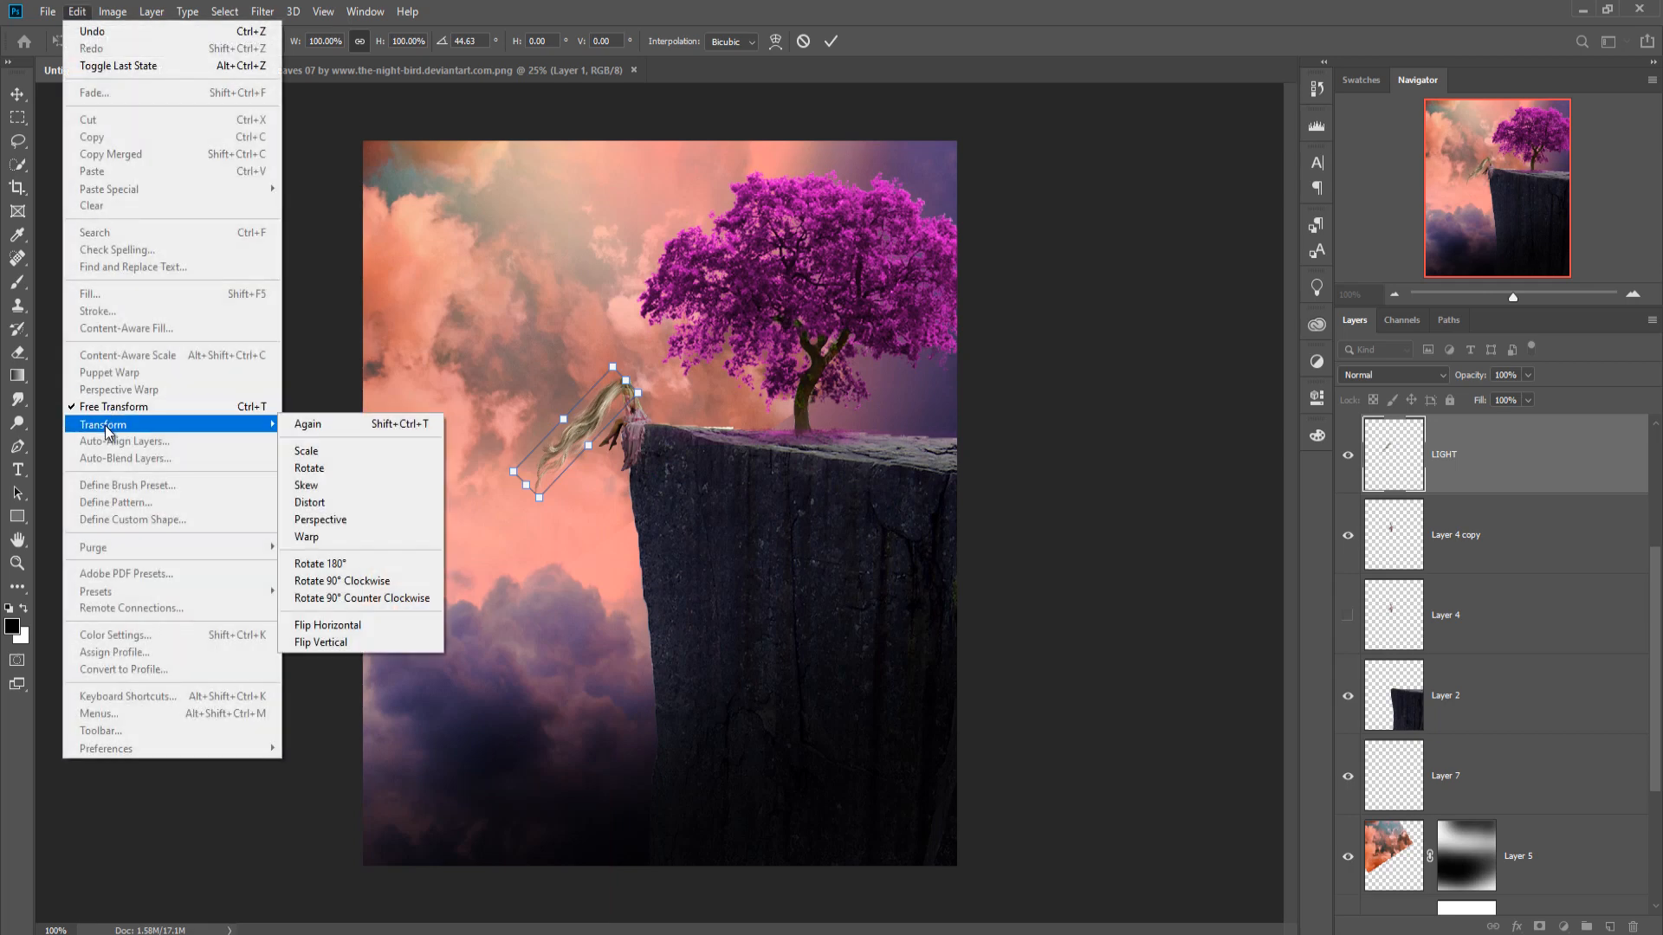
left_click(334, 627)
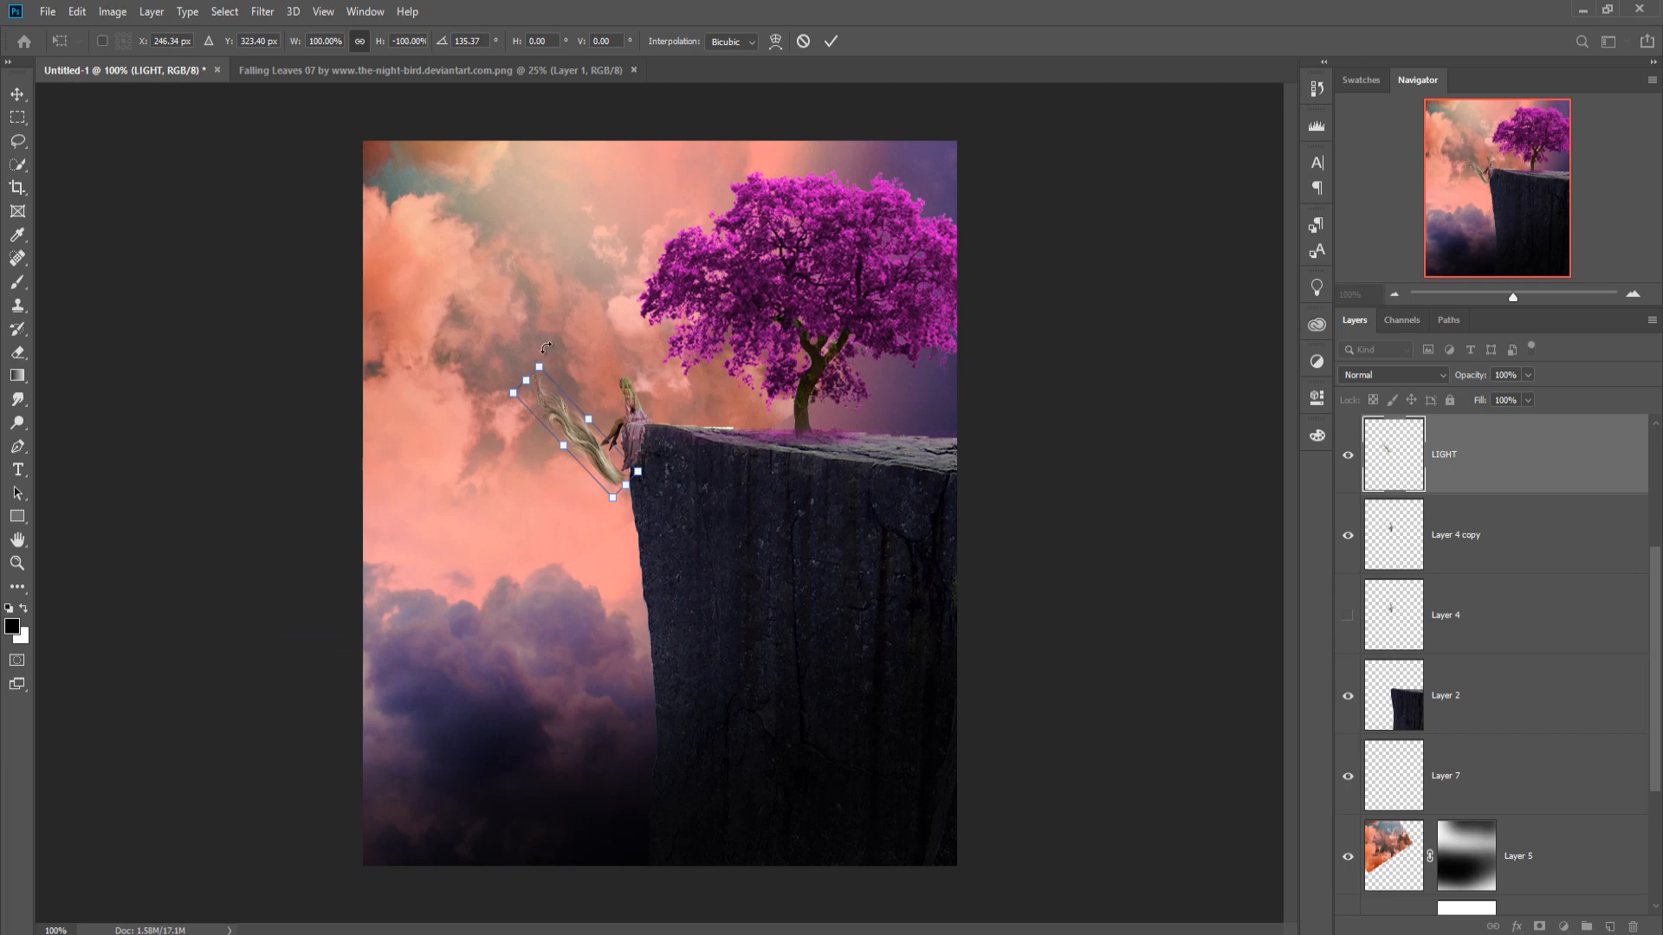
left_click_drag(565, 352, 524, 544)
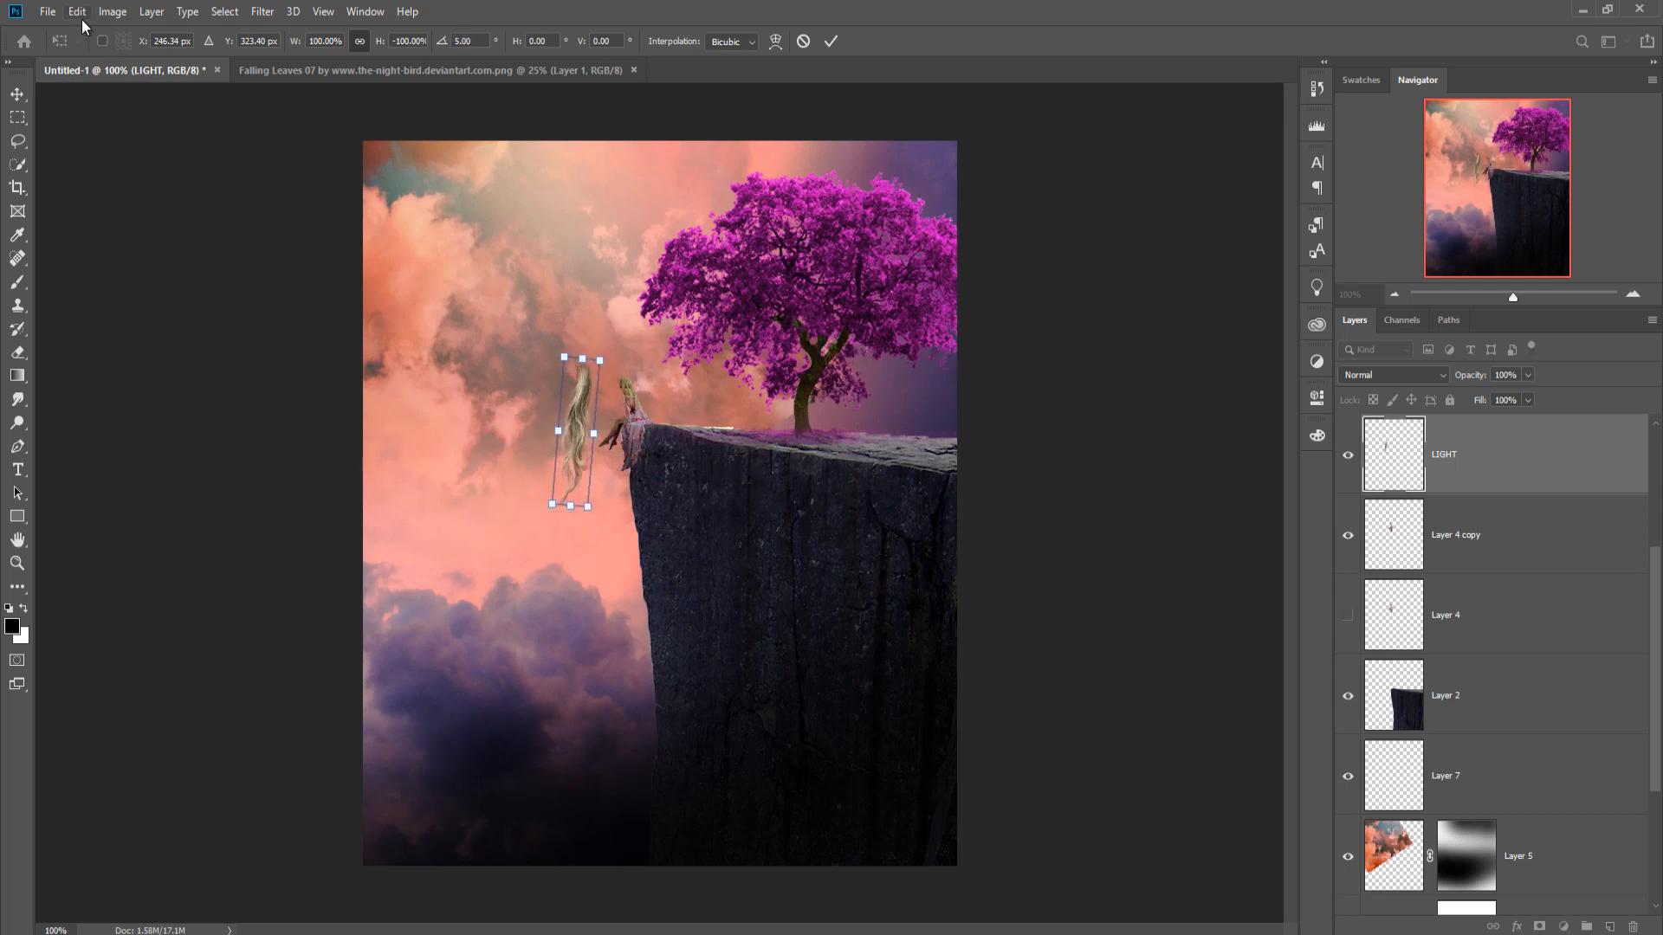
left_click(77, 11)
mouse_move(143, 426)
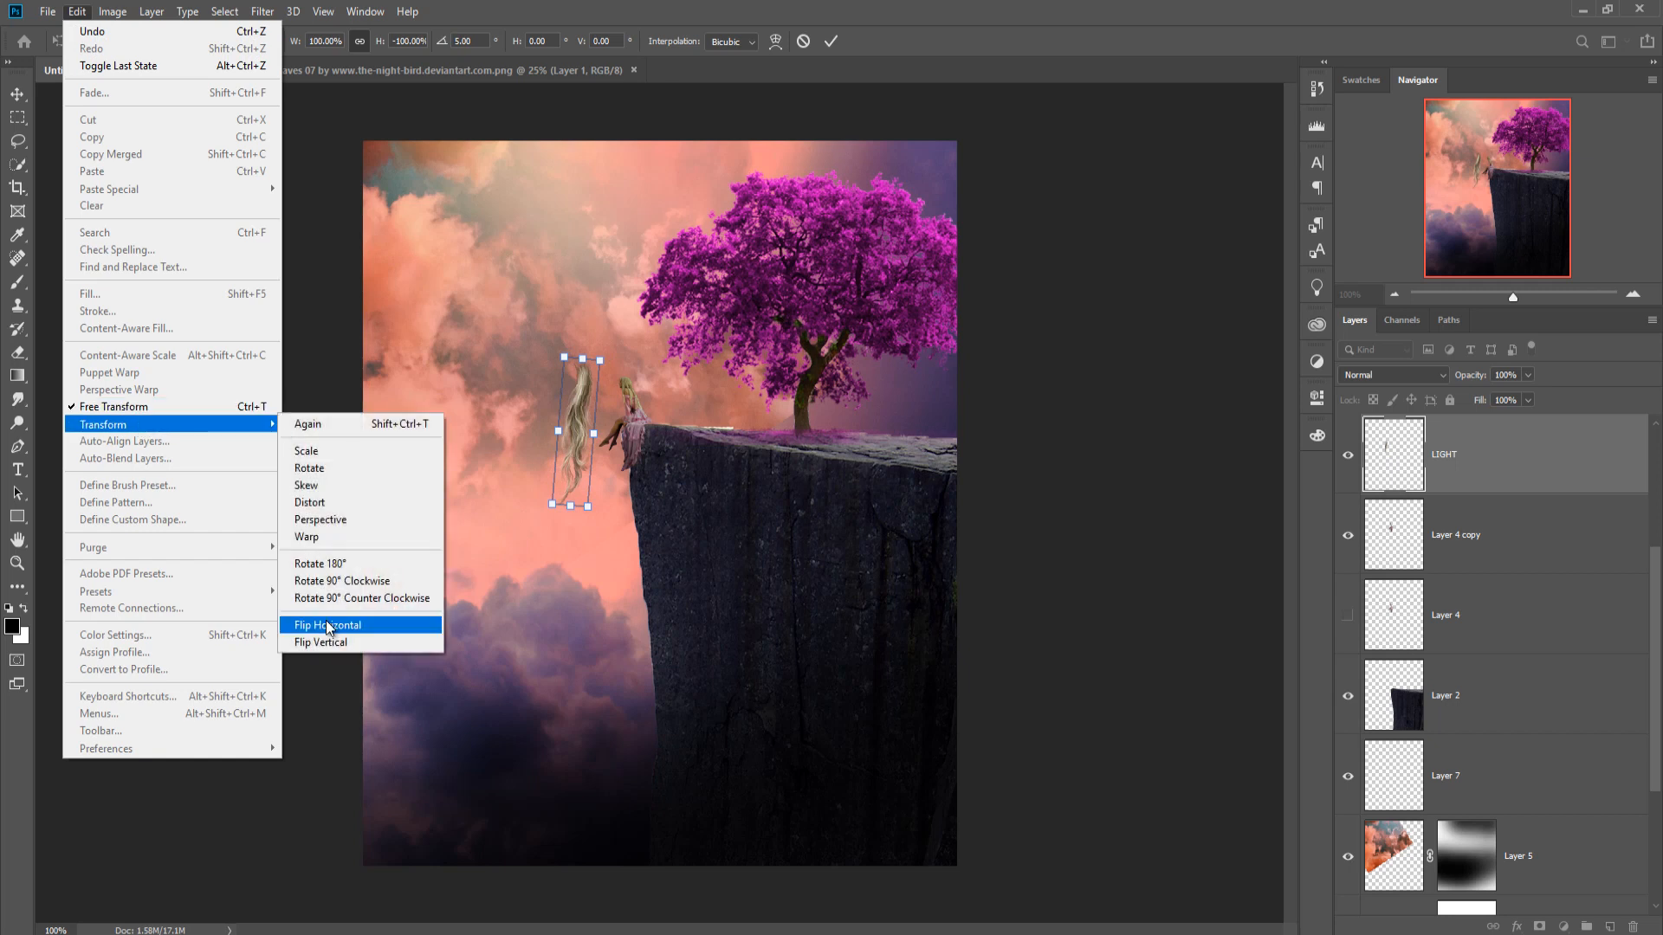
left_click(346, 626)
left_click_drag(602, 340, 620, 396)
left_click(831, 44)
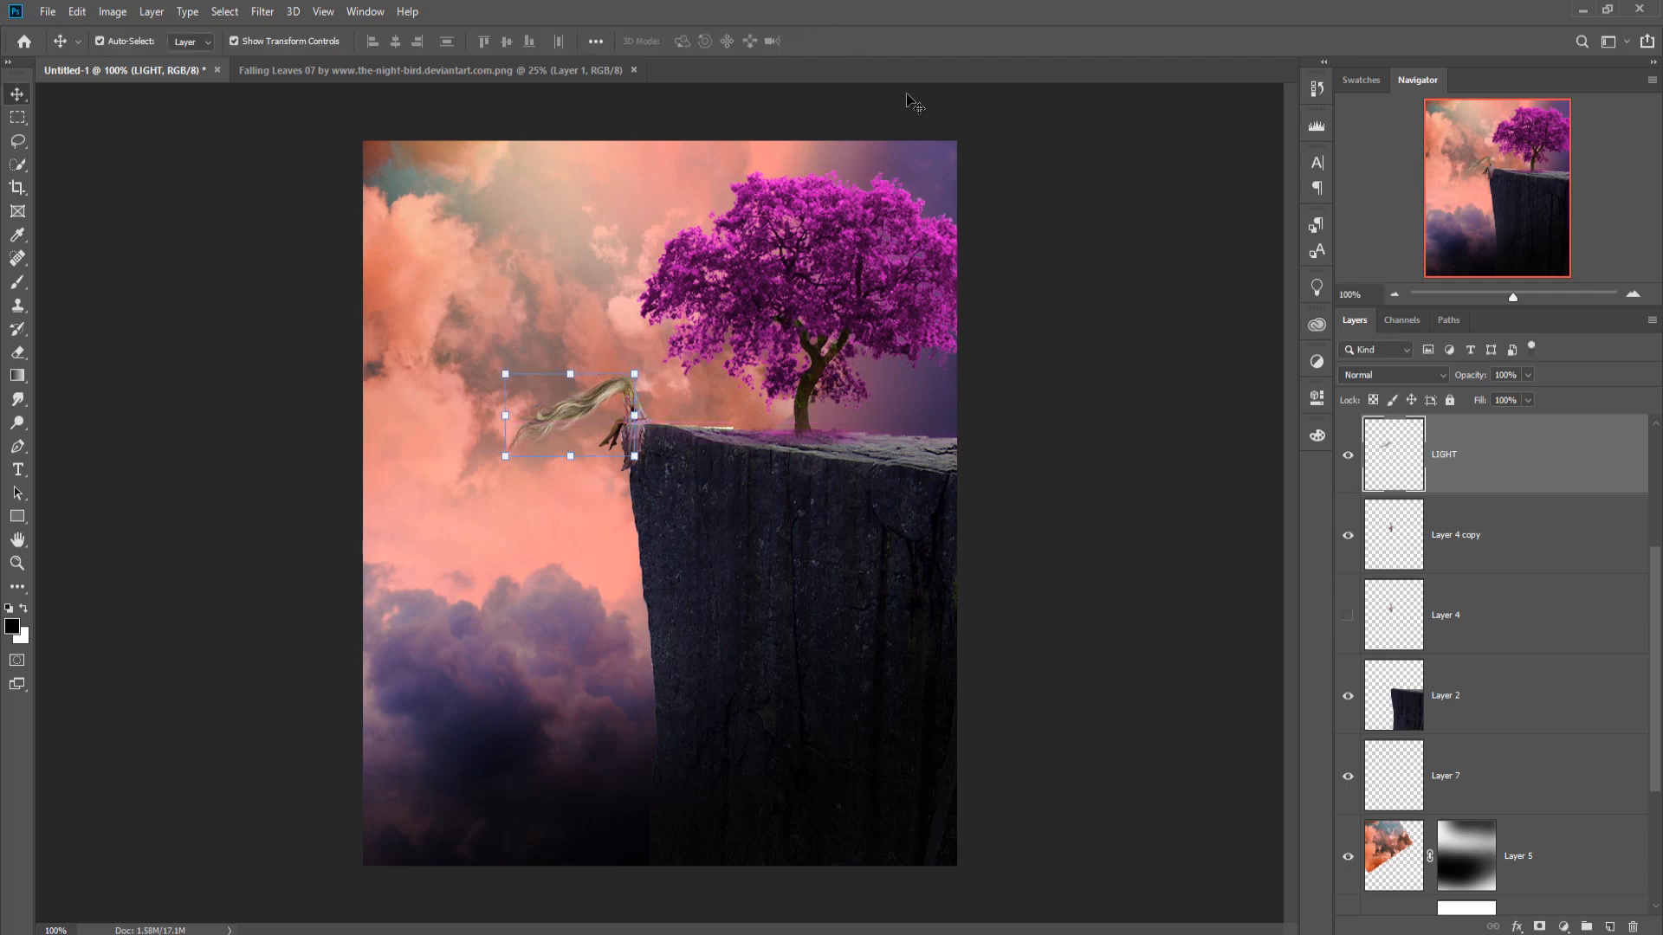
Place the LIGHT hair layer beneath Layer 4 copy and stretch the hair to about 169% width and 137% height.
left_click_drag(1484, 473, 1492, 549)
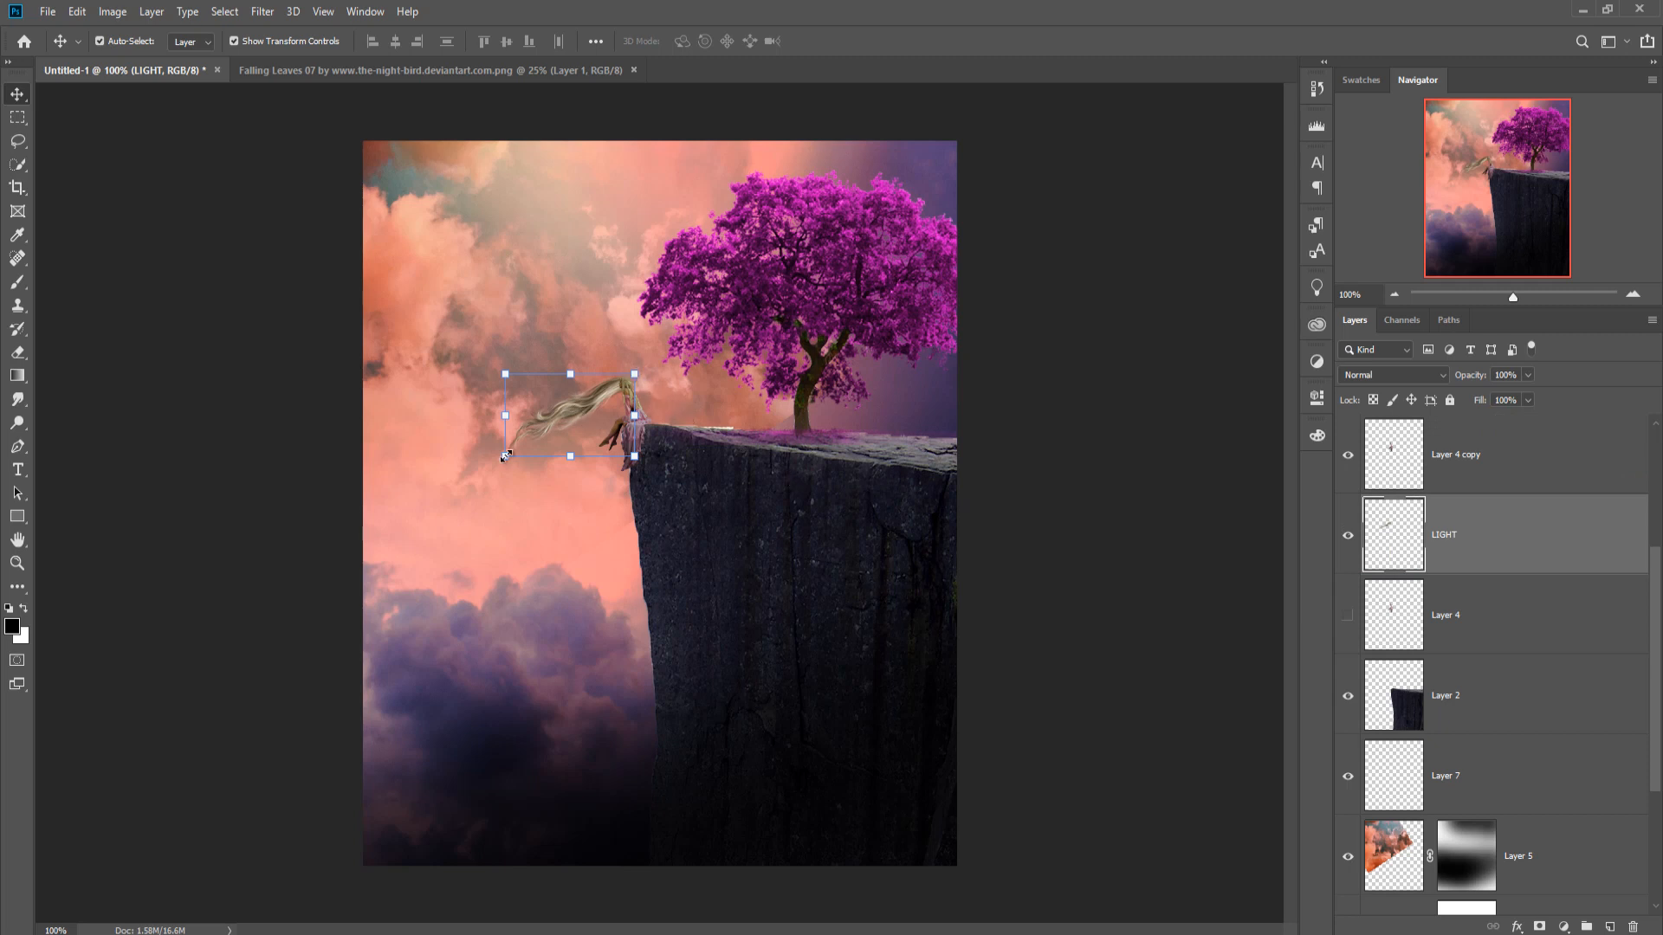
left_click_drag(505, 455, 418, 501)
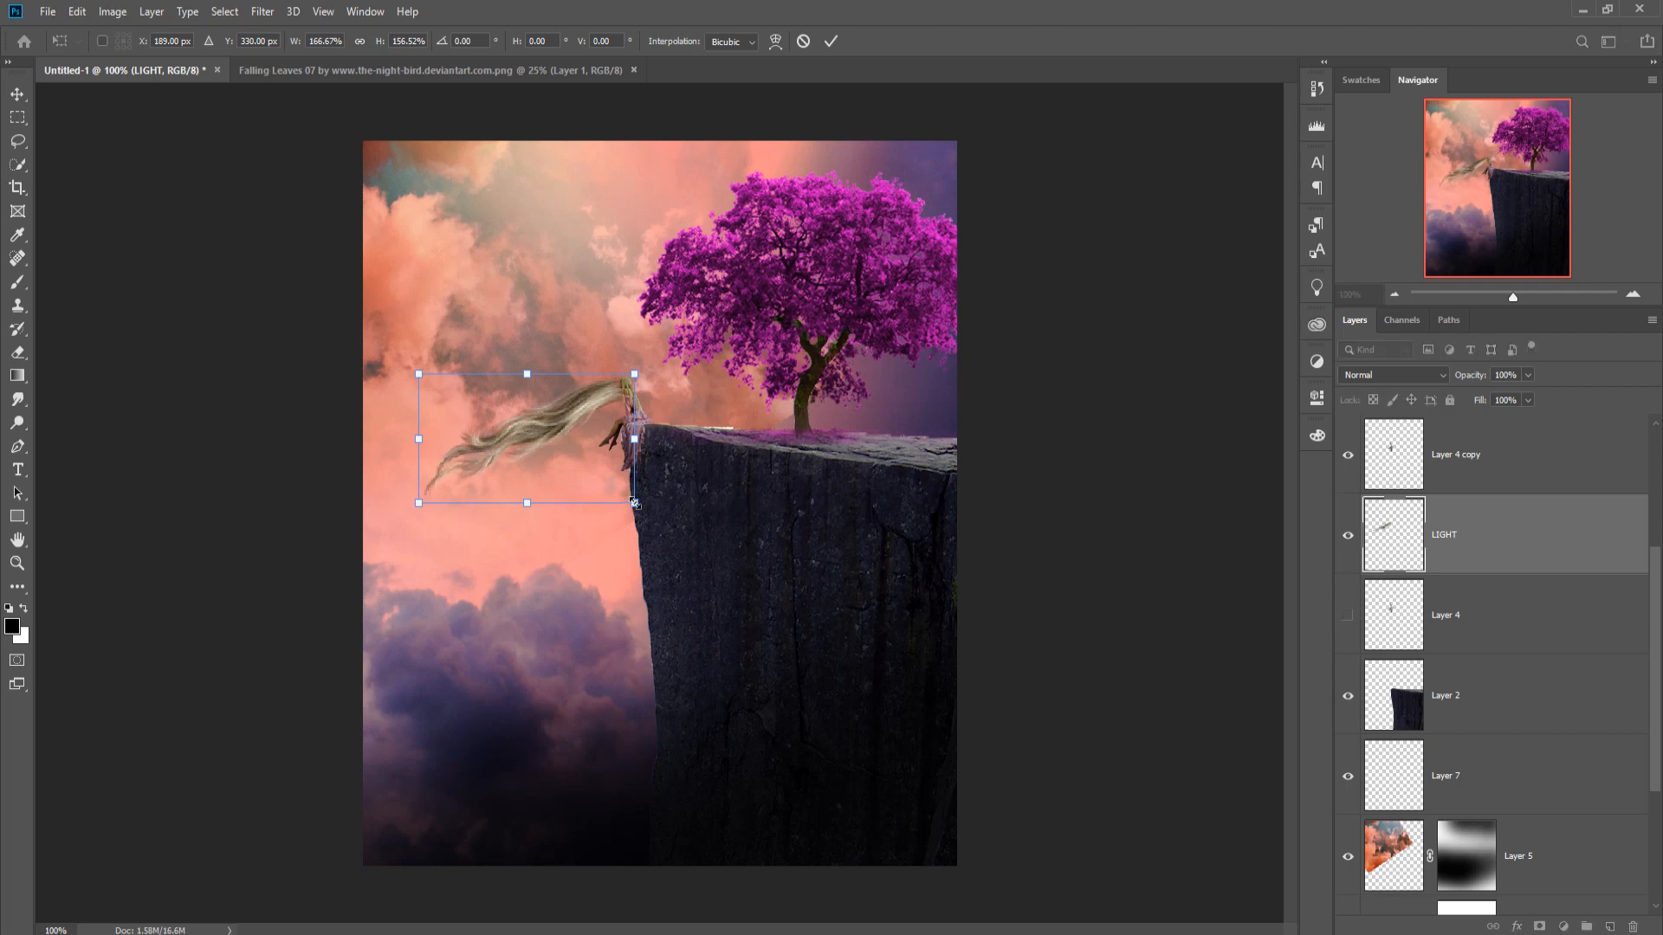
left_click_drag(633, 502, 638, 486)
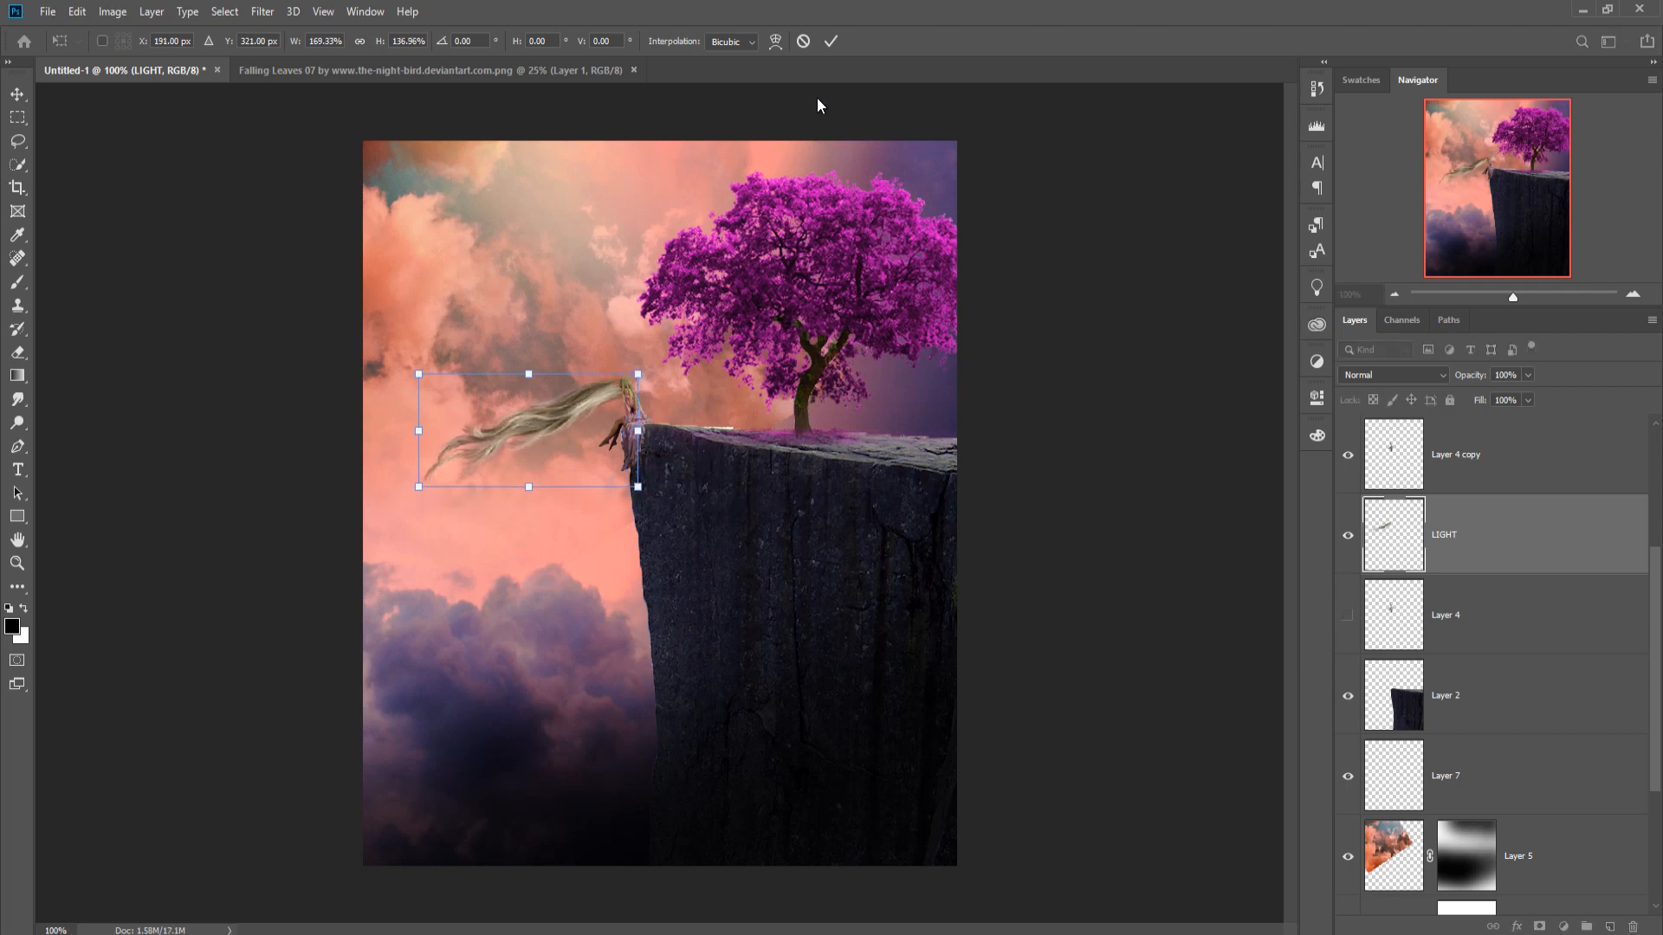
left_click(830, 41)
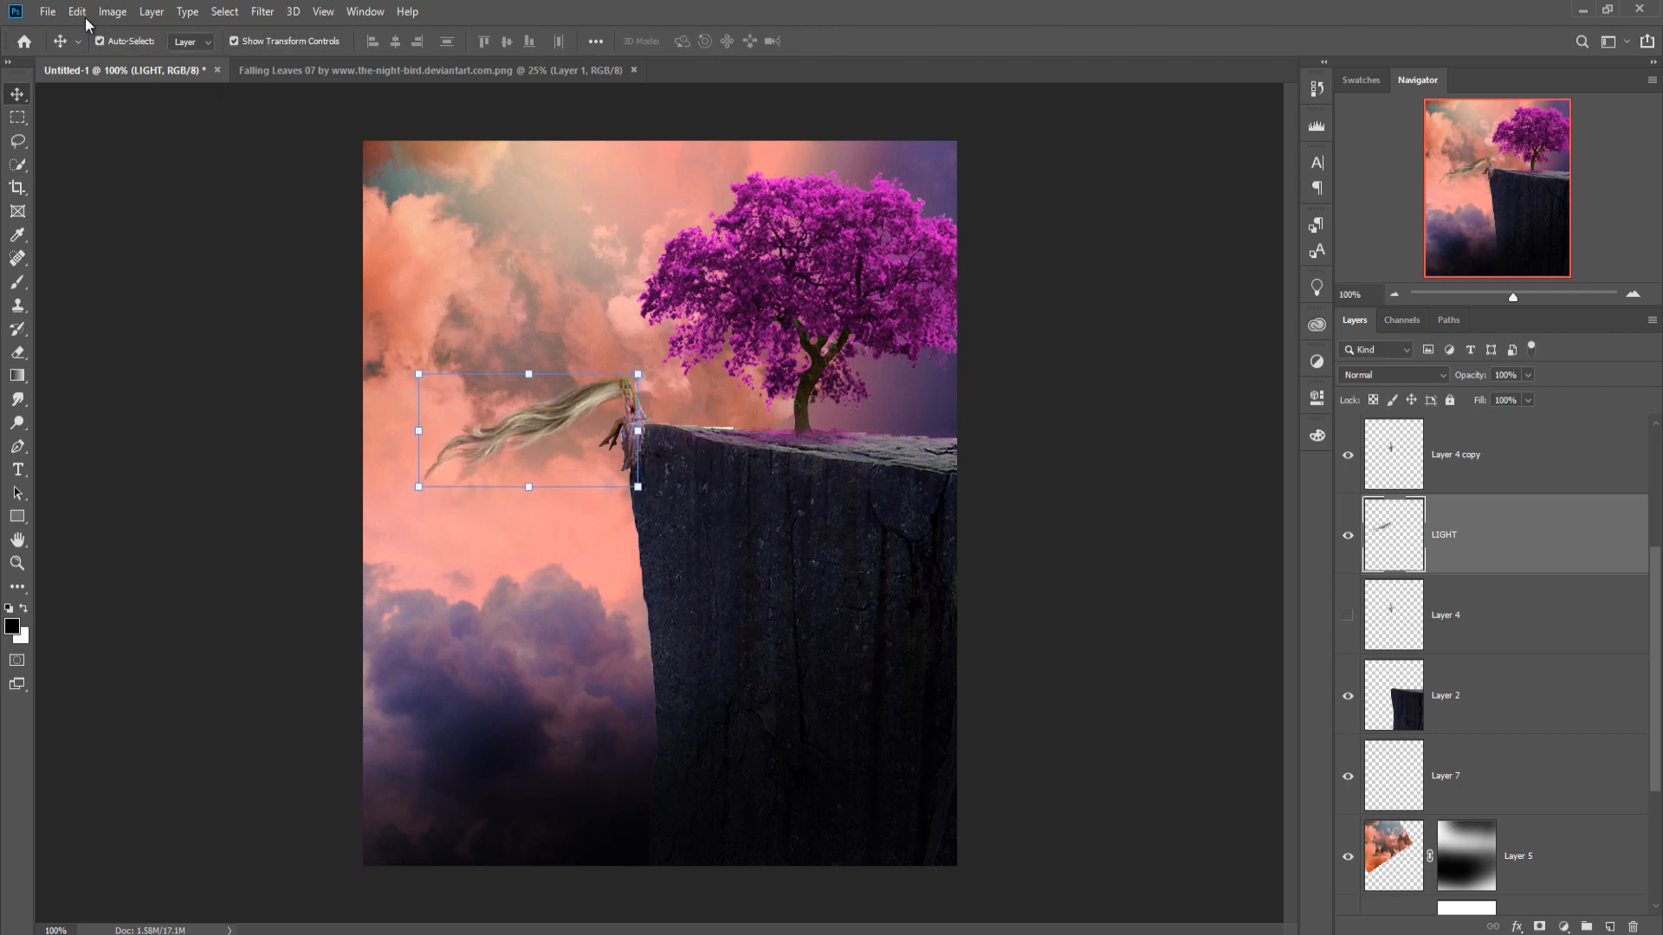
Warp the hair strand by pulling its upper corner at the woman's head slightly outward to the right.
left_click(77, 12)
mouse_move(108, 424)
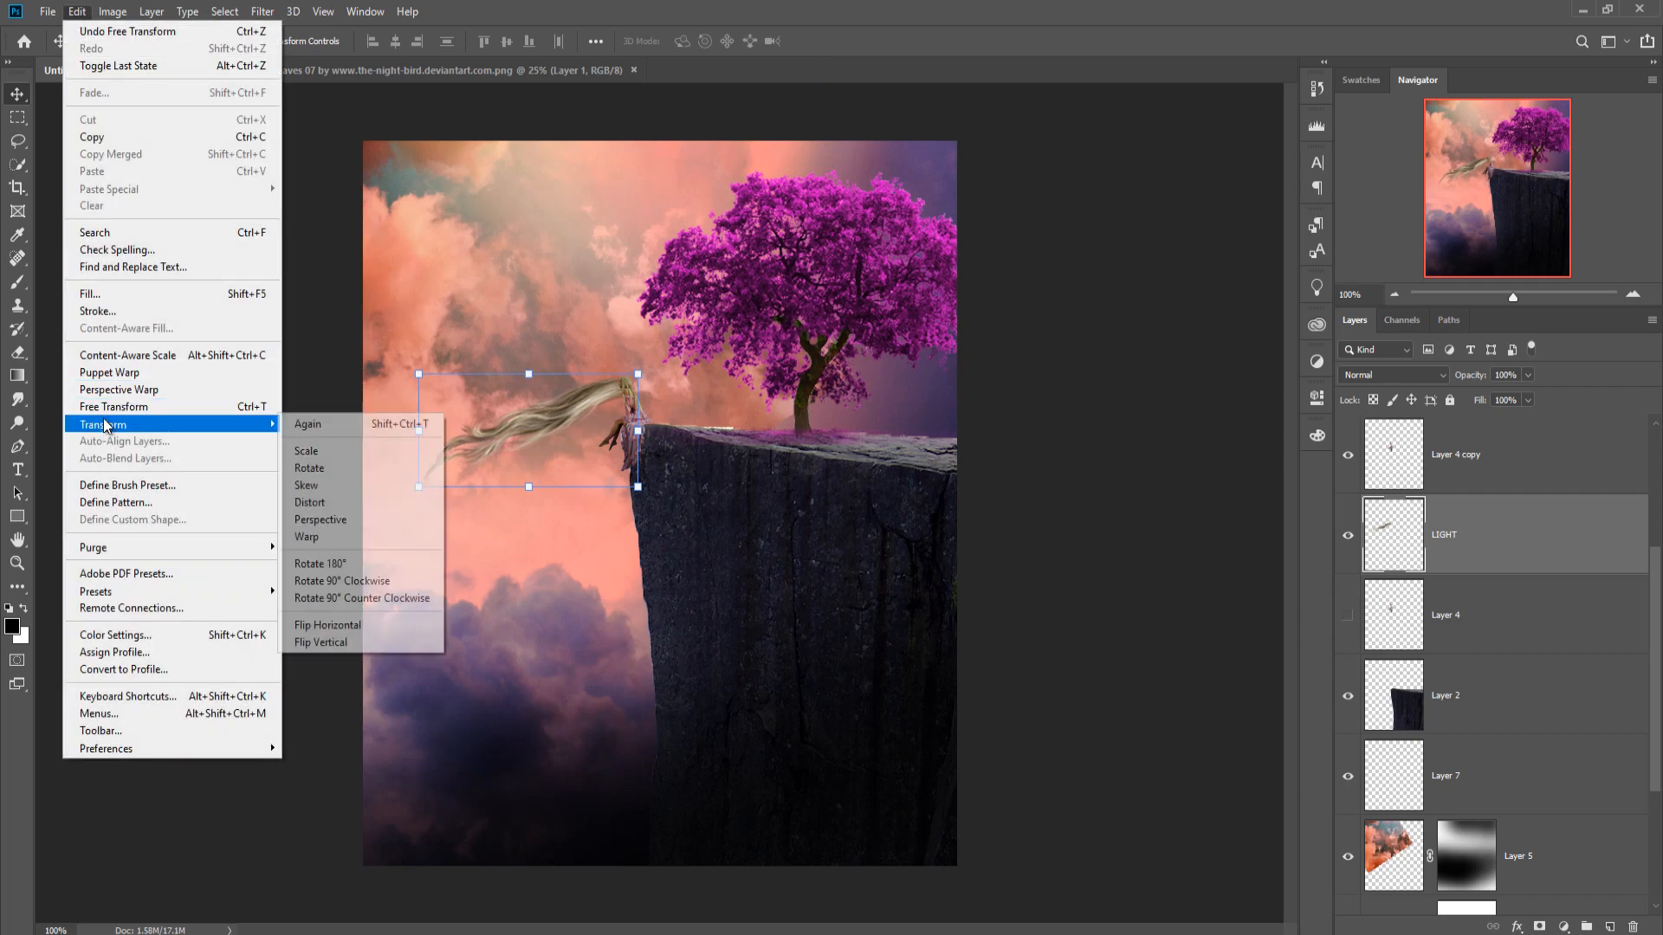
left_click(306, 537)
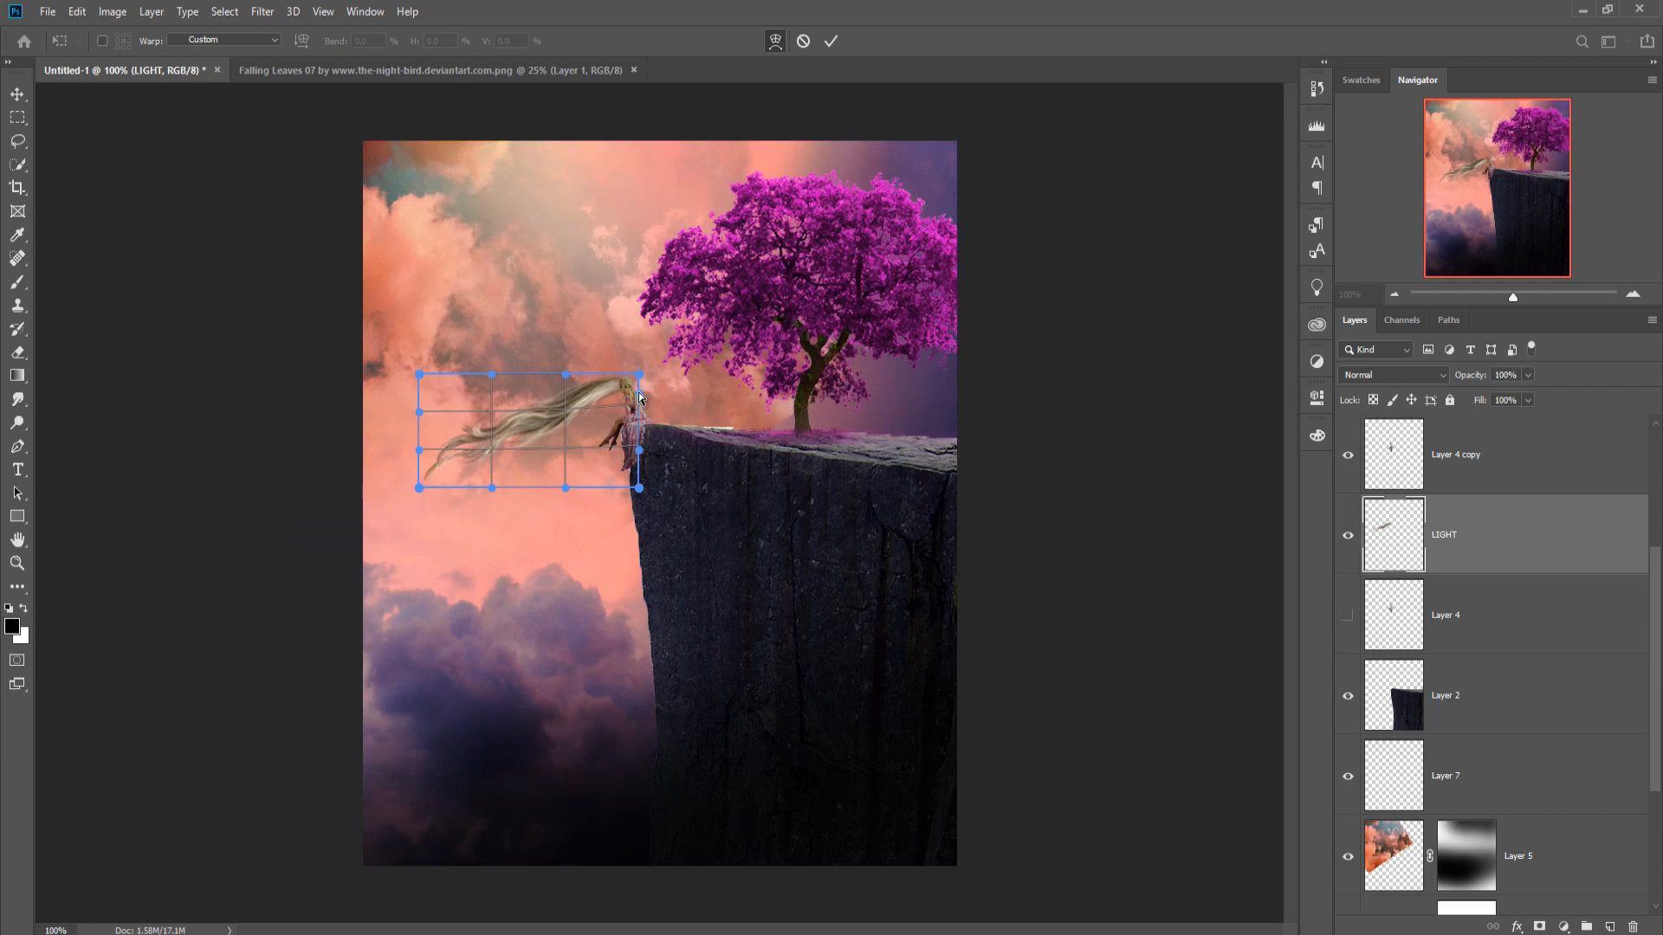
left_click_drag(639, 375, 655, 378)
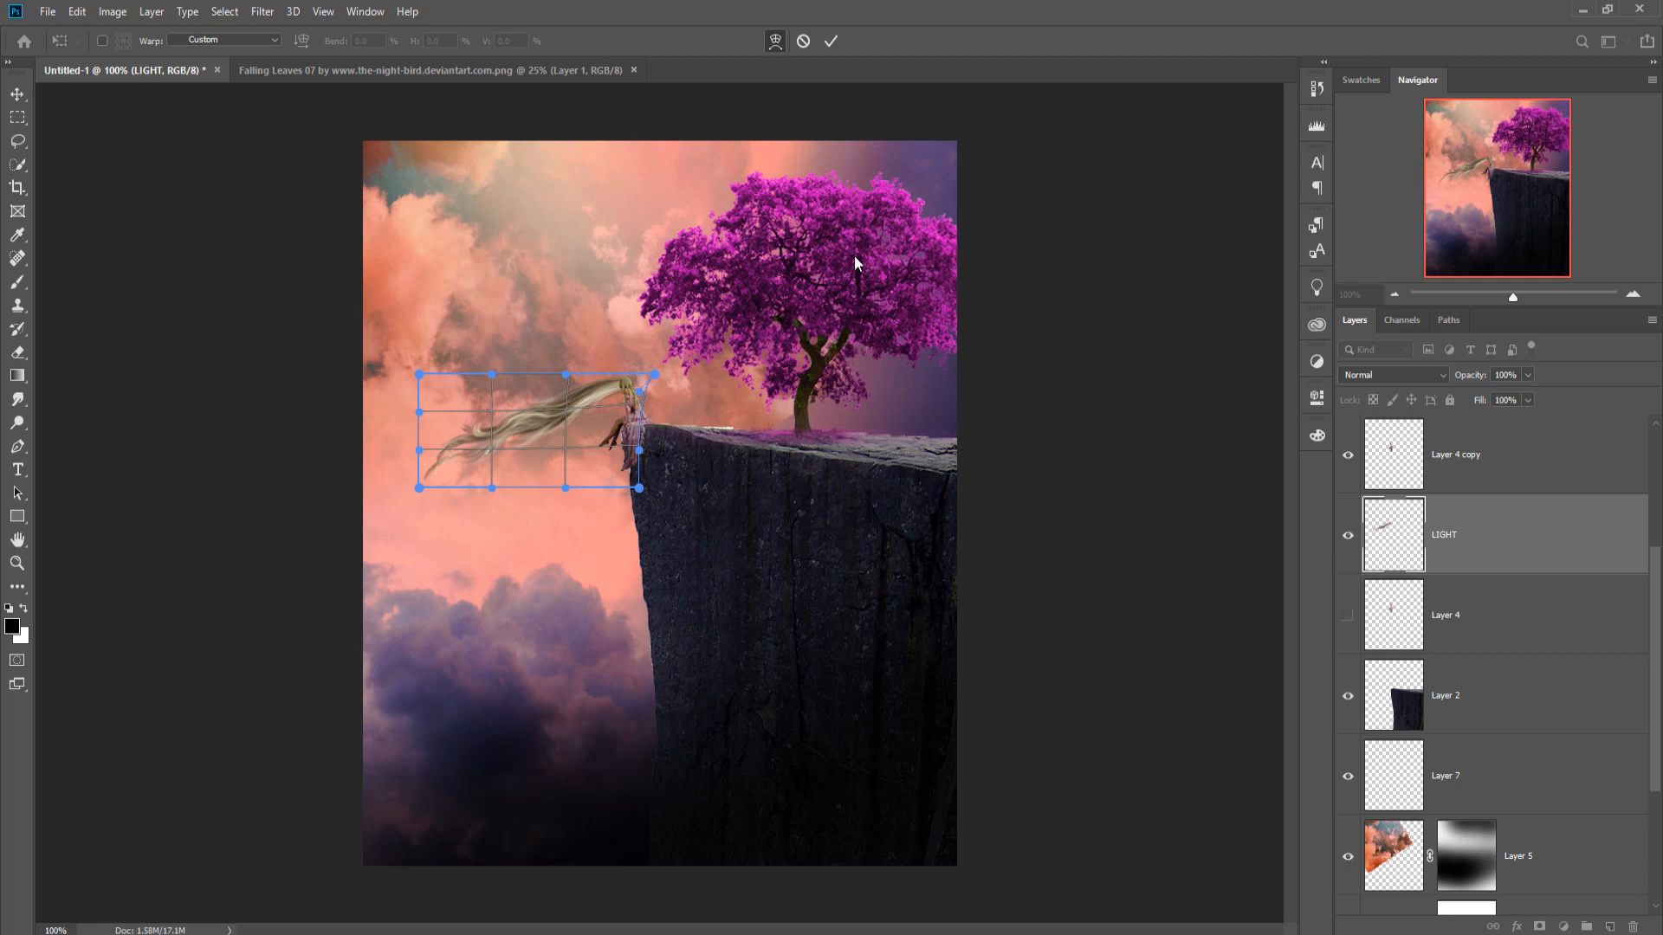
left_click(831, 41)
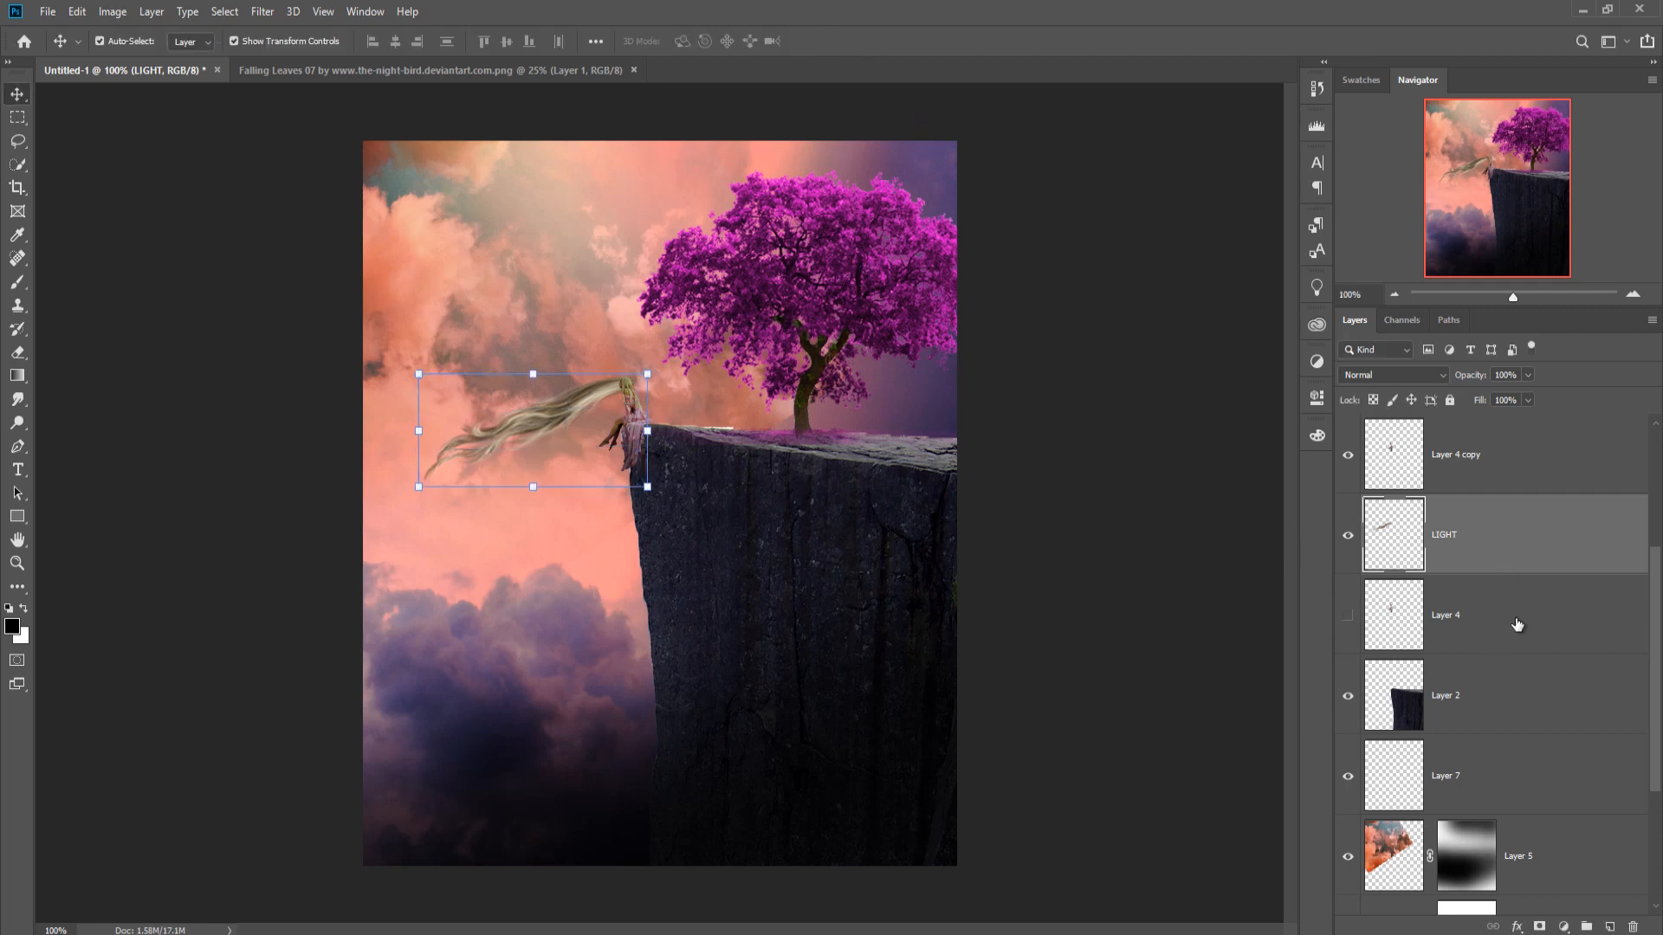
Add a layer mask to the LIGHT hair layer and mask out the excess behind the woman's head with a 40 px black brush.
left_click(1539, 927)
left_click(17, 283)
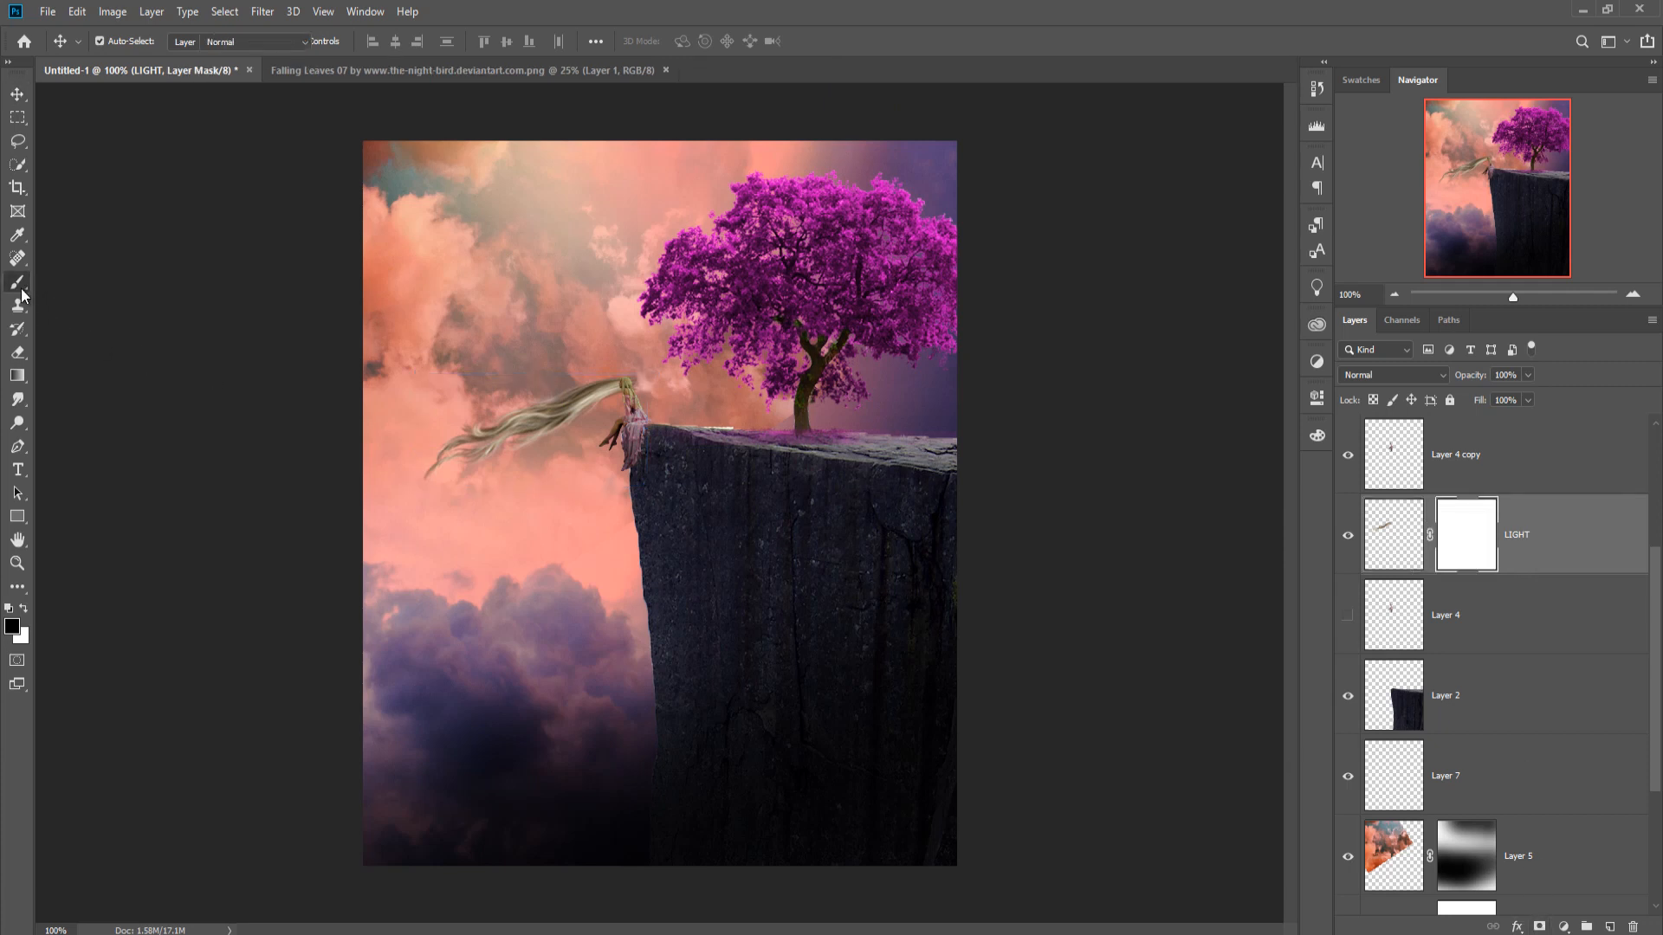
key("bracketleft")
key("bracketleft")
key("bracketleft")
key("bracketleft")
key("bracketleft")
key("bracketleft")
key("bracketleft")
key("bracketleft")
key("bracketleft")
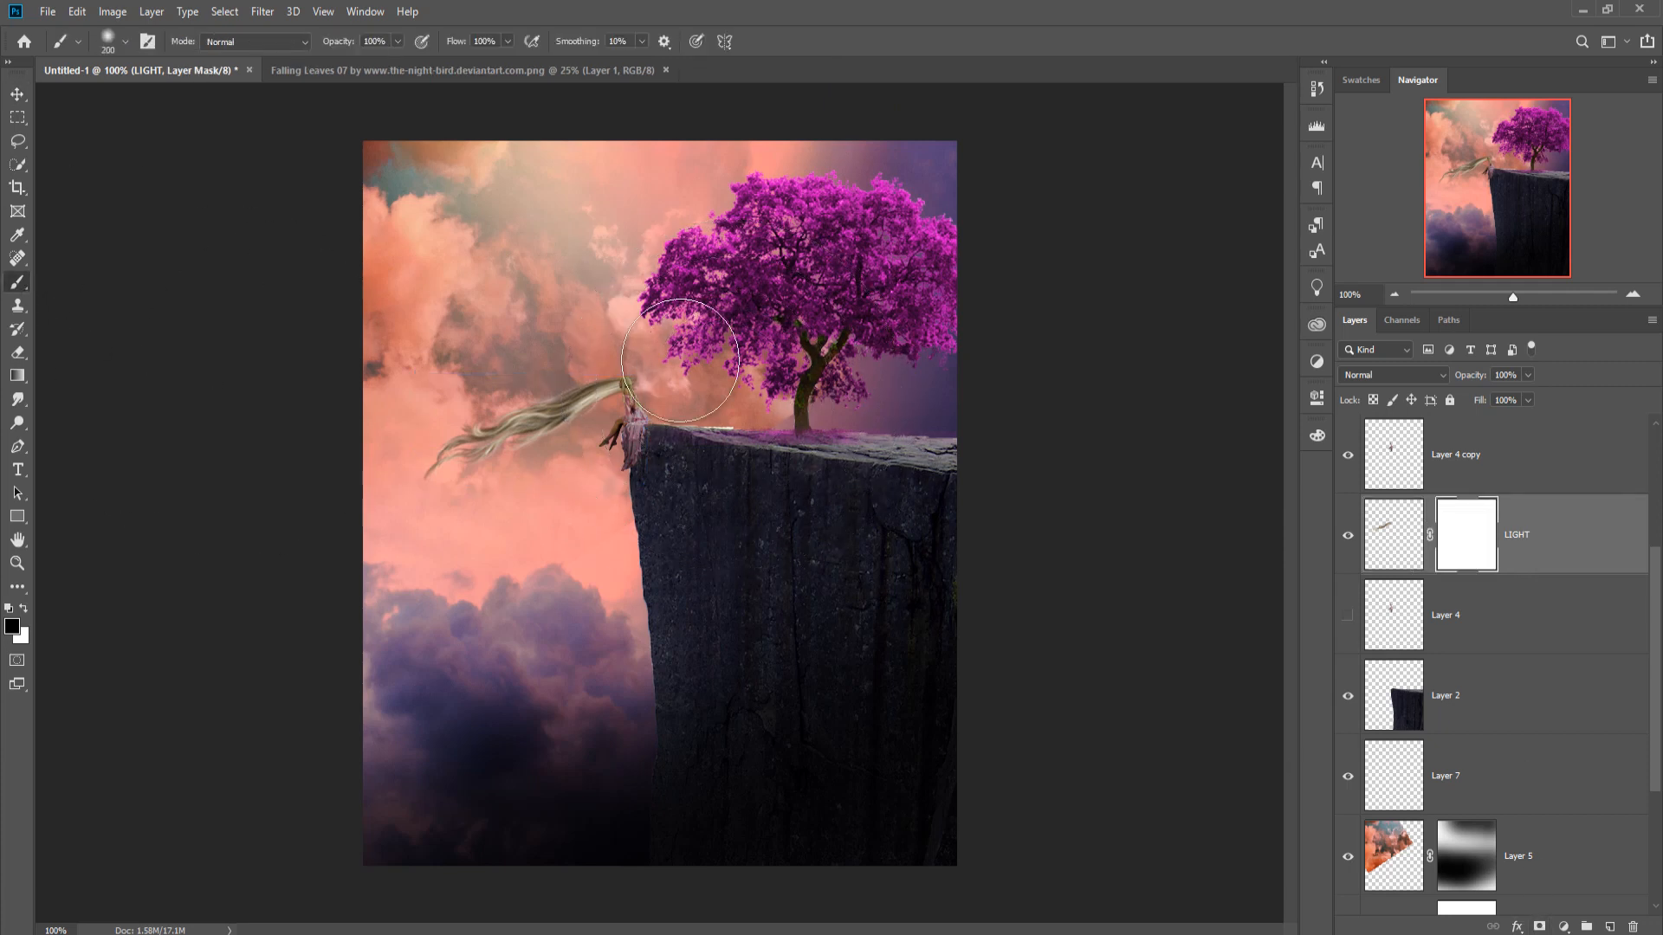
key("bracketleft")
key("bracketleft")
key("bracketleft")
key("bracketleft")
key("bracketleft")
key("bracketleft")
key("bracketleft")
left_click(648, 392)
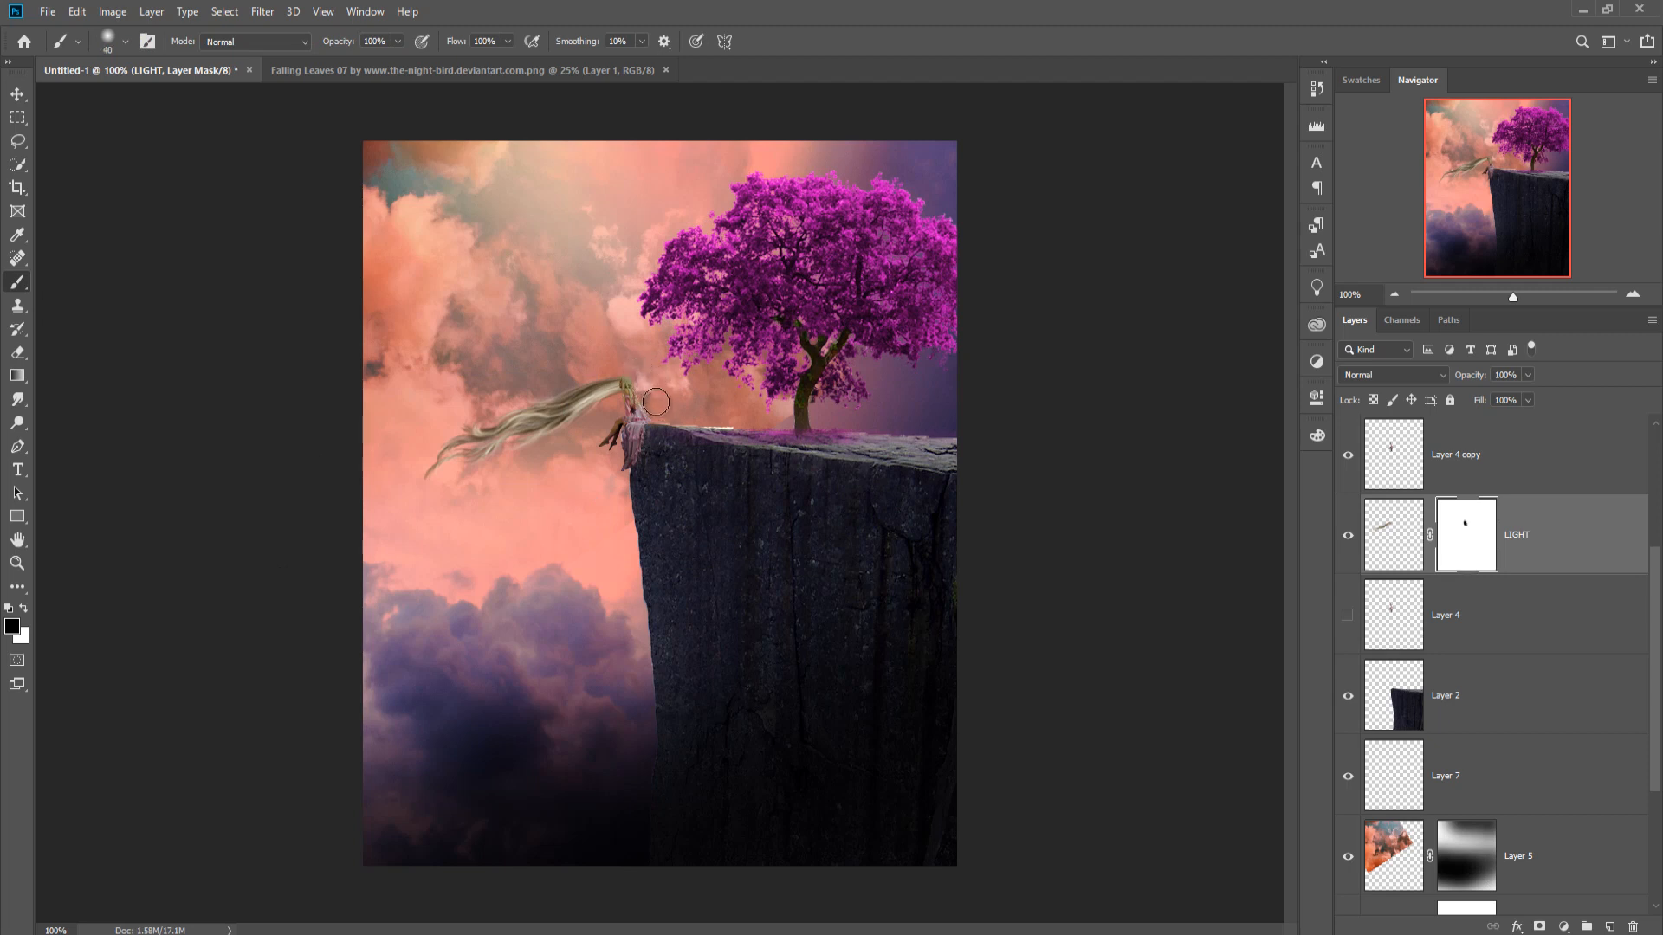
Duplicate the masked LIGHT hair layer with the default name.
left_click(17, 94)
right_click(1559, 534)
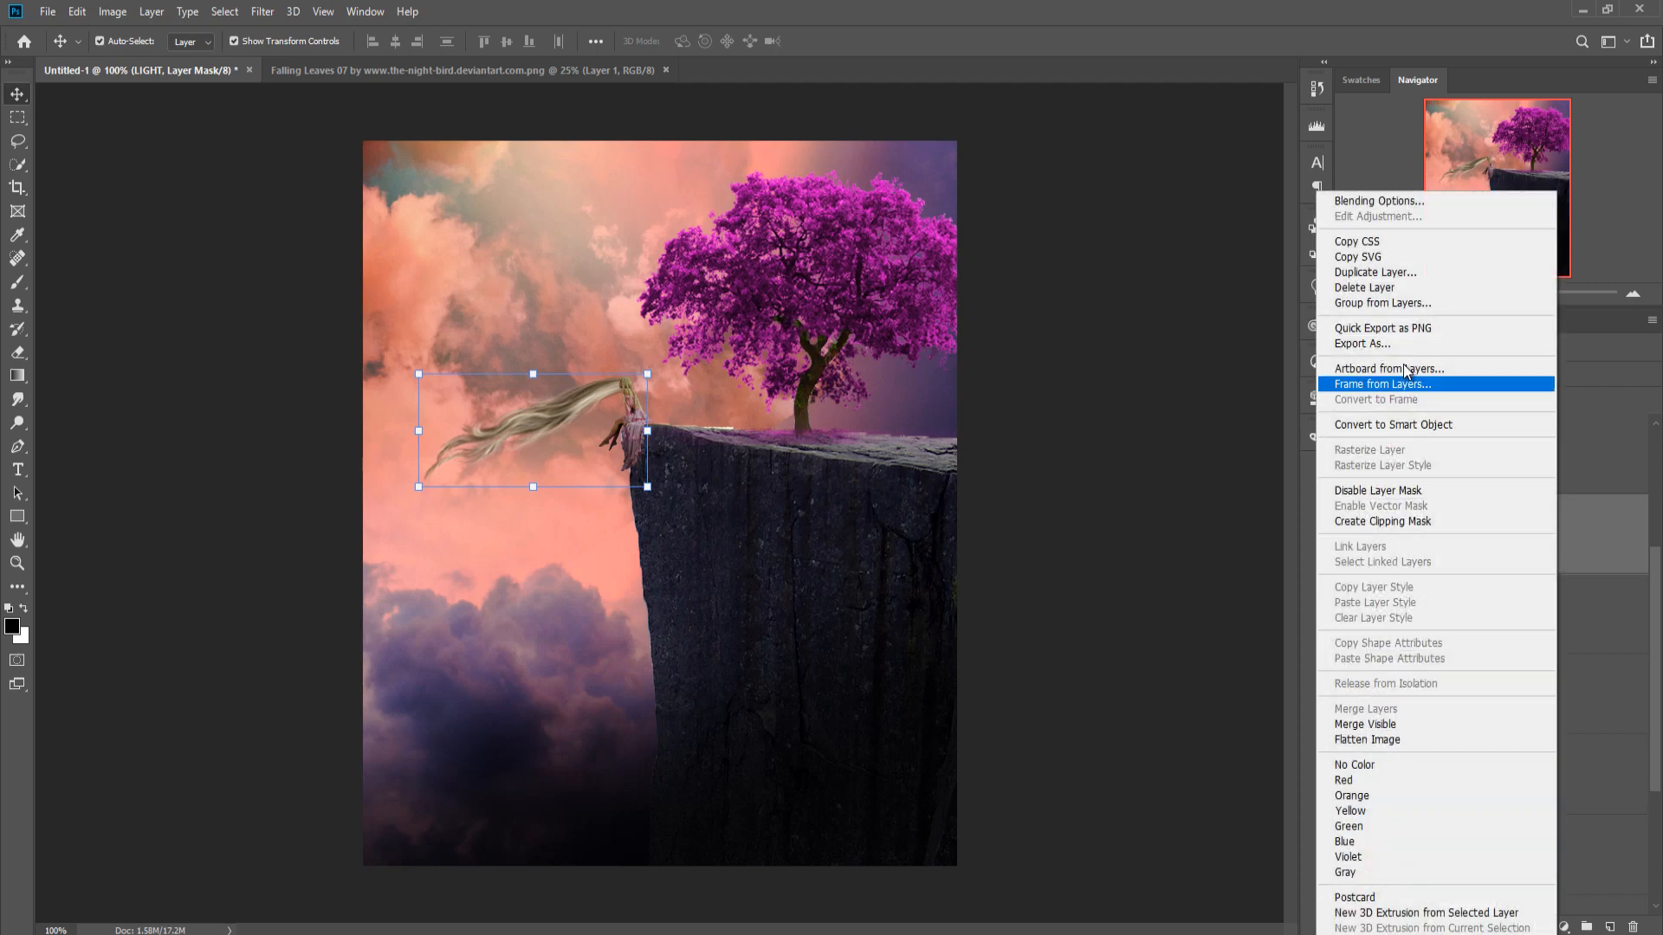
left_click(1368, 274)
left_click(974, 272)
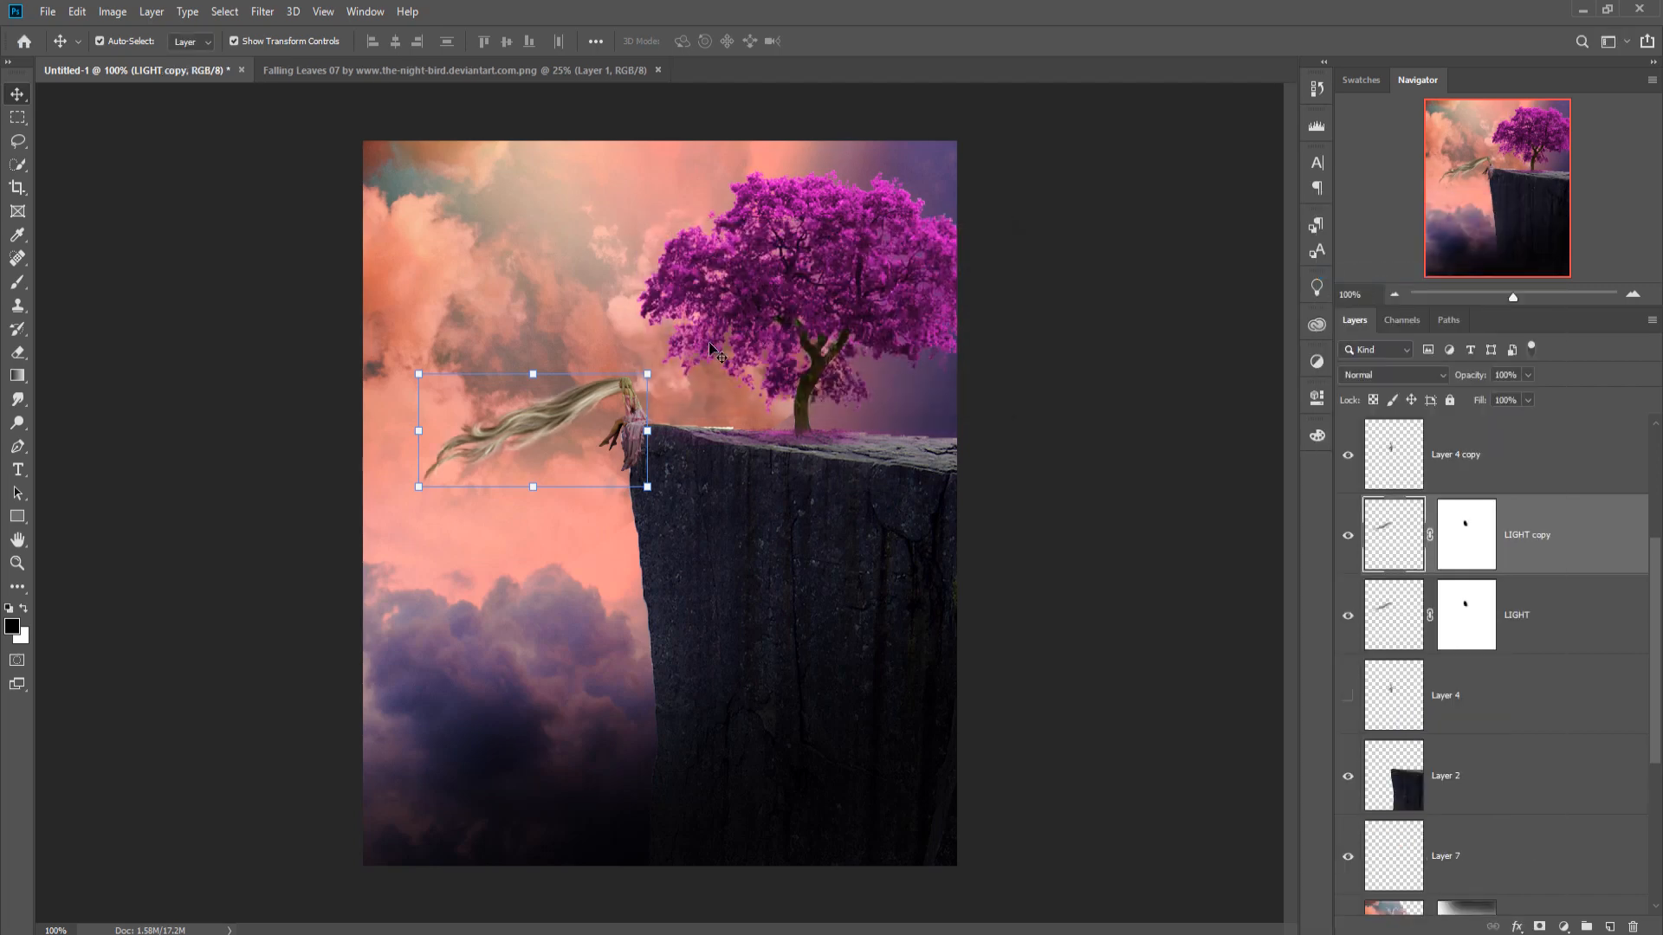
Scale the duplicated hair strand to about 60%, rotate it about -11°, and align it with the original strand at the woman's head.
left_click_drag(648, 374, 617, 386)
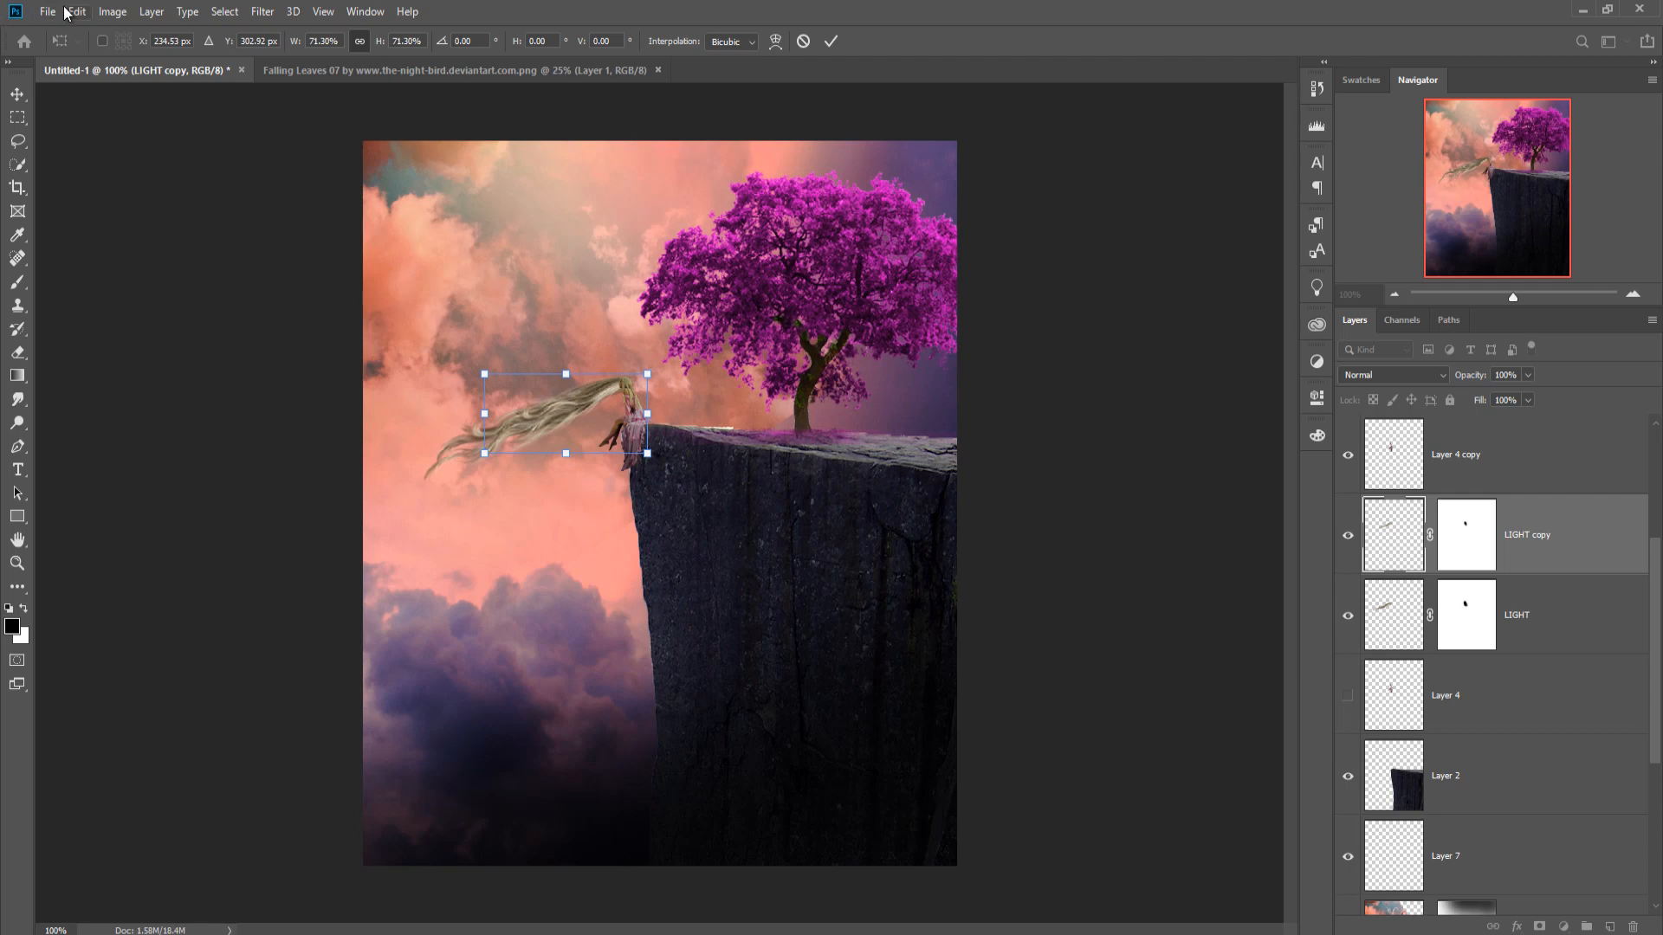
left_click_drag(486, 453, 509, 441)
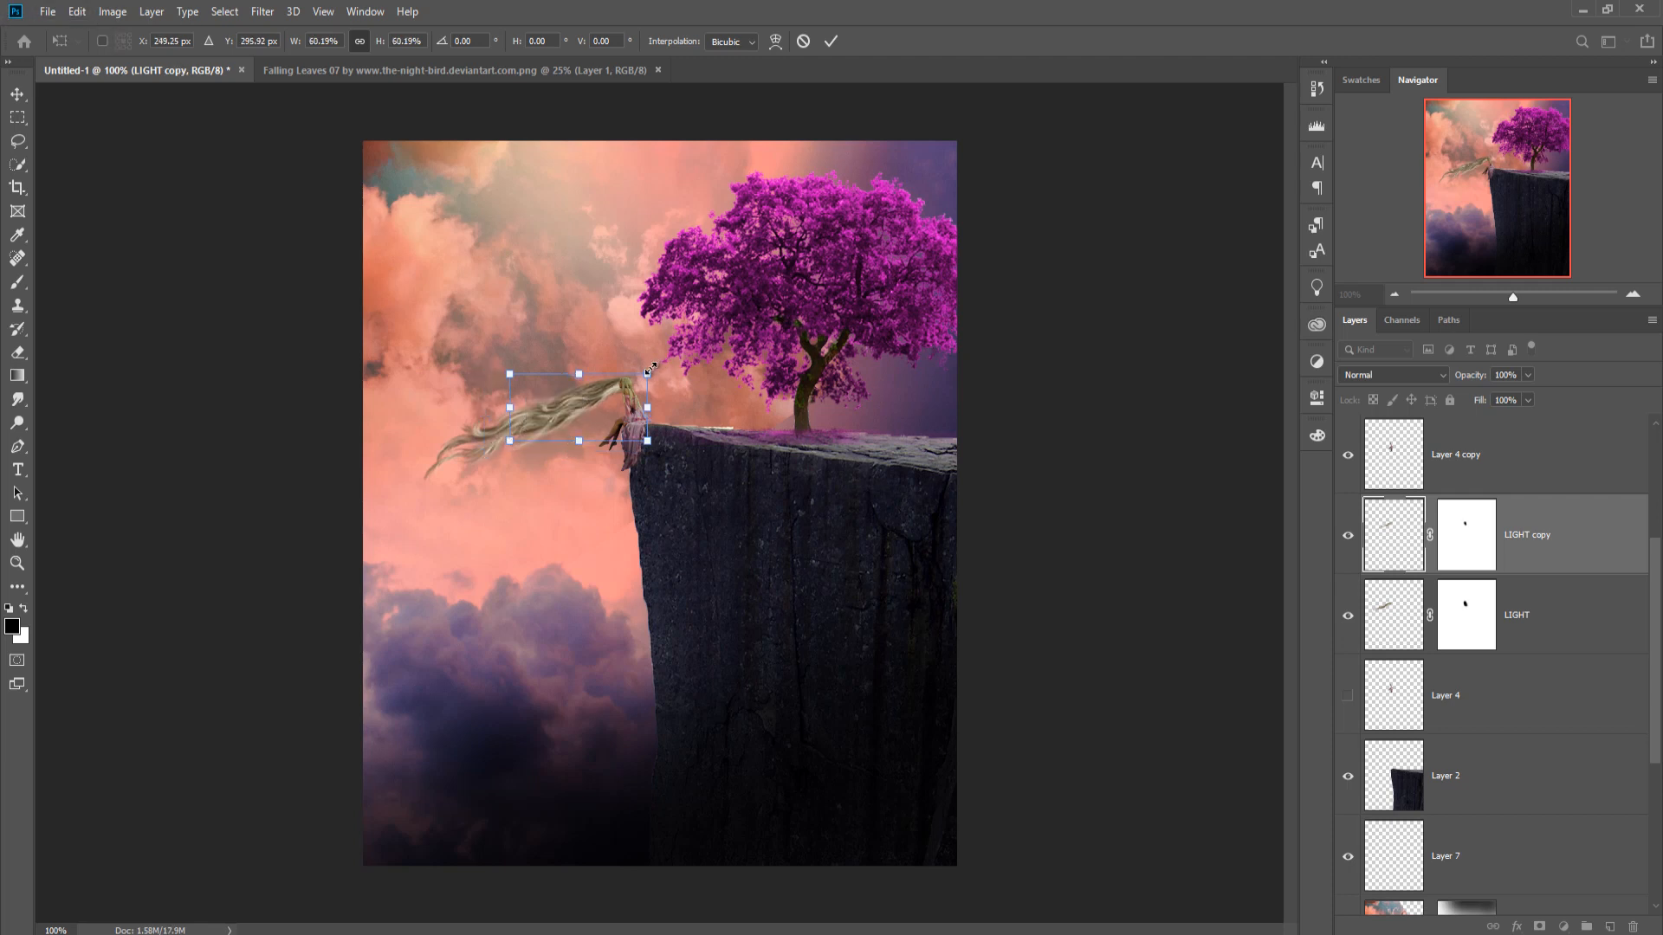
left_click_drag(677, 361, 729, 378)
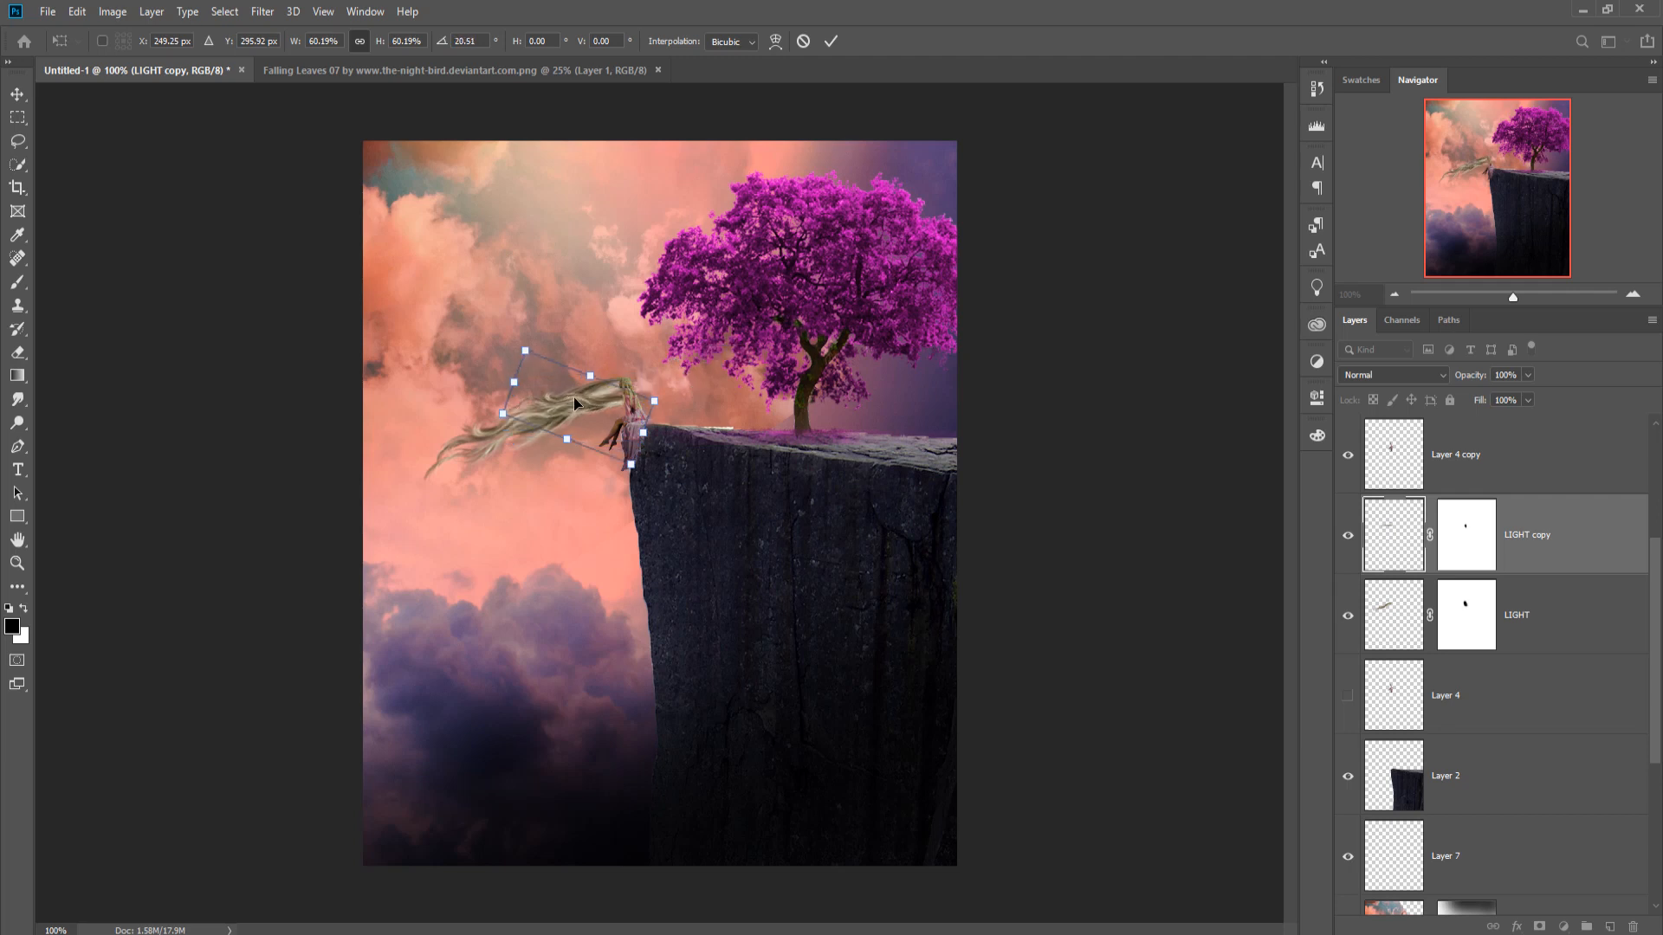
left_click_drag(573, 397, 572, 377)
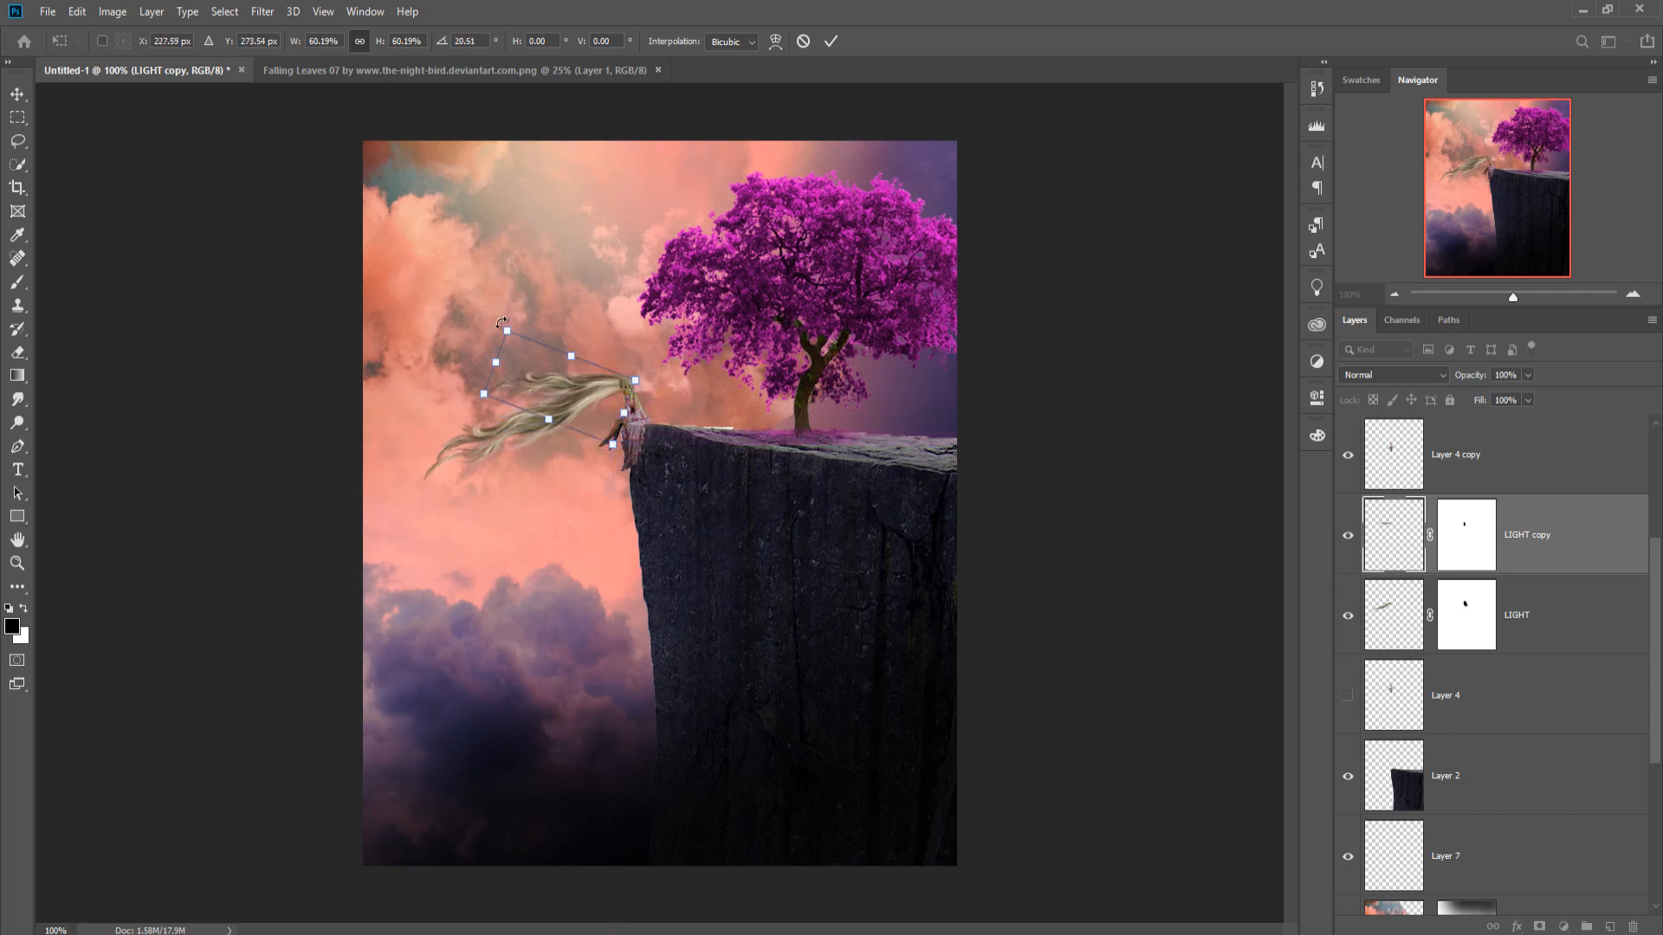
left_click_drag(501, 323, 487, 345)
left_click_drag(579, 379, 583, 415)
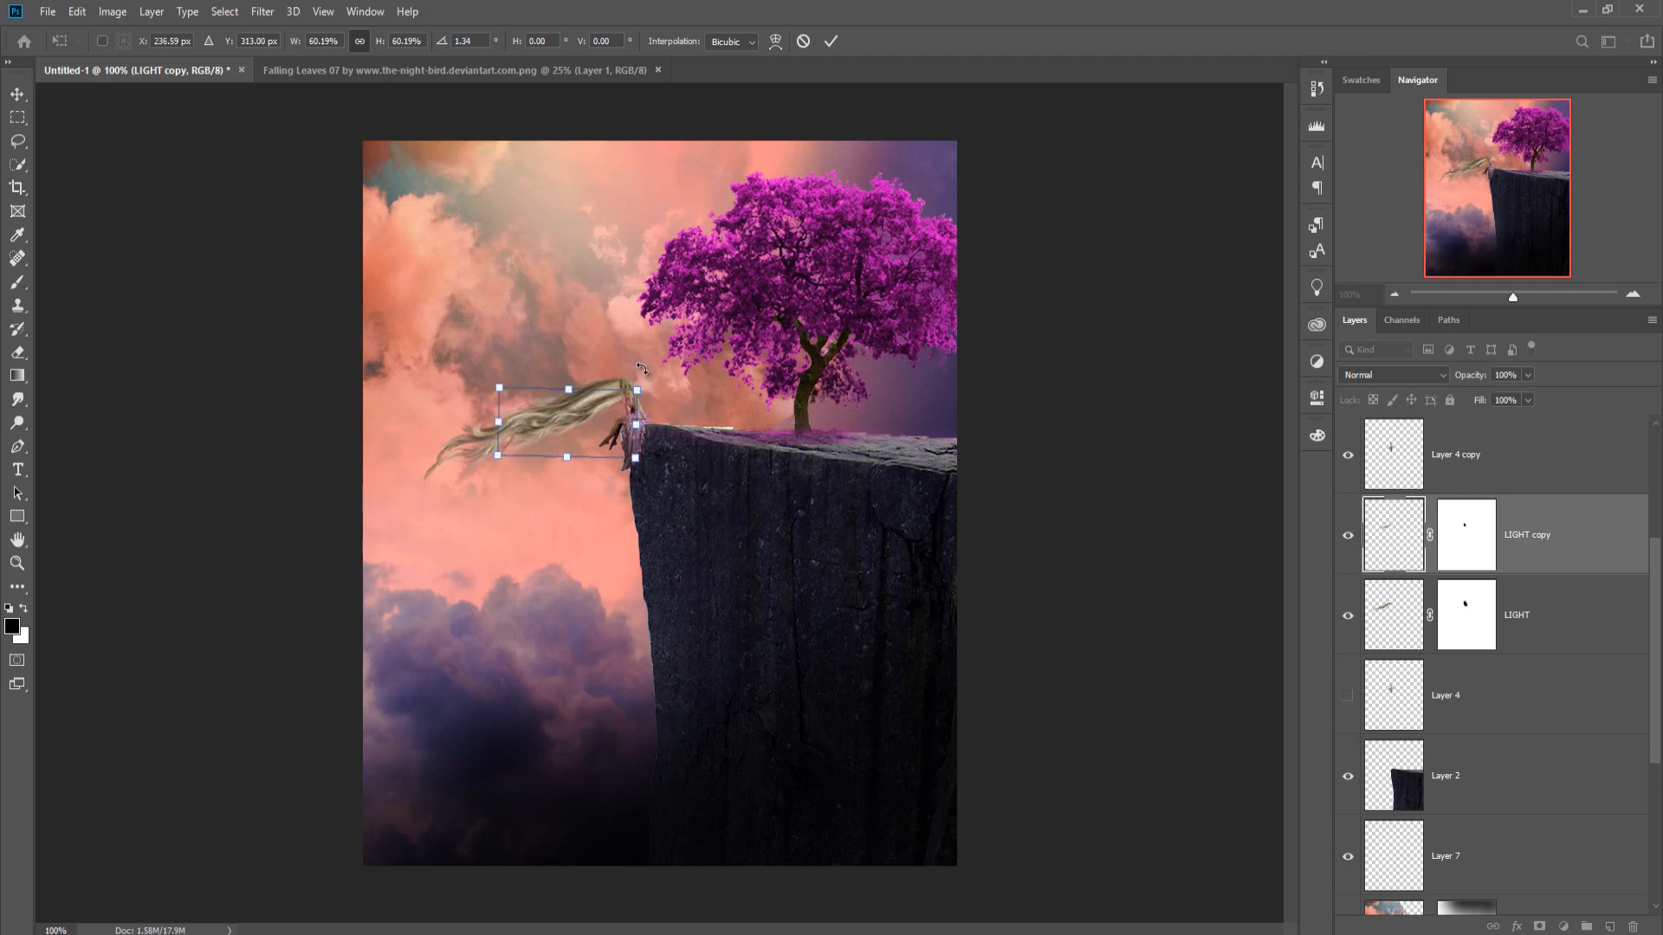
left_click_drag(641, 368, 635, 359)
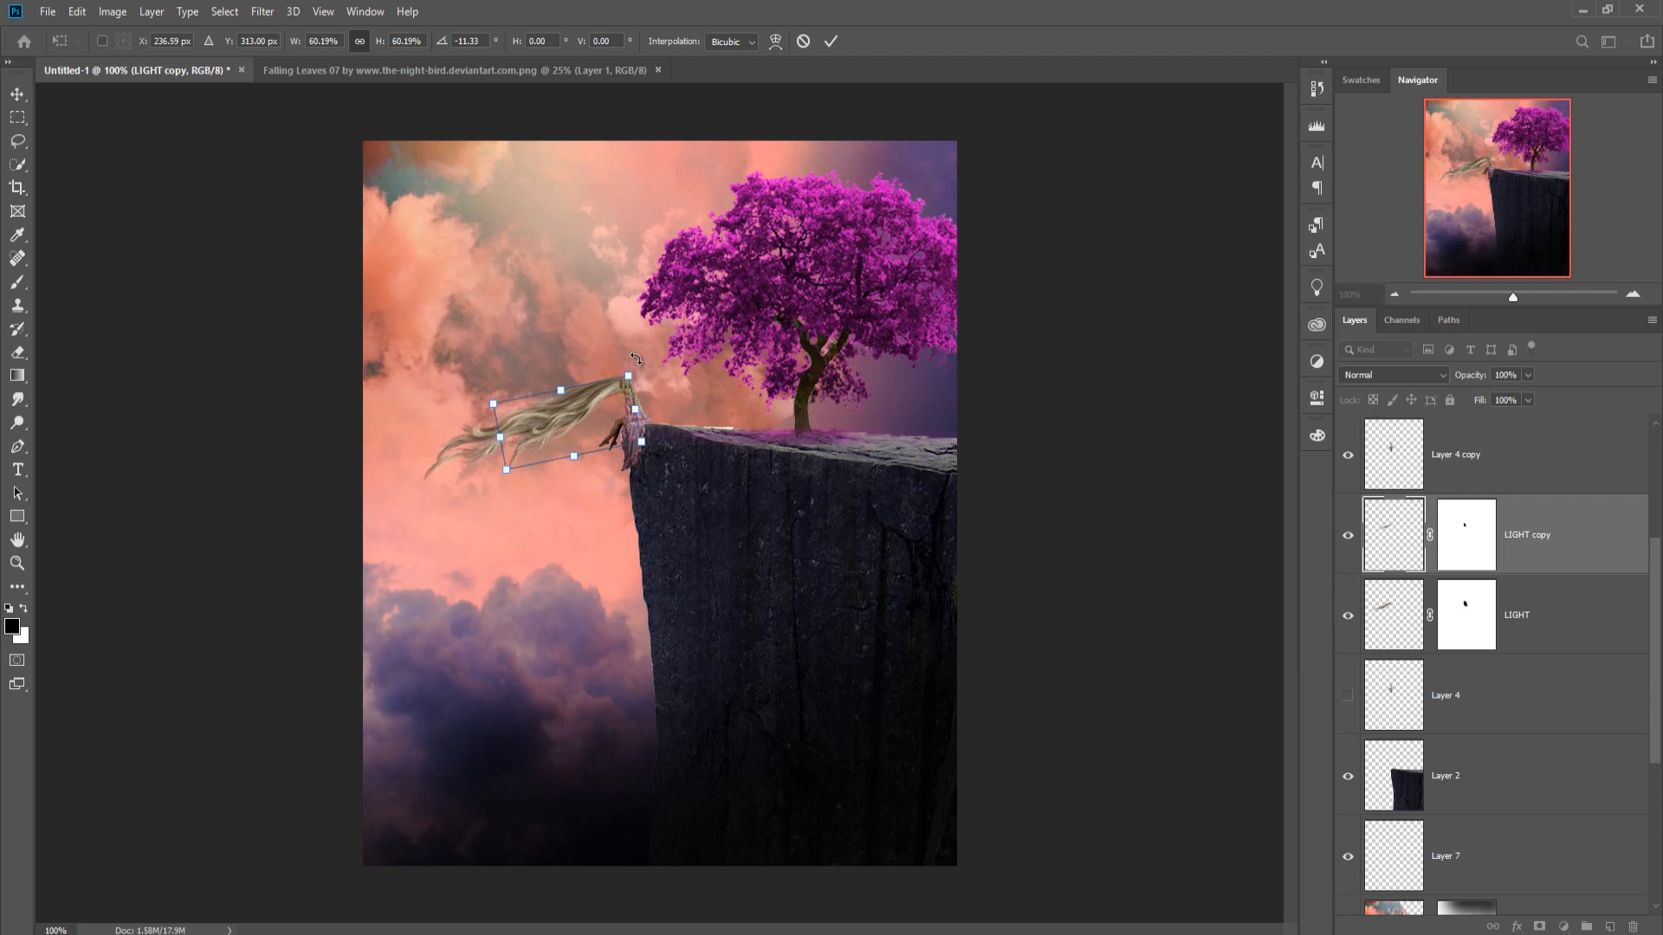
left_click(831, 43)
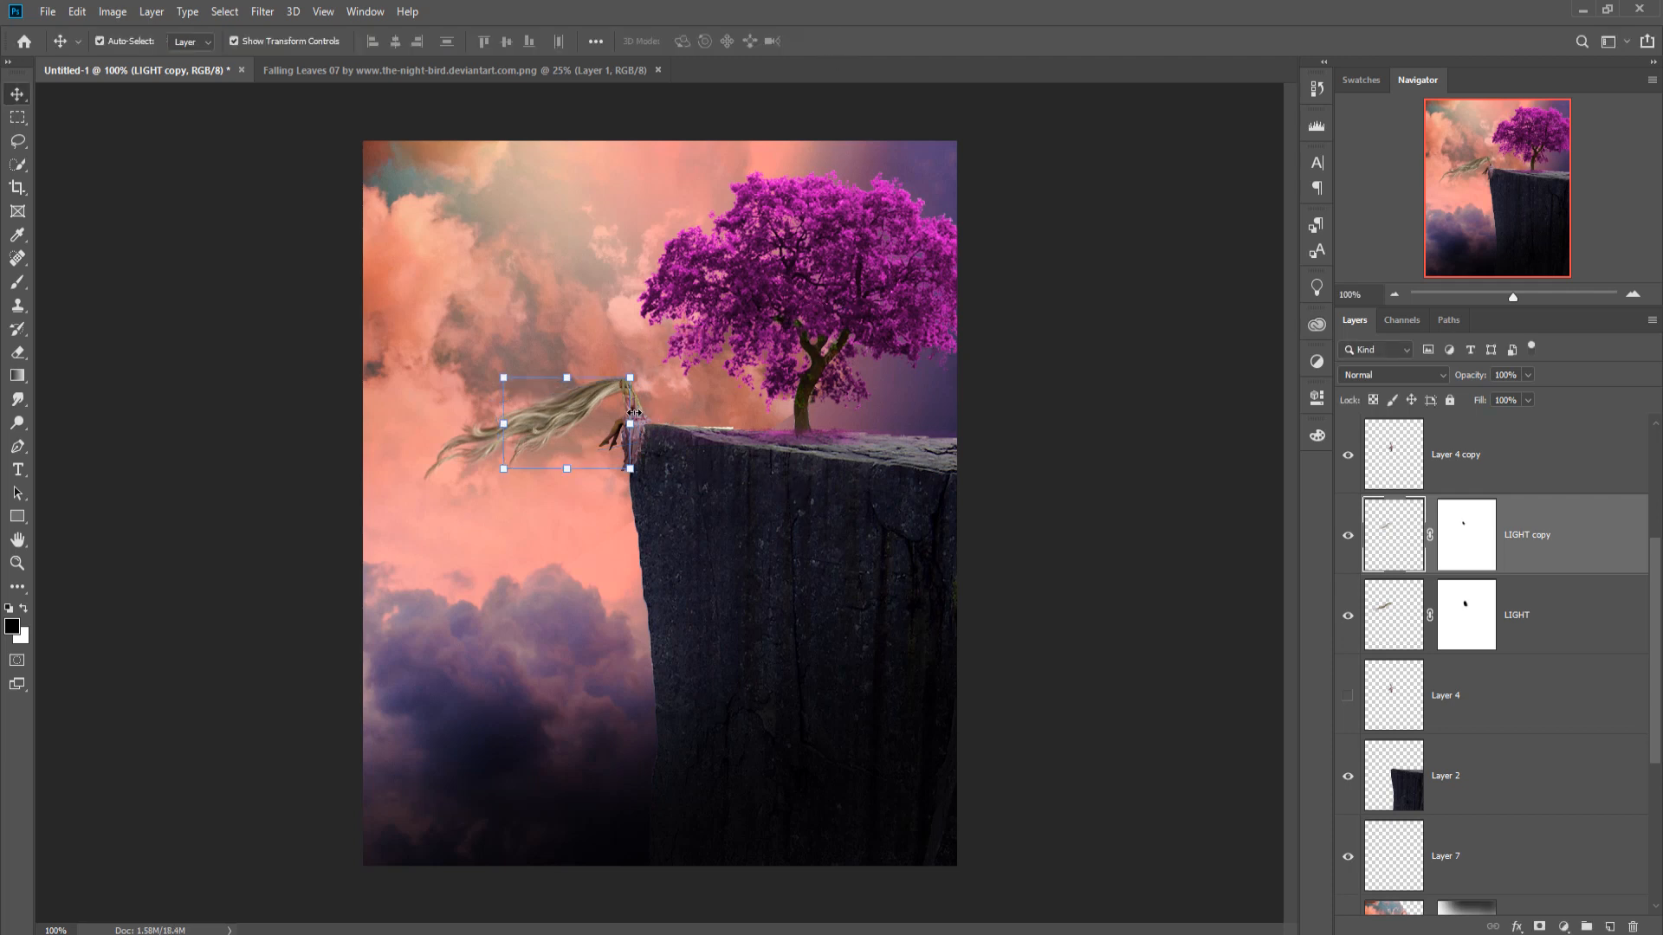
Duplicate the LIGHT copy hair layer with the default name and flip the duplicate horizontally.
right_click(1552, 524)
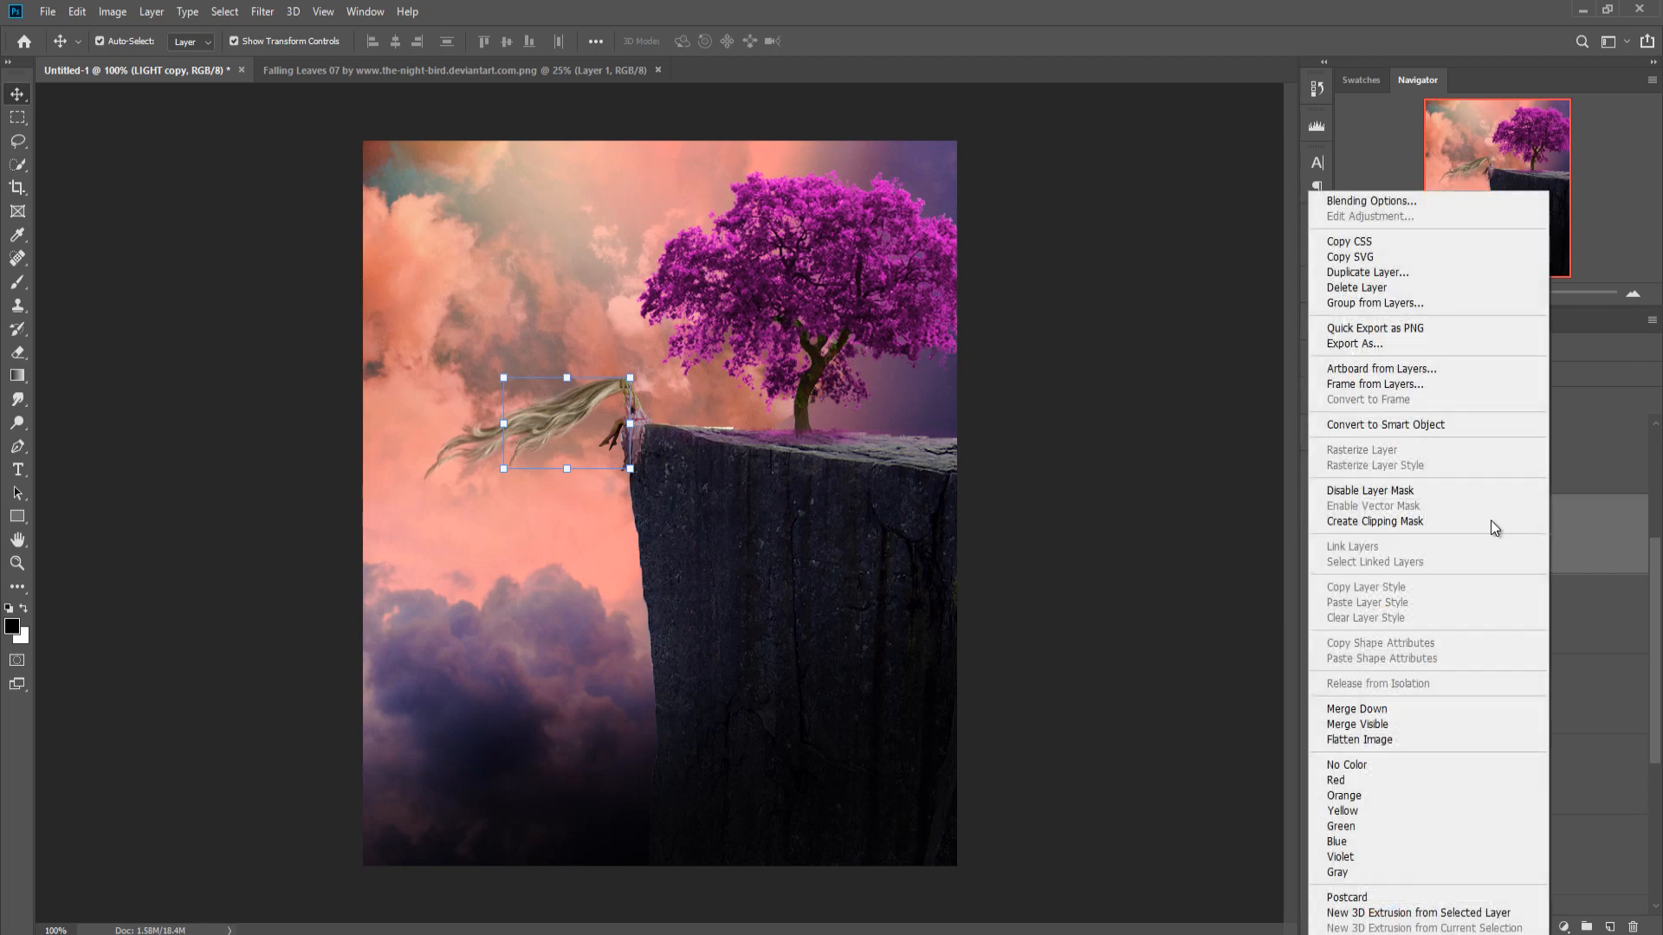
left_click(1438, 268)
left_click(971, 268)
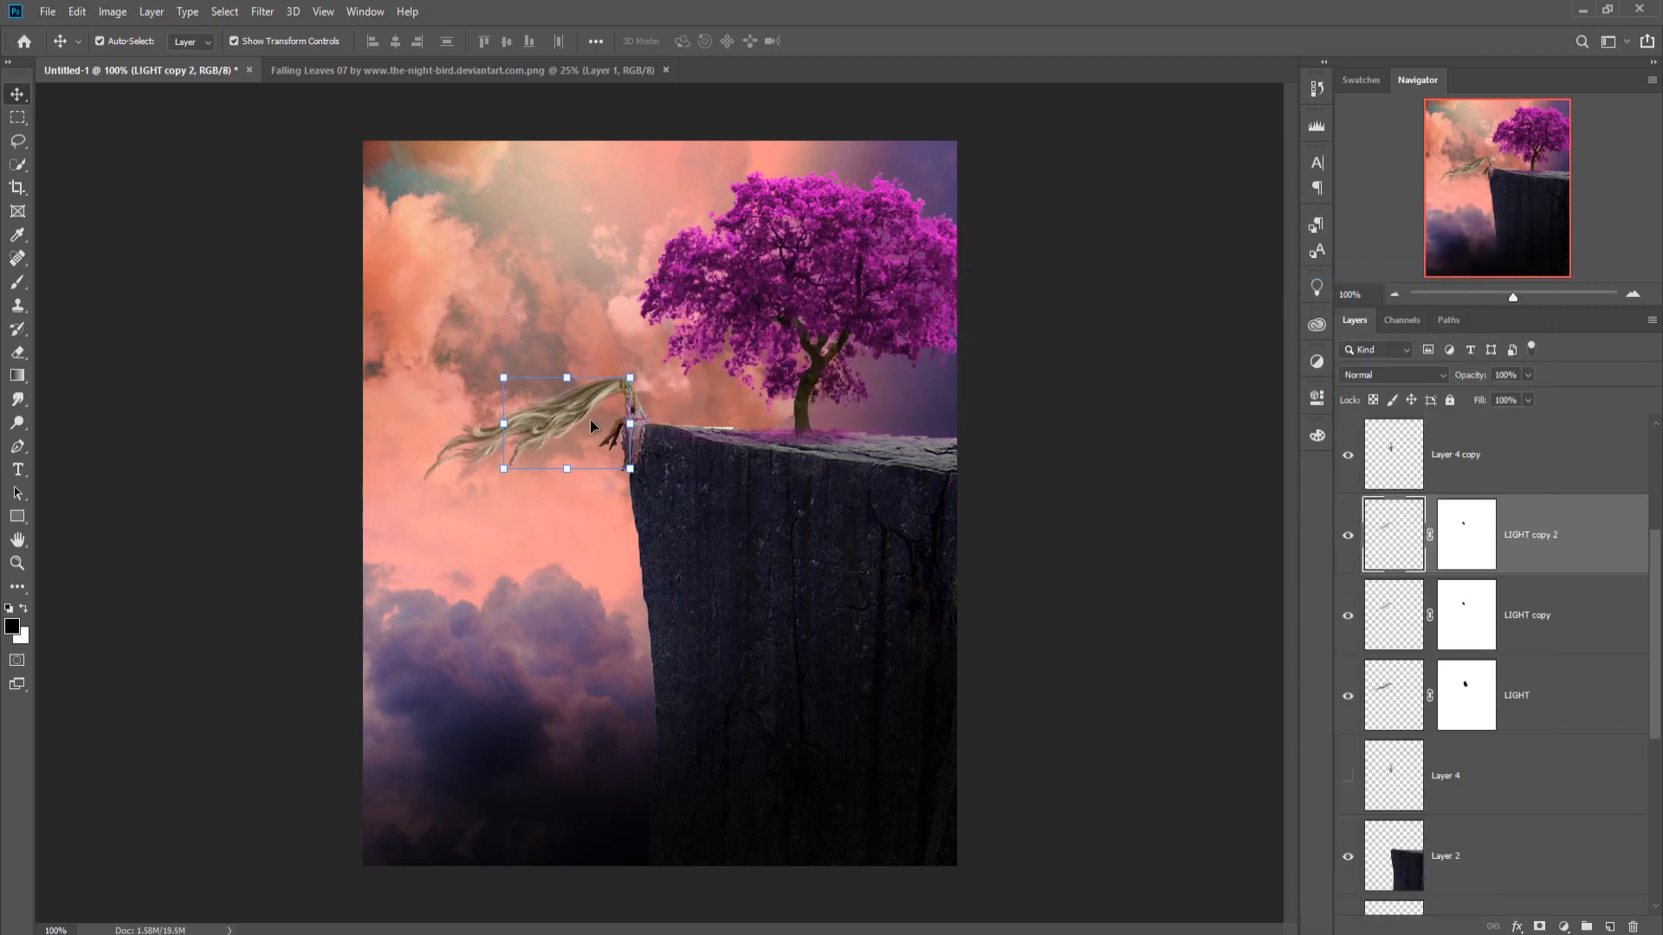
left_click(77, 11)
mouse_move(126, 425)
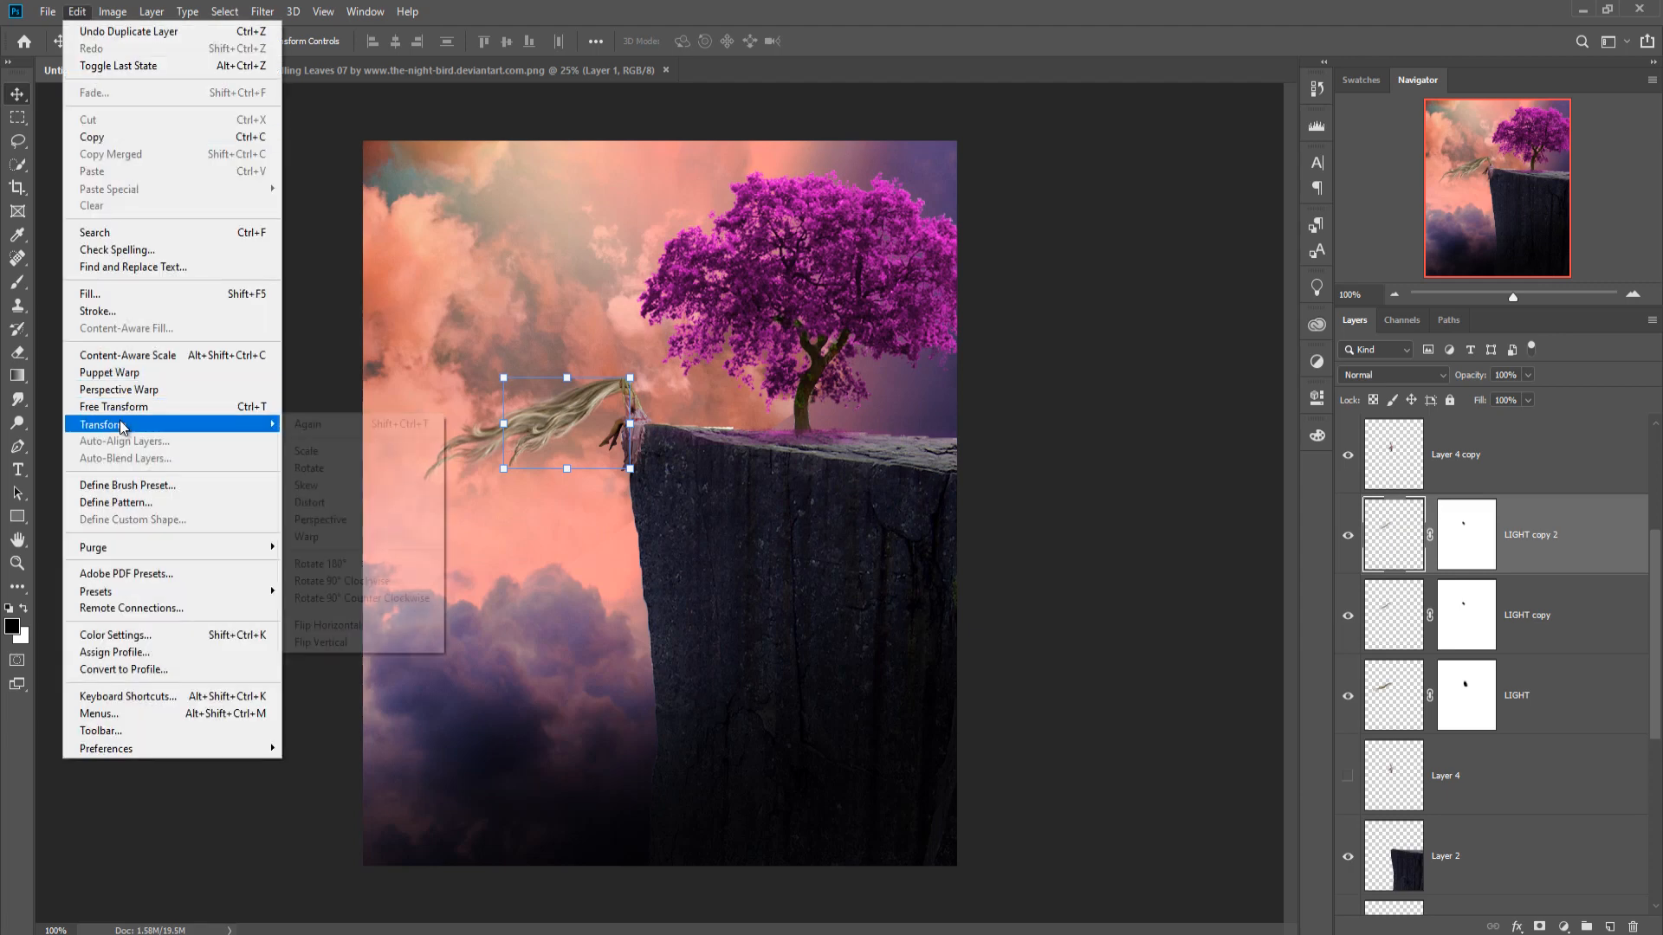
left_click(355, 625)
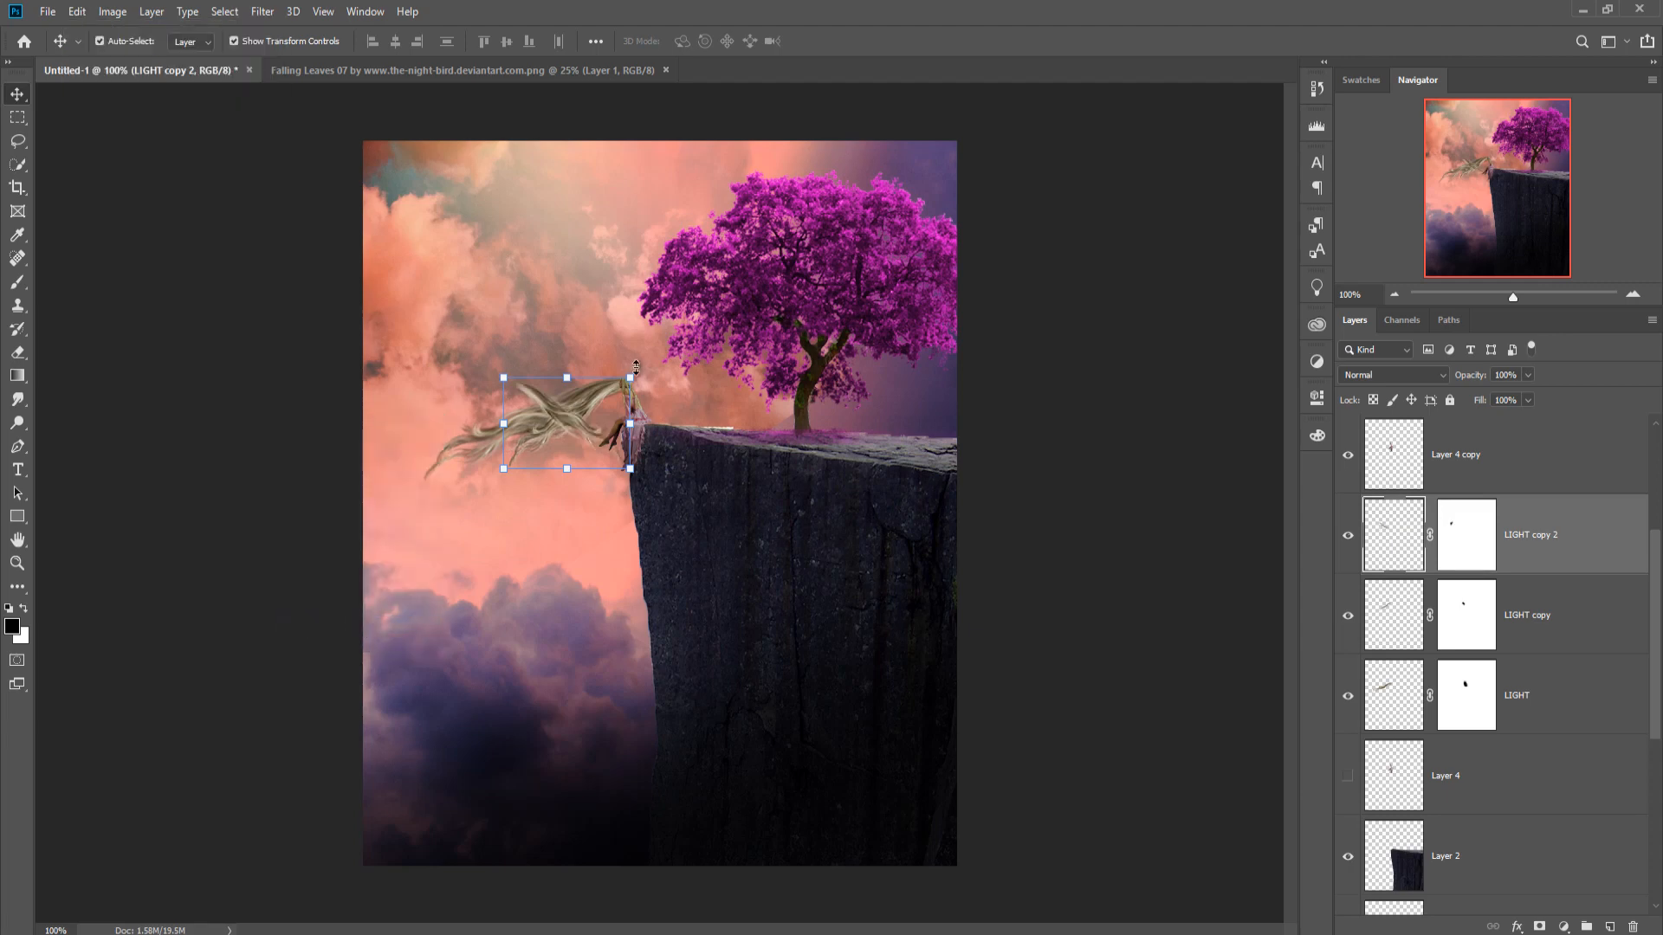
Scale the flipped hair strand to about 61% at the back of the woman's head and place its layer above Layer 4 copy.
left_click_drag(629, 375, 666, 407)
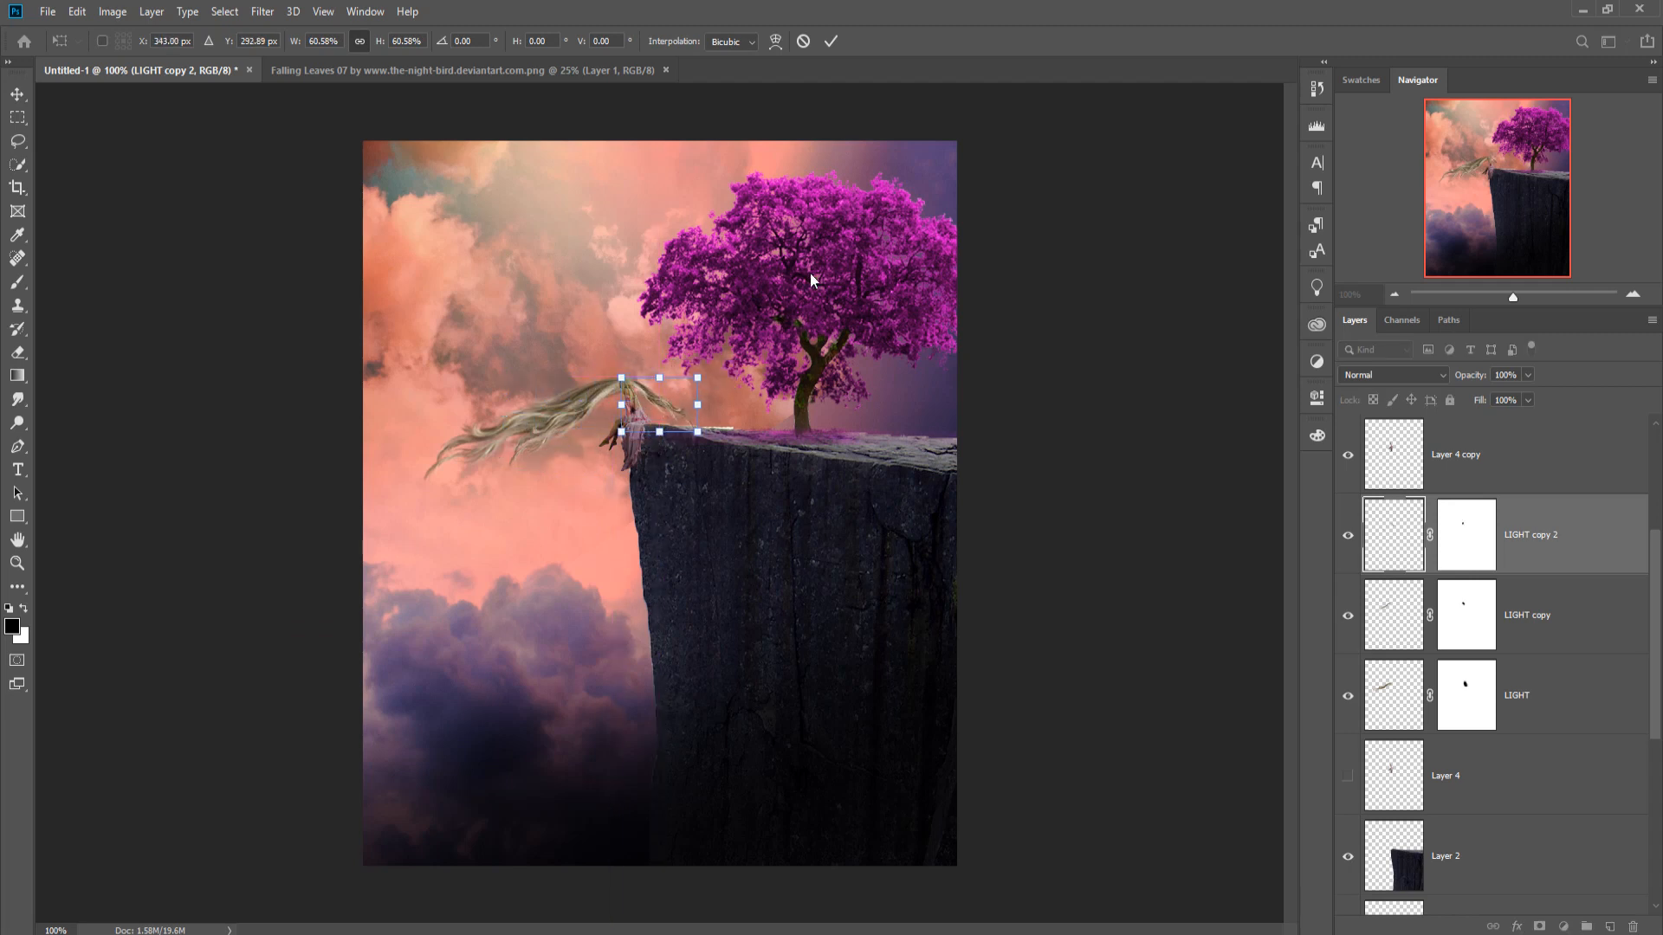
left_click(832, 40)
left_click_drag(1540, 522, 1540, 451)
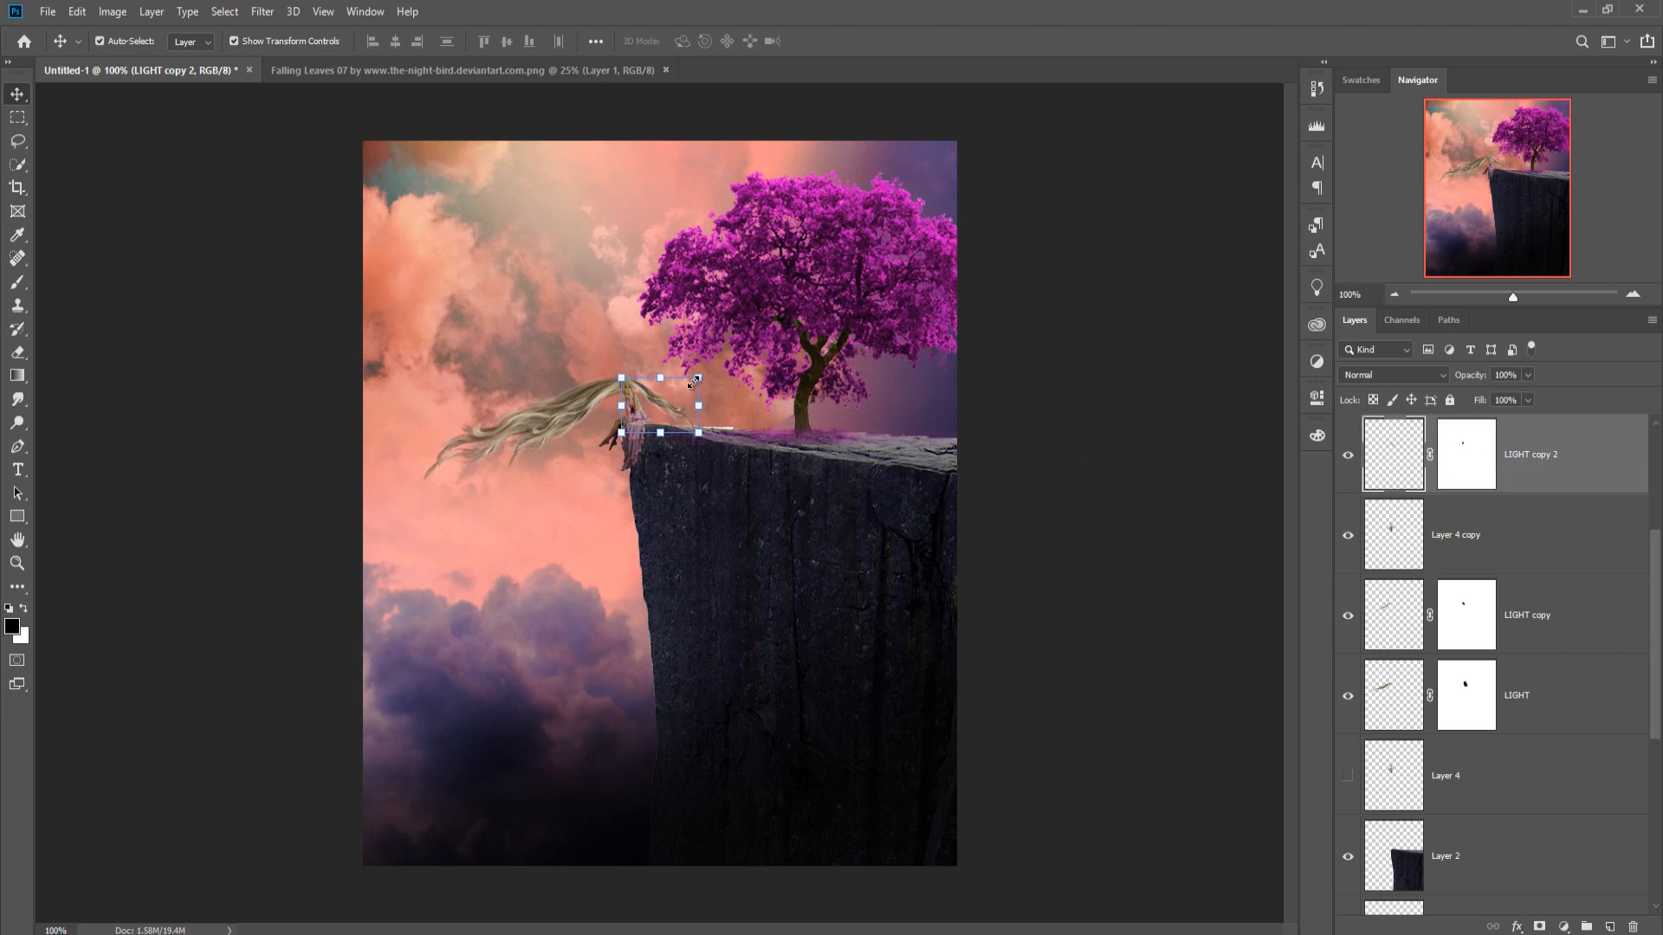
Rotate the flipped hair strand about 14° and scale it to about 56% width and 90% height so it falls down the woman's back.
left_click_drag(698, 377, 629, 401)
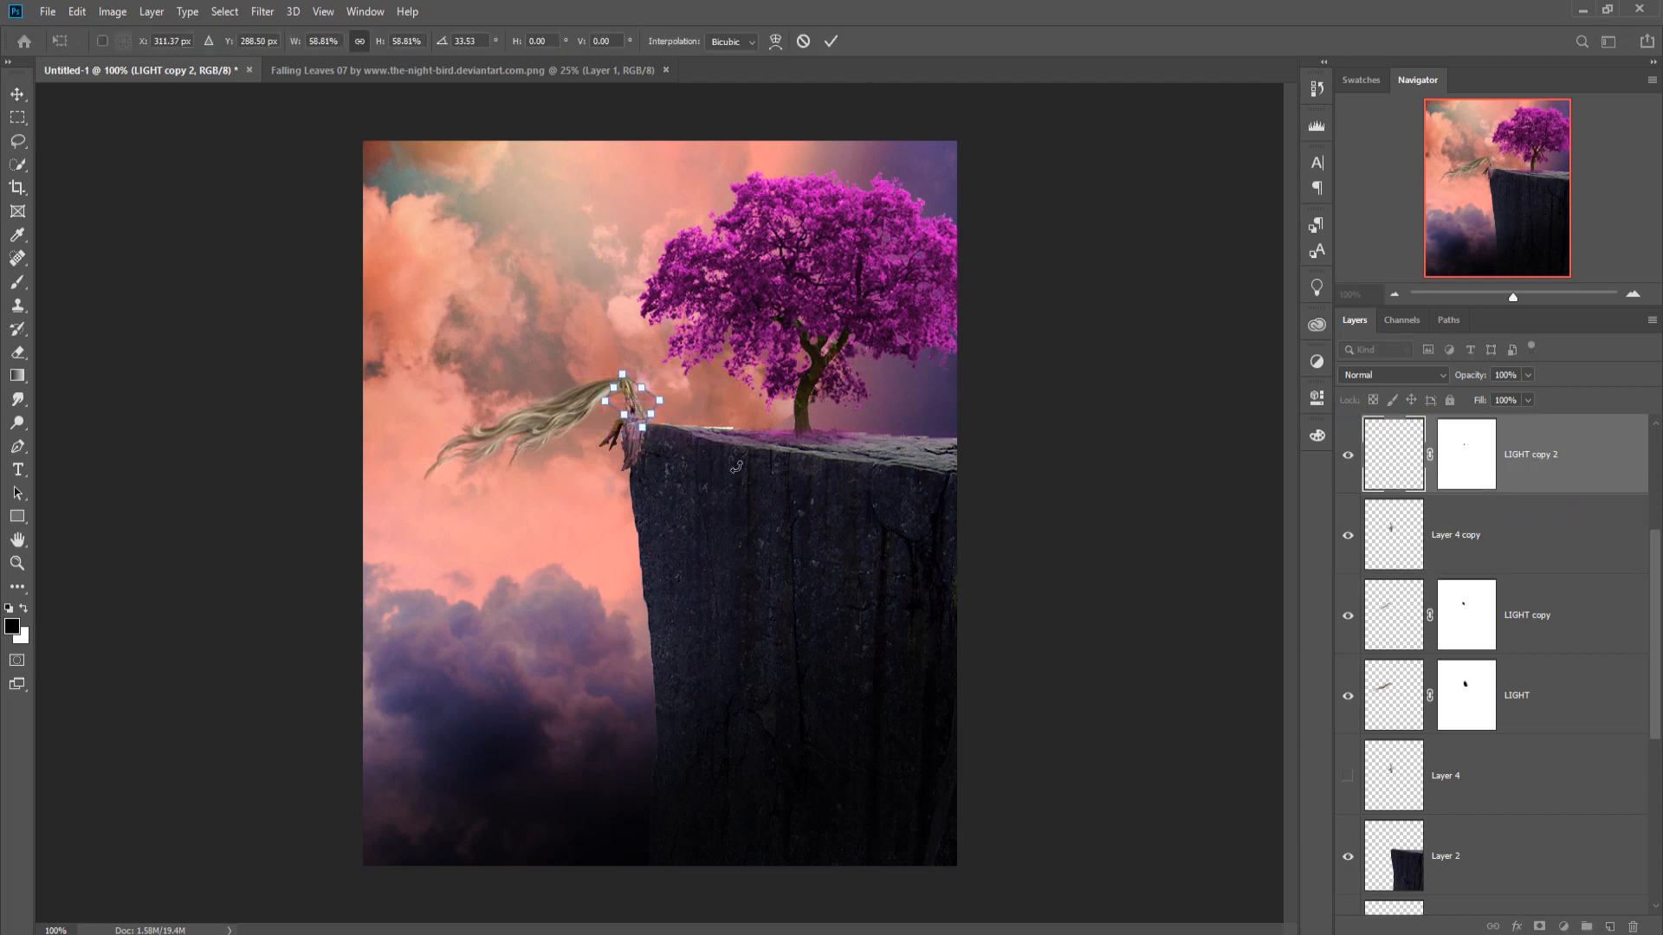
key("ctrl+plus")
key("ctrl+plus")
key("ctrl+plus")
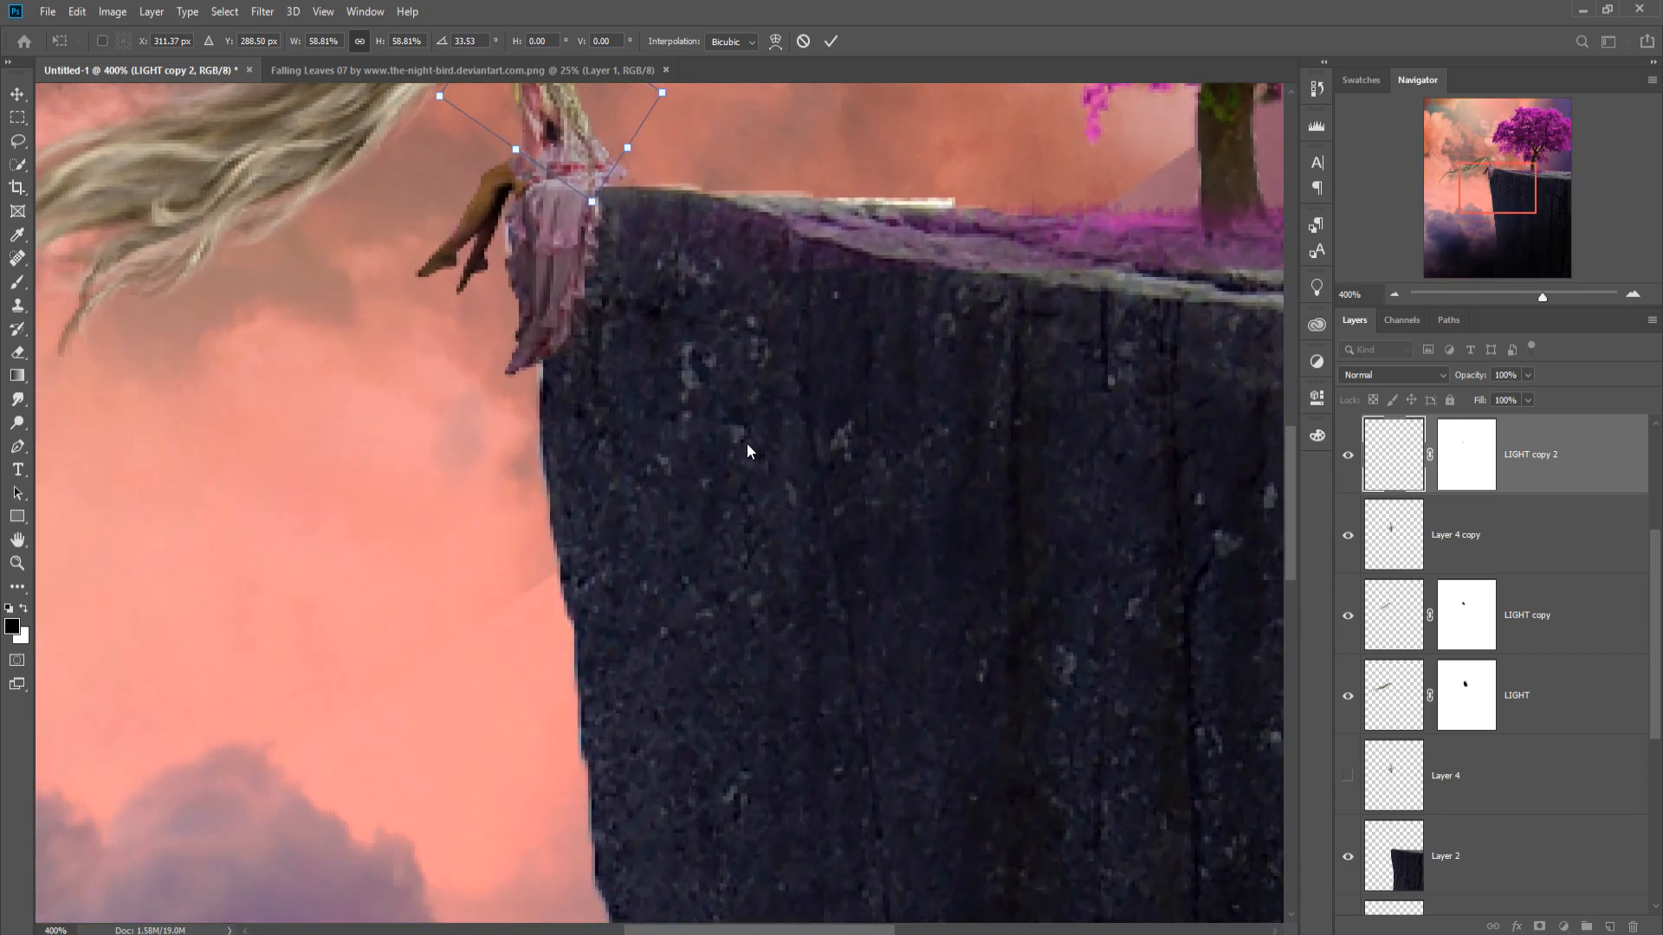
left_click_drag(755, 408, 890, 823)
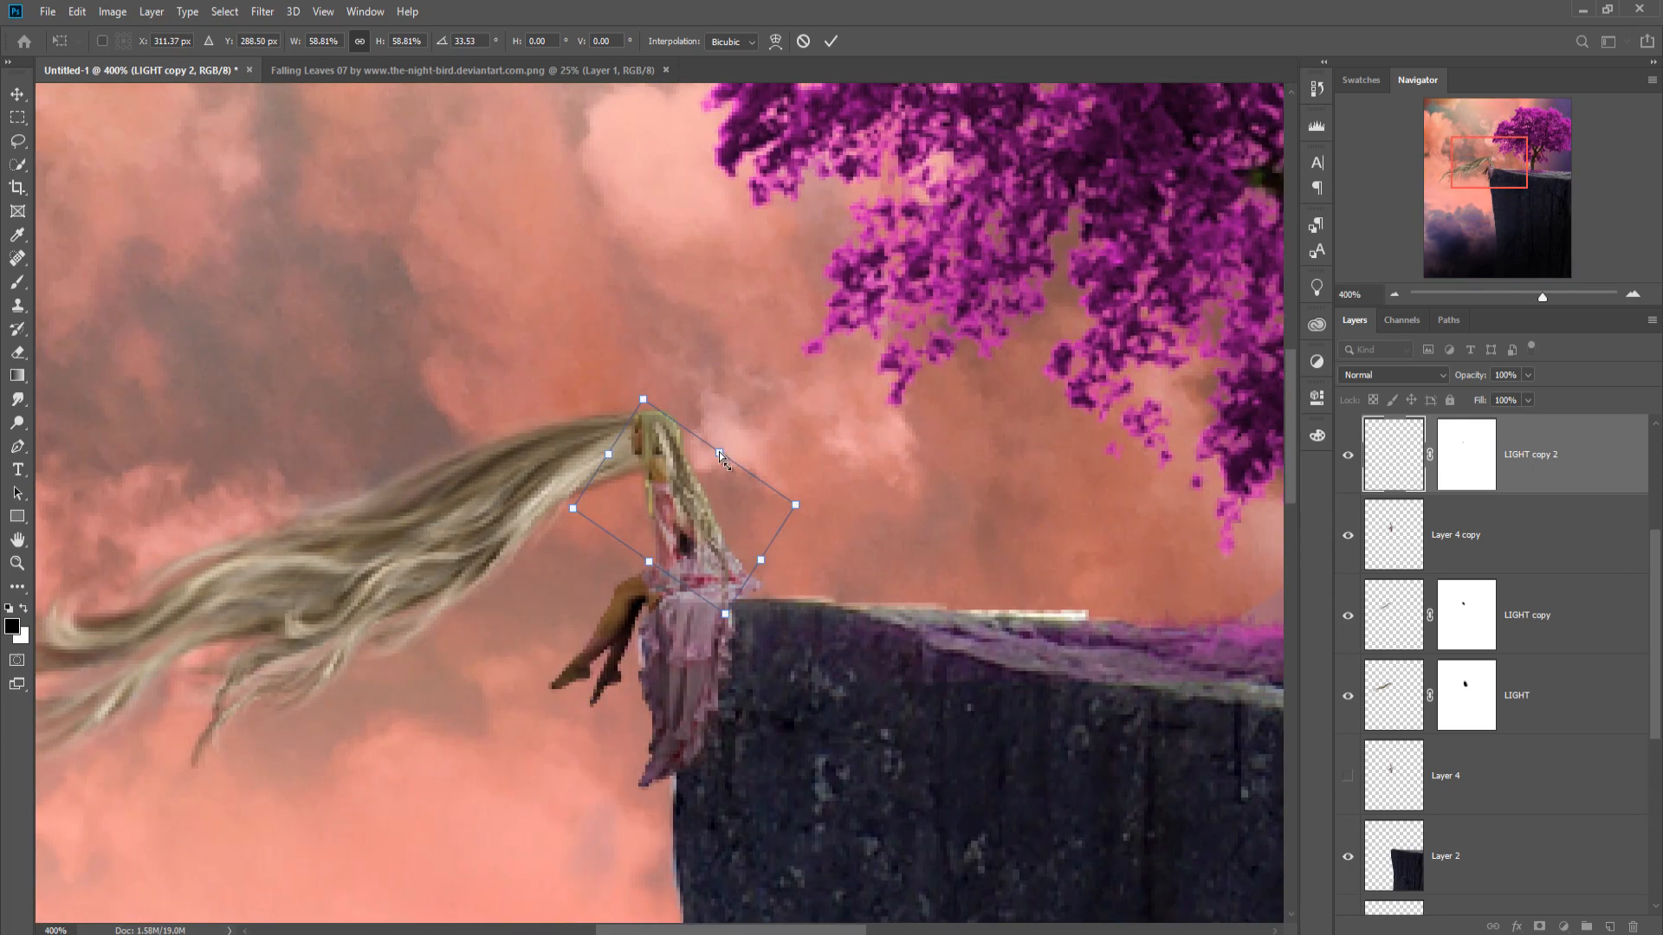
left_click_drag(721, 452, 947, 398)
left_click_drag(741, 245, 694, 472)
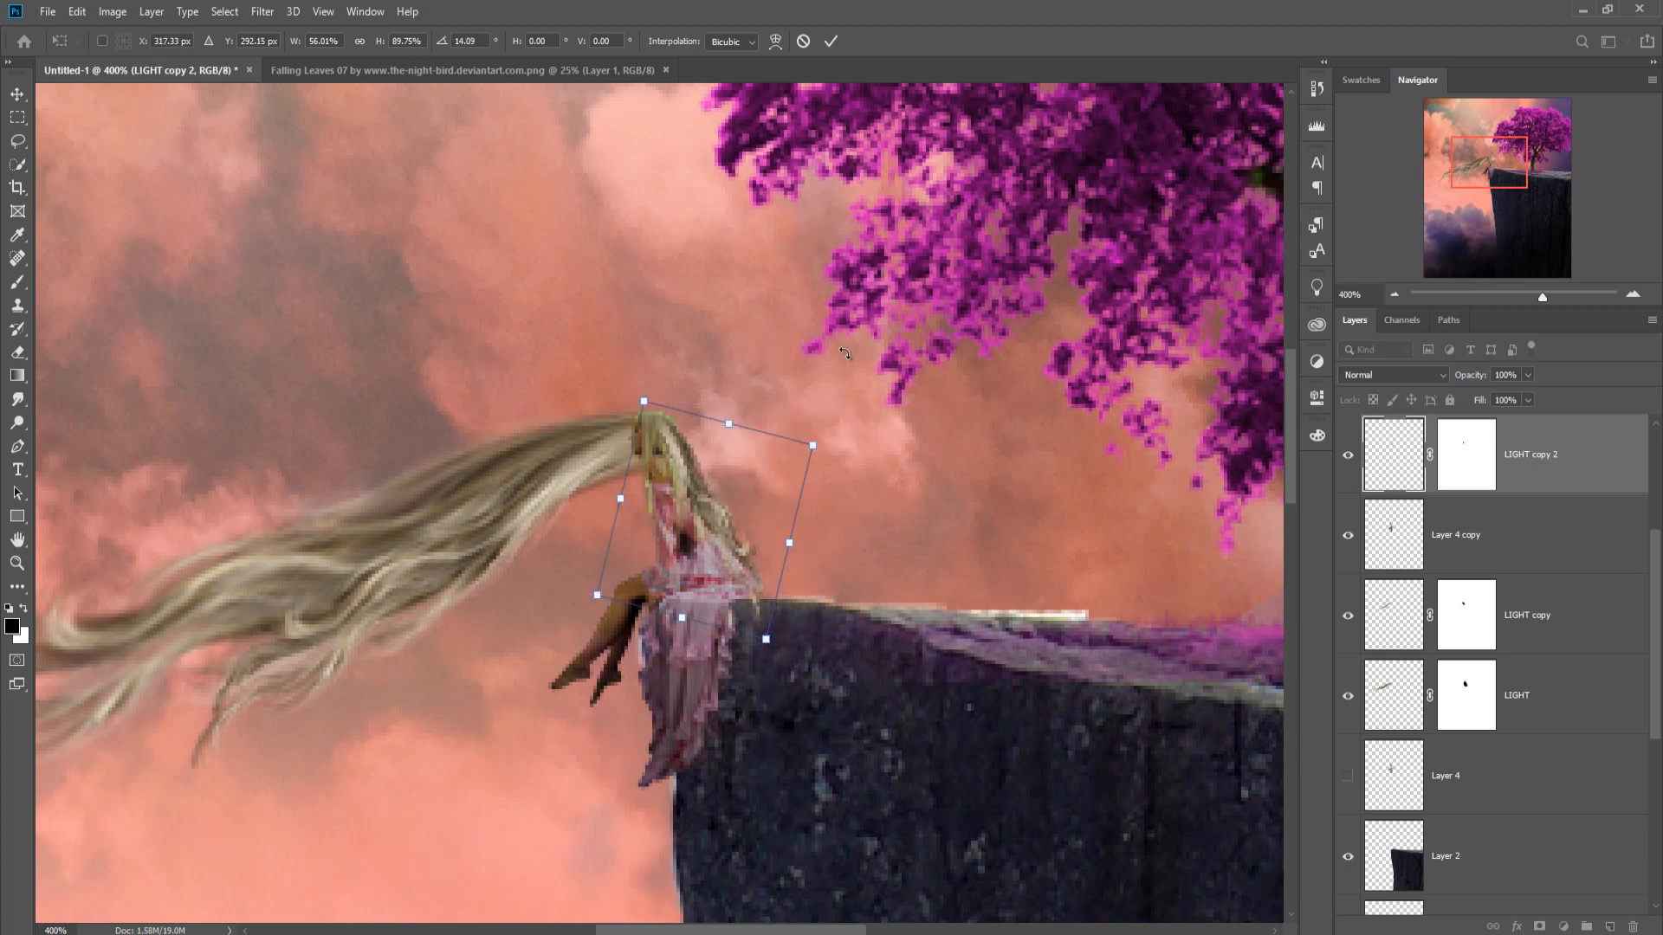
left_click(833, 42)
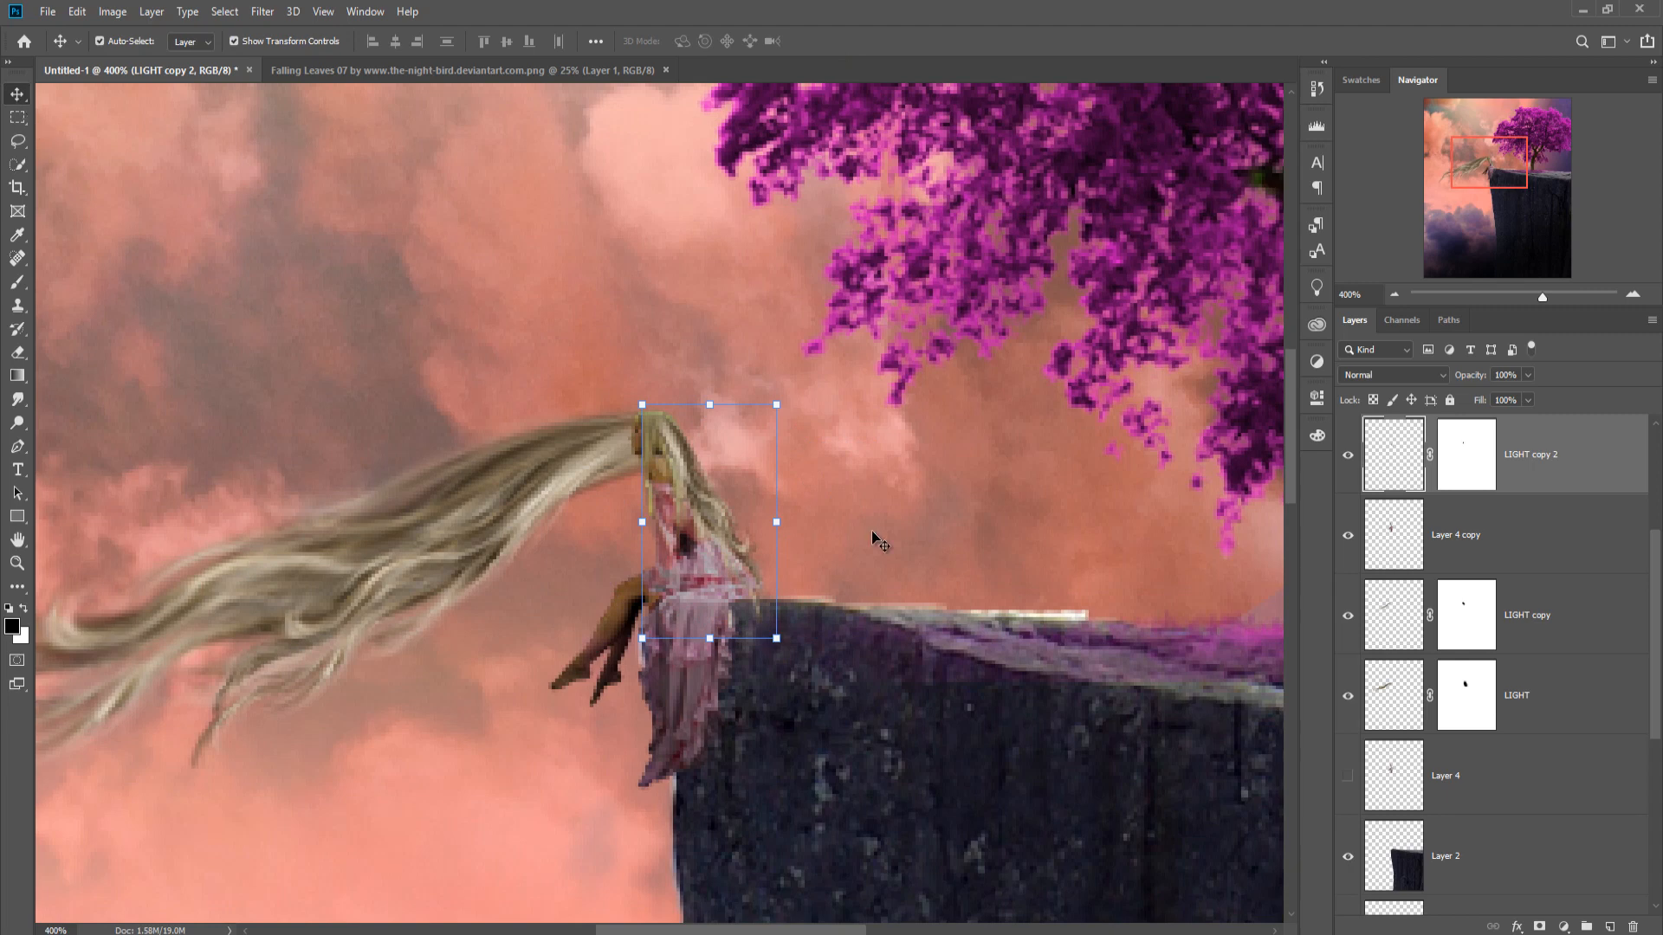
key("ctrl+minus")
key("ctrl+minus")
key("ctrl+minus")
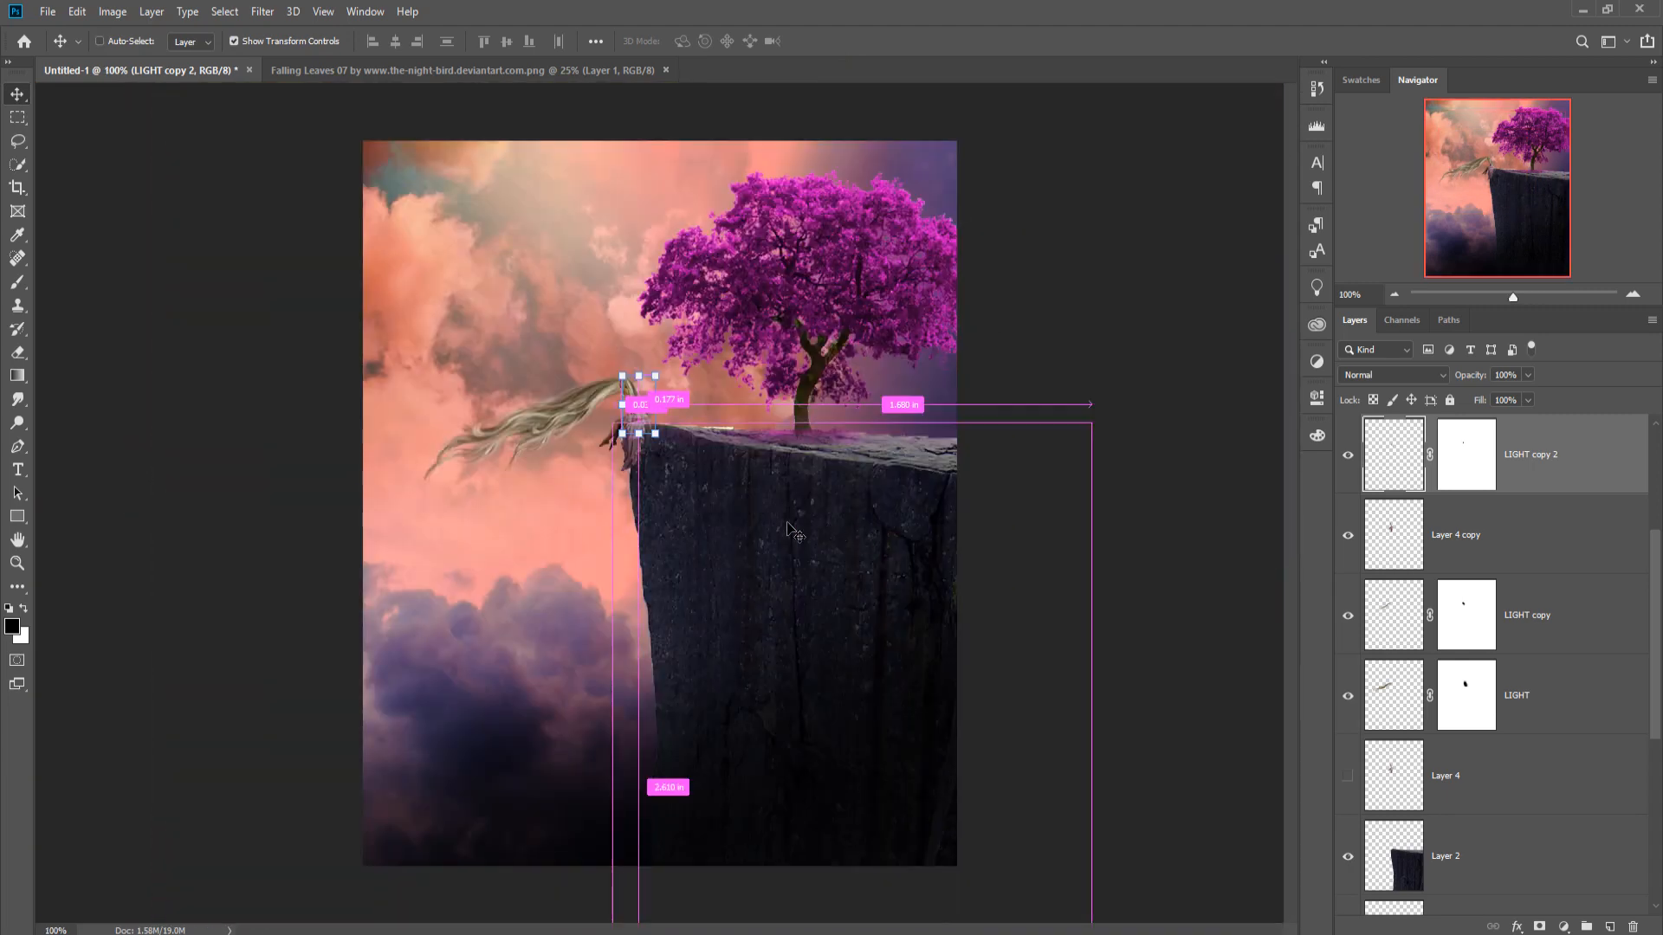
Copy the red leaves from the Falling Leaves 07 image into the composite as a new layer and minimize the source image.
left_click(376, 69)
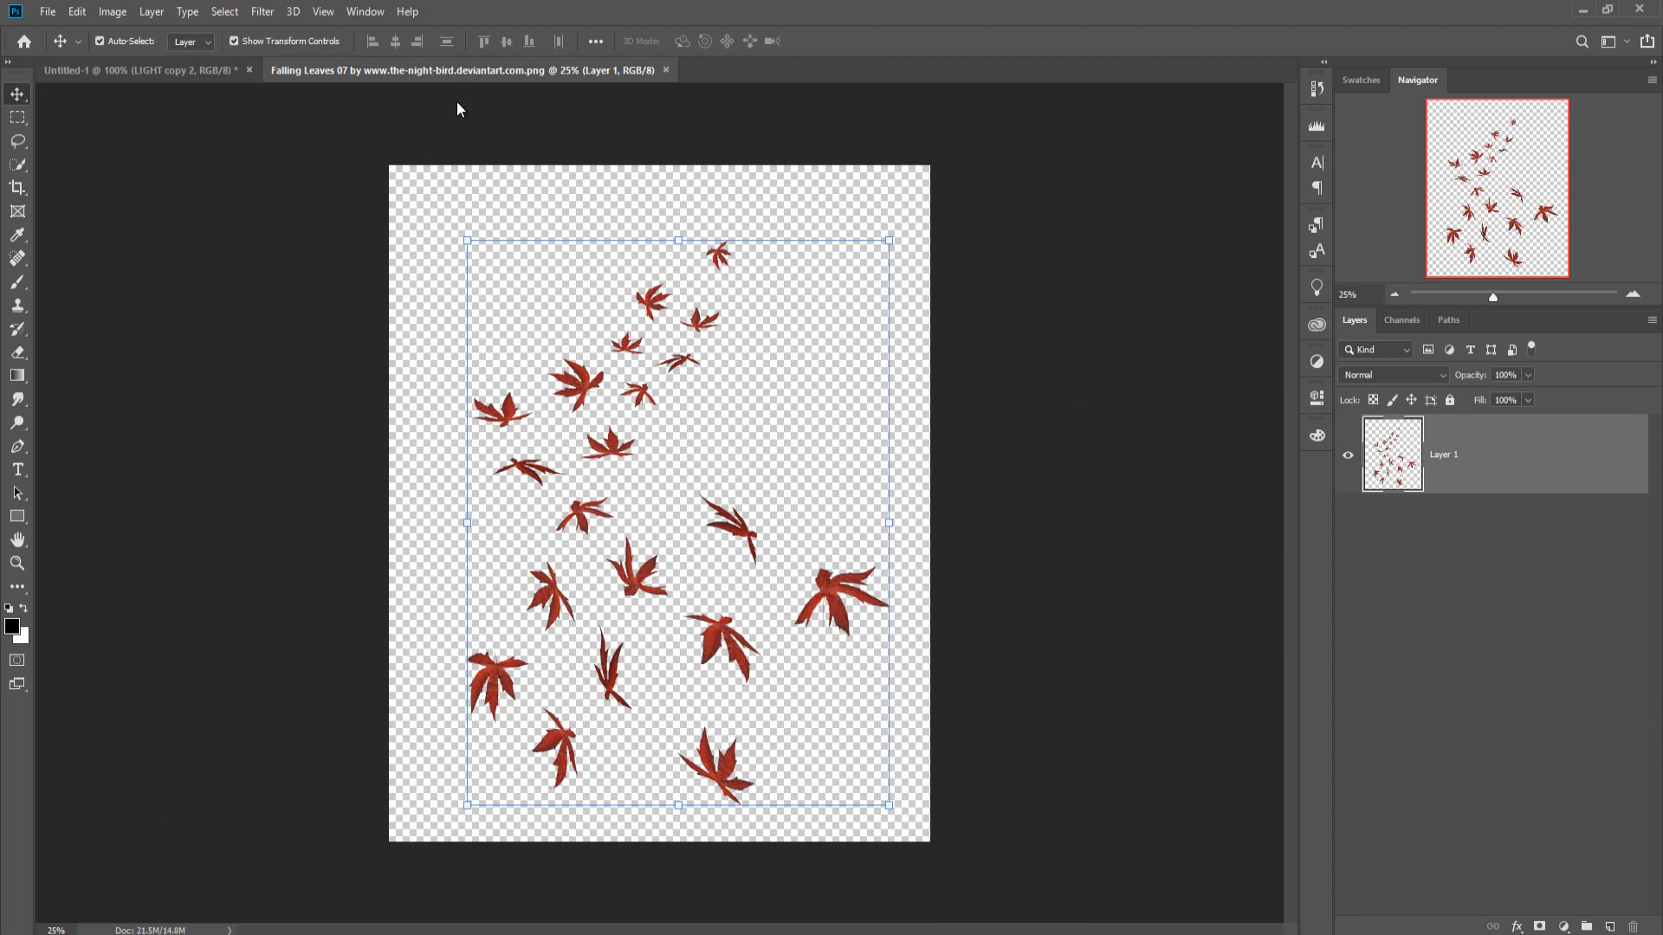
left_click_drag(457, 107, 1168, 206)
left_click_drag(1225, 506, 674, 318)
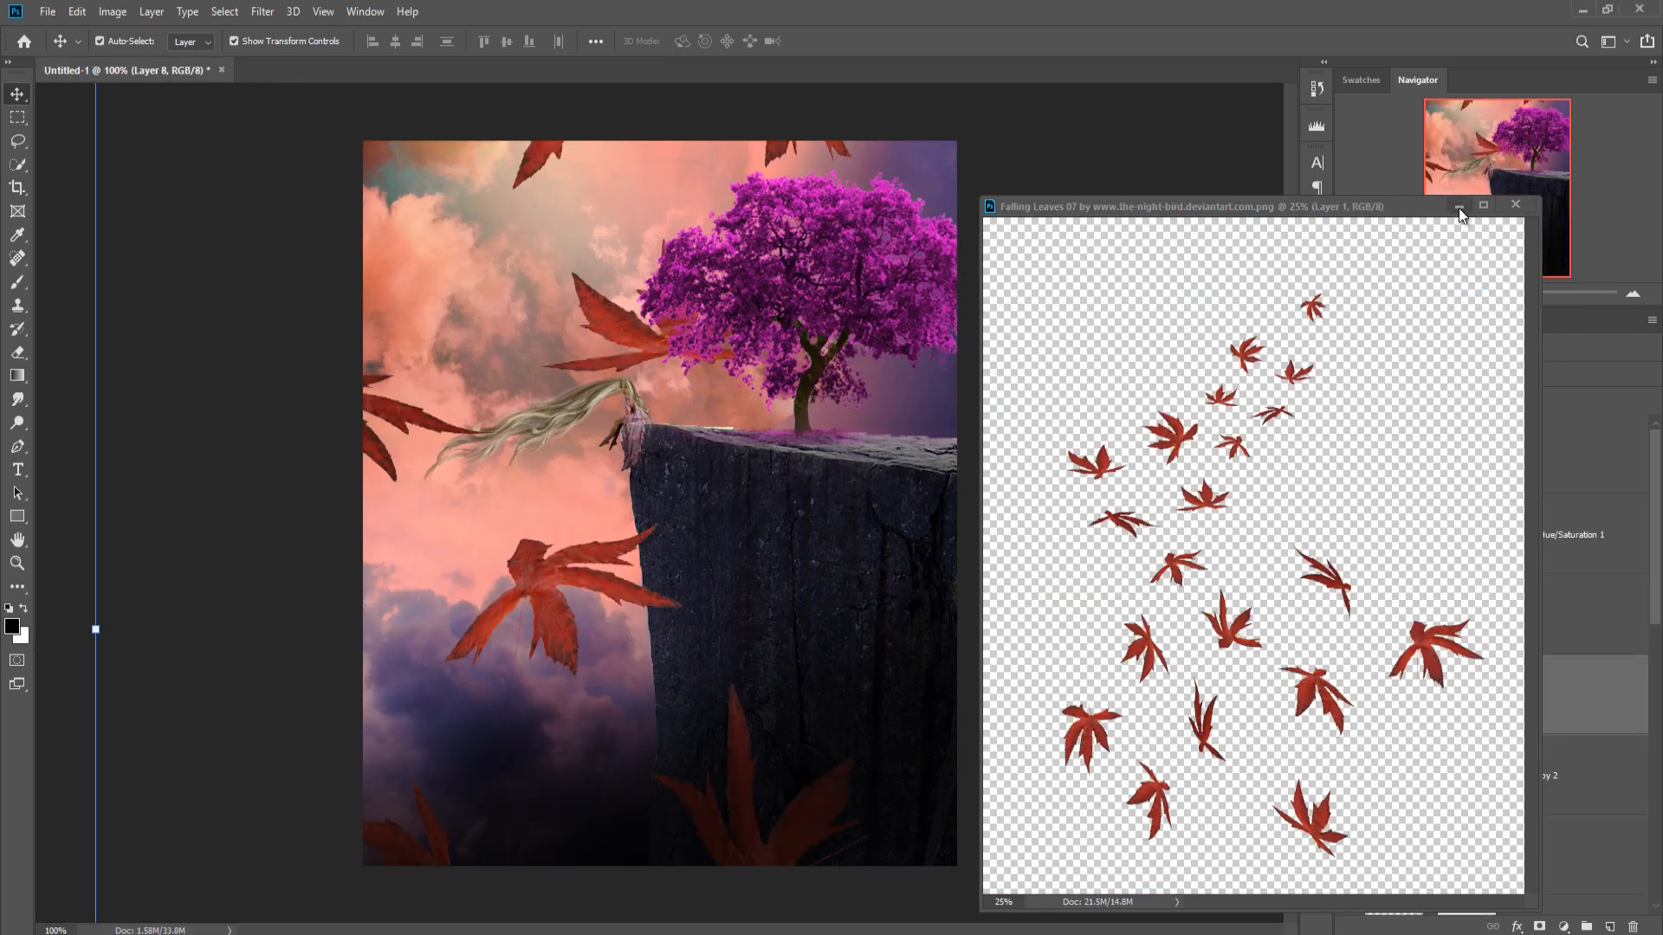
left_click(1459, 208)
Scale the red leaves to about 8%, rotate them about 68°, and place them in the sky between the woman and the tree.
left_click_drag(98, 636, 272, 483)
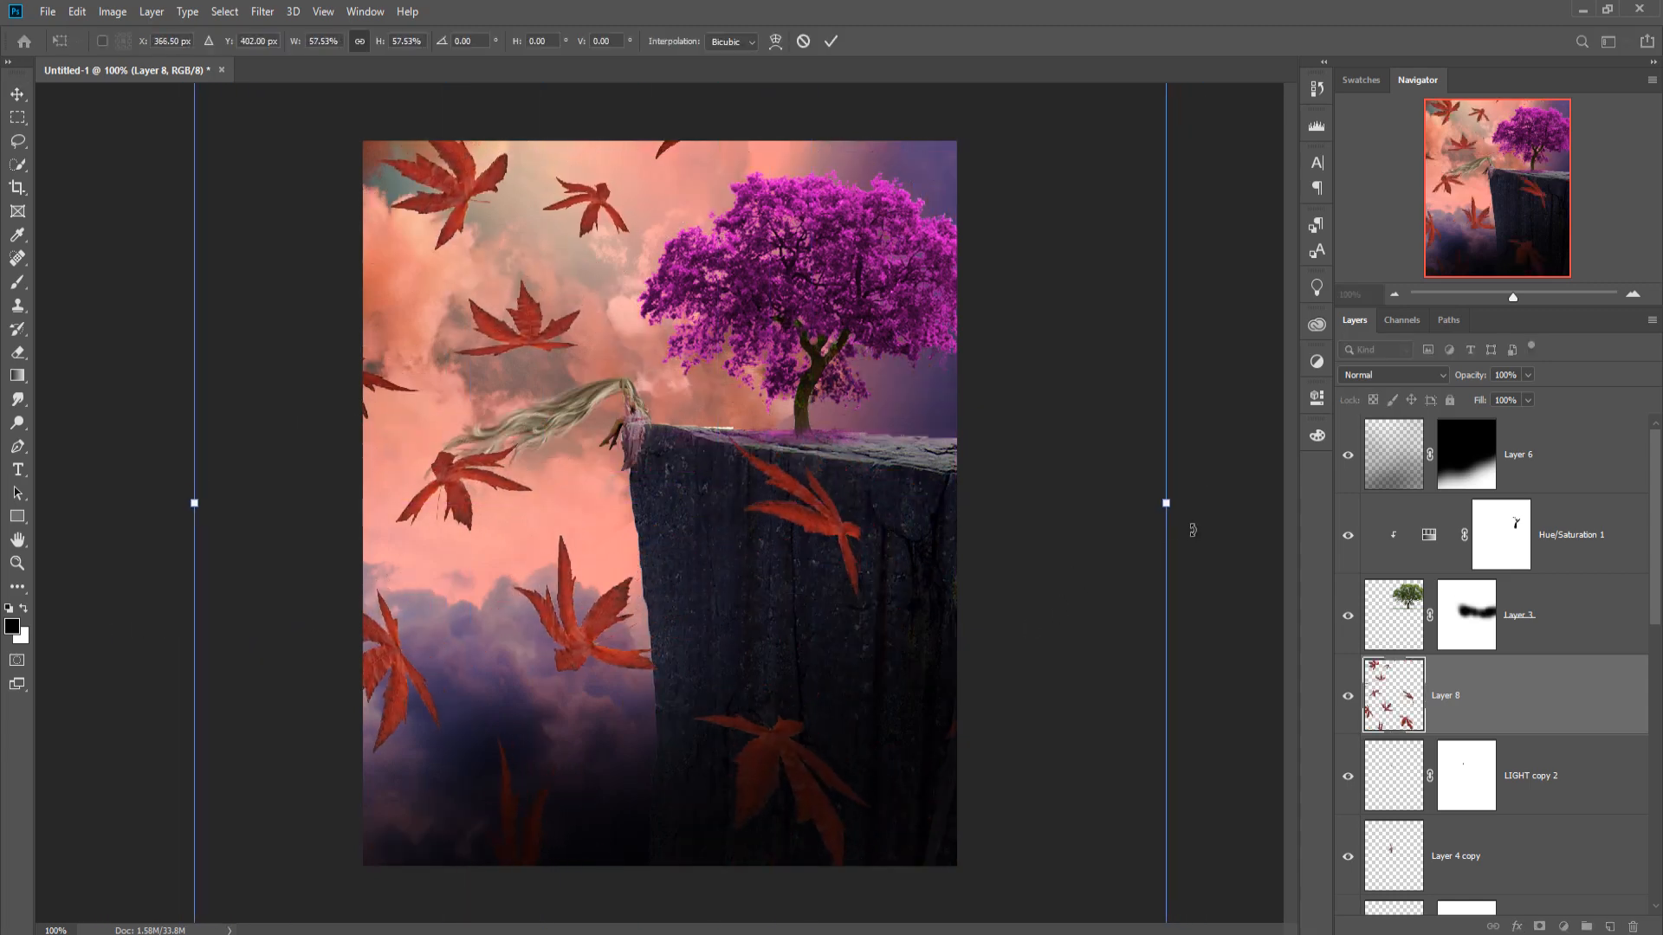
left_click_drag(1163, 513, 427, 501)
left_click_drag(386, 618, 708, 433)
left_click_drag(780, 152, 1160, 639)
left_click_drag(618, 351, 555, 293)
left_click_drag(440, 404, 548, 278)
left_click_drag(605, 217, 600, 288)
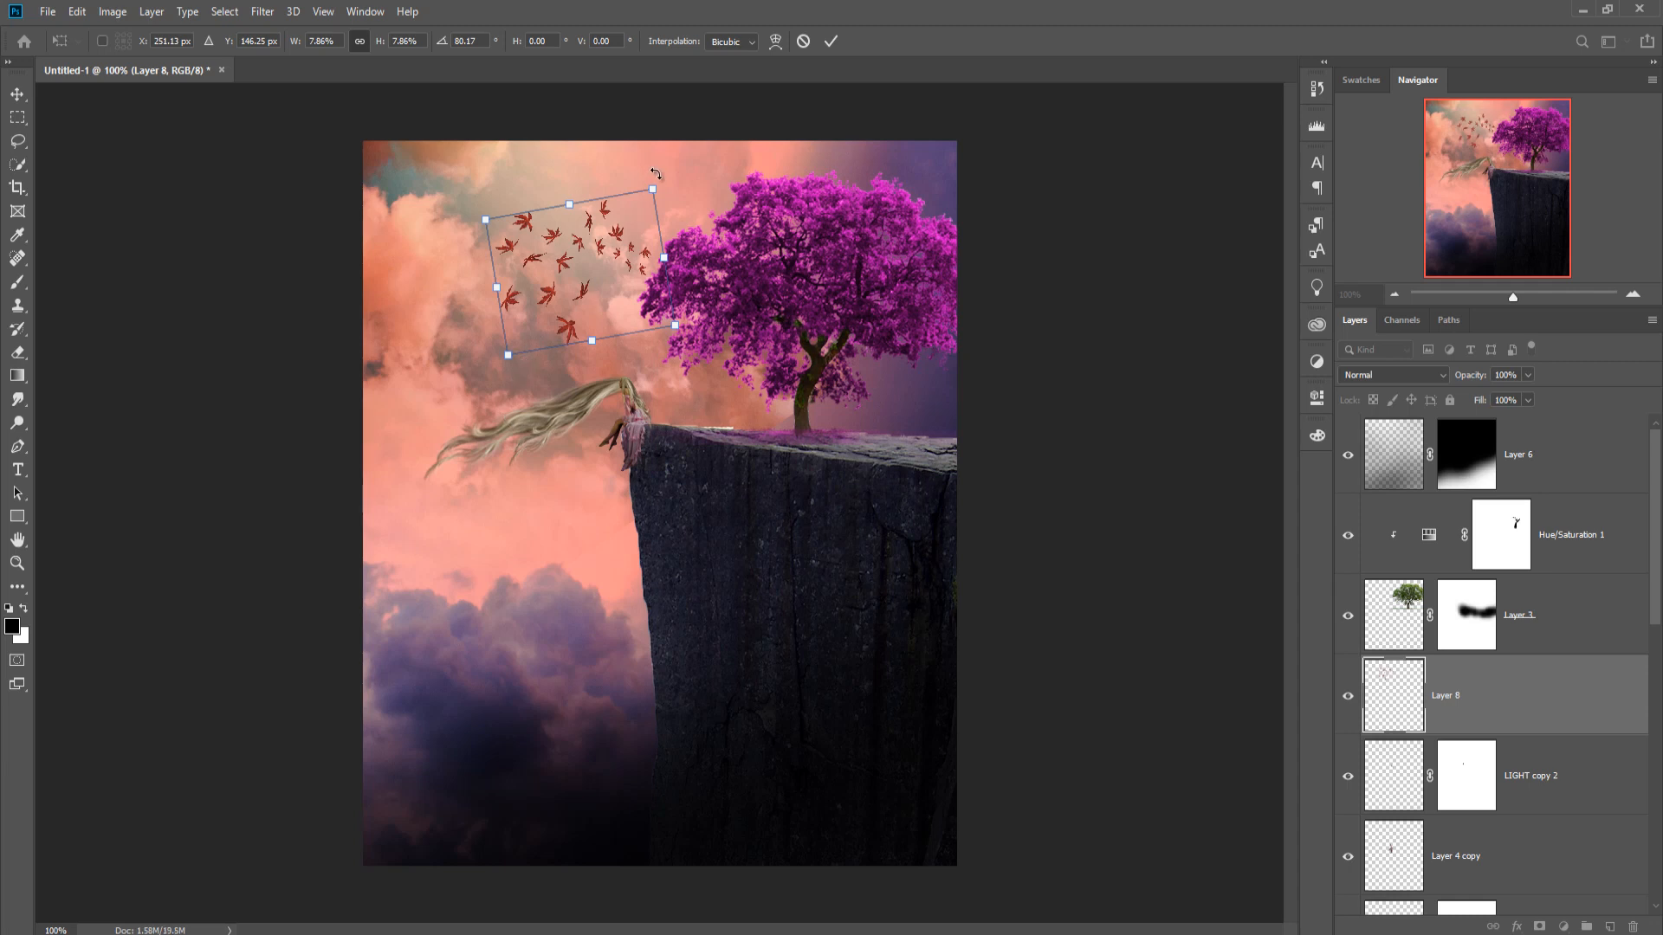
mouse_move(655, 173)
left_mouse_down()
mouse_move(665, 149)
mouse_move(631, 158)
left_mouse_up()
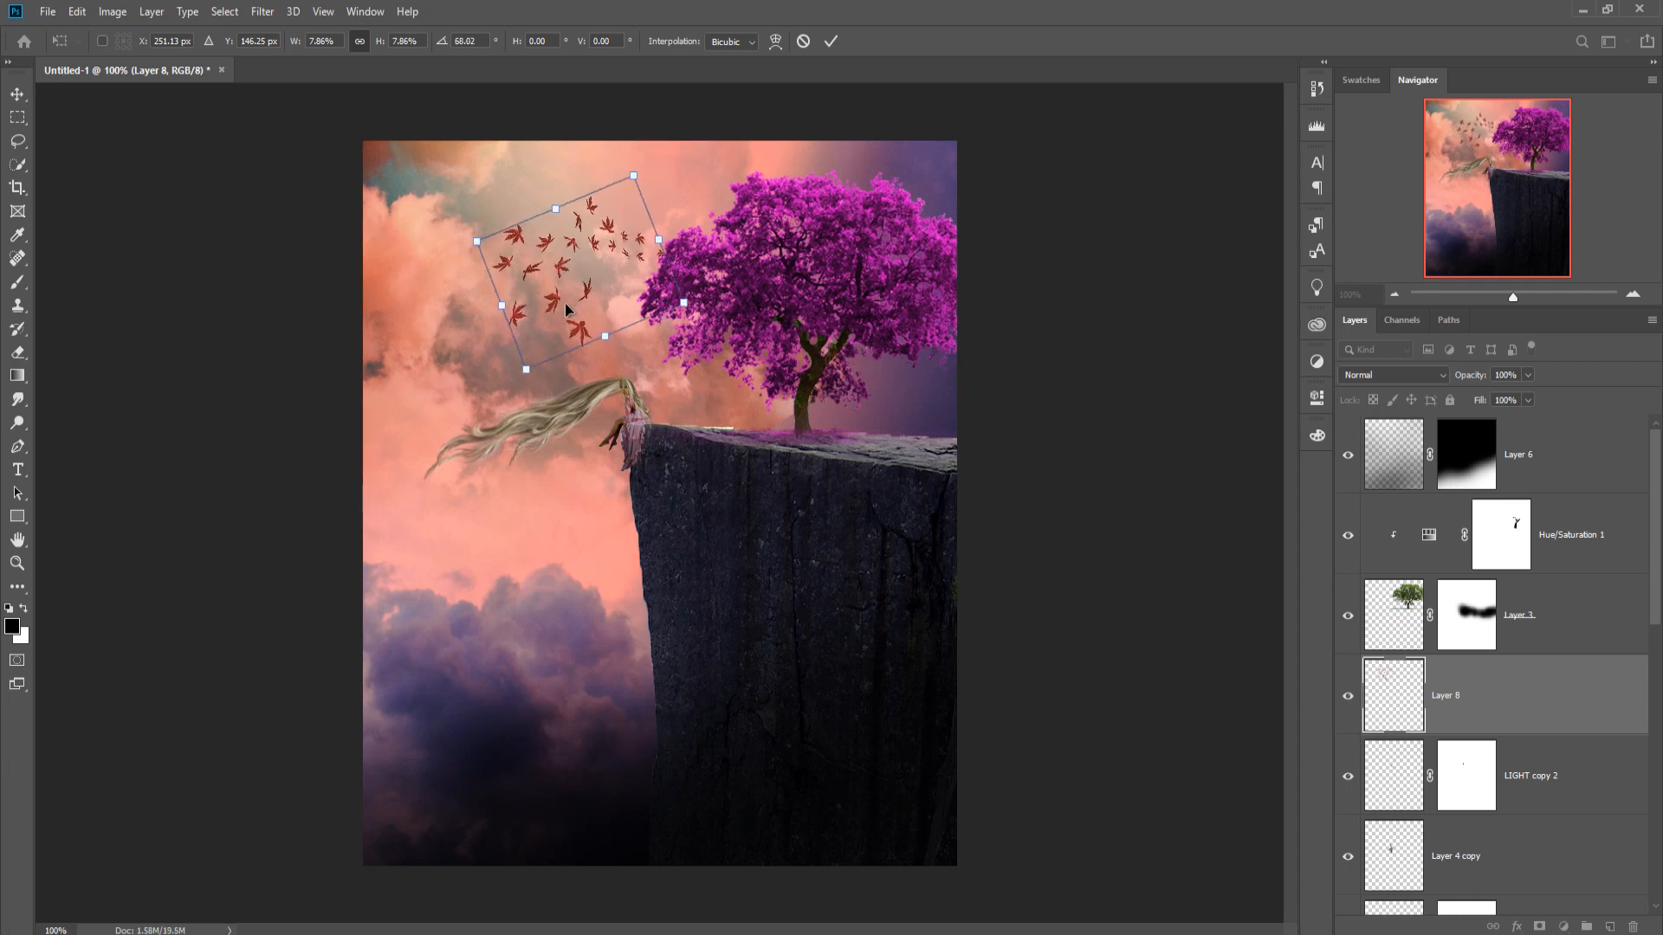
left_click(830, 41)
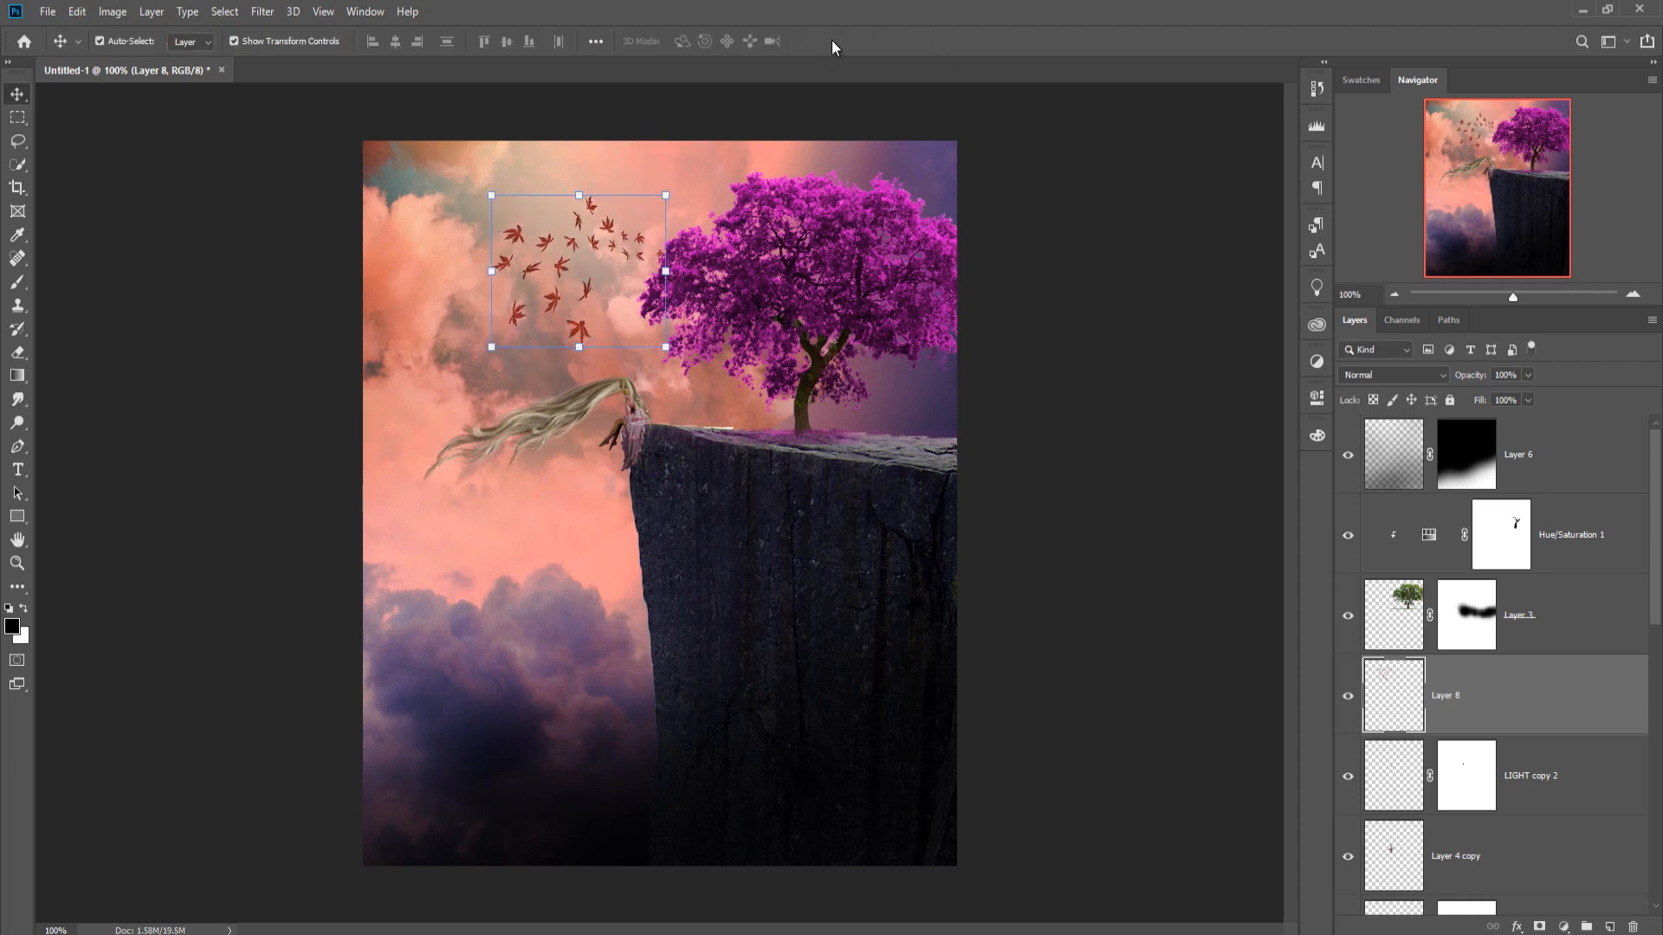
Colorize the red leaves magenta with a clipped Hue/Saturation adjustment at hue 299 and saturation 91.
left_click(1564, 927)
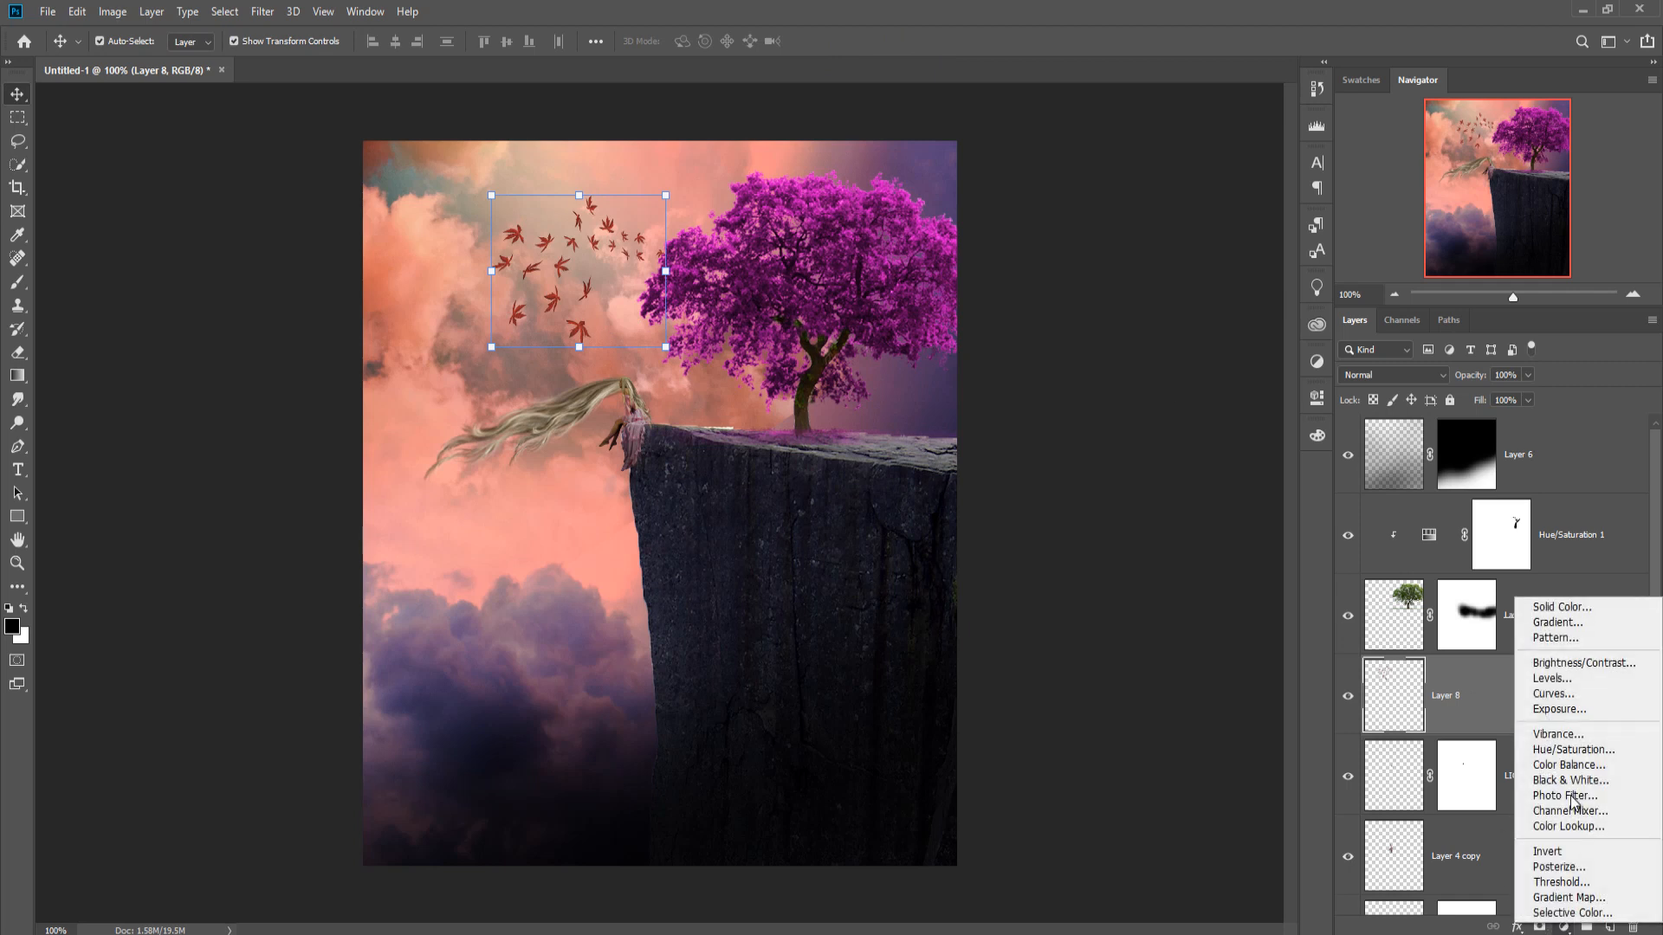
left_click(1574, 750)
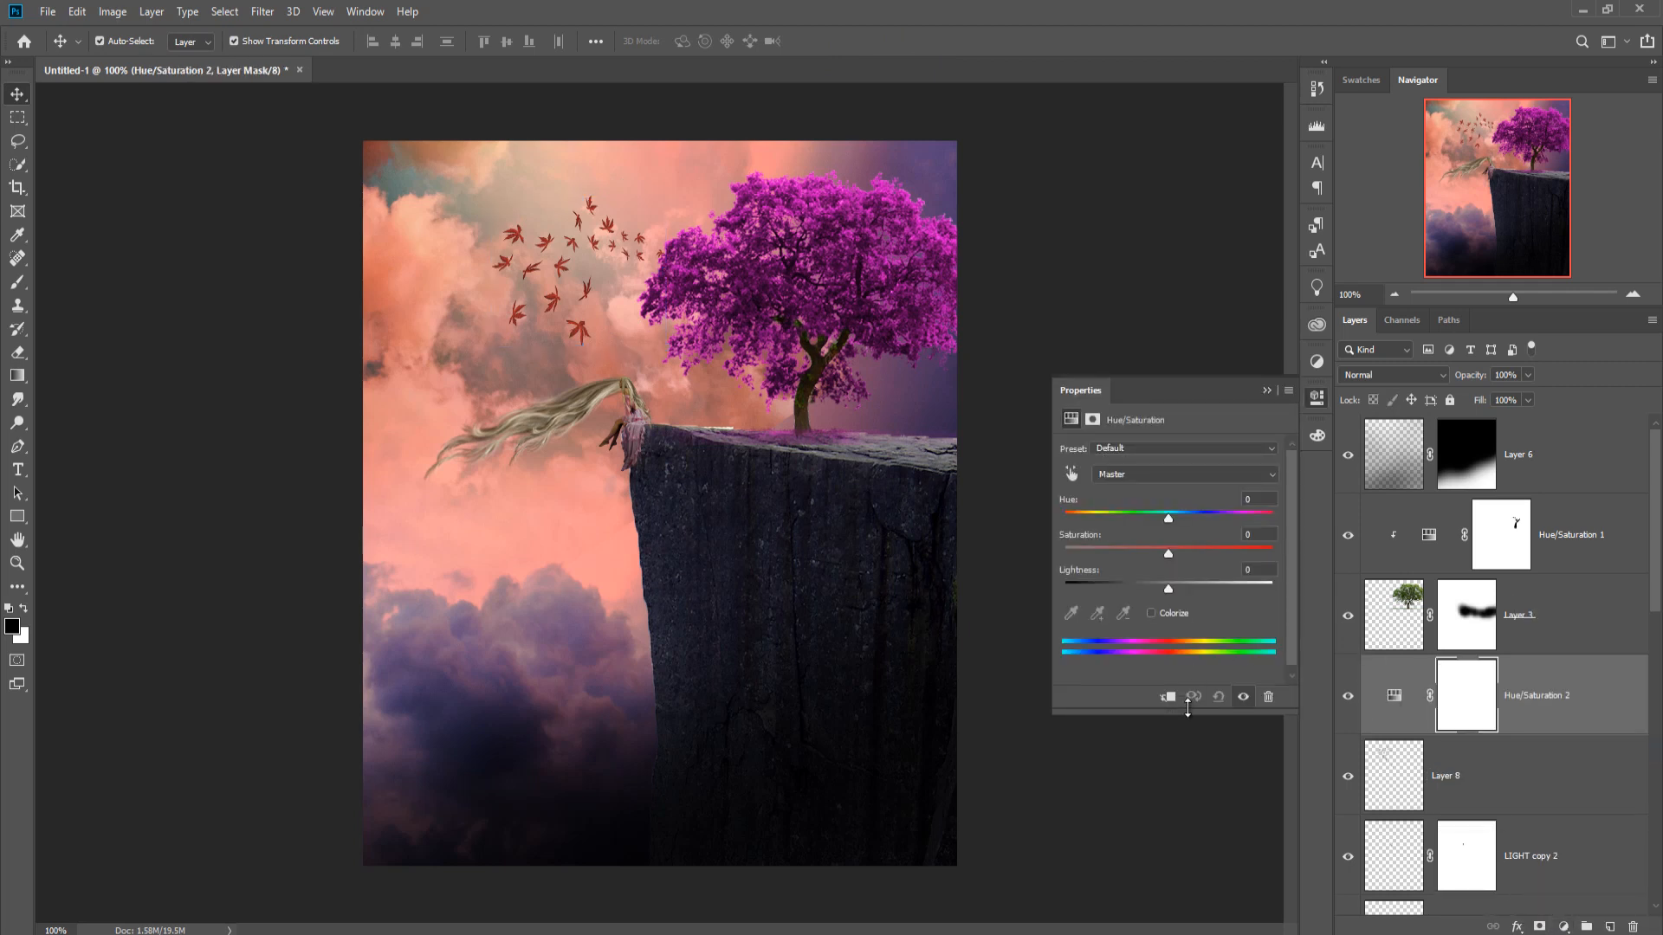
left_click(1167, 696)
left_click(1151, 612)
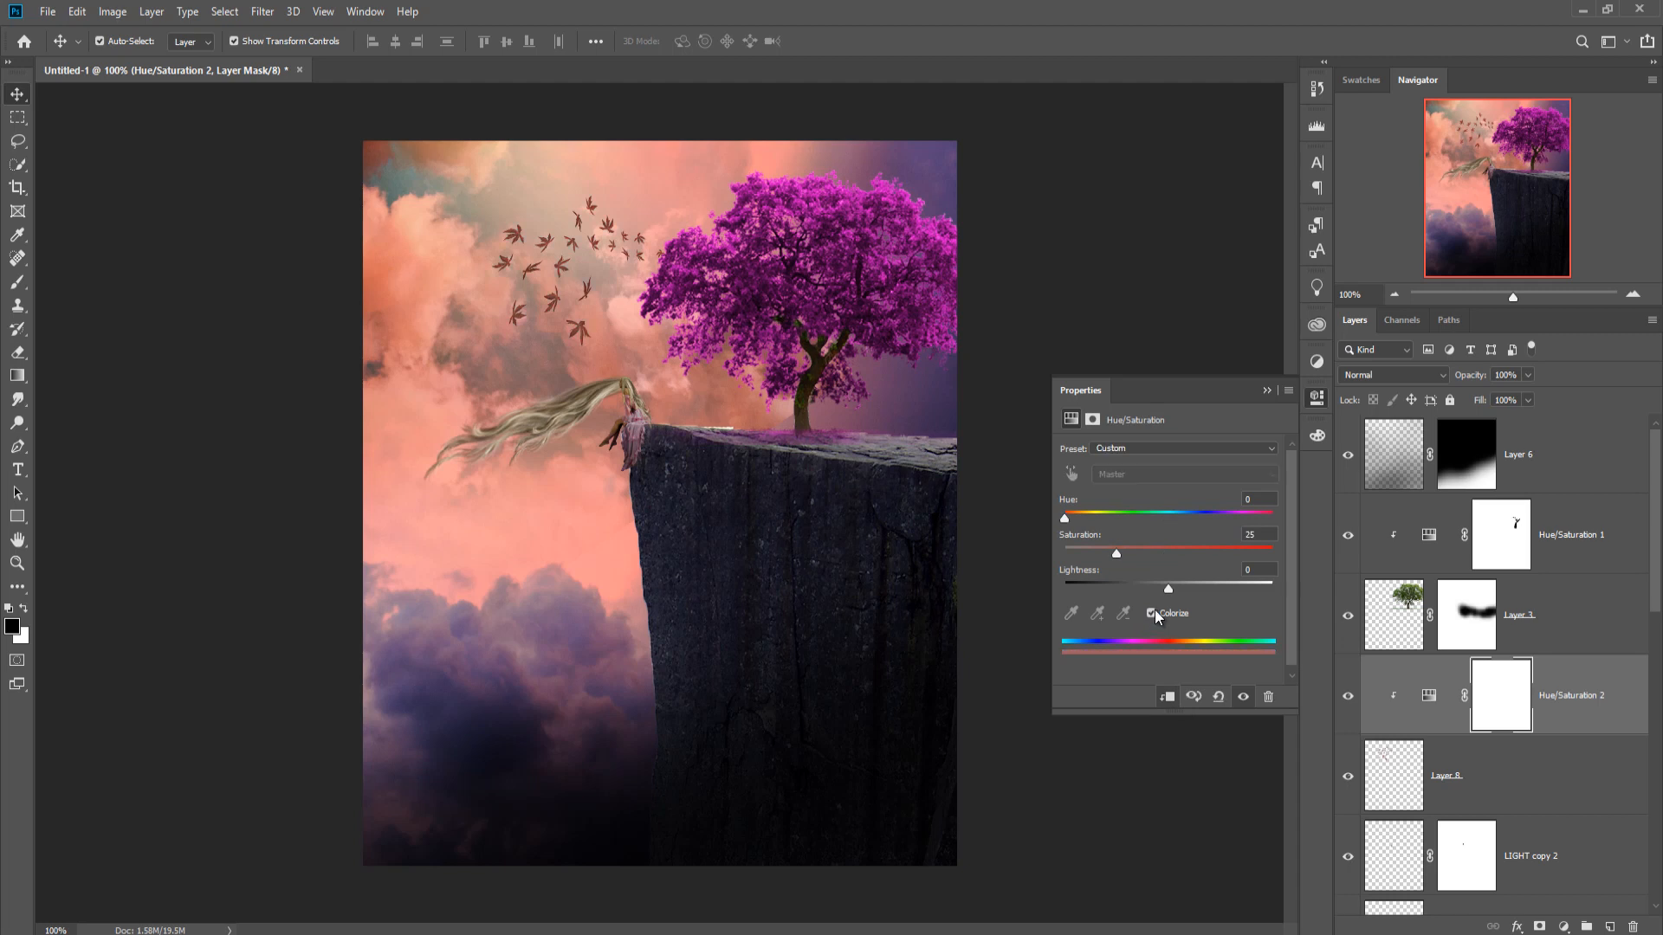
left_click_drag(1066, 521, 1244, 518)
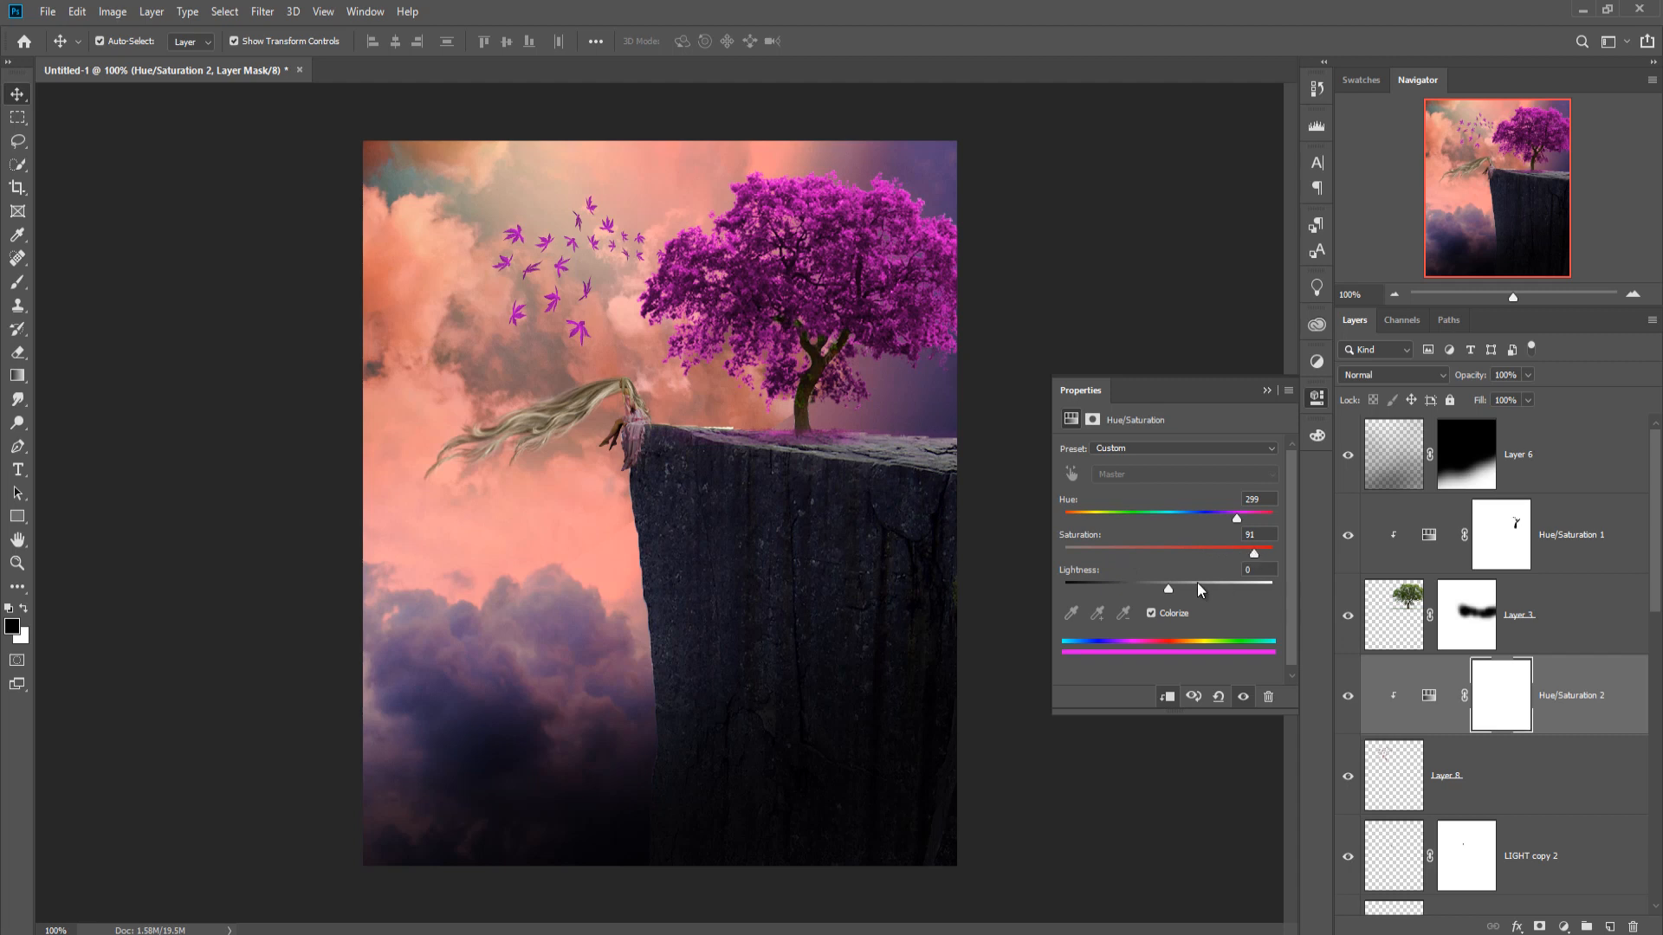
left_click(1267, 390)
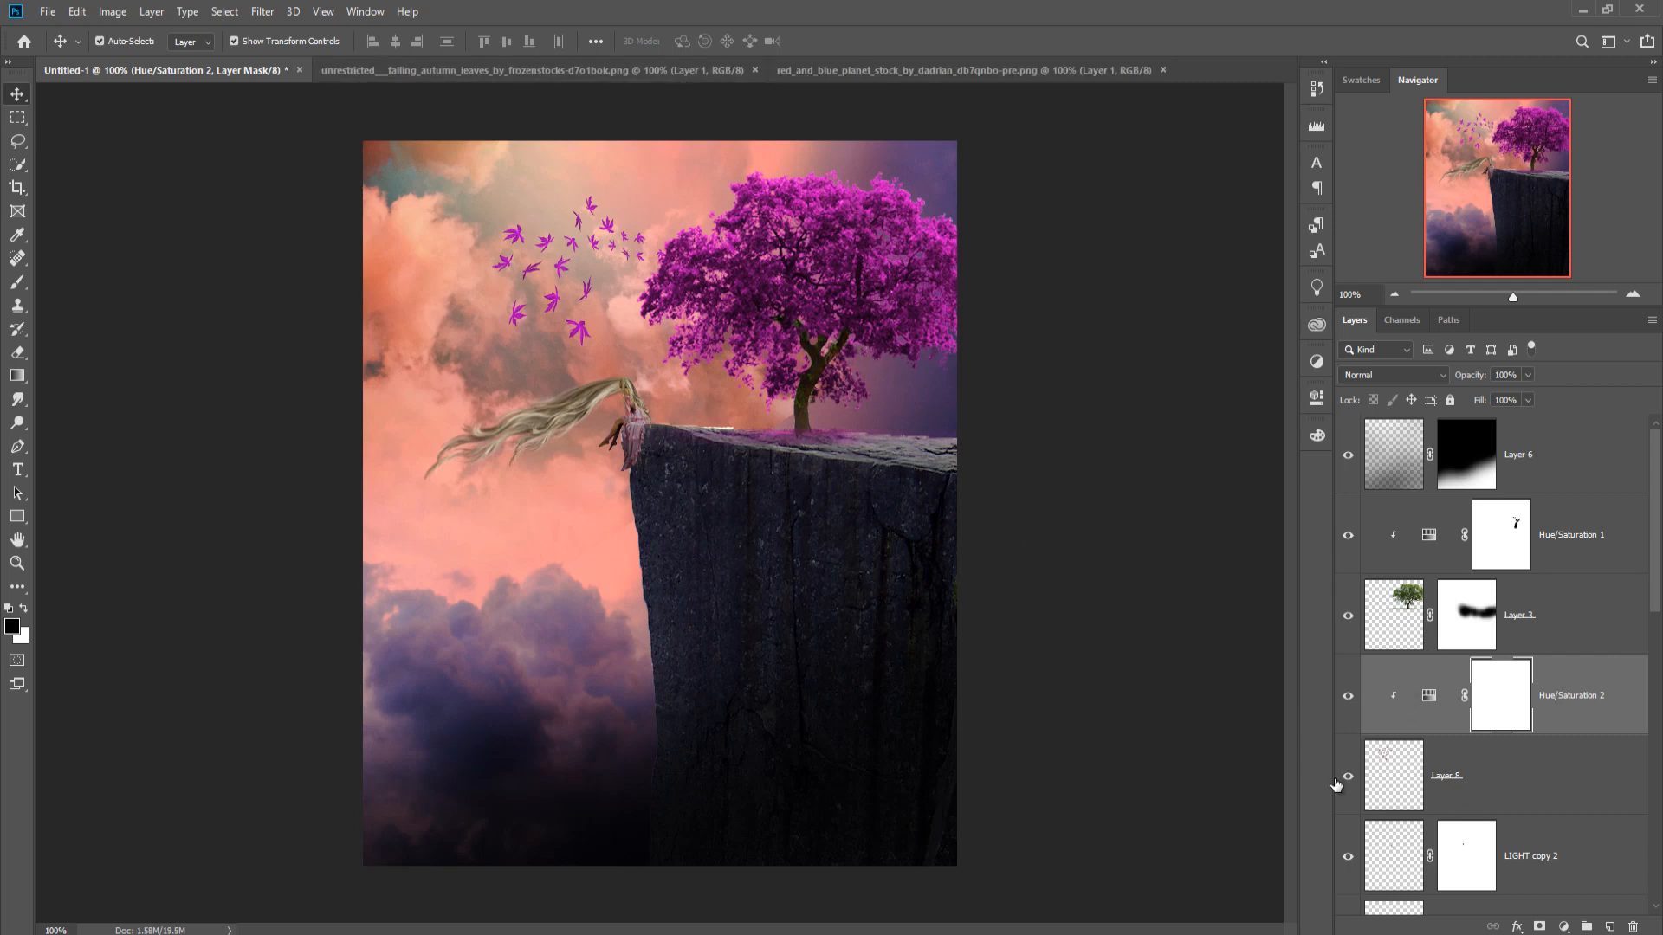
Delete the red leaves layer together with its clipped Hue/Saturation adjustment.
left_click(1553, 715)
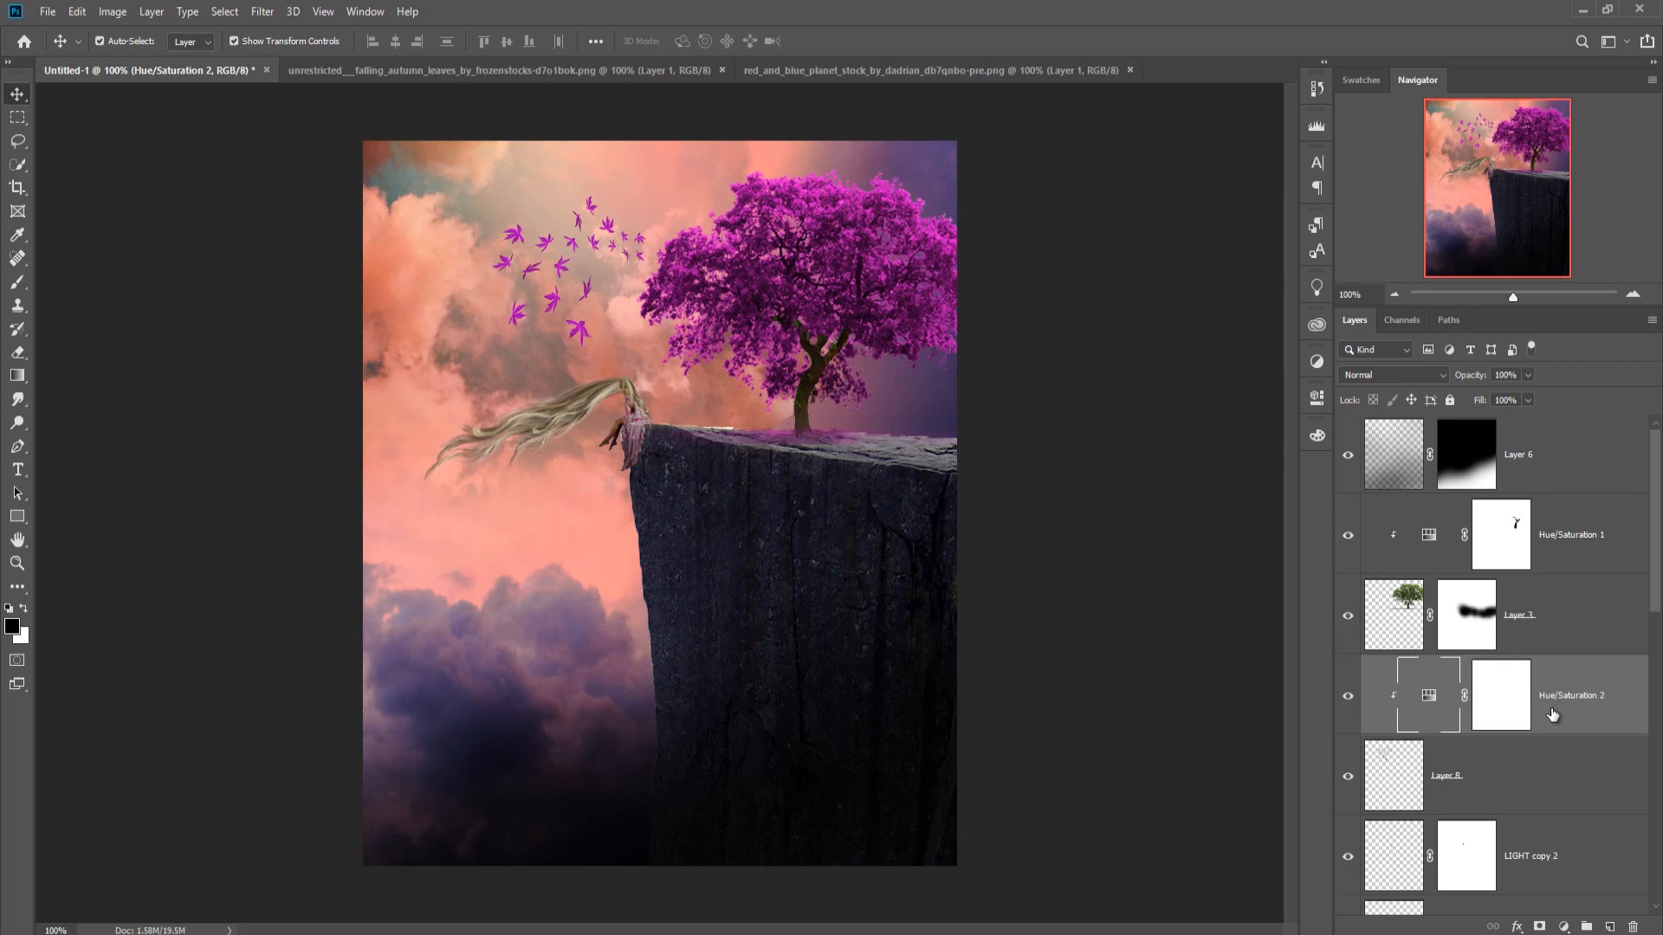
left_click(1547, 780)
key("Delete")
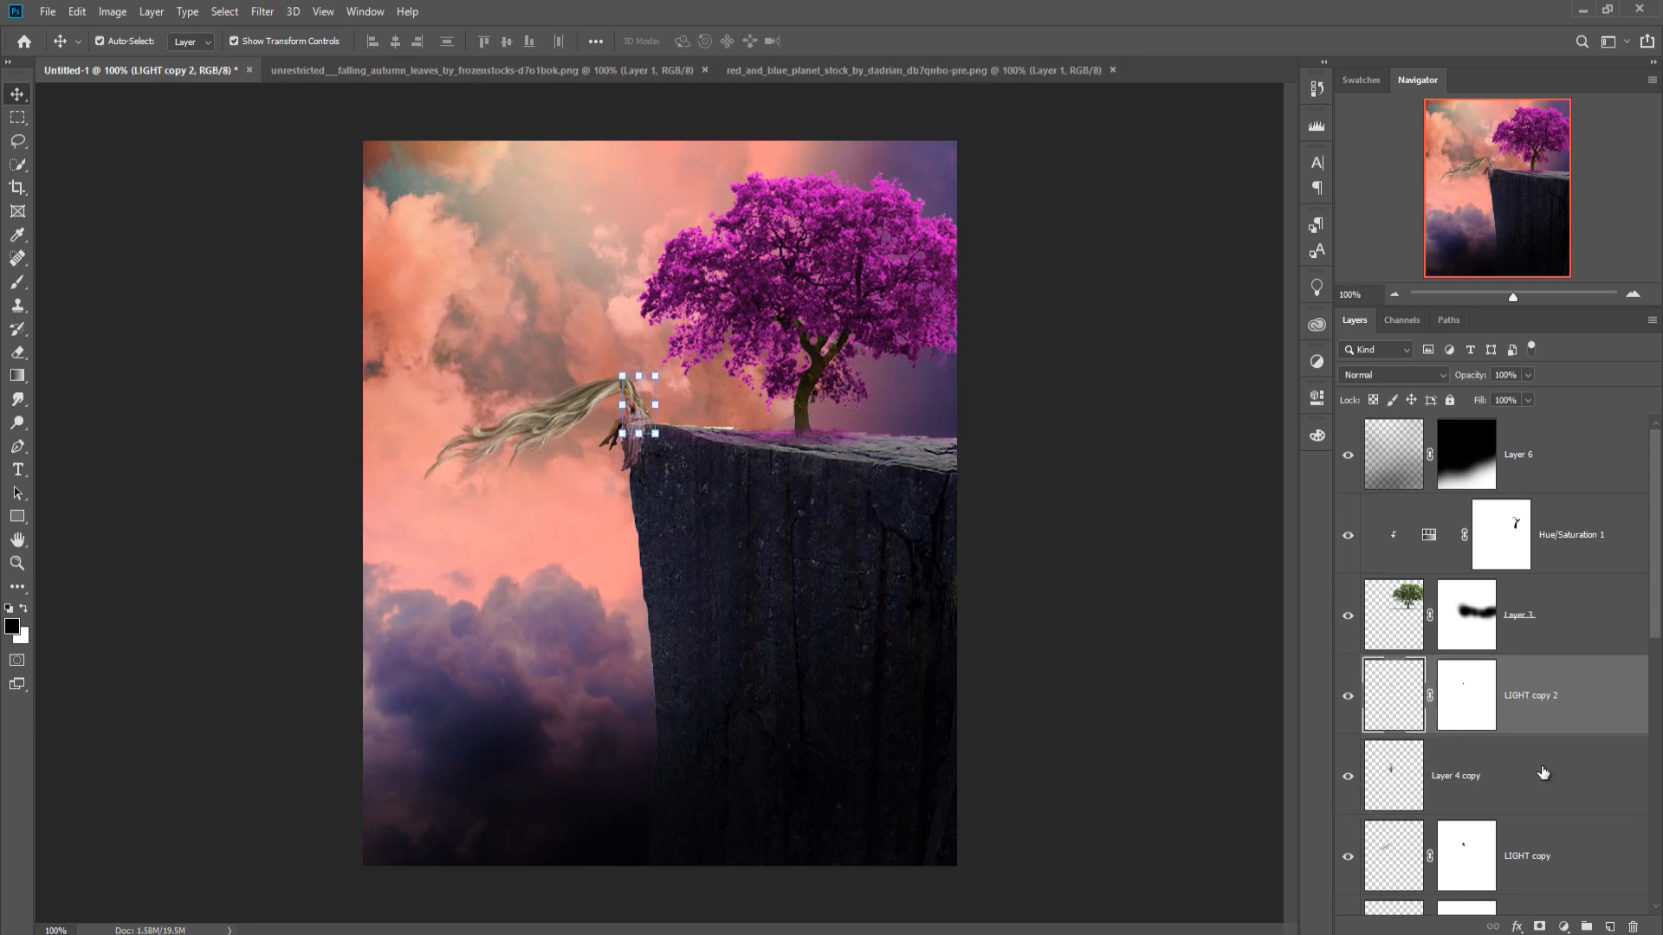
Copy the falling autumn leaves from the frozenstocks image into the composite above LIGHT copy 2 and minimize the source image.
left_click(500, 69)
left_click_drag(525, 75, 1088, 173)
left_click_drag(1069, 397, 685, 286)
left_click(1529, 186)
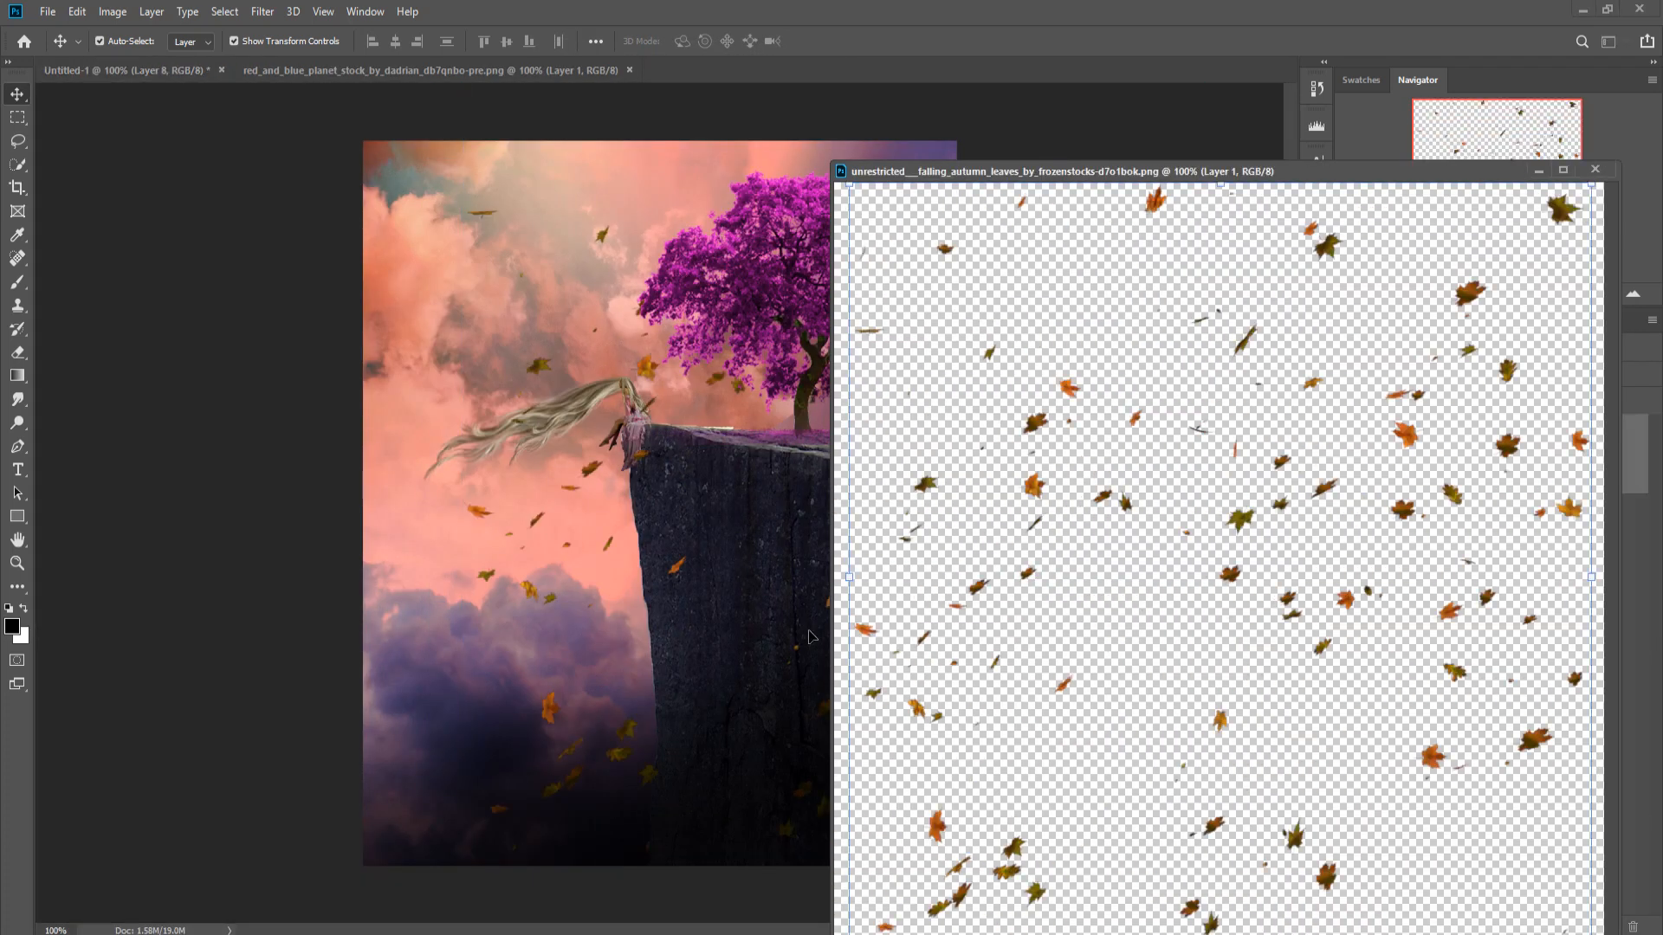
left_click(1535, 173)
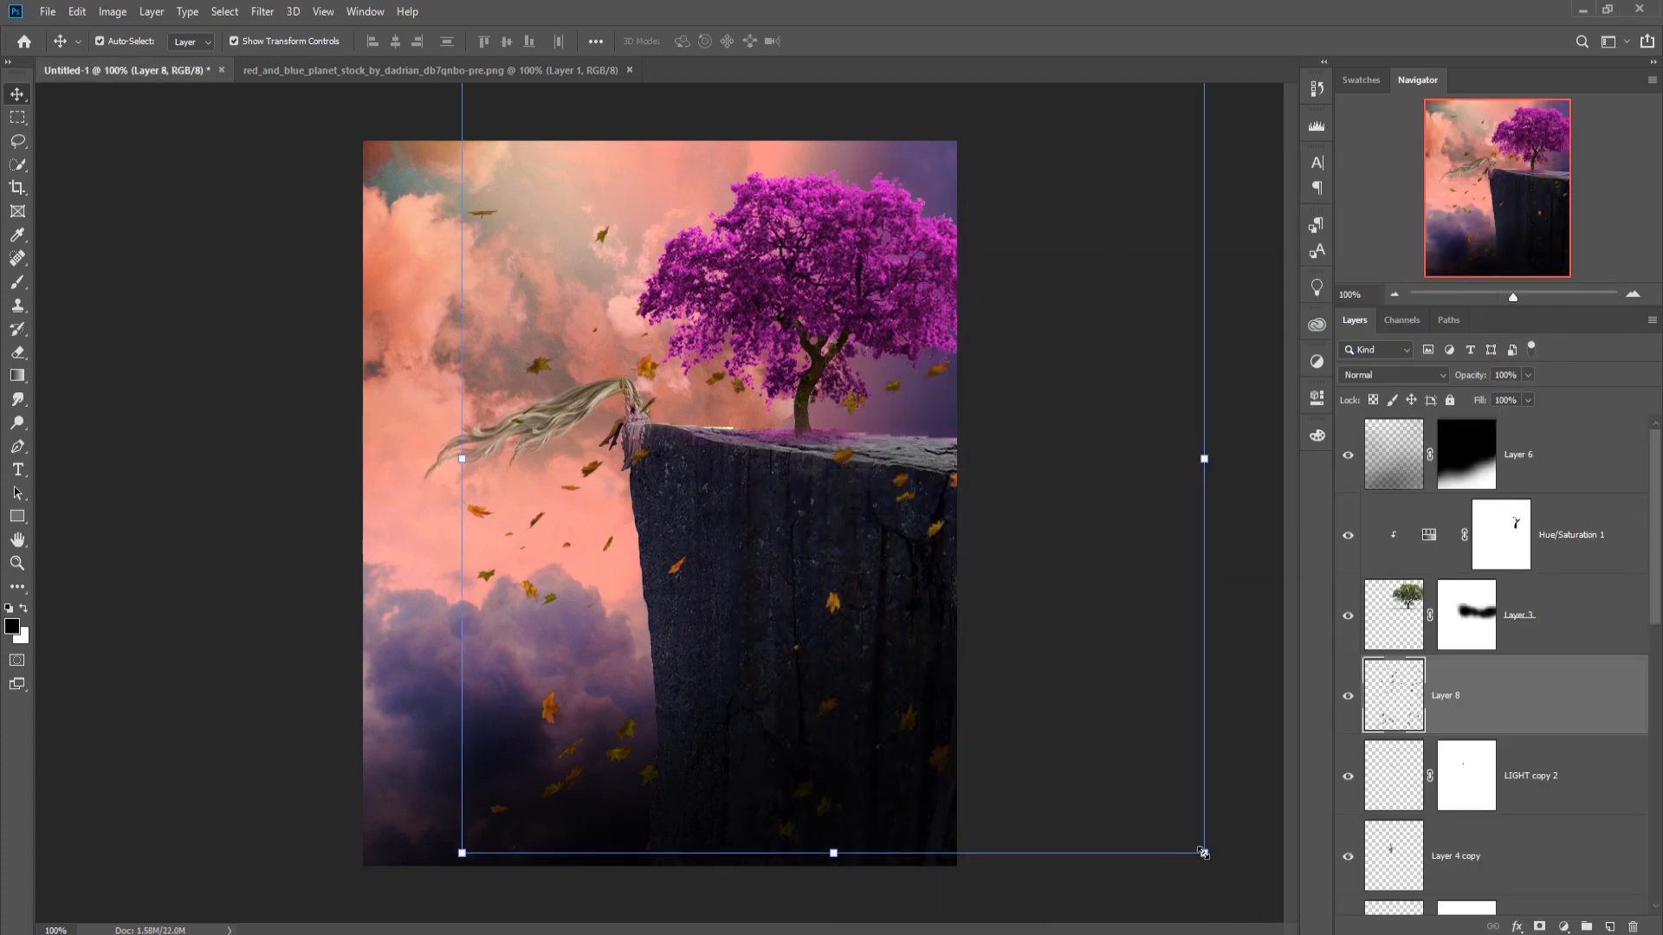
Scale the autumn leaves to about 55% and position them around the woman, the cliff edge and the lower tree.
left_click_drag(1202, 851, 881, 510)
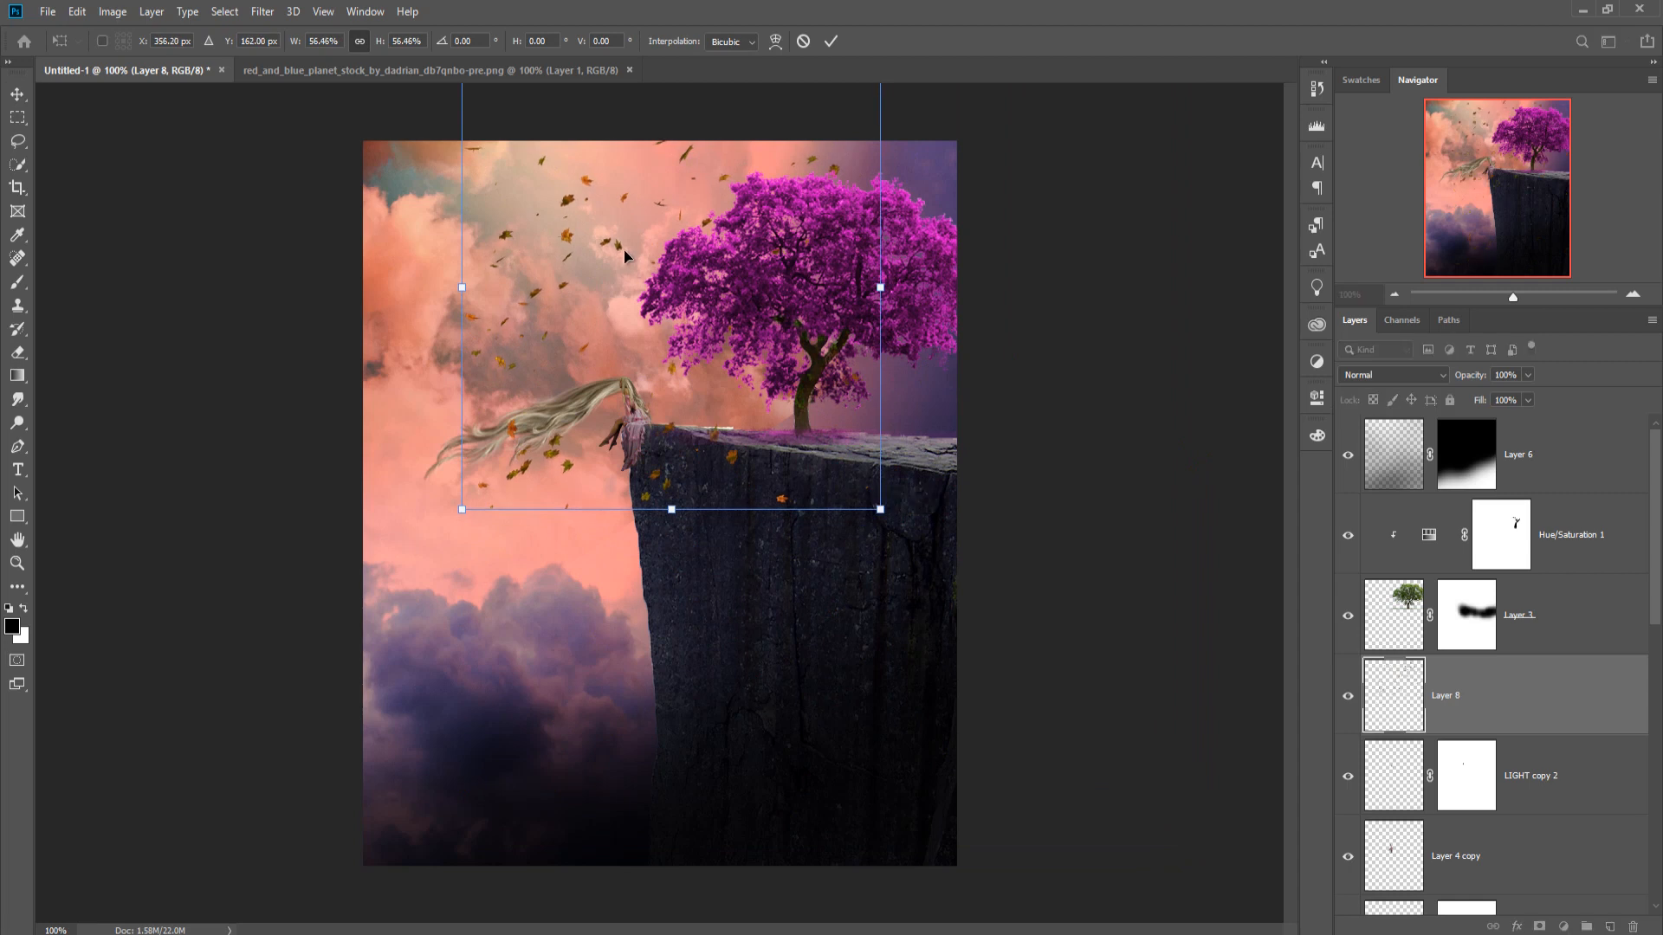
left_click_drag(624, 255, 631, 399)
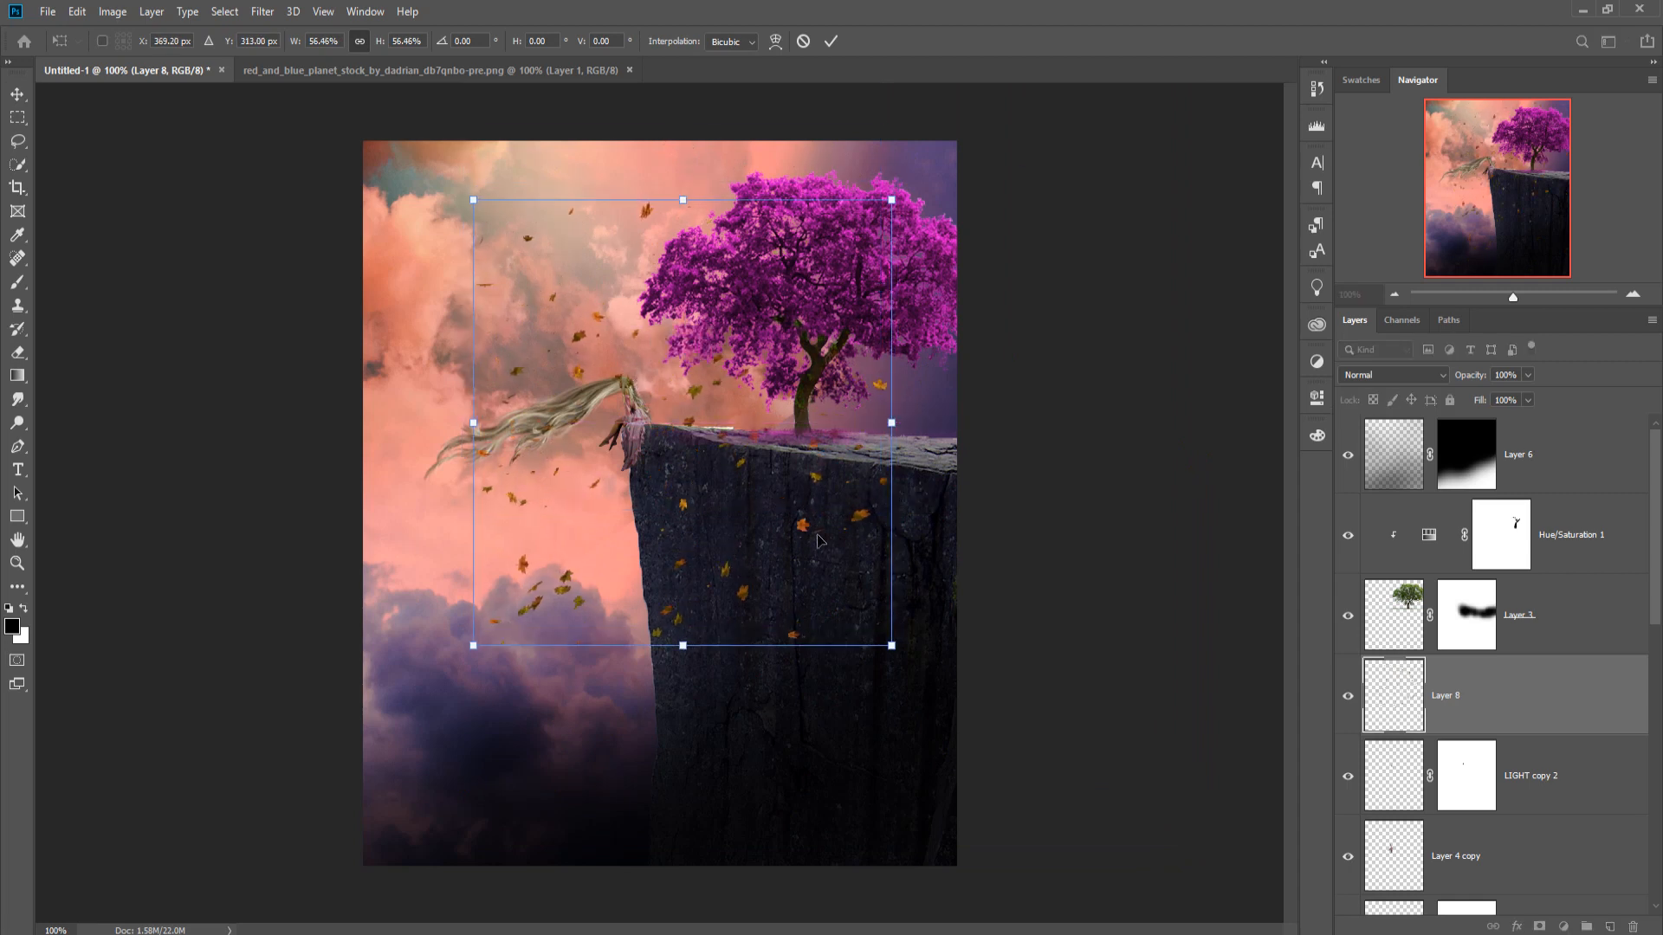
left_click_drag(894, 651, 879, 633)
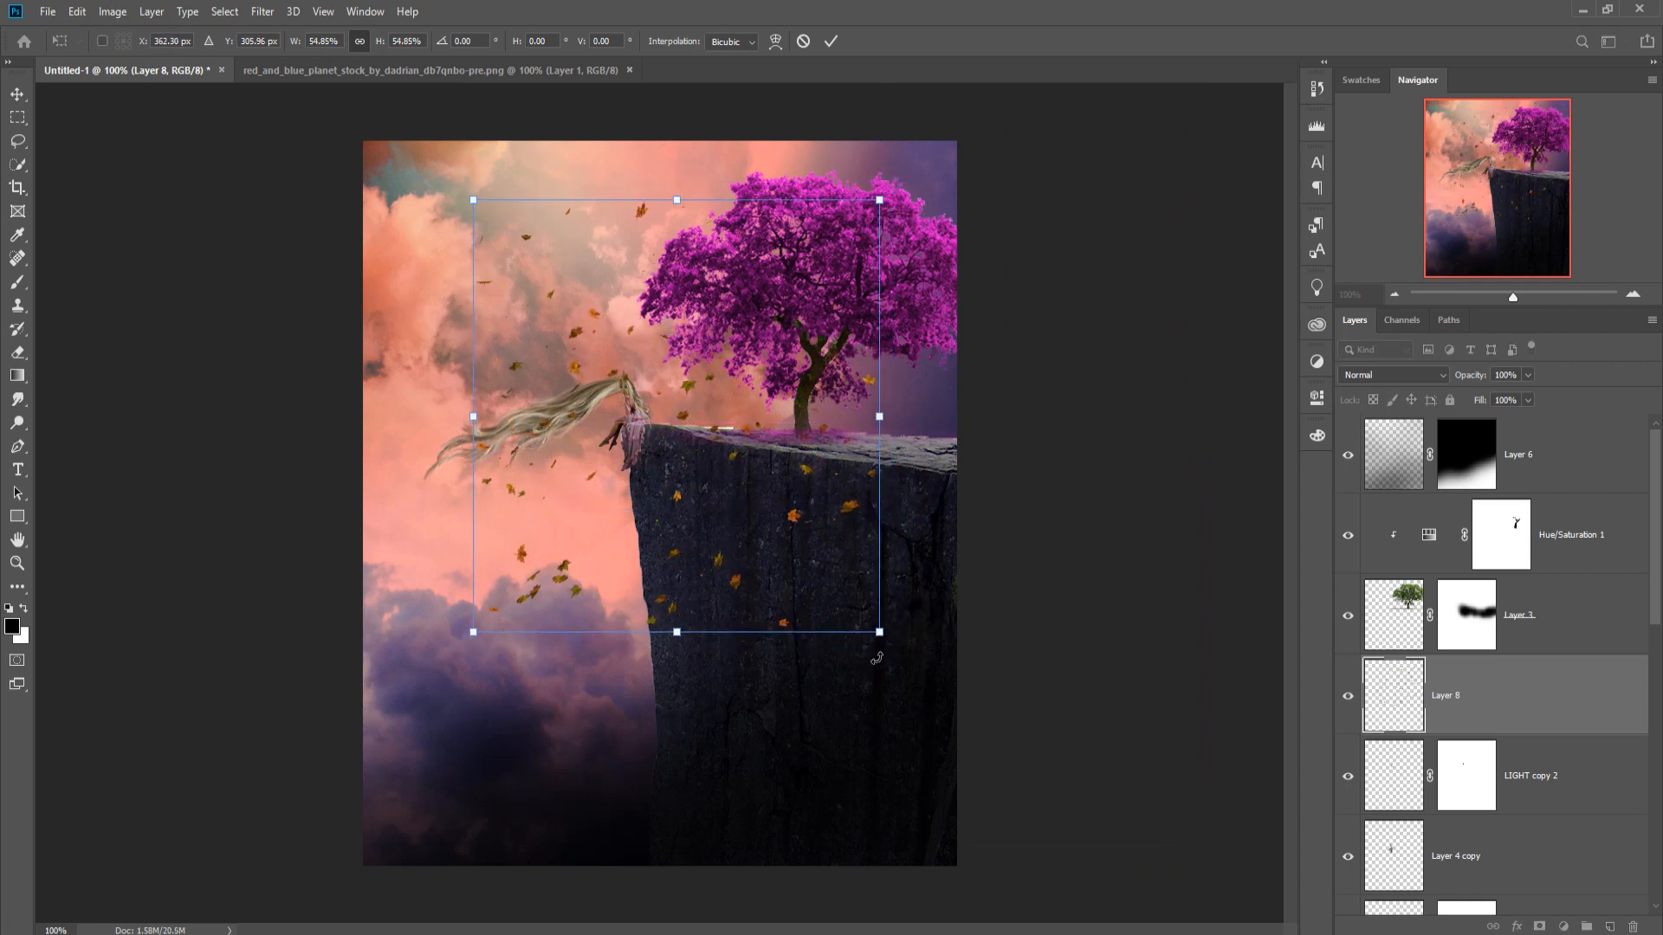
left_click(827, 43)
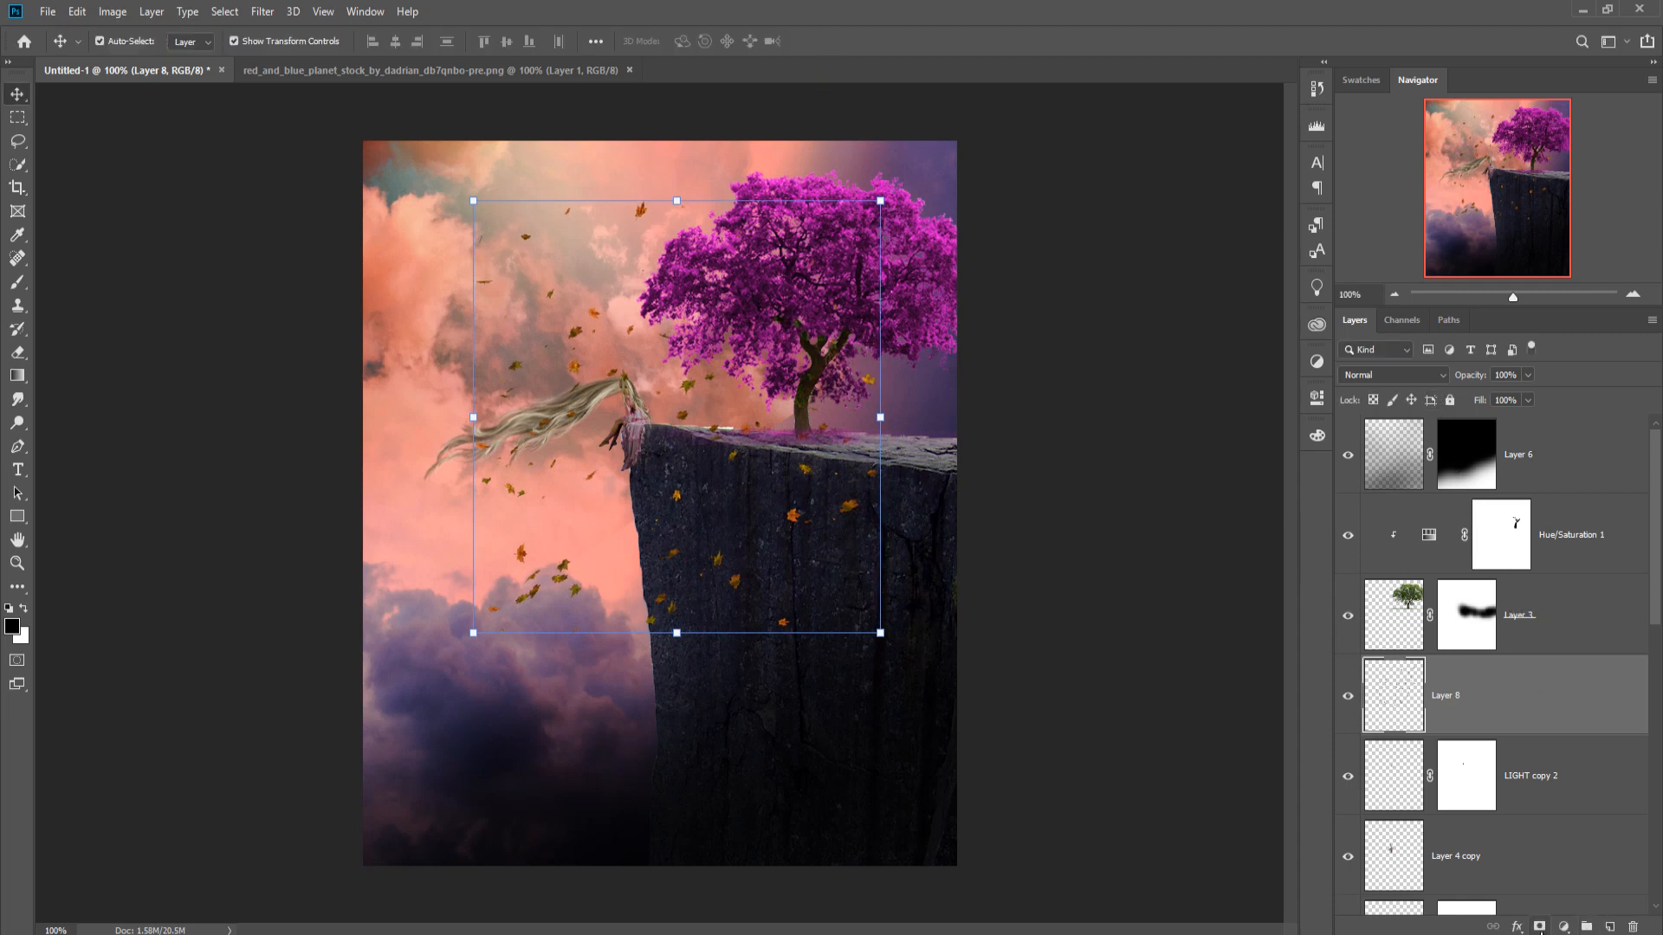
Colorize the autumn leaves magenta with a clipped Hue/Saturation adjustment at hue 302 and saturation 88.
left_click(1564, 927)
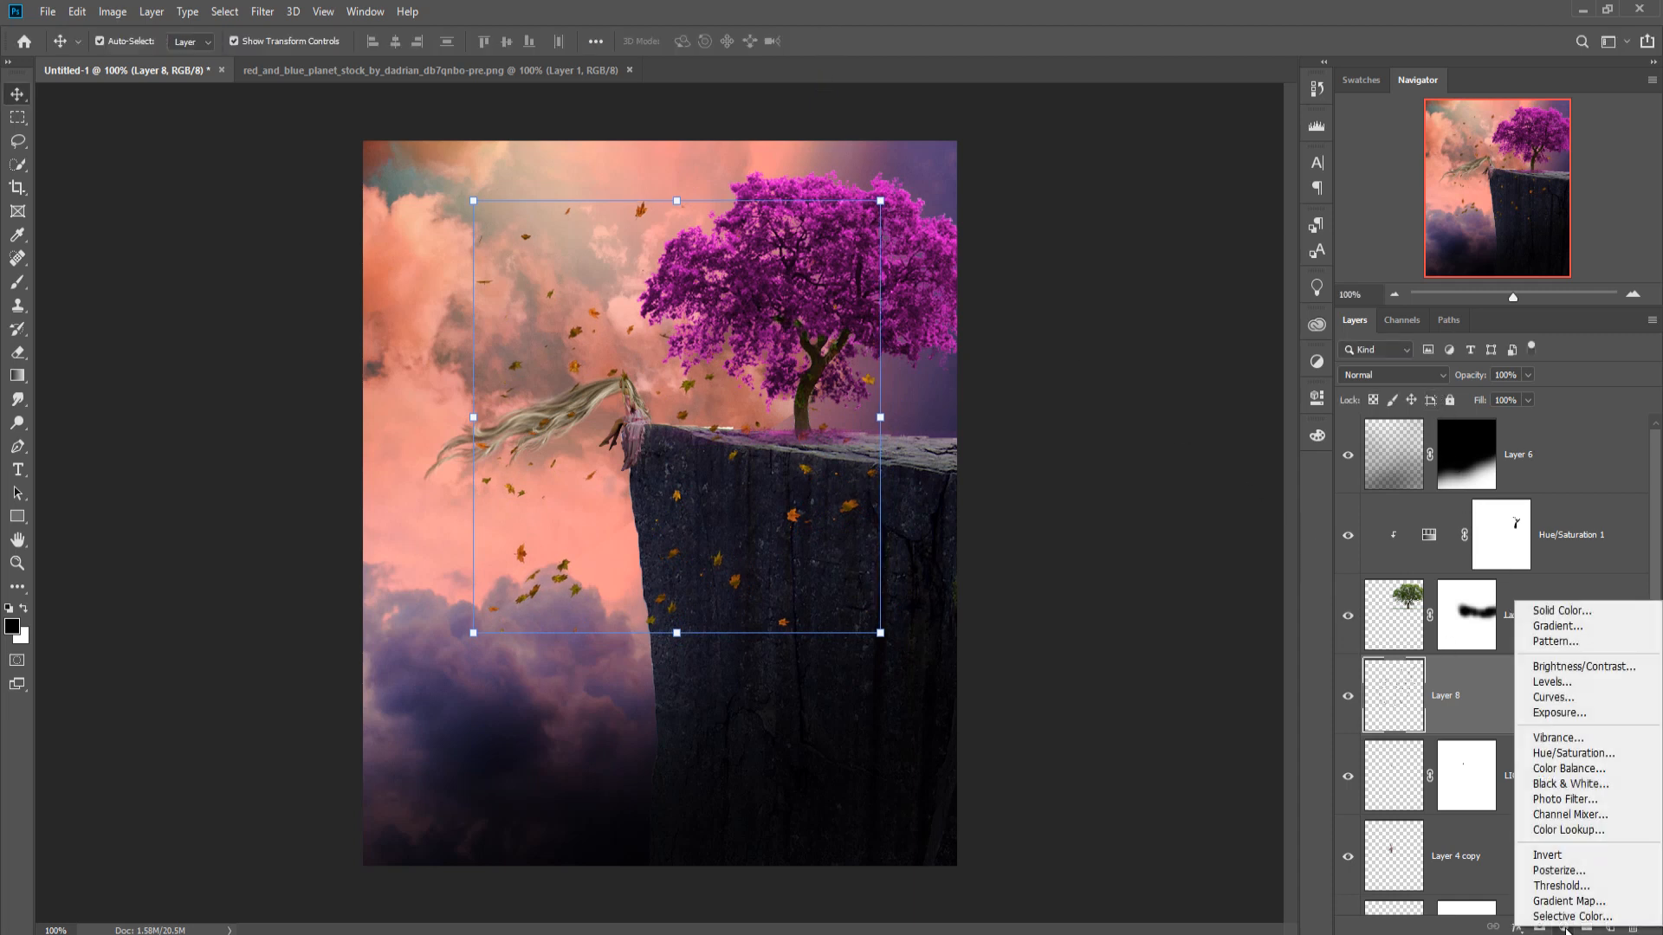
left_click(1566, 747)
left_click(1194, 697)
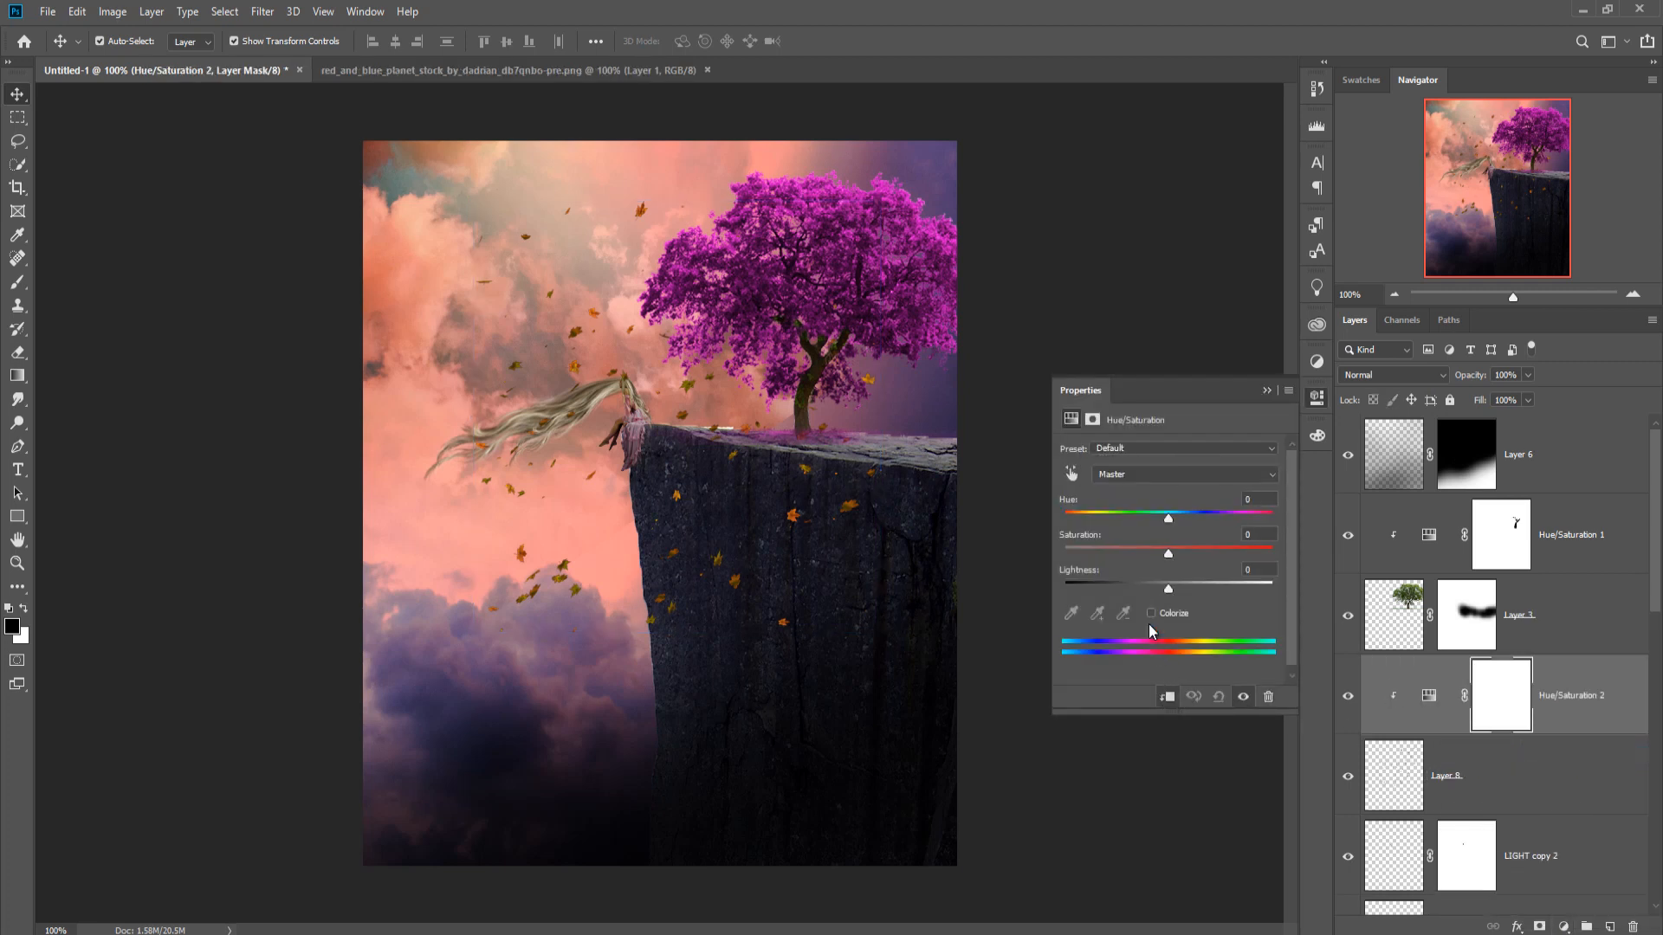
left_click(1151, 612)
left_click_drag(1063, 518, 1238, 533)
left_click_drag(1115, 552, 1229, 555)
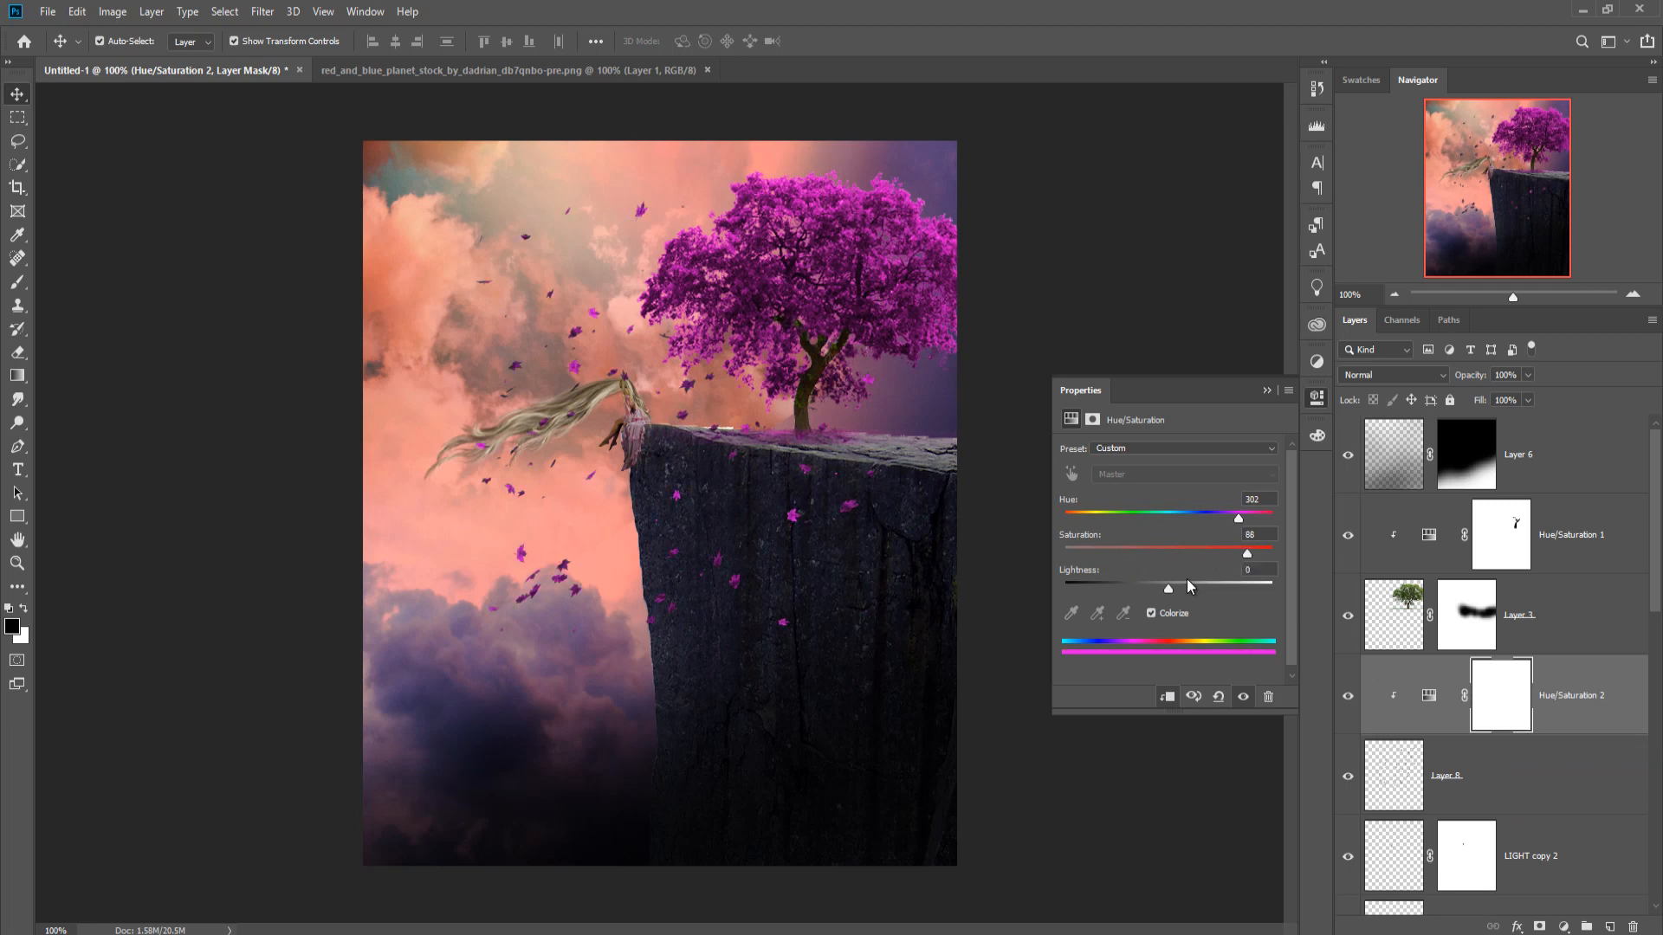
left_click(1266, 391)
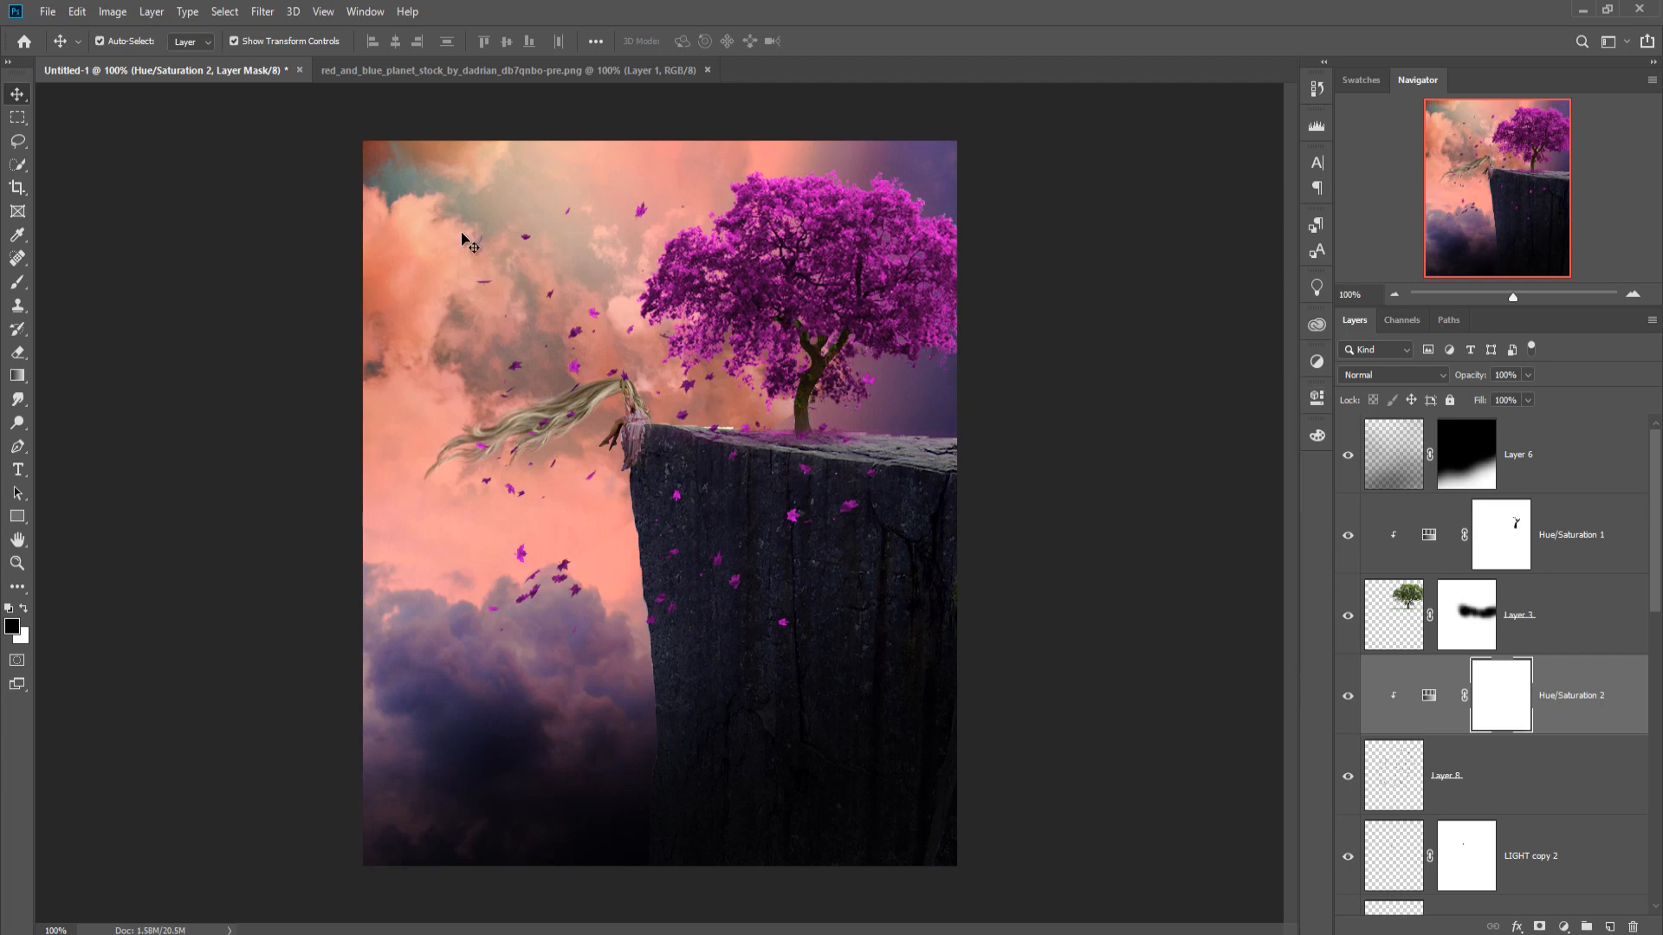
Close the planet stock image and merge the seated woman's layers with her windblown hair layers into one layer.
middle_click(440, 79)
left_click(607, 424, "shift")
right_click(1533, 622)
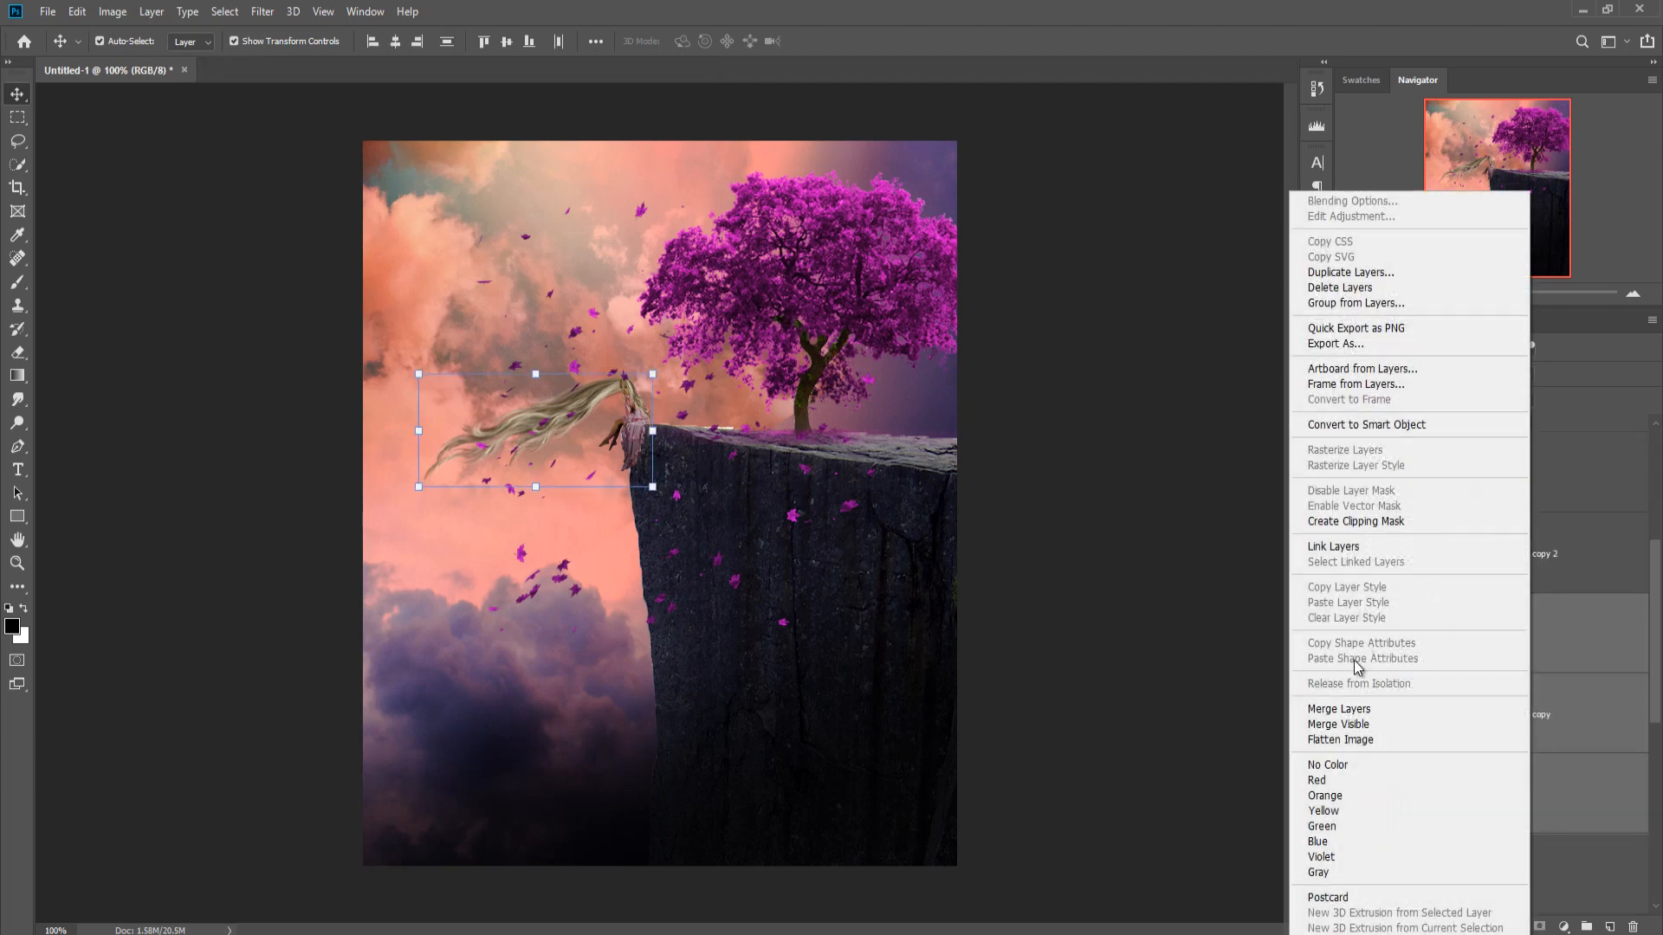
left_click(1345, 713)
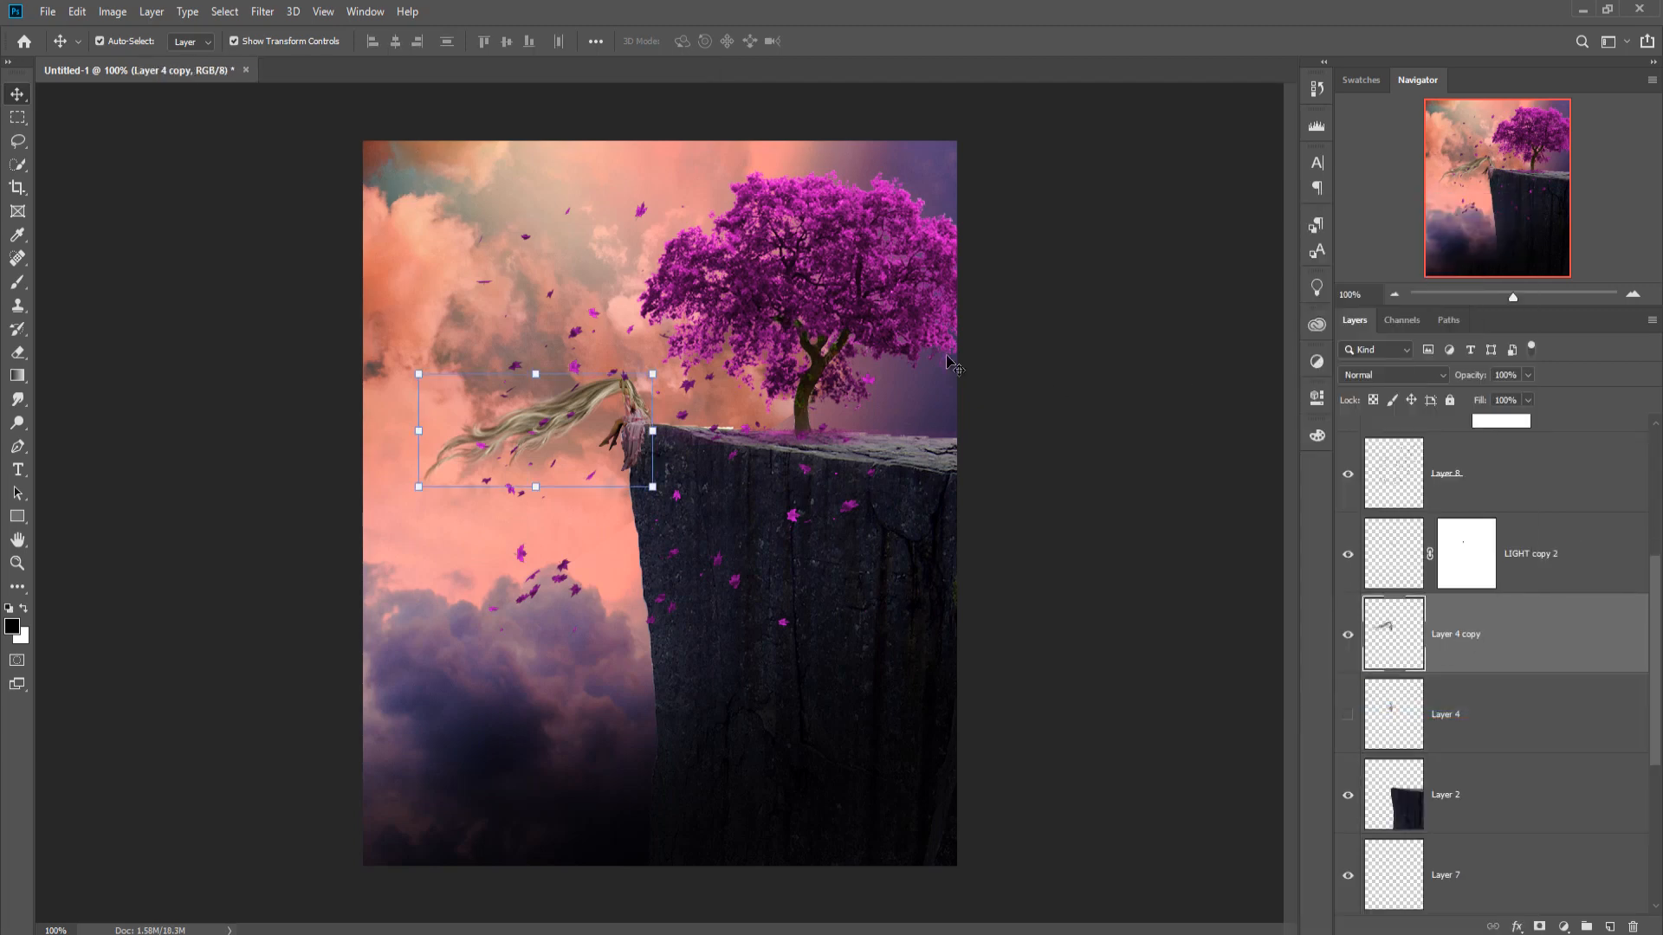
Adjust the merged woman and hair layer in Camera Raw with Exposure +0.30, Saturation +28, Shadows +33 and strongly raised Blacks.
left_click(262, 11)
left_click(295, 122)
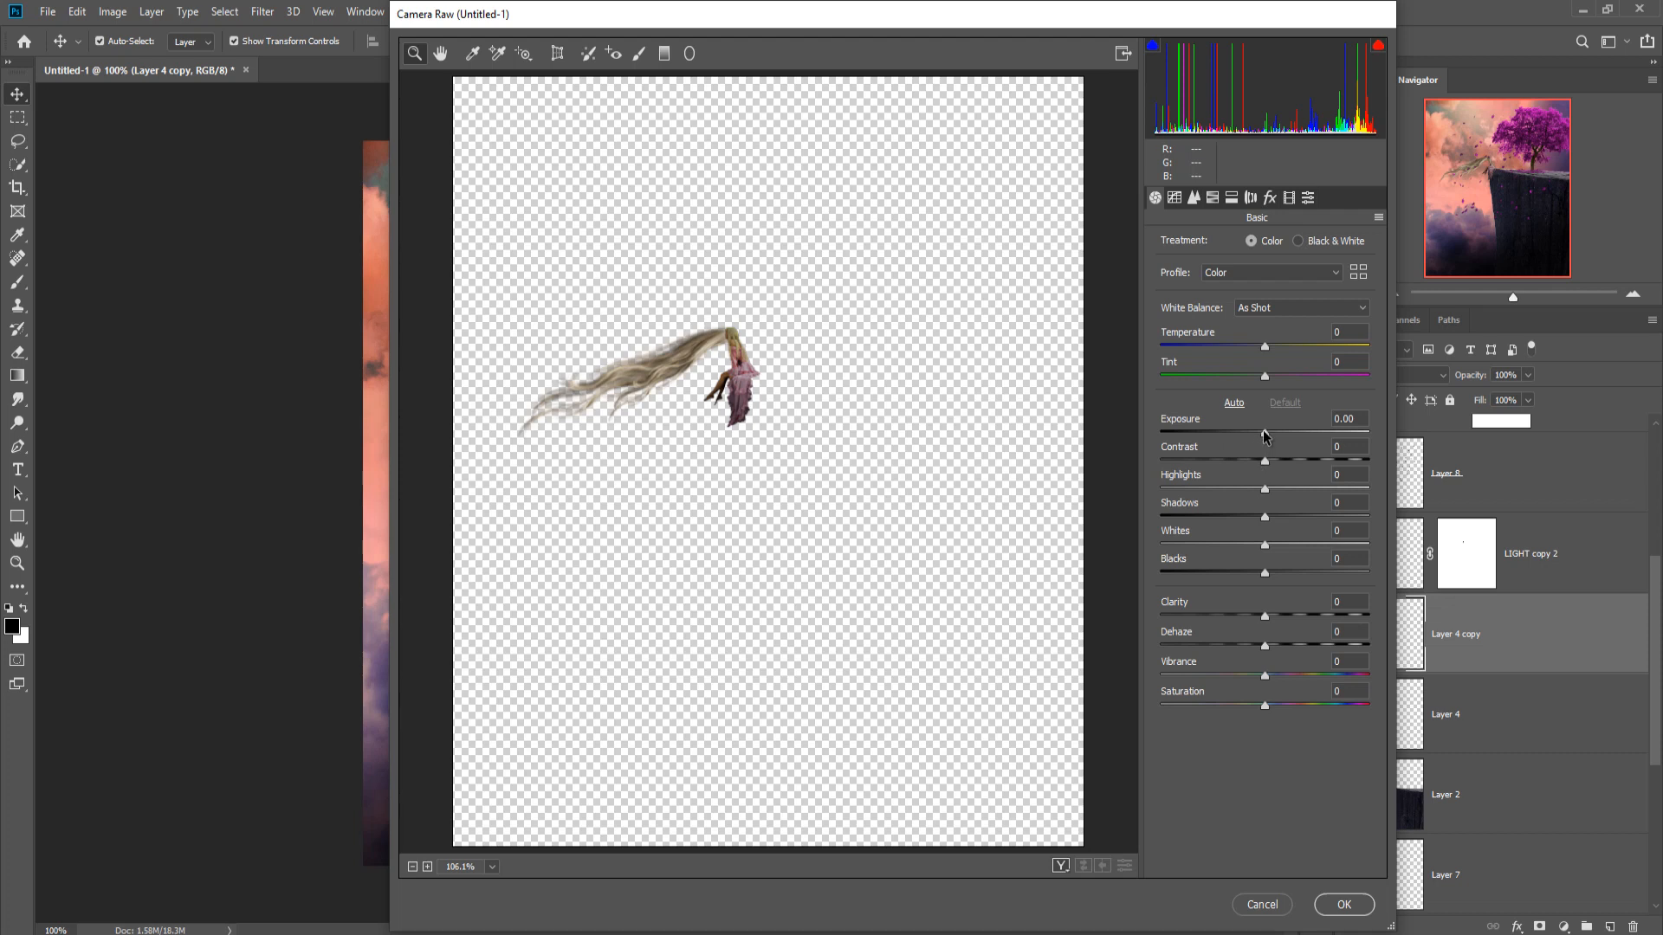
left_click_drag(1265, 432, 1270, 433)
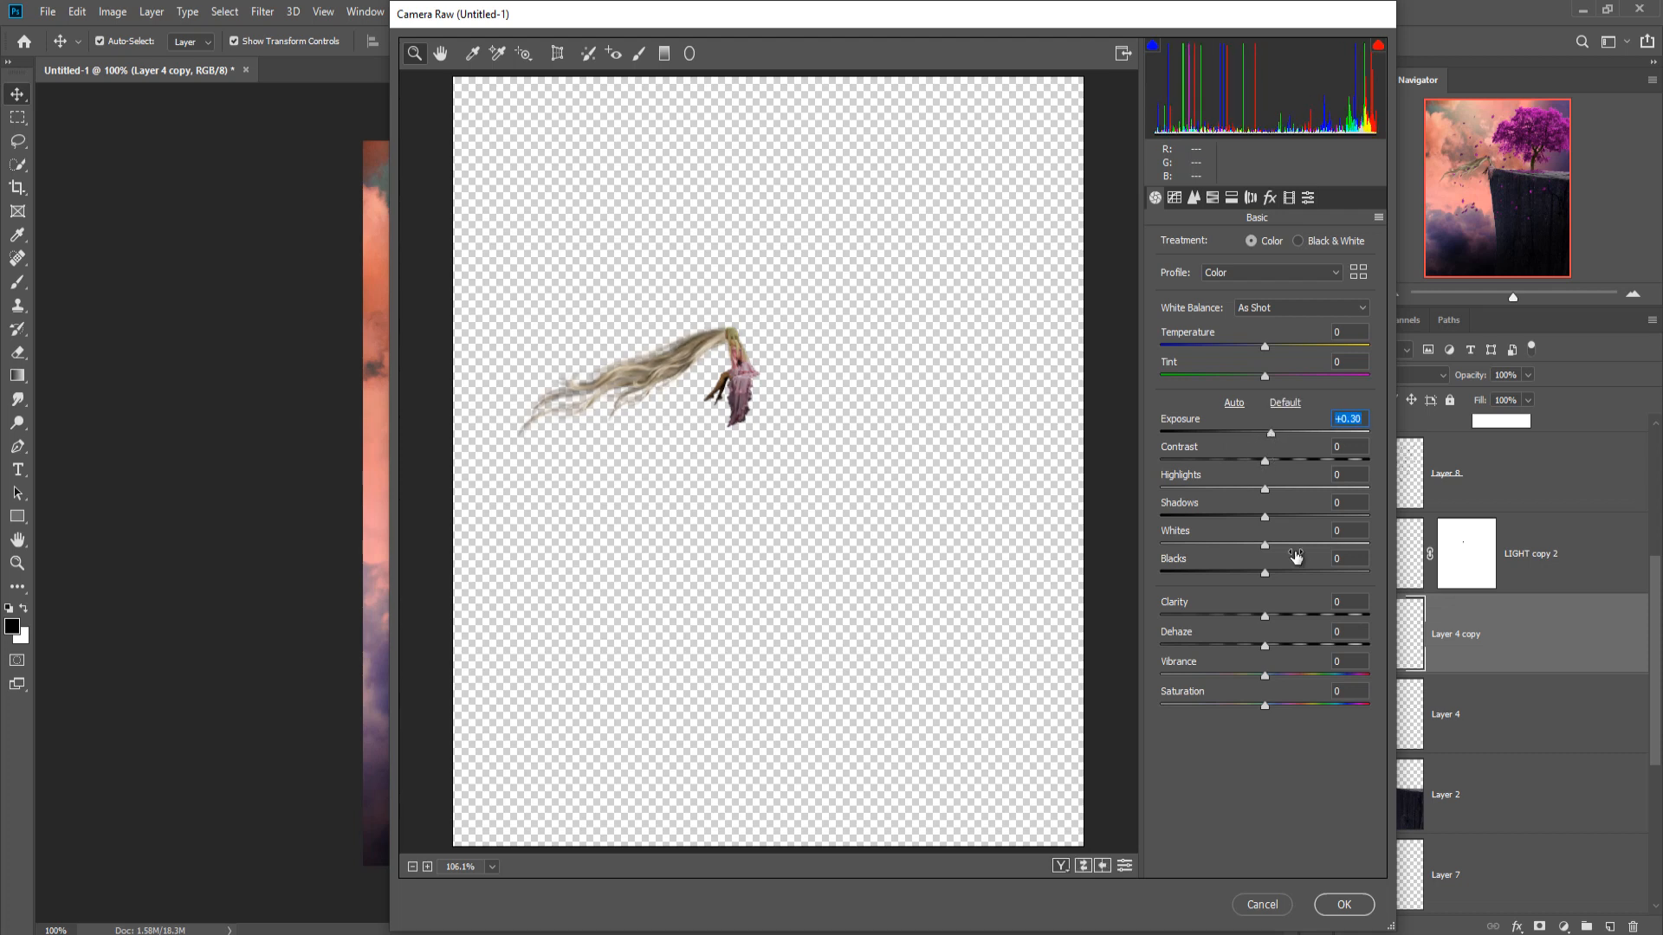
left_click_drag(1265, 705, 1293, 704)
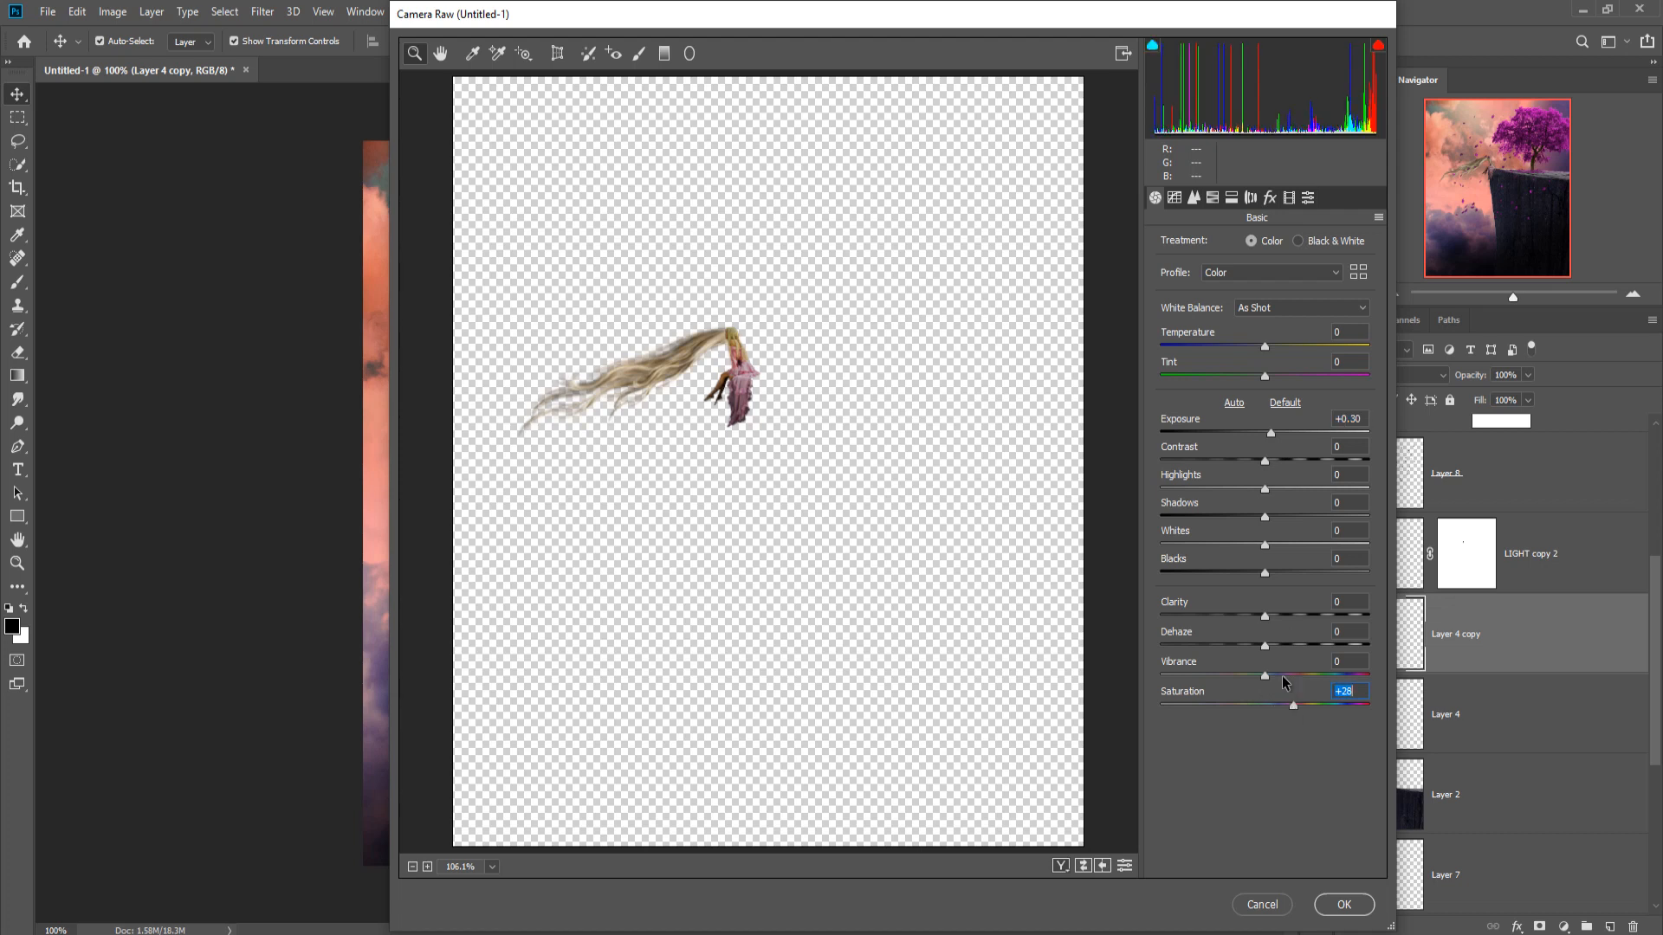
left_click_drag(1266, 516, 1298, 517)
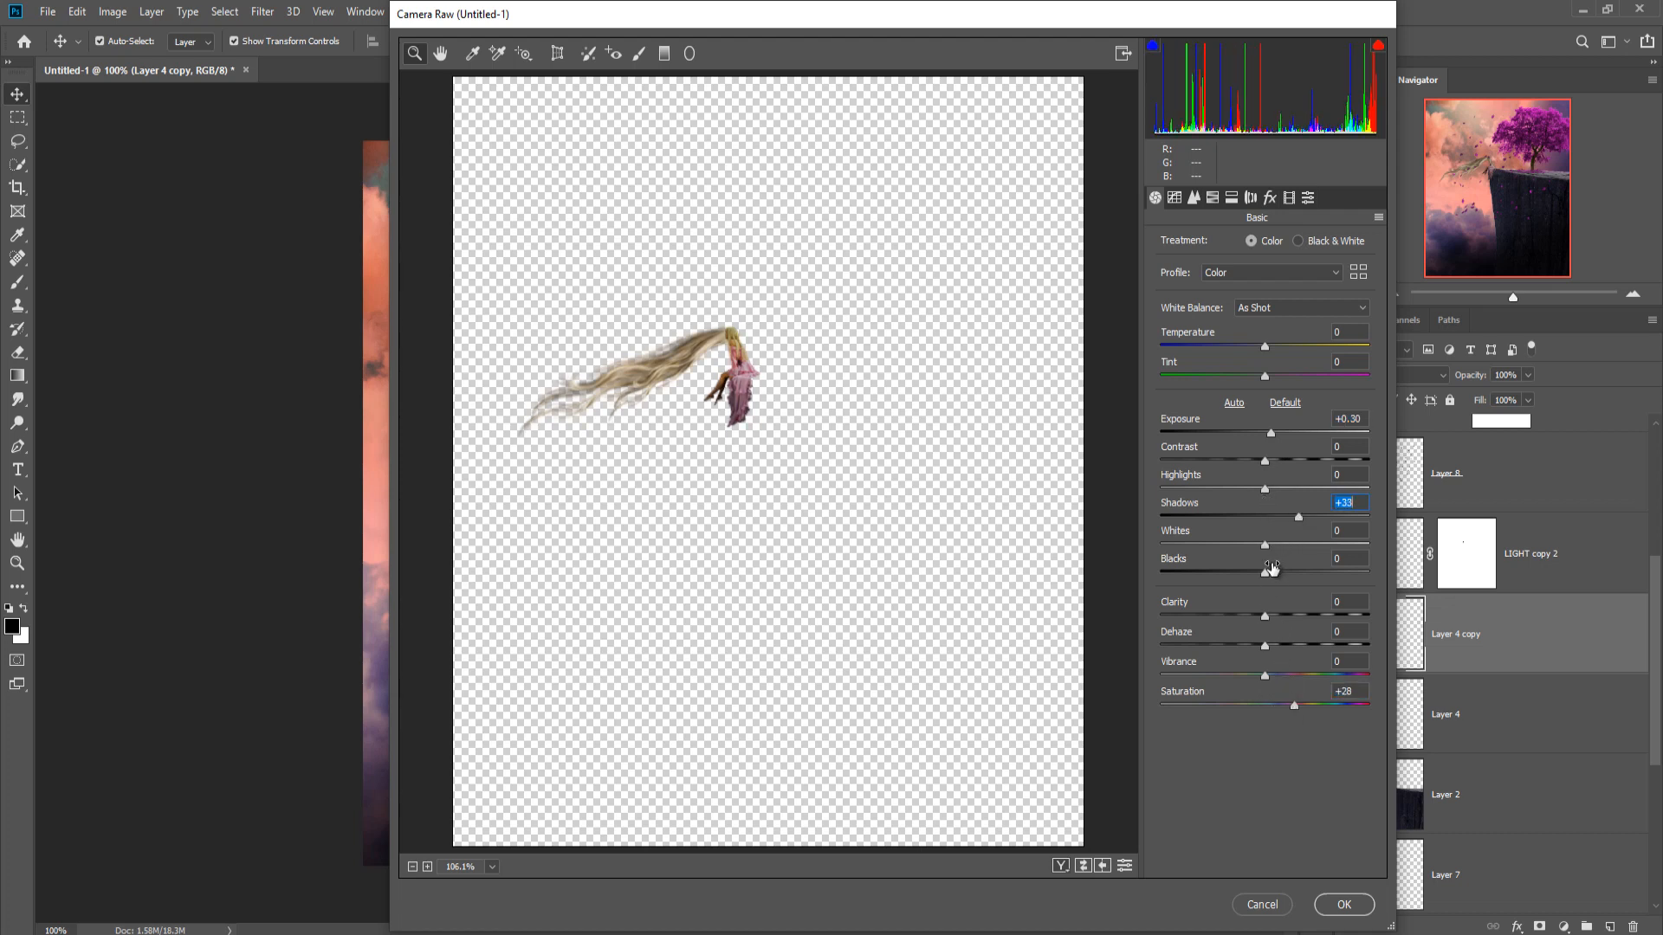
left_click_drag(1265, 572, 1343, 572)
Sharpen the woman and hair by an Amount of 44 and apply the Camera Raw adjustments.
left_click(1191, 199)
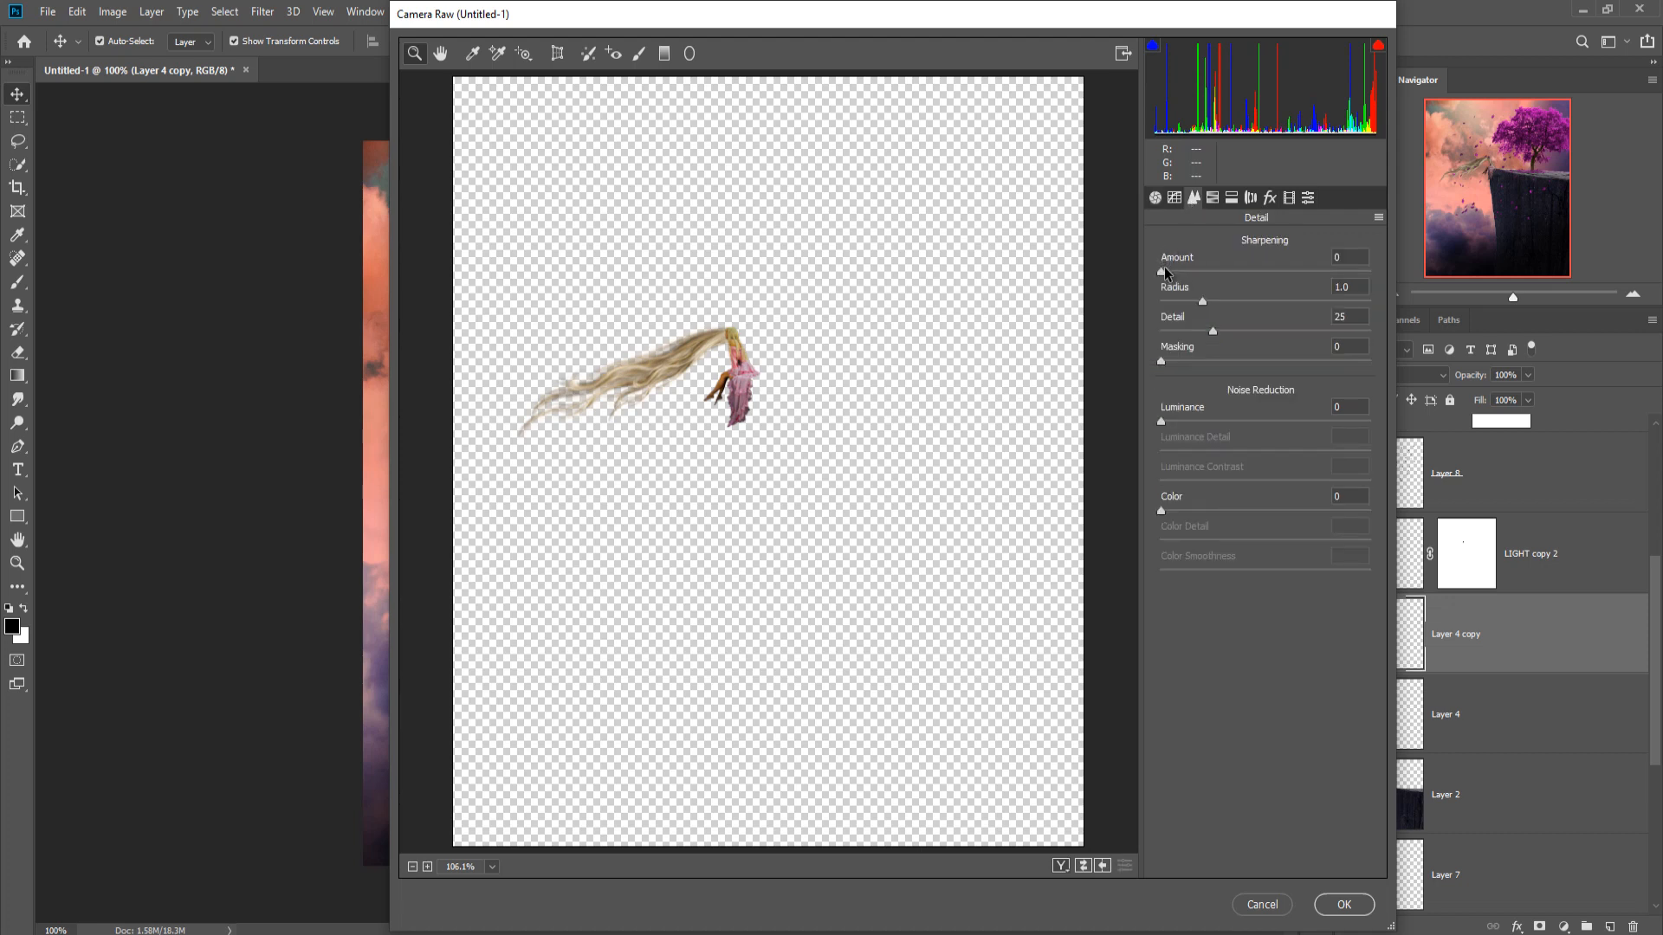
left_click_drag(1161, 271, 1227, 274)
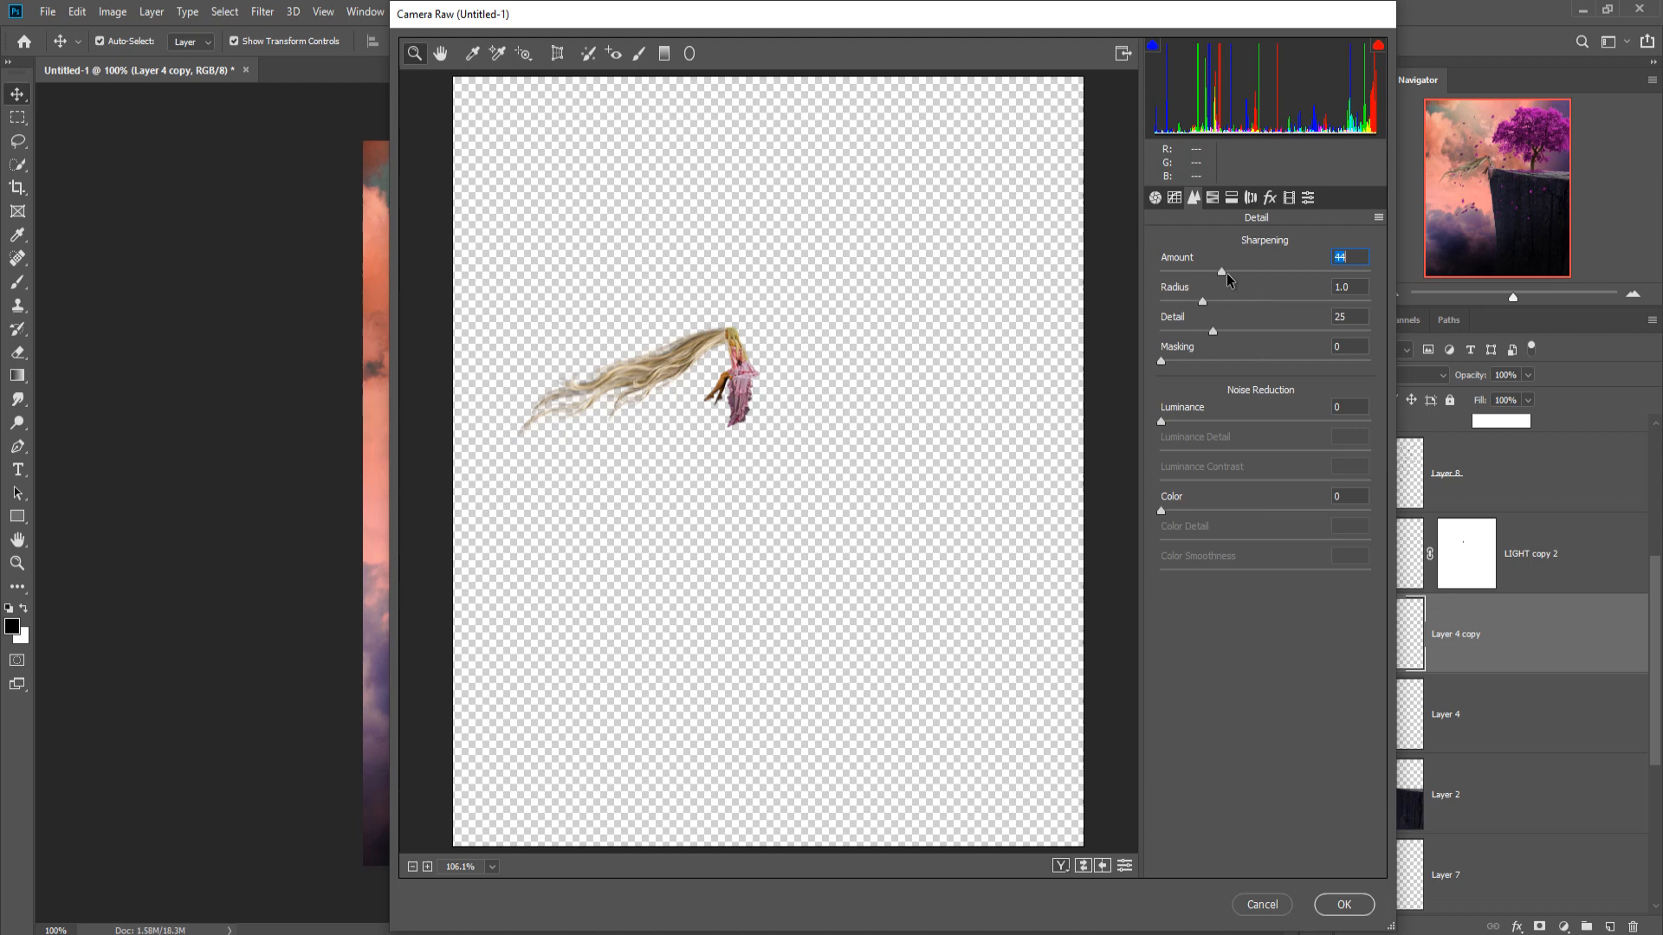
left_click(1334, 900)
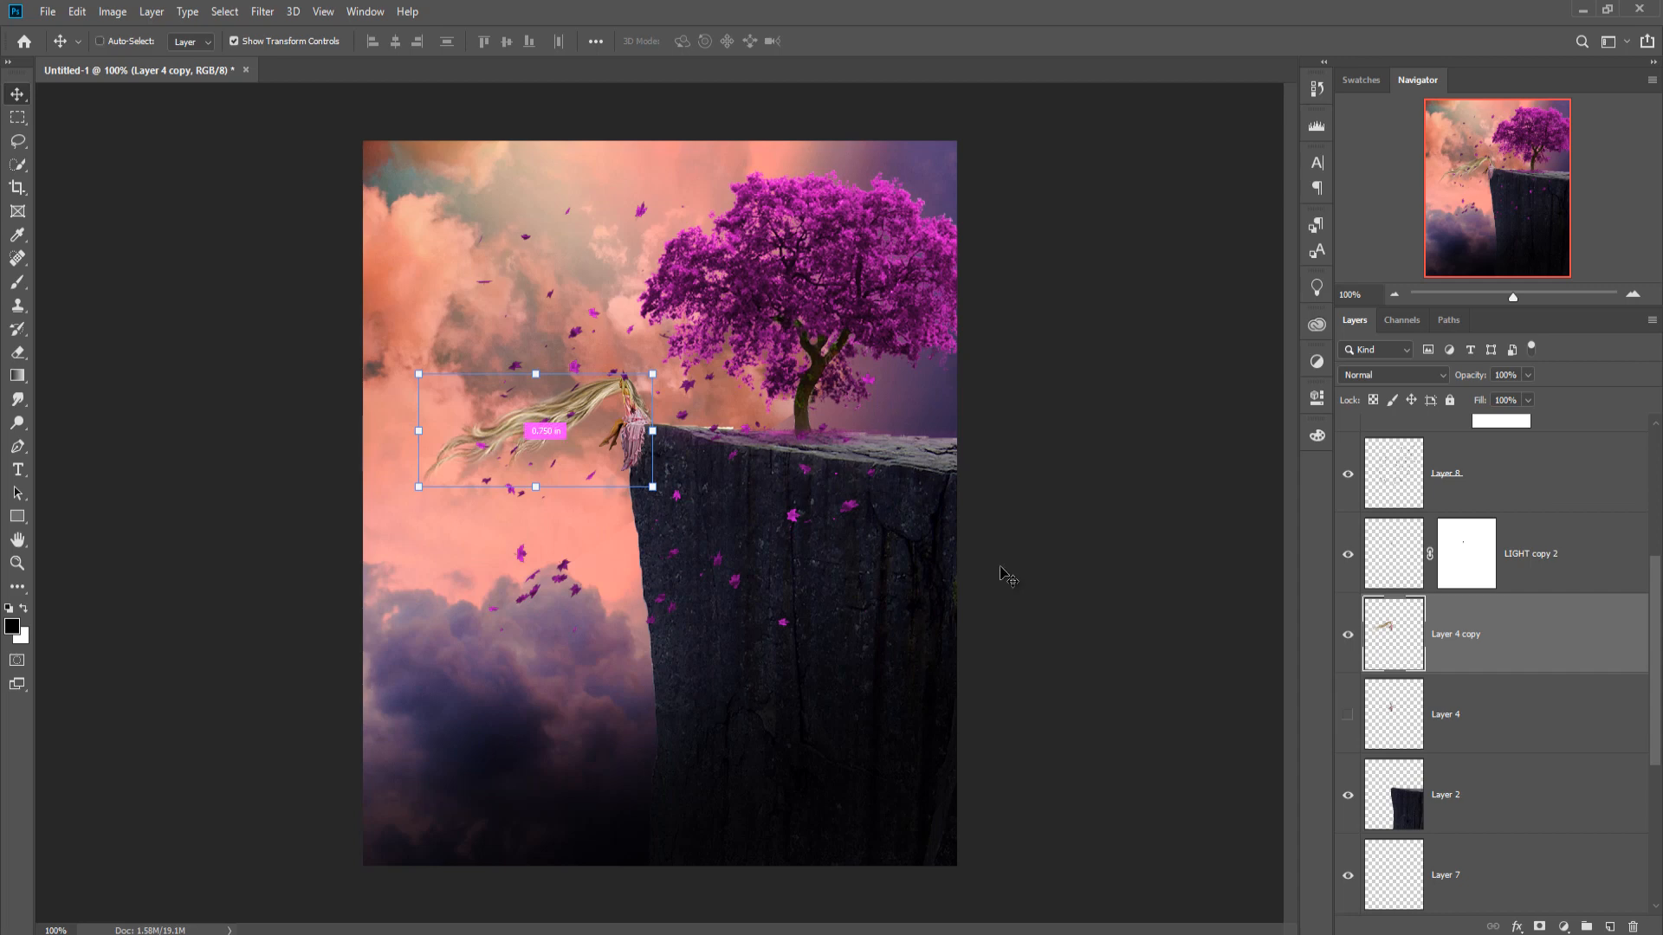
Darken the sky behind the cliff by painting black on Layer 7 with a soft 600-pixel brush at 9% opacity.
key("ctrl+plus")
key("ctrl+minus")
left_click(821, 542)
scroll(1541, 781, "down", 4)
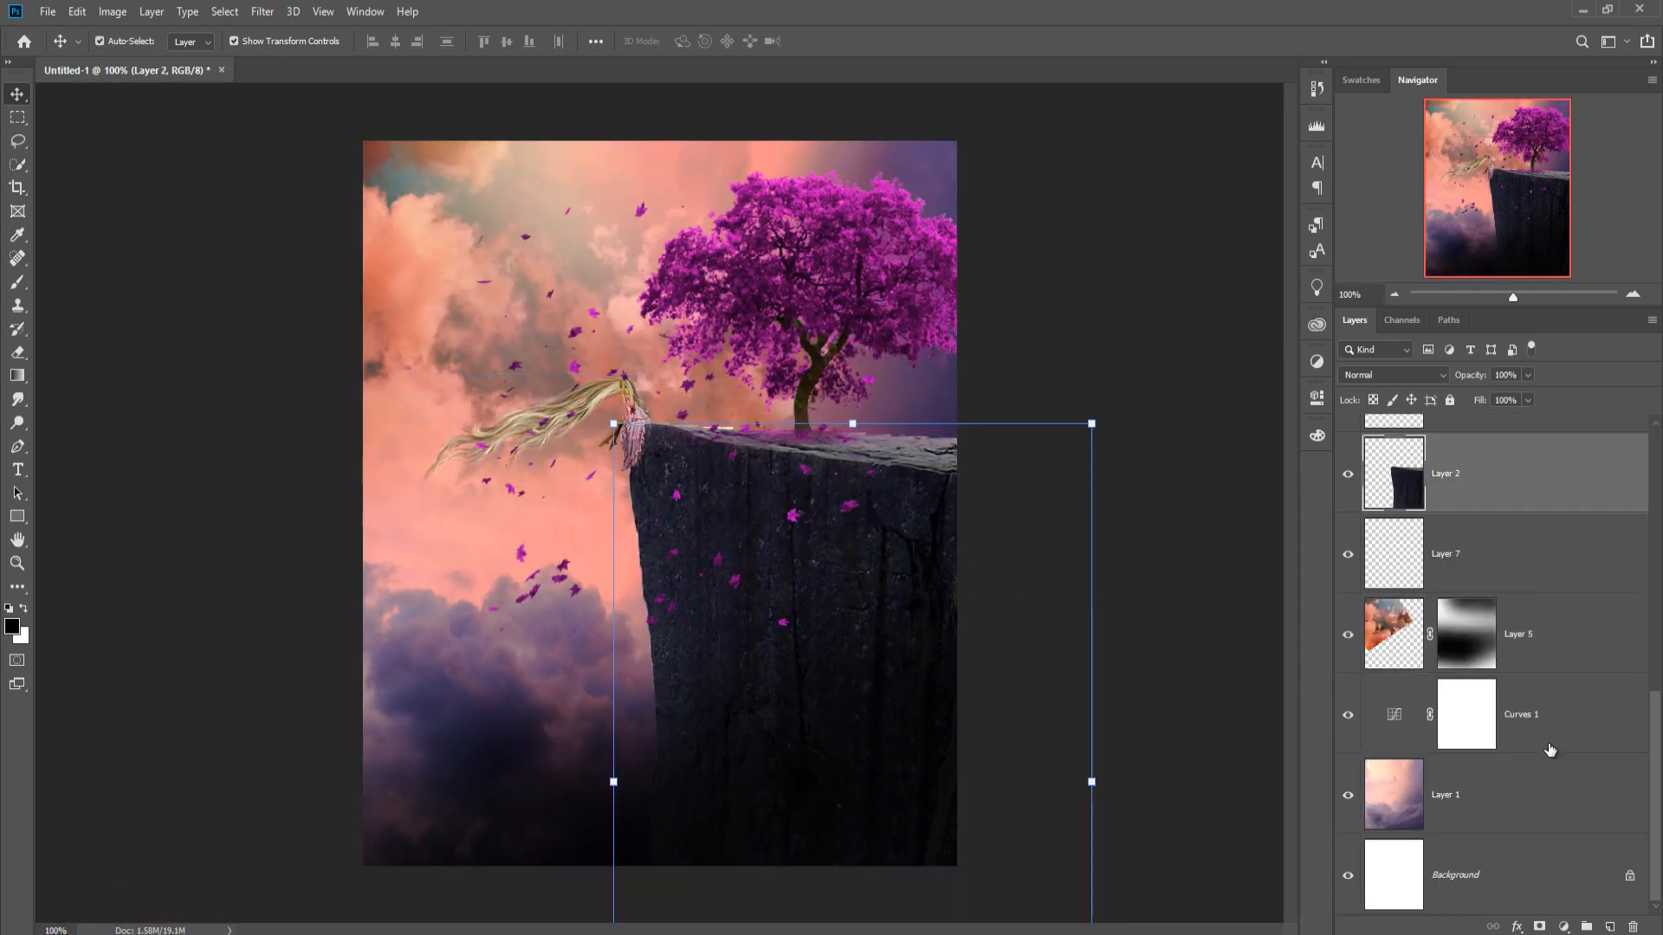
left_click(1551, 715)
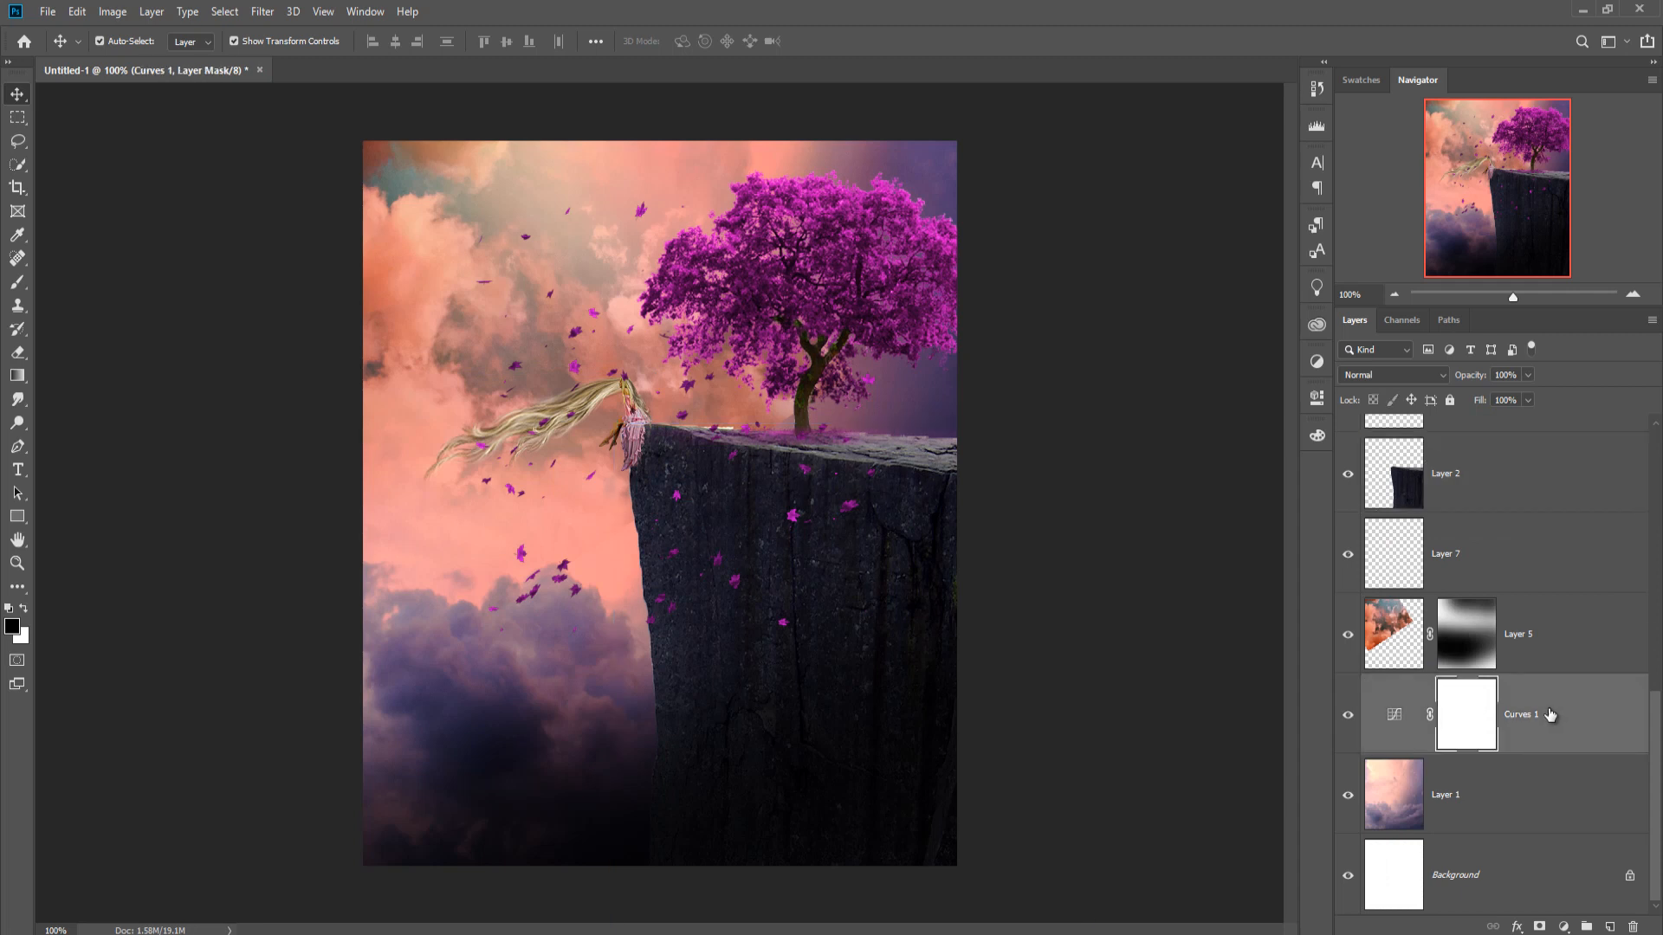
left_click(1565, 631)
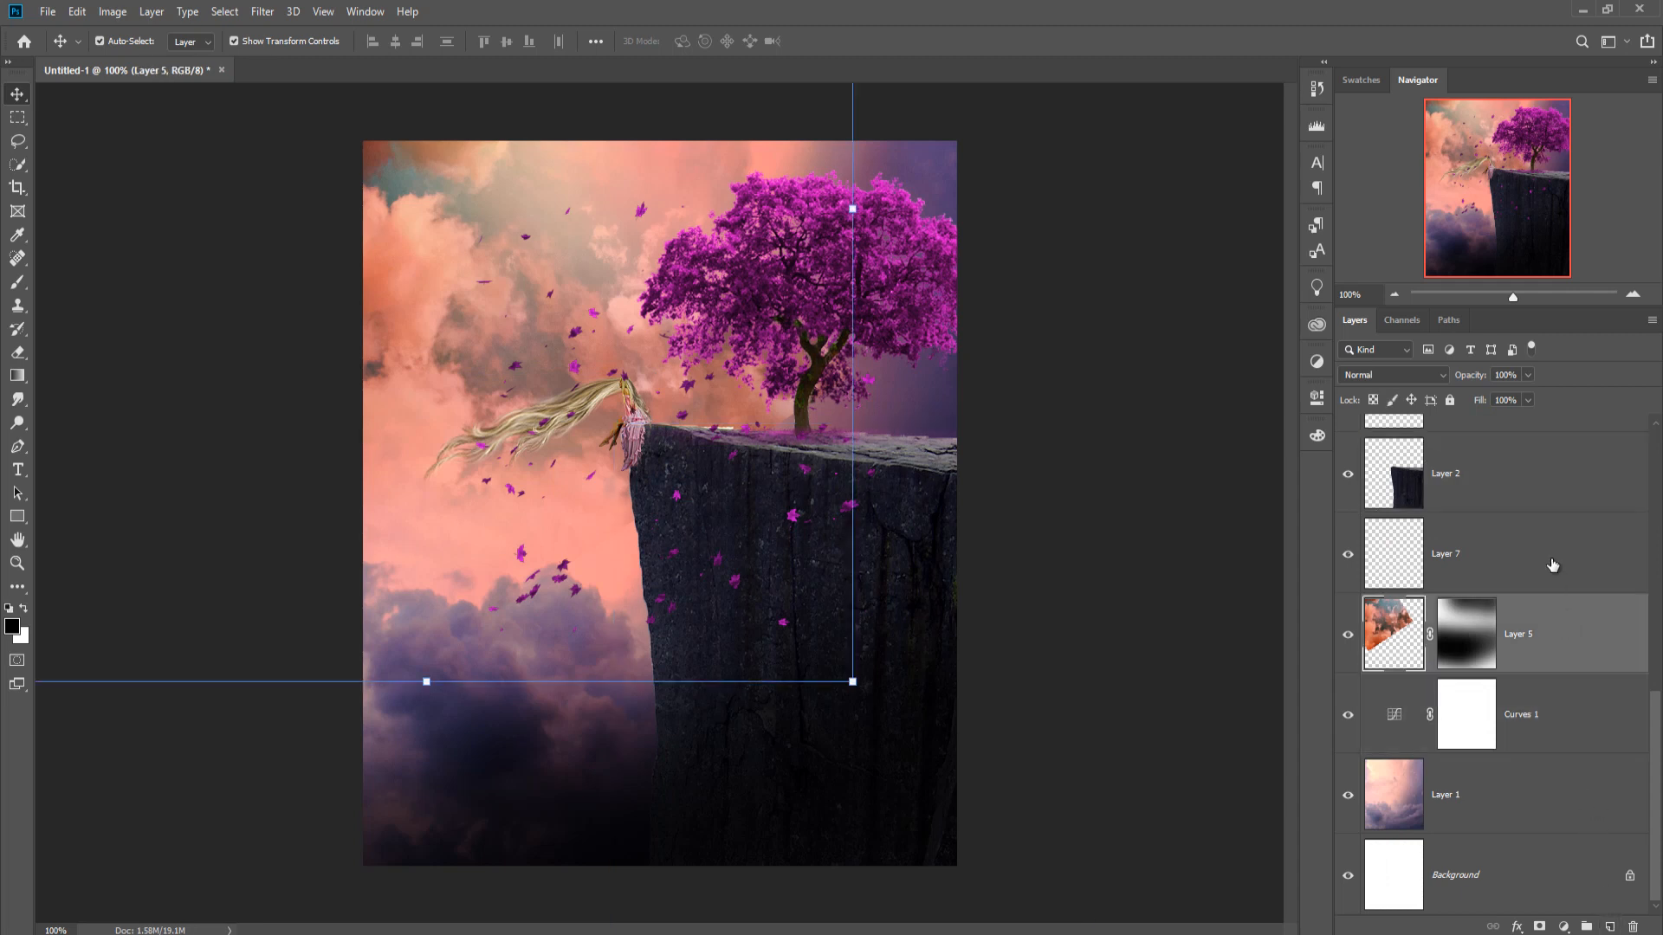
left_click(1359, 552)
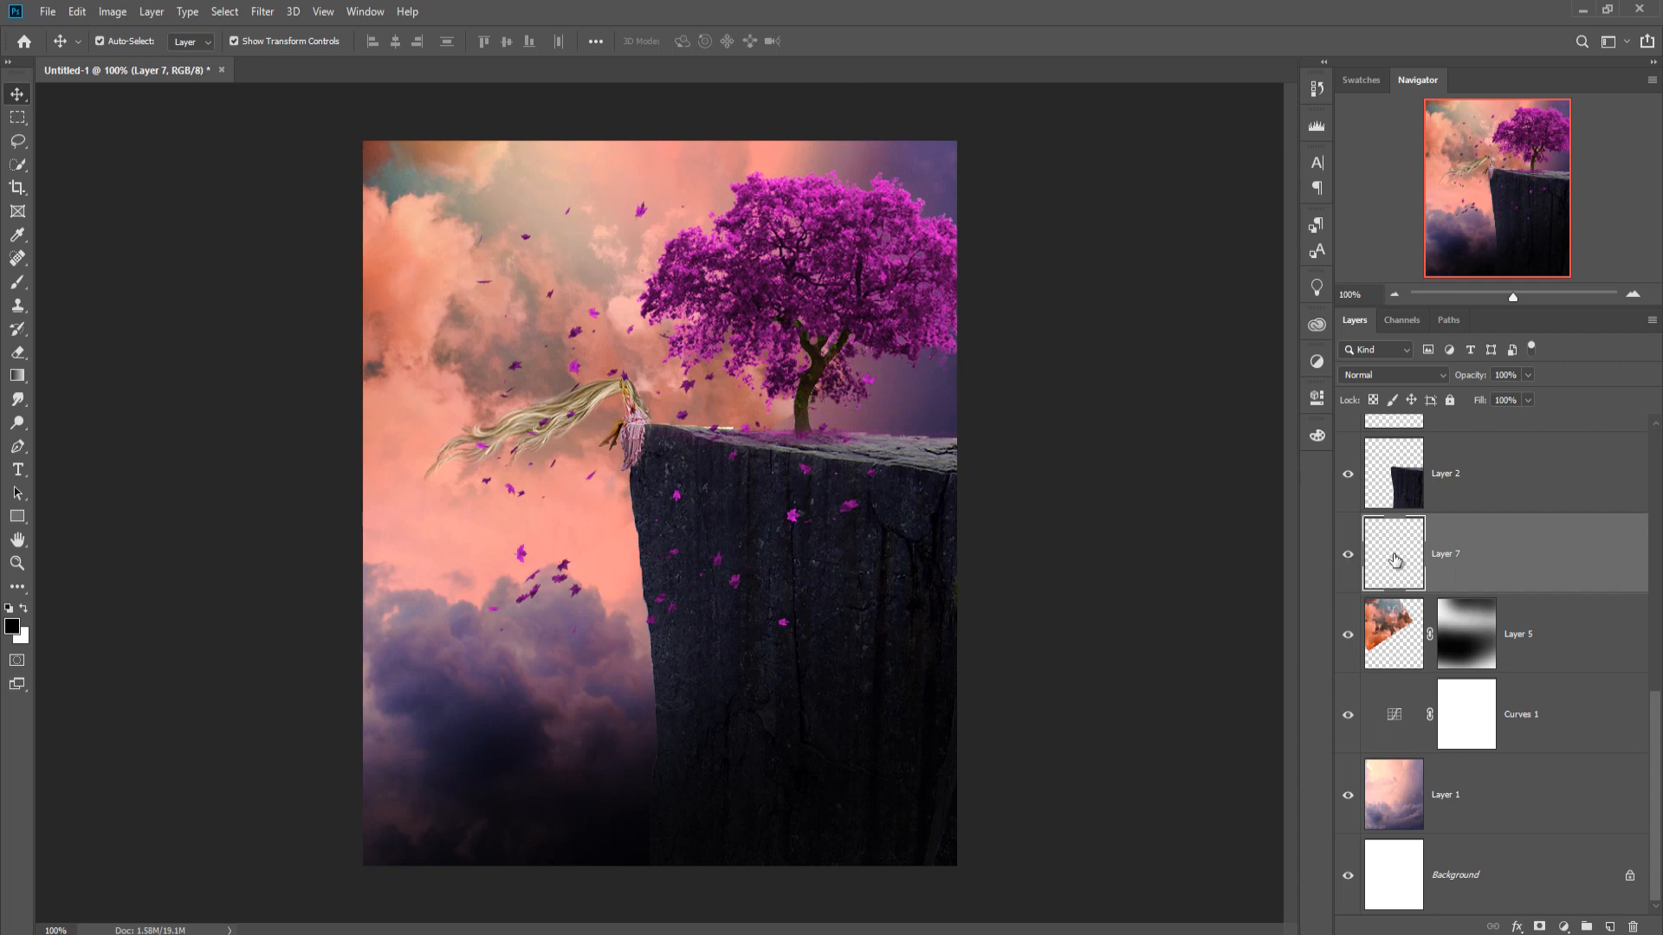
left_click(17, 283)
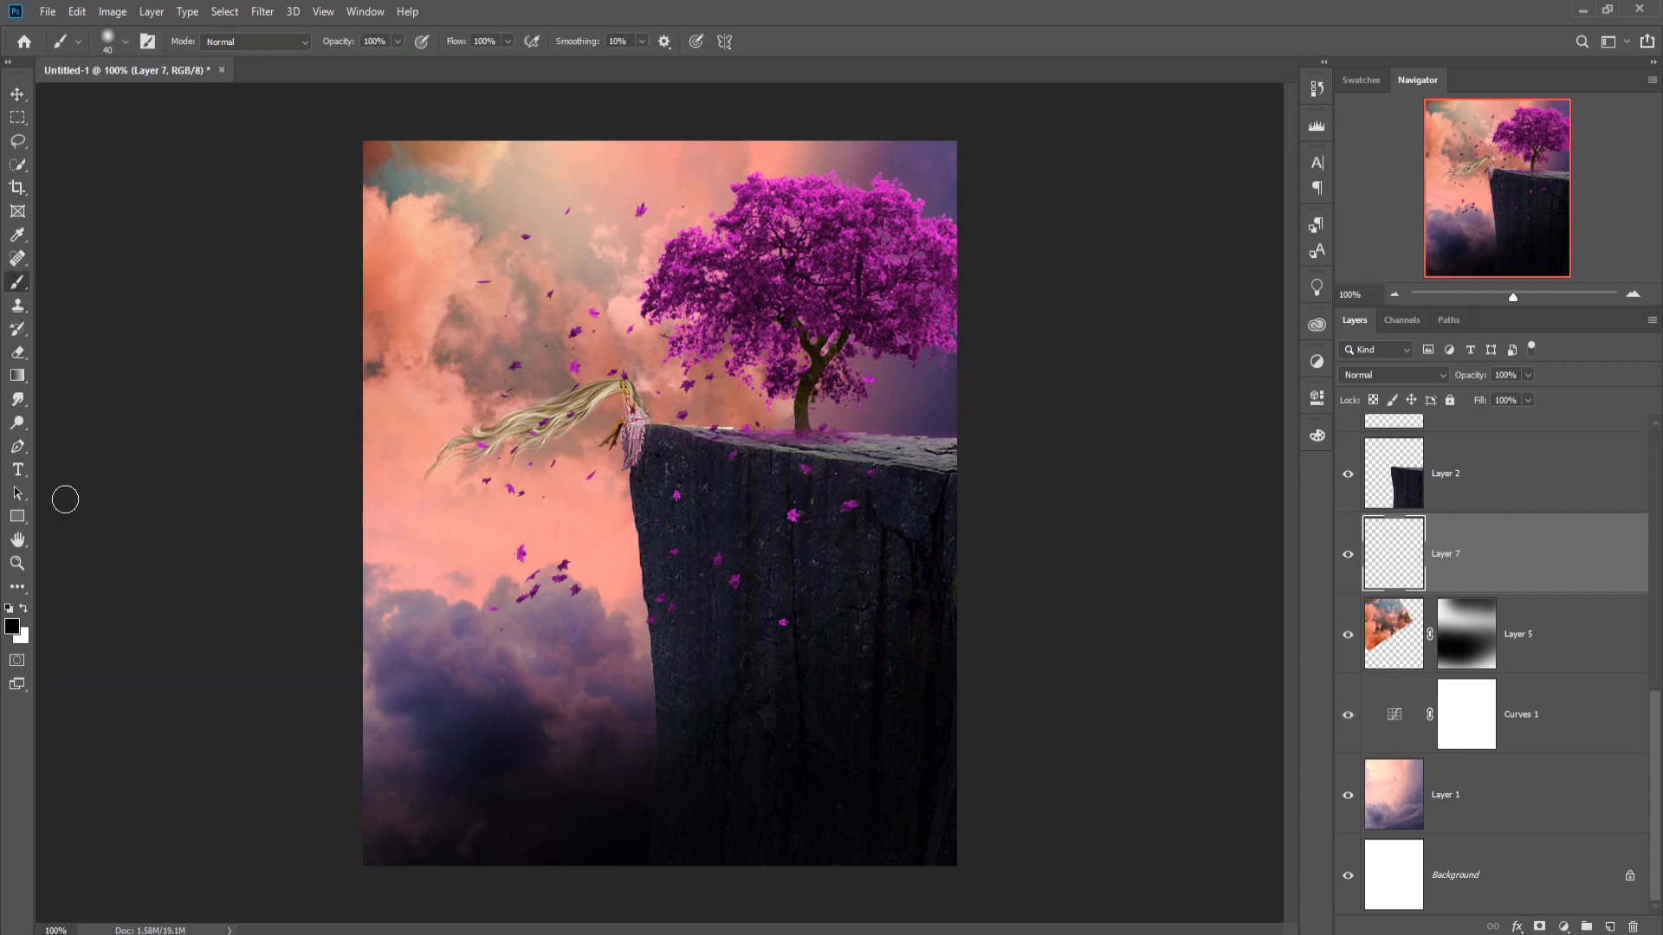
left_click(398, 43)
left_click_drag(402, 62, 326, 77)
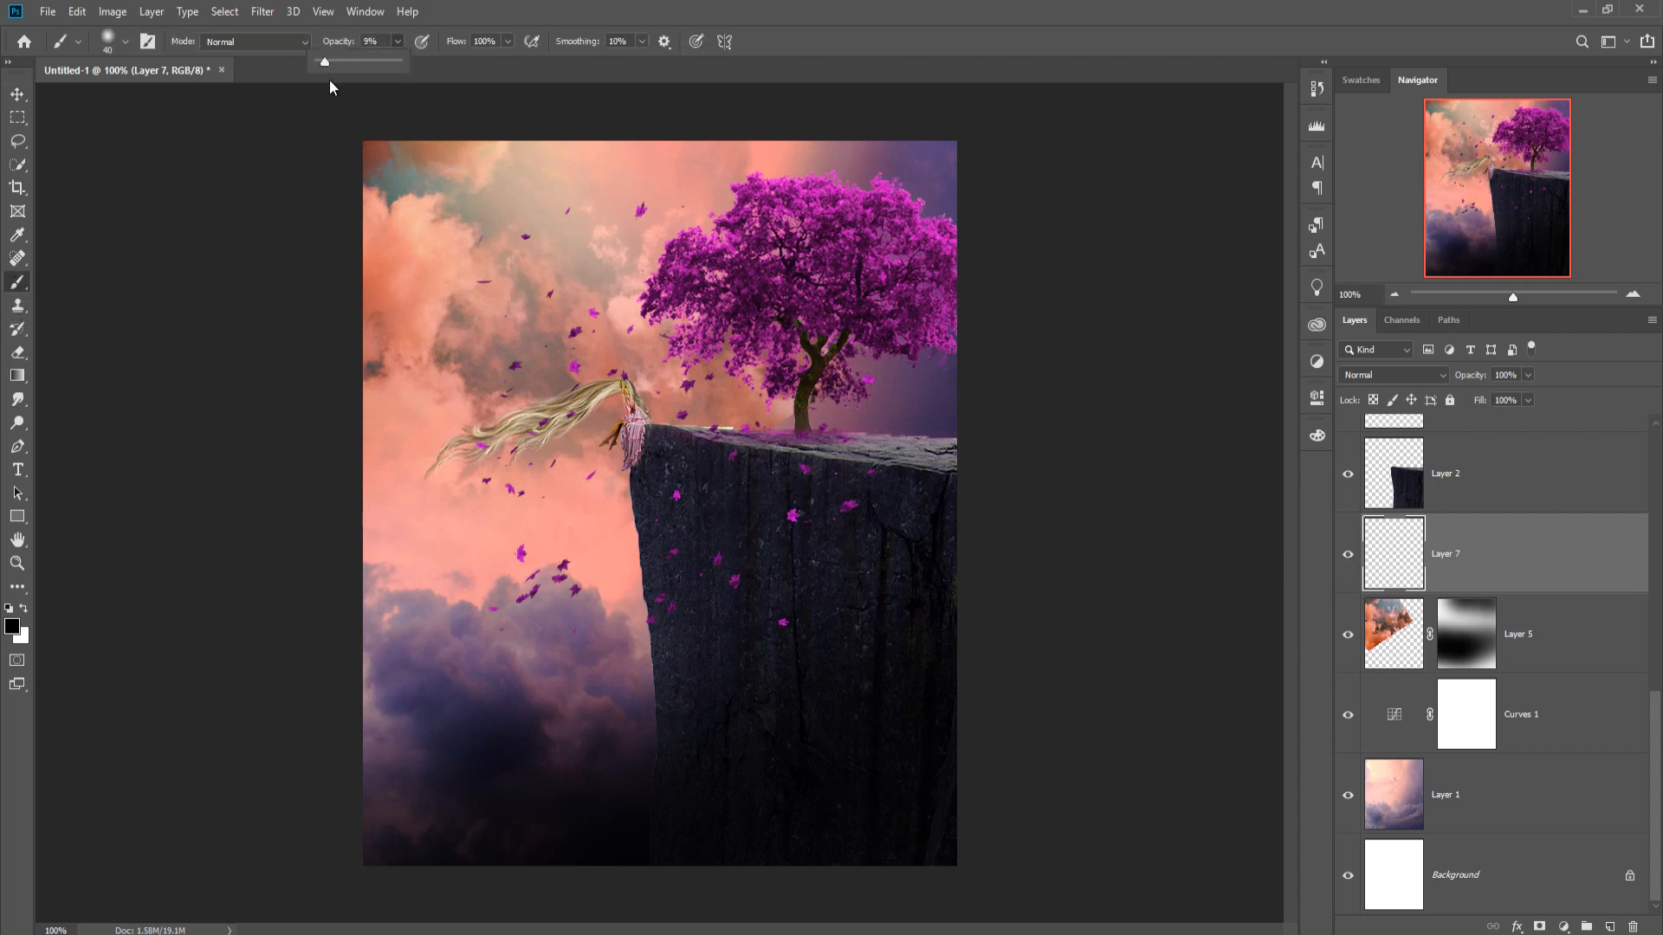
left_click(610, 439)
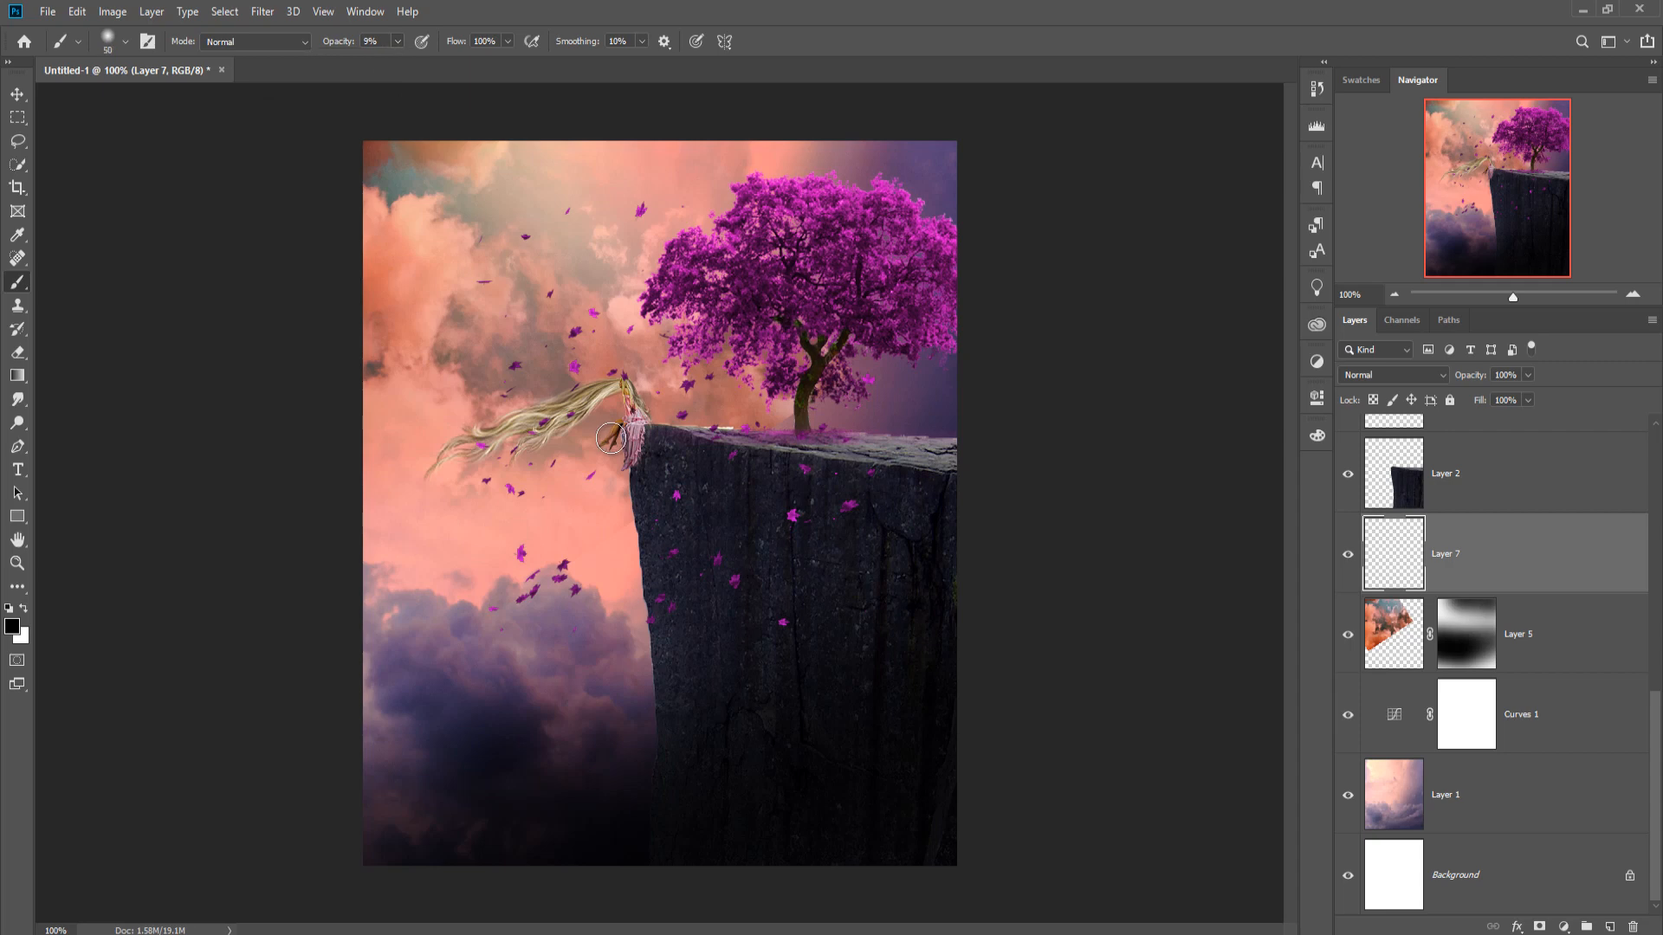
key("bracketright")
key("bracketright")
key("bracketright")
key("bracketright")
key("bracketright")
key("bracketright")
key("bracketright")
key("bracketright")
key("bracketright")
key("bracketright")
key("bracketright")
key("bracketright")
key("bracketright")
key("bracketright")
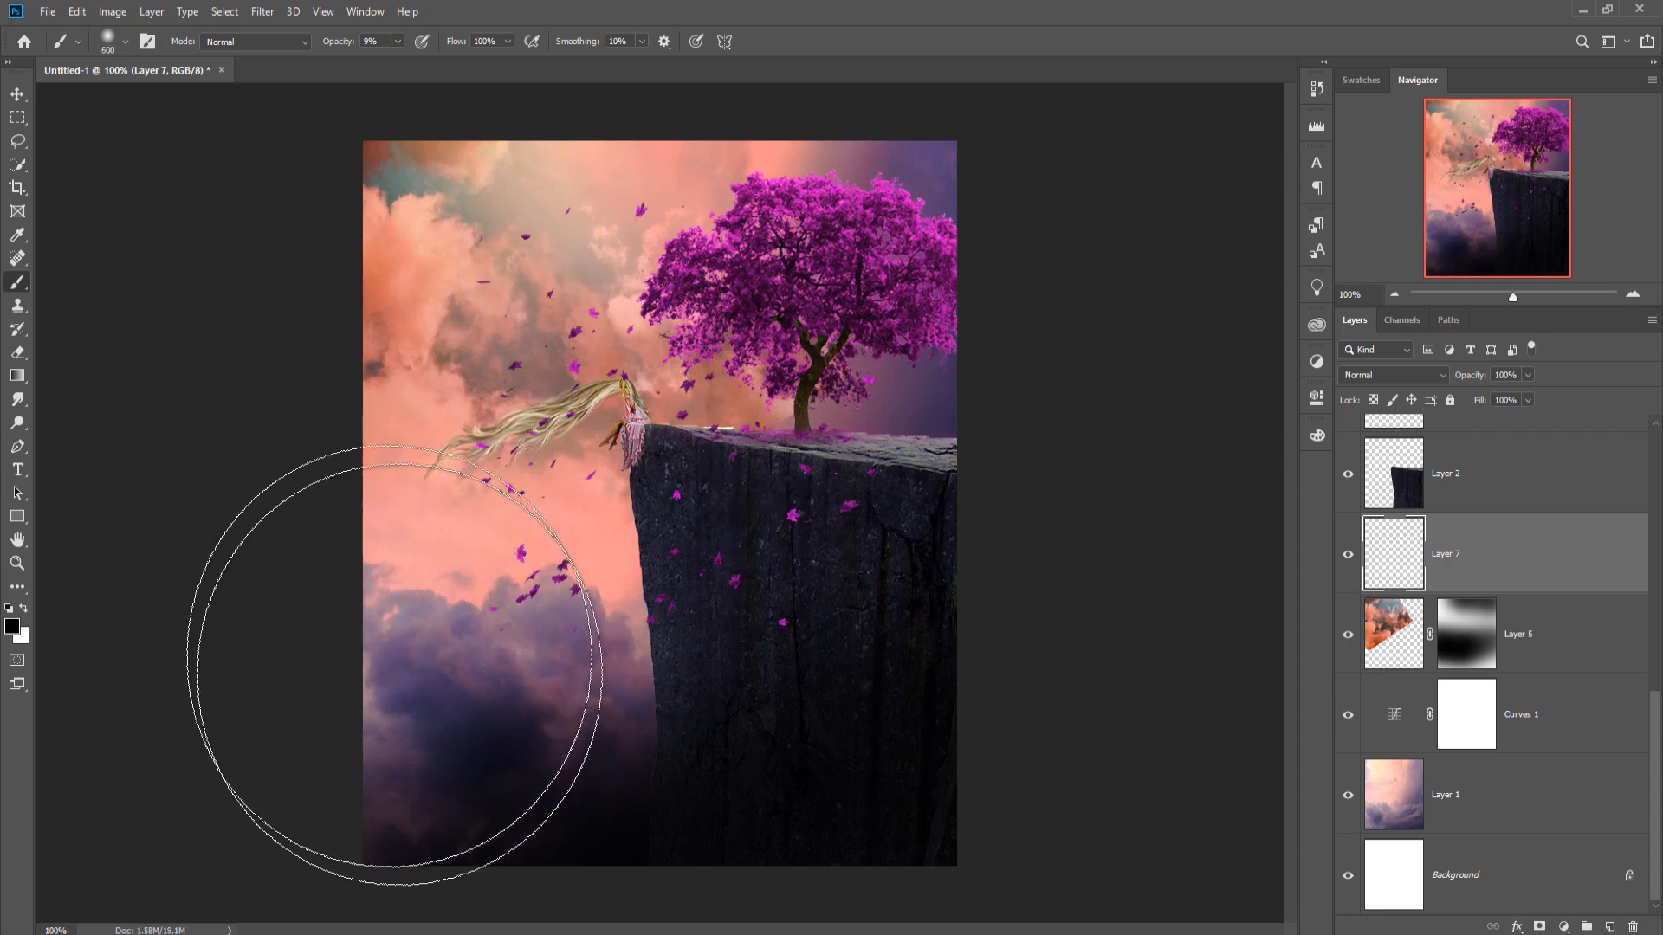
mouse_move(437, 381)
left_mouse_down()
mouse_move(401, 627)
mouse_move(333, 286)
left_mouse_up()
mouse_move(319, 503)
left_mouse_down()
mouse_move(311, 173)
mouse_move(349, 543)
mouse_move(335, 647)
mouse_move(299, 409)
mouse_move(294, 510)
mouse_move(656, 179)
mouse_move(719, 220)
mouse_move(913, 279)
mouse_move(904, 363)
mouse_move(690, 574)
mouse_move(725, 591)
mouse_move(923, 529)
mouse_move(945, 541)
mouse_move(786, 621)
mouse_move(666, 599)
mouse_move(835, 594)
left_mouse_up()
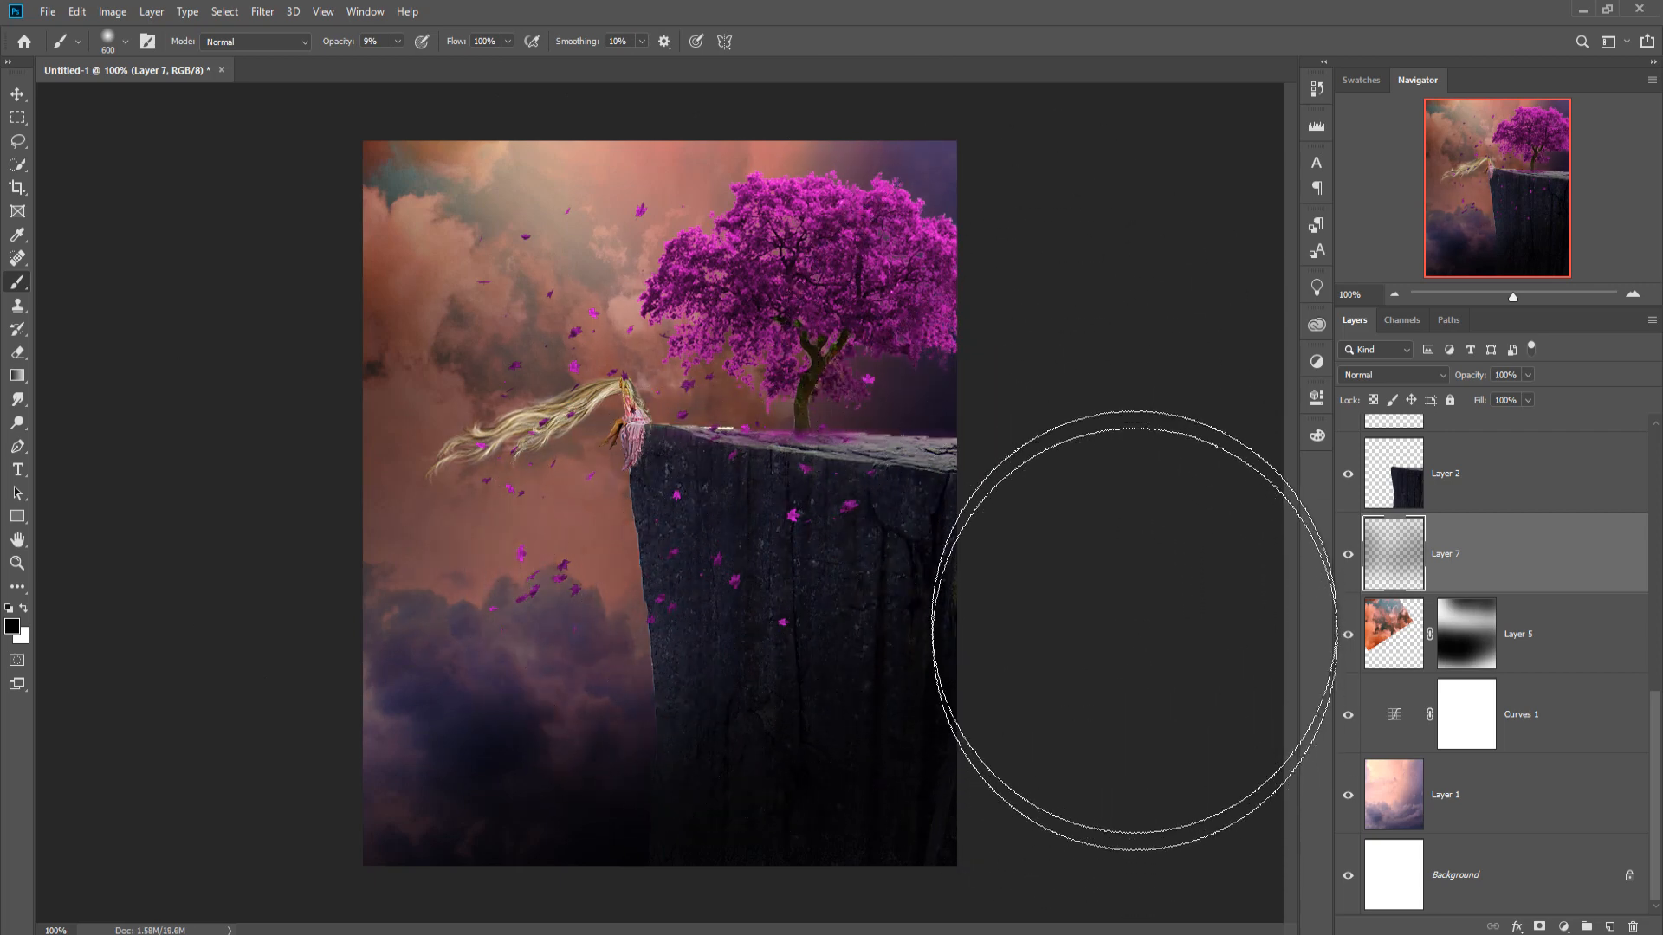
Add a new layer above Layer 6 and shade the tree and cliff along the image's right edge with a 300-pixel black brush.
scroll(1546, 547, "up", 4)
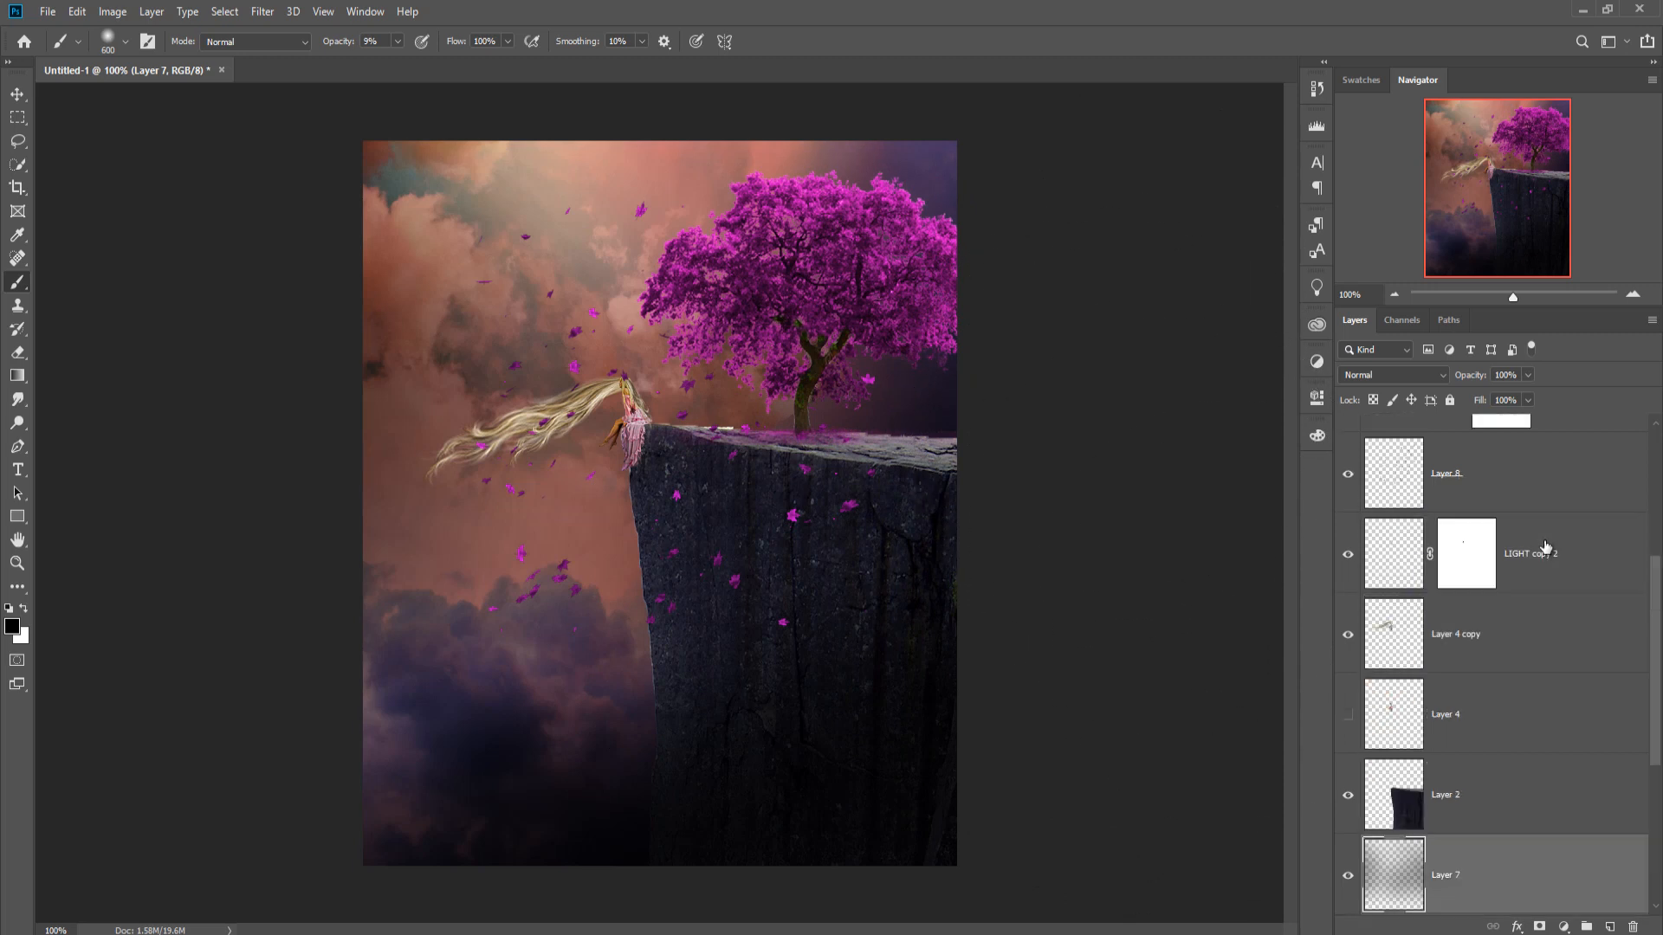
scroll(1546, 546, "up", 4)
left_click(1394, 452)
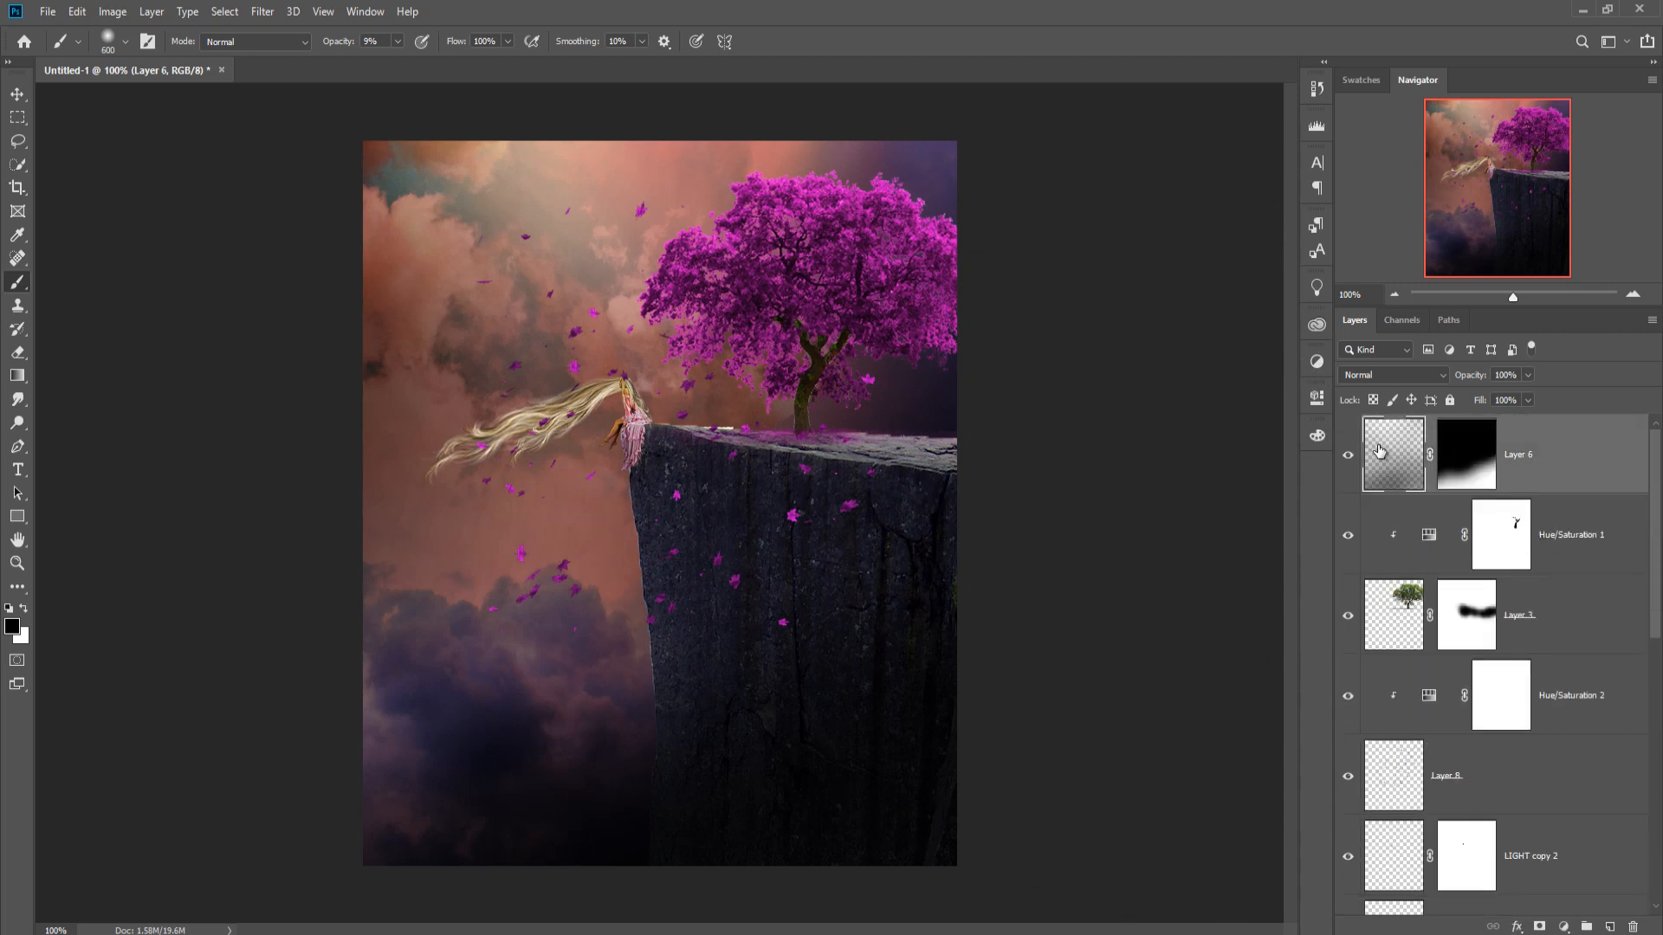
key("bracketleft")
key("bracketleft")
key("bracketleft")
left_click(1609, 926)
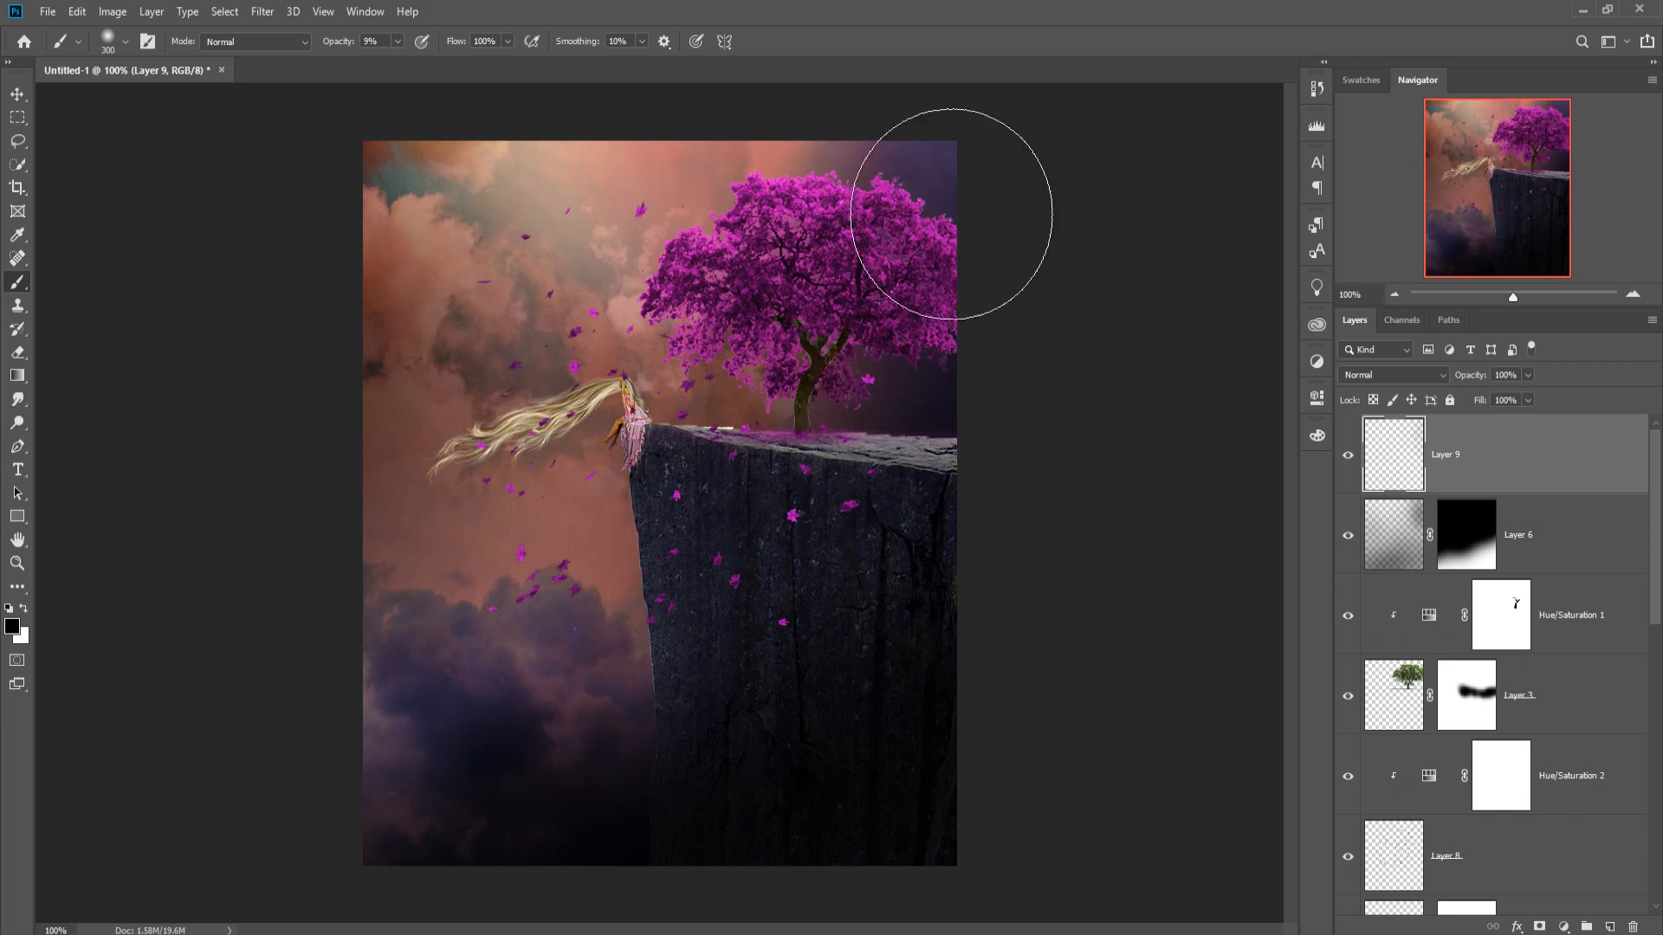
mouse_move(950, 438)
left_mouse_down()
mouse_move(947, 382)
mouse_move(946, 577)
mouse_move(993, 191)
mouse_move(1009, 573)
mouse_move(996, 710)
mouse_move(1004, 655)
left_mouse_up()
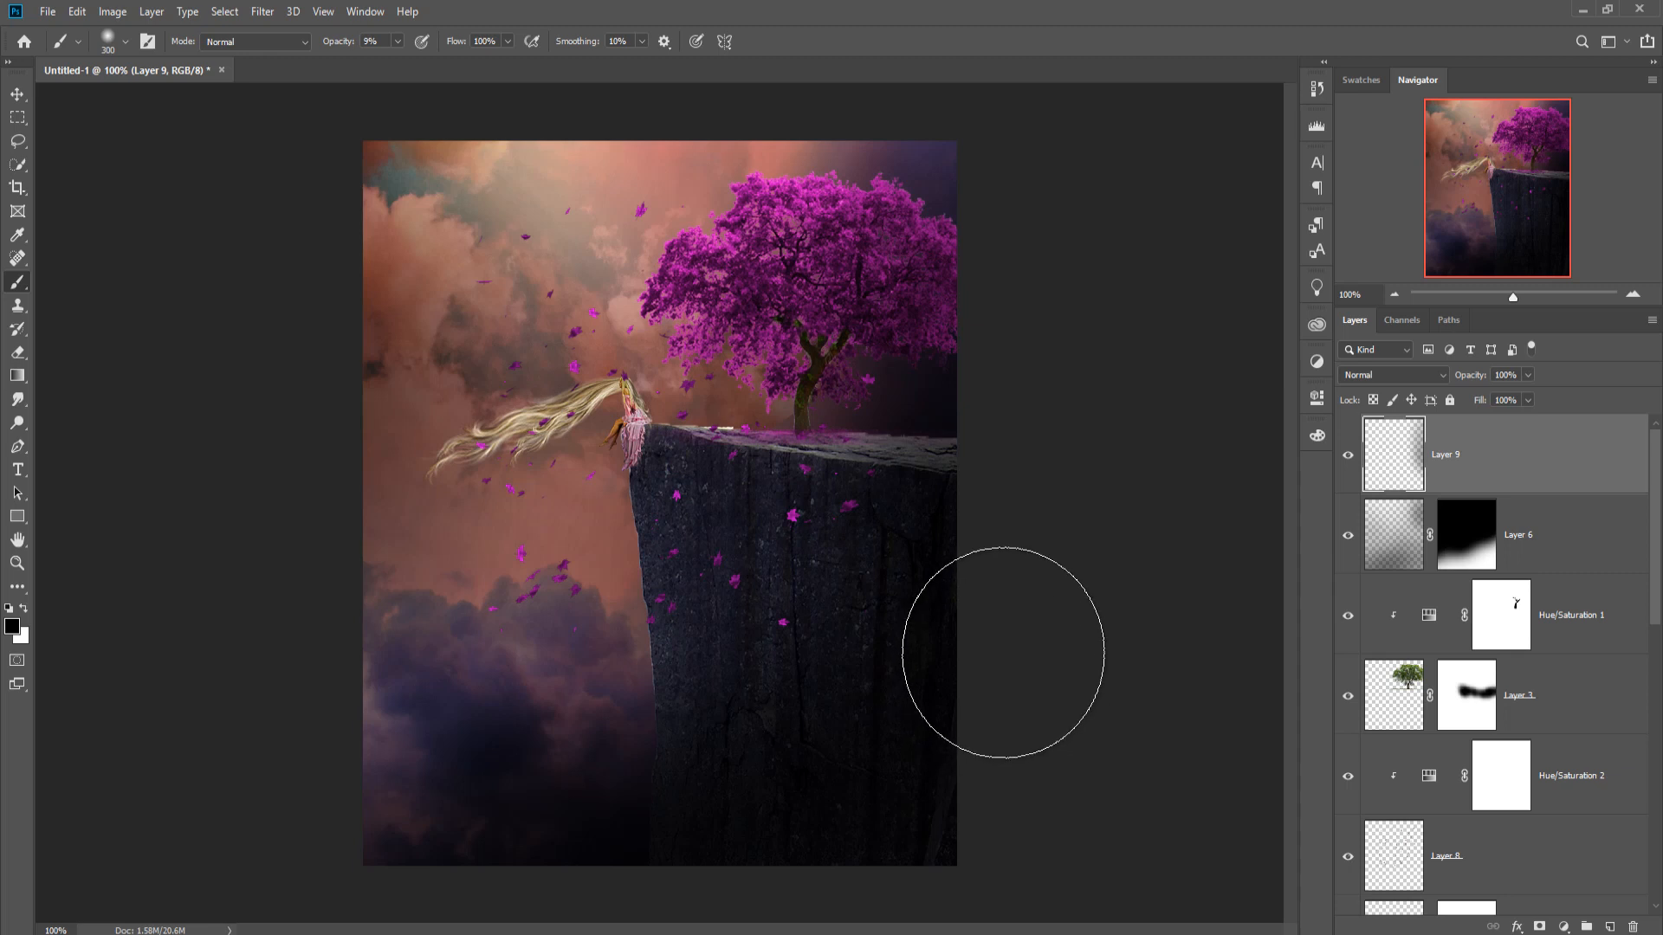
Lasso the stray bright strip above the cliff's top edge on Layer 2, delete it and clear the selection.
left_click(17, 94)
left_click(769, 445)
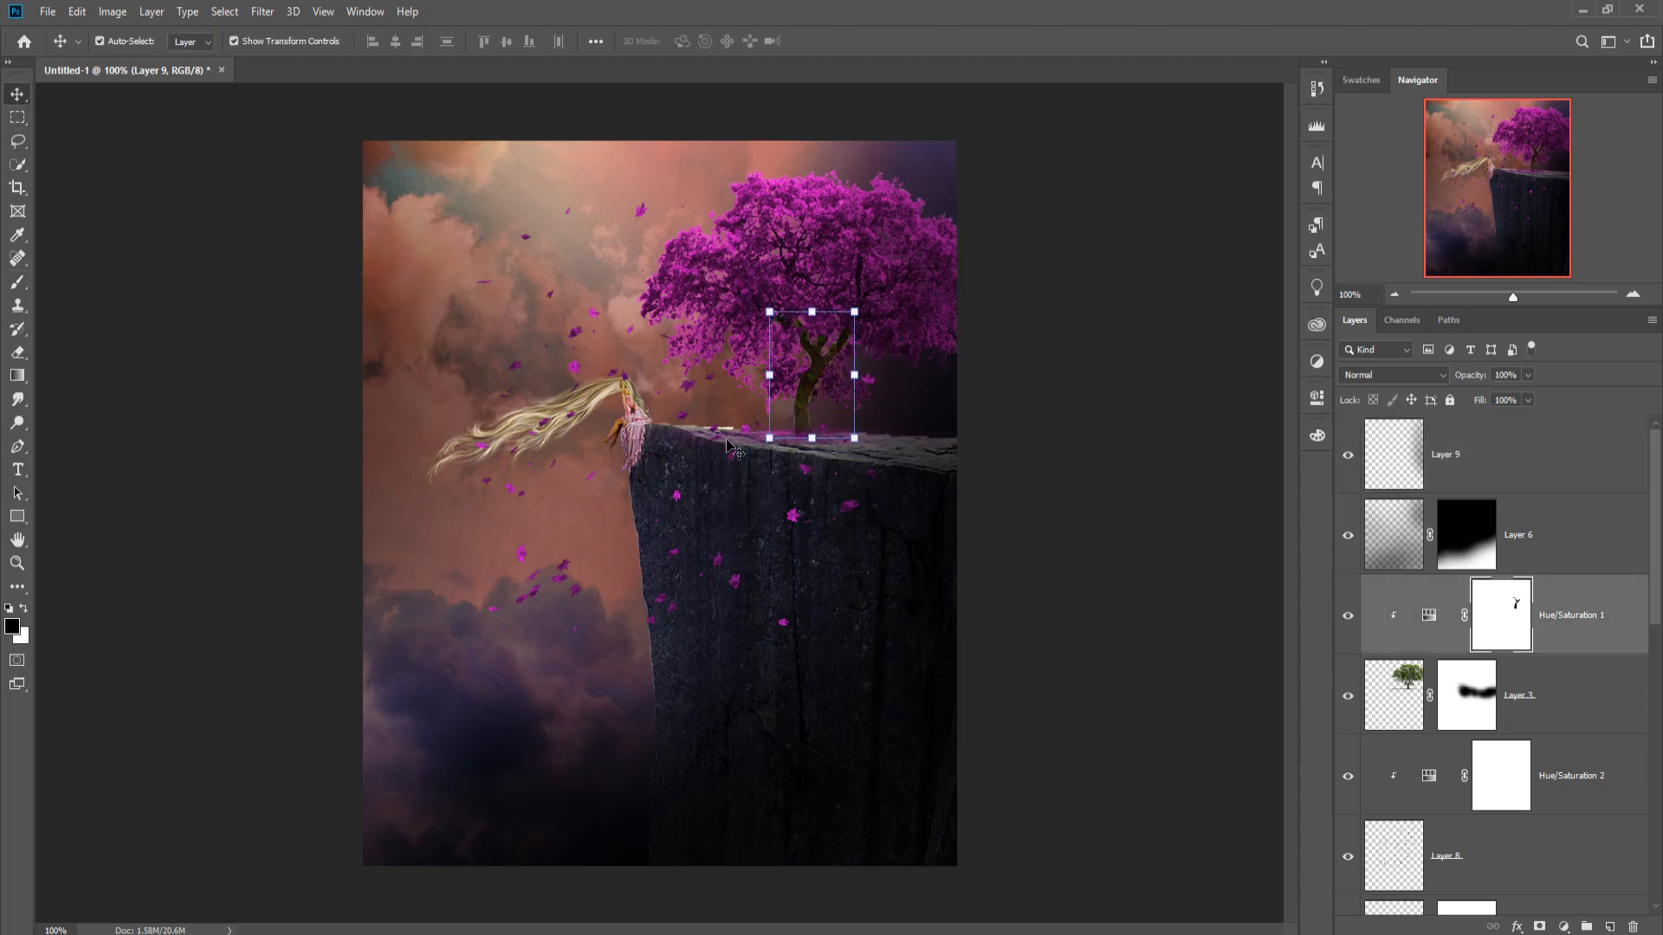
left_click(18, 140)
scroll(1567, 732, "down", 5)
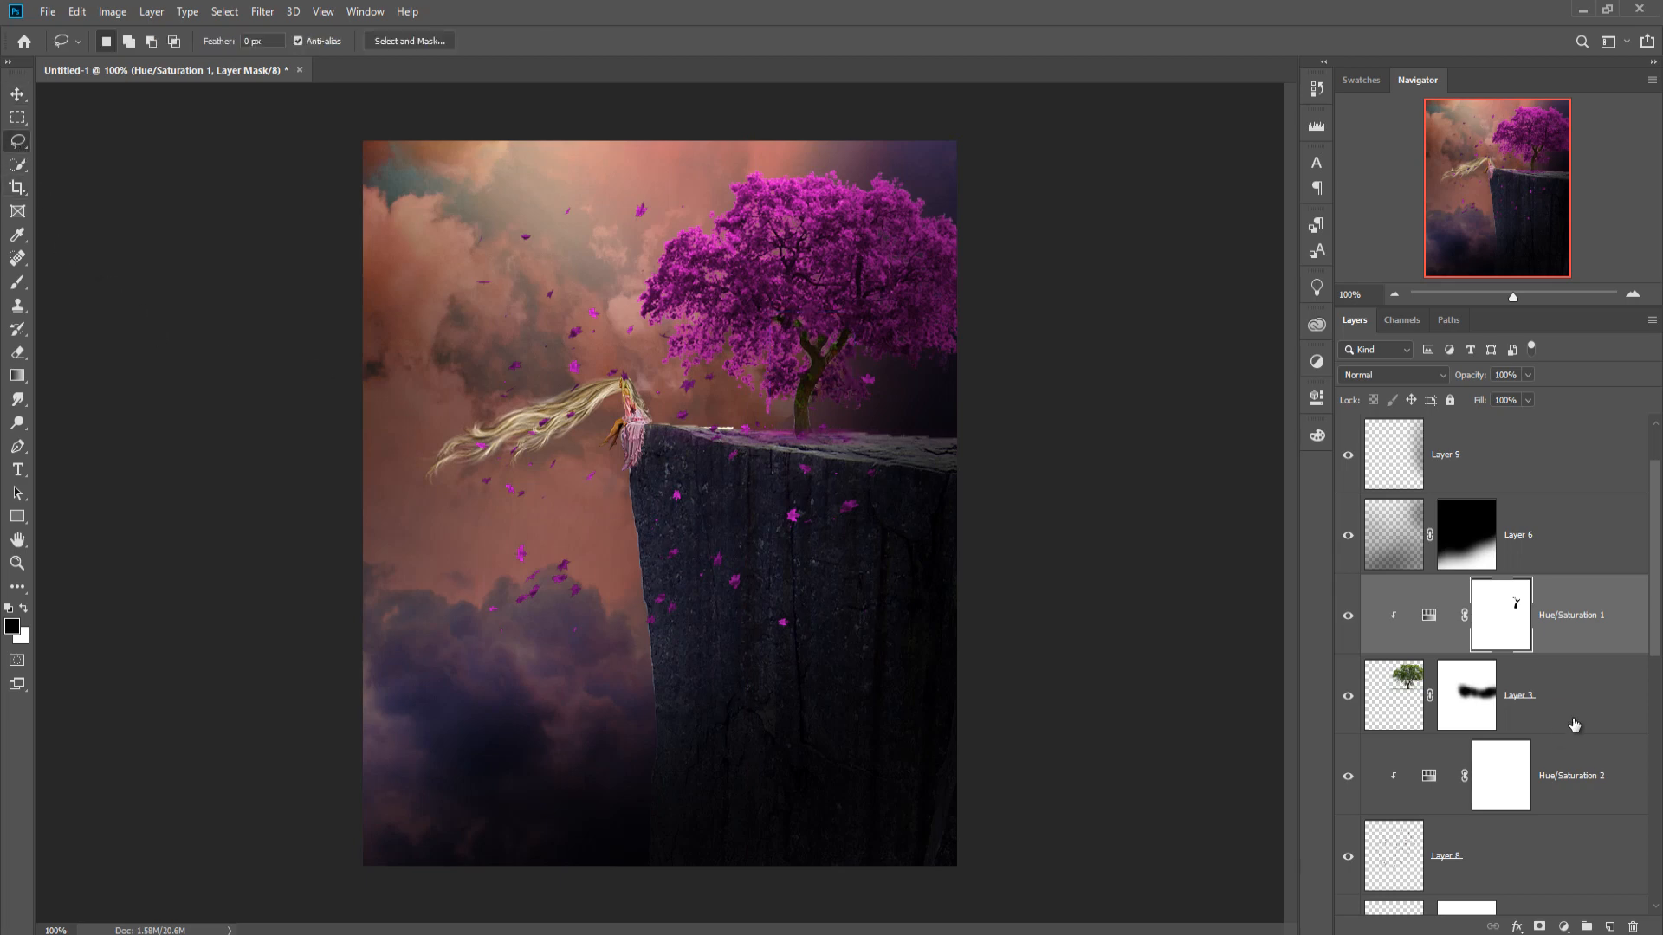
left_click(1400, 626)
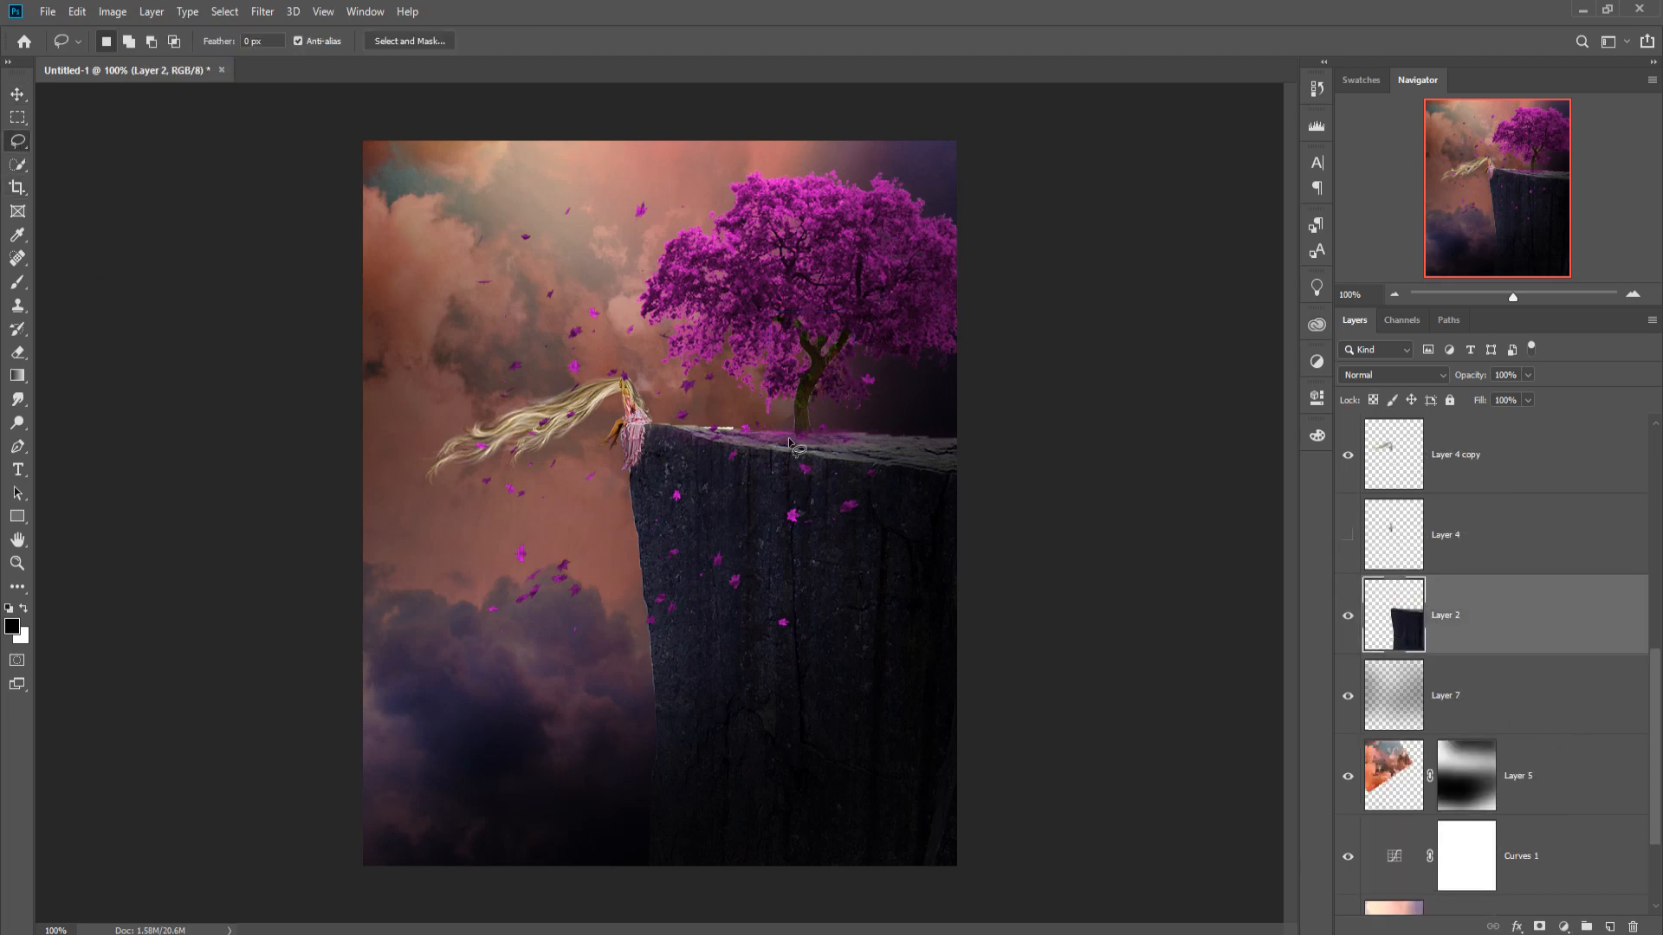
key("ctrl+plus")
key("ctrl+plus")
key("ctrl+plus")
left_click_drag(868, 453, 880, 700)
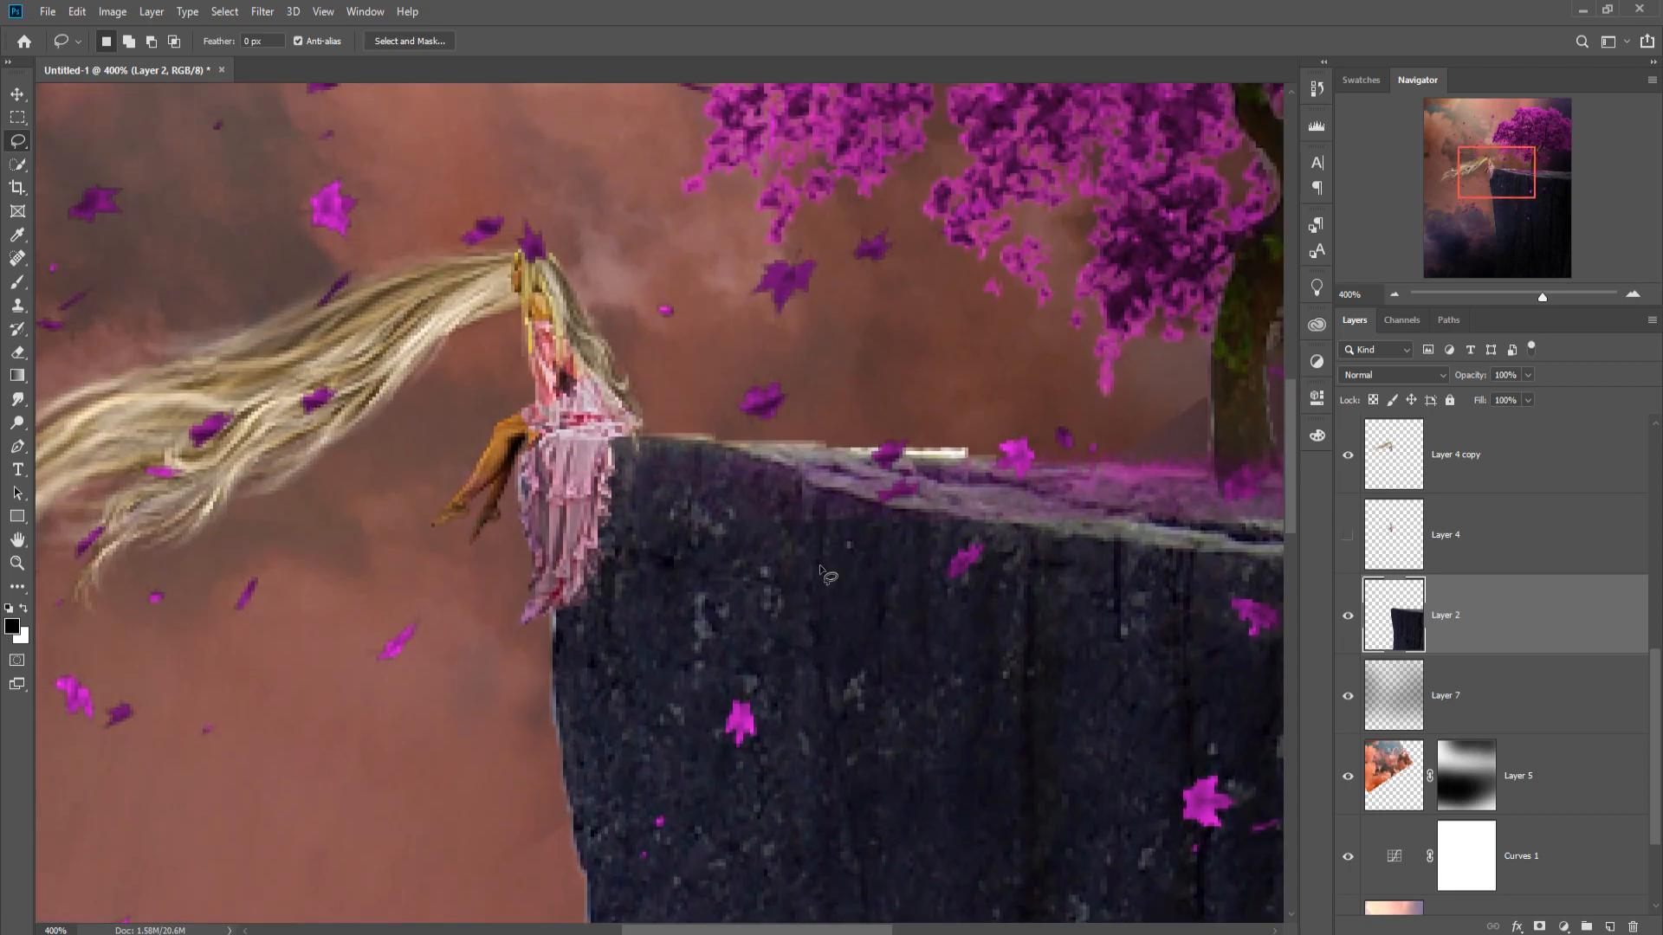
mouse_move(663, 430)
left_mouse_down()
mouse_move(988, 459)
mouse_move(918, 425)
mouse_move(662, 428)
mouse_move(679, 437)
left_mouse_up()
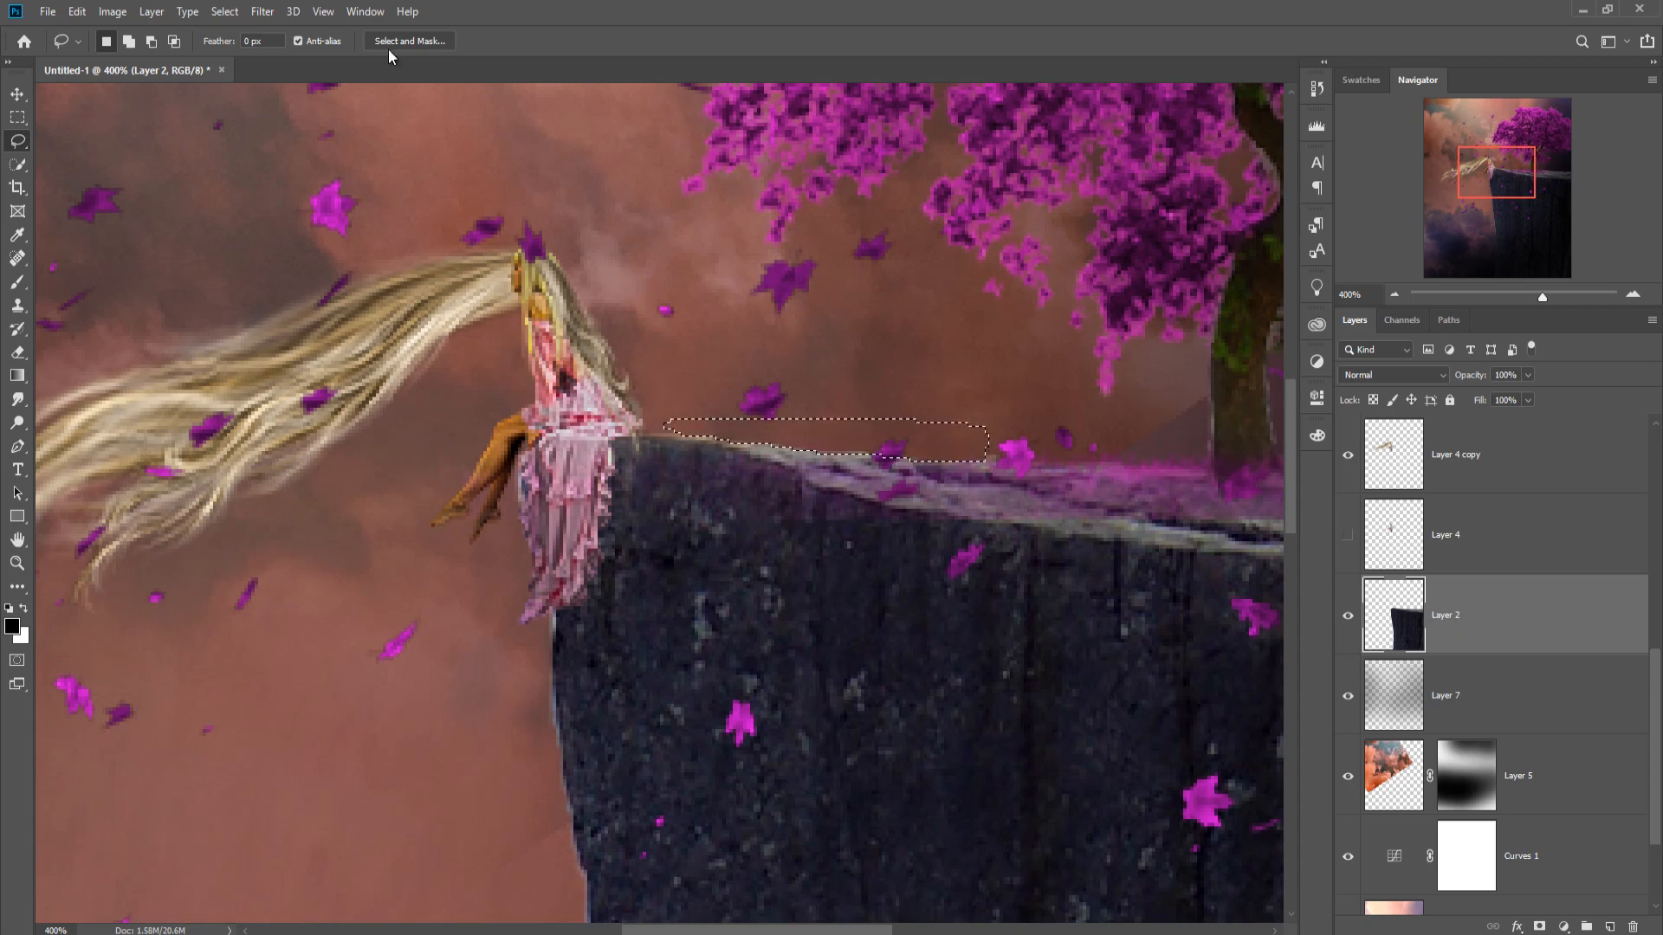
left_click(224, 11)
left_click(246, 45)
key("v")
key("ctrl+minus")
key("ctrl+minus")
key("ctrl+minus")
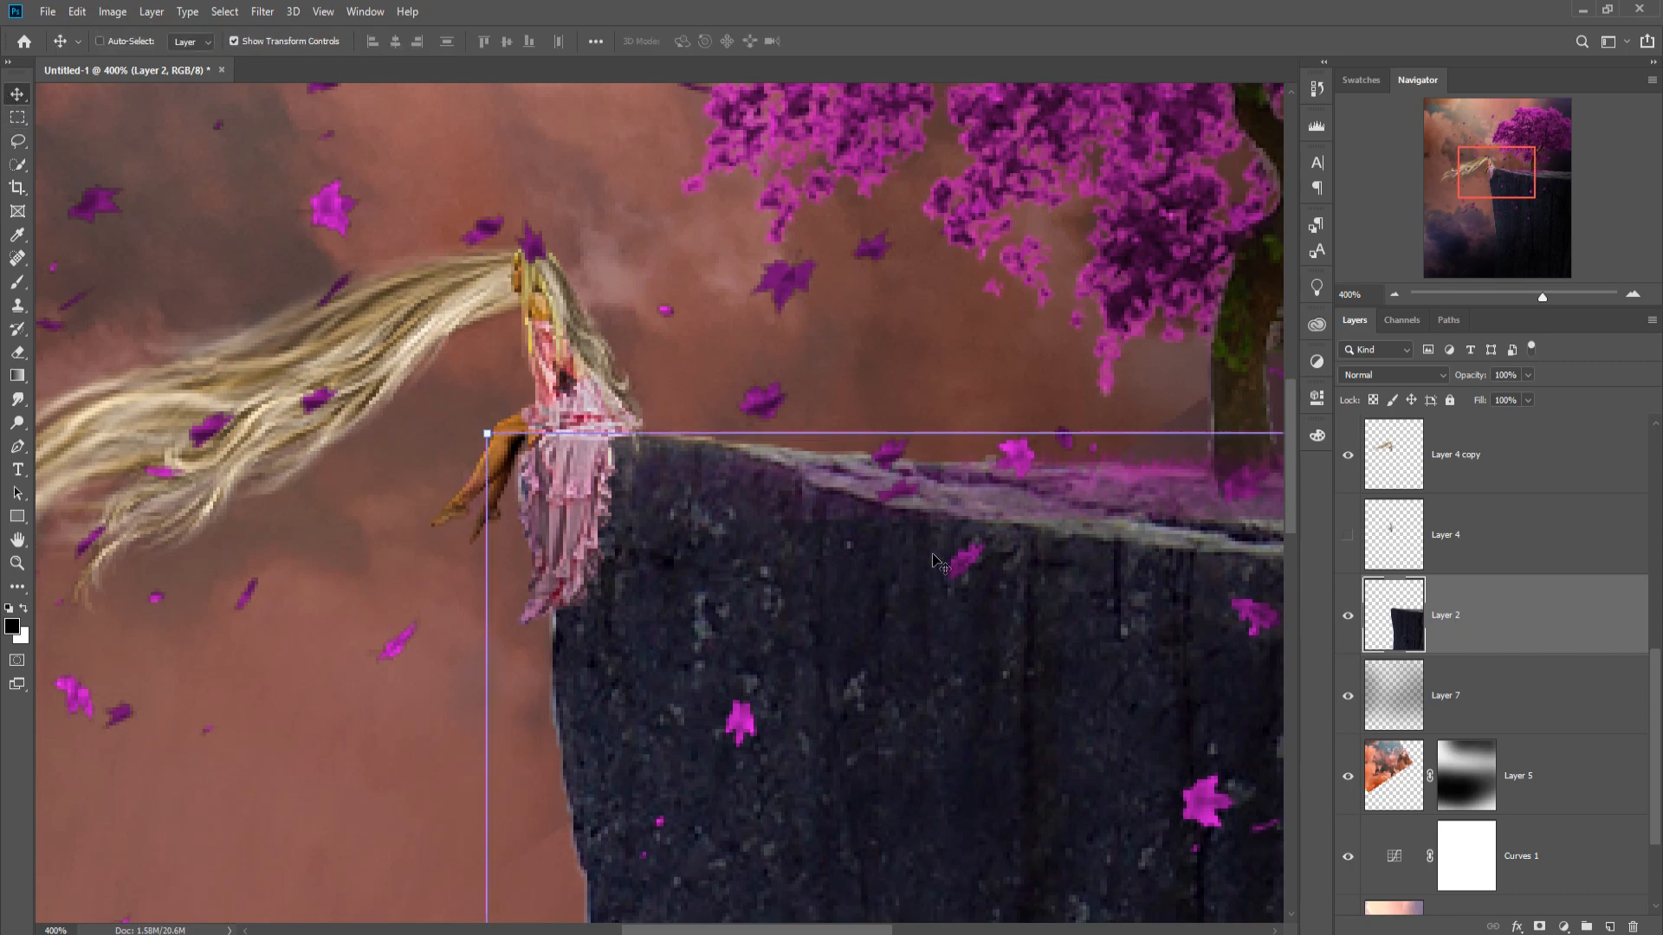
key("ctrl+minus")
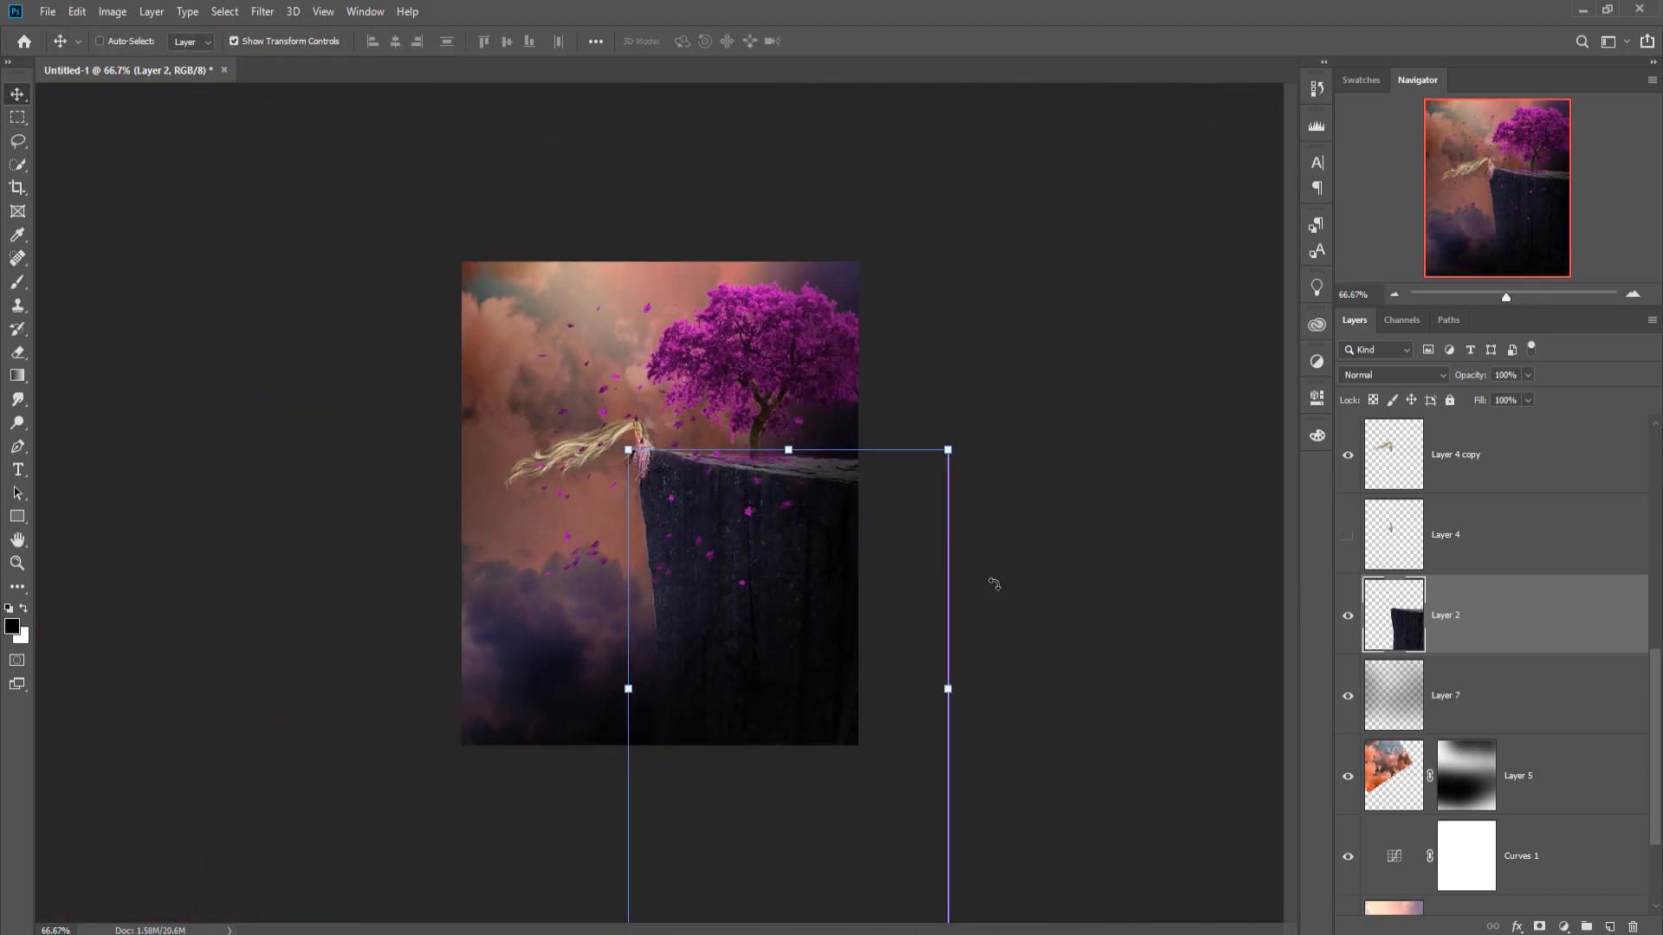
left_click(1093, 537)
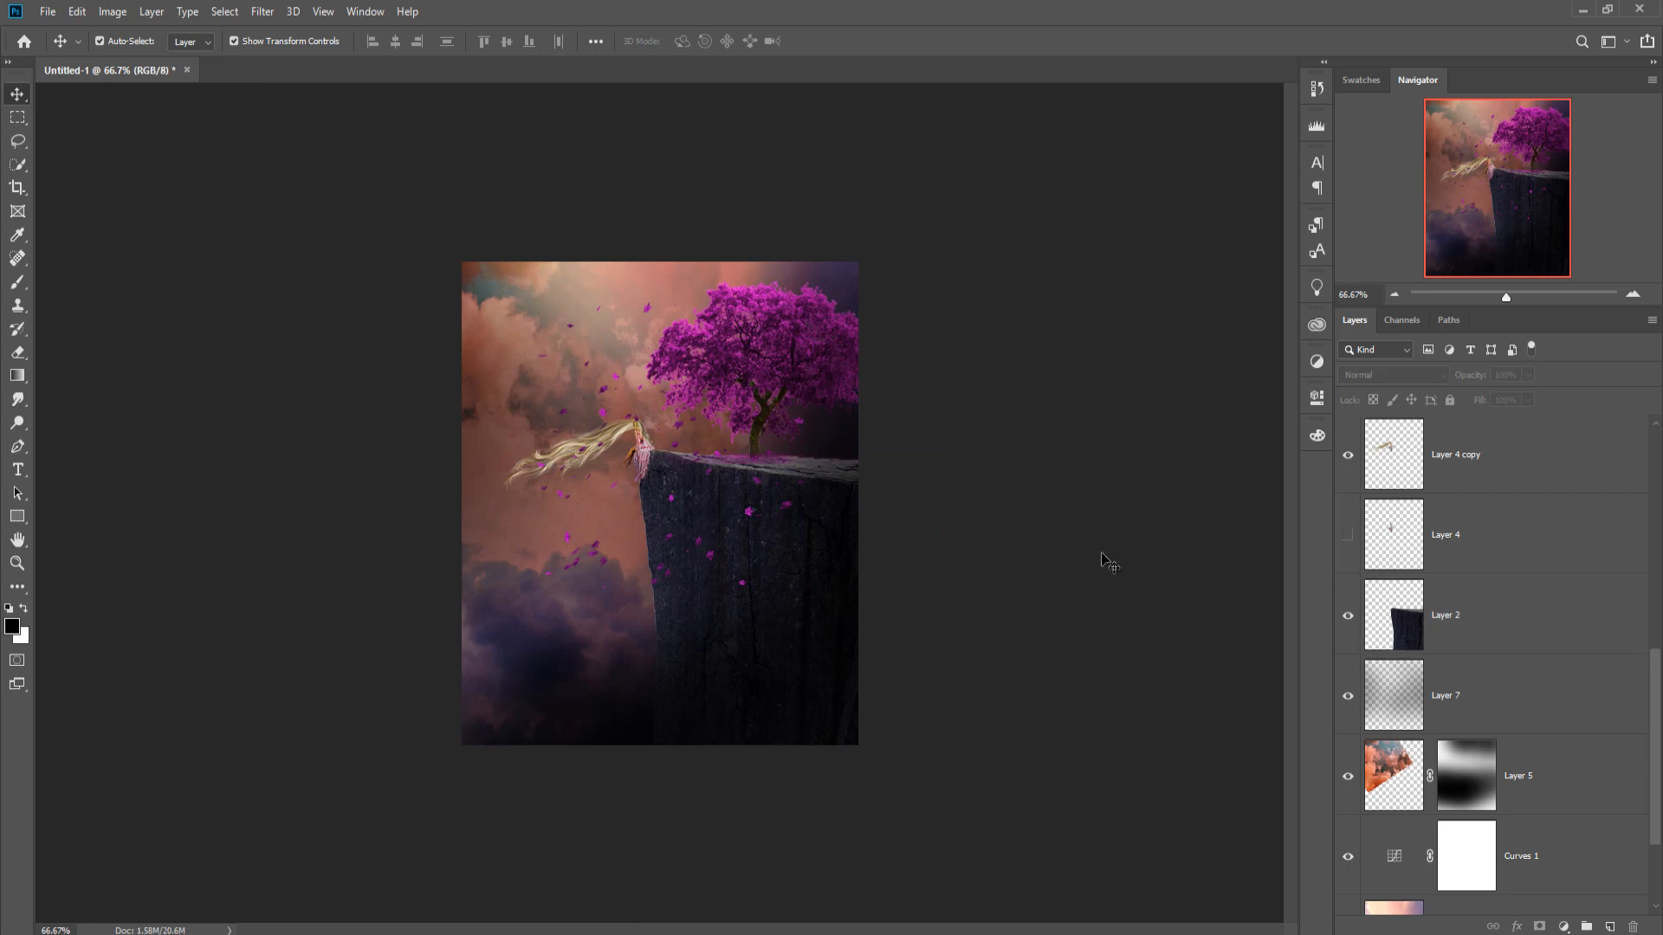
Add a Color Balance adjustment above Layer 9 with midtones at Magenta–Green -29, Yellow–Blue +41 and a slight shift toward cyan.
scroll(1519, 602, "up", 3)
scroll(1519, 602, "up", 4)
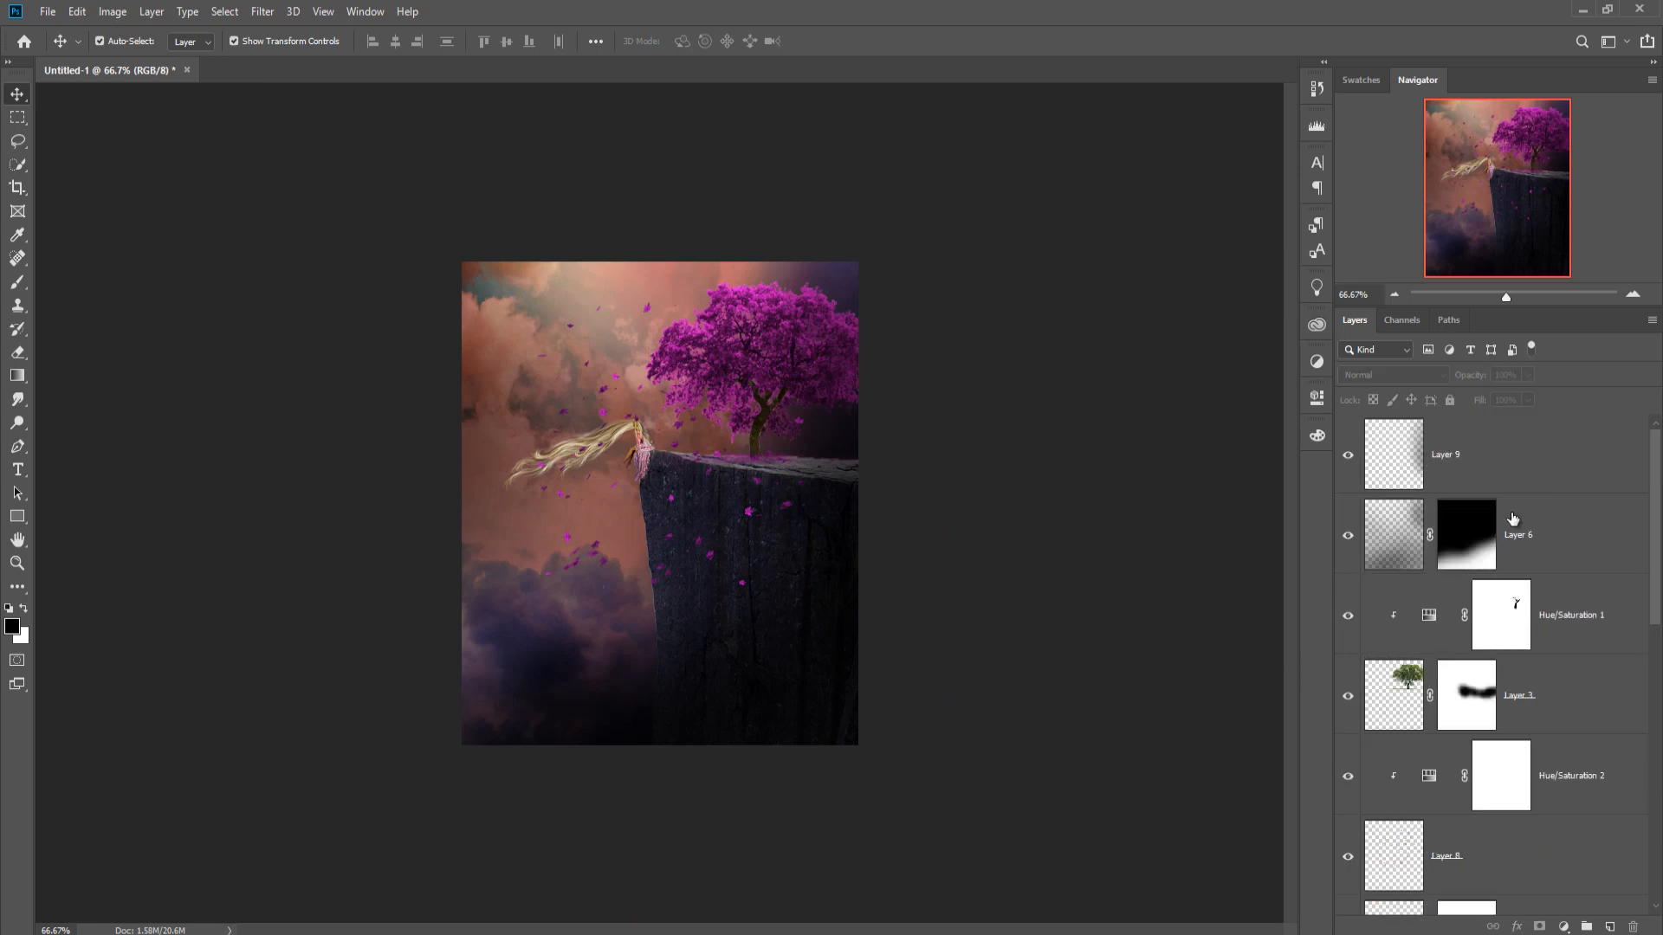
left_click(1501, 469)
left_click(1564, 927)
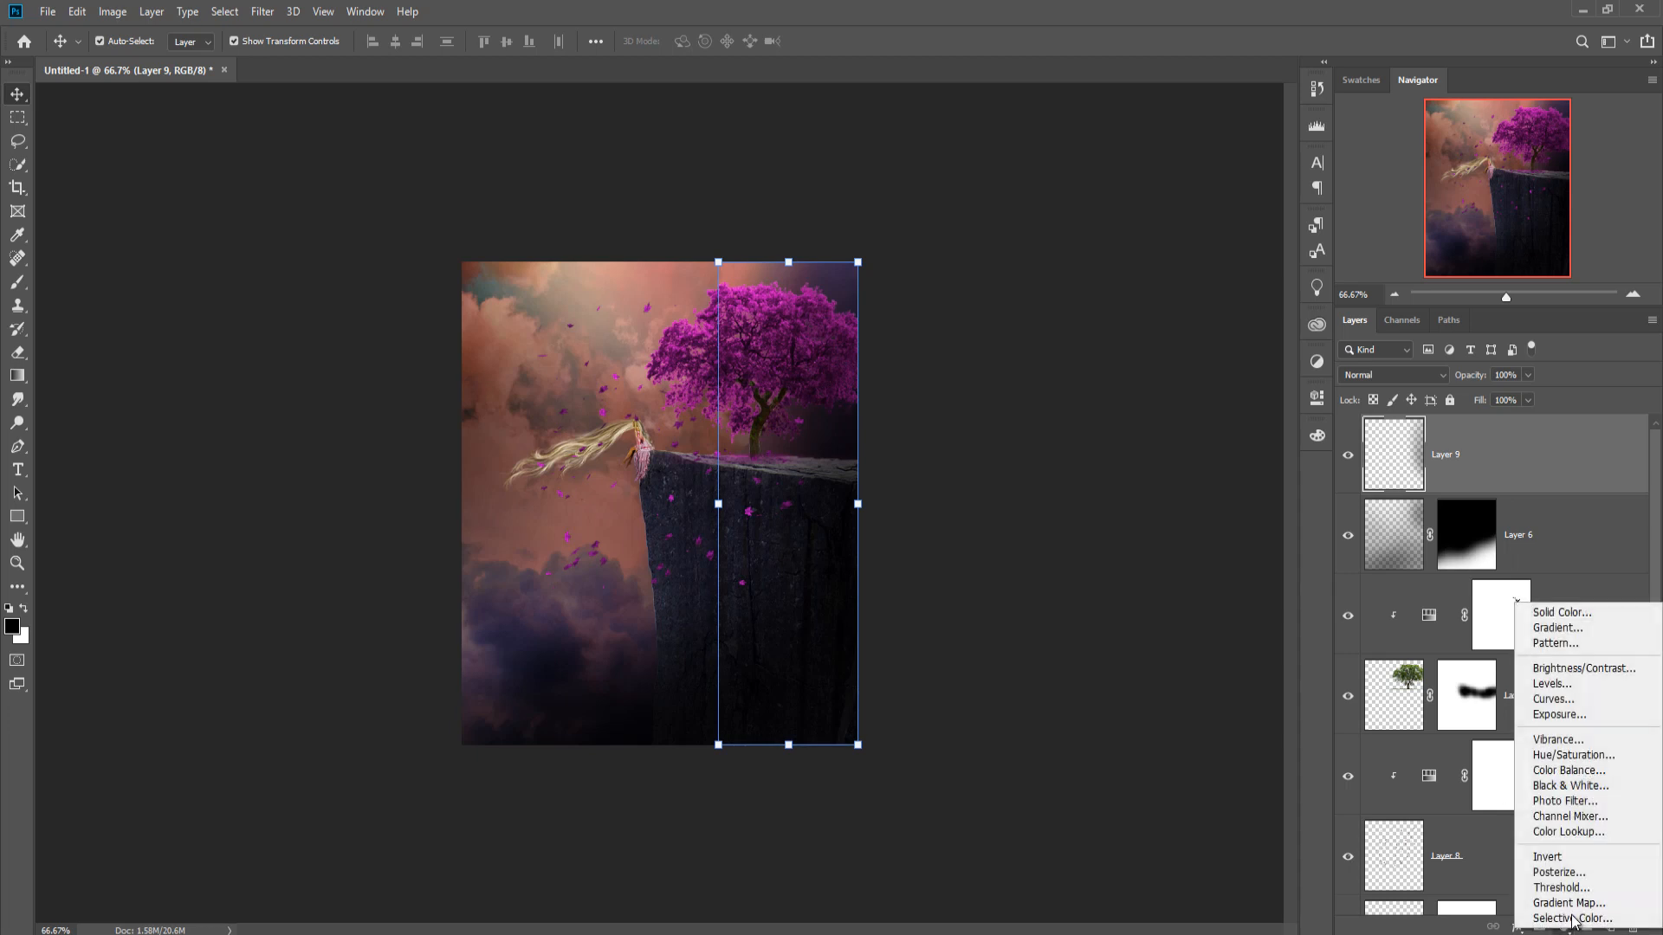
left_click(1559, 774)
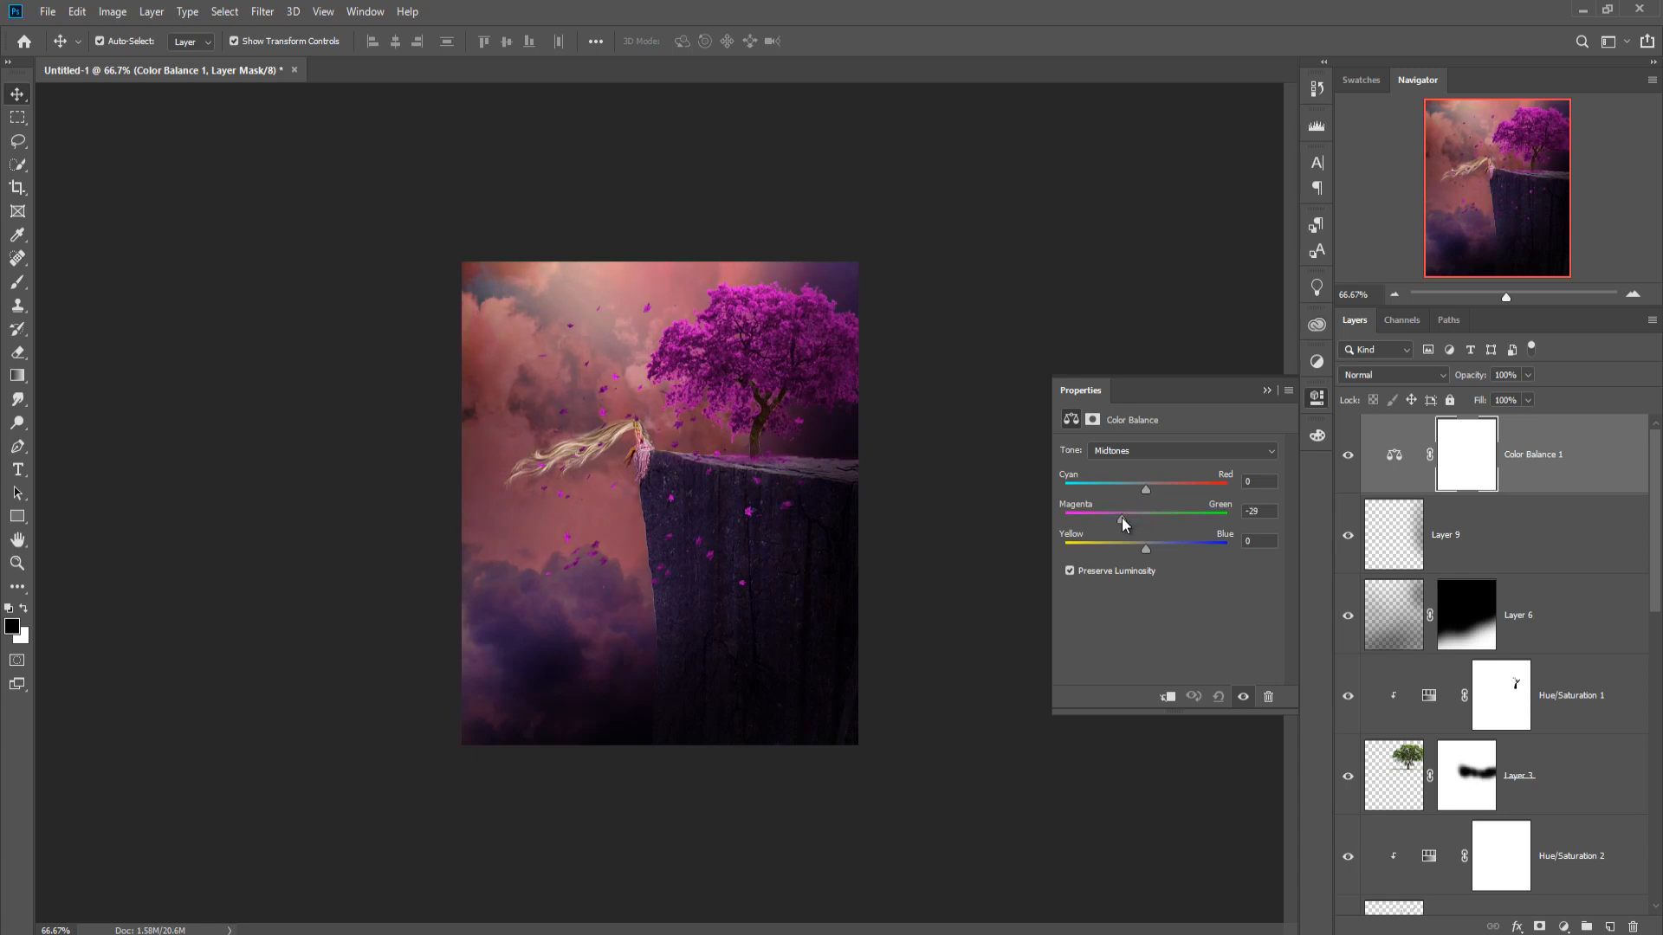
left_click_drag(1121, 518, 1121, 519)
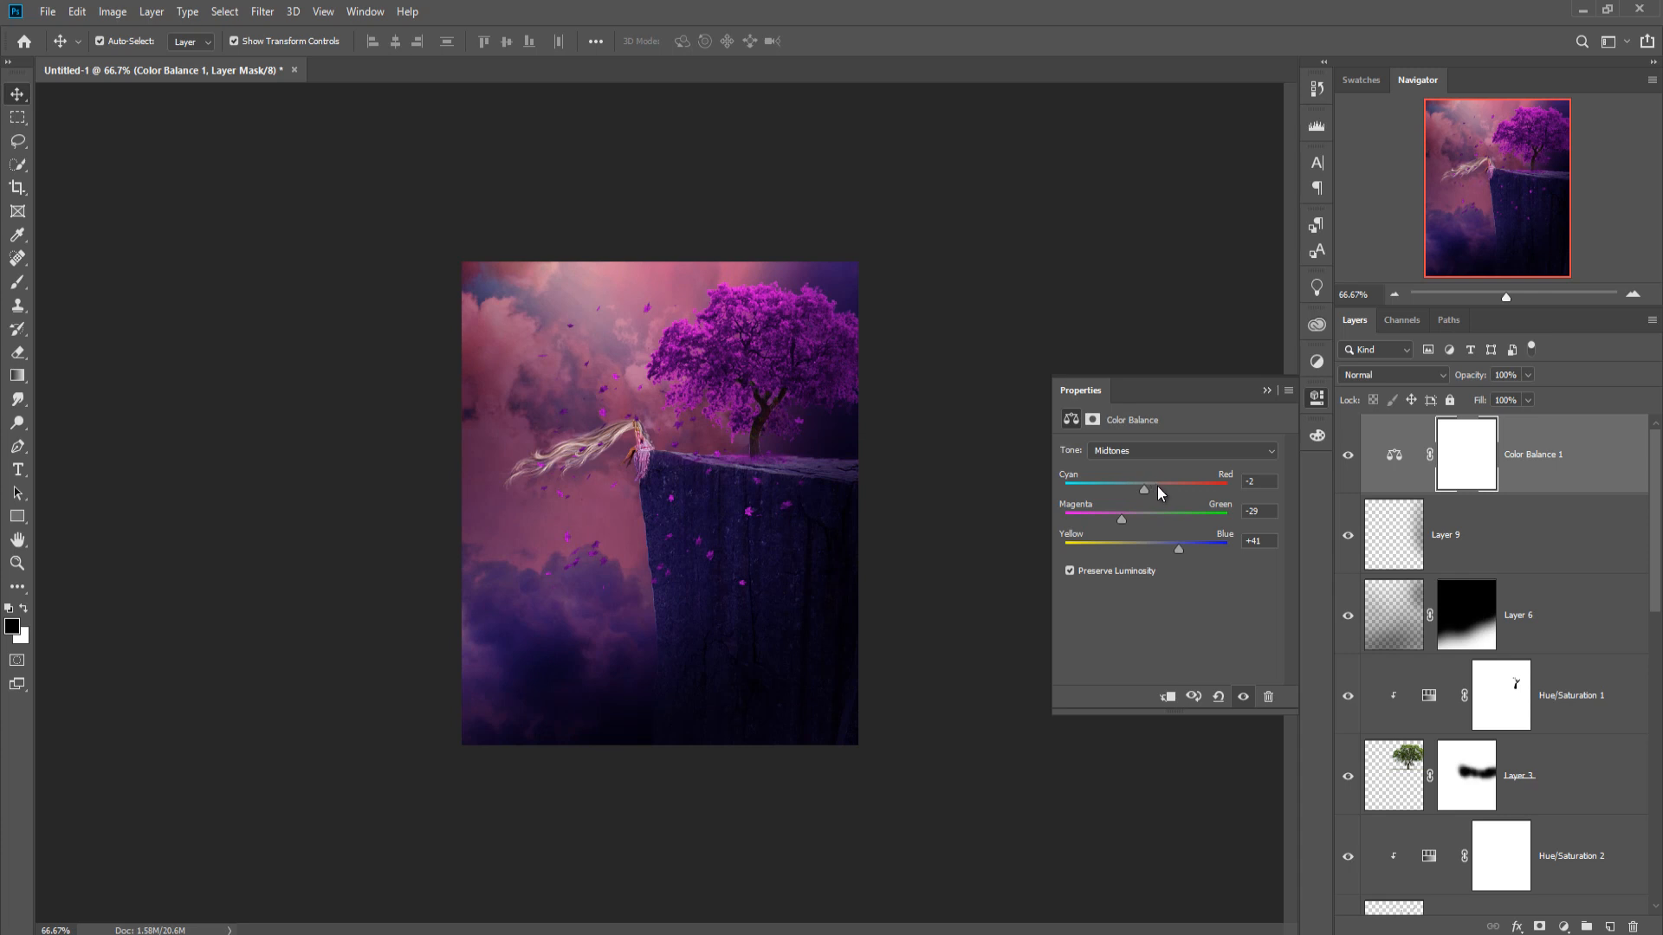
left_click(1267, 391)
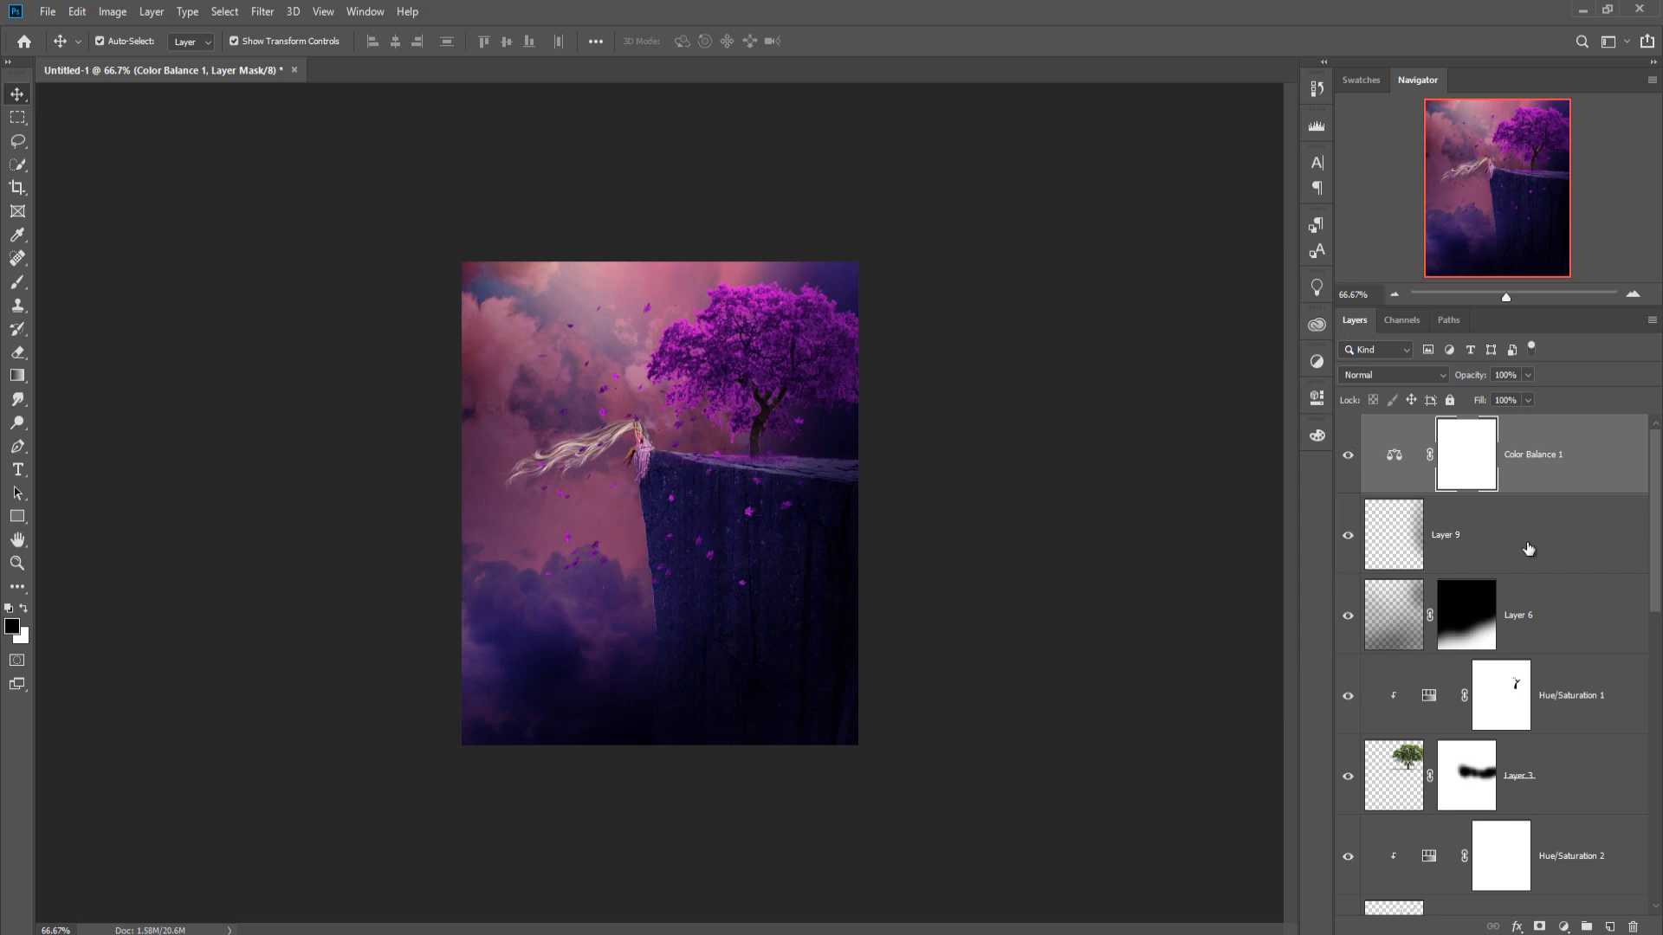
Stamp all visible layers into a new layer above Color Balance 1 and duplicate that merged layer.
left_click(1553, 452)
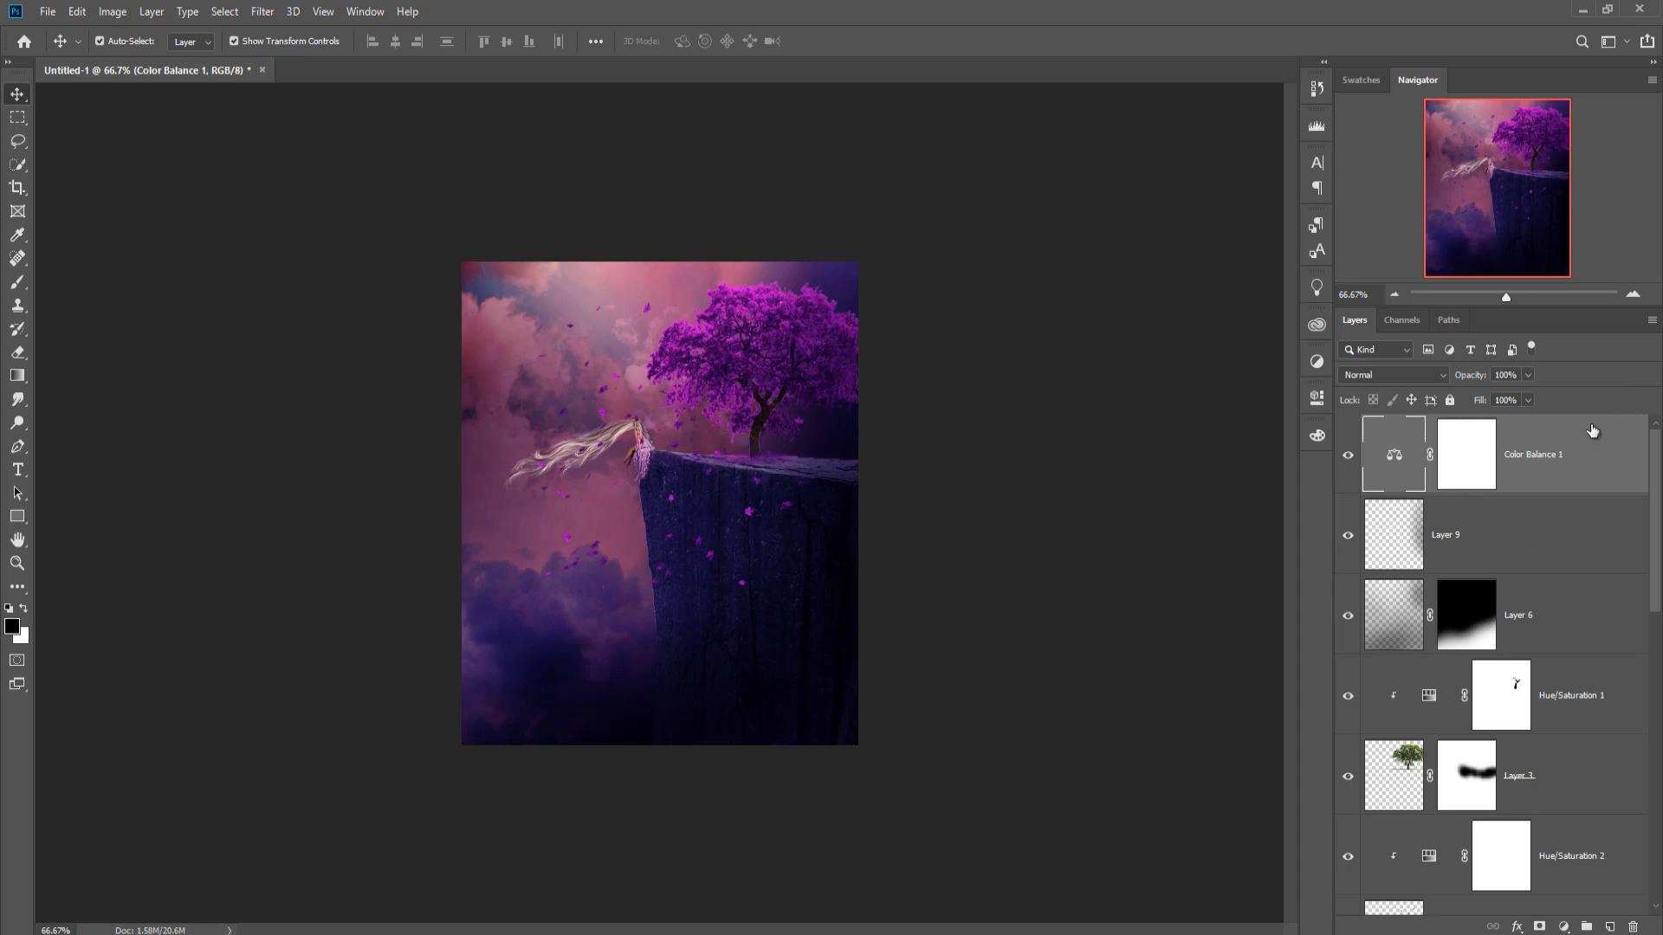
key("shift+ctrl+alt+e")
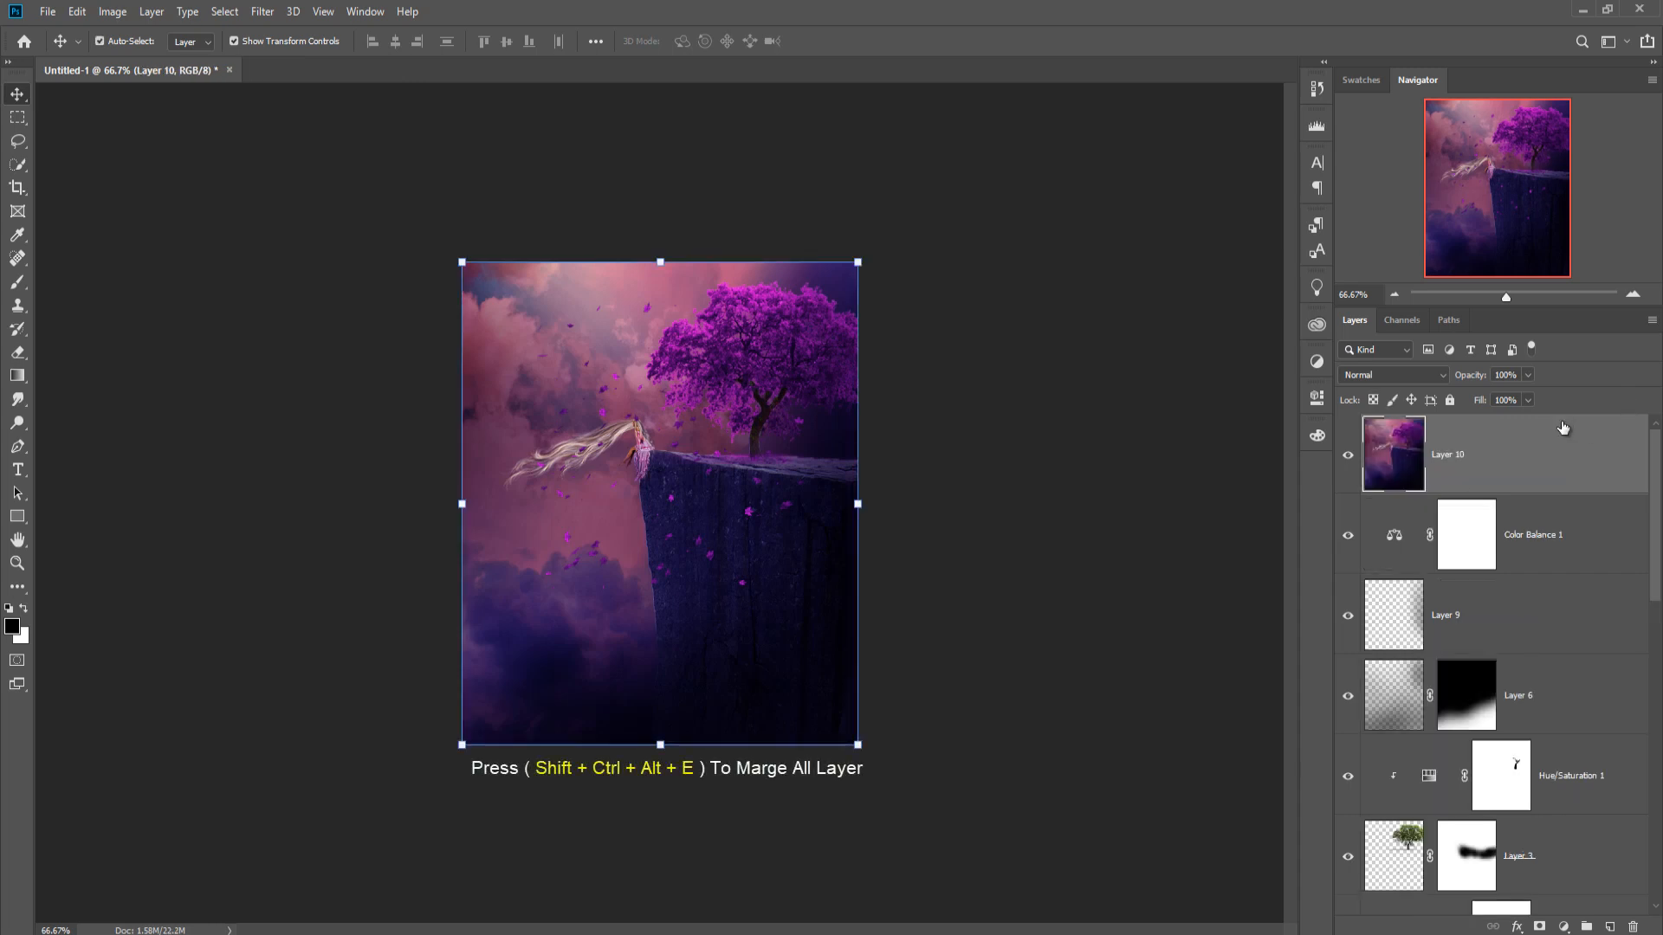
right_click(1531, 432)
left_click(1328, 274)
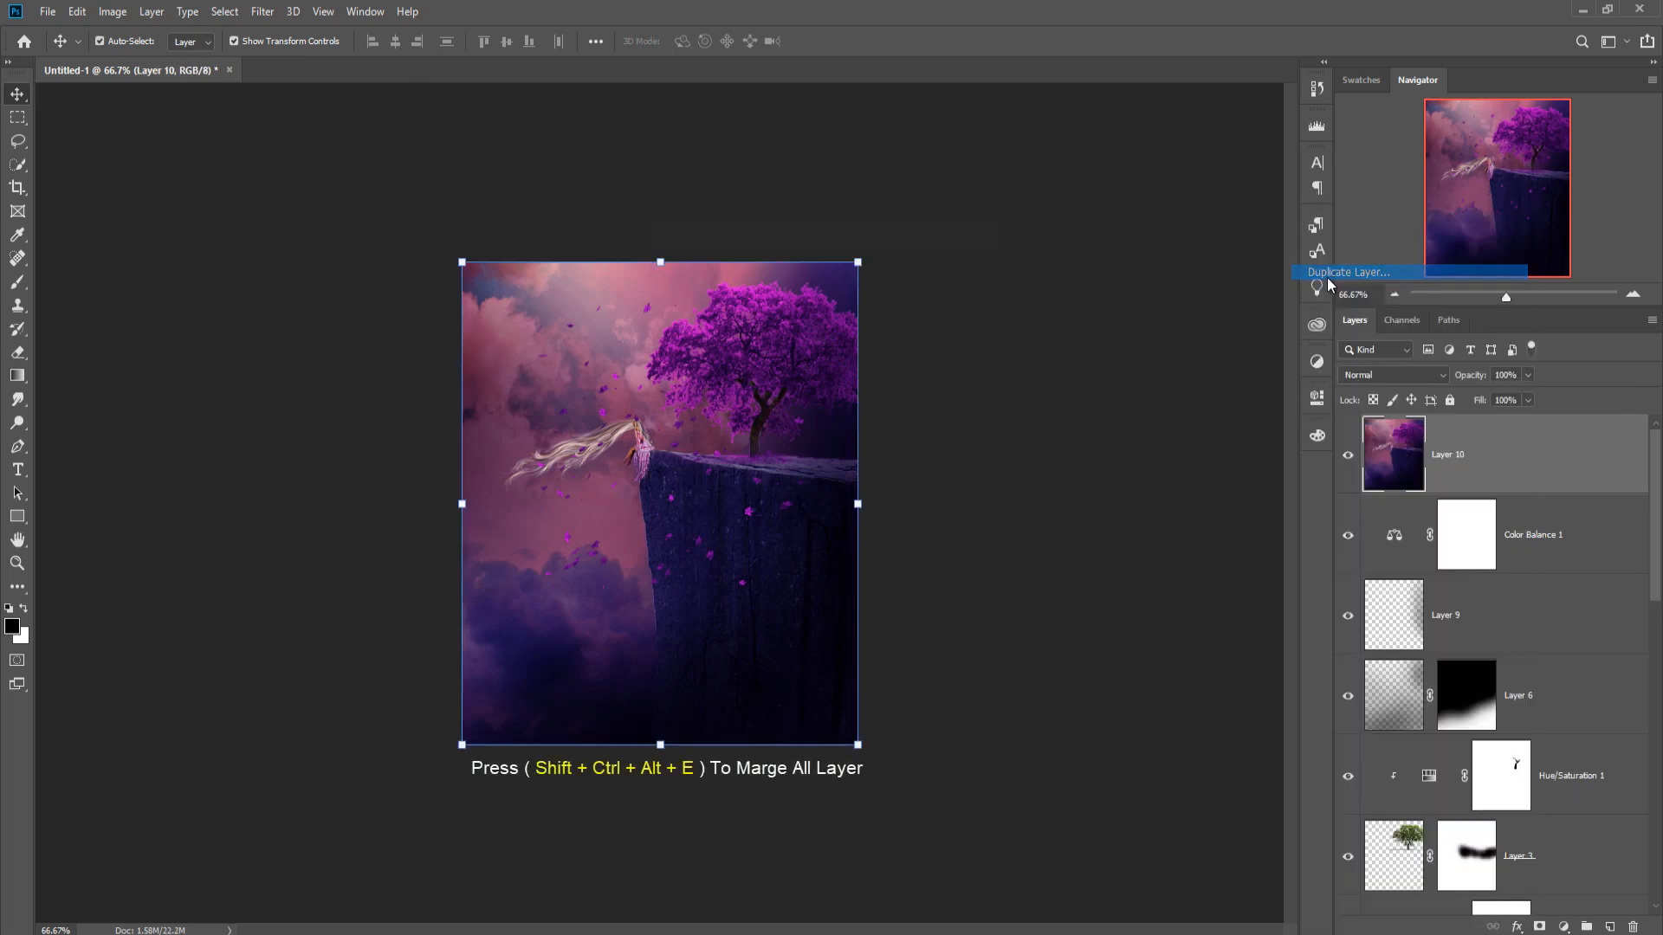
left_click(973, 269)
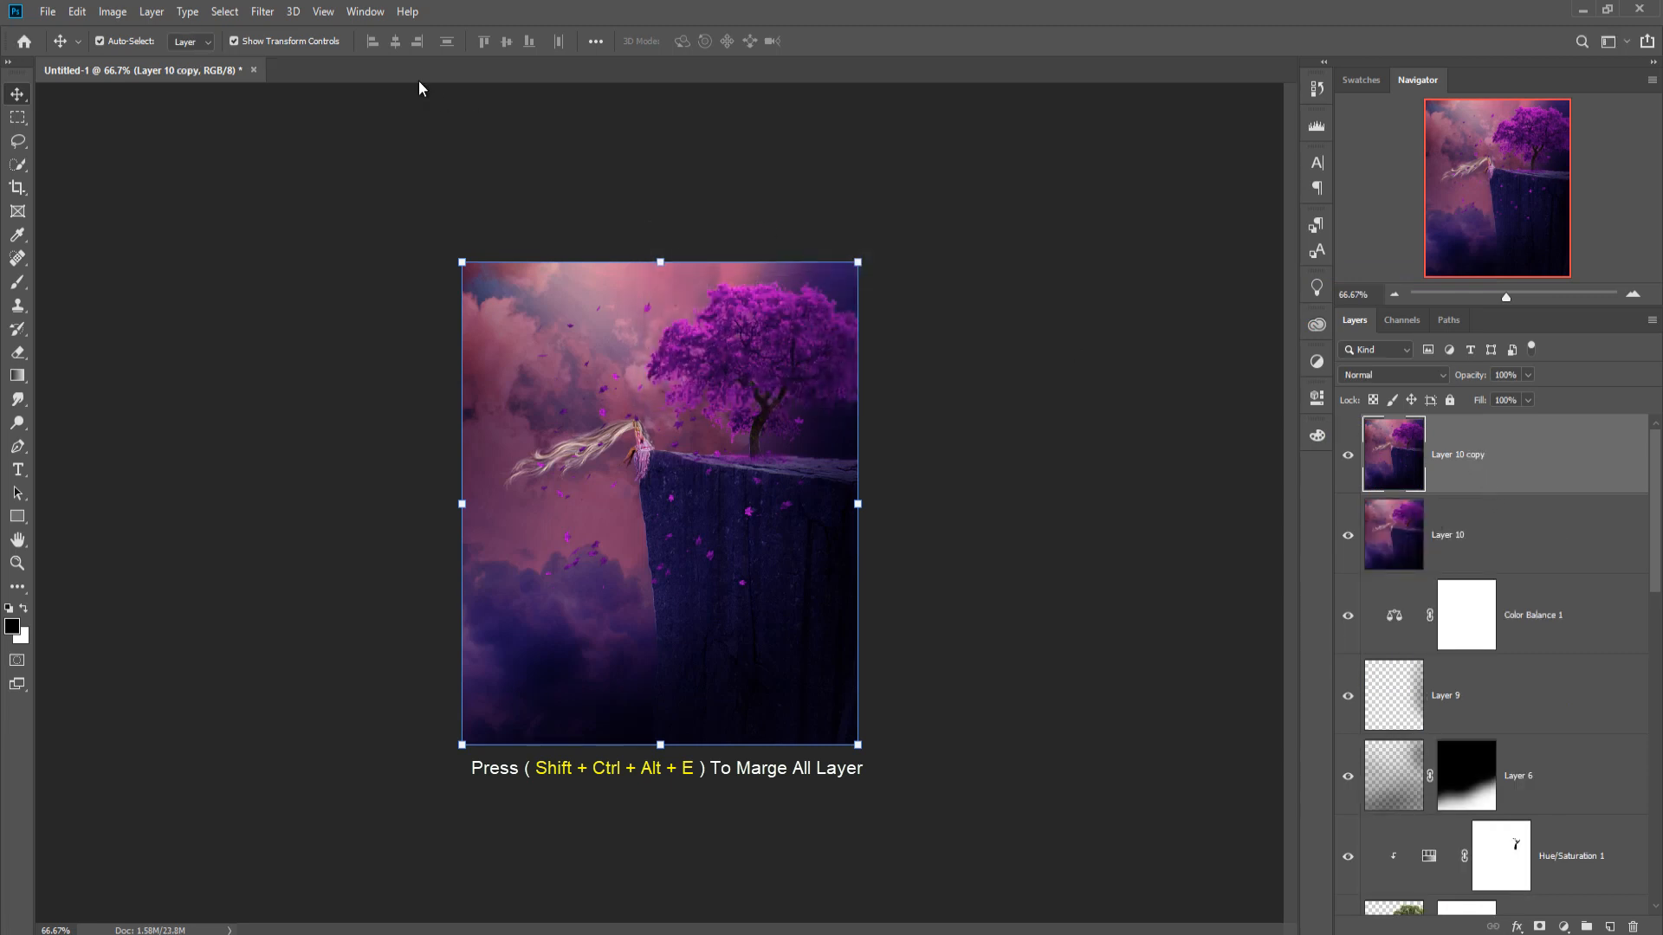
Open the Camera Raw filter on Layer 10 copy and set Highlights to +57 and Whites to +43.
left_click(262, 11)
left_click(288, 121)
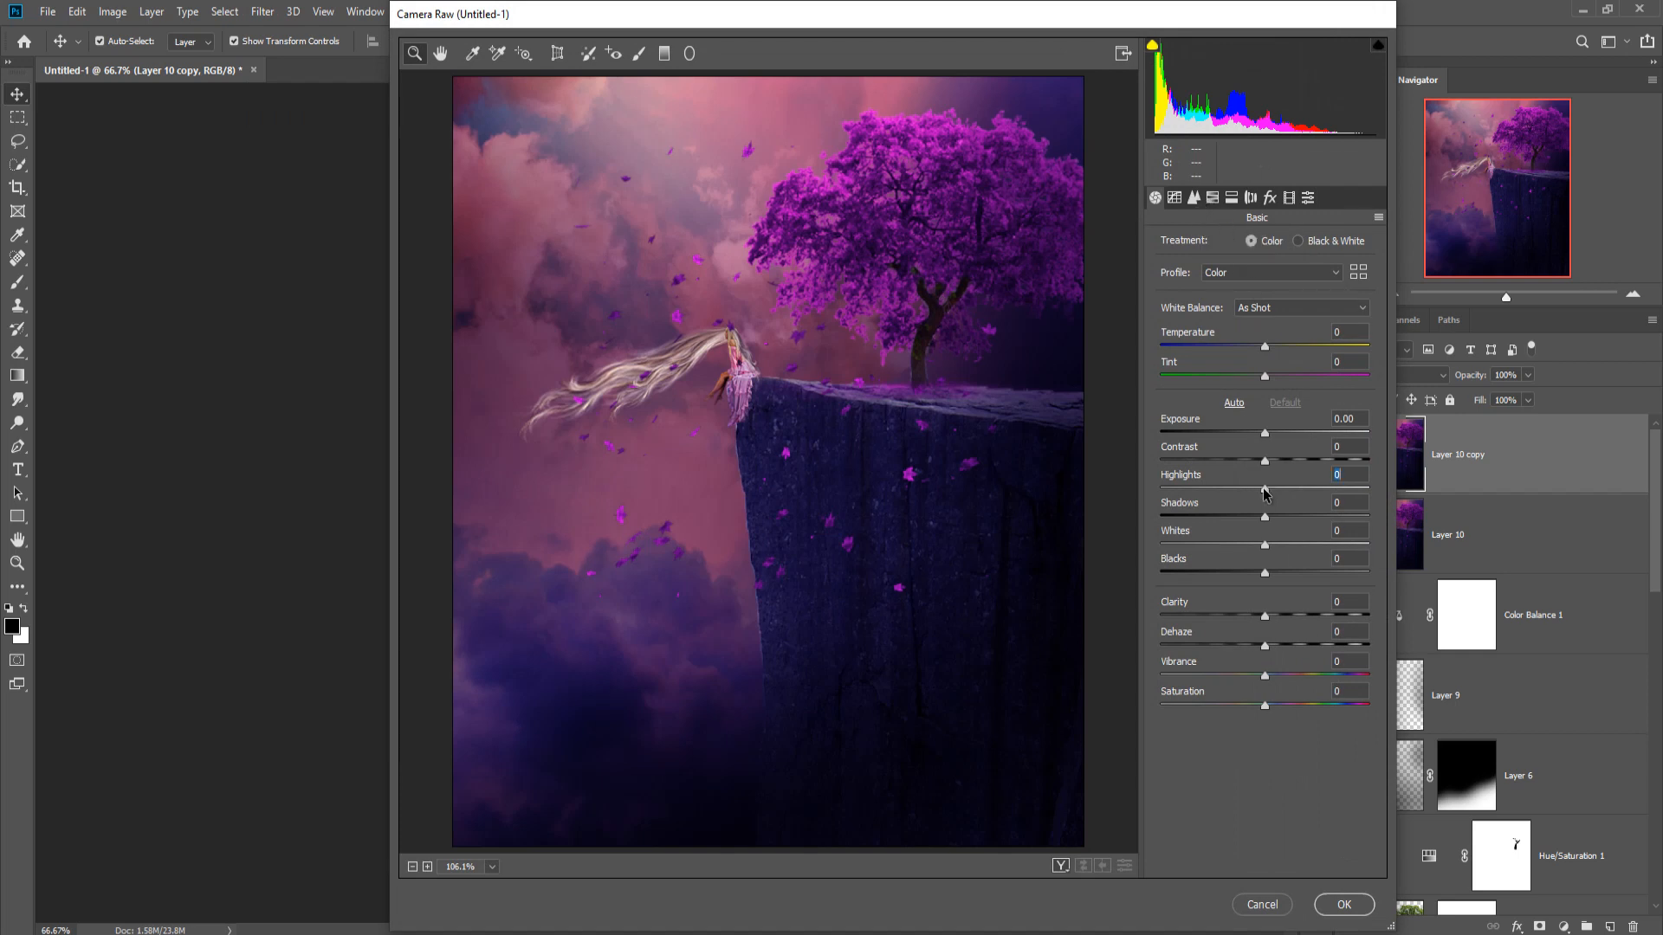
left_click_drag(1268, 493, 1323, 489)
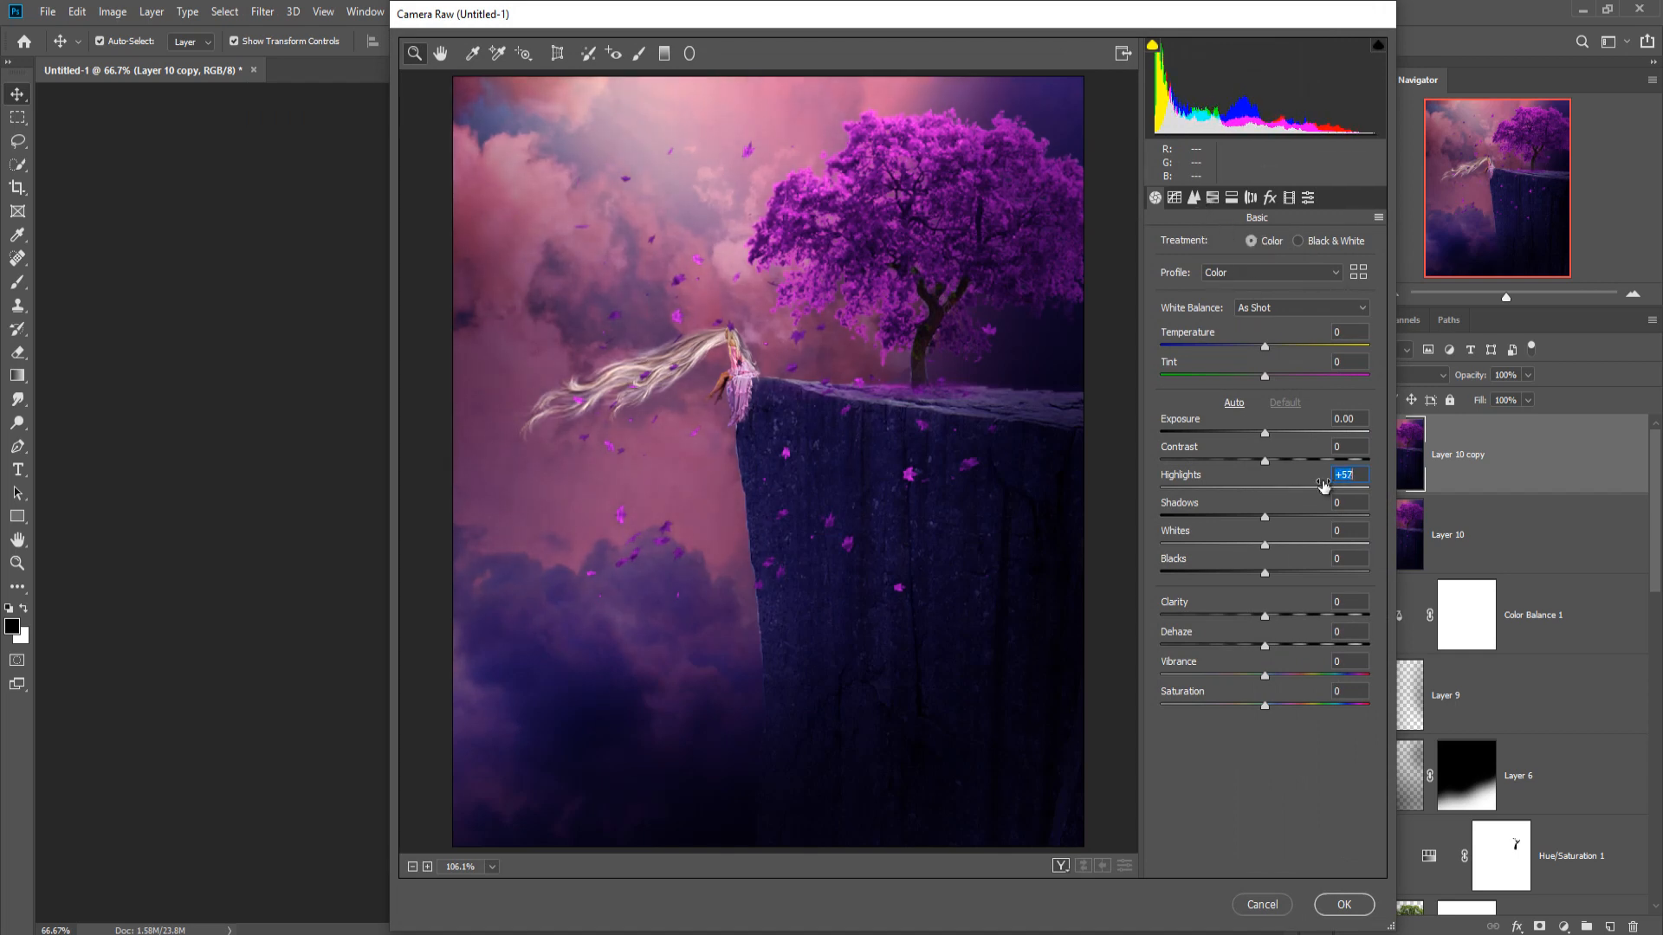
left_click_drag(1266, 546, 1310, 547)
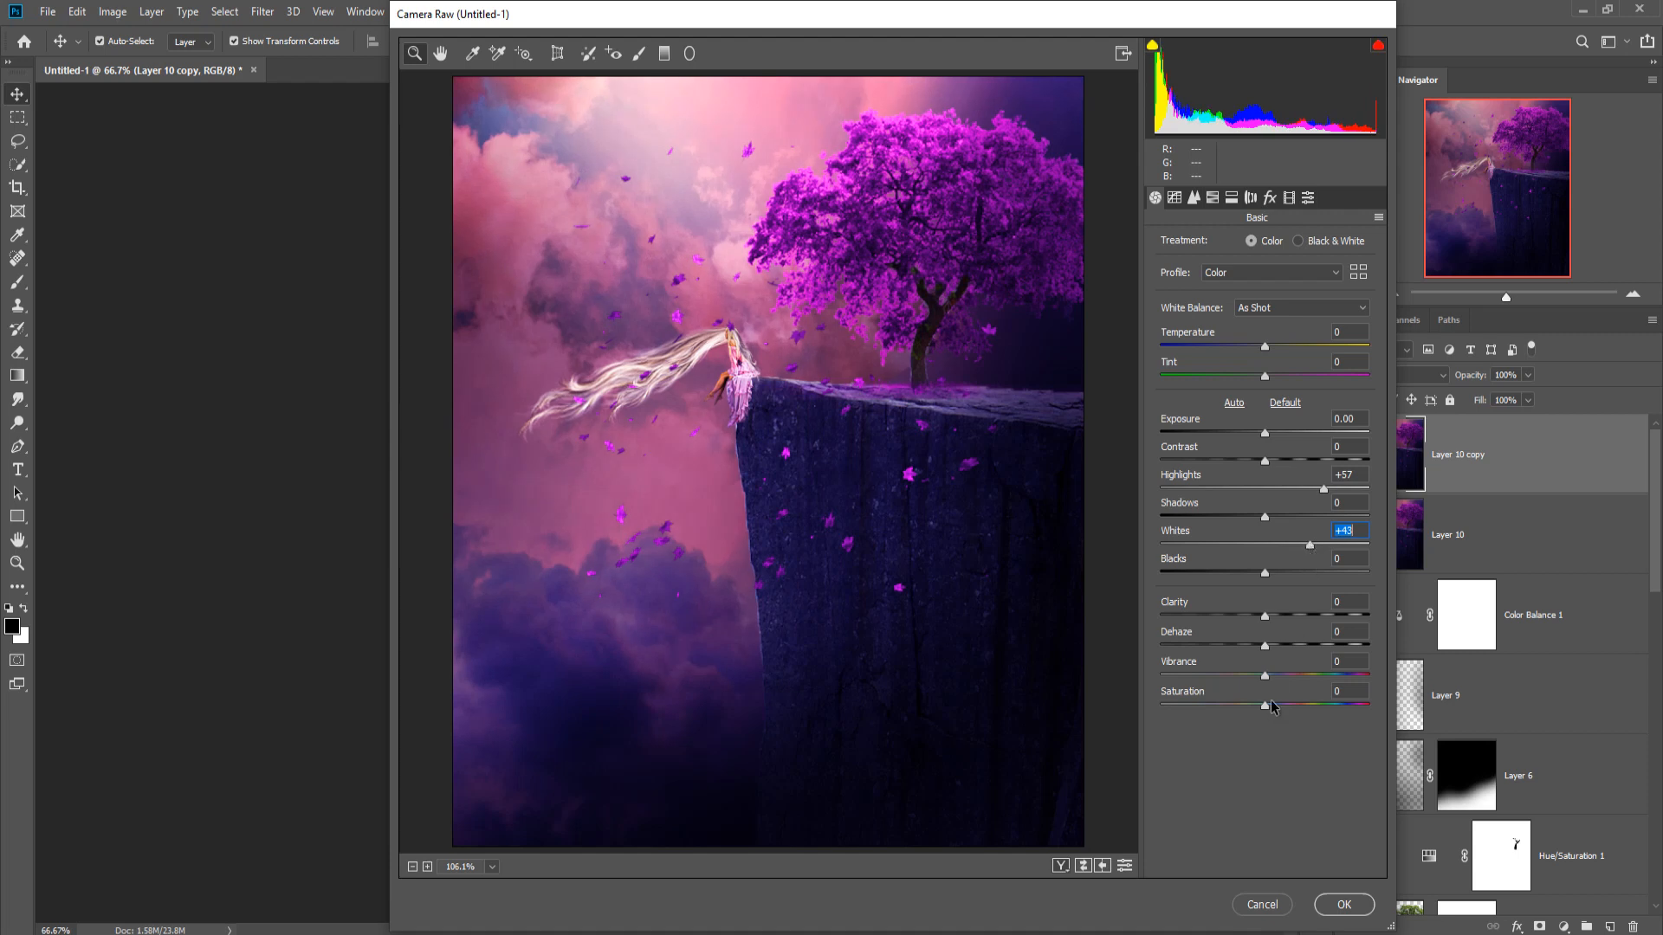
Split-tone the image with highlights at hue 48, saturation 20 and shadows at hue 306, saturation 13.
left_click(1231, 197)
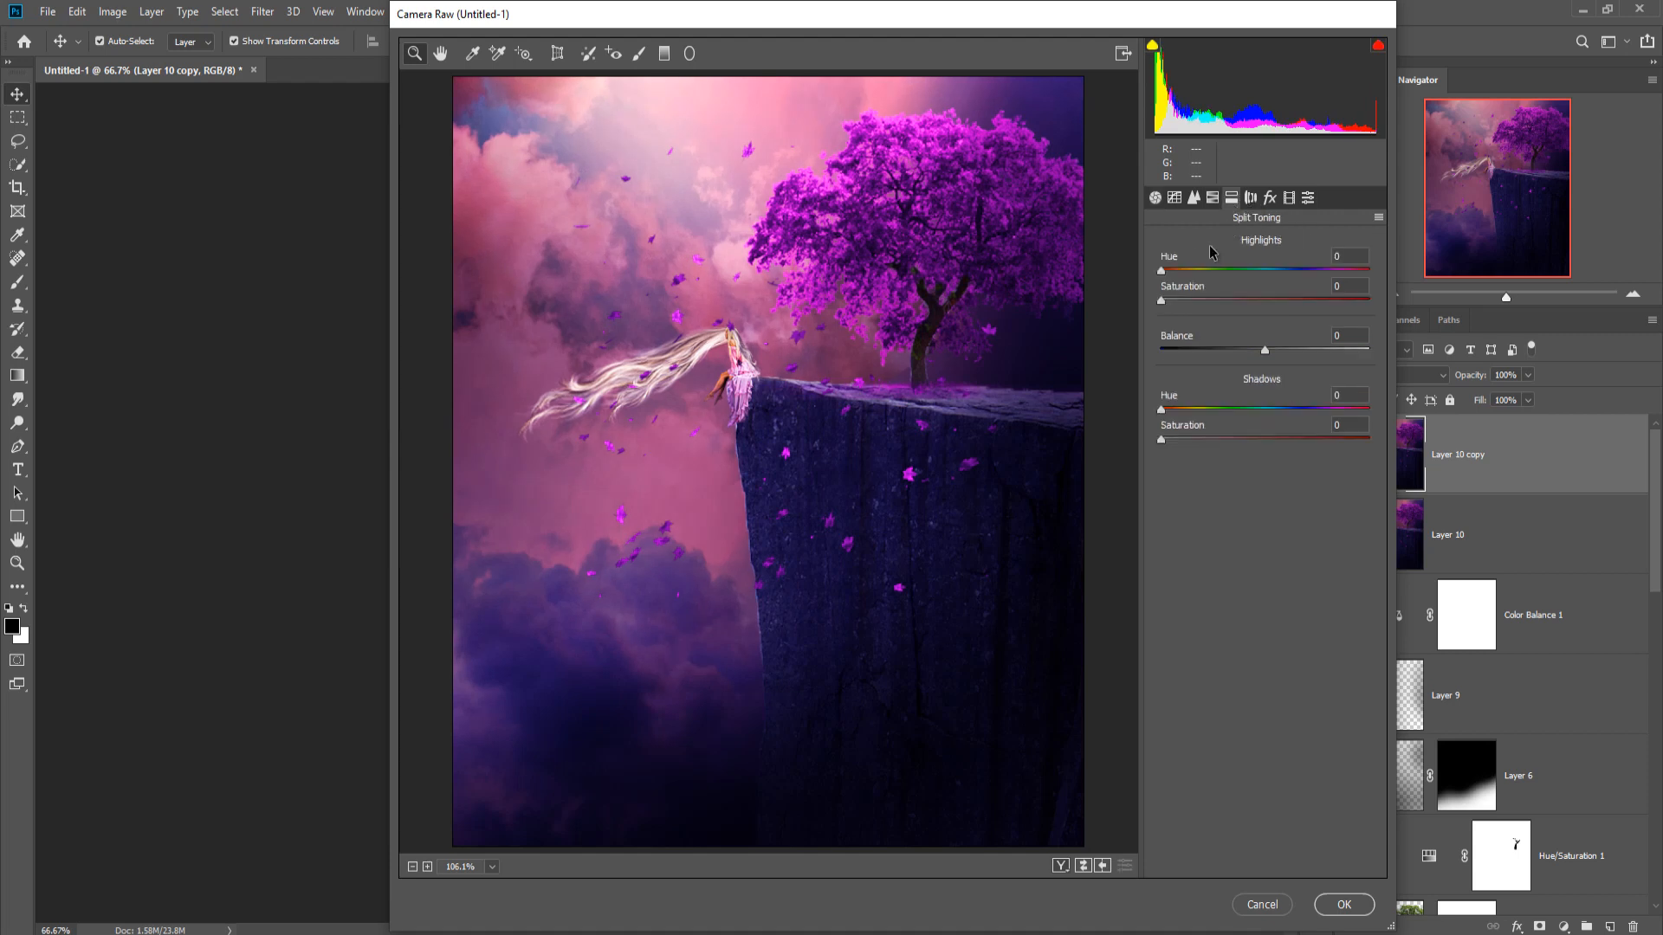
left_click_drag(1169, 272, 1193, 302)
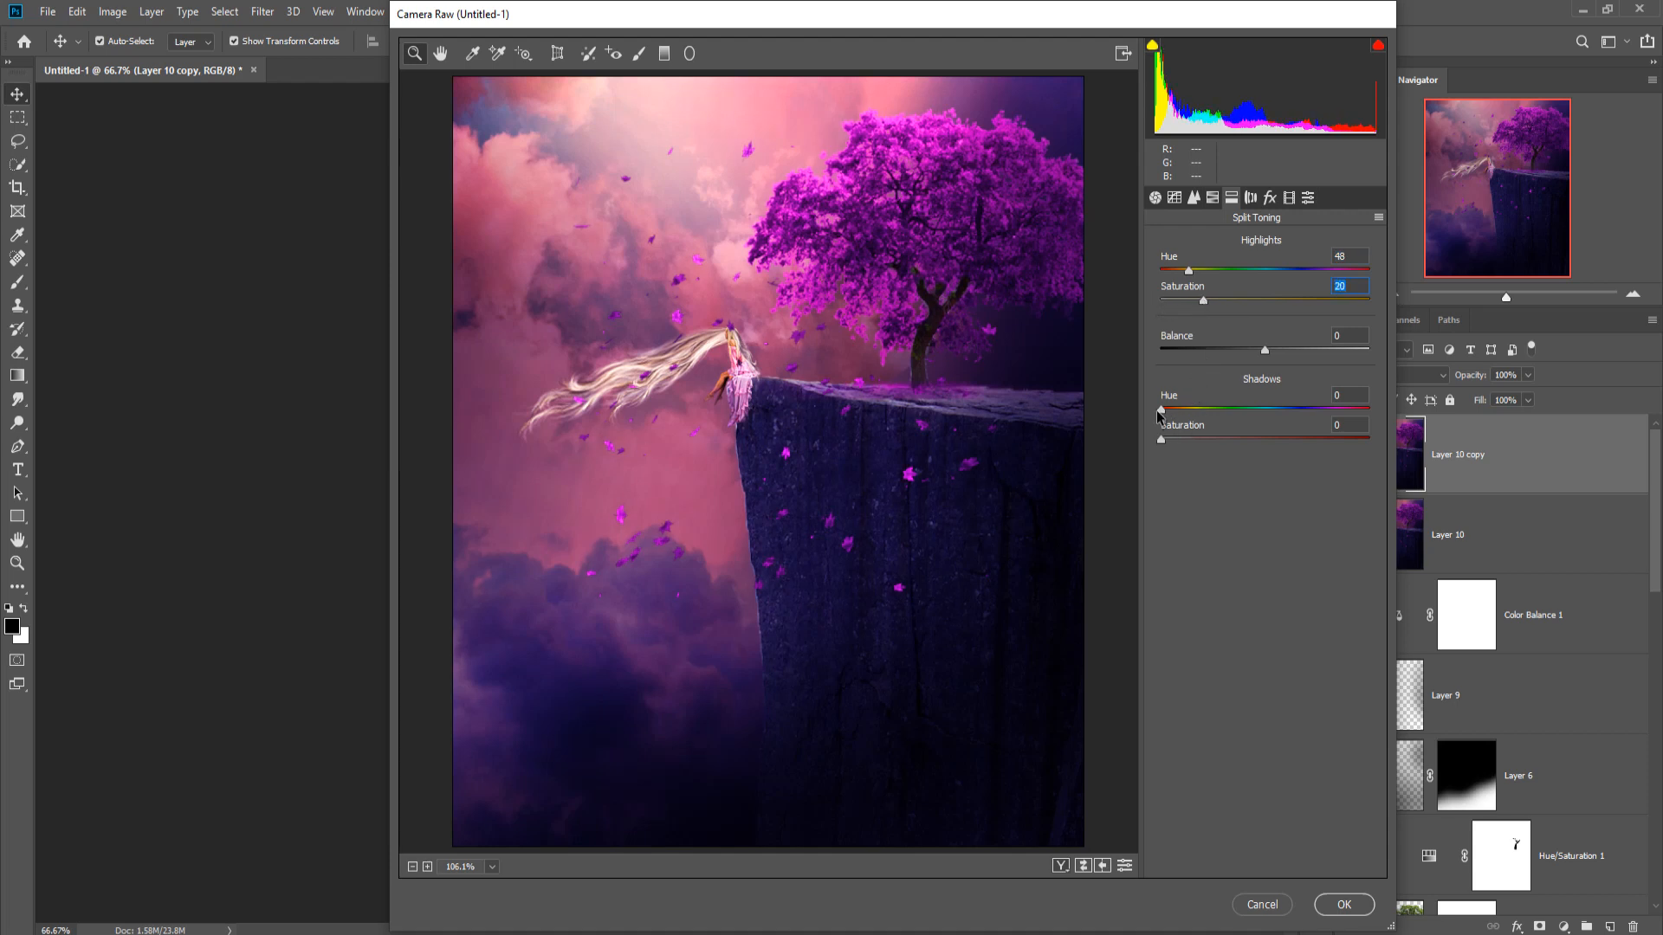
left_click_drag(1157, 416, 1339, 412)
left_click_drag(1163, 442, 1189, 442)
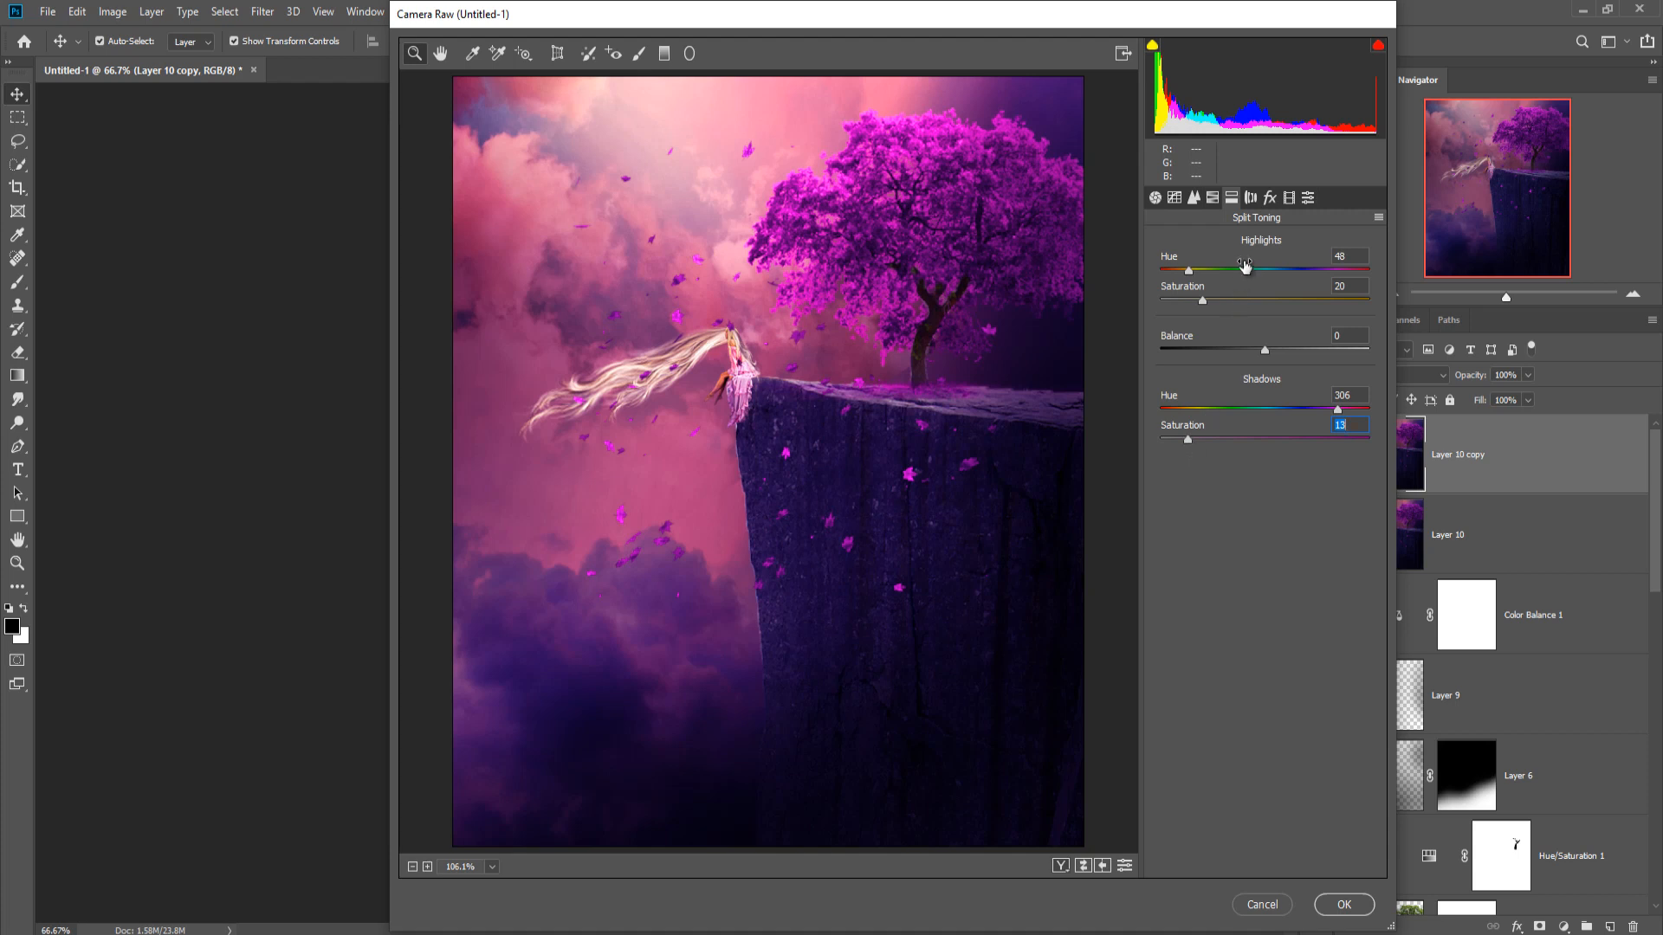
Set the post-crop vignetting amount to -10 and apply the Camera Raw filter.
left_click(1269, 199)
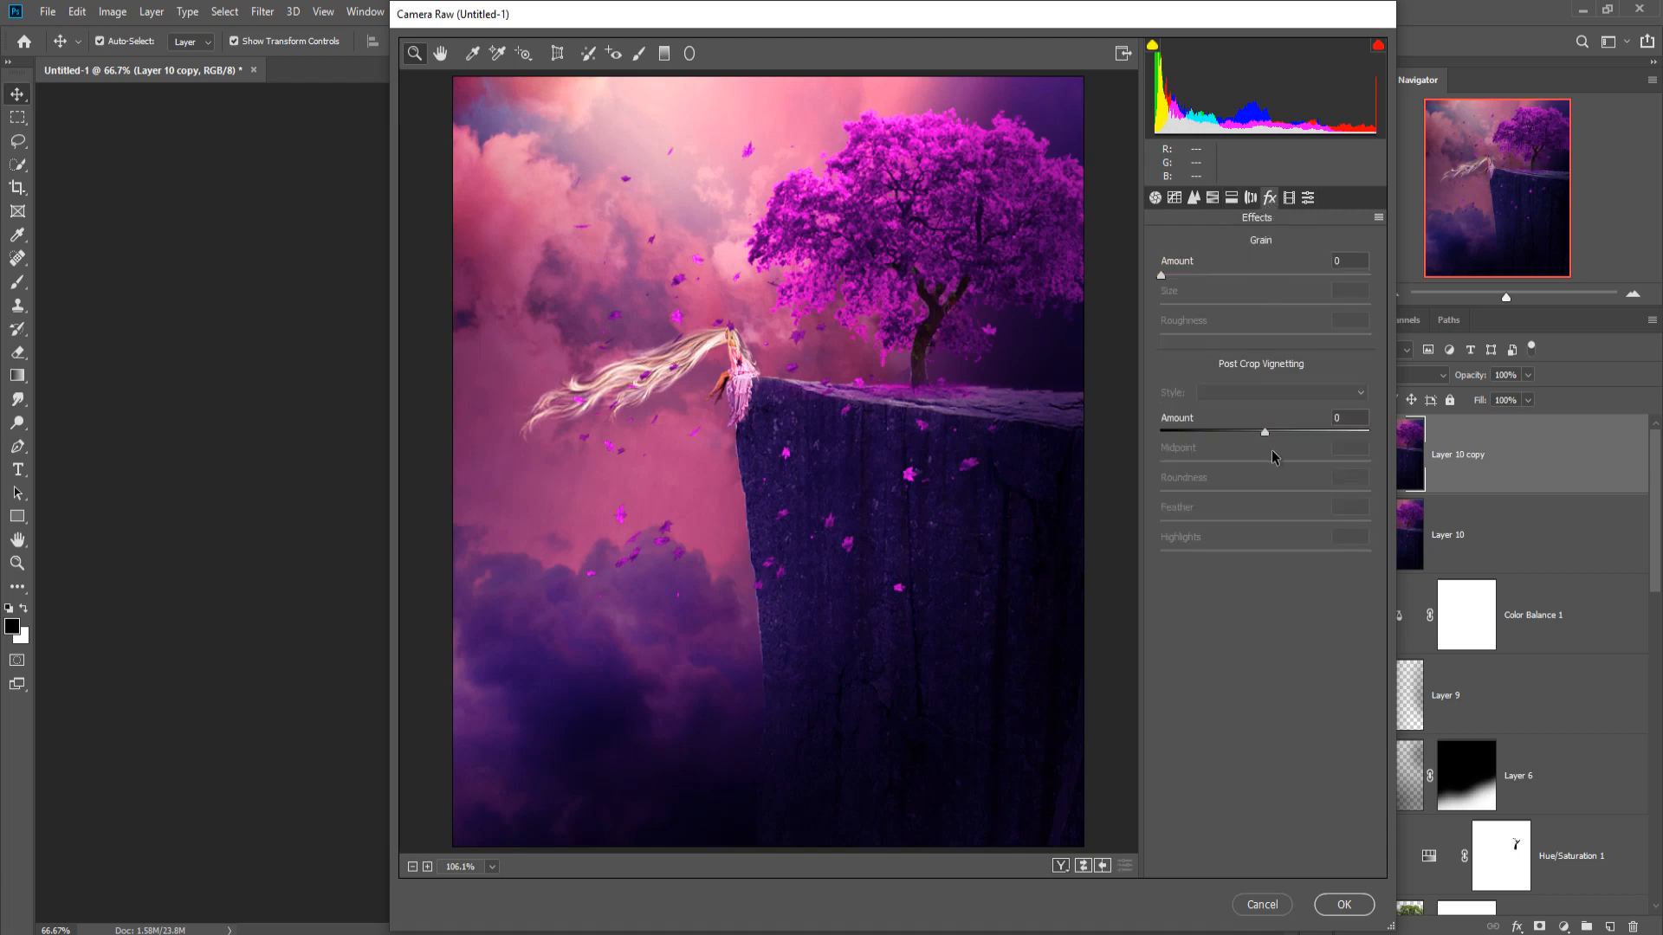
left_click_drag(1266, 437, 1255, 438)
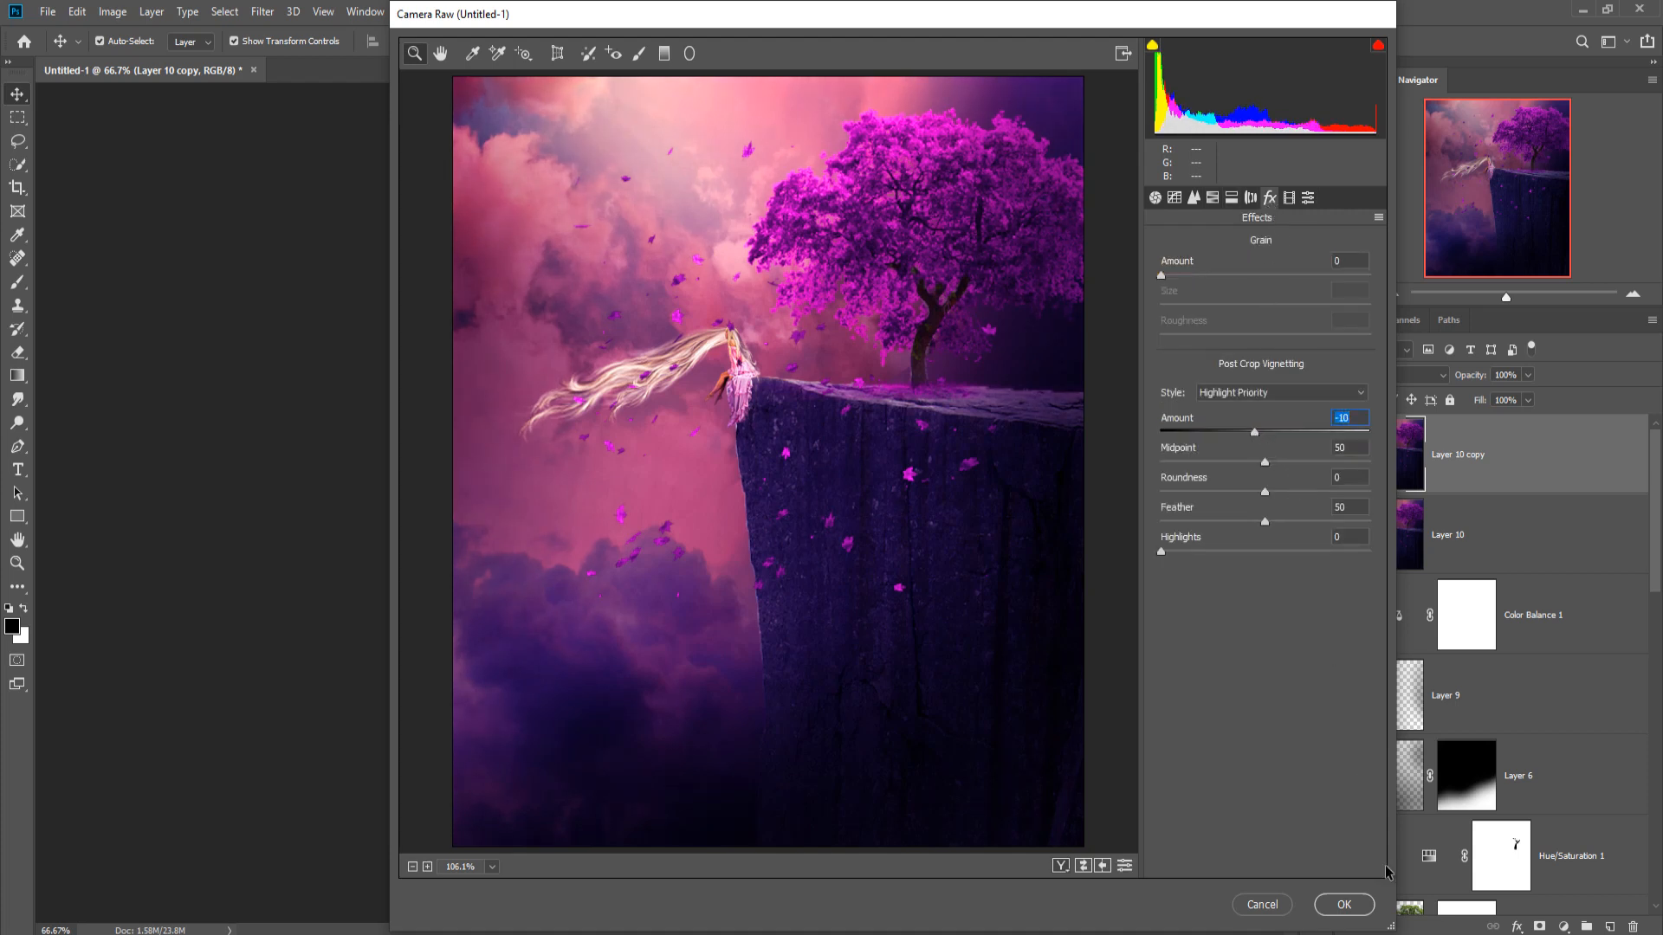
left_click(1348, 905)
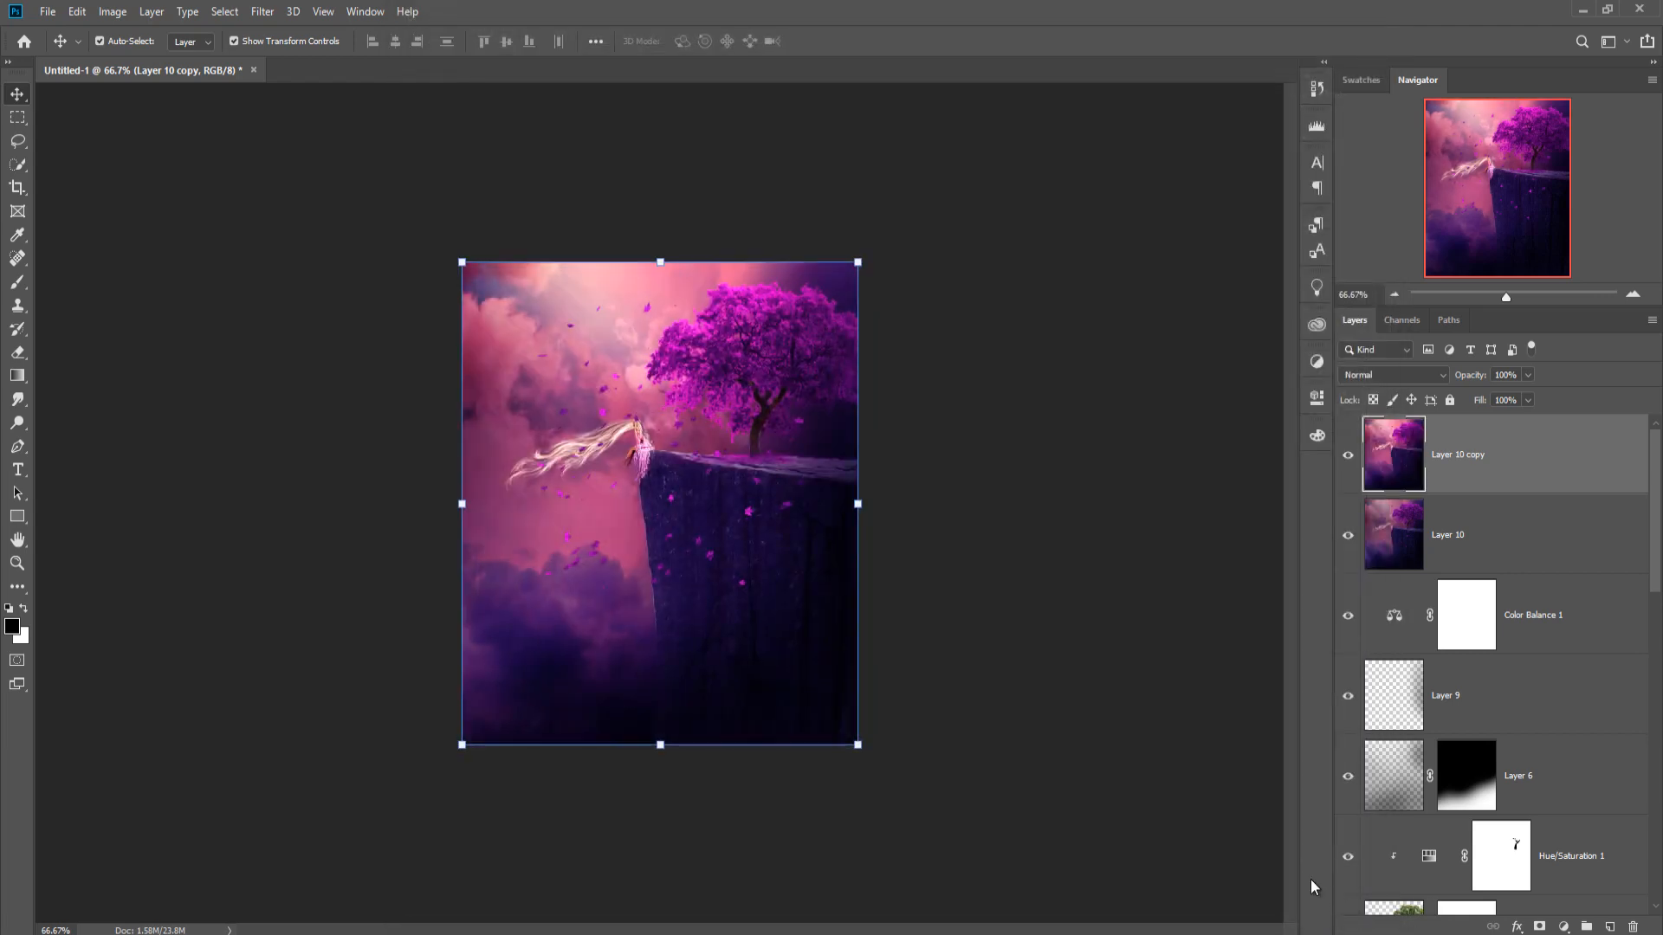
Open the Nik Collection filter Color Efex Pro 4 on Layer 10 copy.
left_click(264, 13)
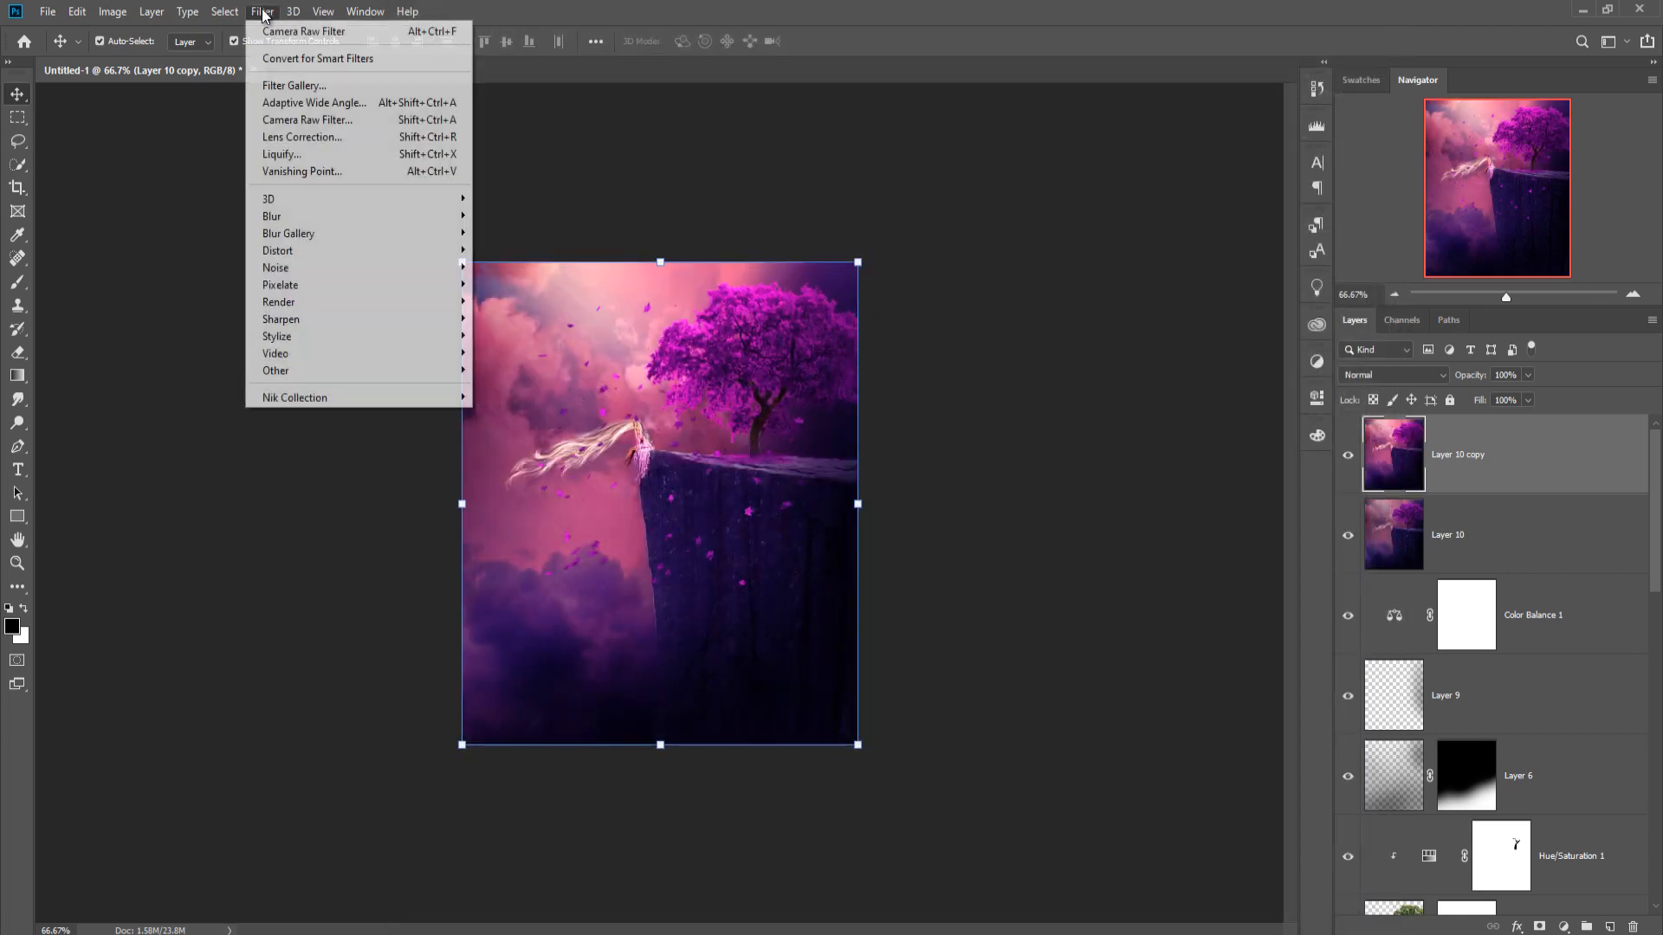
mouse_move(286, 399)
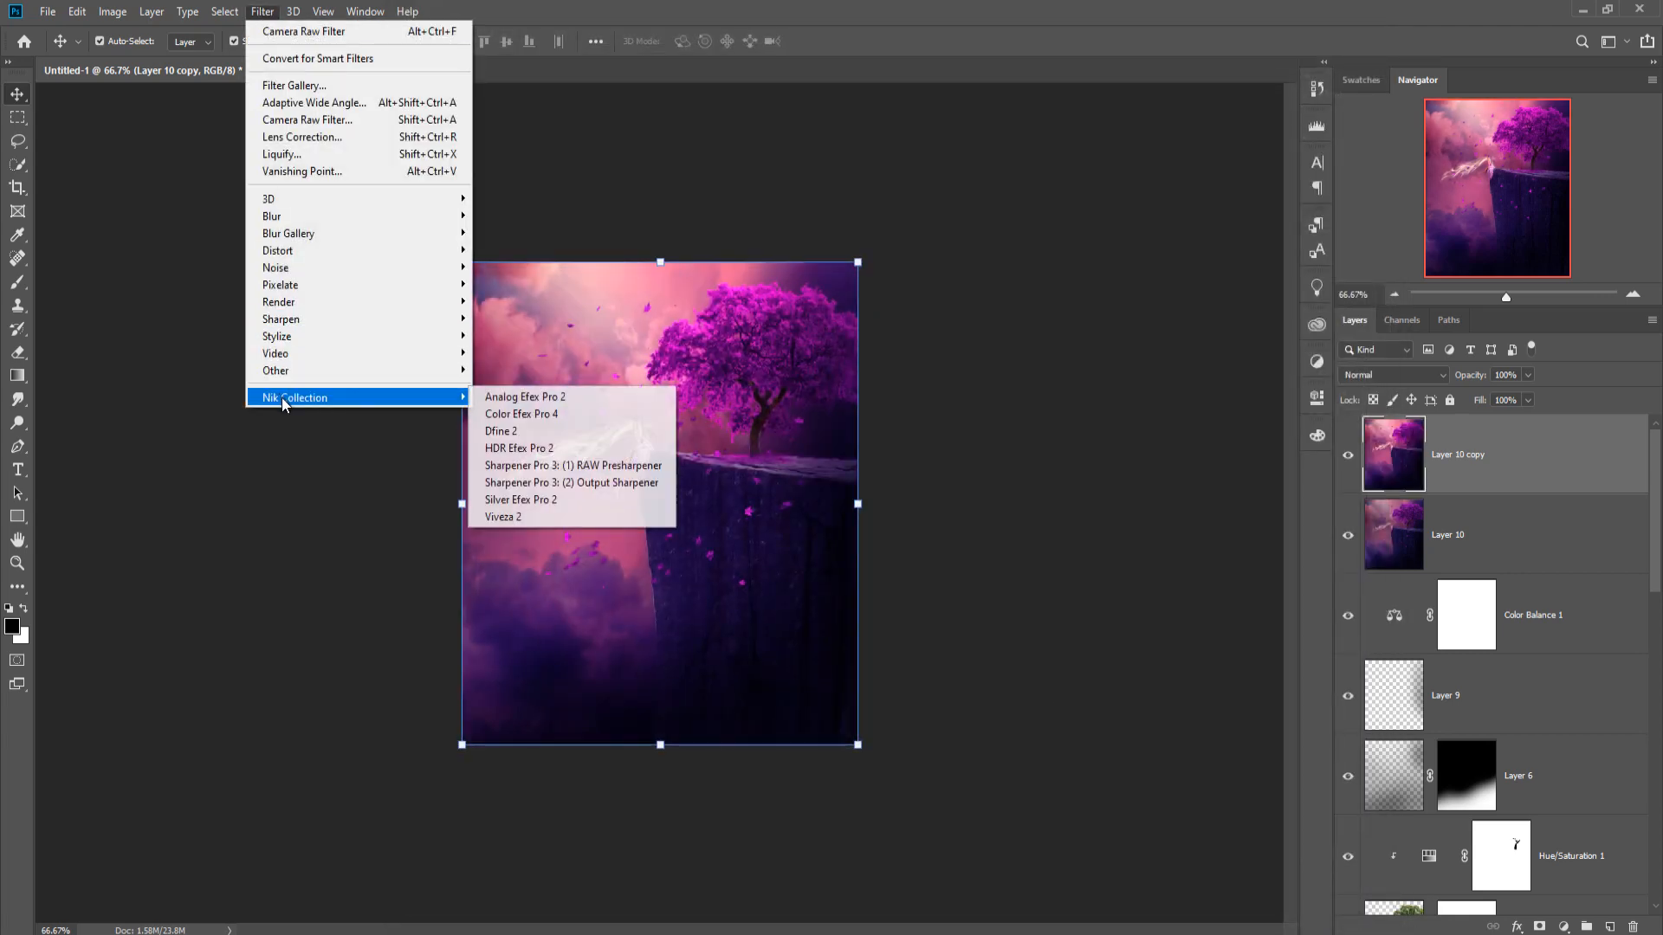
left_click(499, 415)
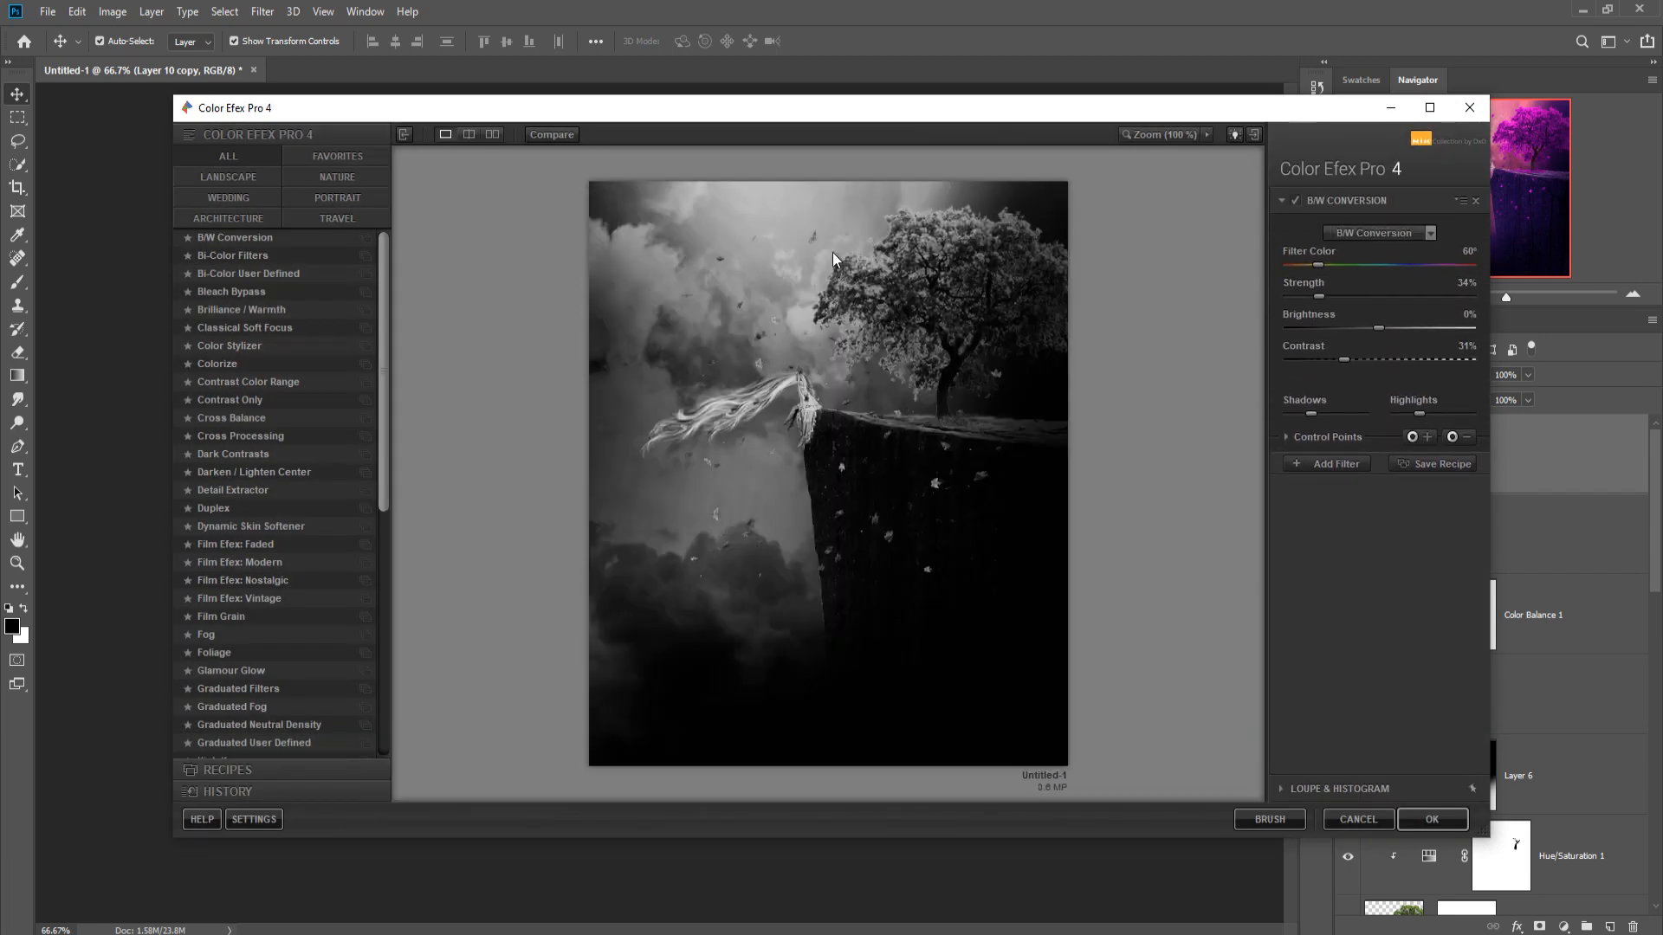
Preview the Bi-Color Filters, Bi-Color User Defined, Bleach Bypass, Brilliance / Warmth and Cross Balance filters on the image.
left_click(237, 256)
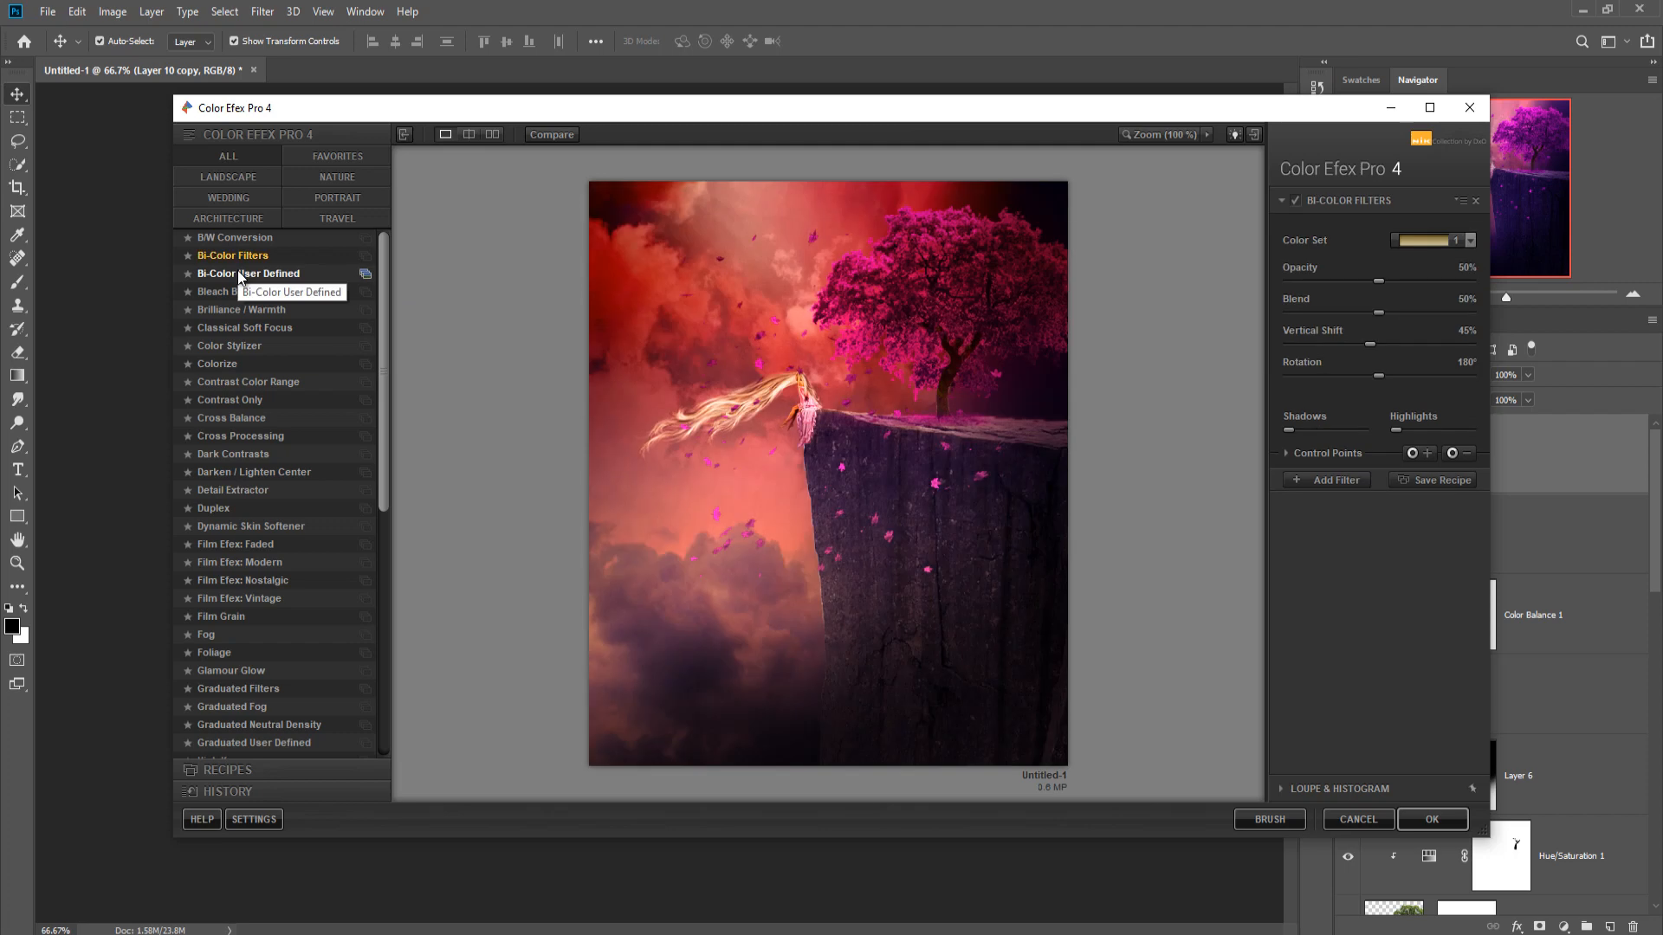
left_click(237, 272)
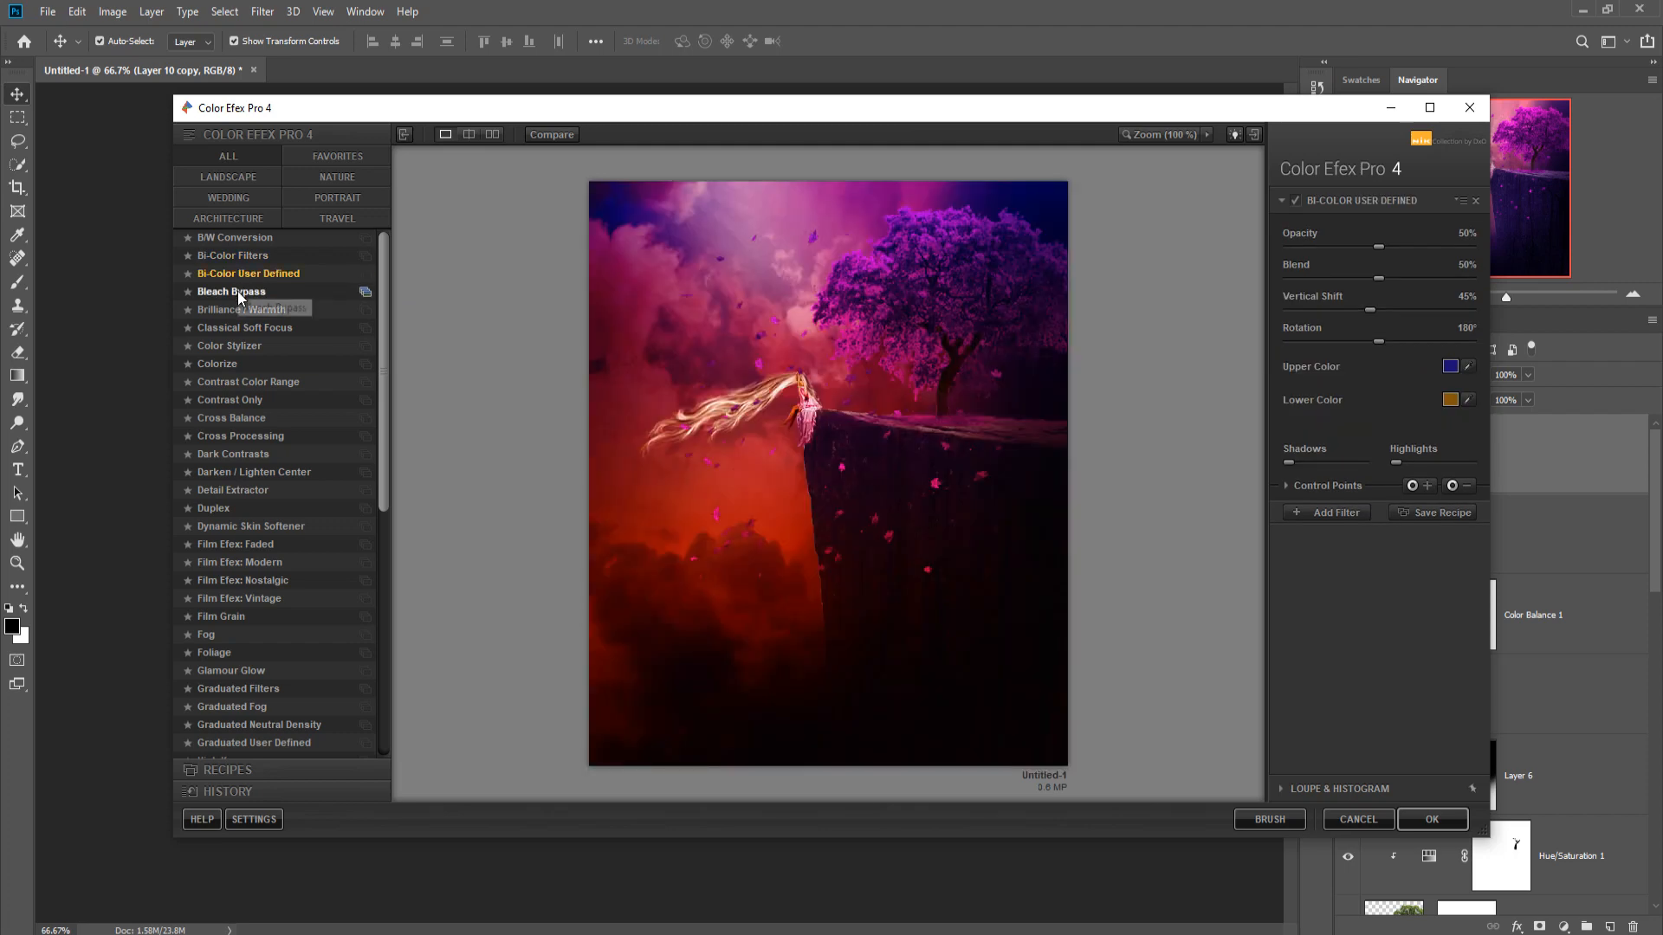
left_click(237, 291)
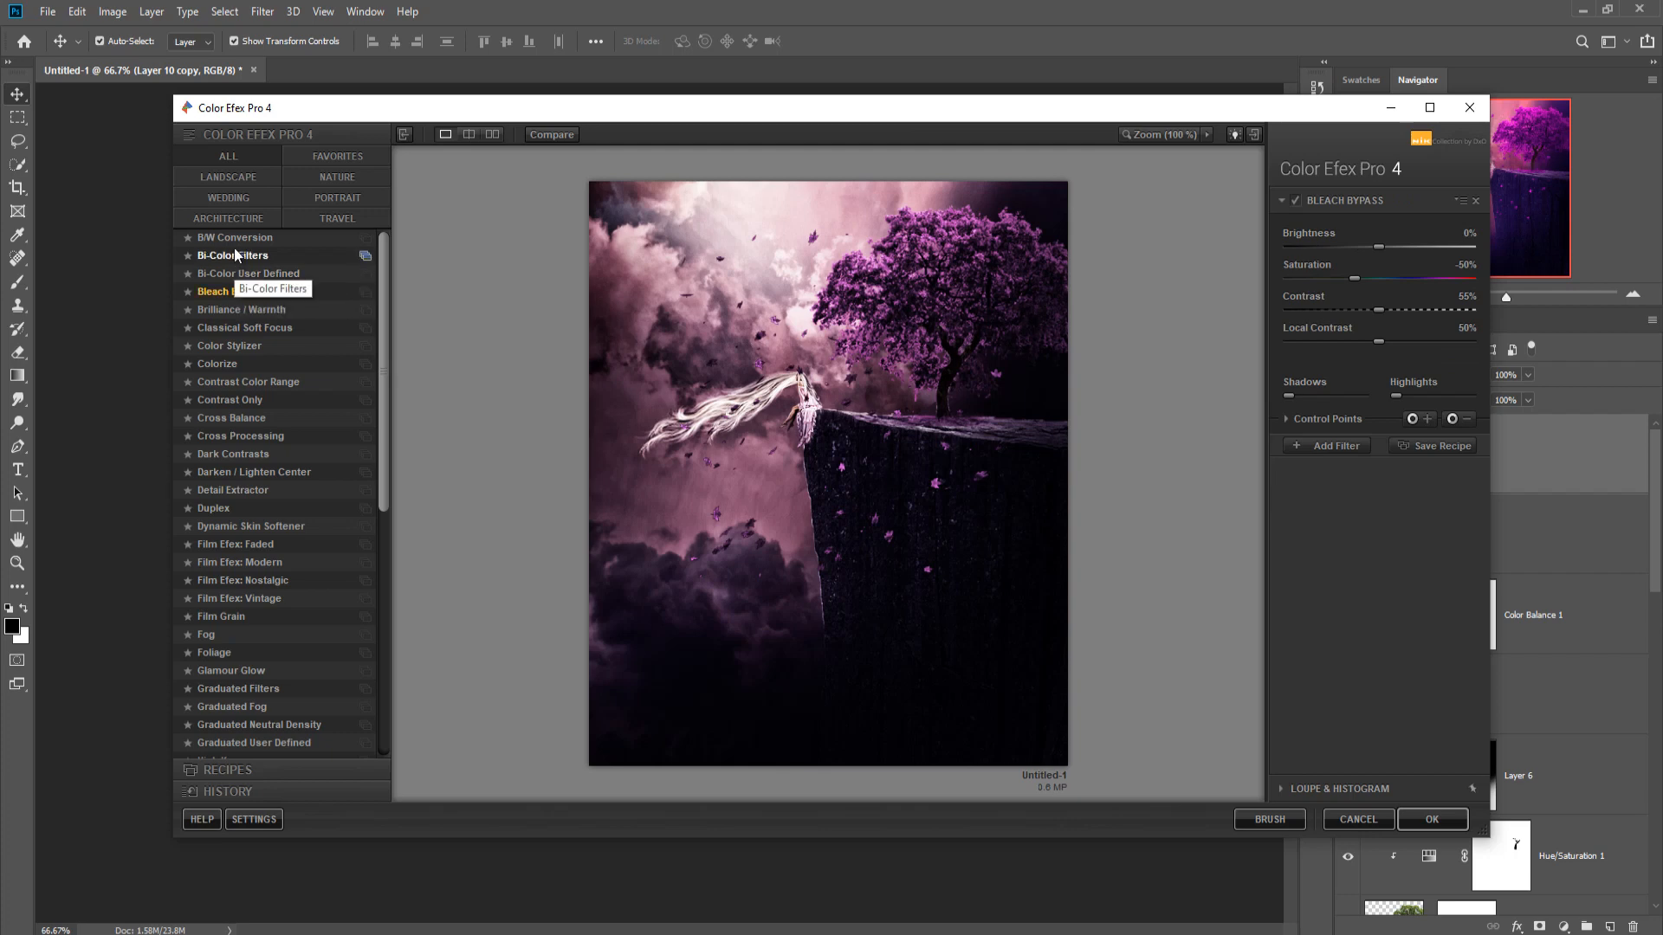
left_click(233, 237)
left_click(235, 253)
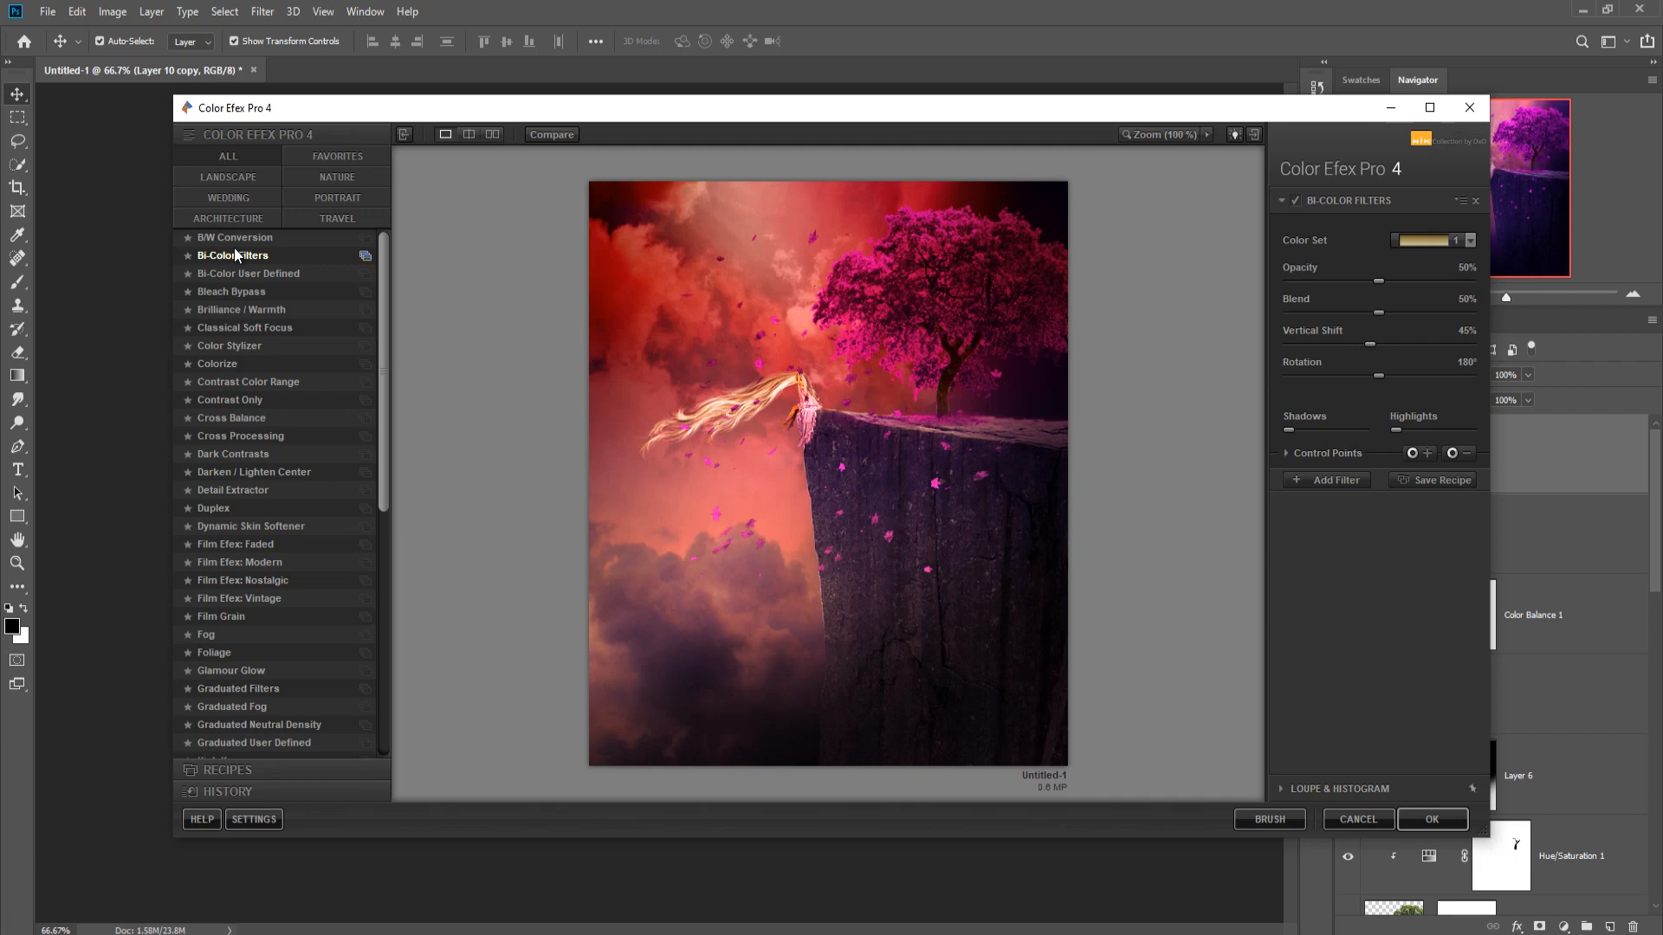
left_click(230, 272)
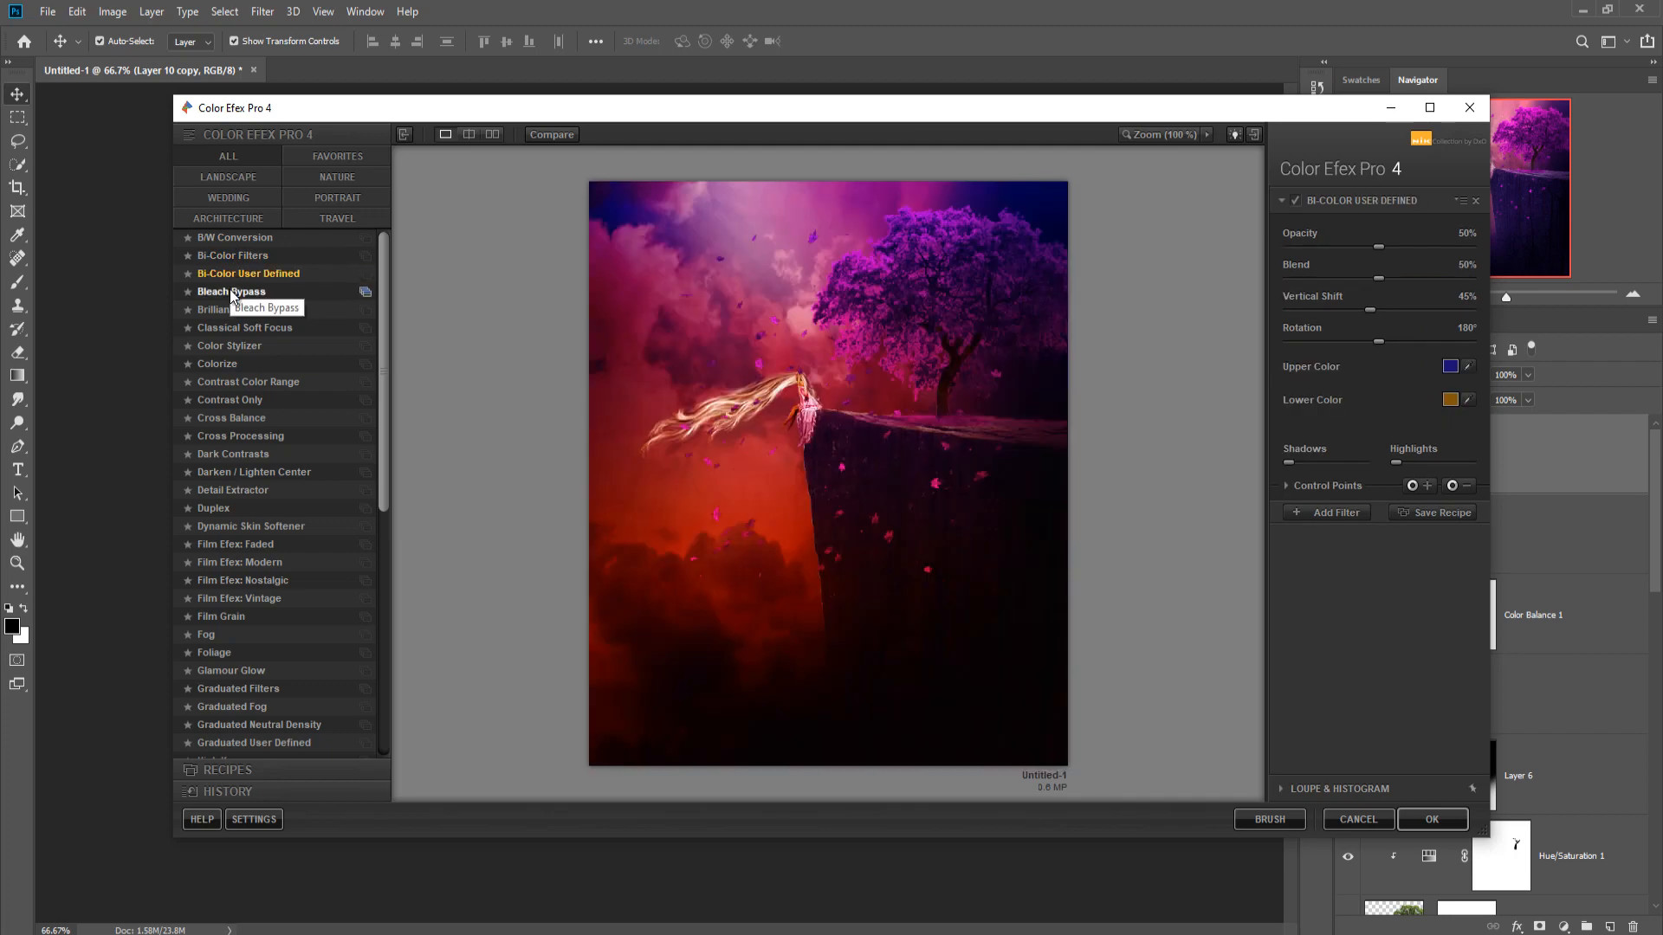
left_click(230, 290)
left_click(230, 314)
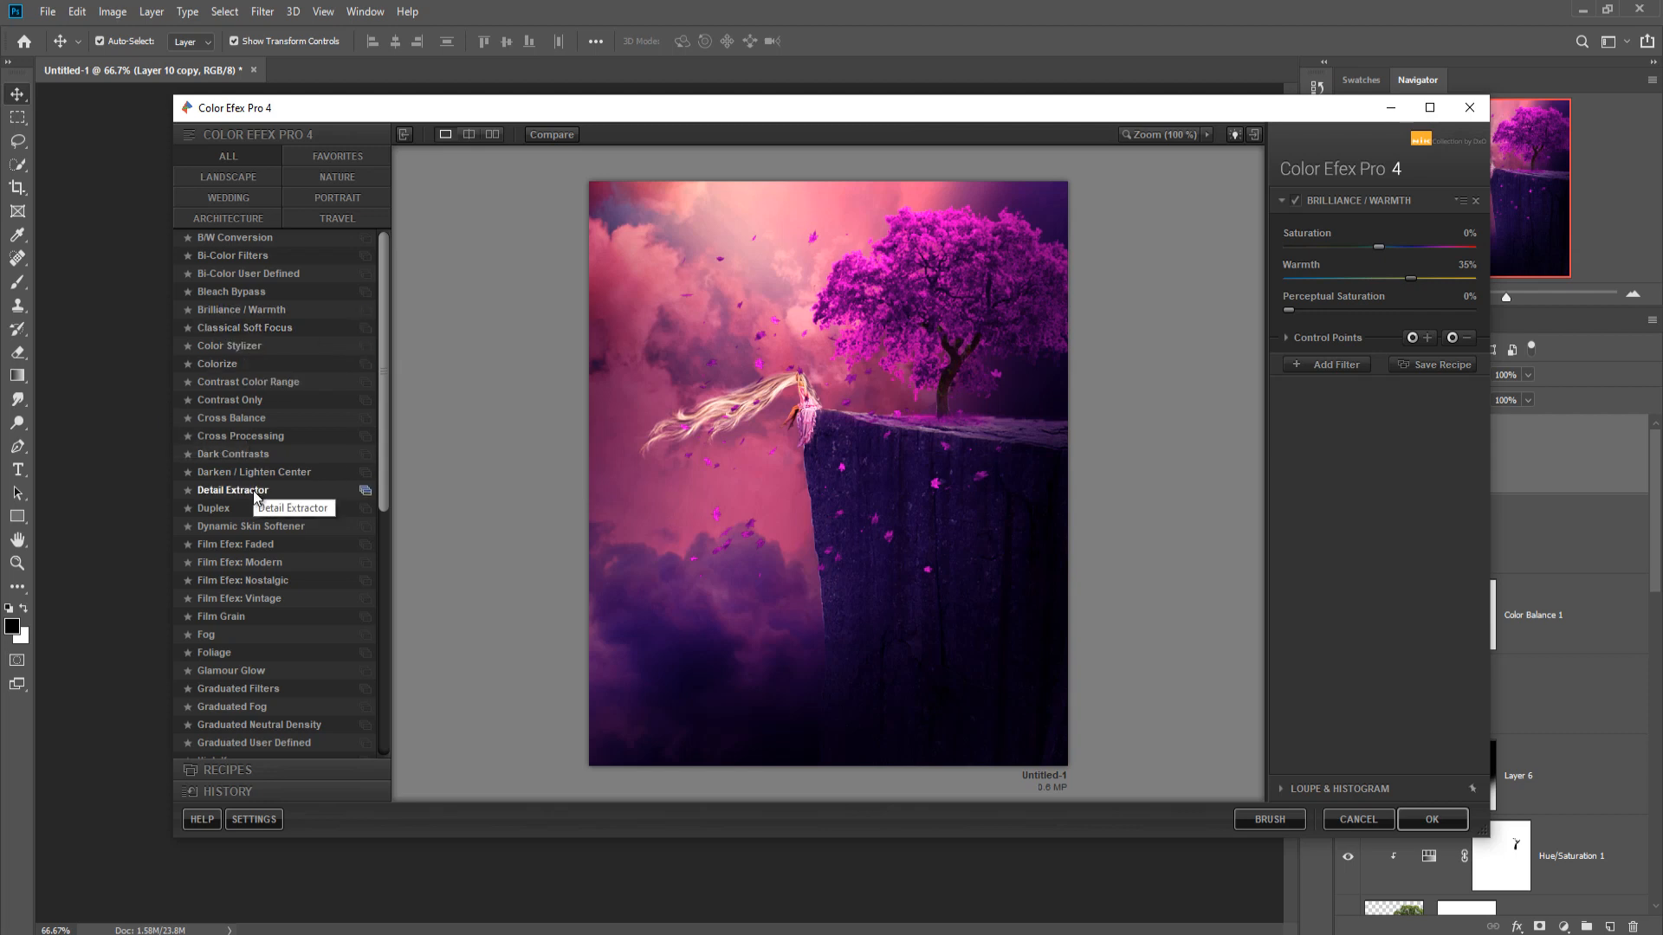
scroll(253, 491, "down", 1)
scroll(252, 490, "down", 3)
scroll(253, 487, "down", 1)
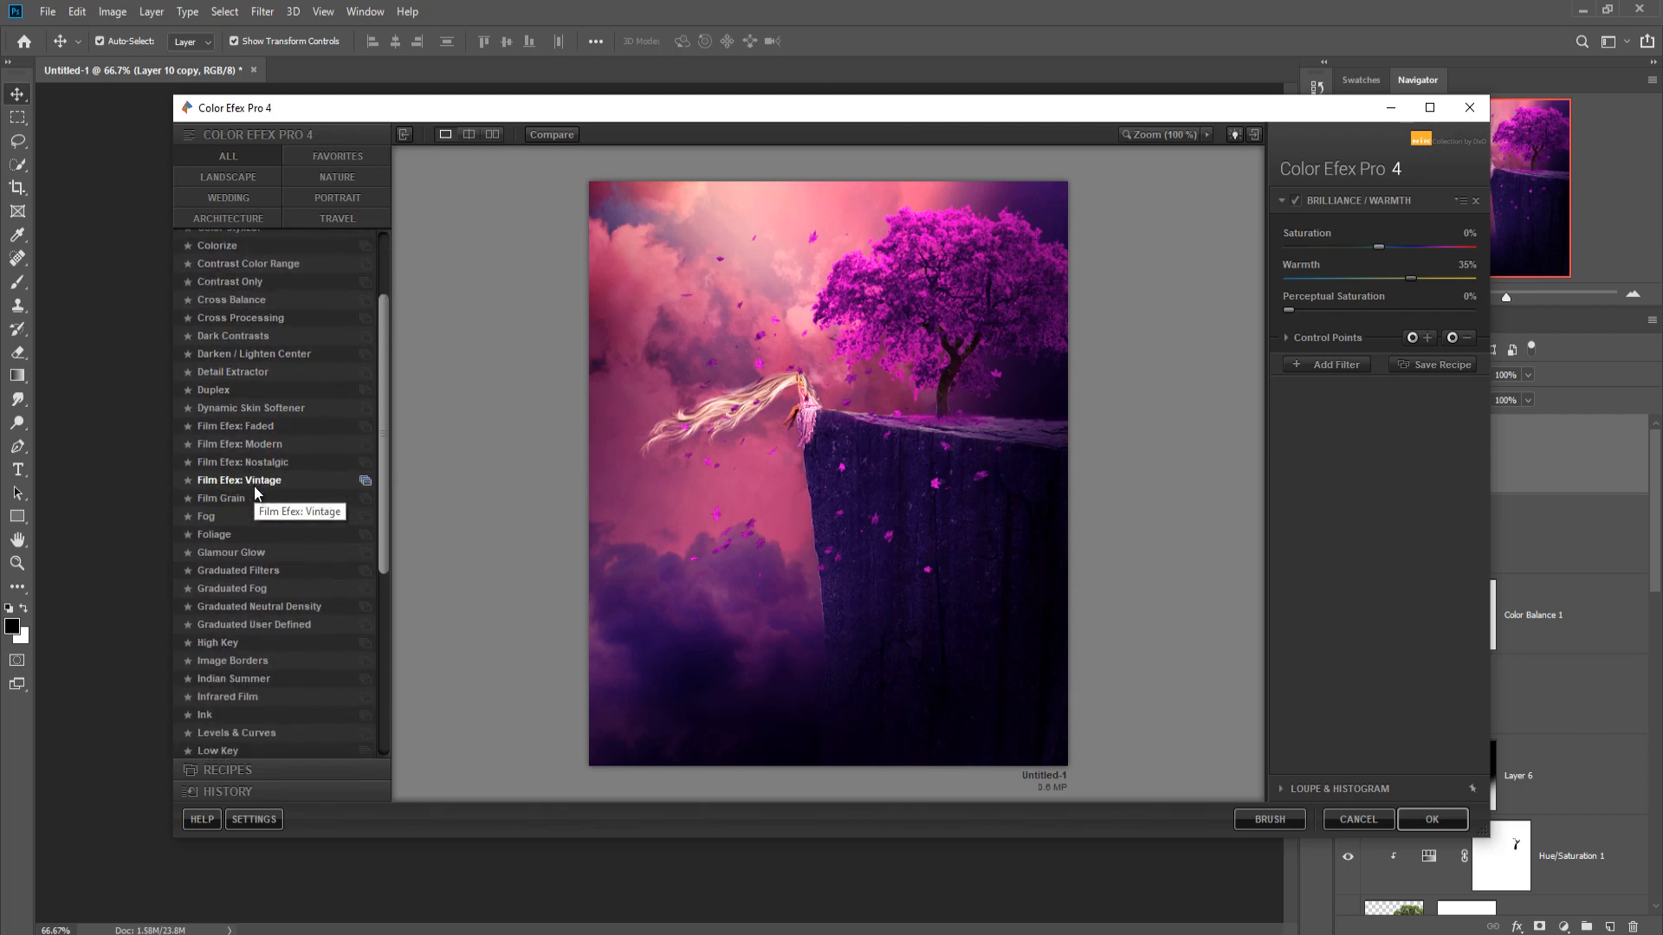
left_click(226, 285)
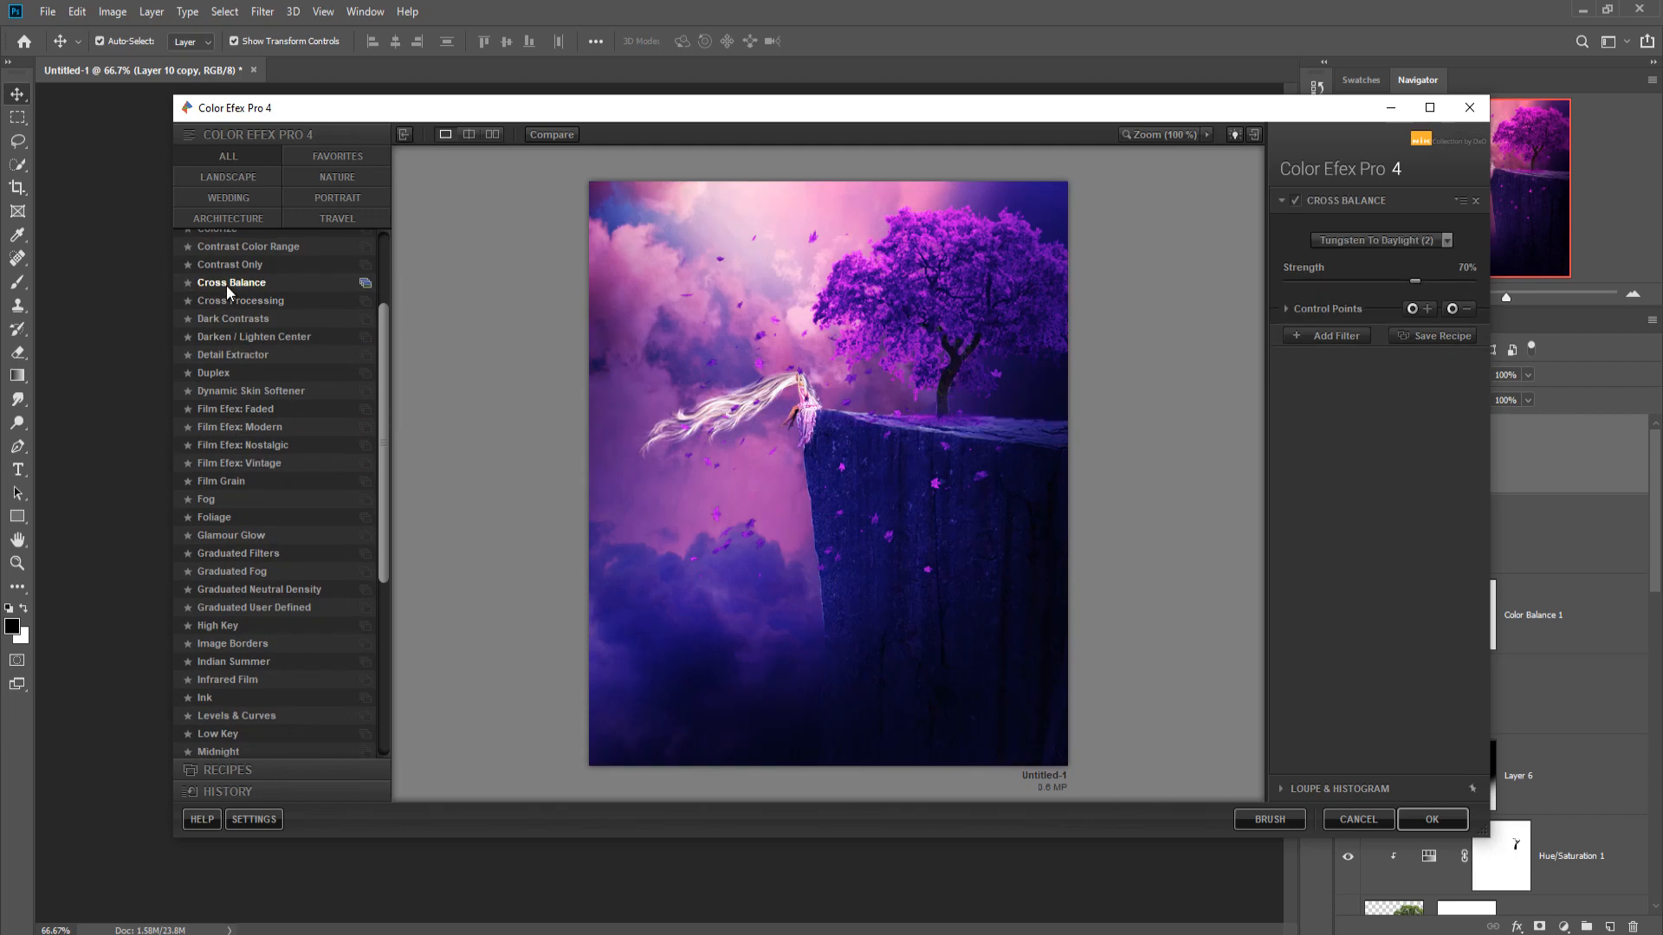
Try the Cross Processing filter with method LB04, strength 11% and increased shadows protection.
left_click(226, 300)
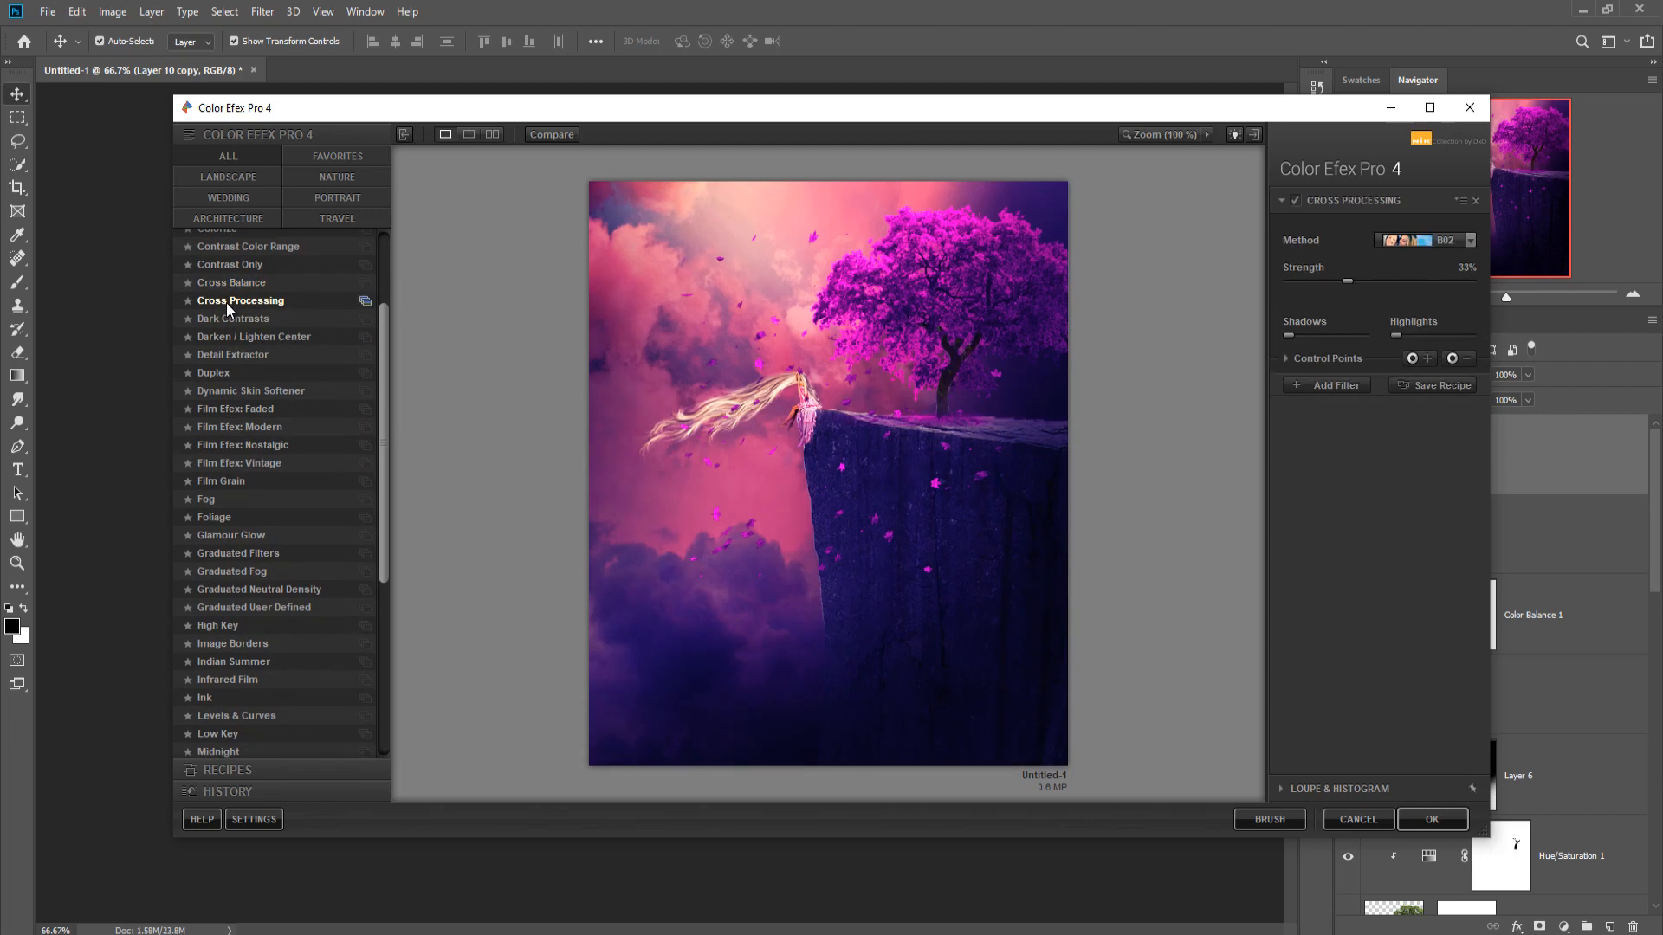
left_click(1472, 242)
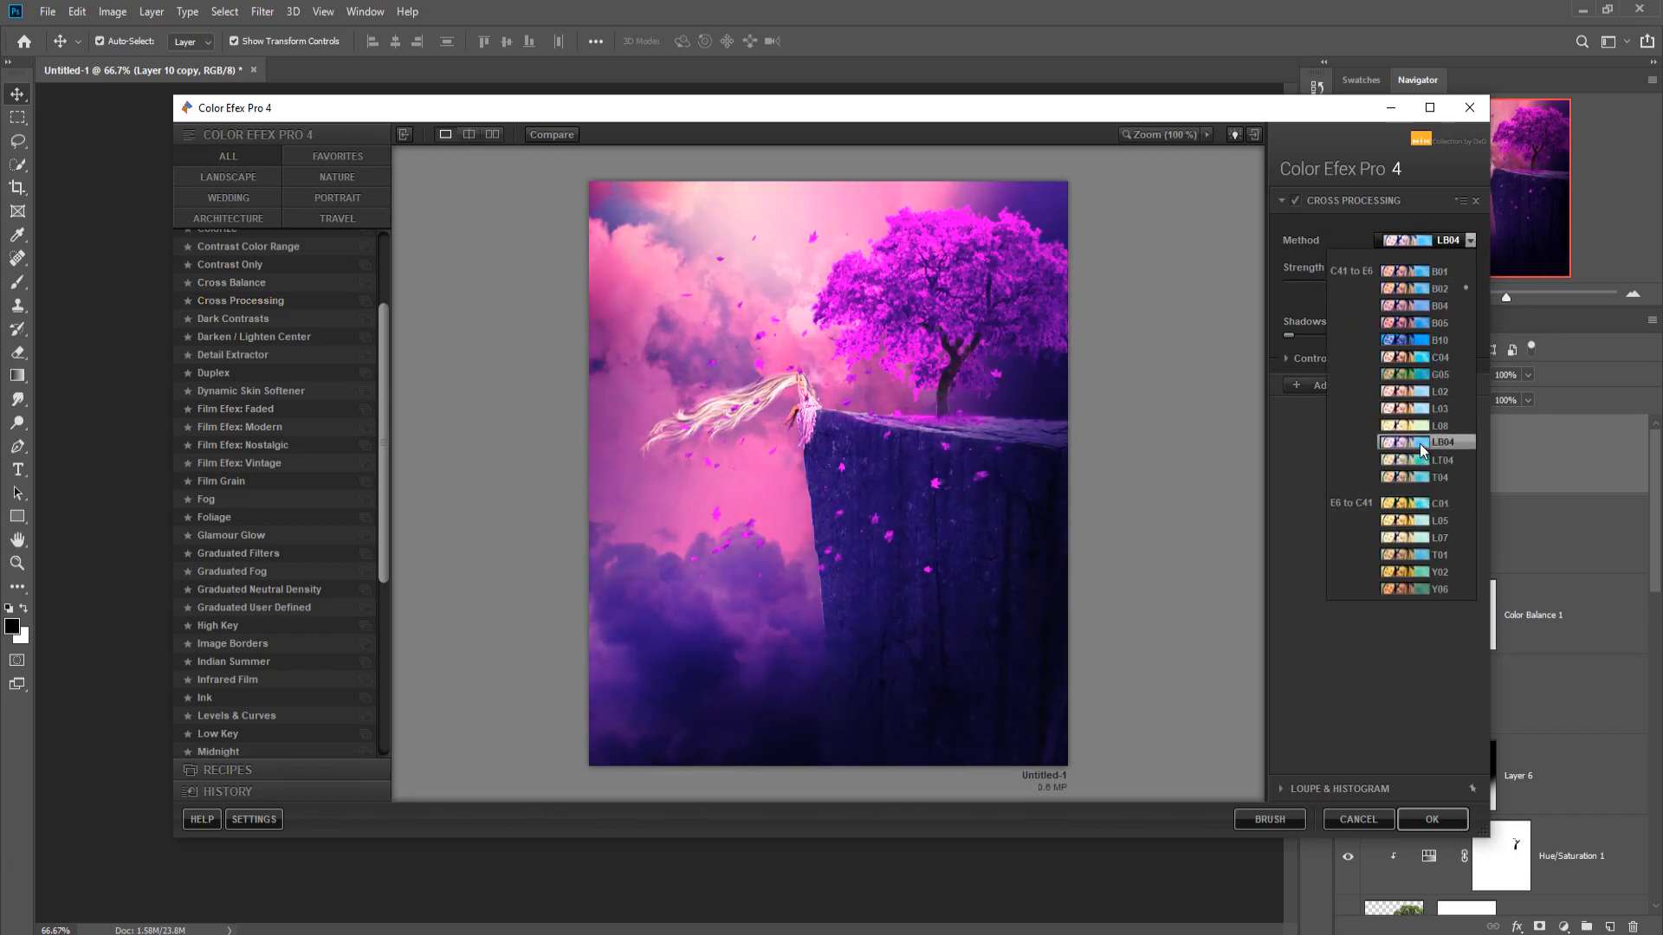
left_click(1420, 444)
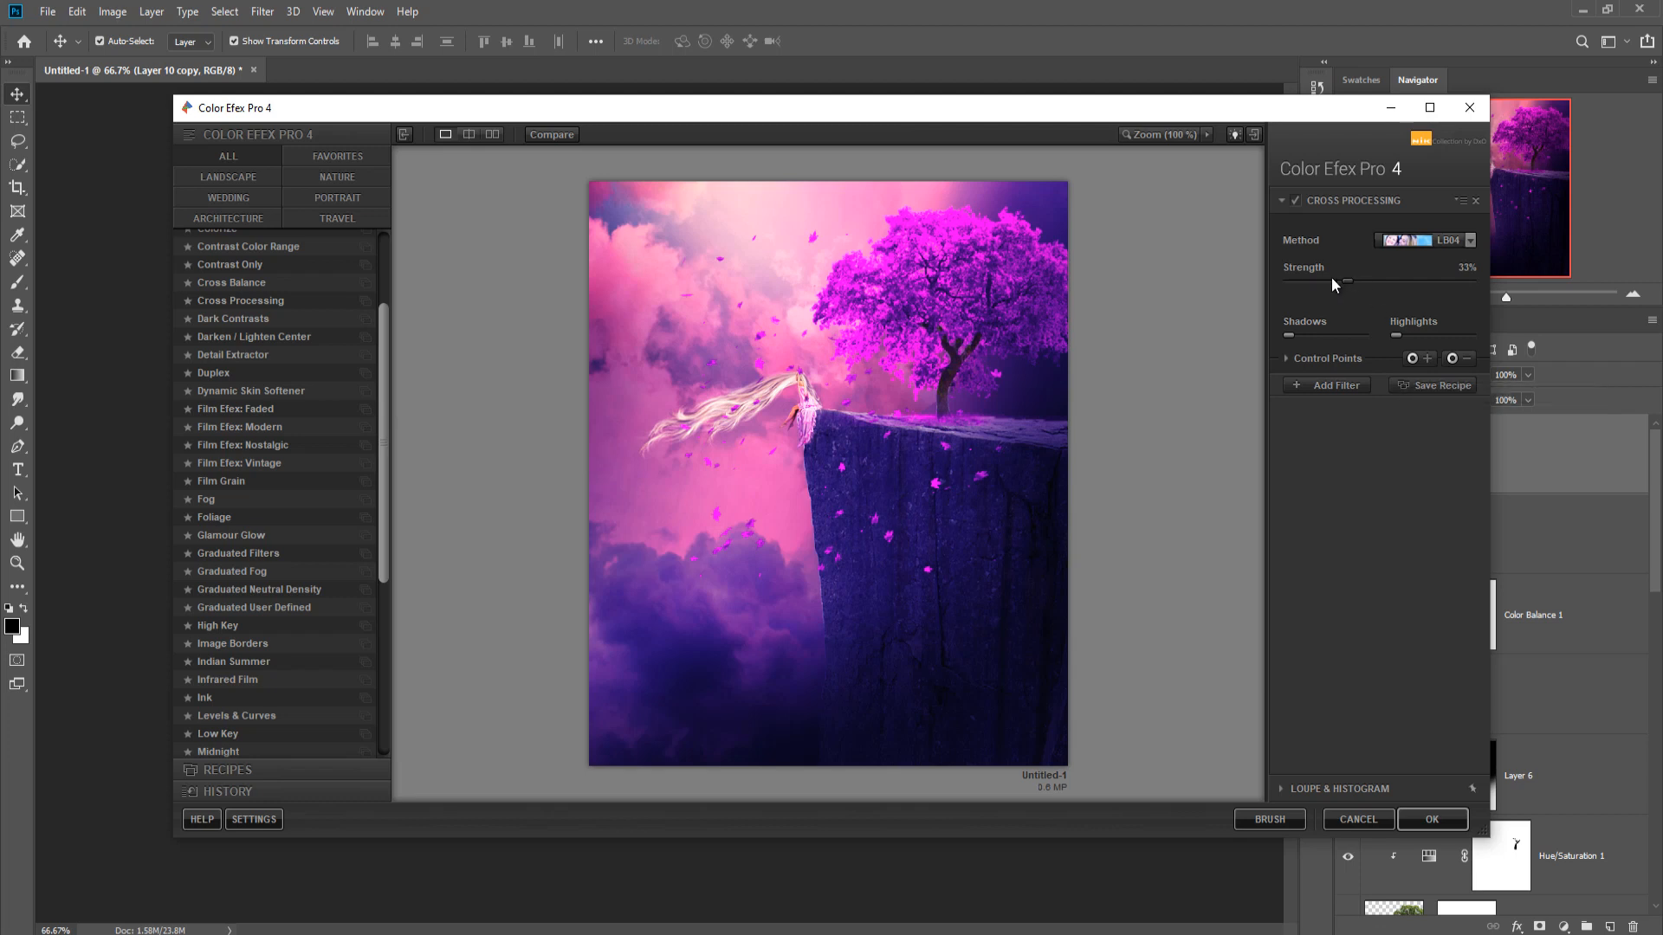
left_click_drag(1288, 335, 1318, 335)
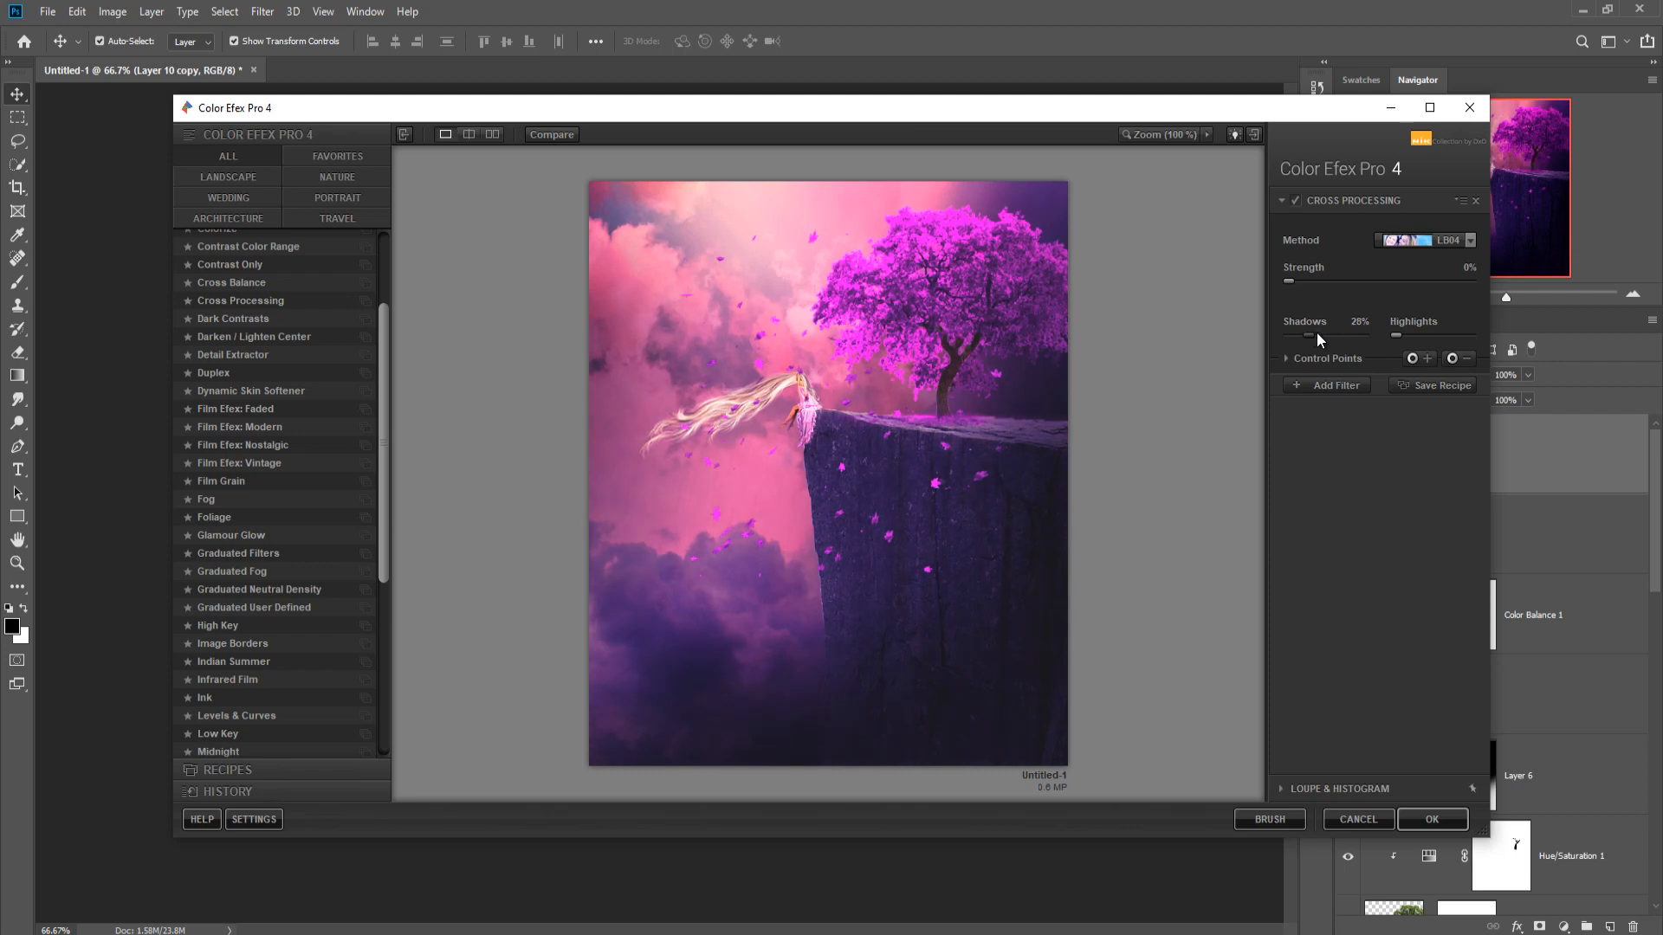
left_click_drag(1318, 337, 1320, 338)
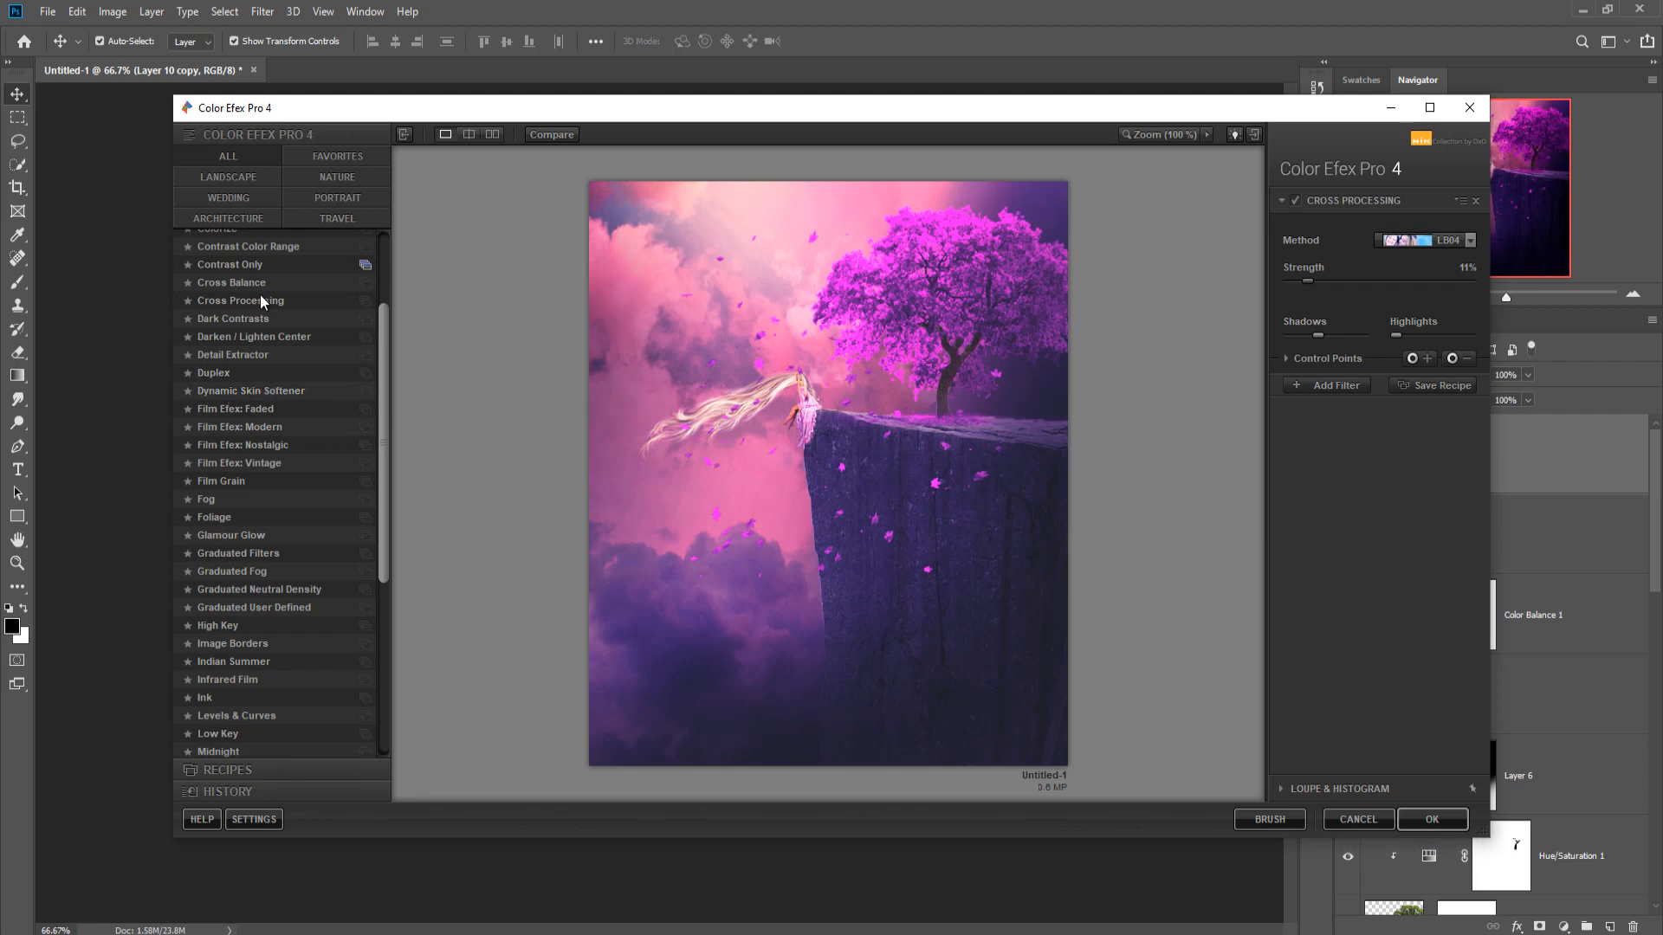
Apply the Brilliance / Warmth filter with Saturation -3%, Warmth 15% and raised Perceptual Saturation.
scroll(232, 298, "up", 3)
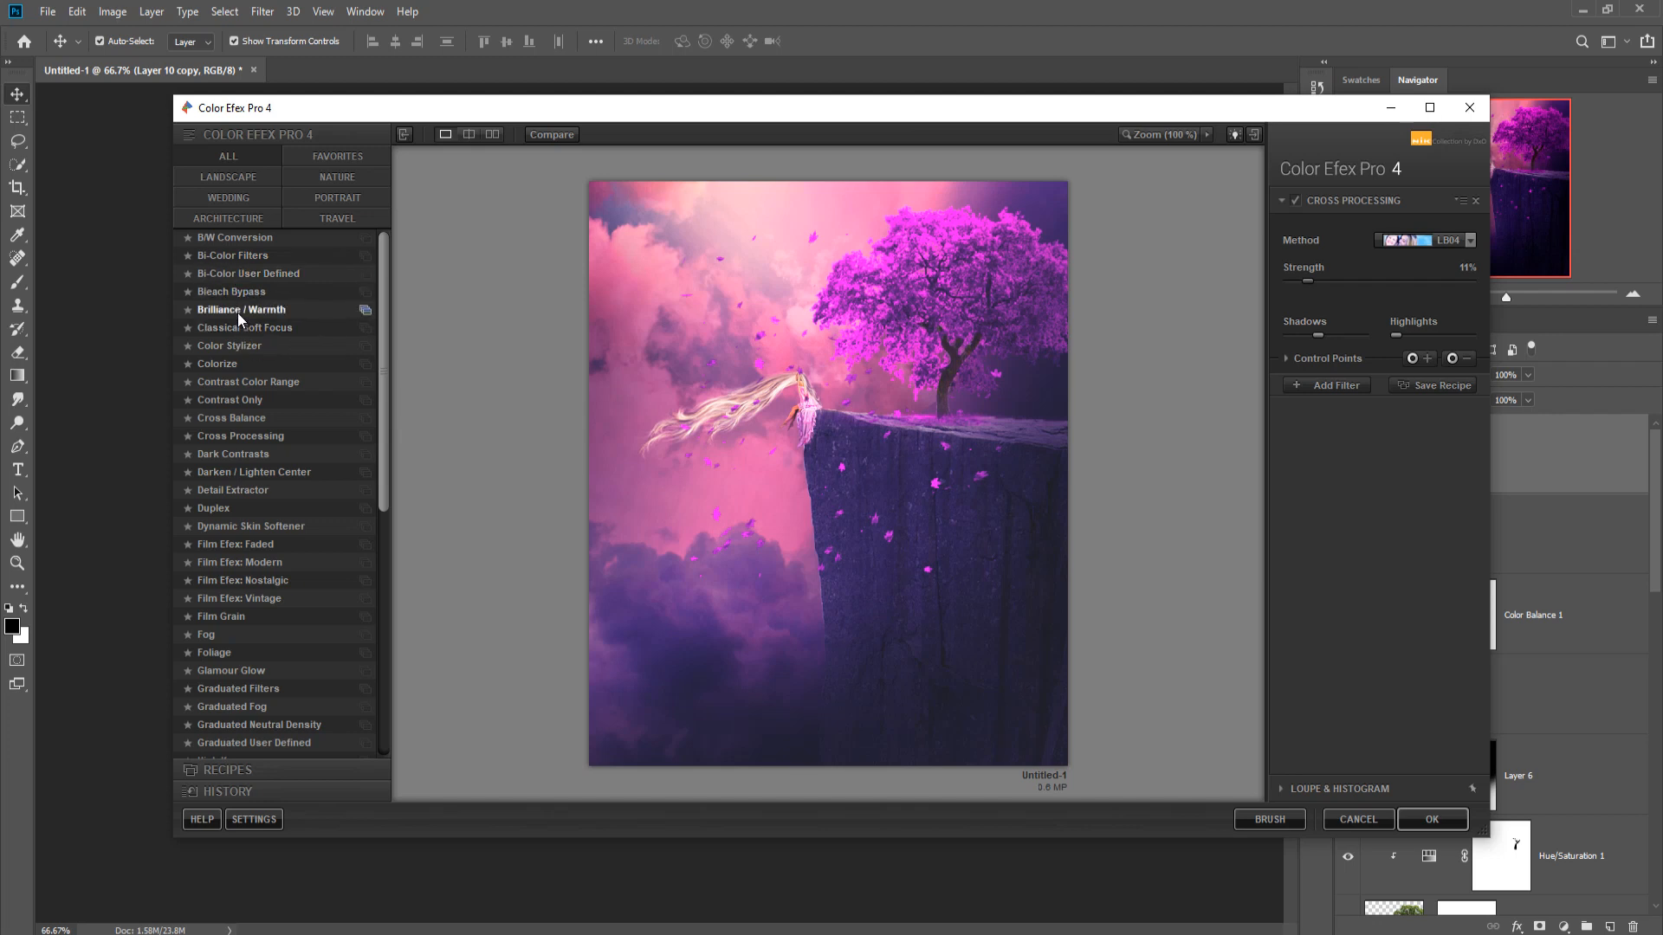
left_click(242, 315)
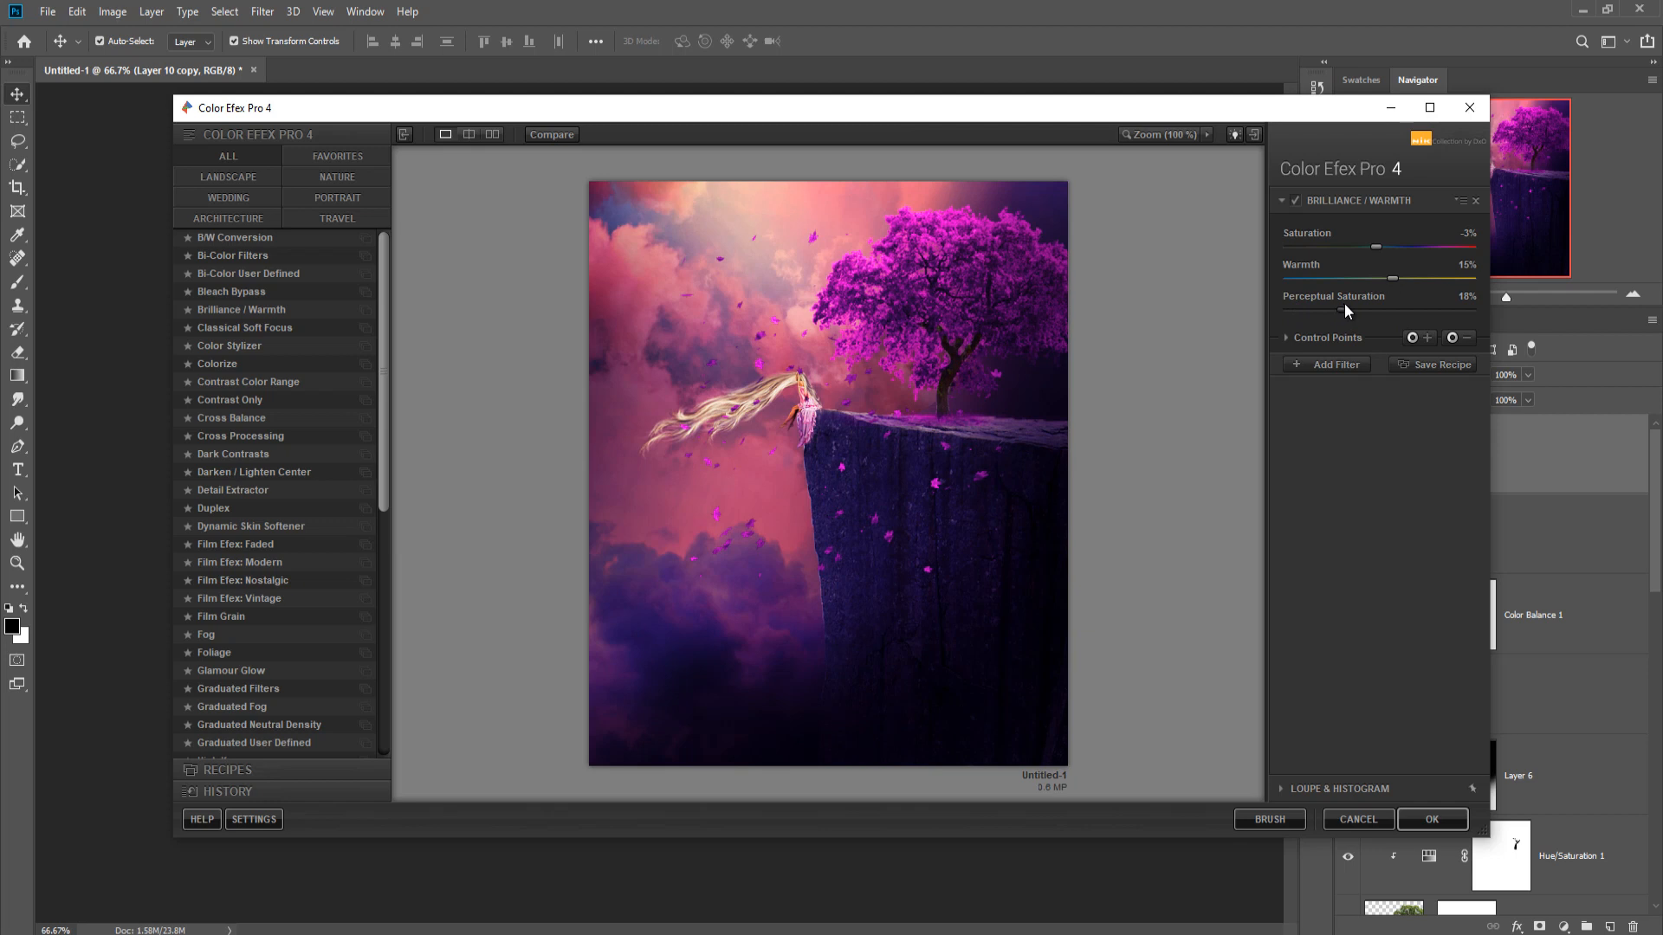
left_click_drag(1389, 305, 1362, 316)
left_click(1413, 818)
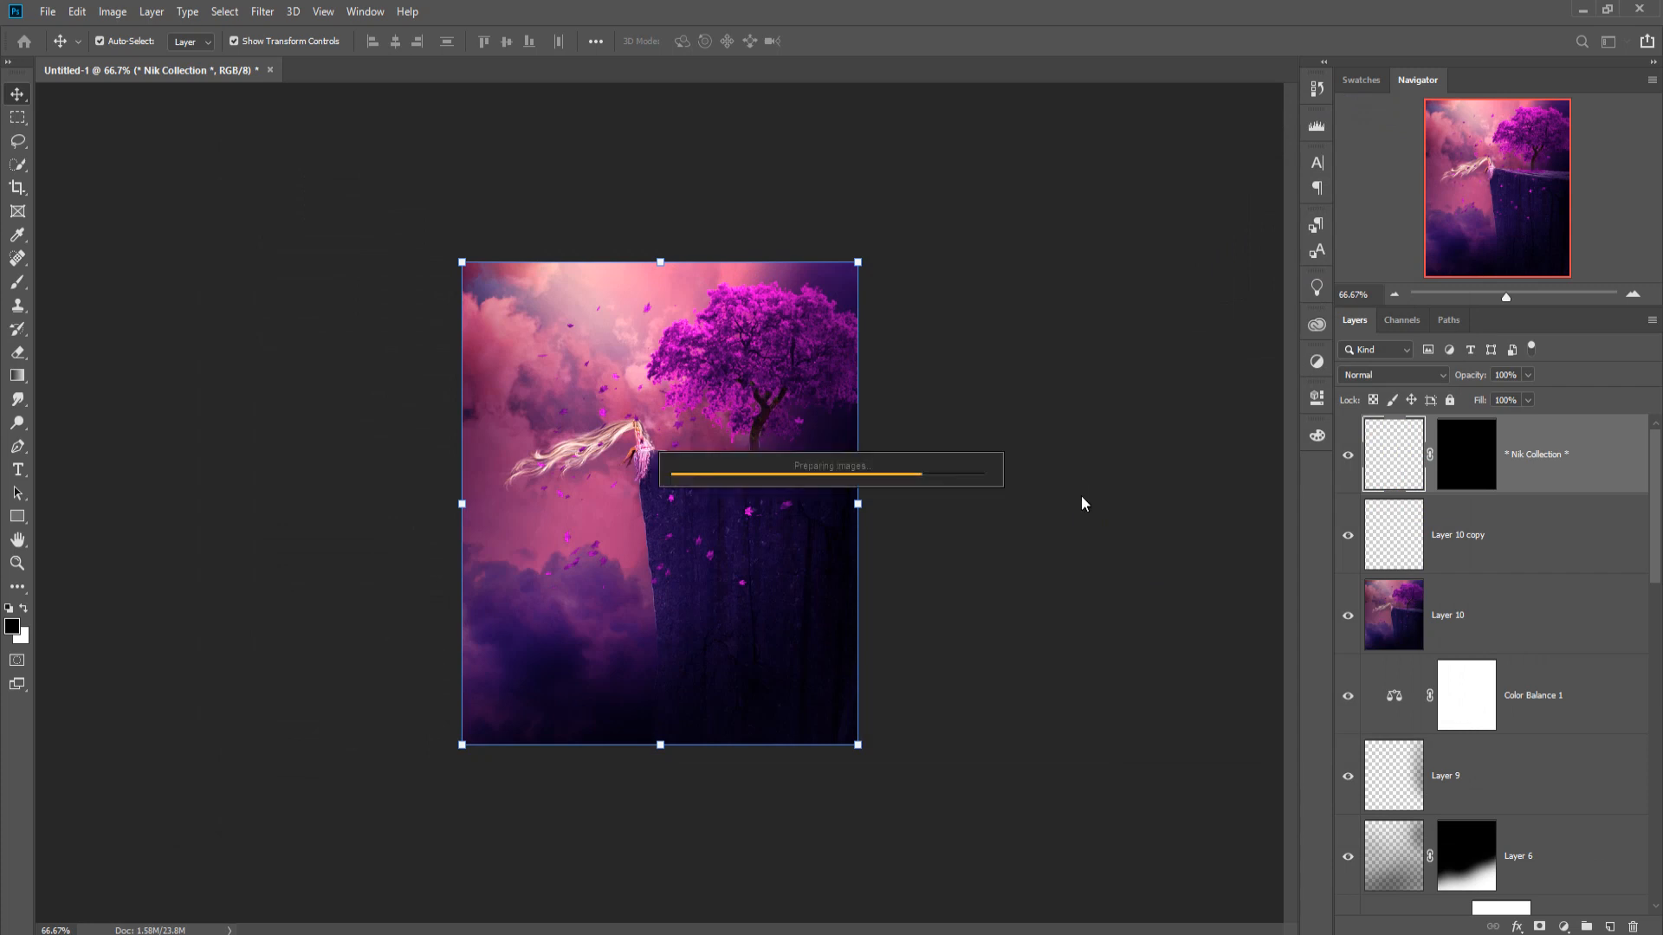
Add a Photo Filter adjustment above the Brilliance / Warmth layer using Warming Filter (85) at 25% density.
left_click(1563, 926)
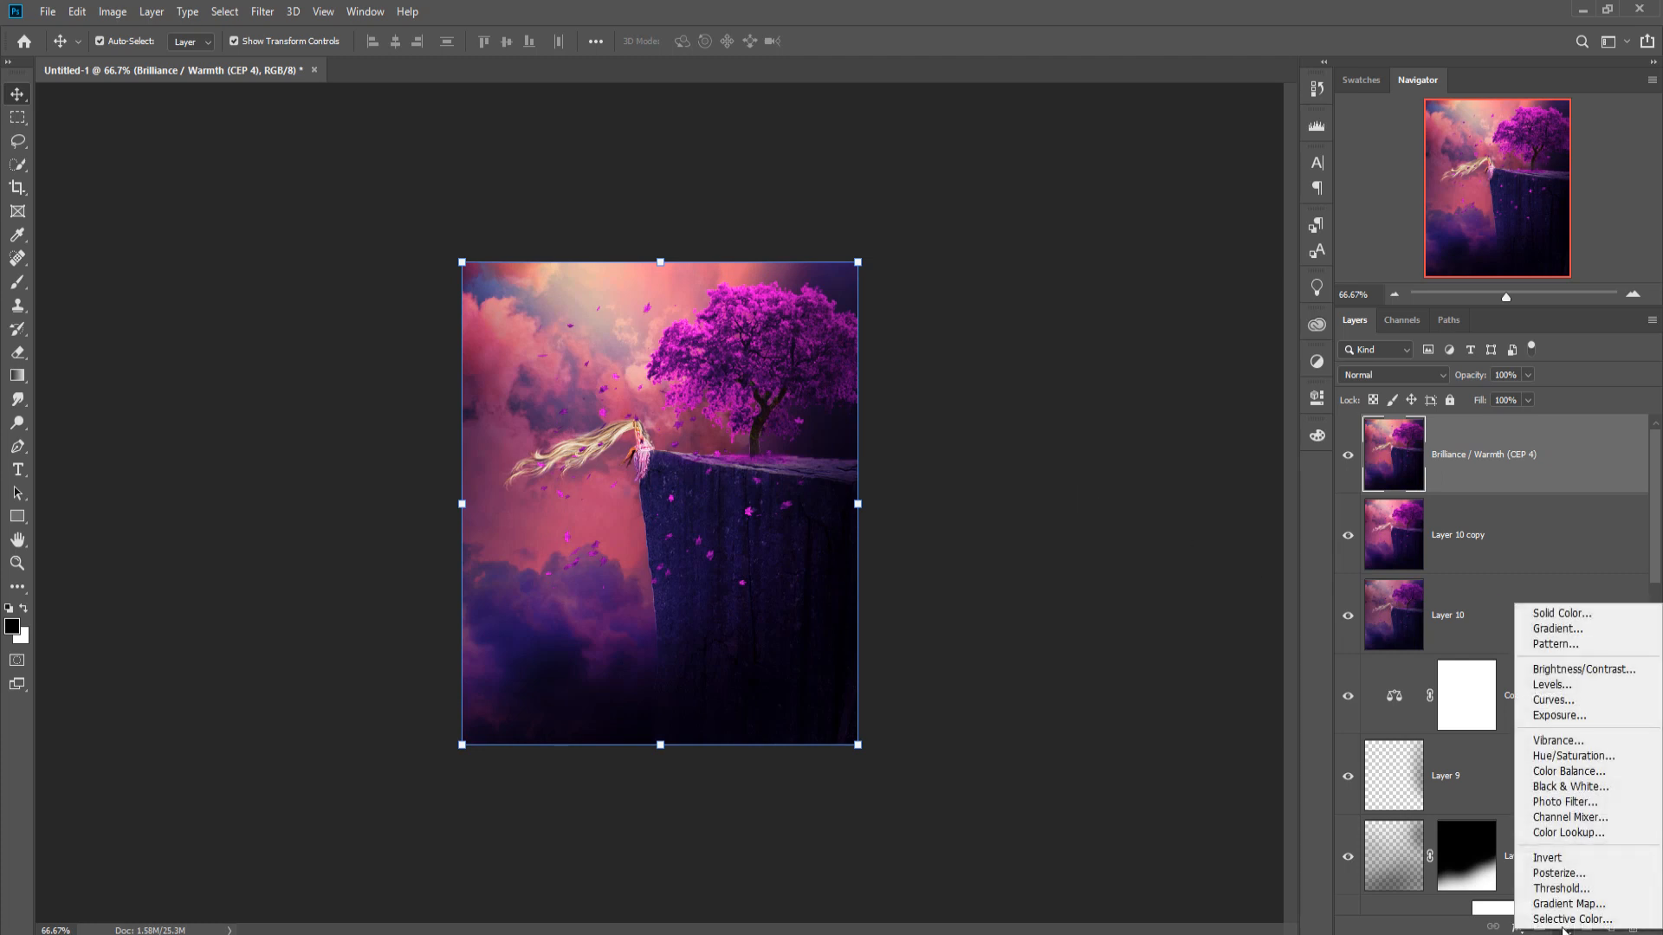
left_click(1567, 801)
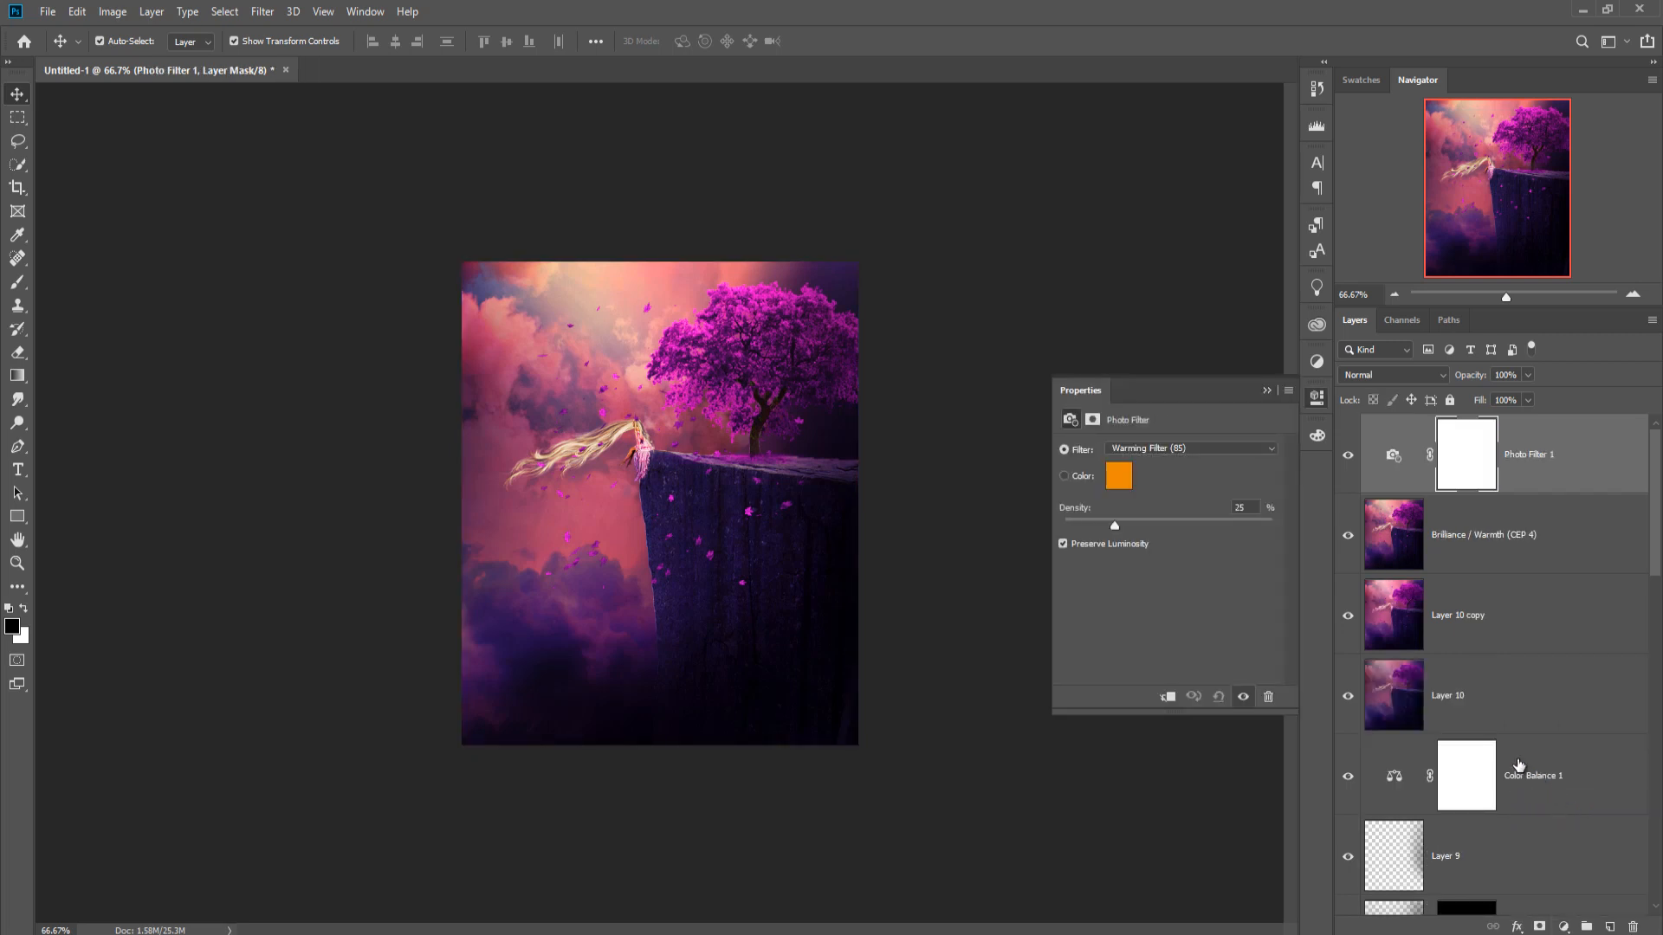
left_click(1266, 390)
Stamp all visible layers into a new merged layer above Photo Filter 1.
left_click(1550, 478)
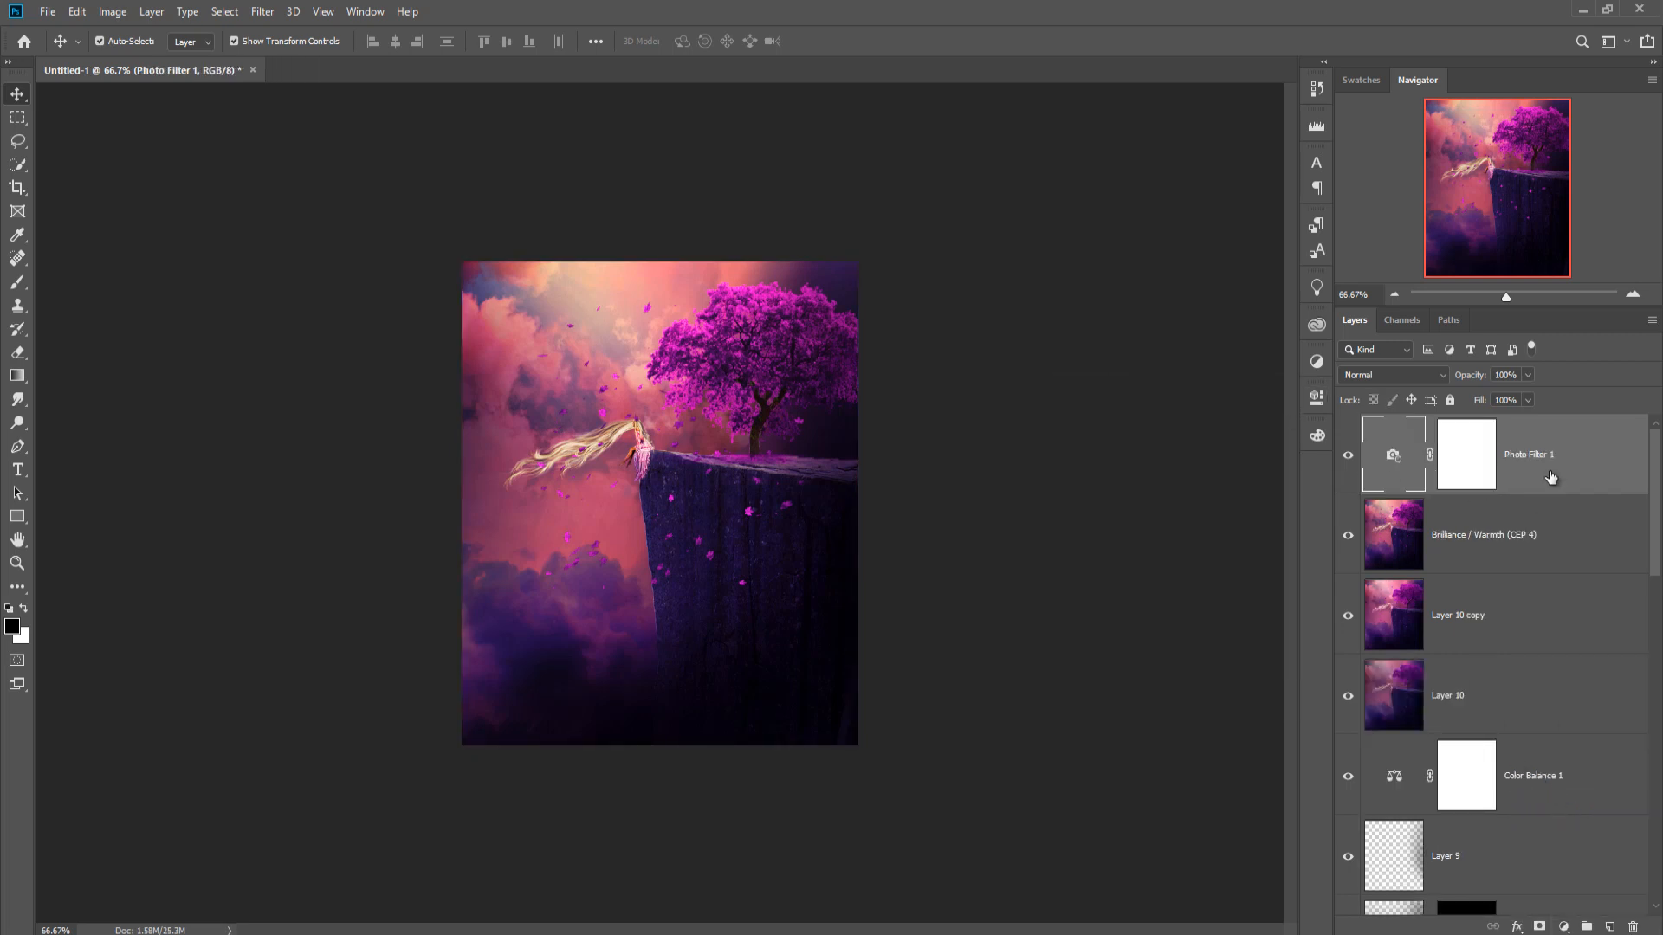
key("ctrl")
key("ctrl+shift+alt+e")
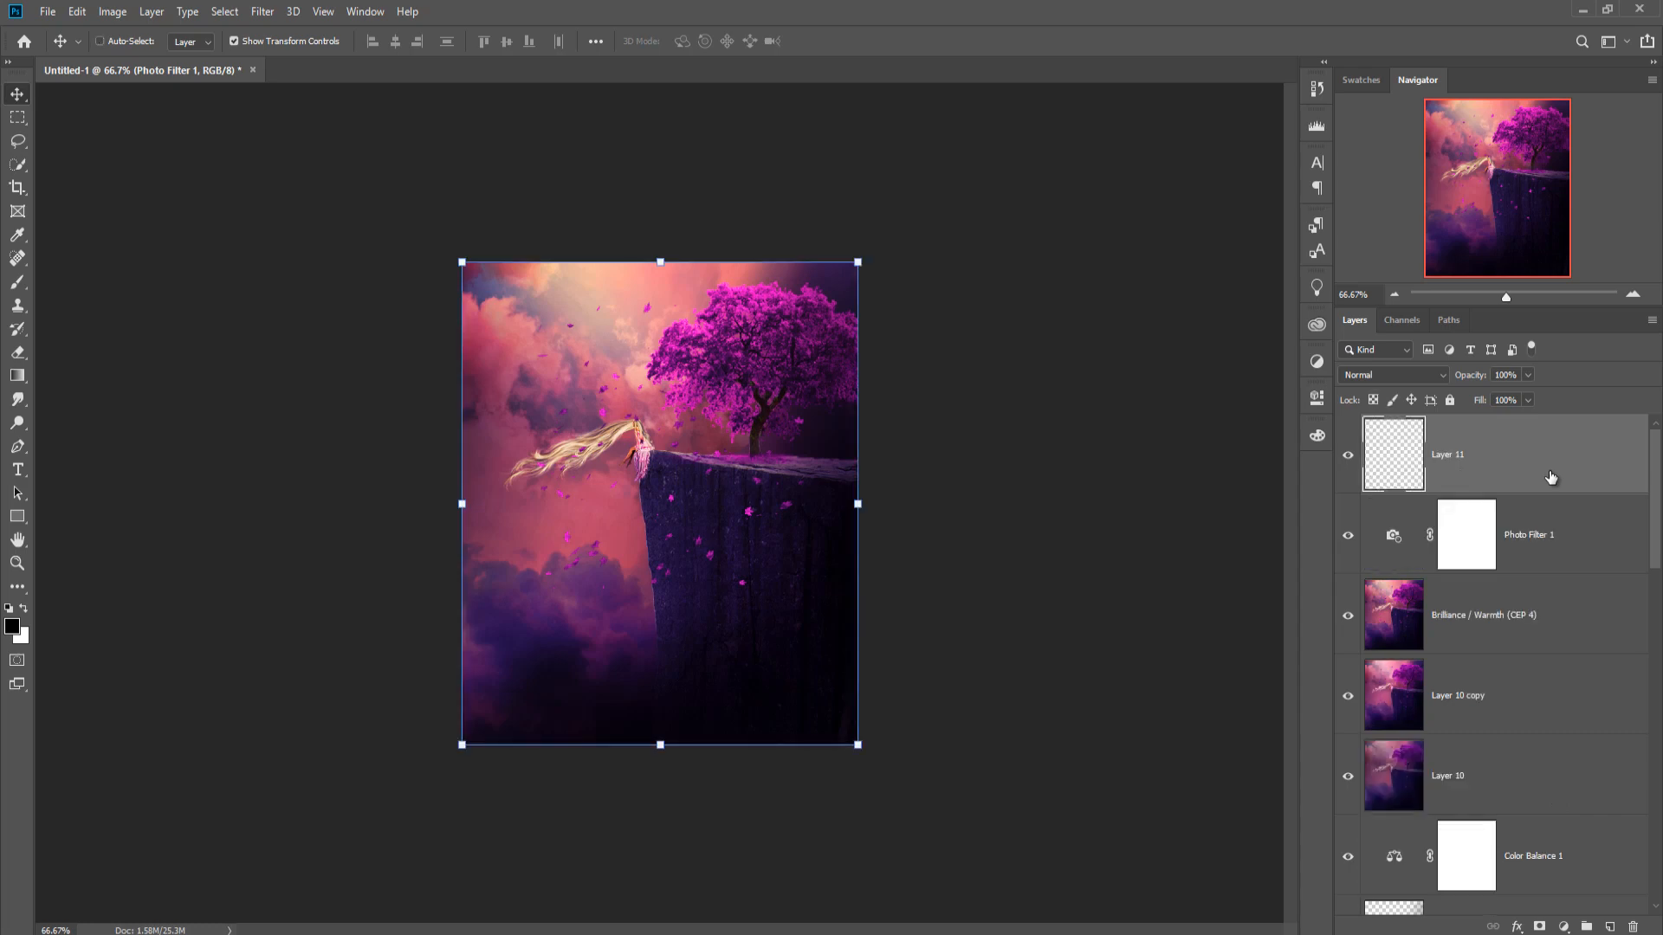